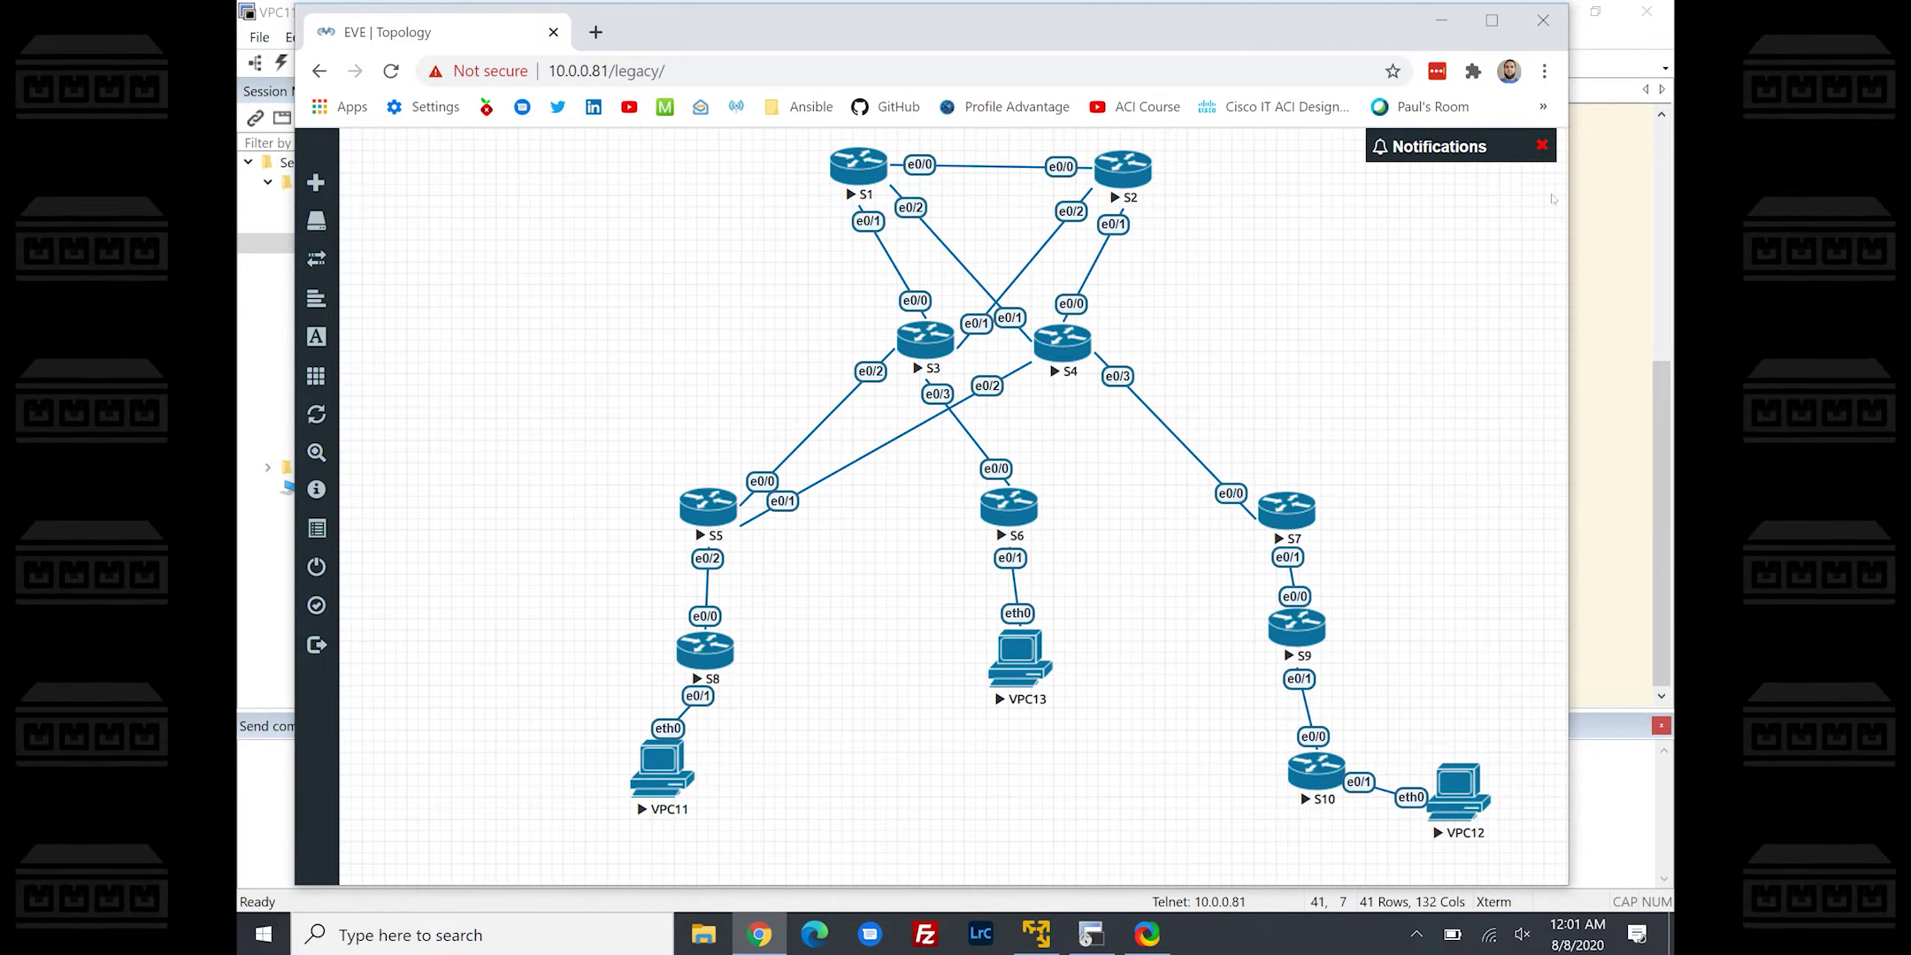
On the S1 console, enter privileged mode and display the ARP table with 'show ip arp'
{"action": "left_click", "coordinate": [1591, 182]}
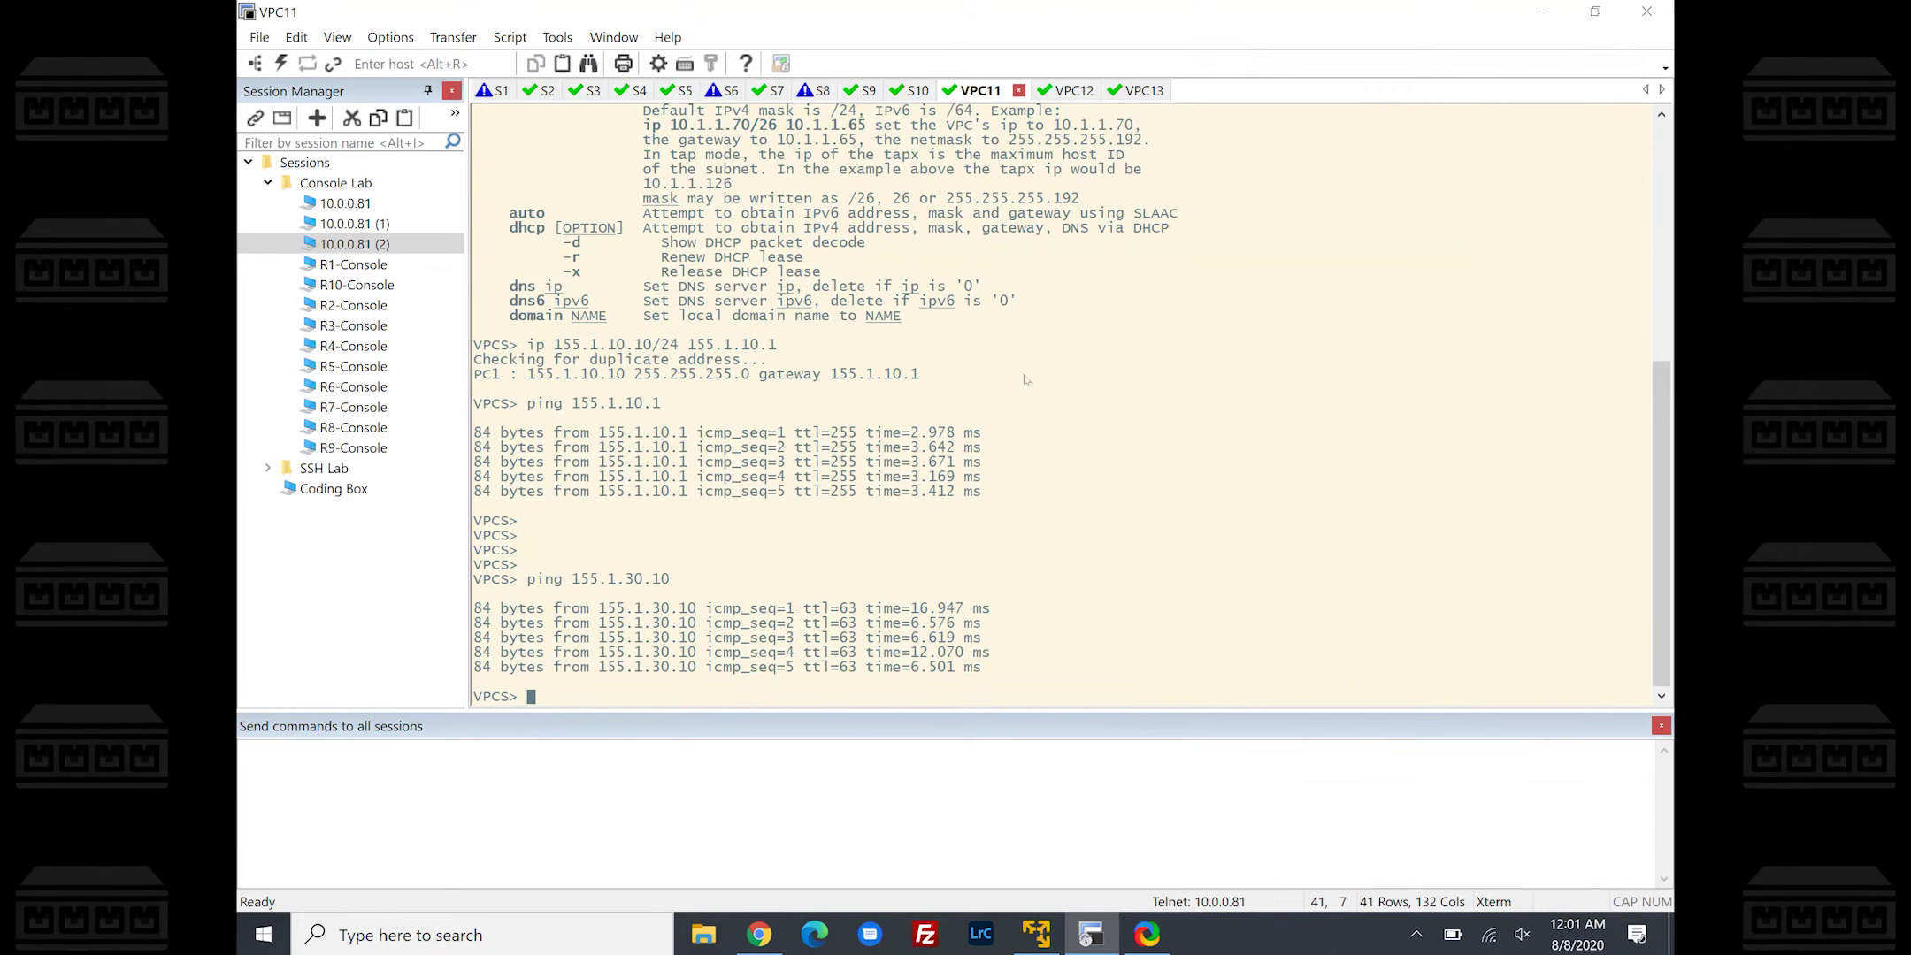
{"action": "left_click", "coordinate": [495, 91]}
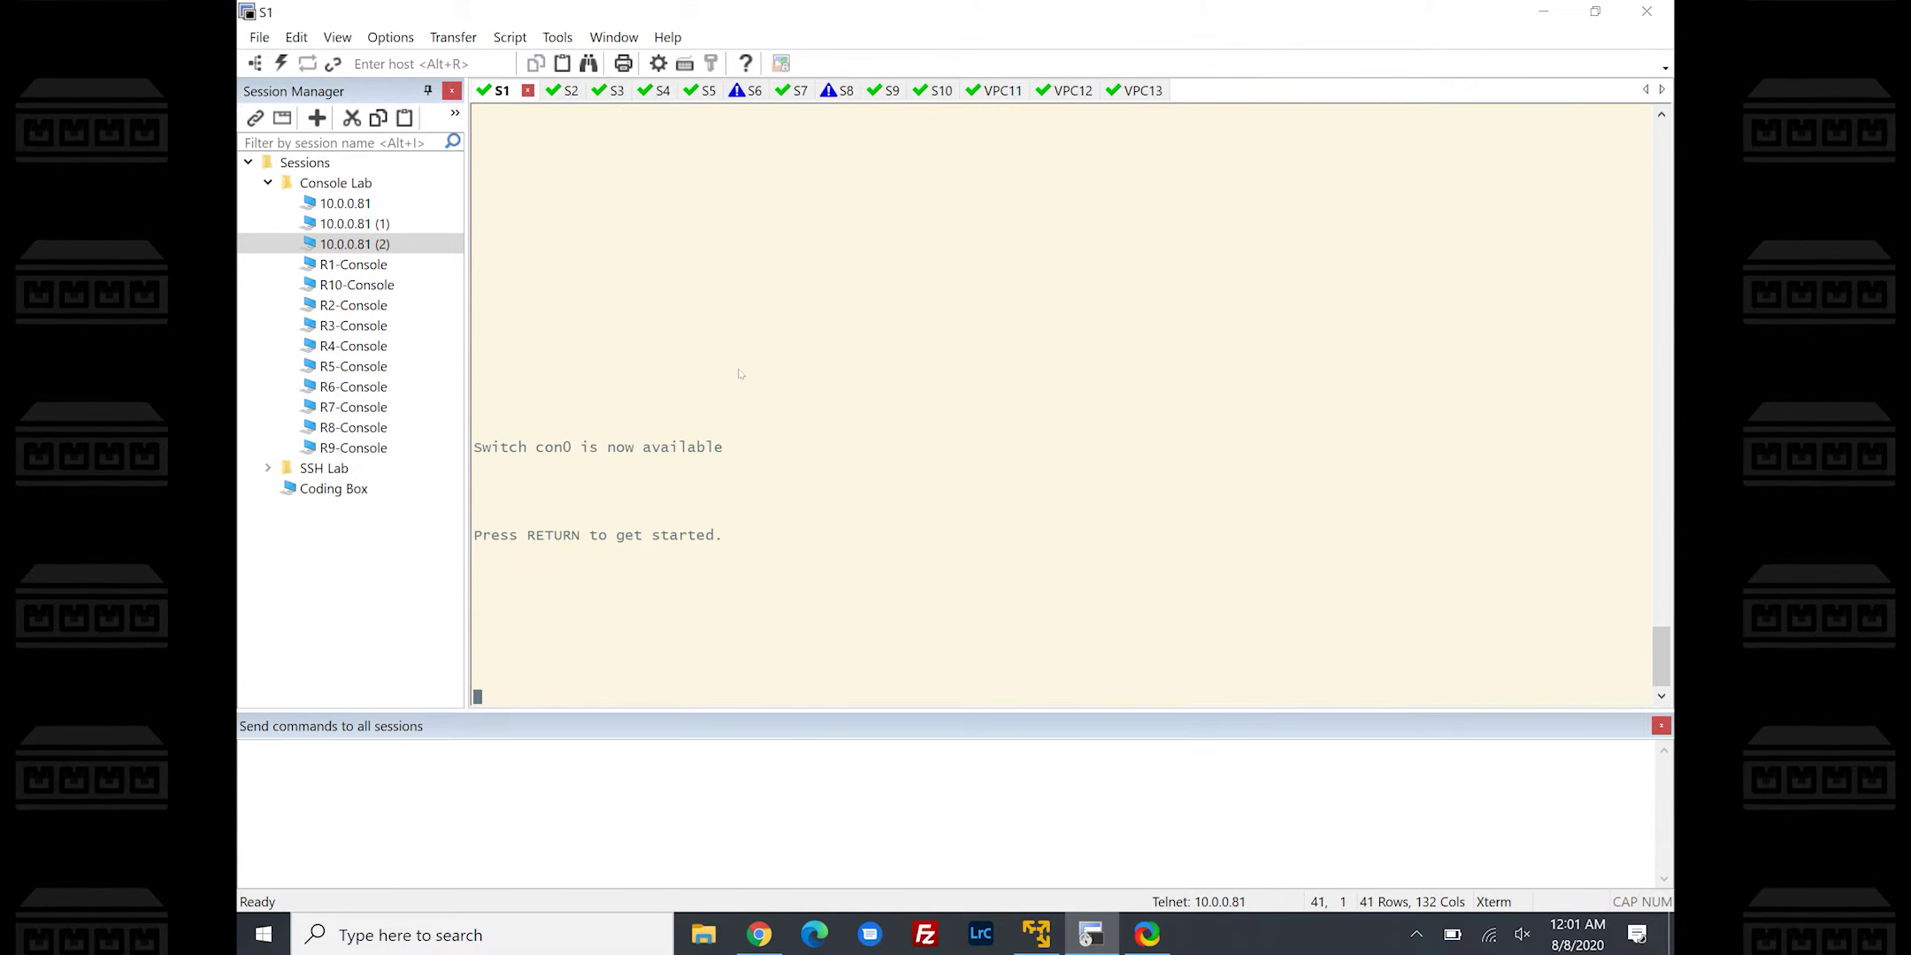
{"action": "key", "text": "Return"}
{"action": "type", "text": "en"}
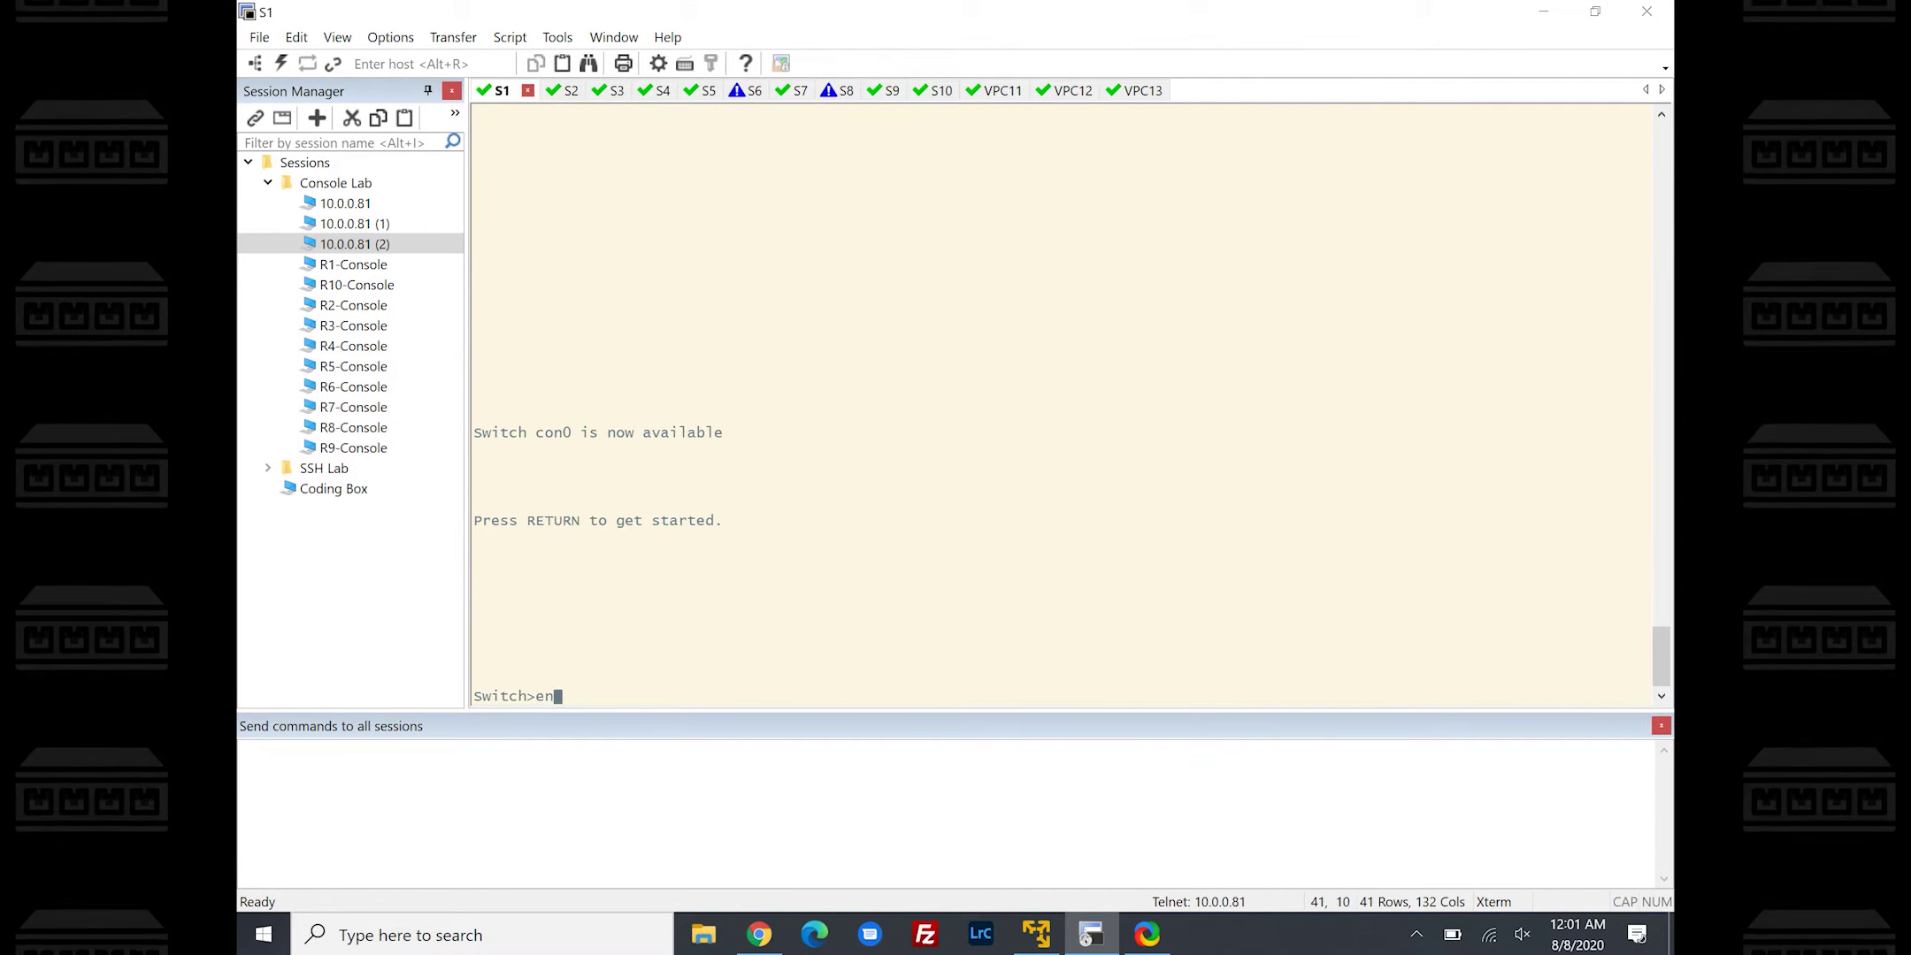
{"action": "key", "text": "Return"}
{"action": "type", "text": "show ip arp"}
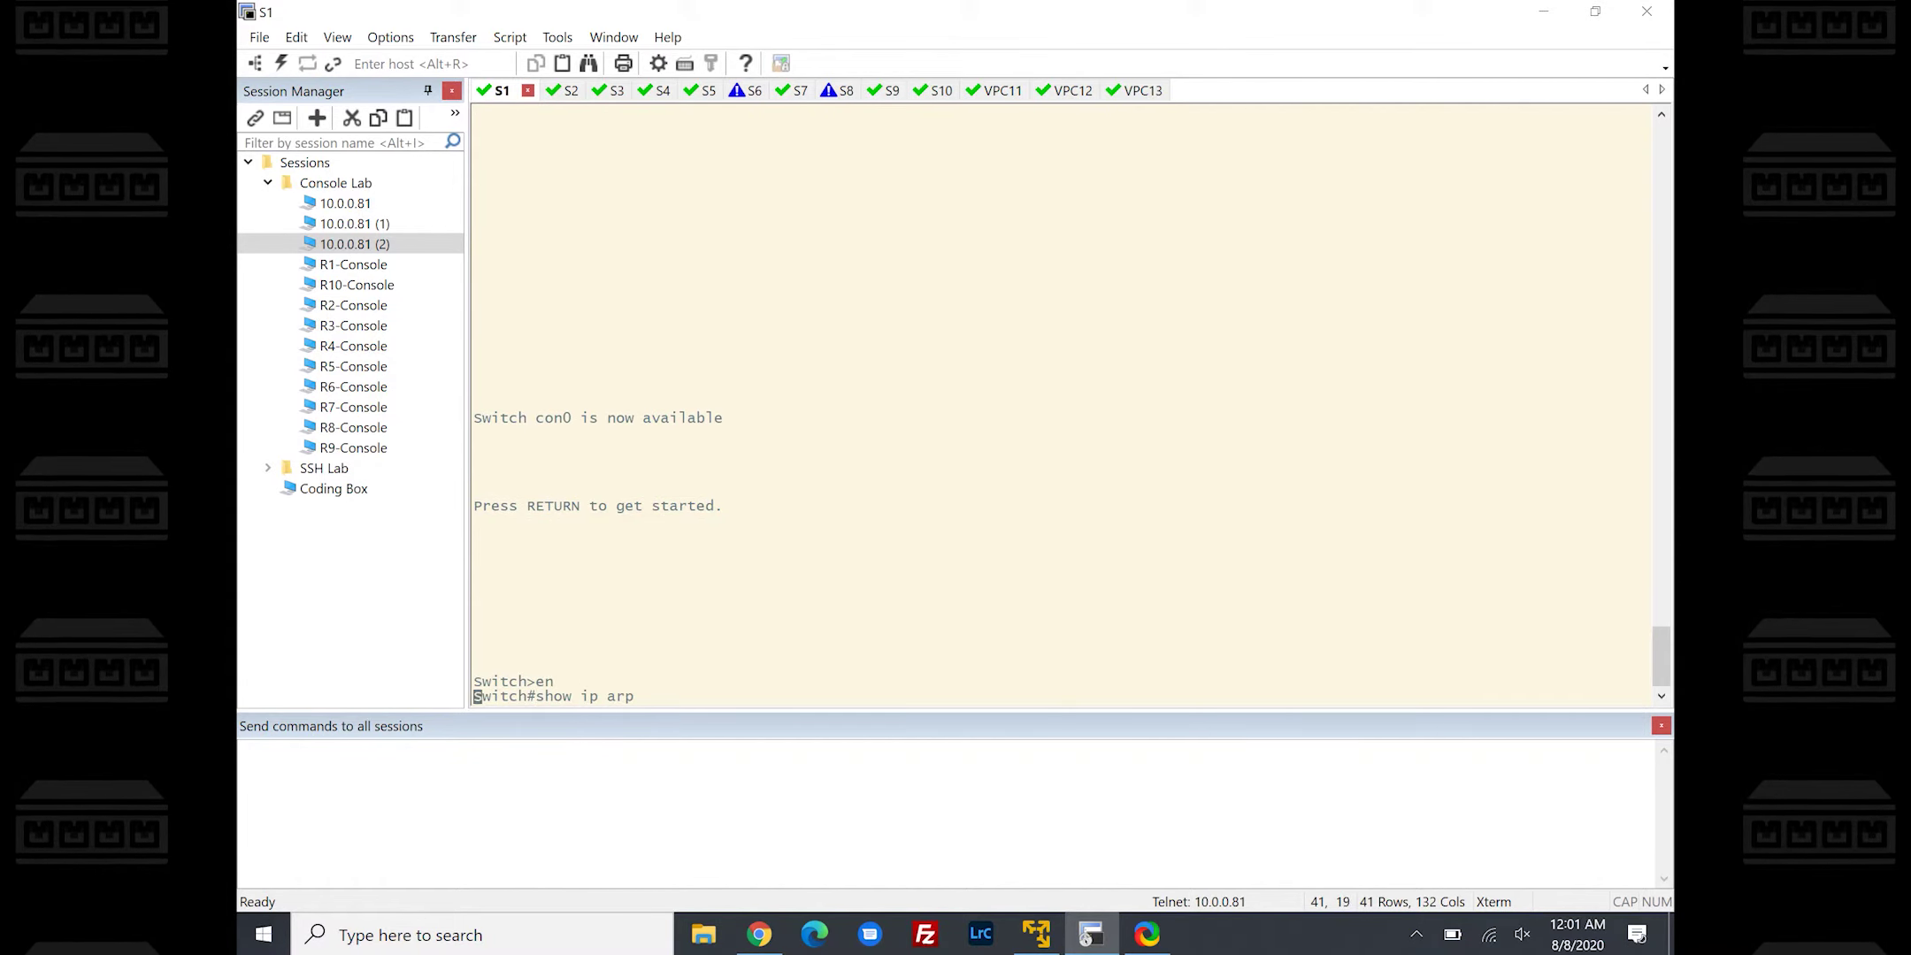
{"action": "key", "text": "Return"}
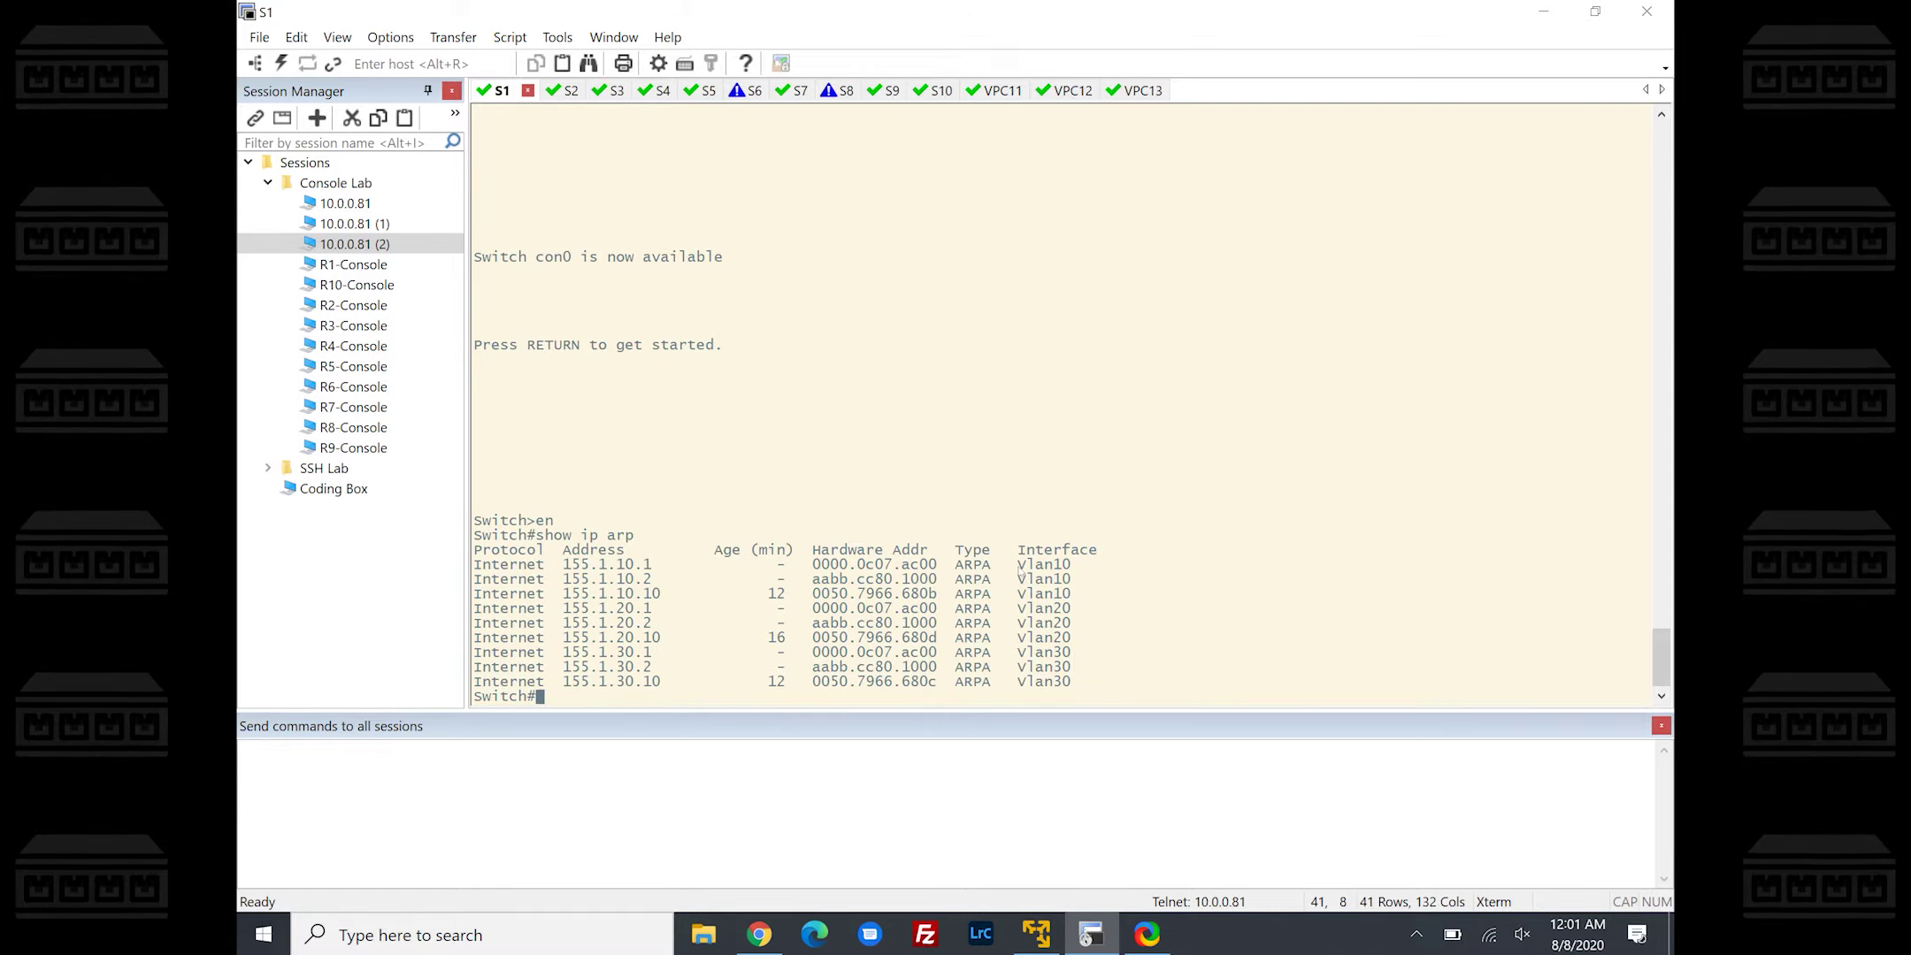
Point out a gateway address in the ARP table, then ping 155.1.10.3
{"action": "left_click_drag", "start_coordinate": [590, 566], "coordinate": [664, 566]}
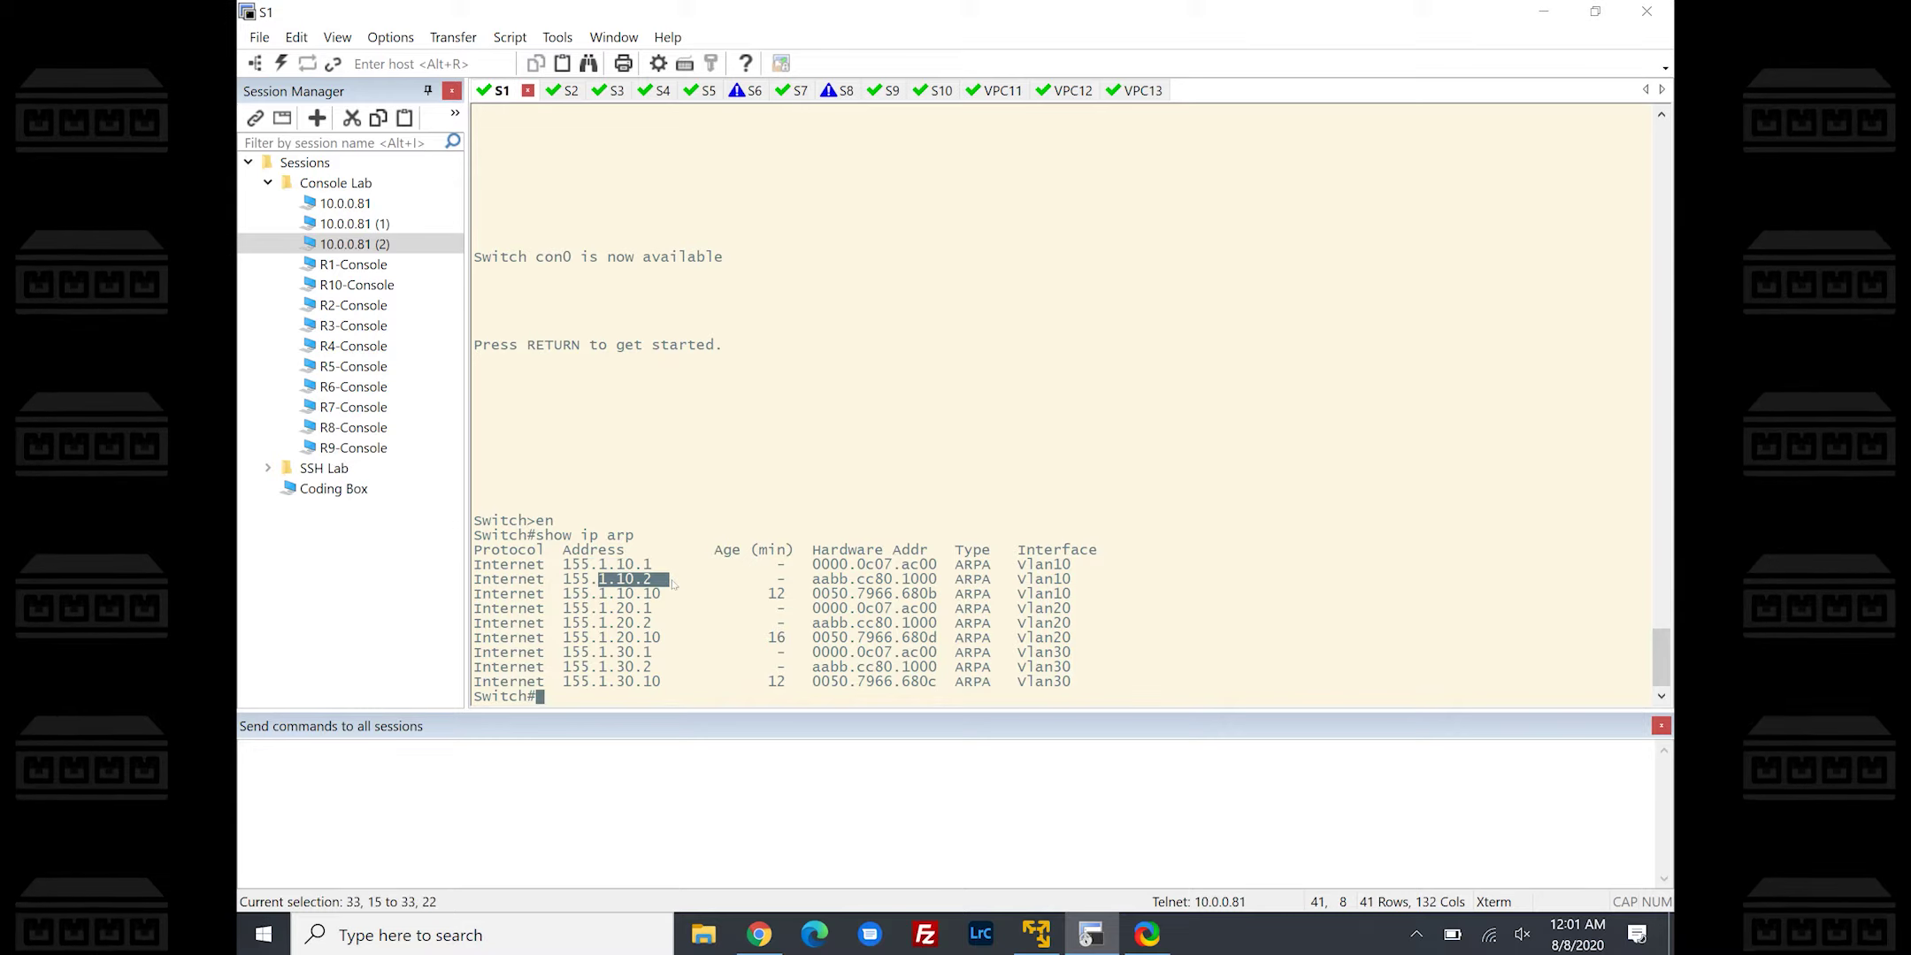
{"action": "left_click", "coordinate": [664, 610]}
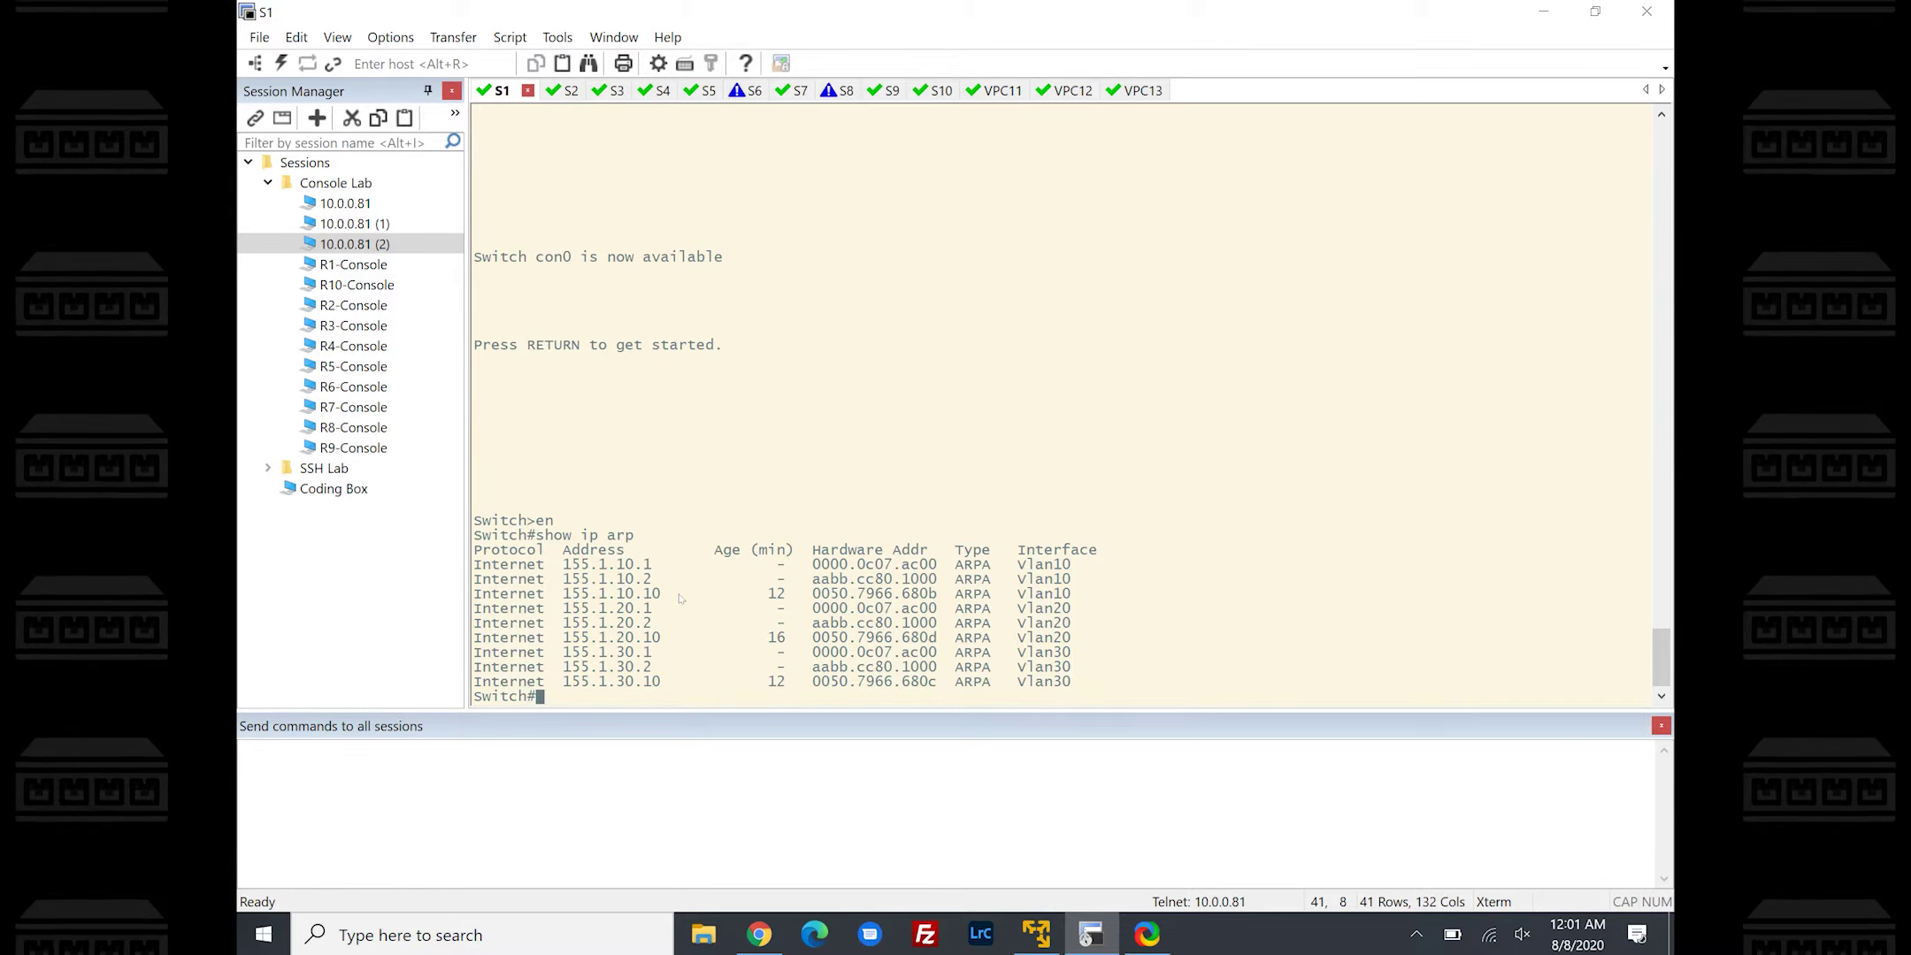
{"action": "type", "text": "ping 15"}
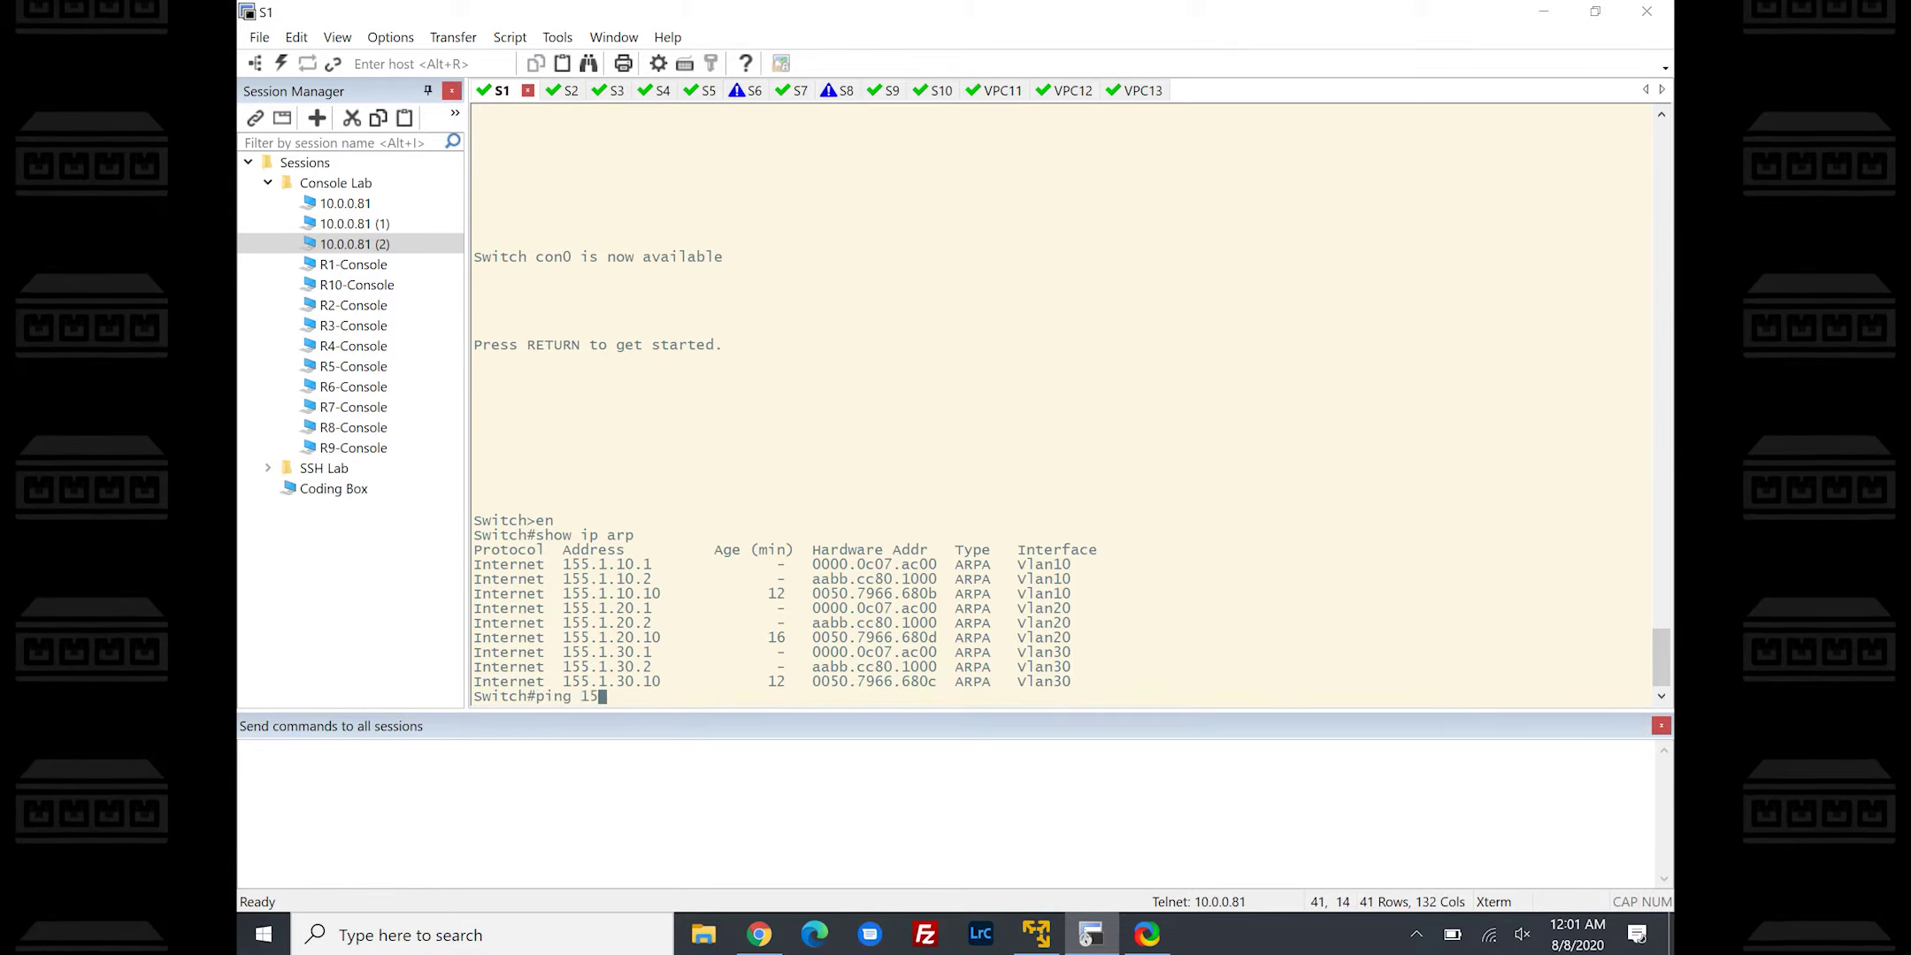
{"action": "type", "text": "5.1.10"}
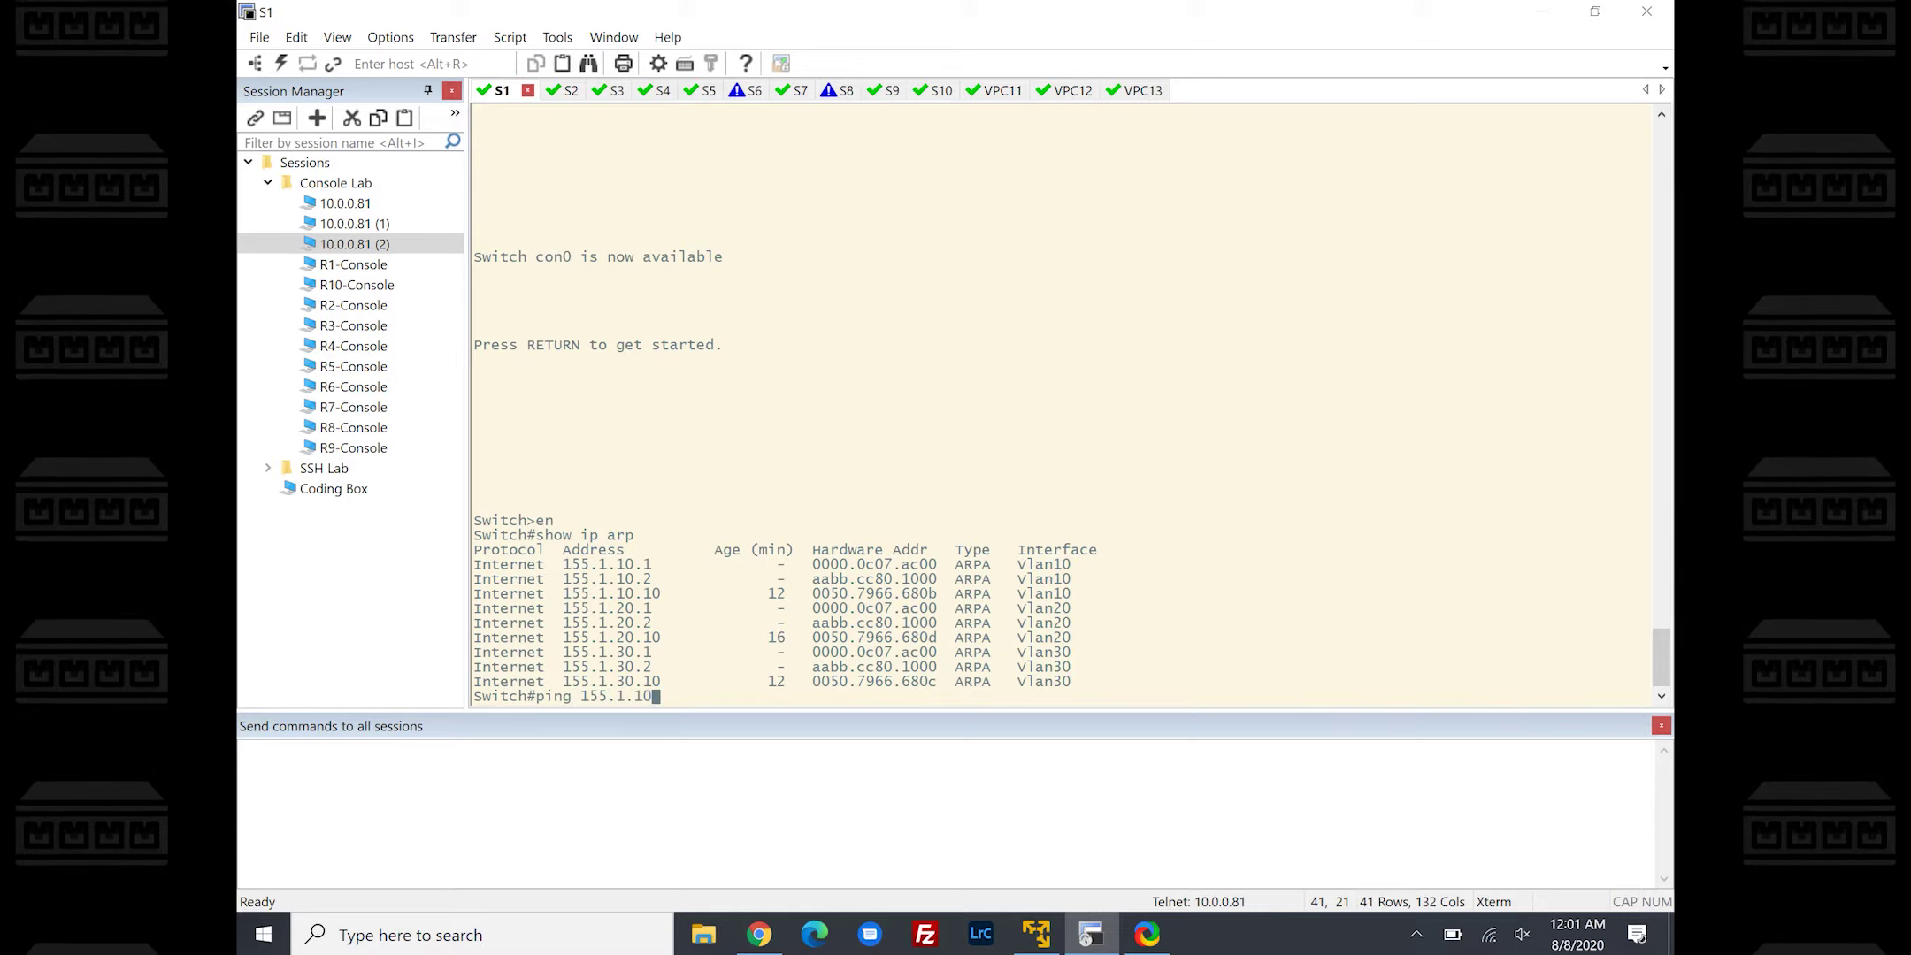
{"action": "key", "text": "BackSpace"}
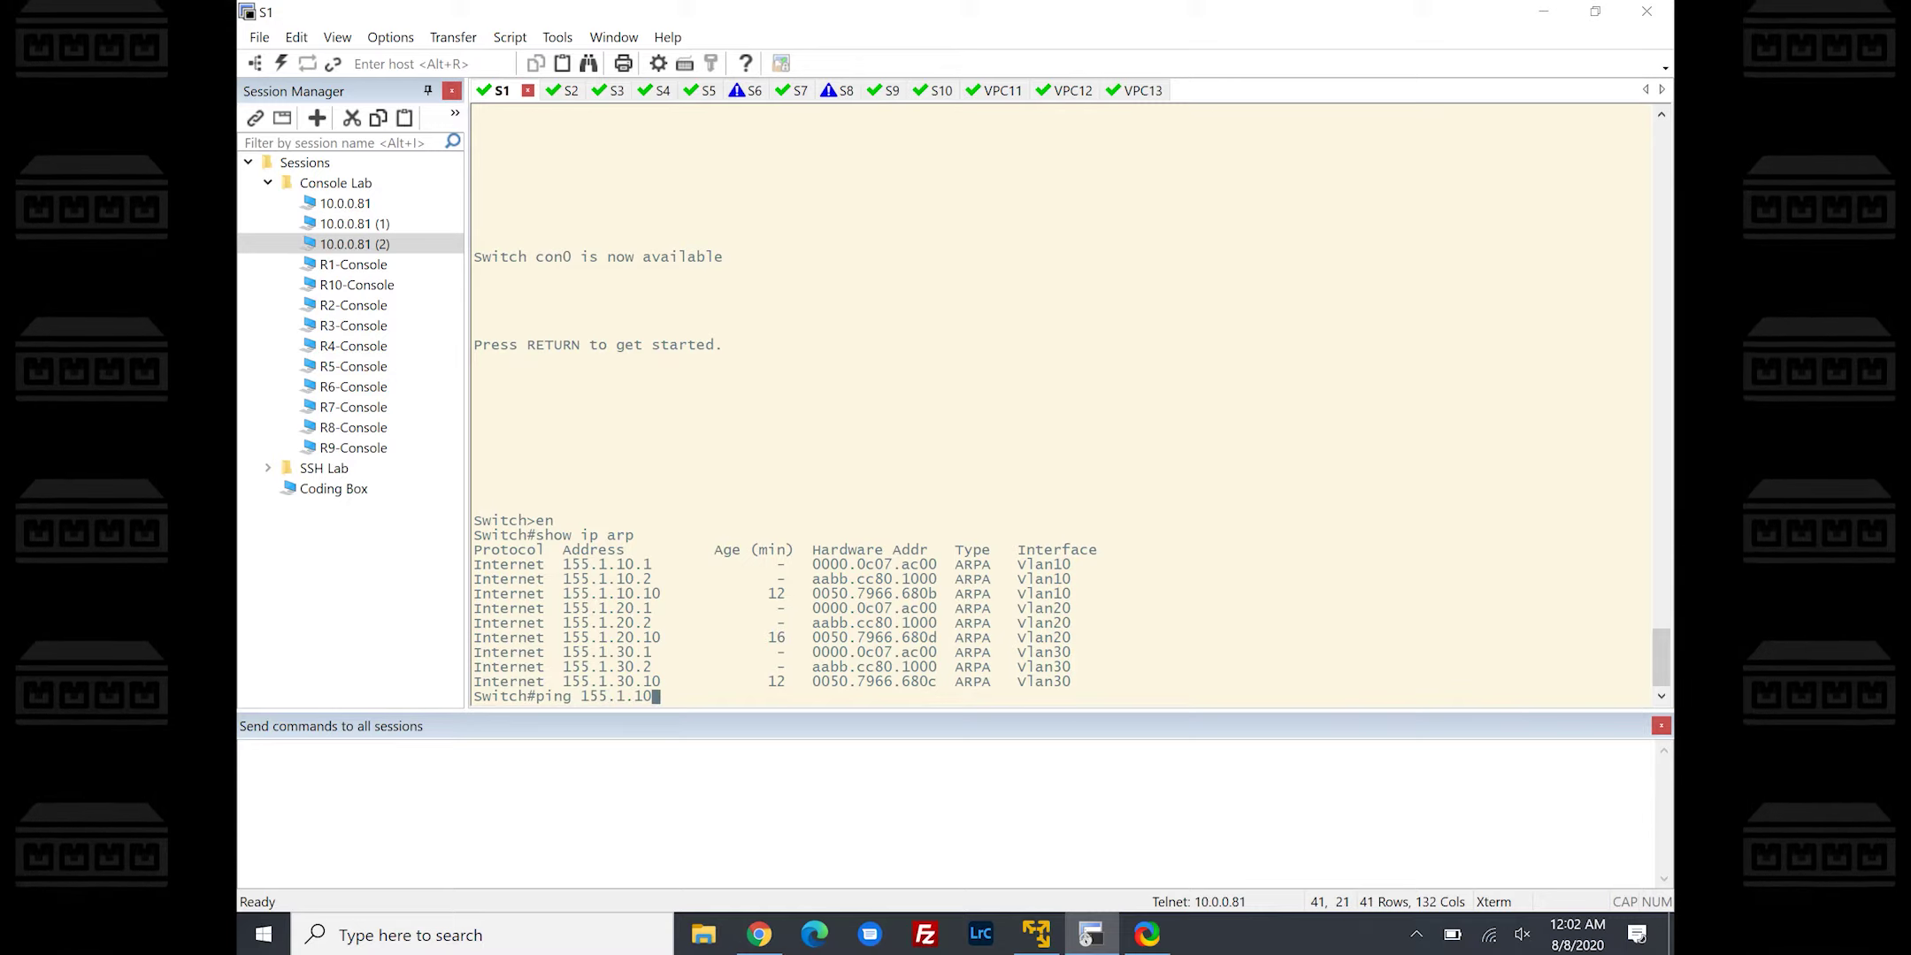
{"action": "type", "text": ".3"}
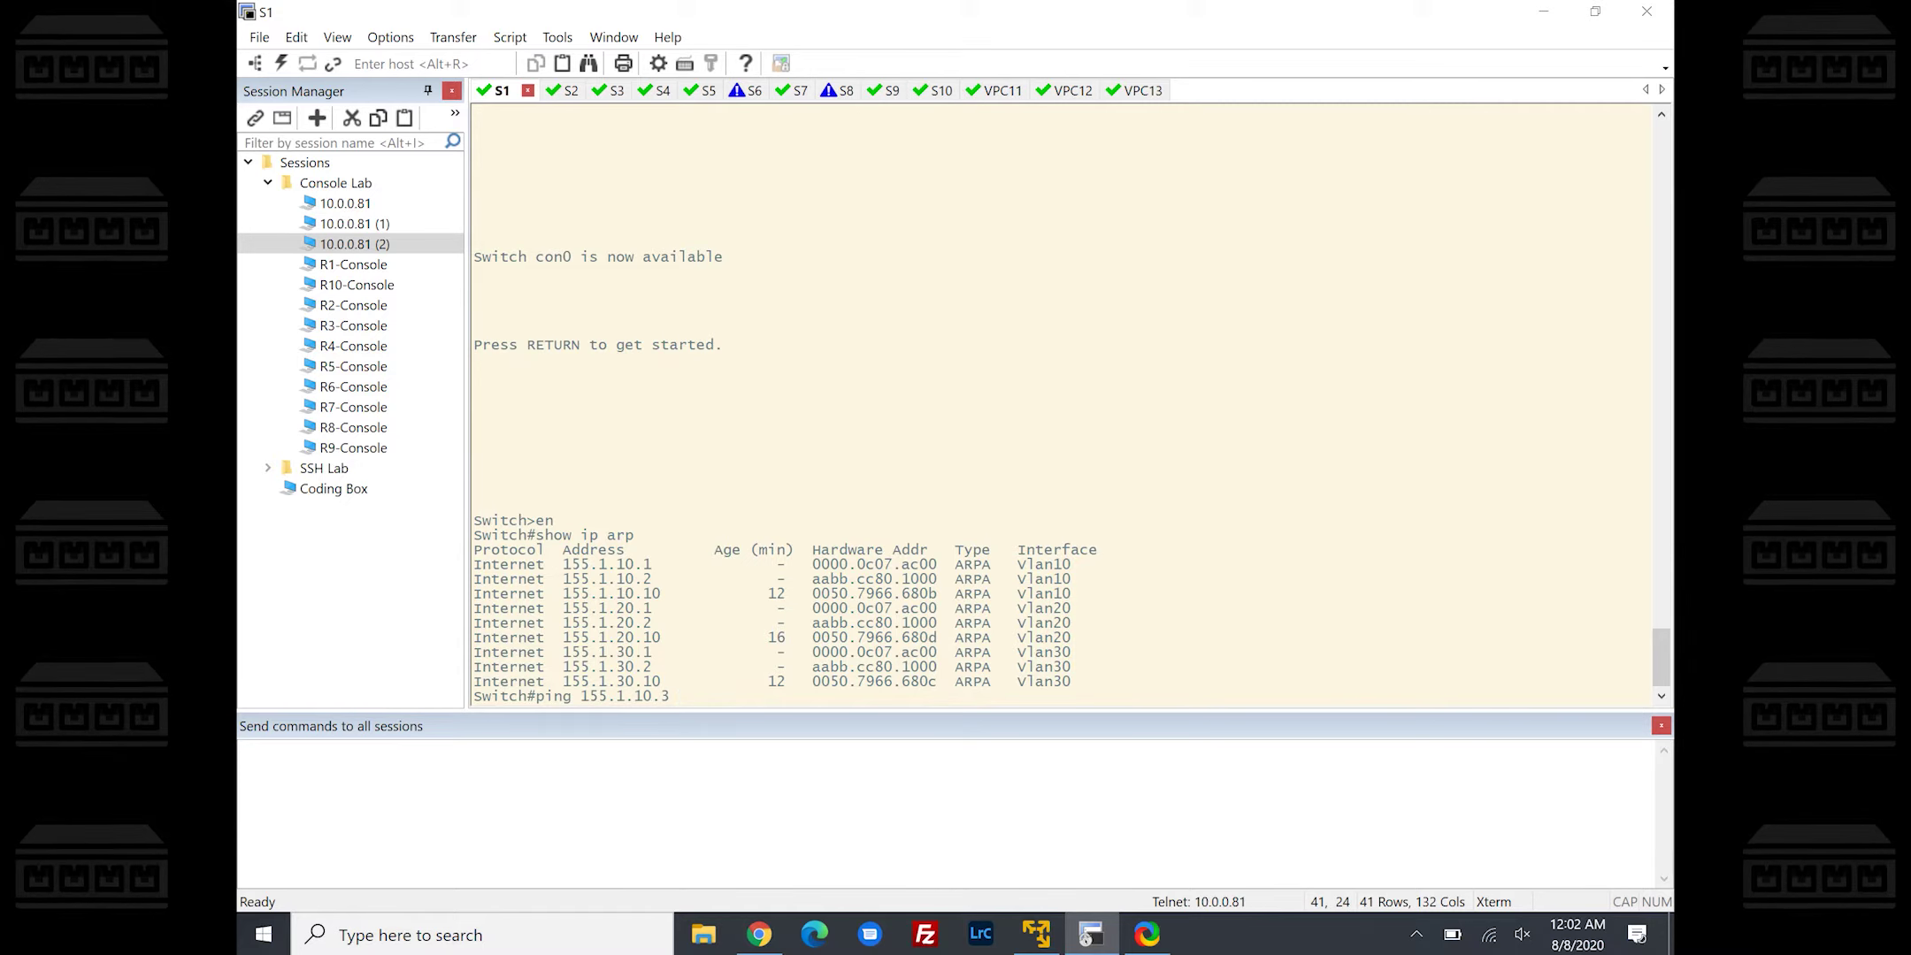
{"action": "key", "text": "Return"}
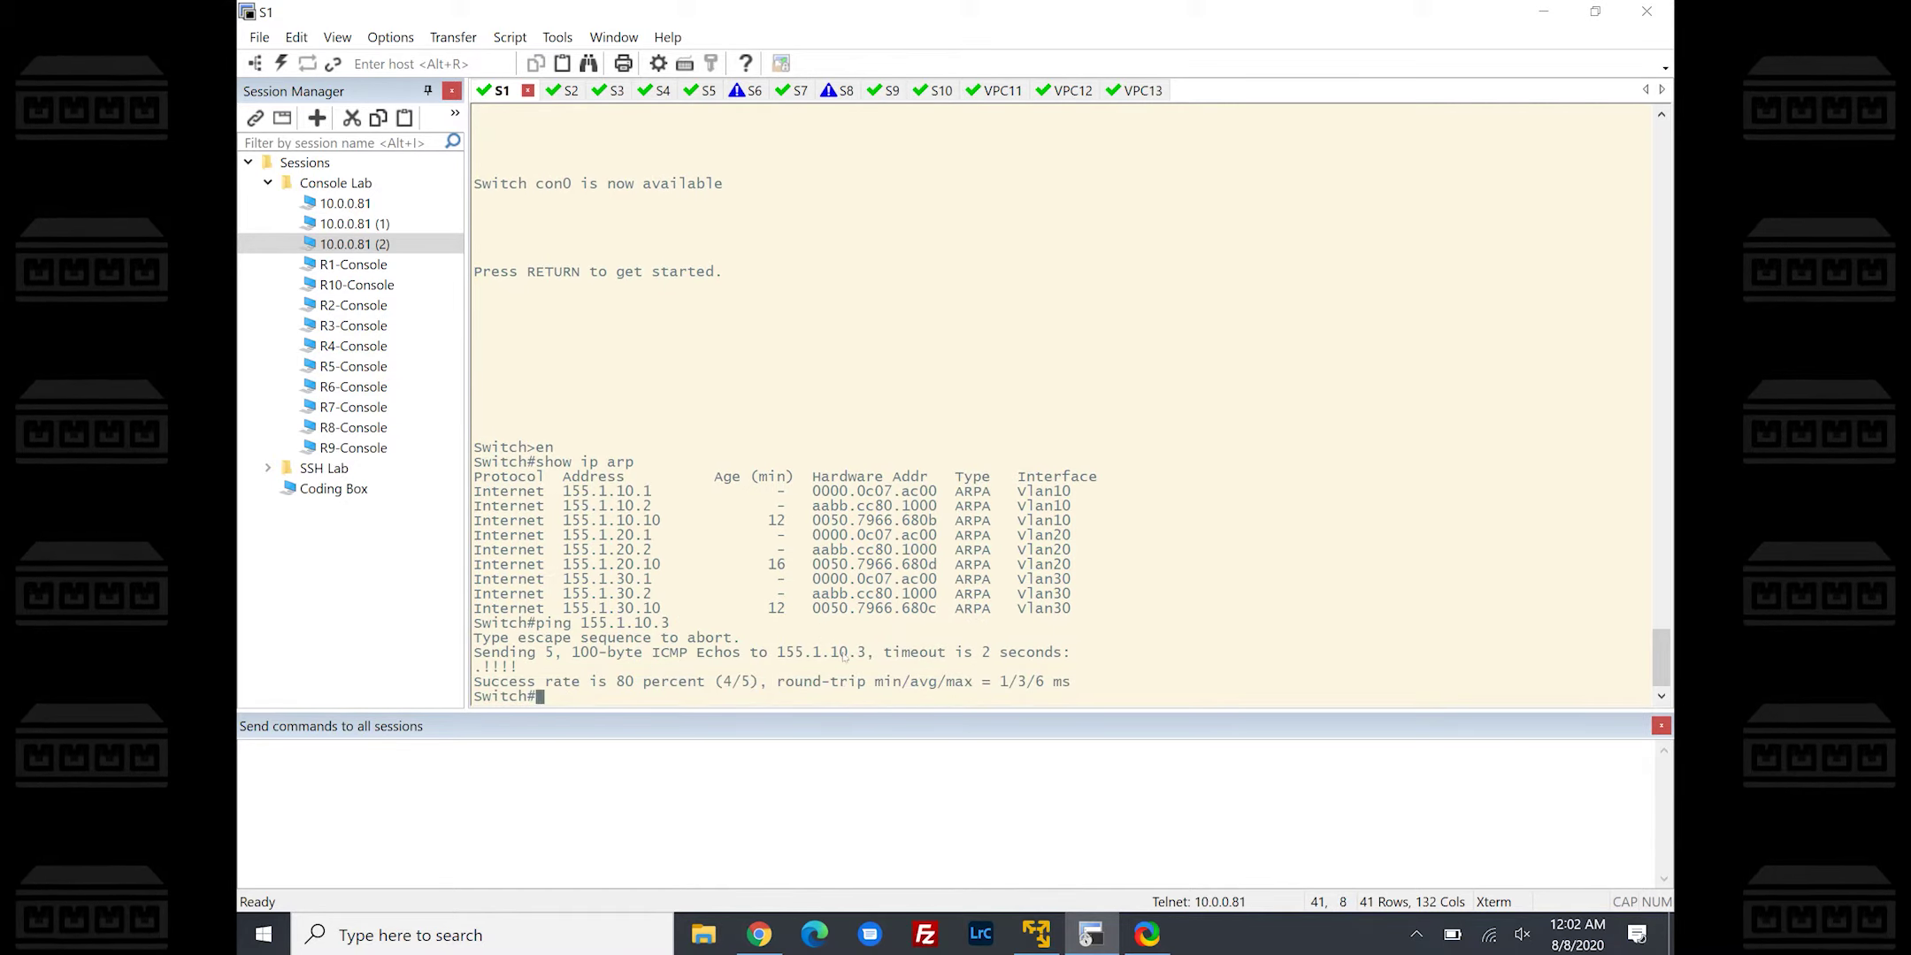
Rerun 'show ip arp' on S1 and highlight the new 155.1.10.3 entry and neighbouring rows
{"action": "type", "text": "show ip arp"}
{"action": "key", "text": "Return"}
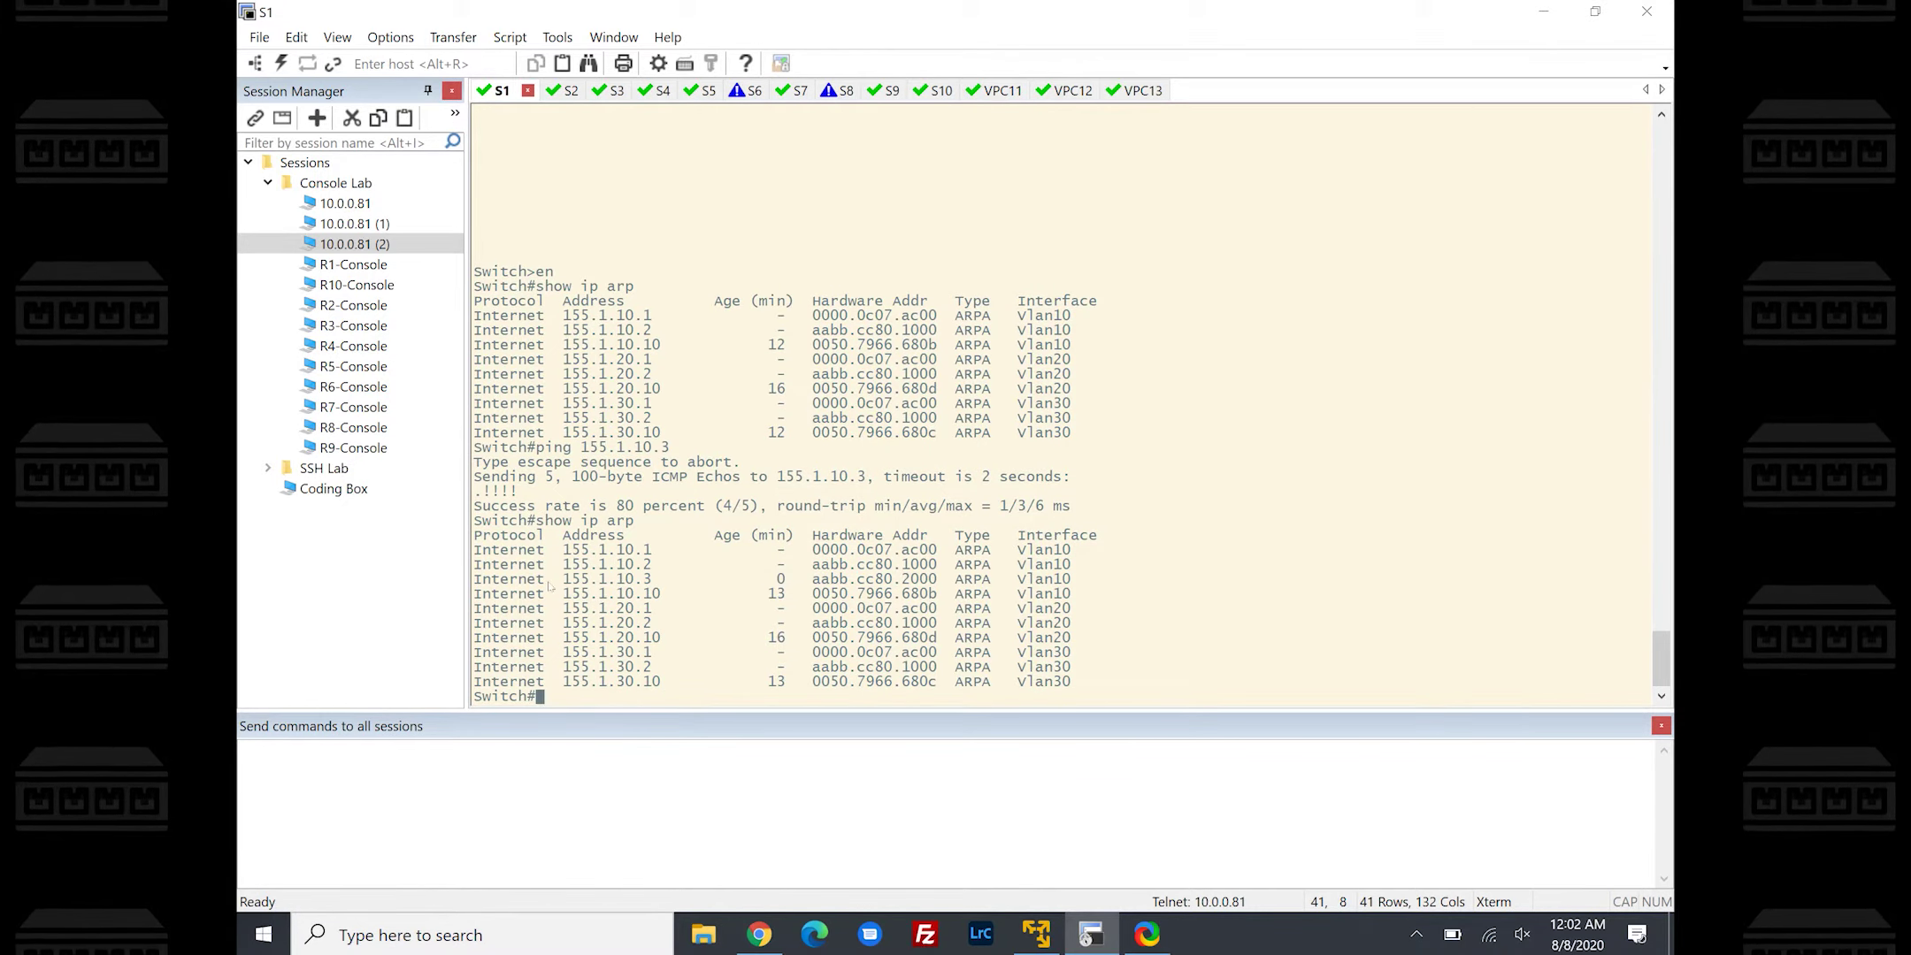
{"action": "left_click_drag", "start_coordinate": [546, 580], "coordinate": [609, 582]}
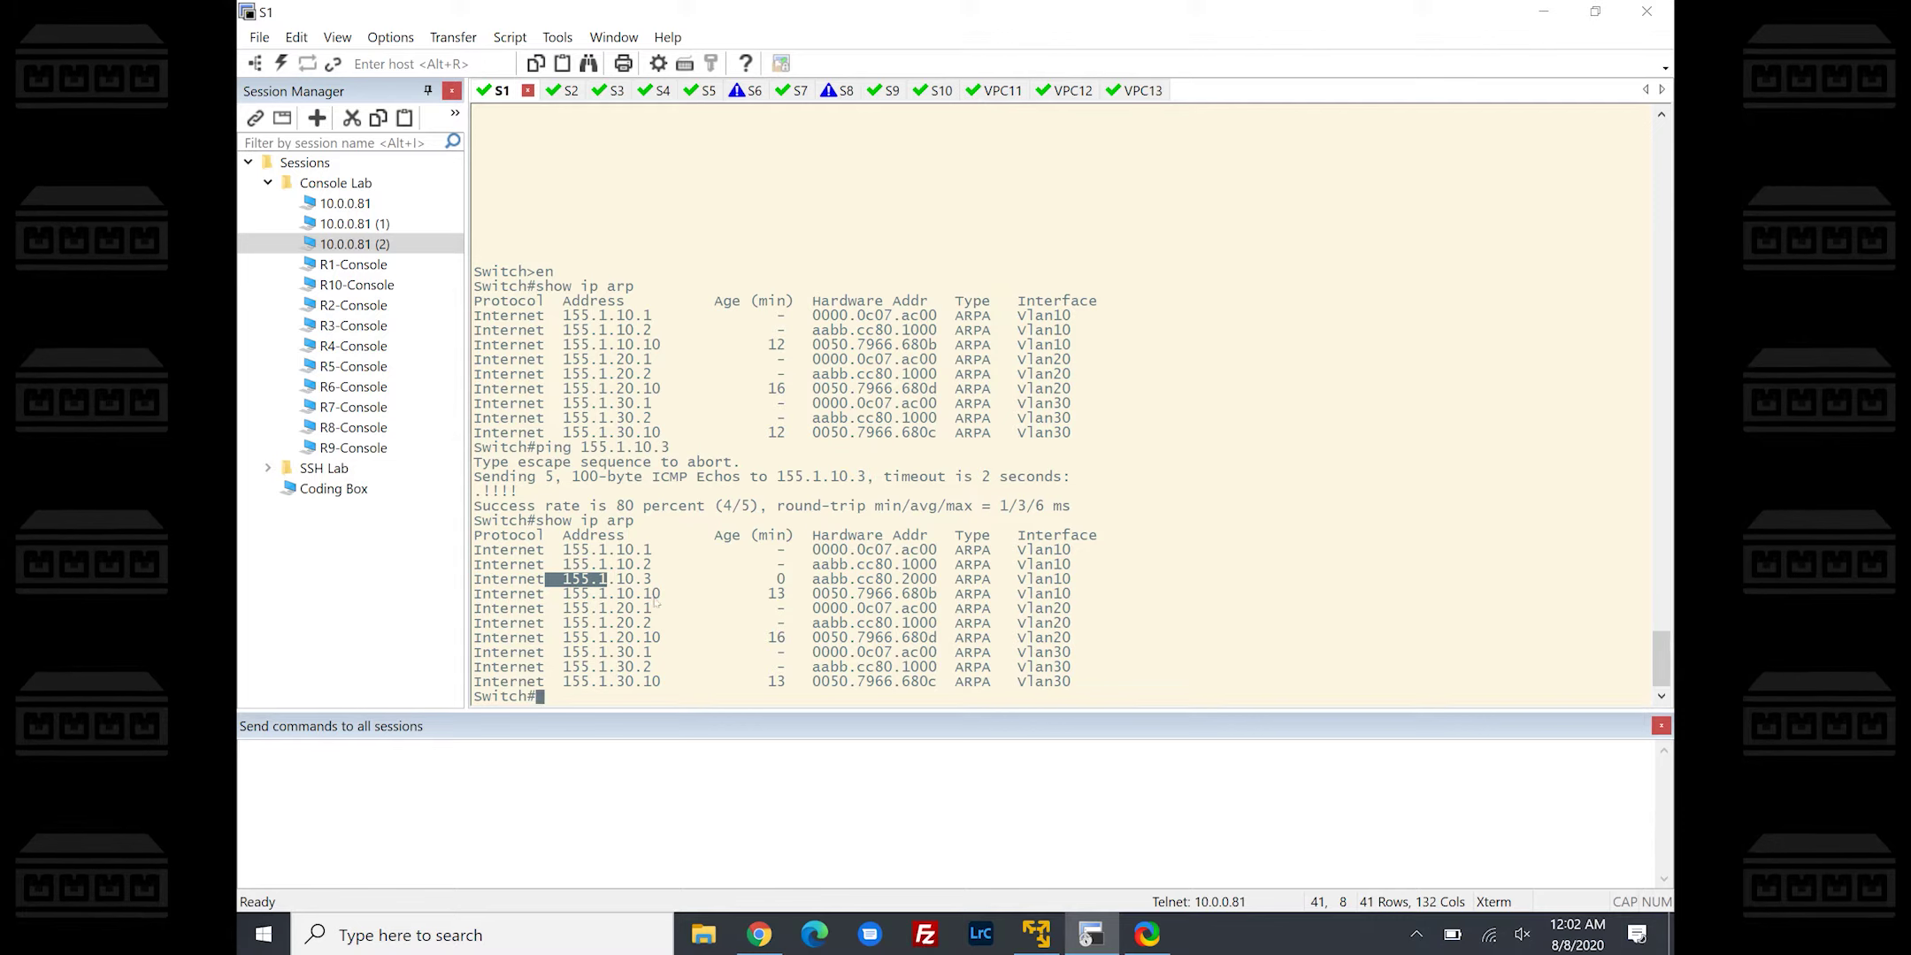
{"action": "left_click_drag", "start_coordinate": [559, 582], "coordinate": [655, 626]}
{"action": "left_click_drag", "start_coordinate": [609, 565], "coordinate": [655, 626]}
{"action": "left_click", "coordinate": [681, 639]}
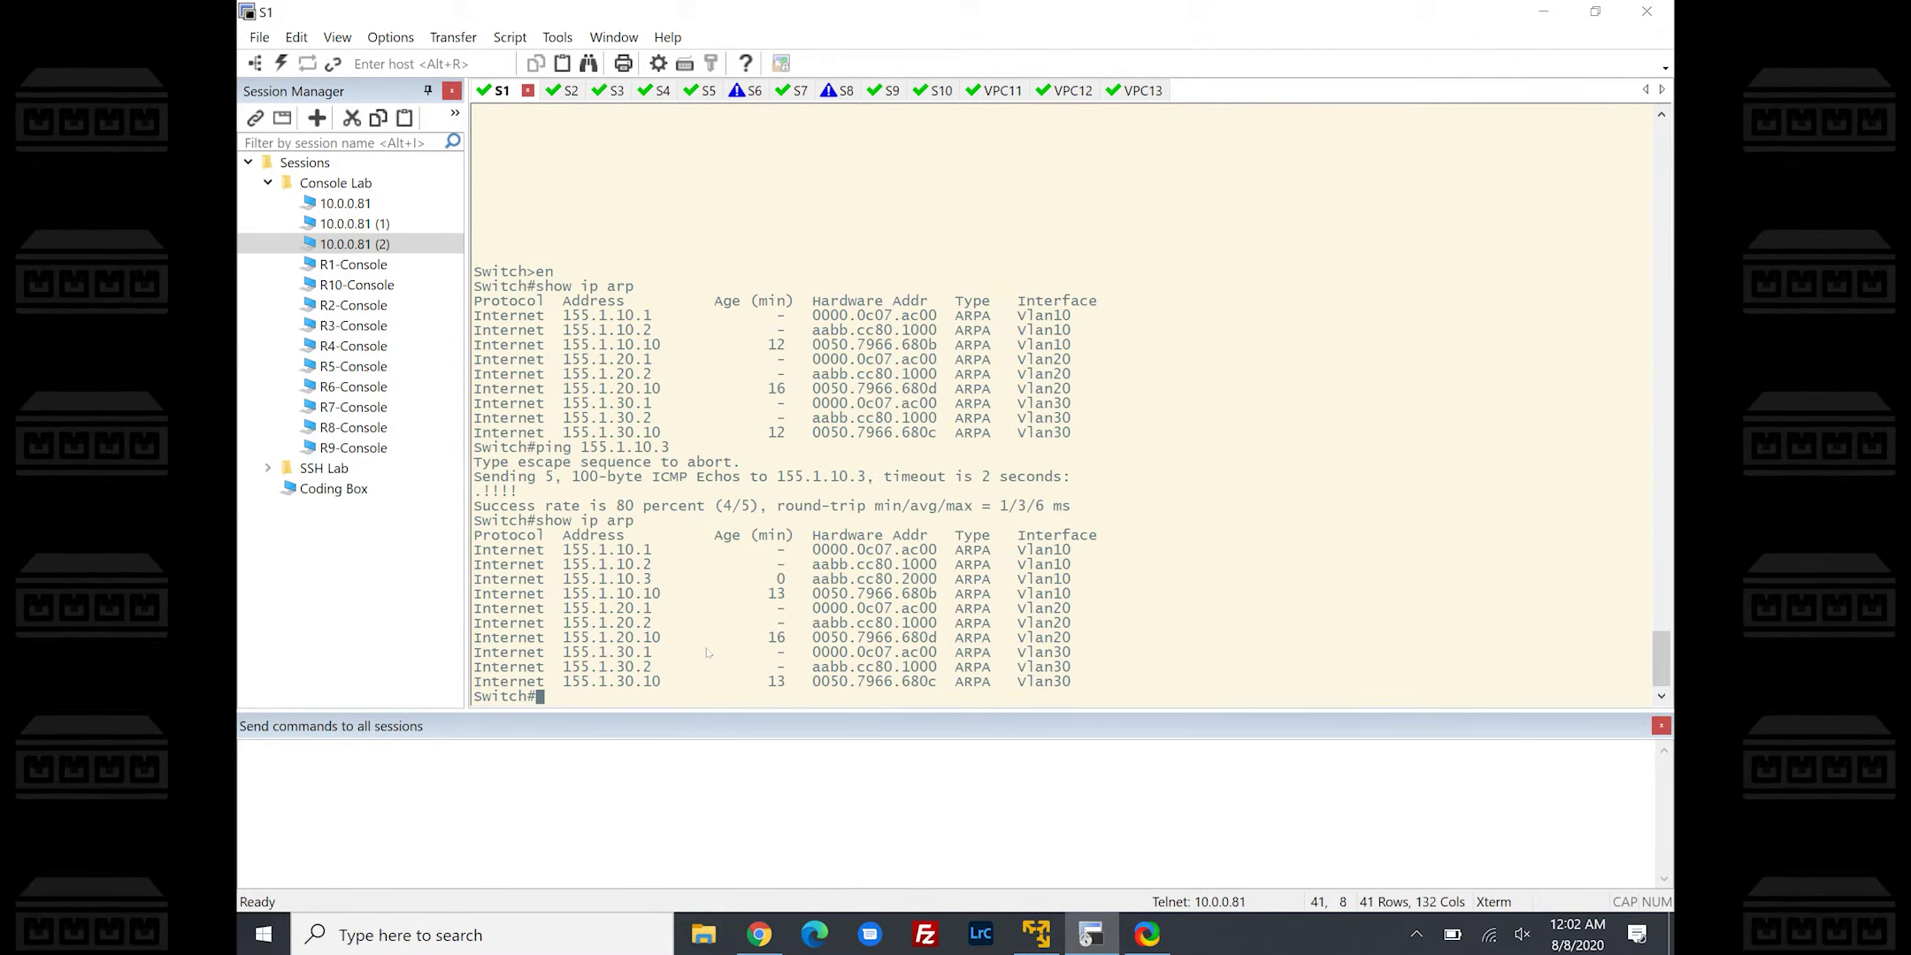
Ping 155.1.20.10, then edit the recalled command to ping 155.1.10.10
{"action": "type", "text": "ping 15"}
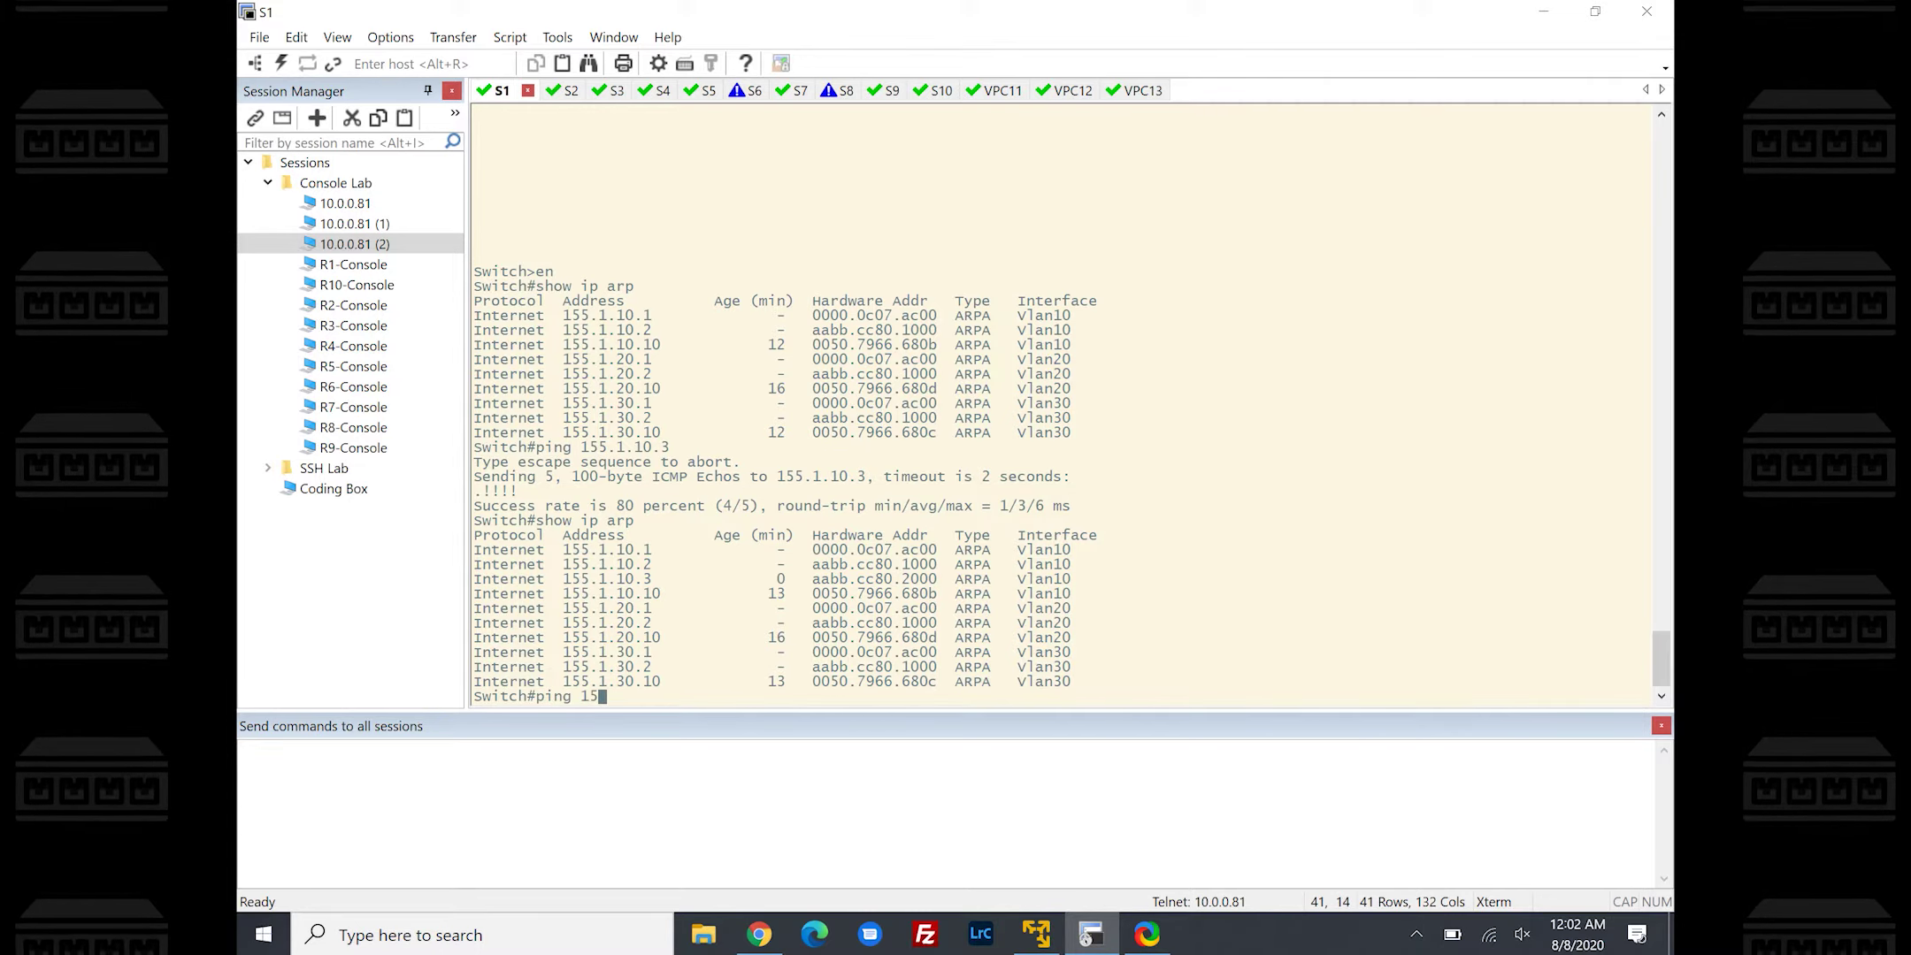
{"action": "type", "text": "5.1"}
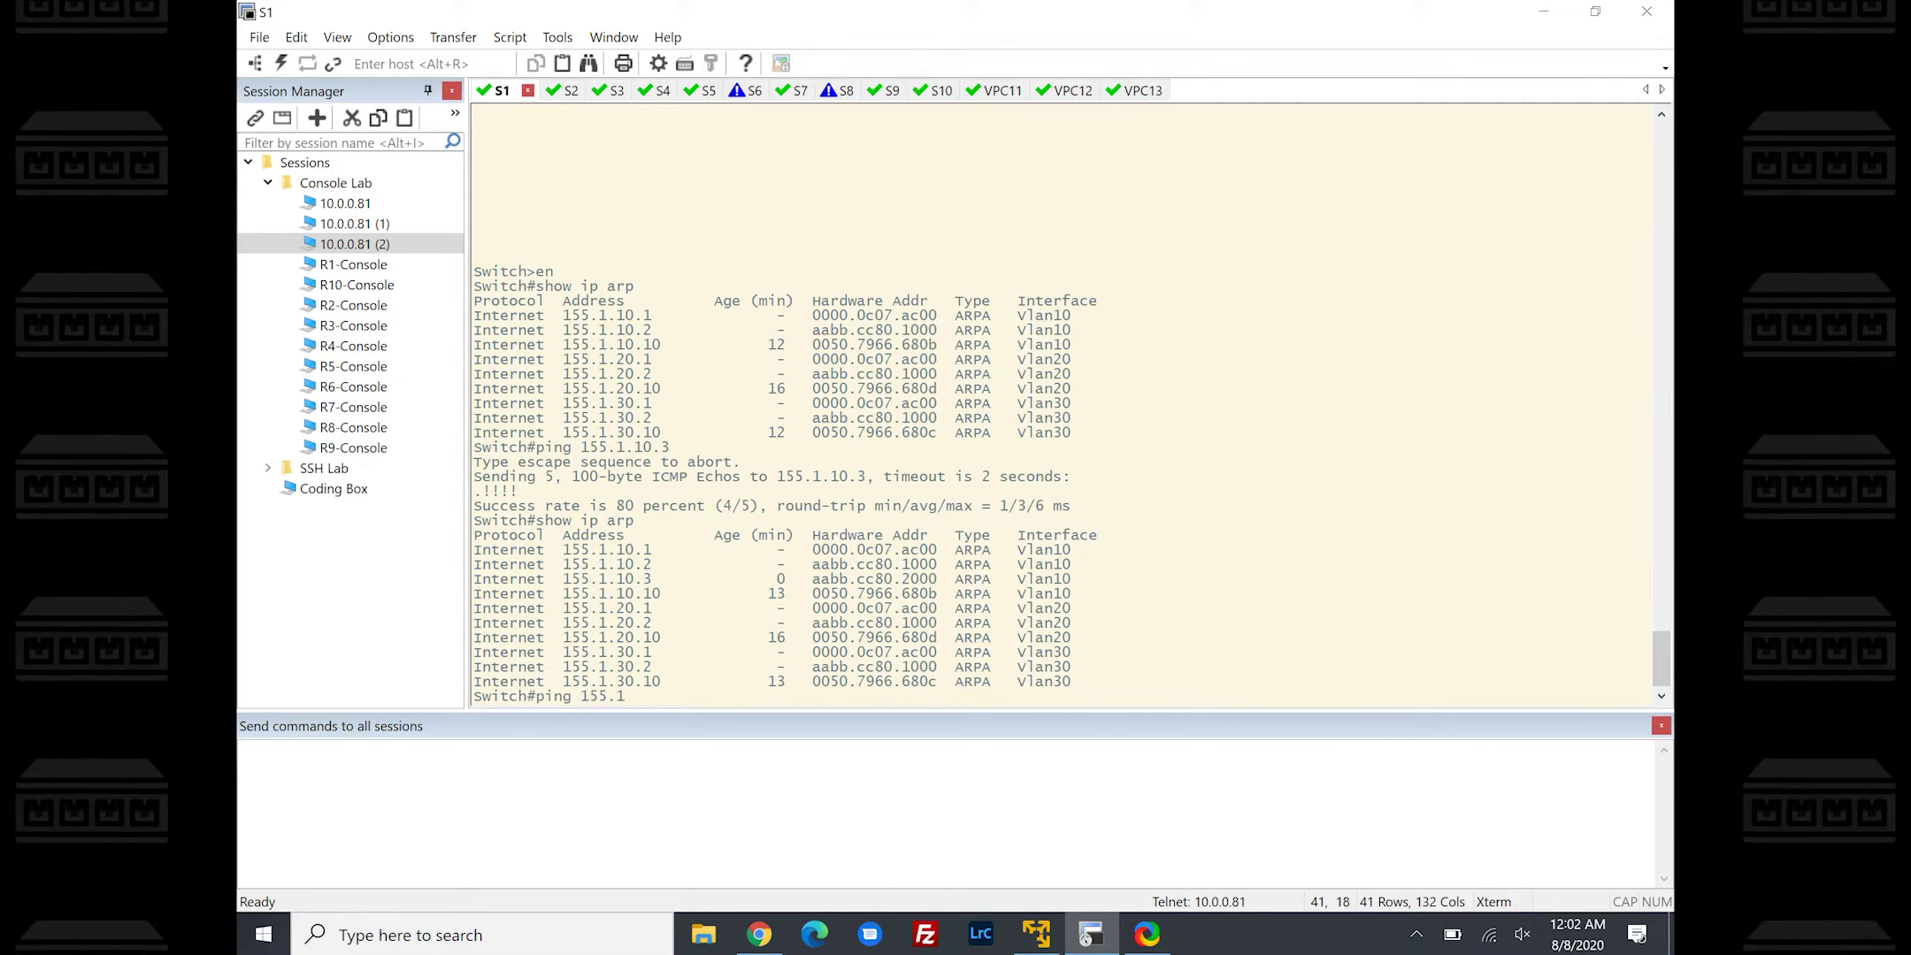
{"action": "type", "text": ".20.2"}
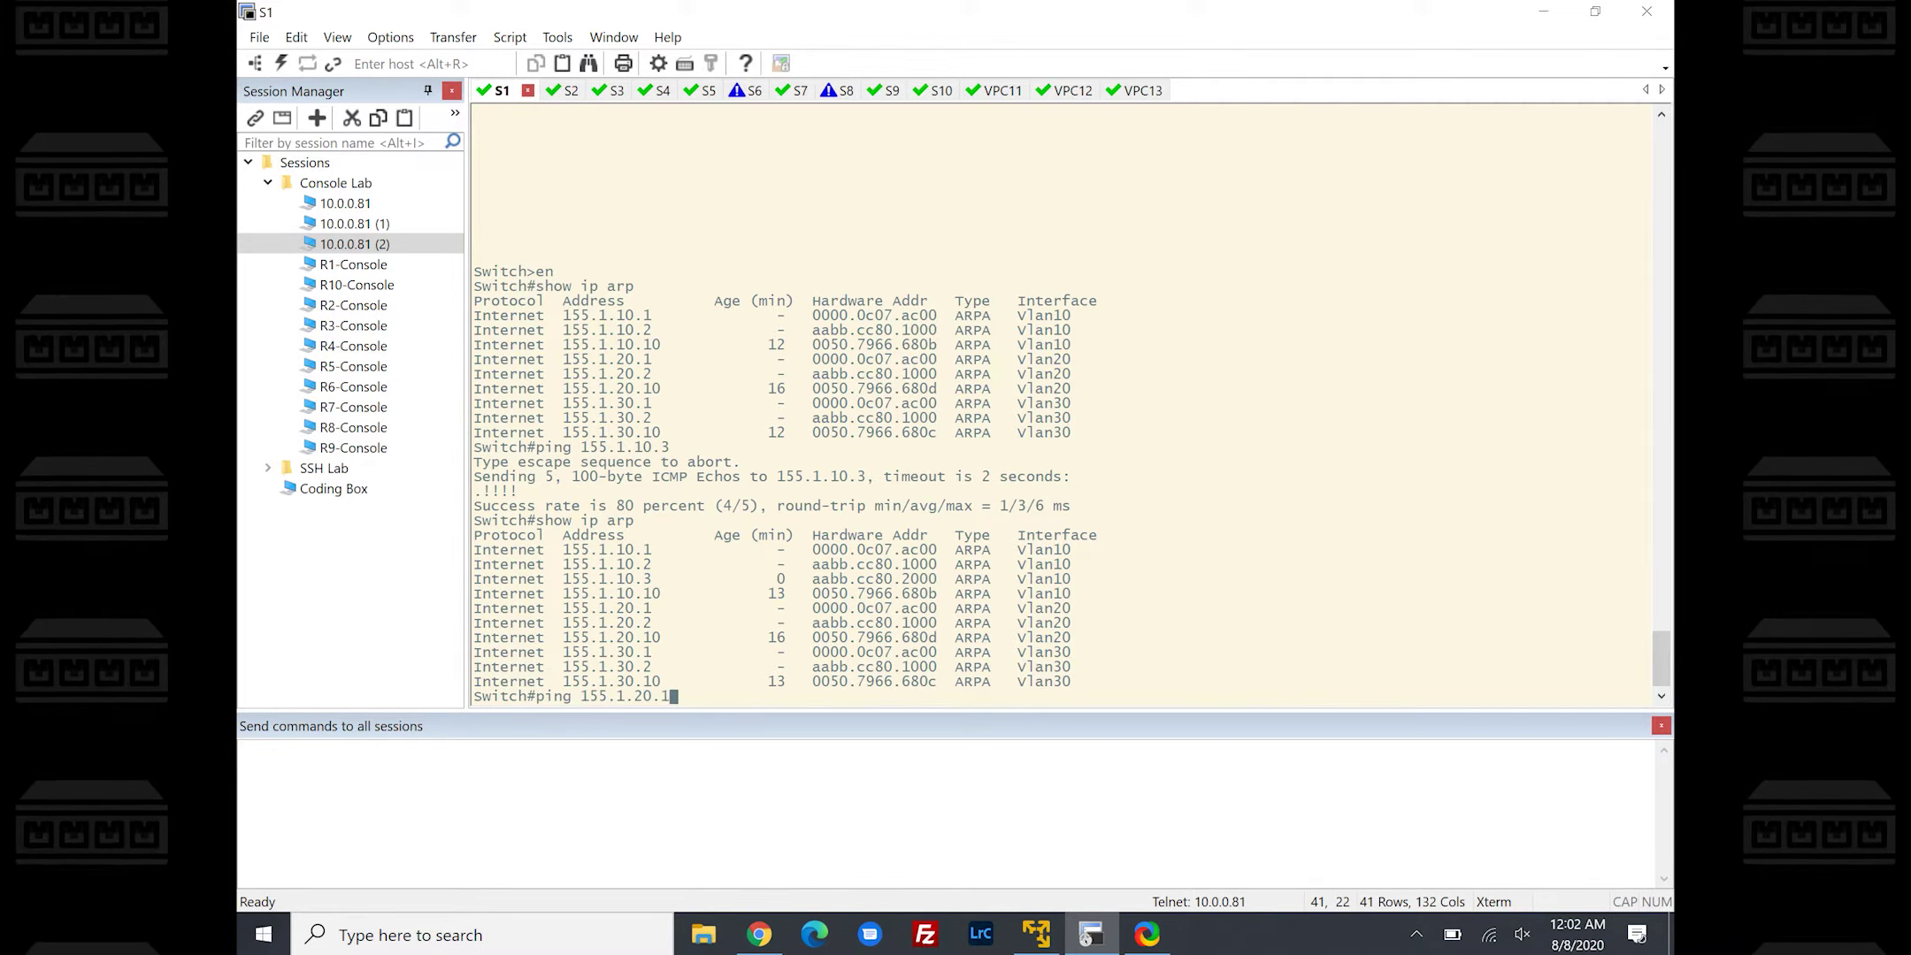
{"action": "type", "text": "0"}
{"action": "key", "text": "Return"}
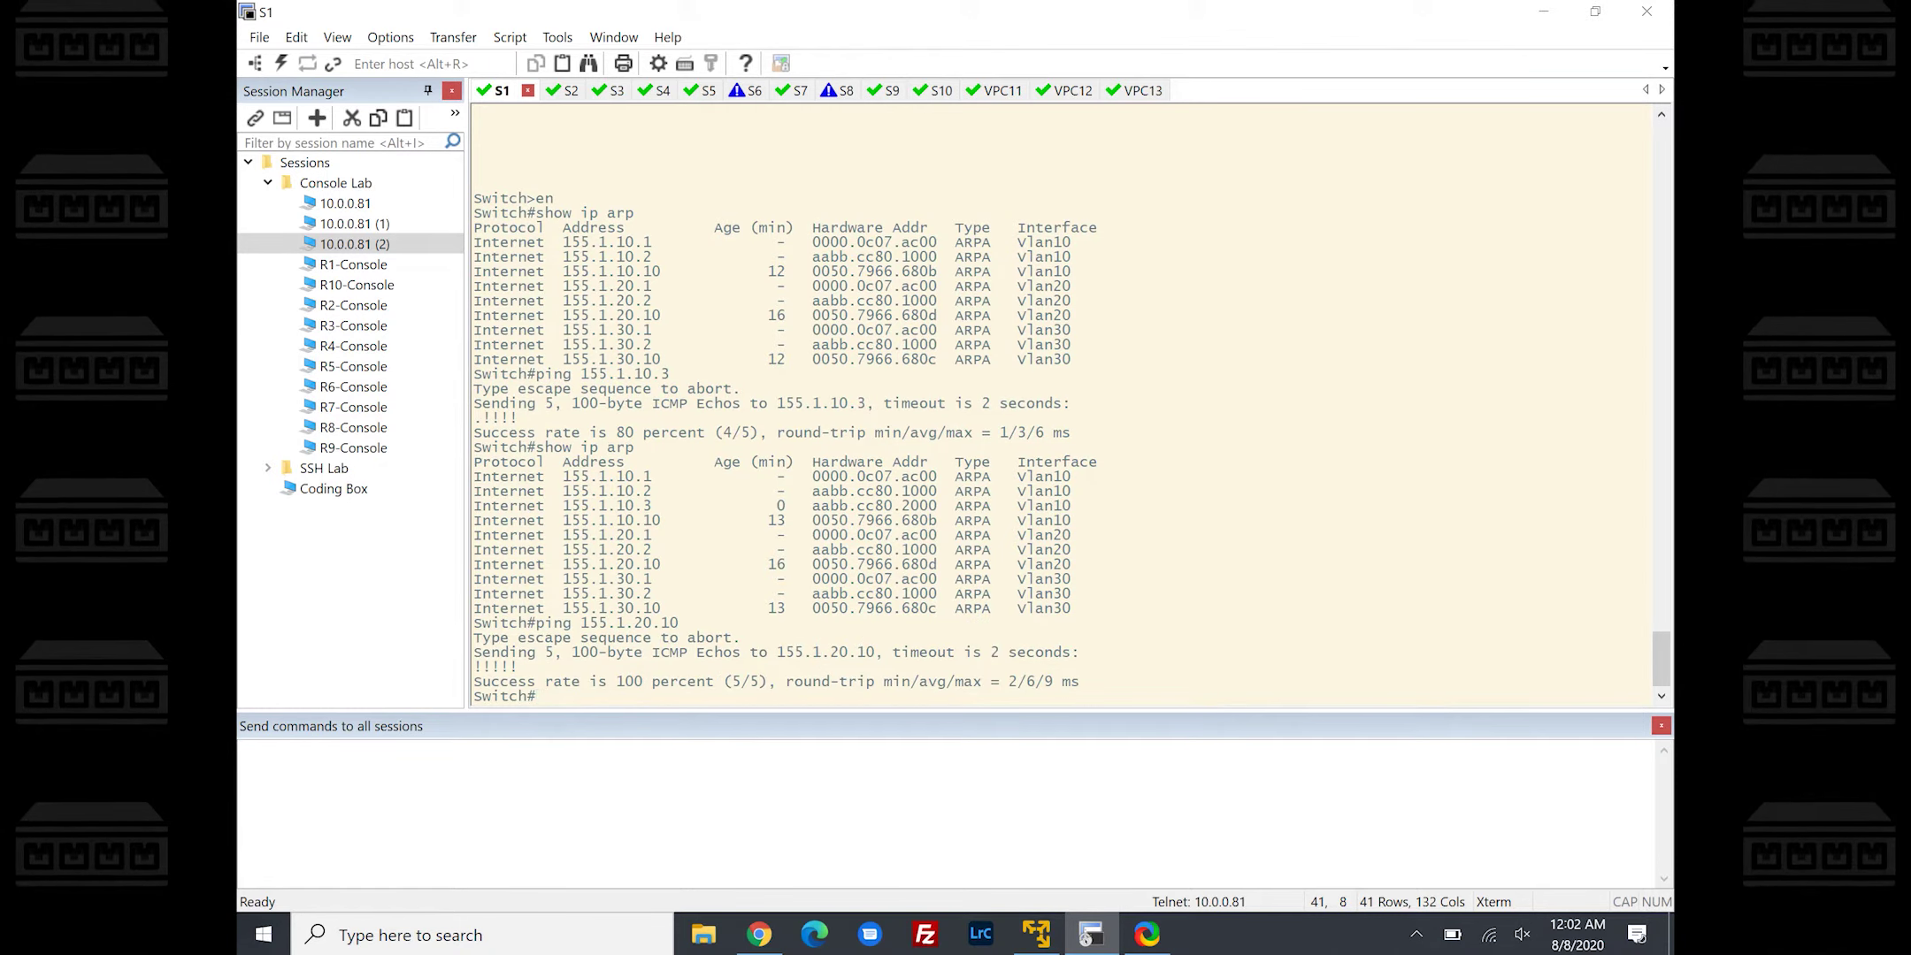
{"action": "key", "text": "Up"}
{"action": "key", "text": "Left"}
{"action": "key", "text": "Left"}
{"action": "key", "text": "Left"}
{"action": "key", "text": "Left"}
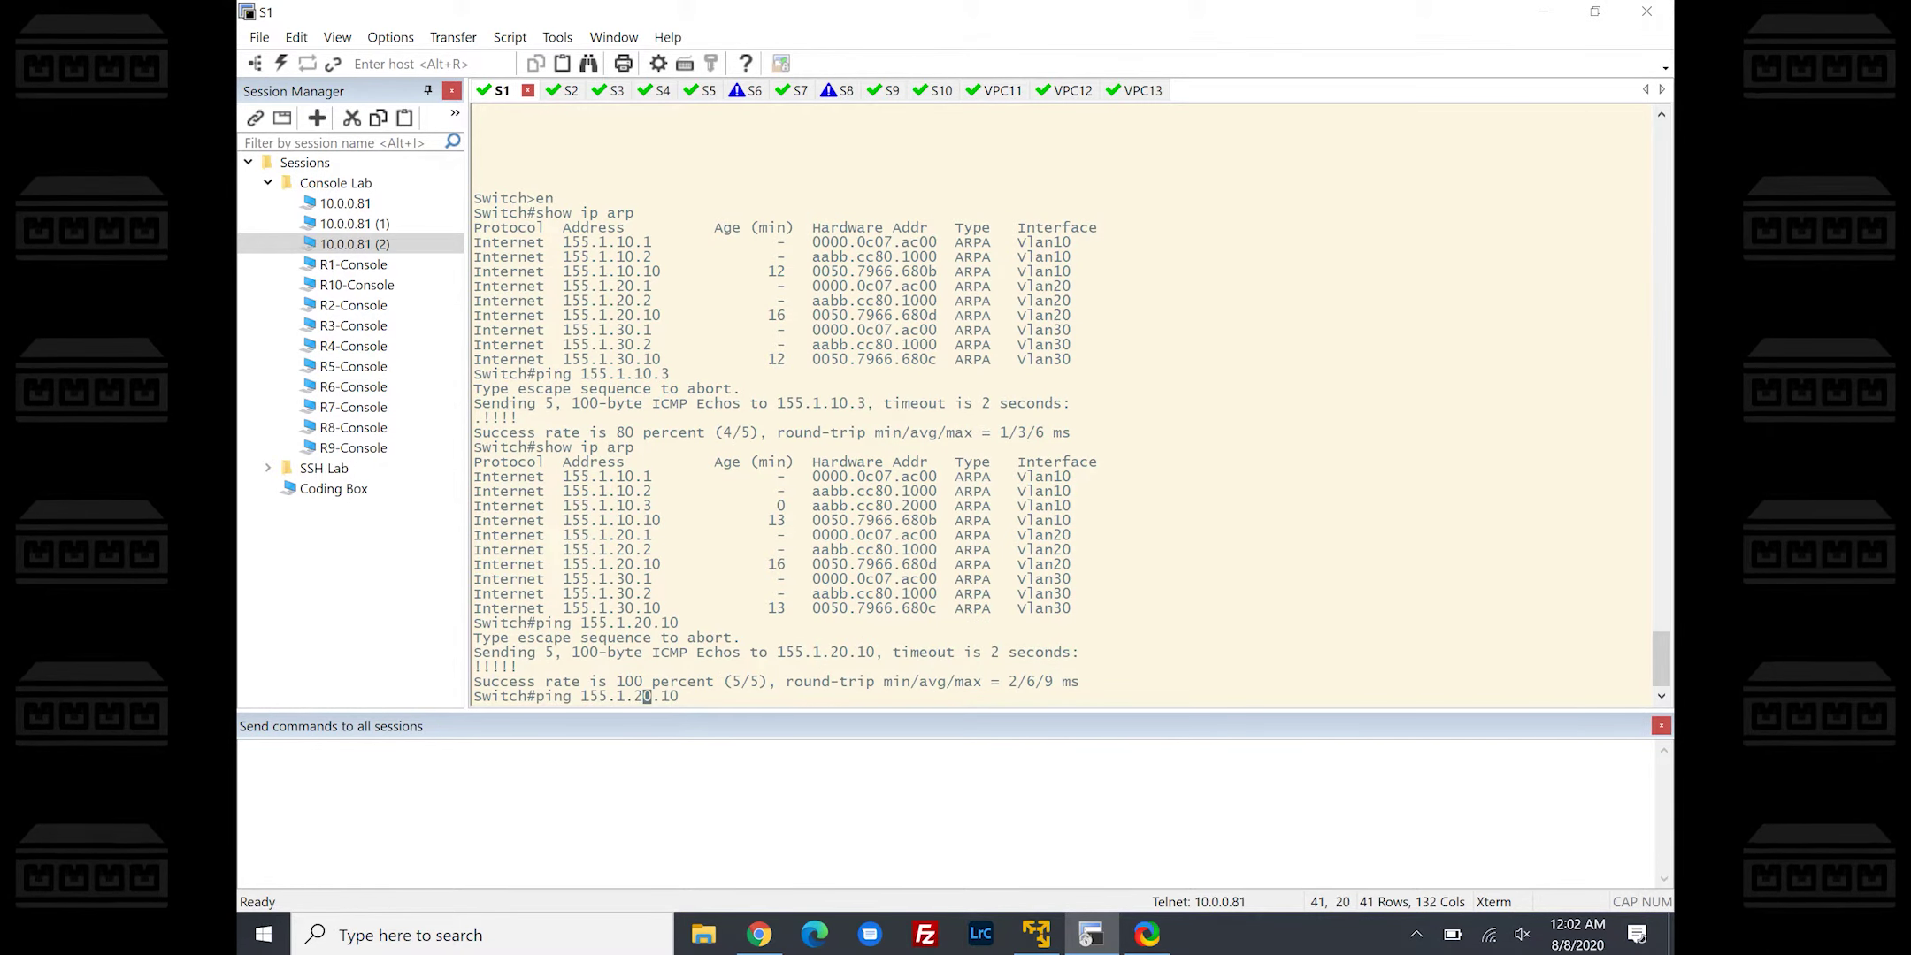
{"action": "key", "text": "BackSpace"}
{"action": "type", "text": "1"}
{"action": "key", "text": "Return"}
{"action": "key", "text": "Up"}
{"action": "key", "text": "Left"}
{"action": "key", "text": "Left"}
{"action": "key", "text": "Left"}
{"action": "key", "text": "Left"}
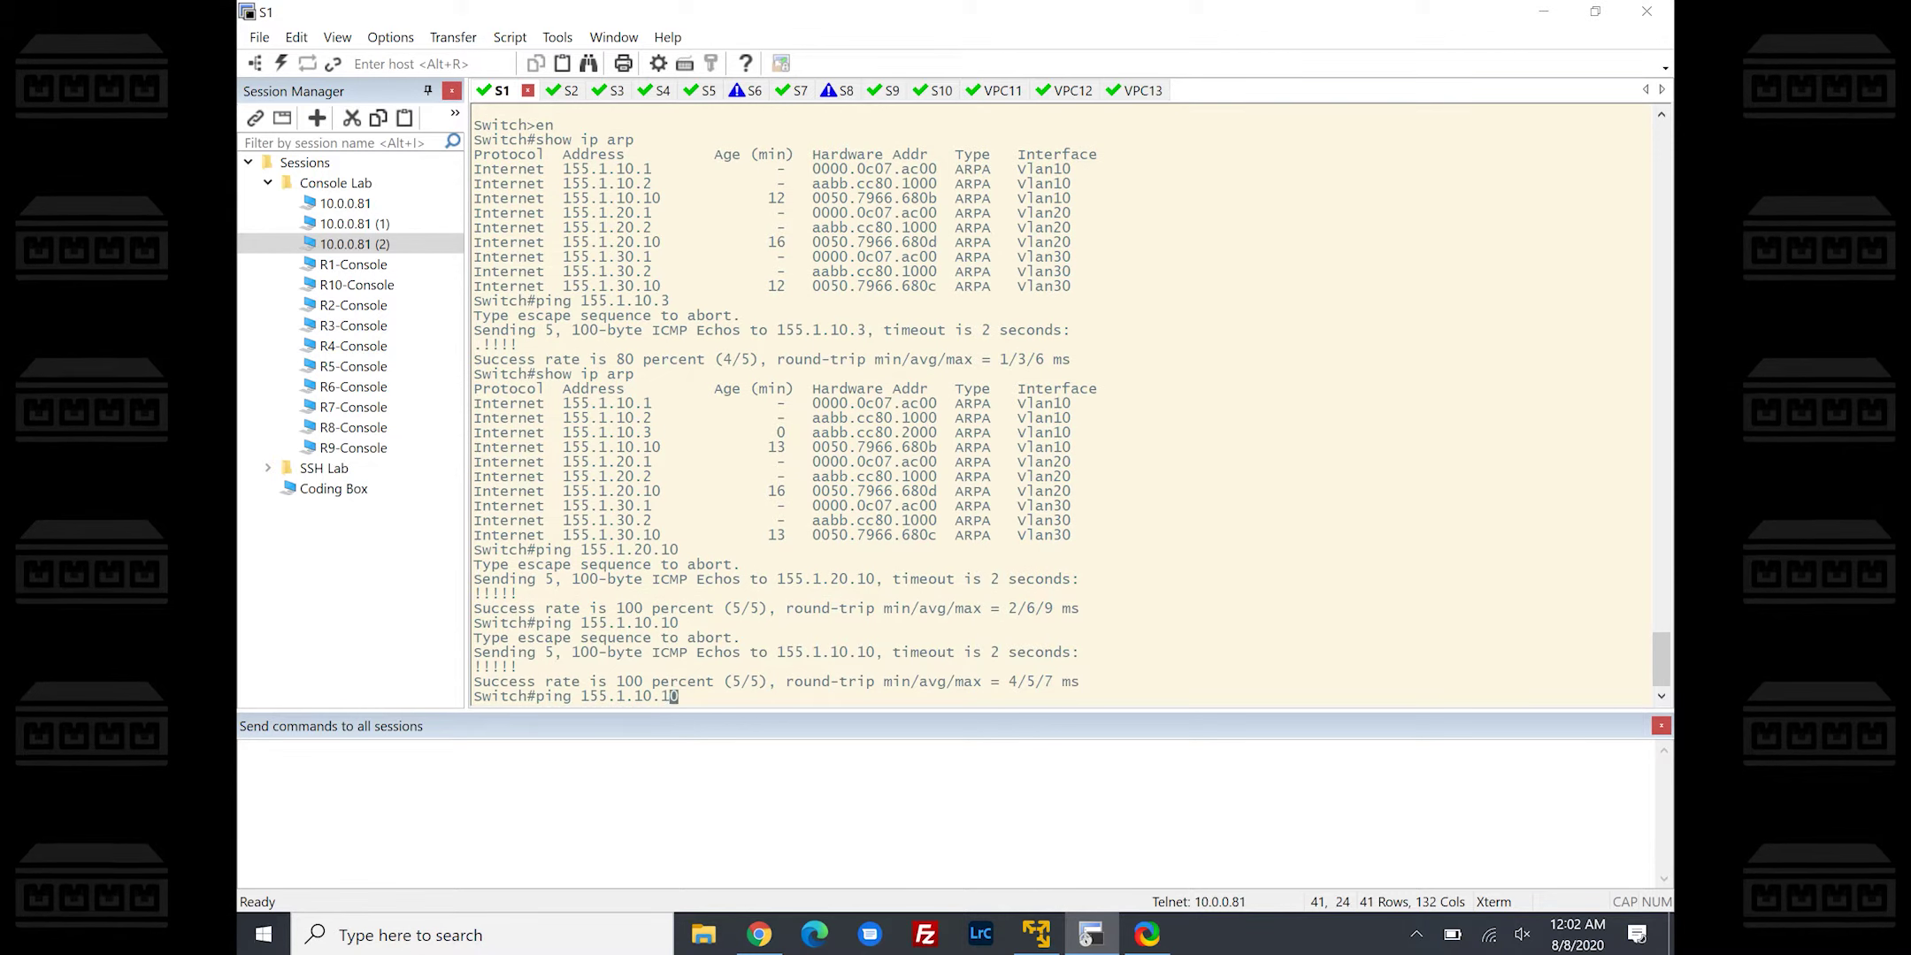
Run the edited ping to 155.1.30.10, getting all five replies
{"action": "key", "text": "Return"}
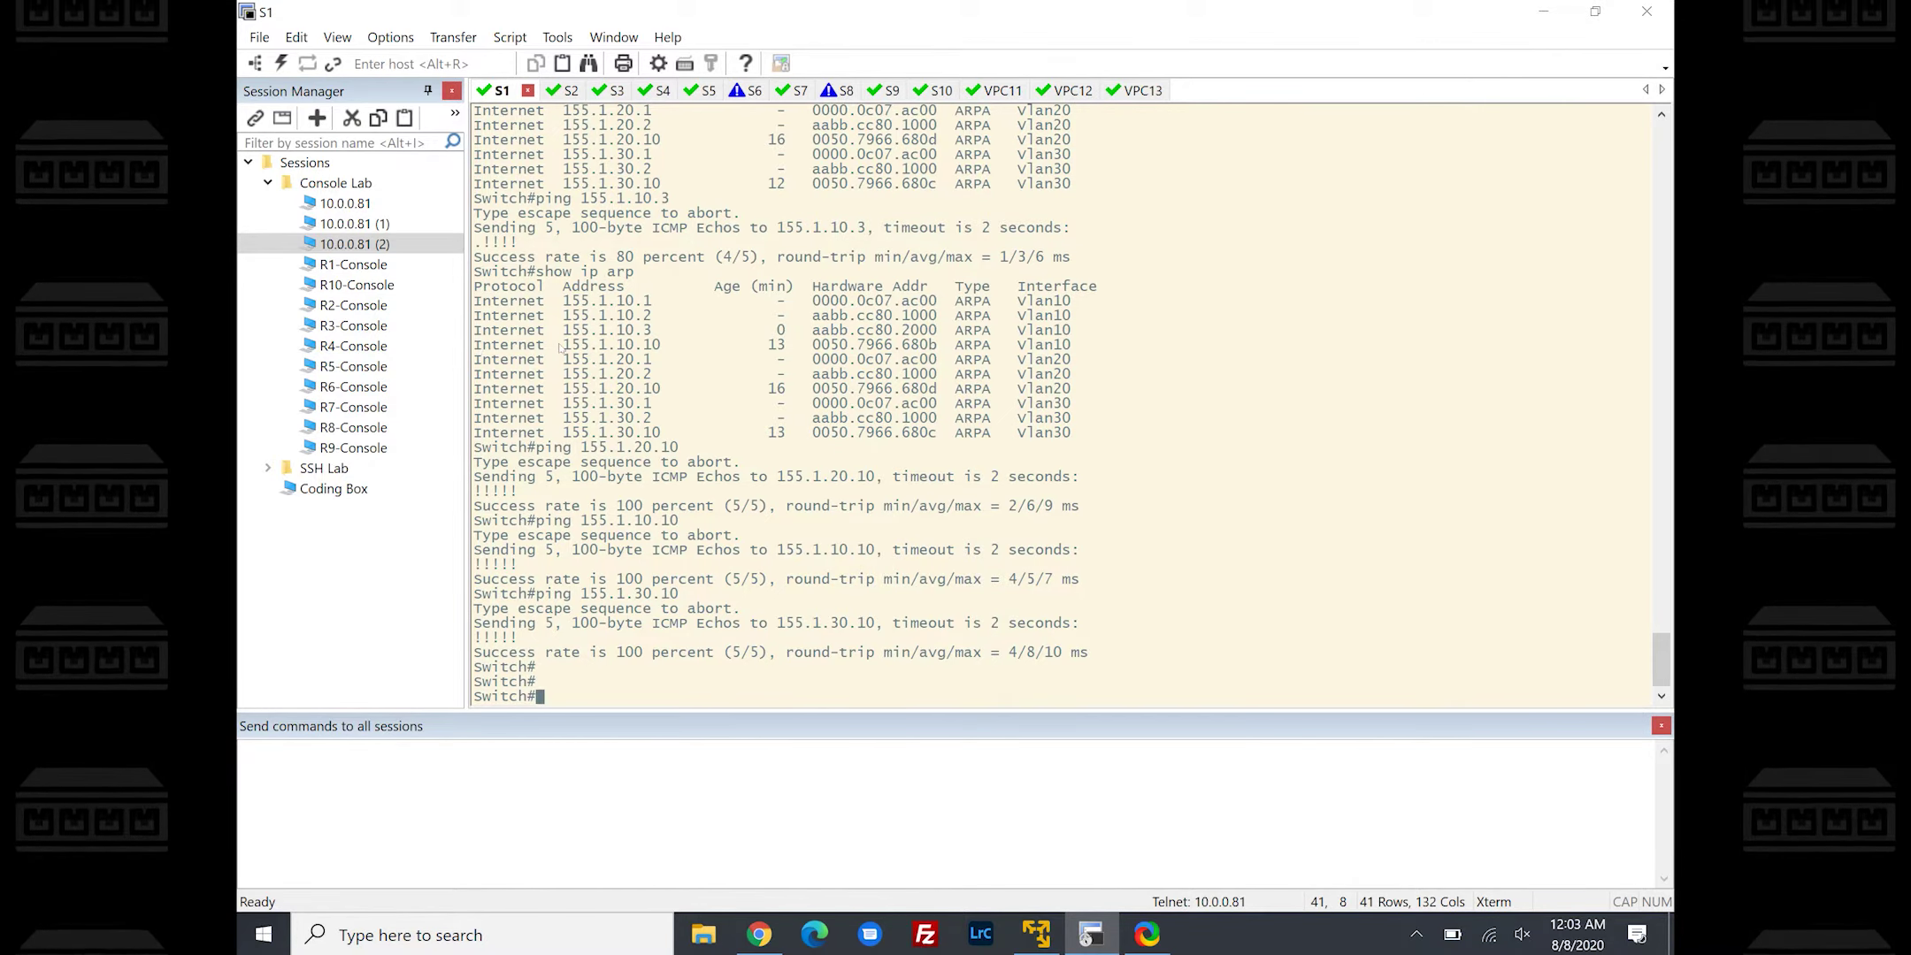
Copy MAC 0050.7966.680b from S1's ARP table and run 'show mac address-table address' on it
{"action": "left_click_drag", "start_coordinate": [563, 346], "coordinate": [662, 351]}
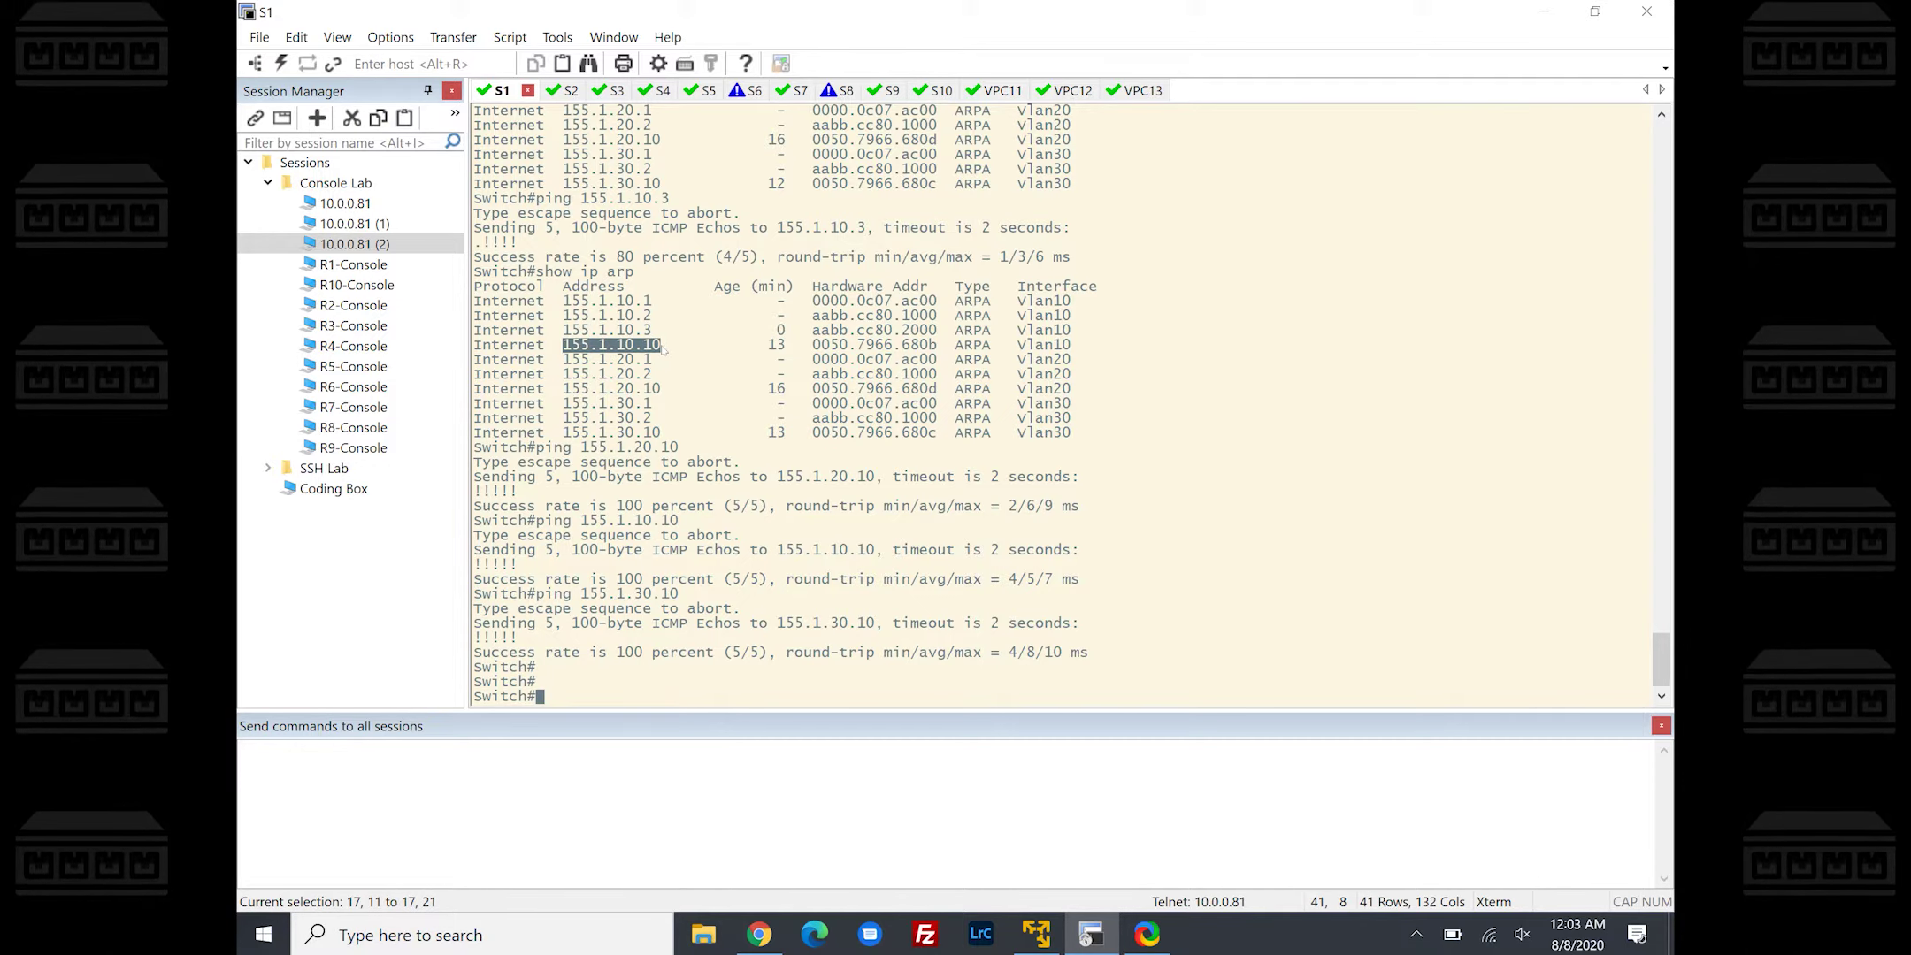
{"action": "left_click_drag", "start_coordinate": [663, 350], "coordinate": [662, 351]}
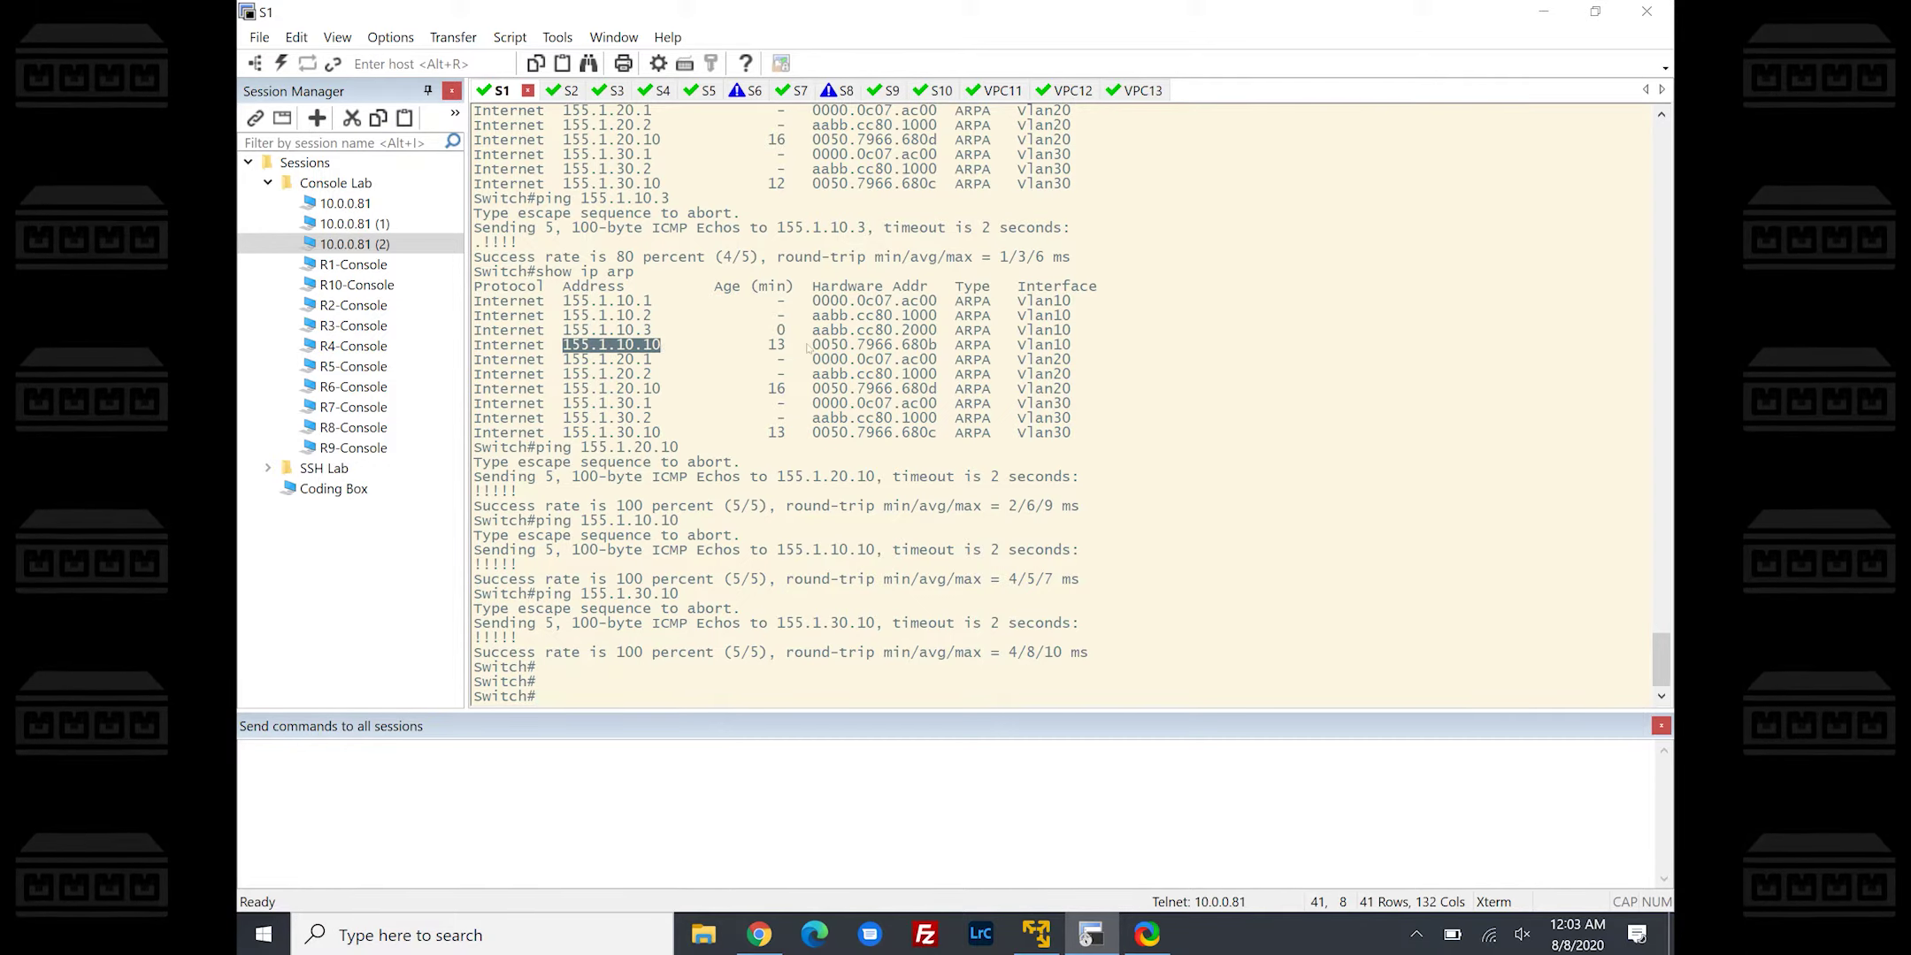
{"action": "left_click_drag", "start_coordinate": [812, 348], "coordinate": [936, 353]}
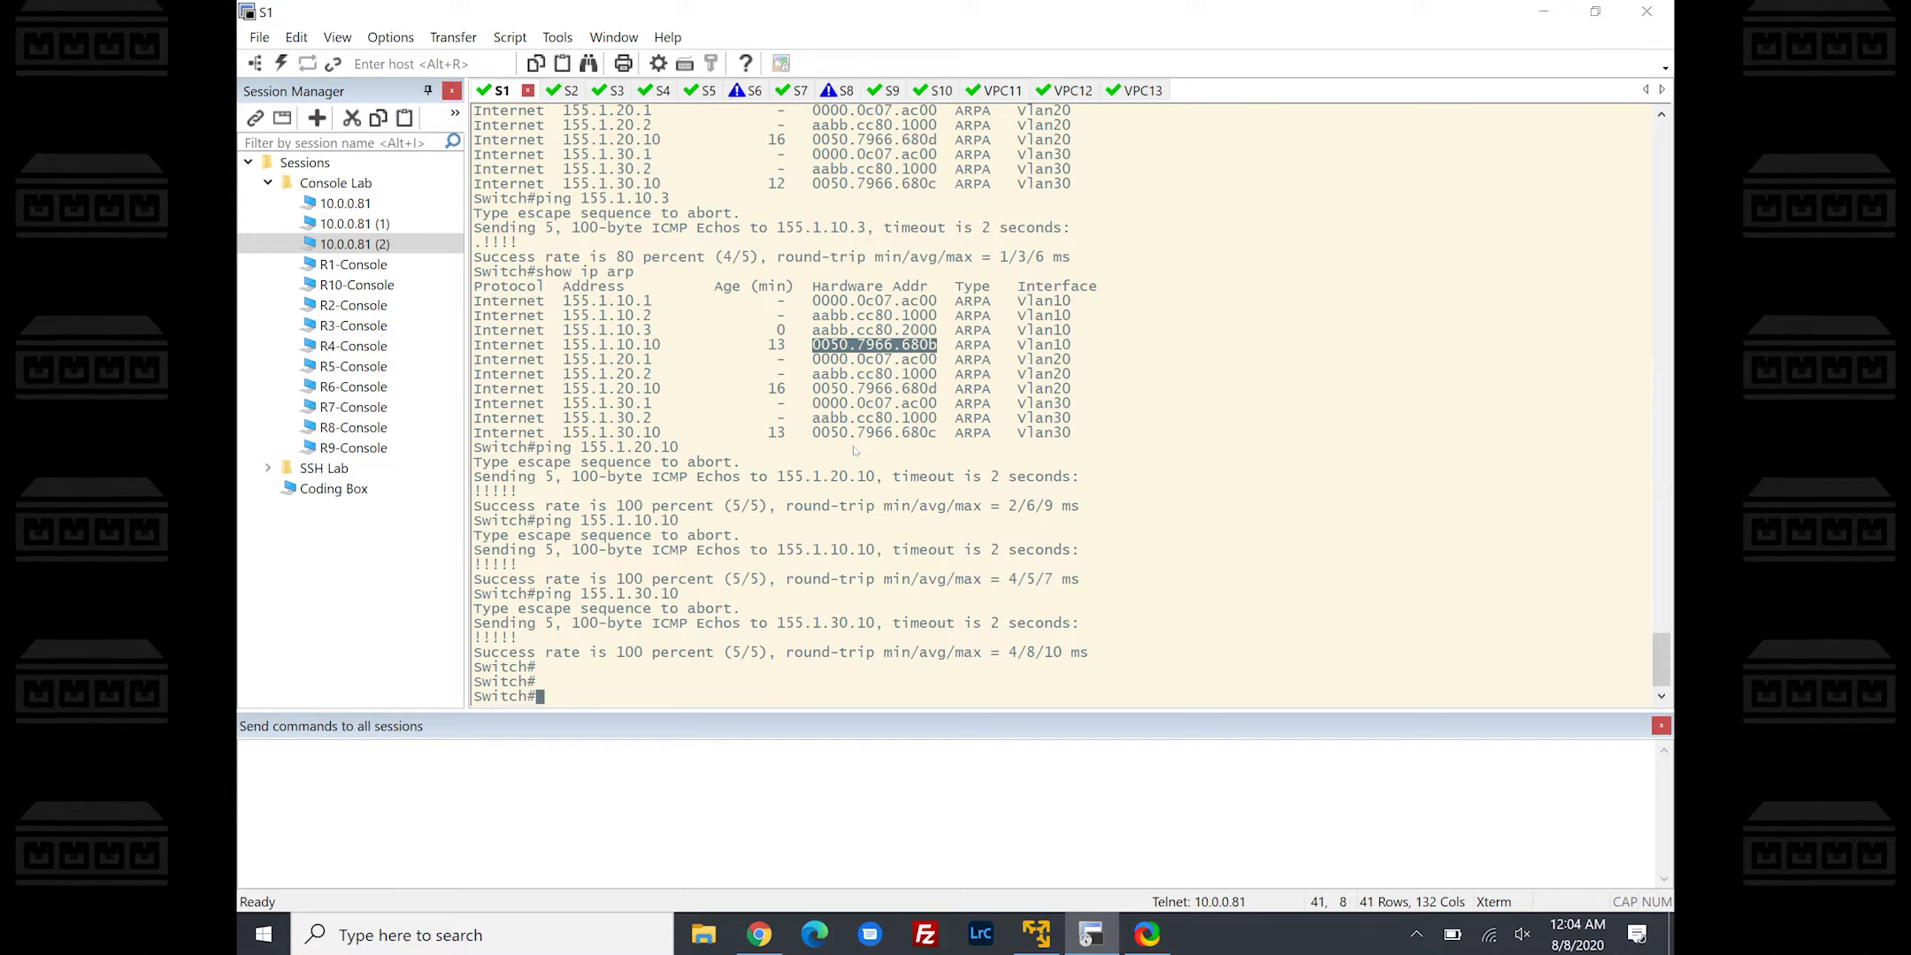
{"action": "type", "text": "show mac"}
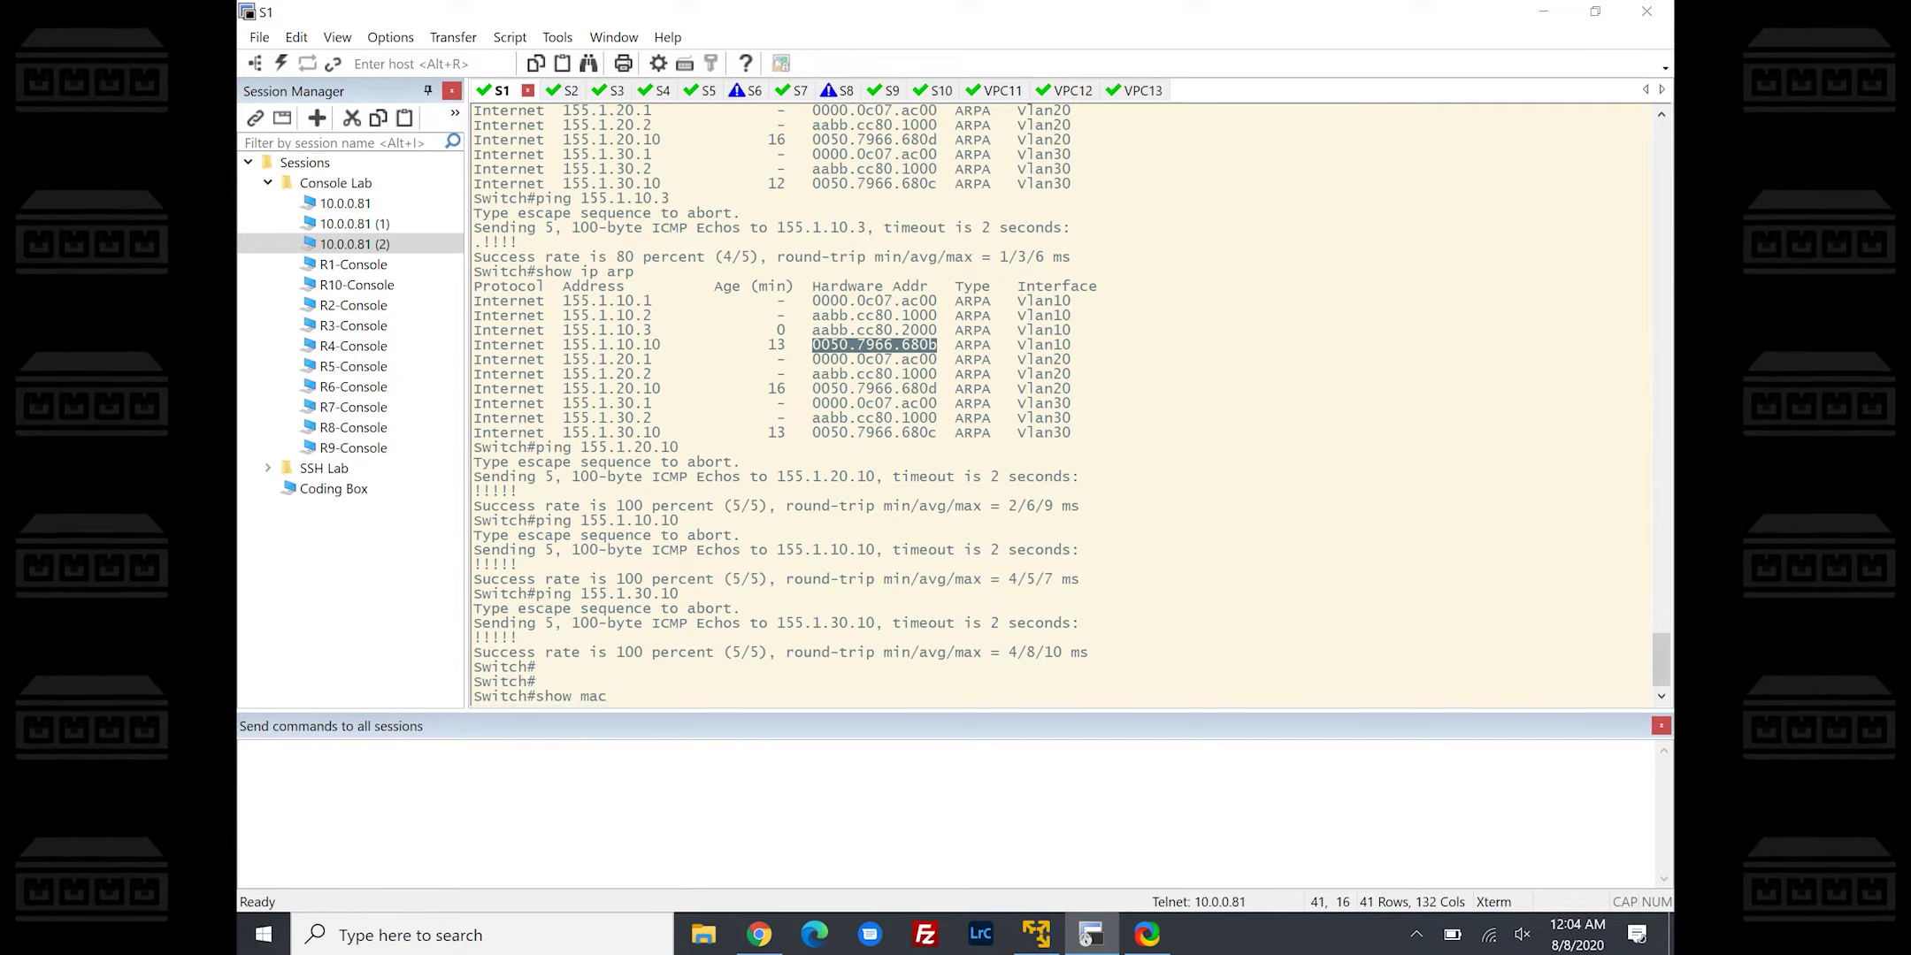
{"action": "key", "text": "Tab"}
{"action": "type", "text": "add"}
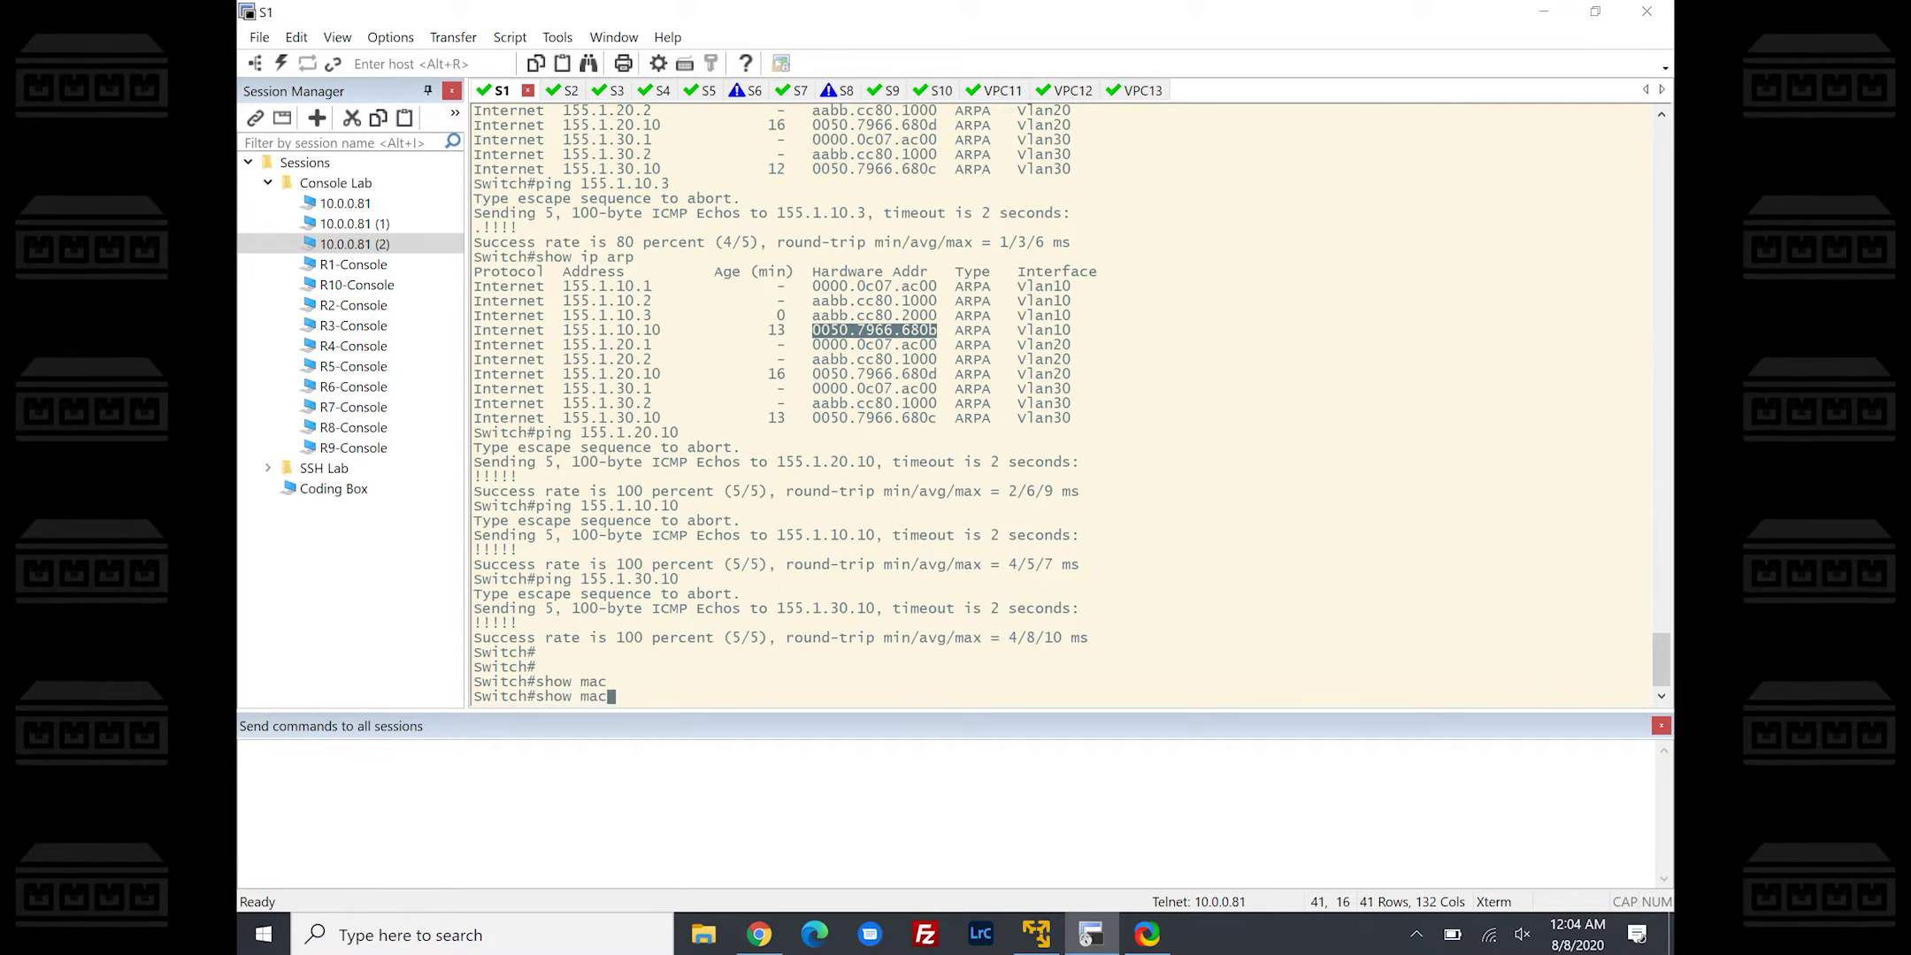
{"action": "key", "text": "Tab"}
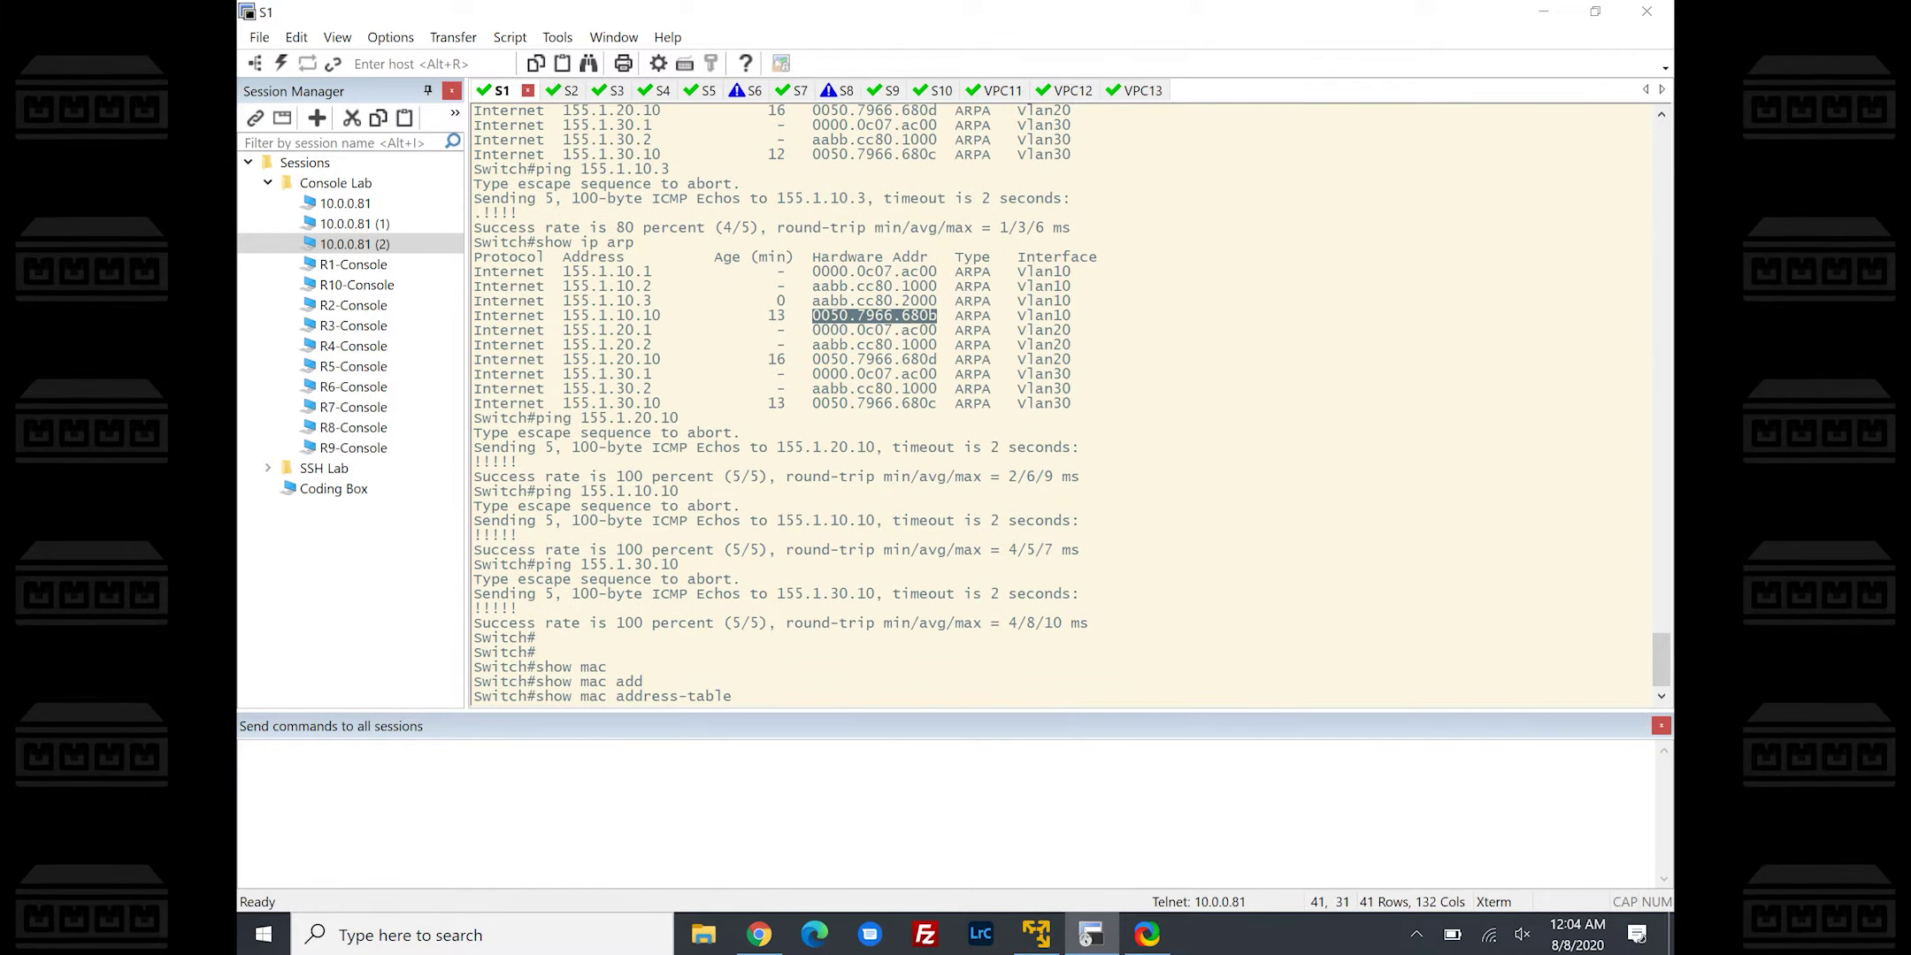
{"action": "type", "text": "add"}
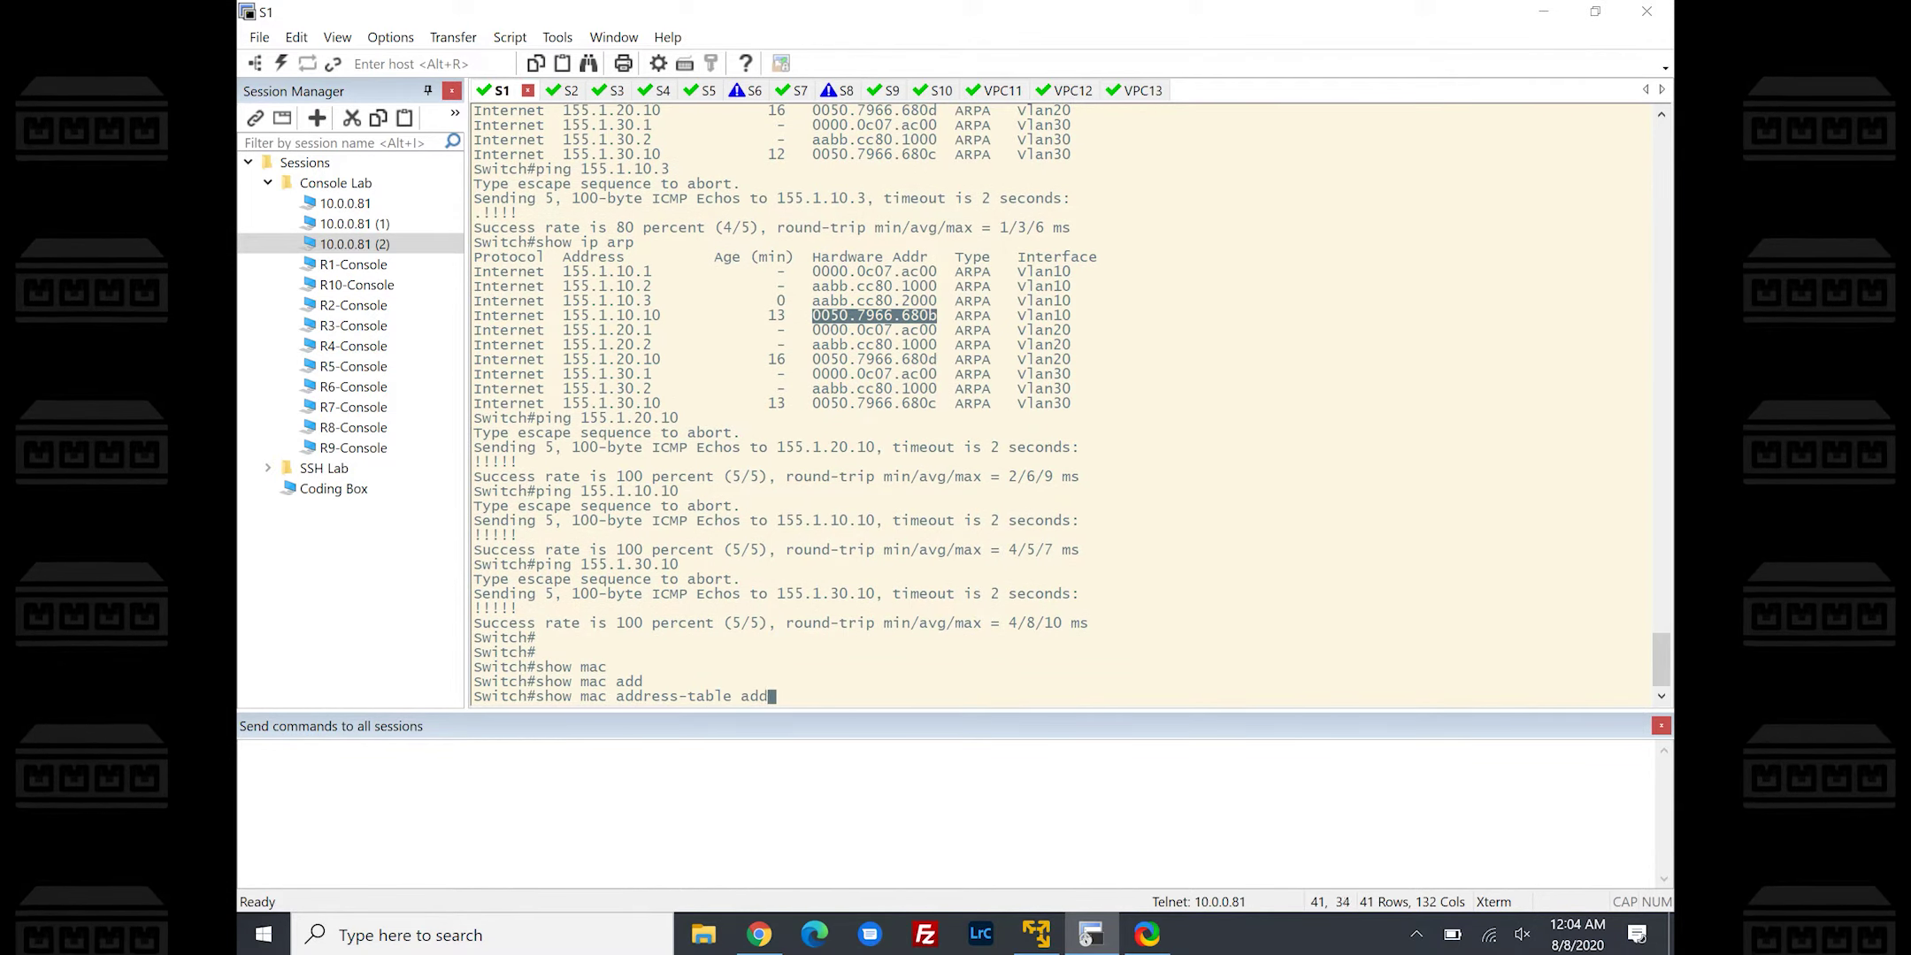
{"action": "key", "text": "Tab"}
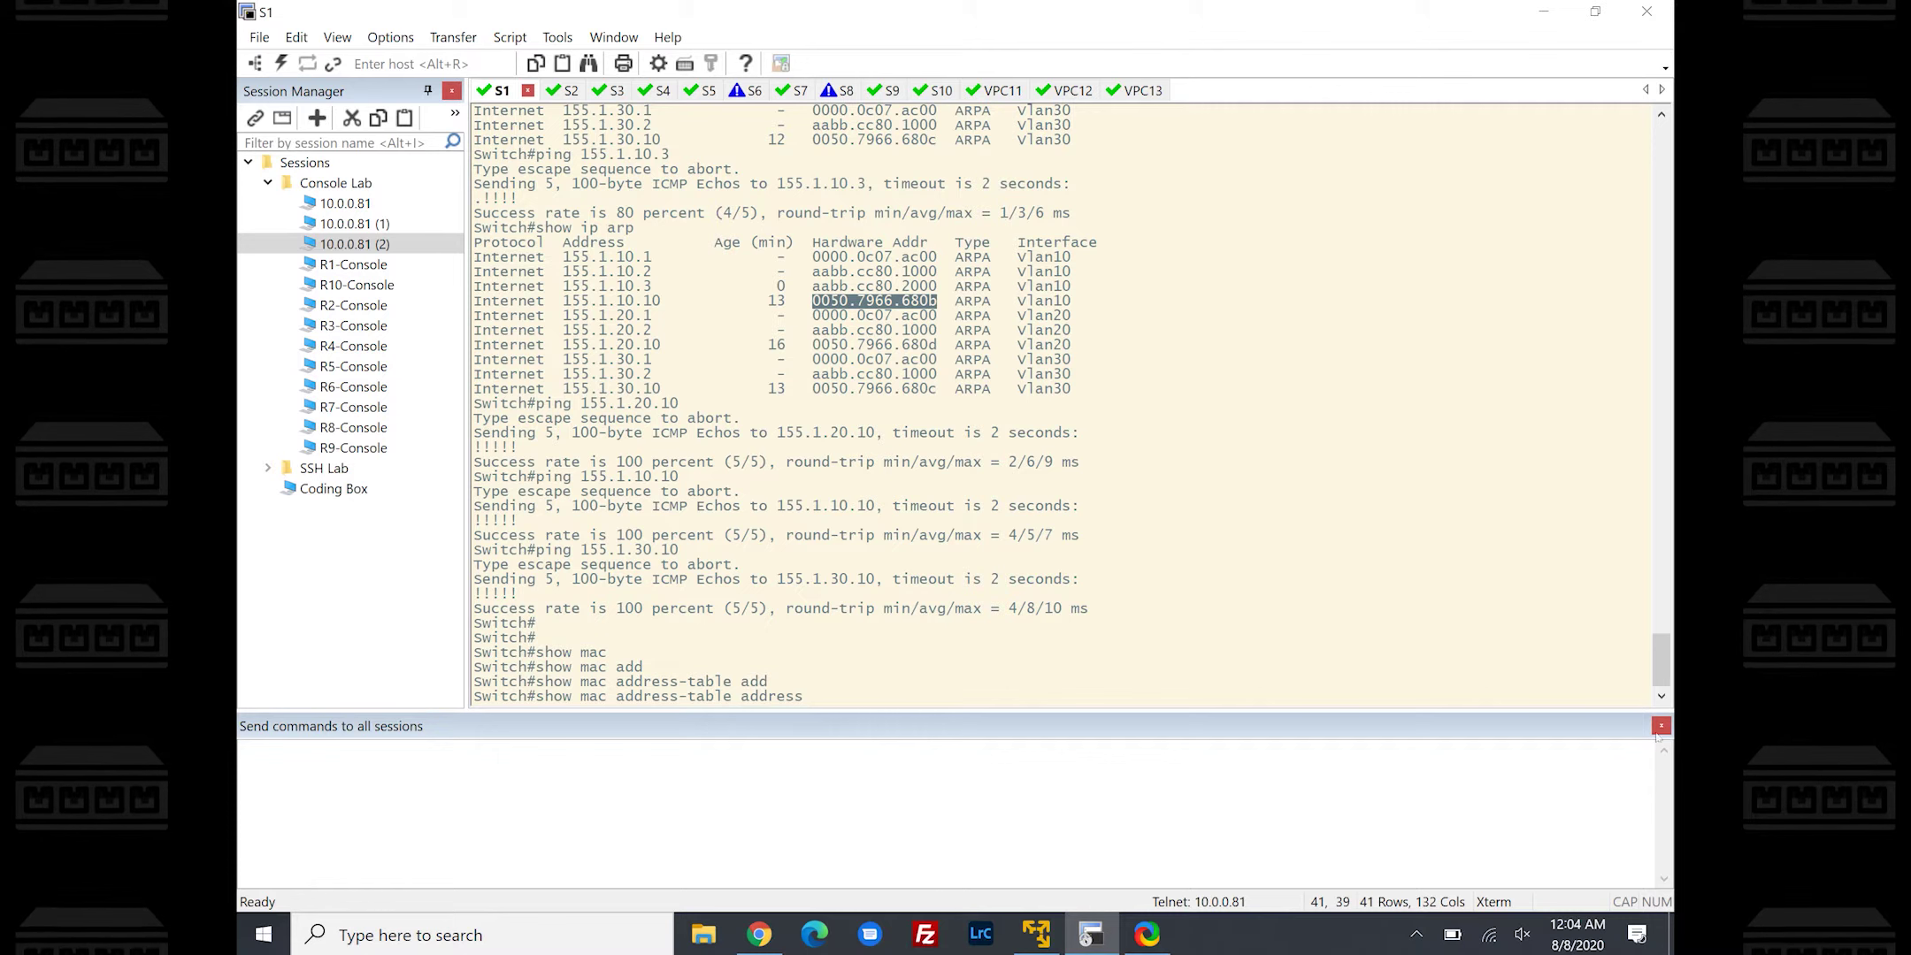
{"action": "right_click", "coordinate": [880, 573]}
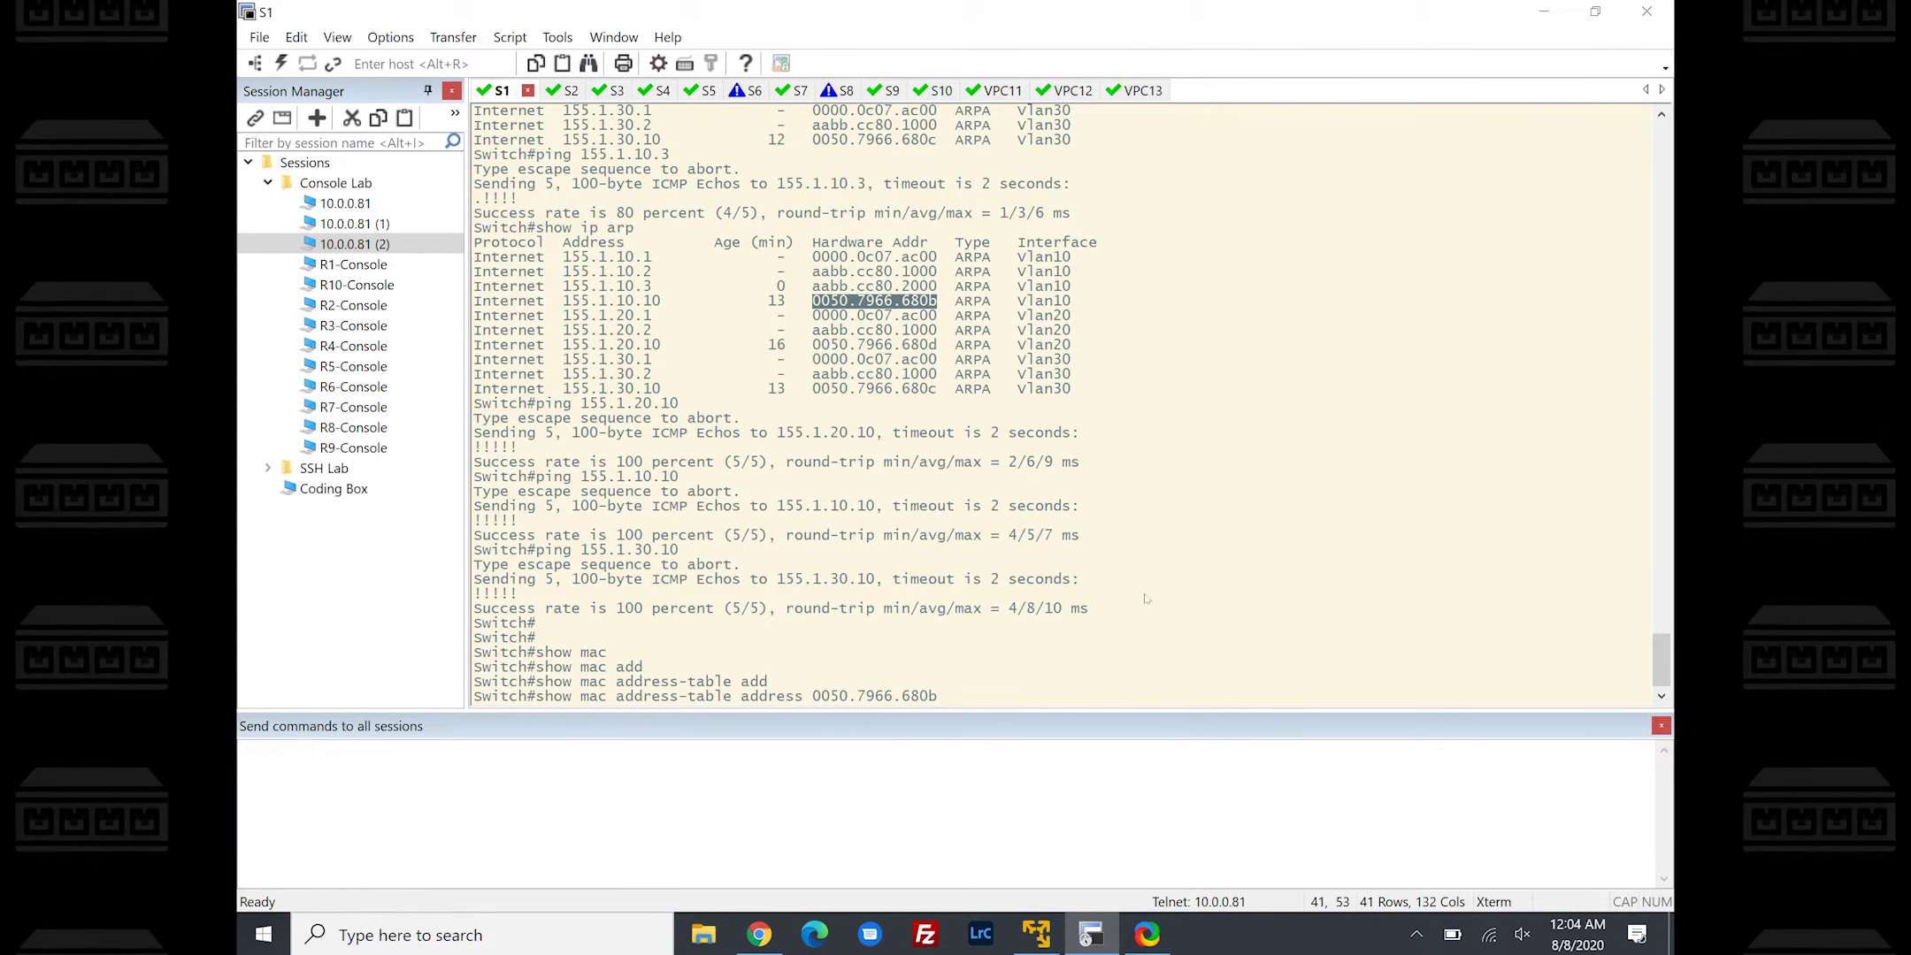
{"action": "key", "text": "Return"}
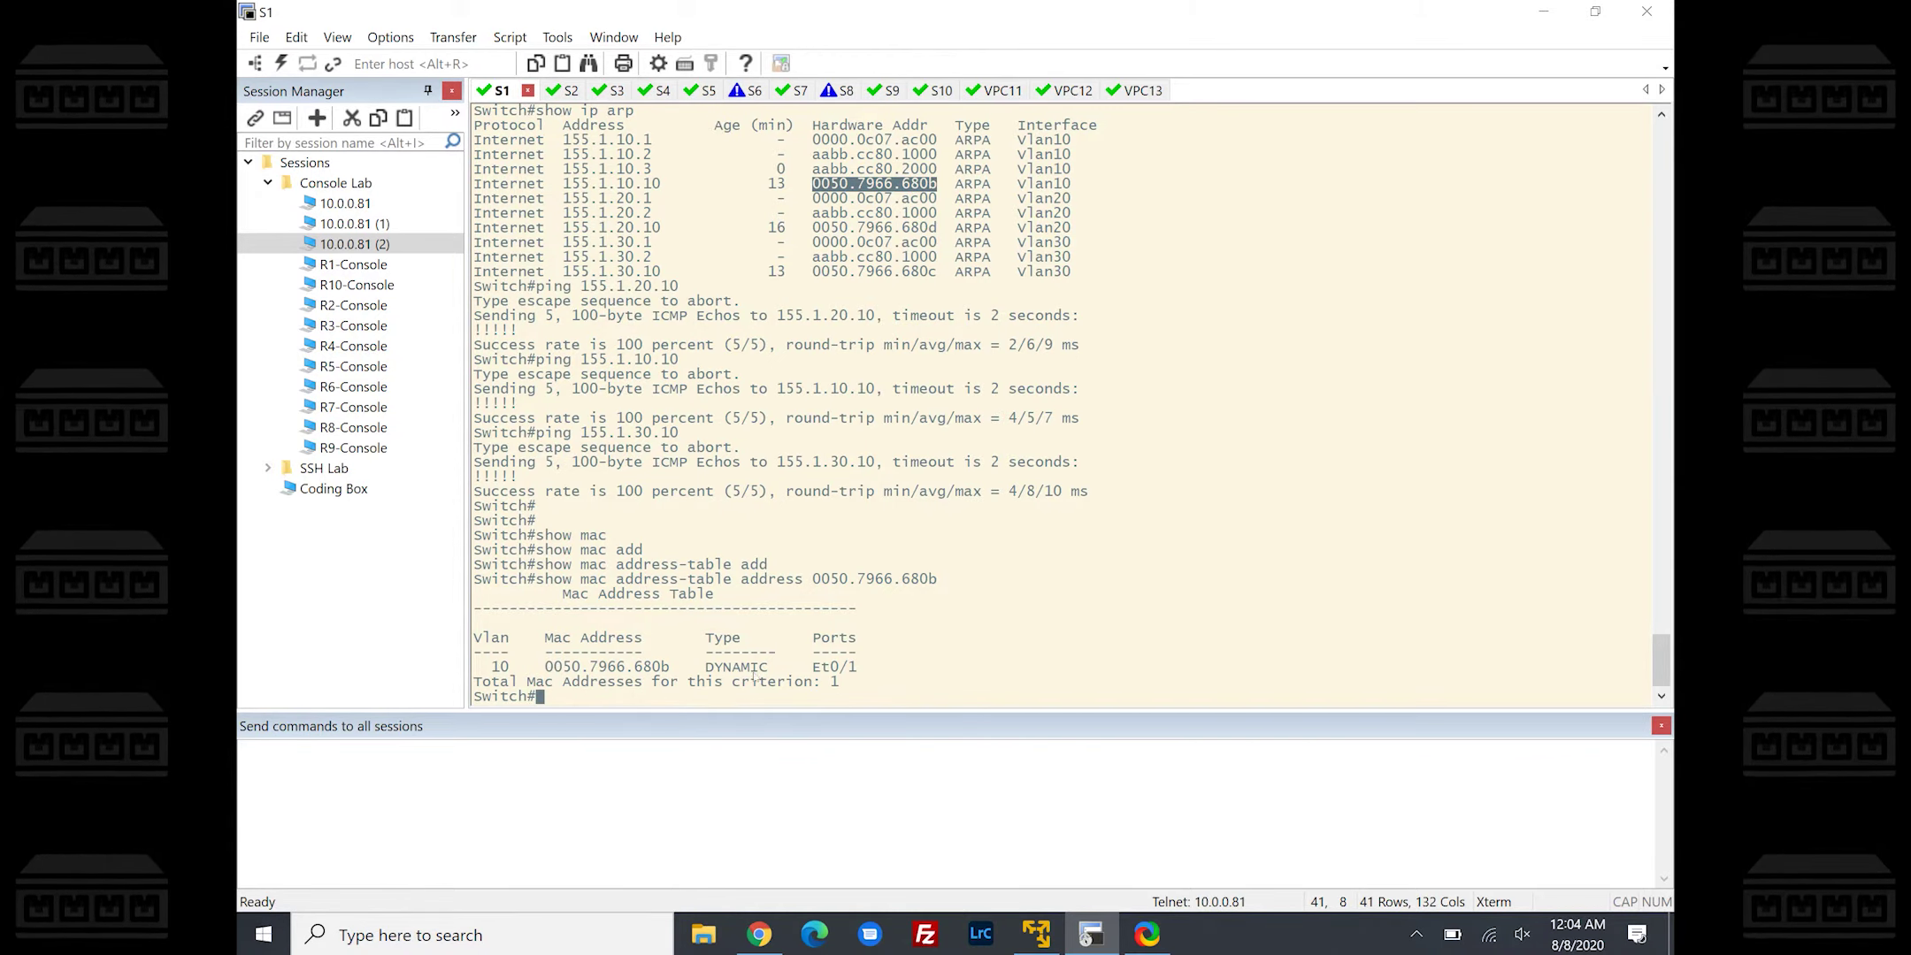
Highlight port Et0/1 in the lookup result and view the EVE-NG topology map
{"action": "left_click_drag", "start_coordinate": [813, 668], "coordinate": [858, 667]}
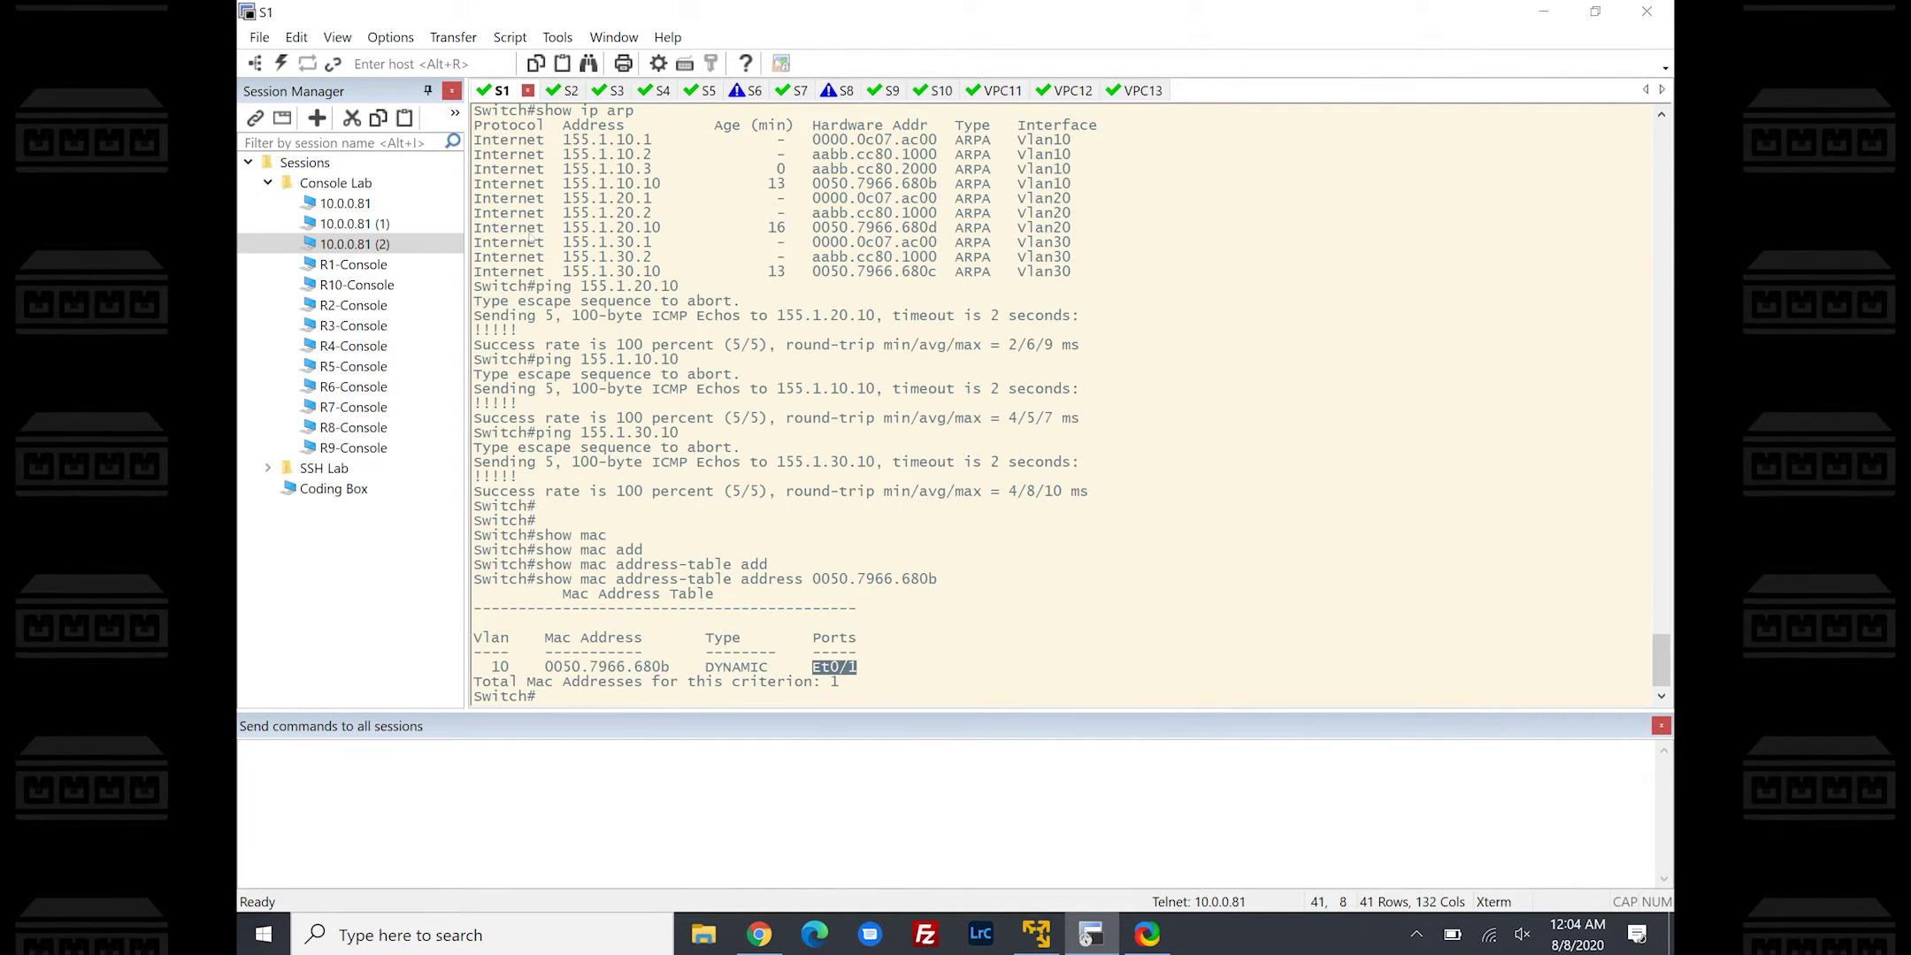
{"action": "key", "text": "alt+Tab"}
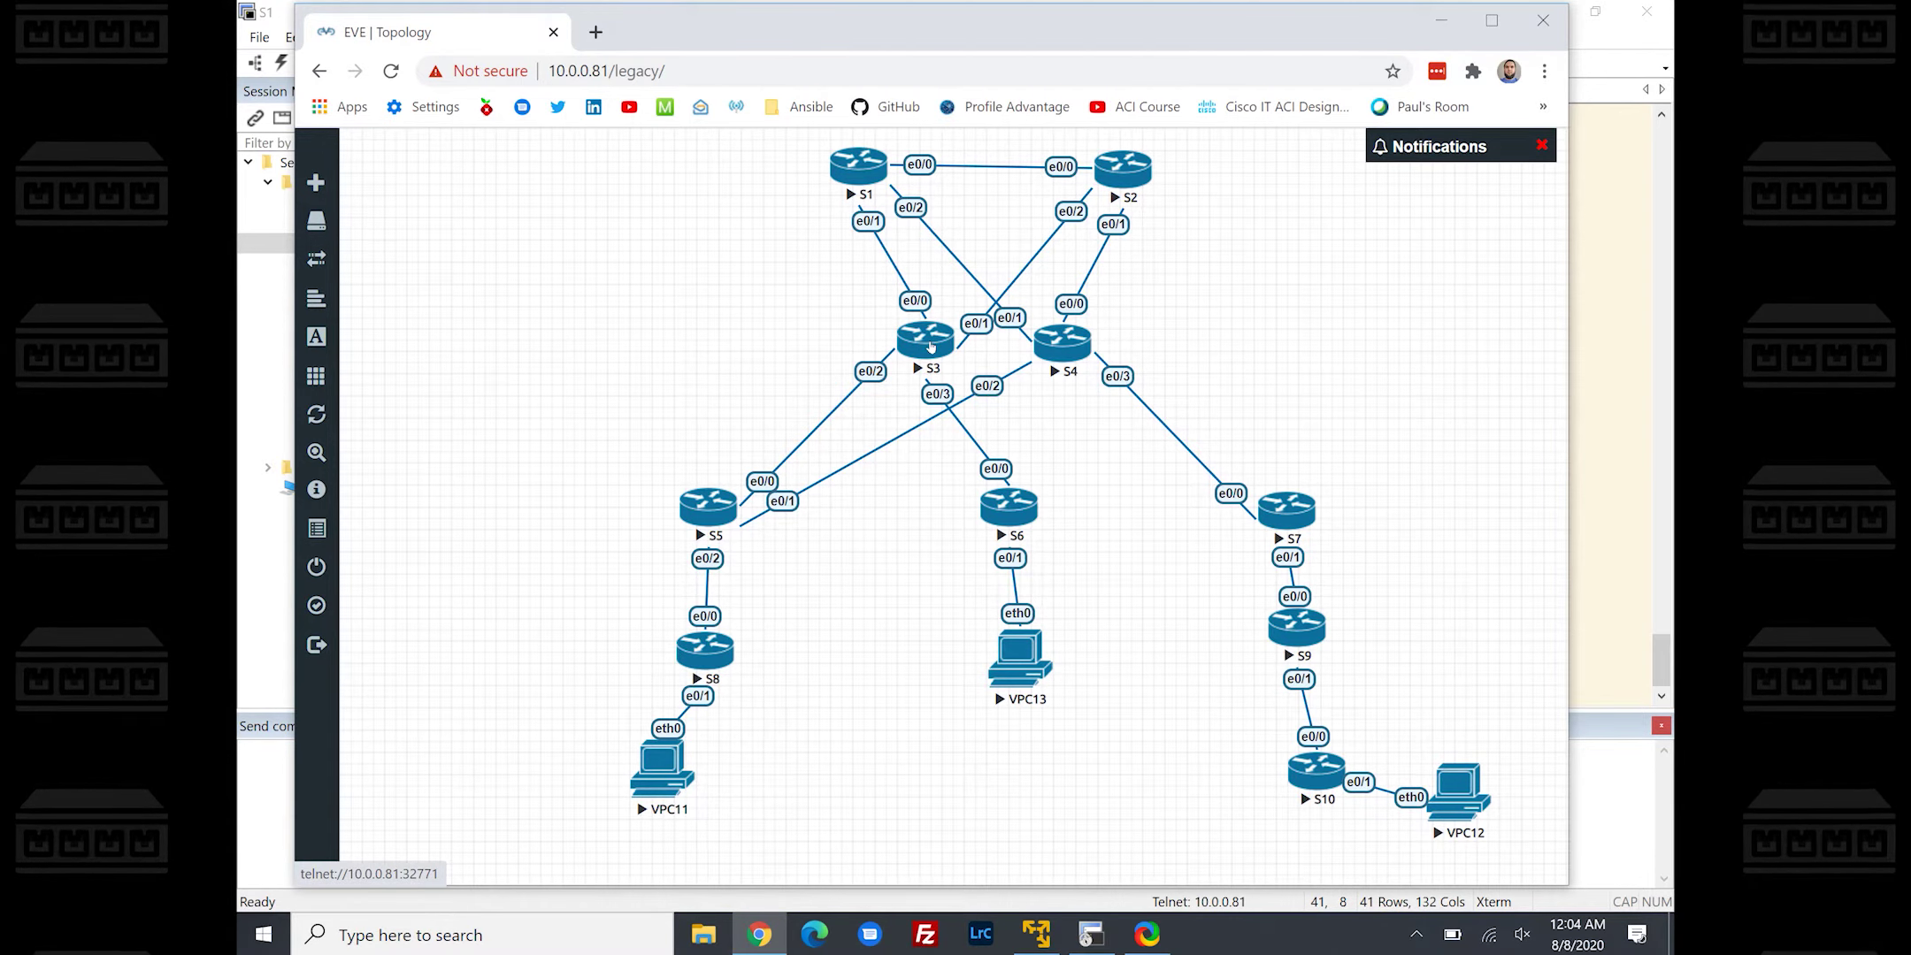
Return to SecureCRT, open the S3 console and enter privileged mode with 'en'
{"action": "key", "text": "alt+Tab"}
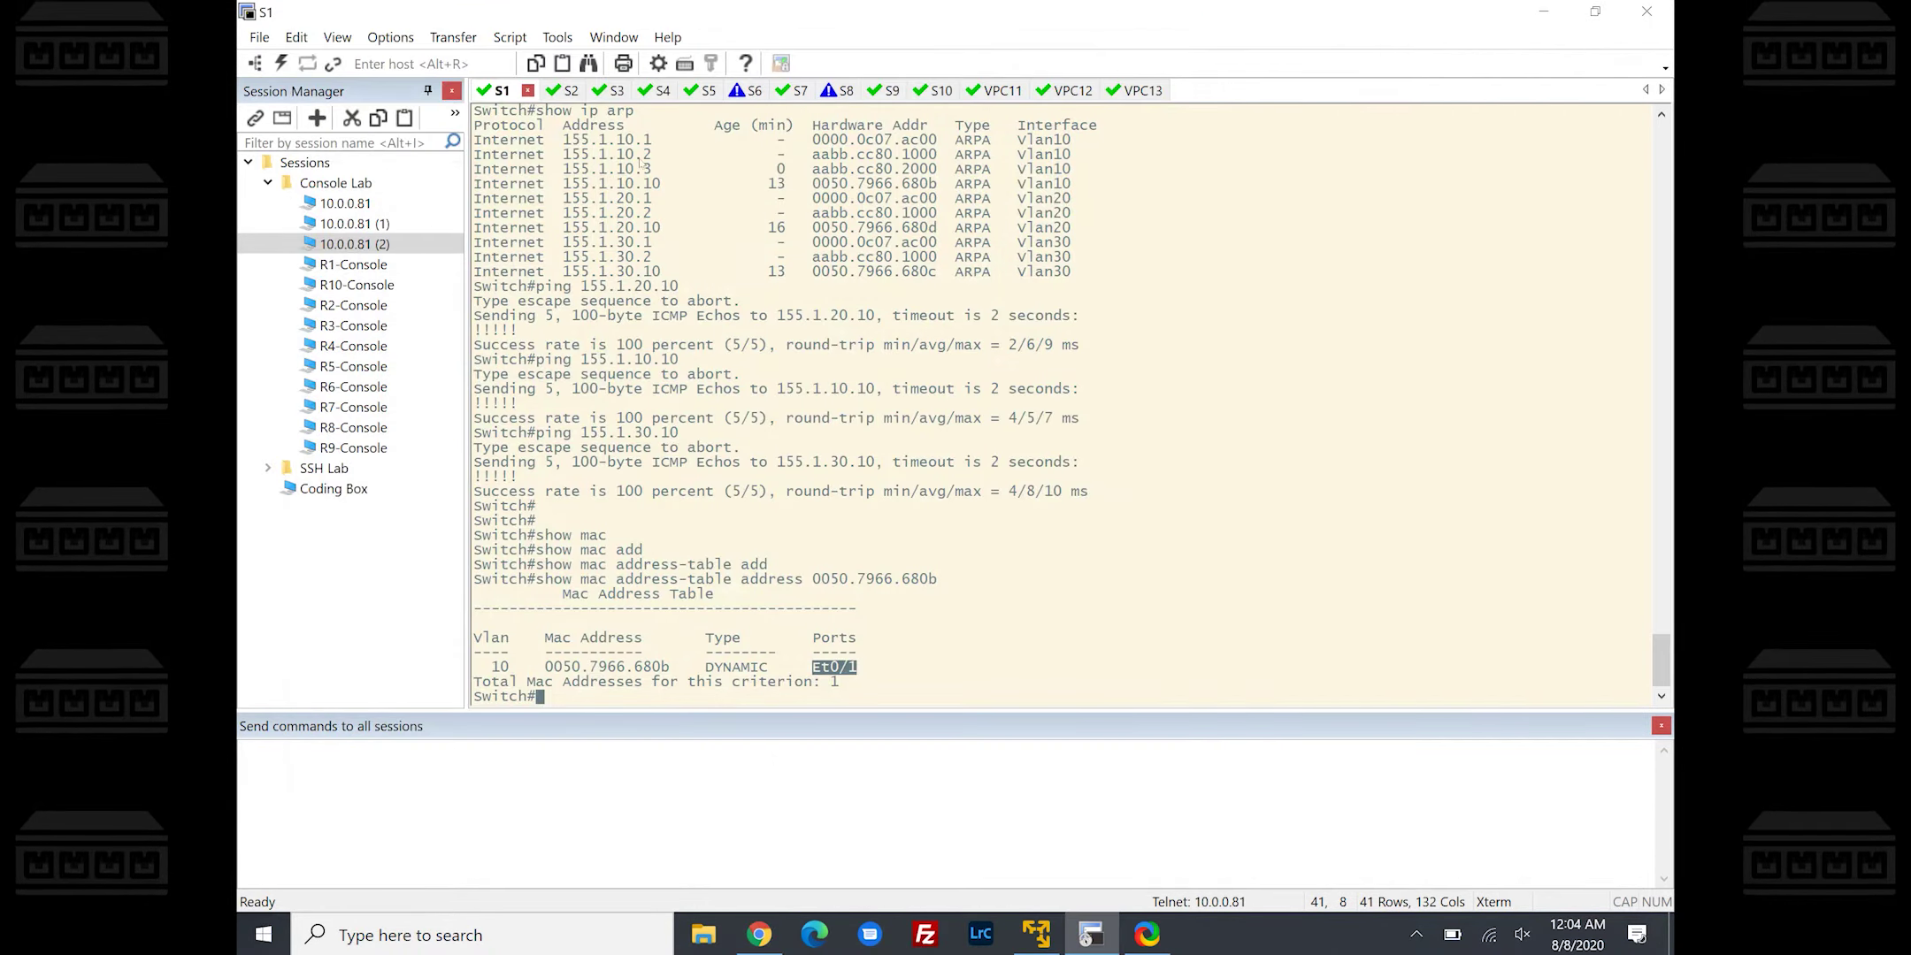
{"action": "key", "text": "alt+Tab"}
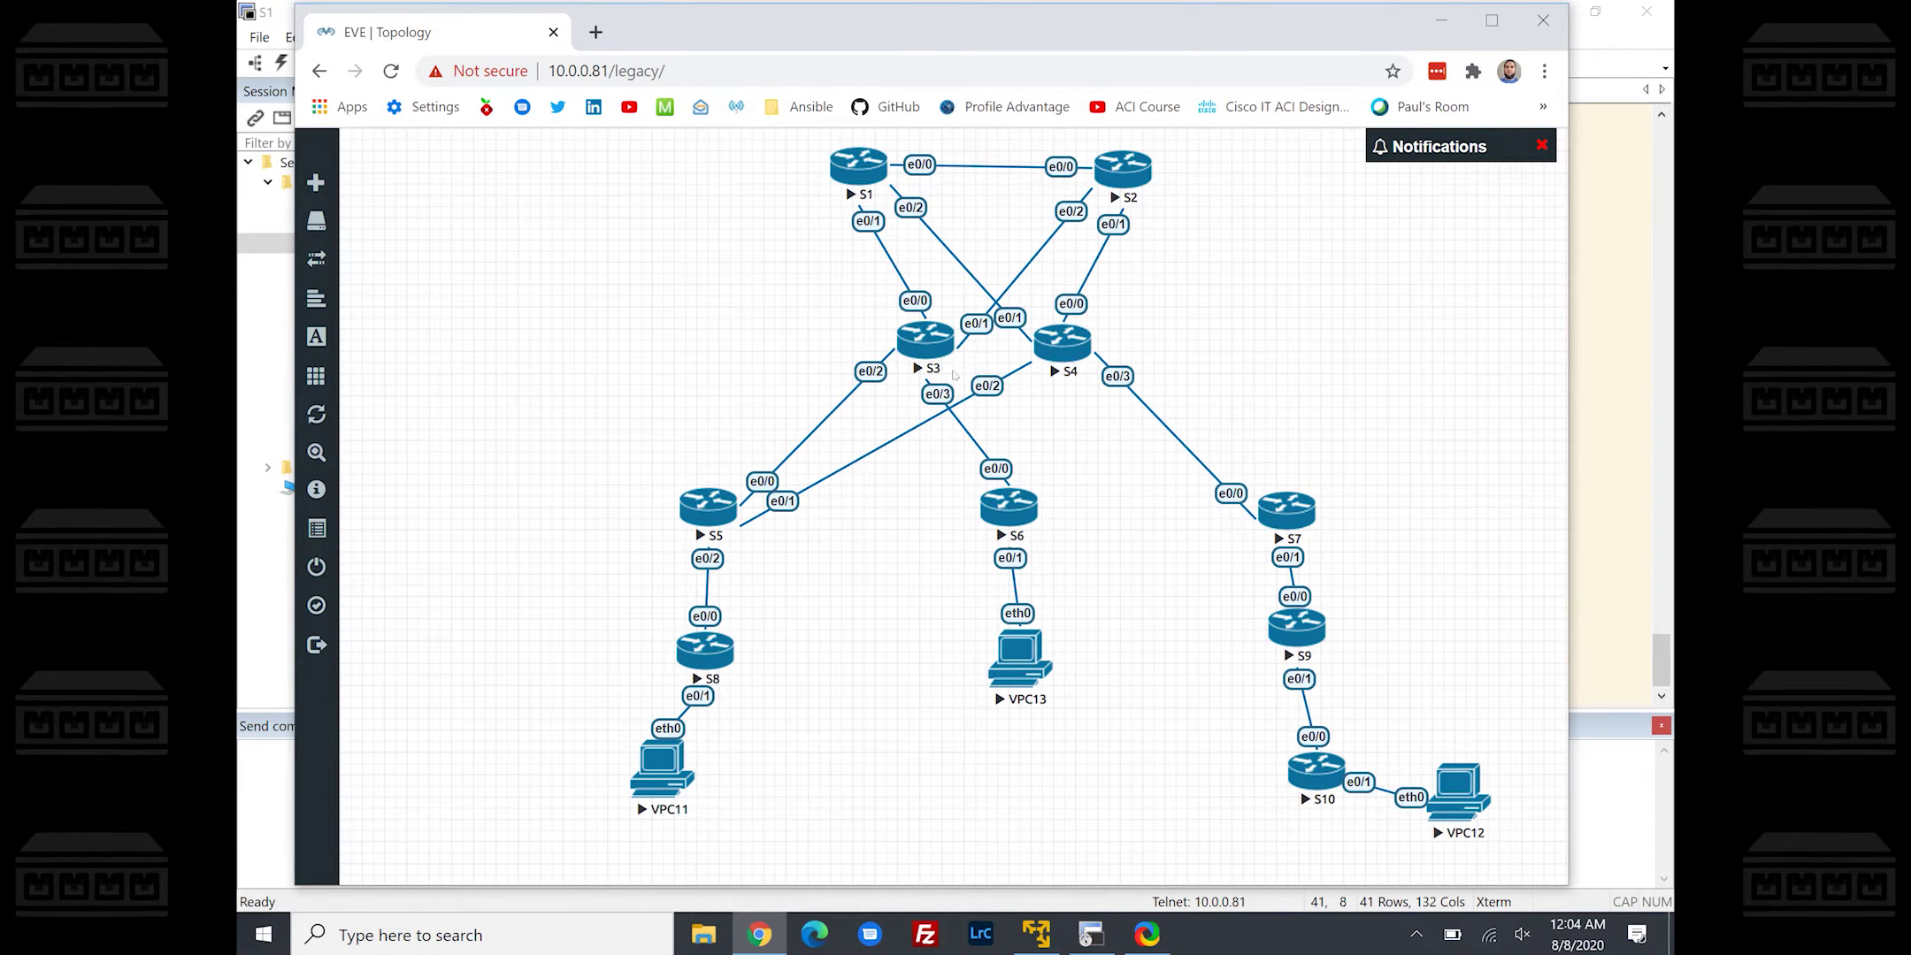
{"action": "key", "text": "alt+Tab"}
{"action": "left_click", "coordinate": [619, 89]}
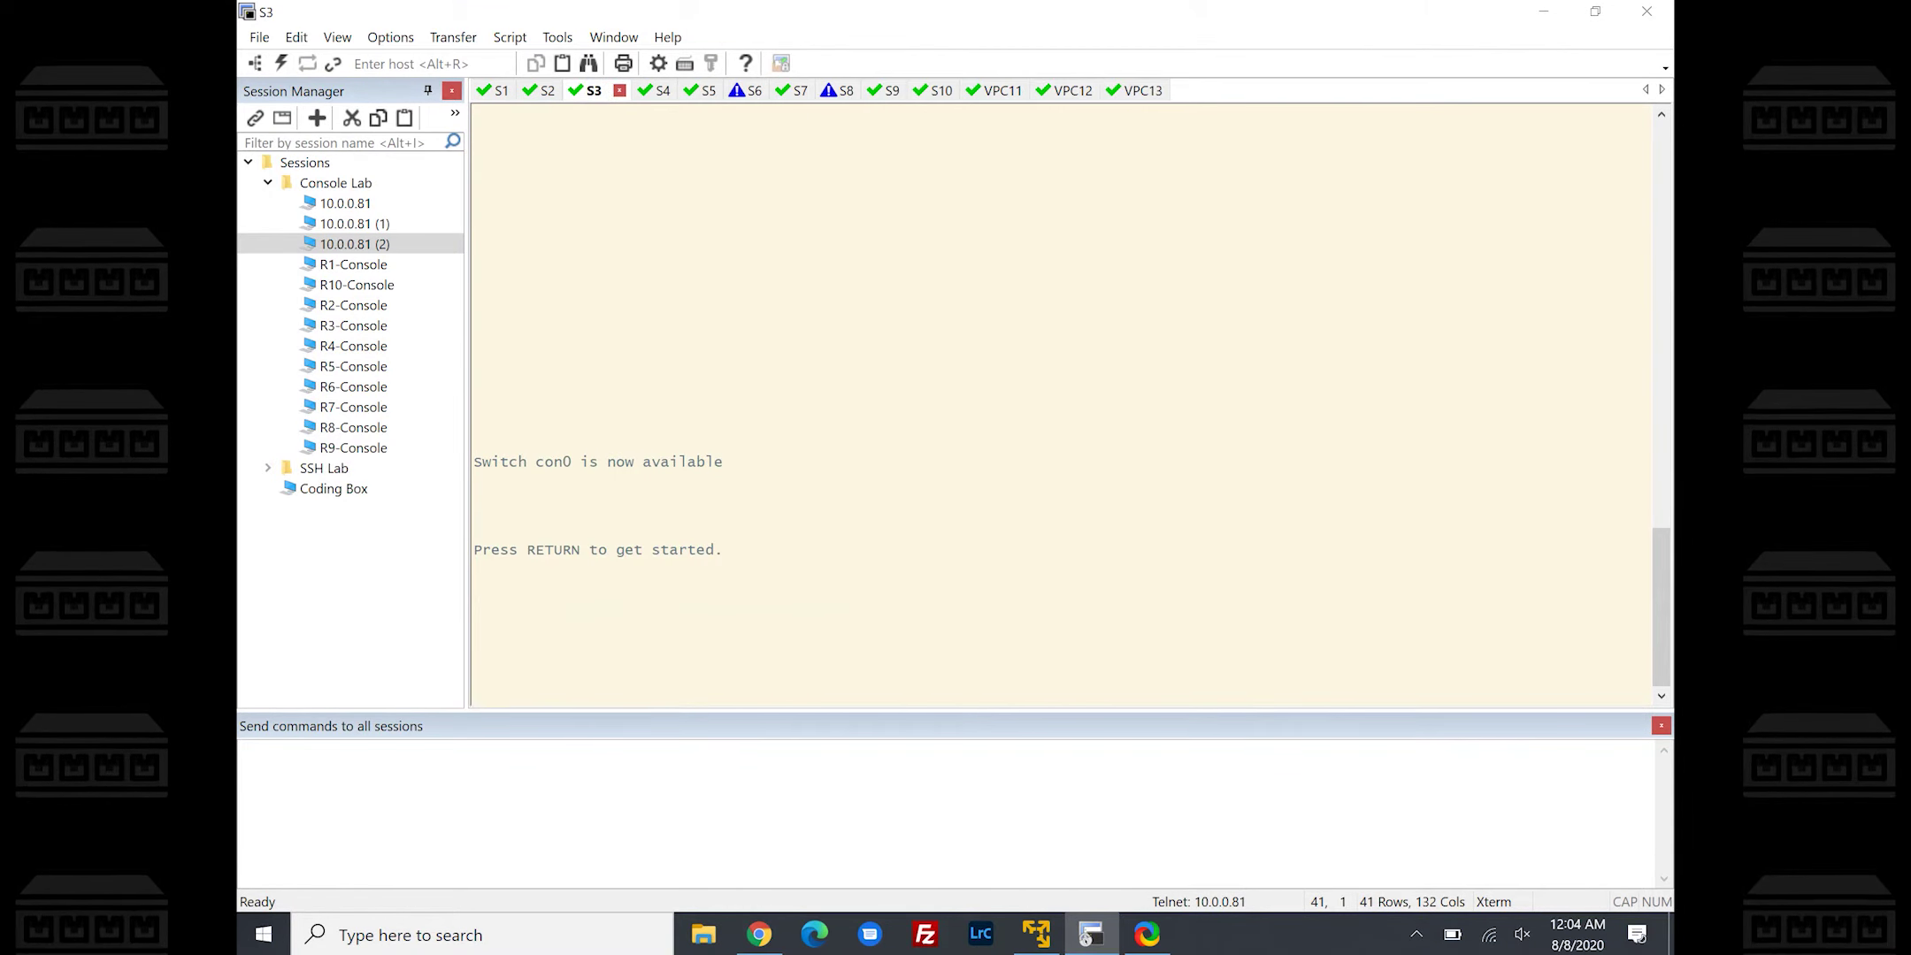
{"action": "key", "text": "Return"}
{"action": "type", "text": "en"}
{"action": "key", "text": "Return"}
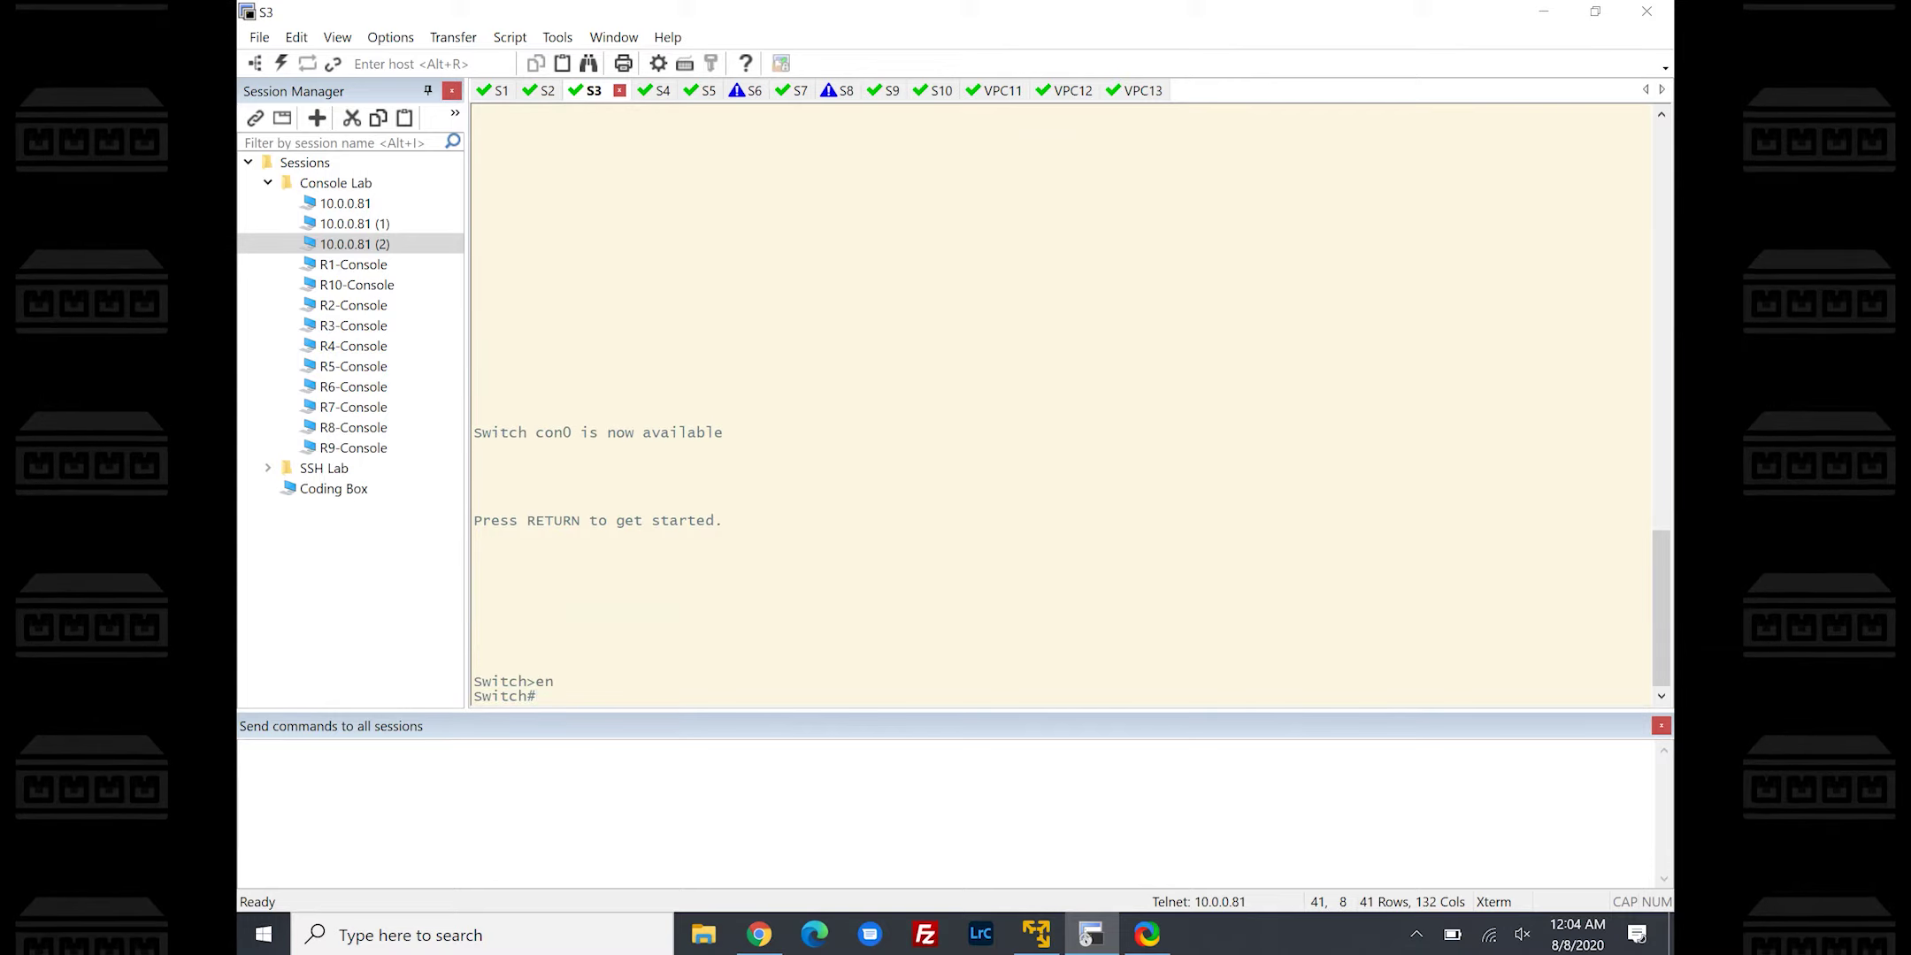
Type 'show mac address-table address' on S3, clearing a mistakenly entered port name
{"action": "type", "text": "show mac"}
{"action": "key", "text": "Tab"}
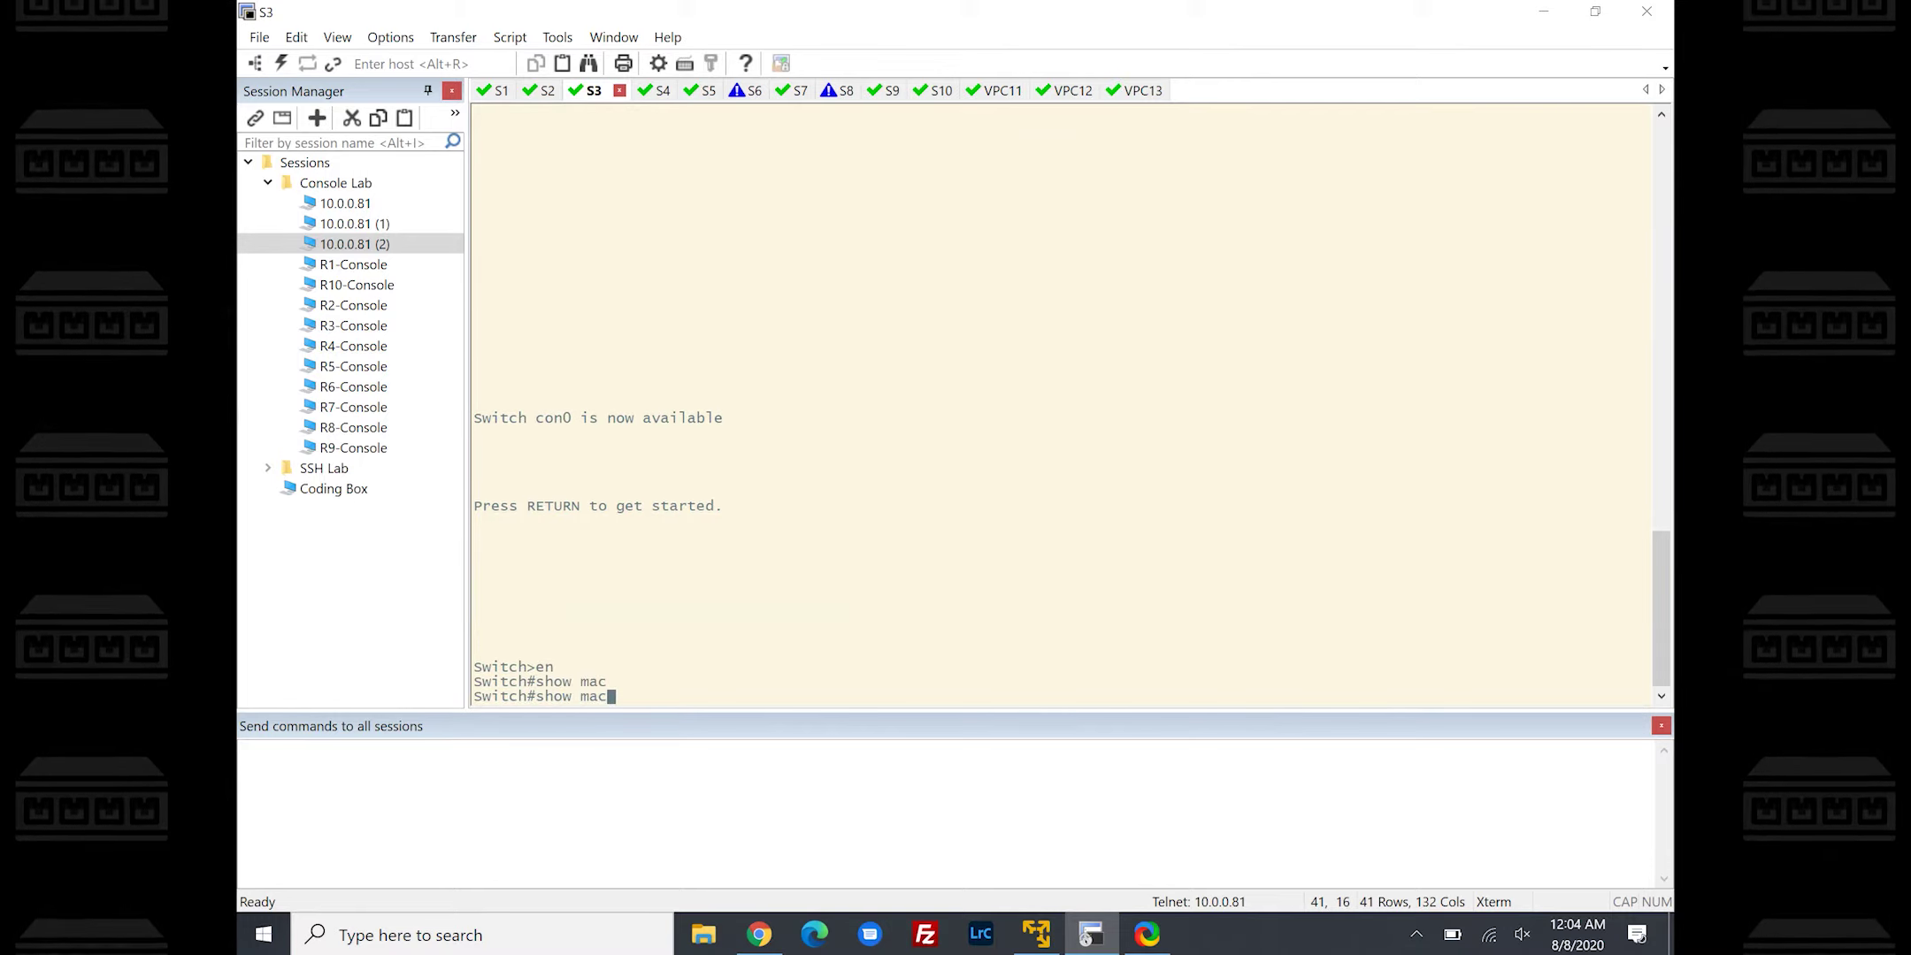
{"action": "type", "text": "add"}
{"action": "key", "text": "Tab"}
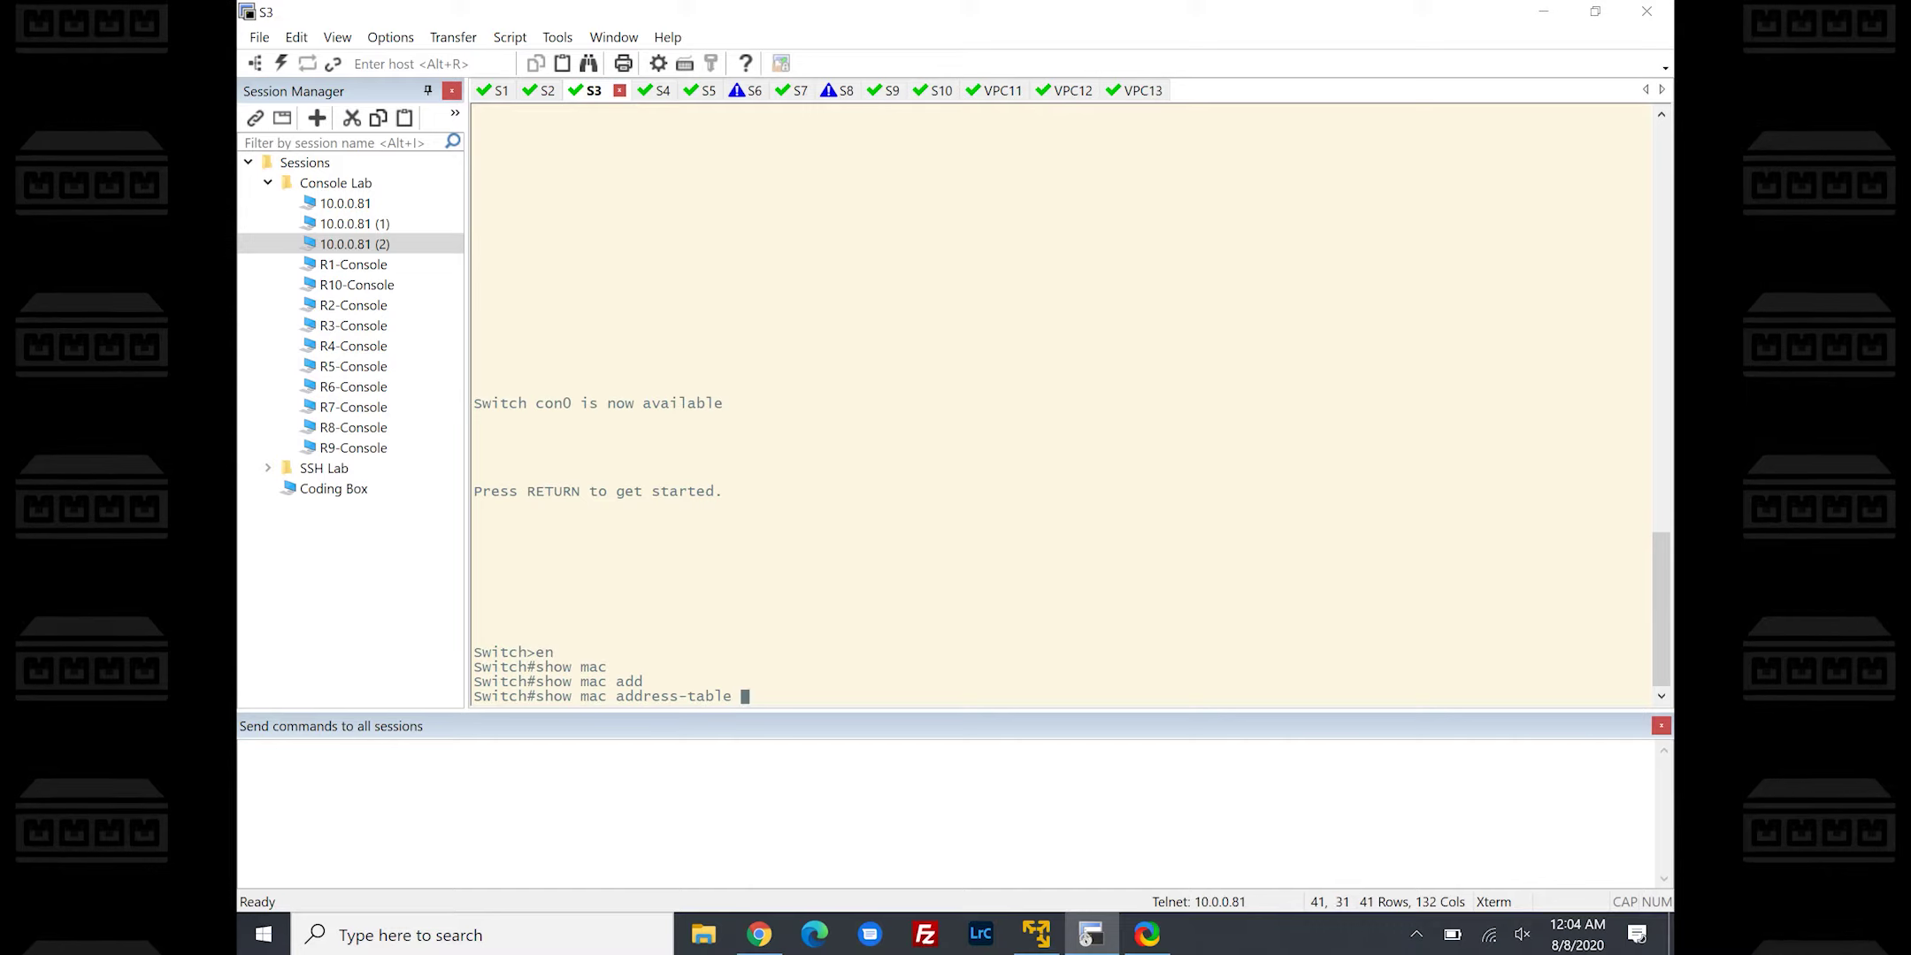
{"action": "type", "text": "add"}
{"action": "key", "text": "Tab"}
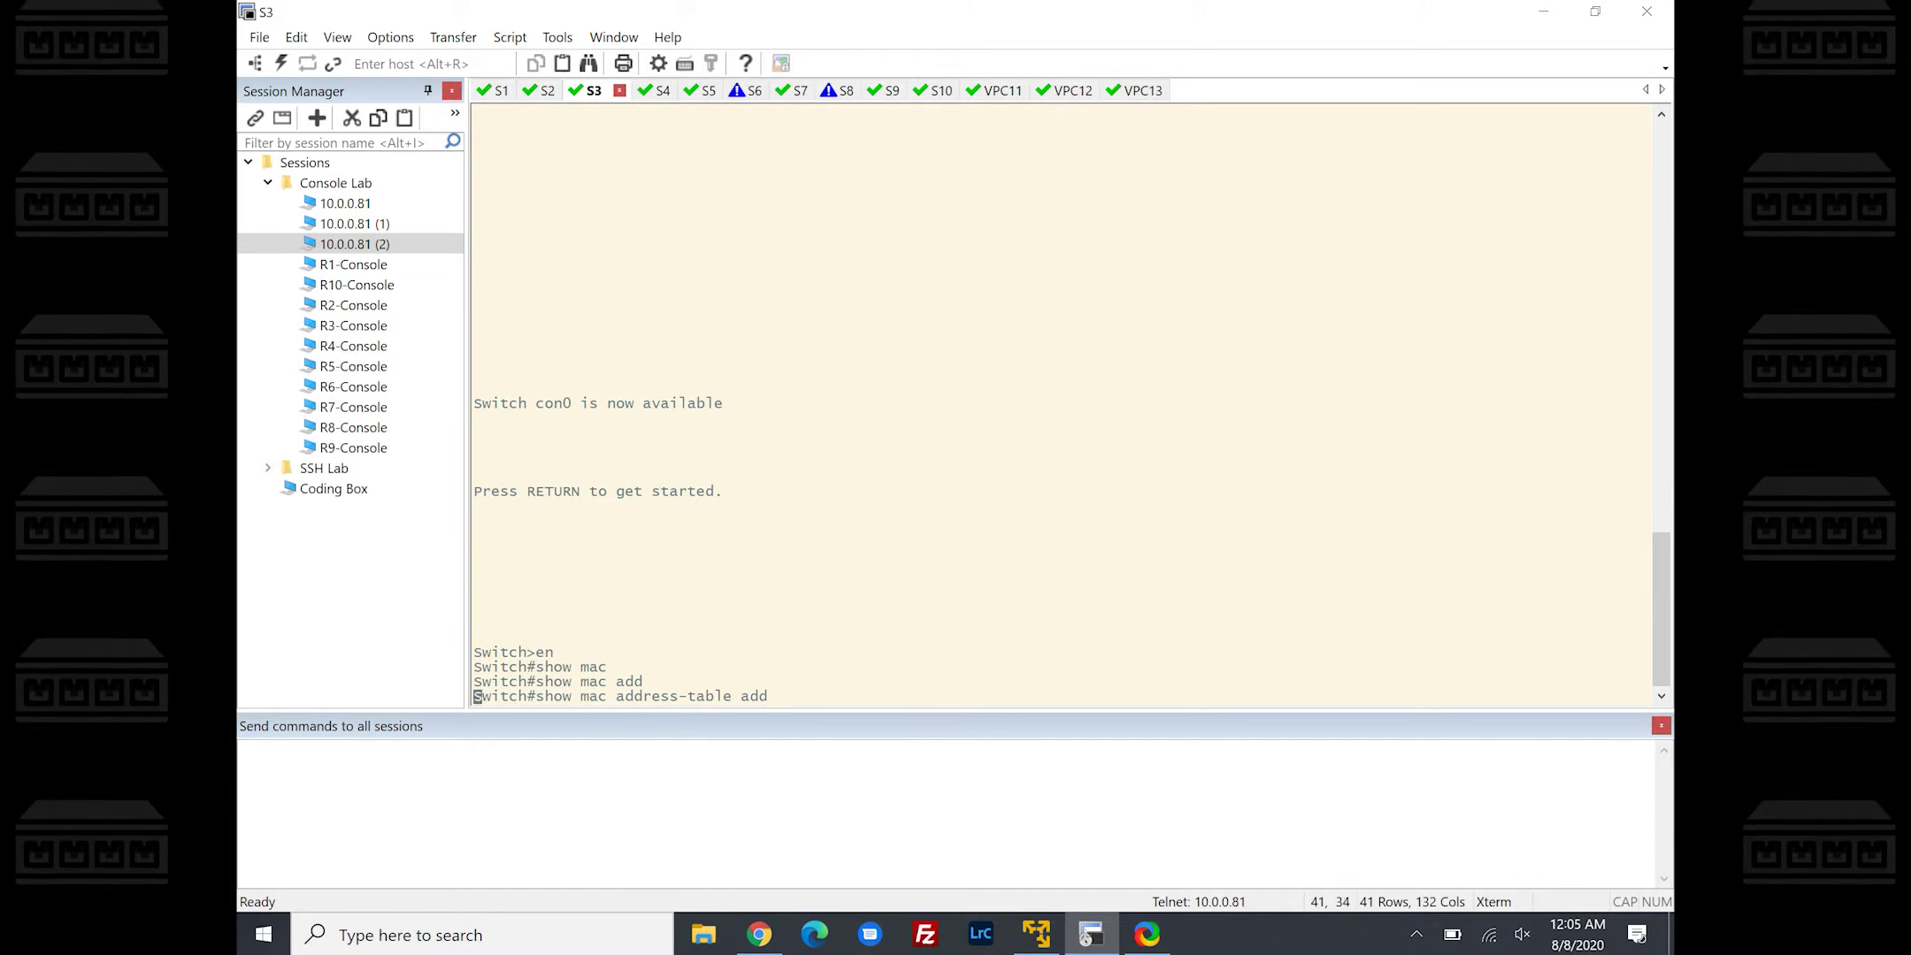
{"action": "type", "text": "Et0/1"}
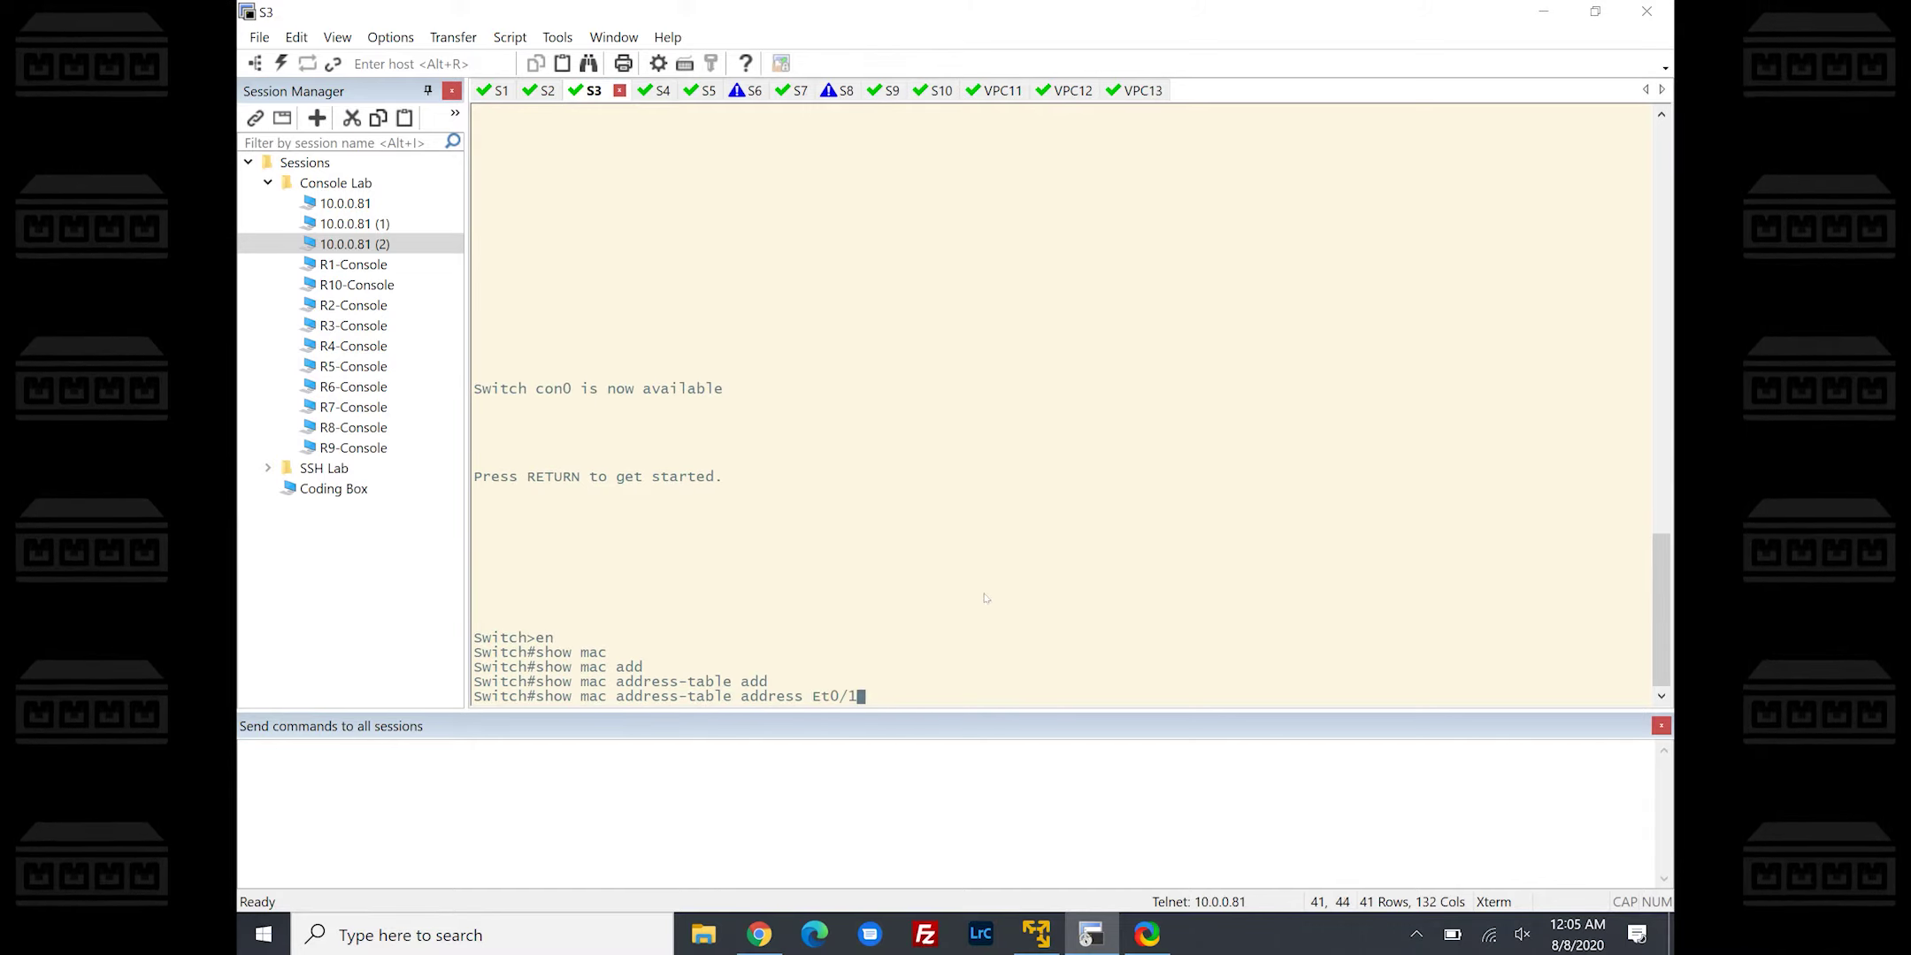
{"action": "key", "text": "BackSpace"}
{"action": "key", "text": "BackSpace"}
{"action": "key", "text": "BackSpace"}
{"action": "key", "text": "BackSpace"}
{"action": "key", "text": "BackSpace"}
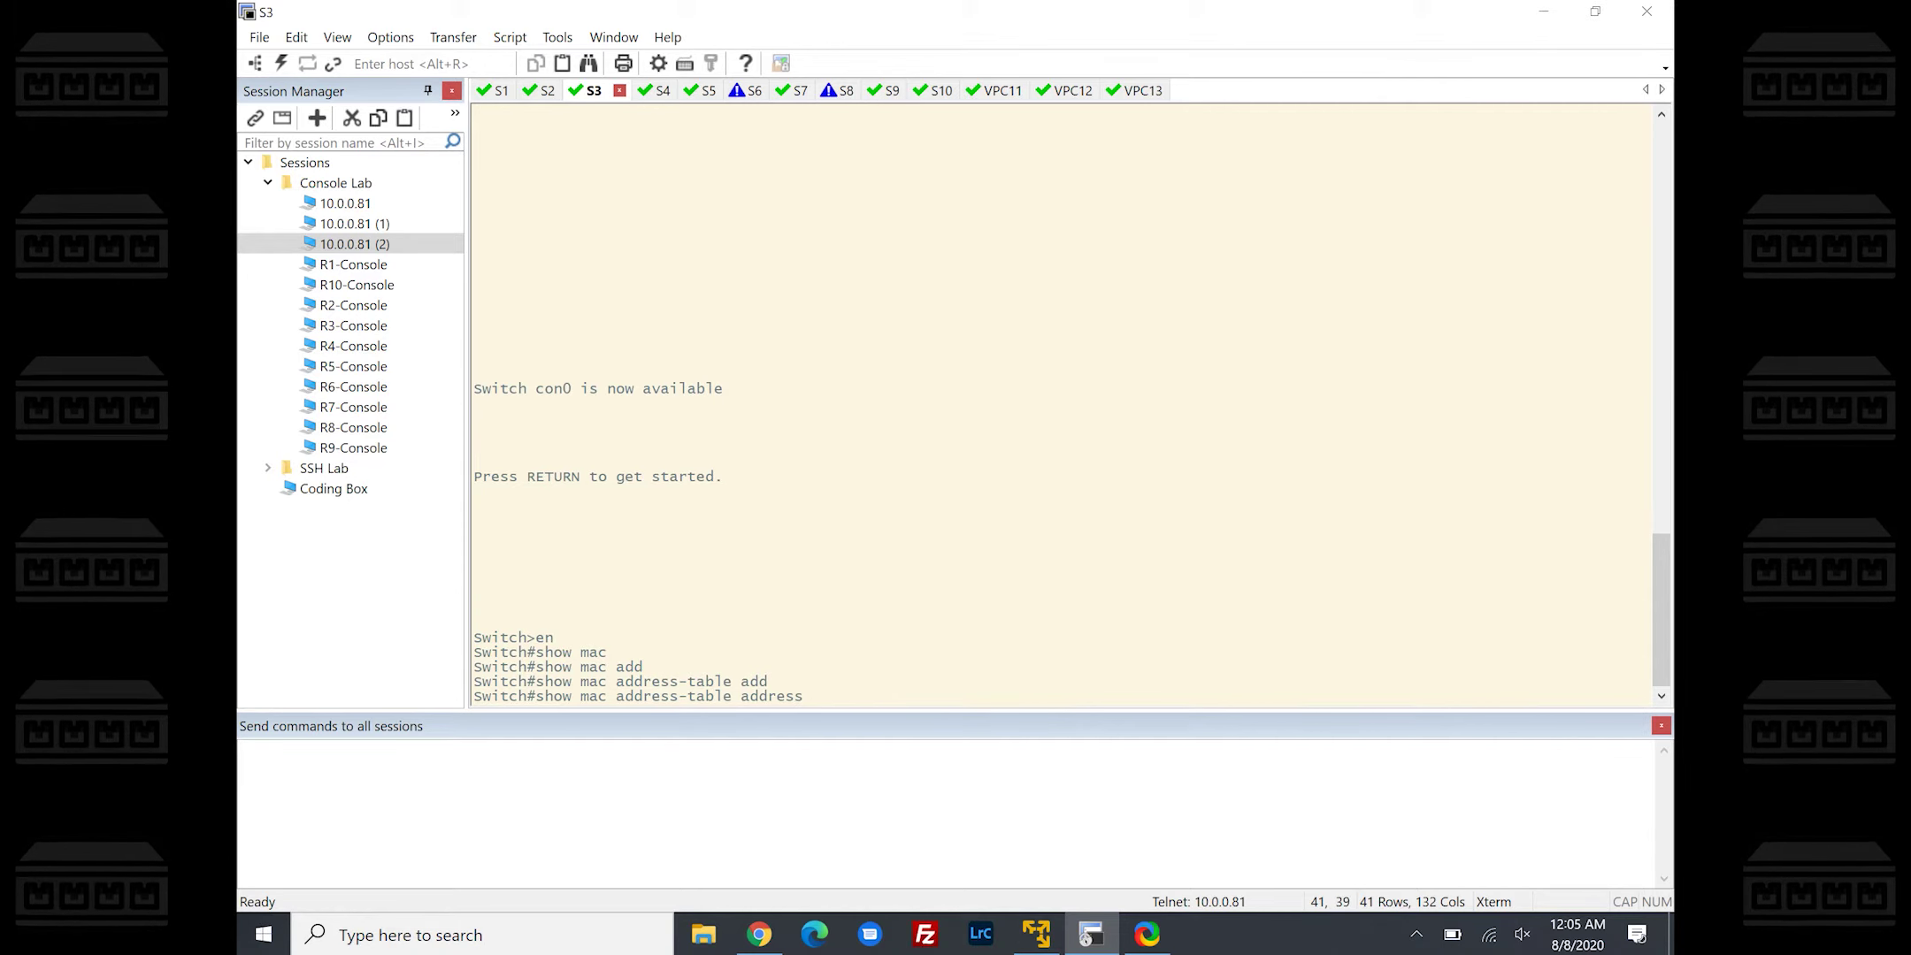
Copy MAC 0050.7966.680b from S1, paste it into S3's lookup, and run it, showing Et0/2
{"action": "left_click", "coordinate": [500, 91]}
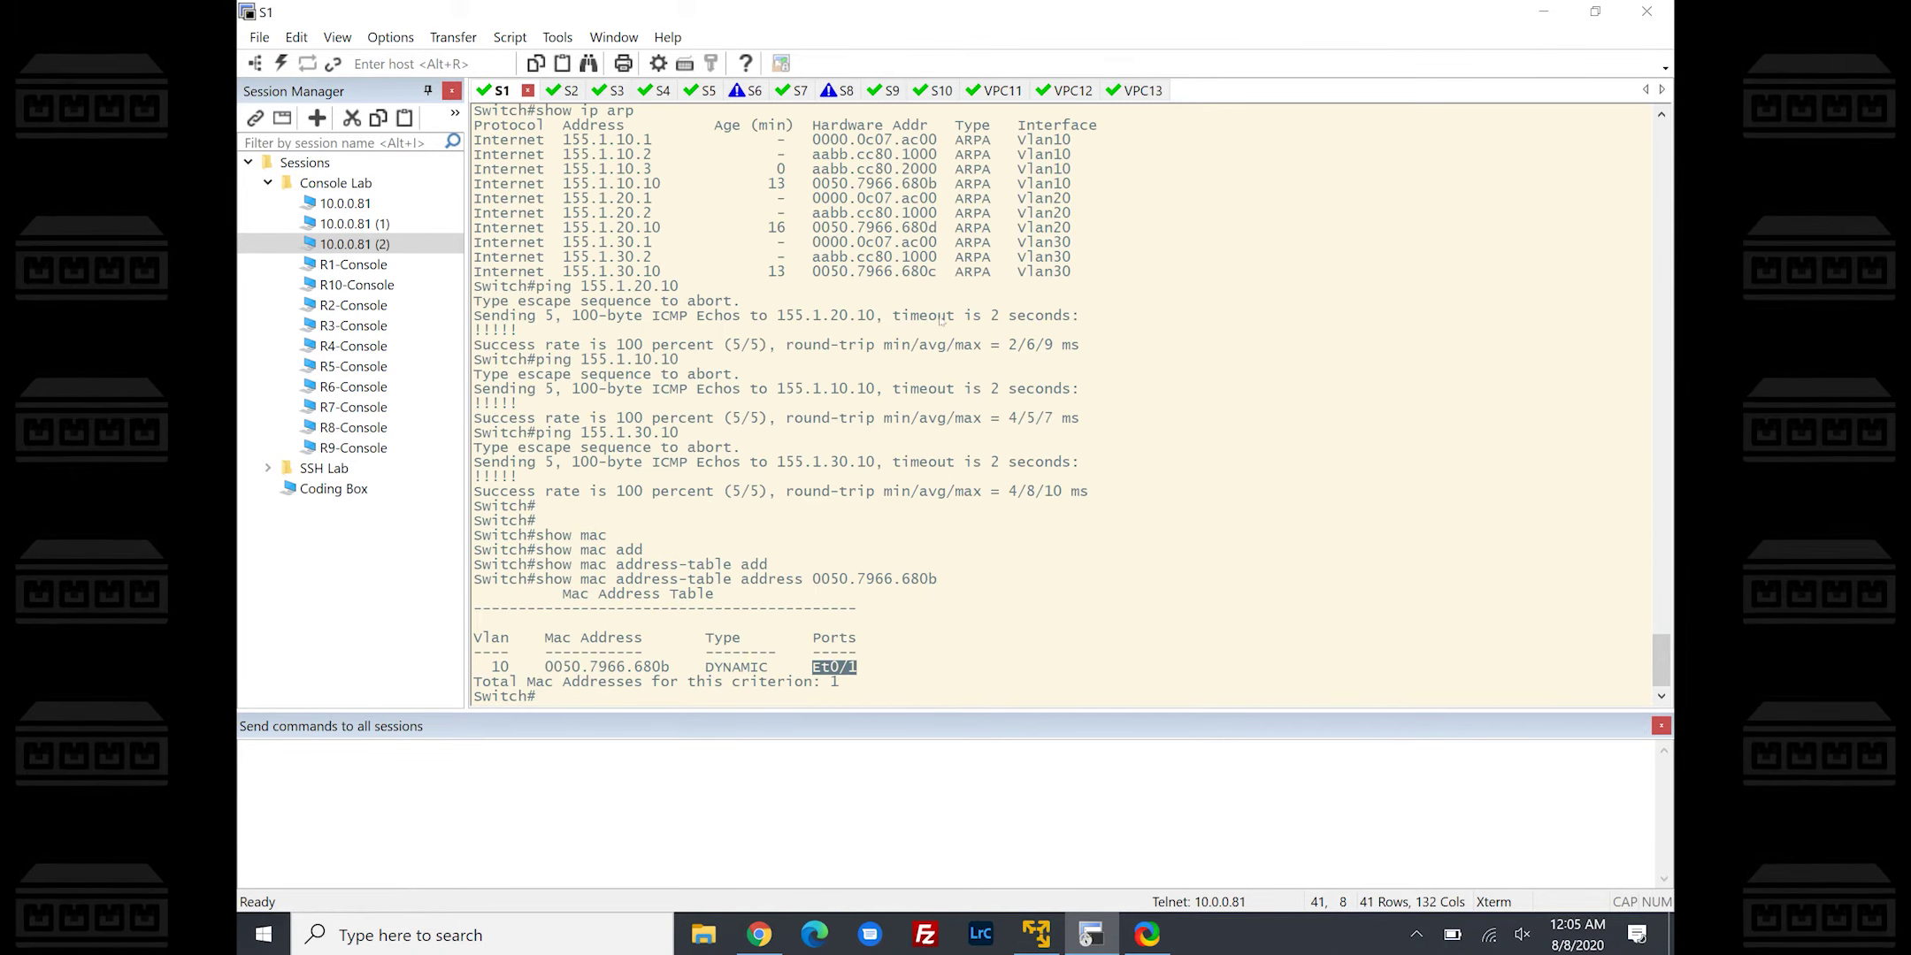
{"action": "left_click_drag", "start_coordinate": [812, 184], "coordinate": [936, 184]}
{"action": "key", "text": "ctrl+c"}
{"action": "key", "text": "alt+Tab"}
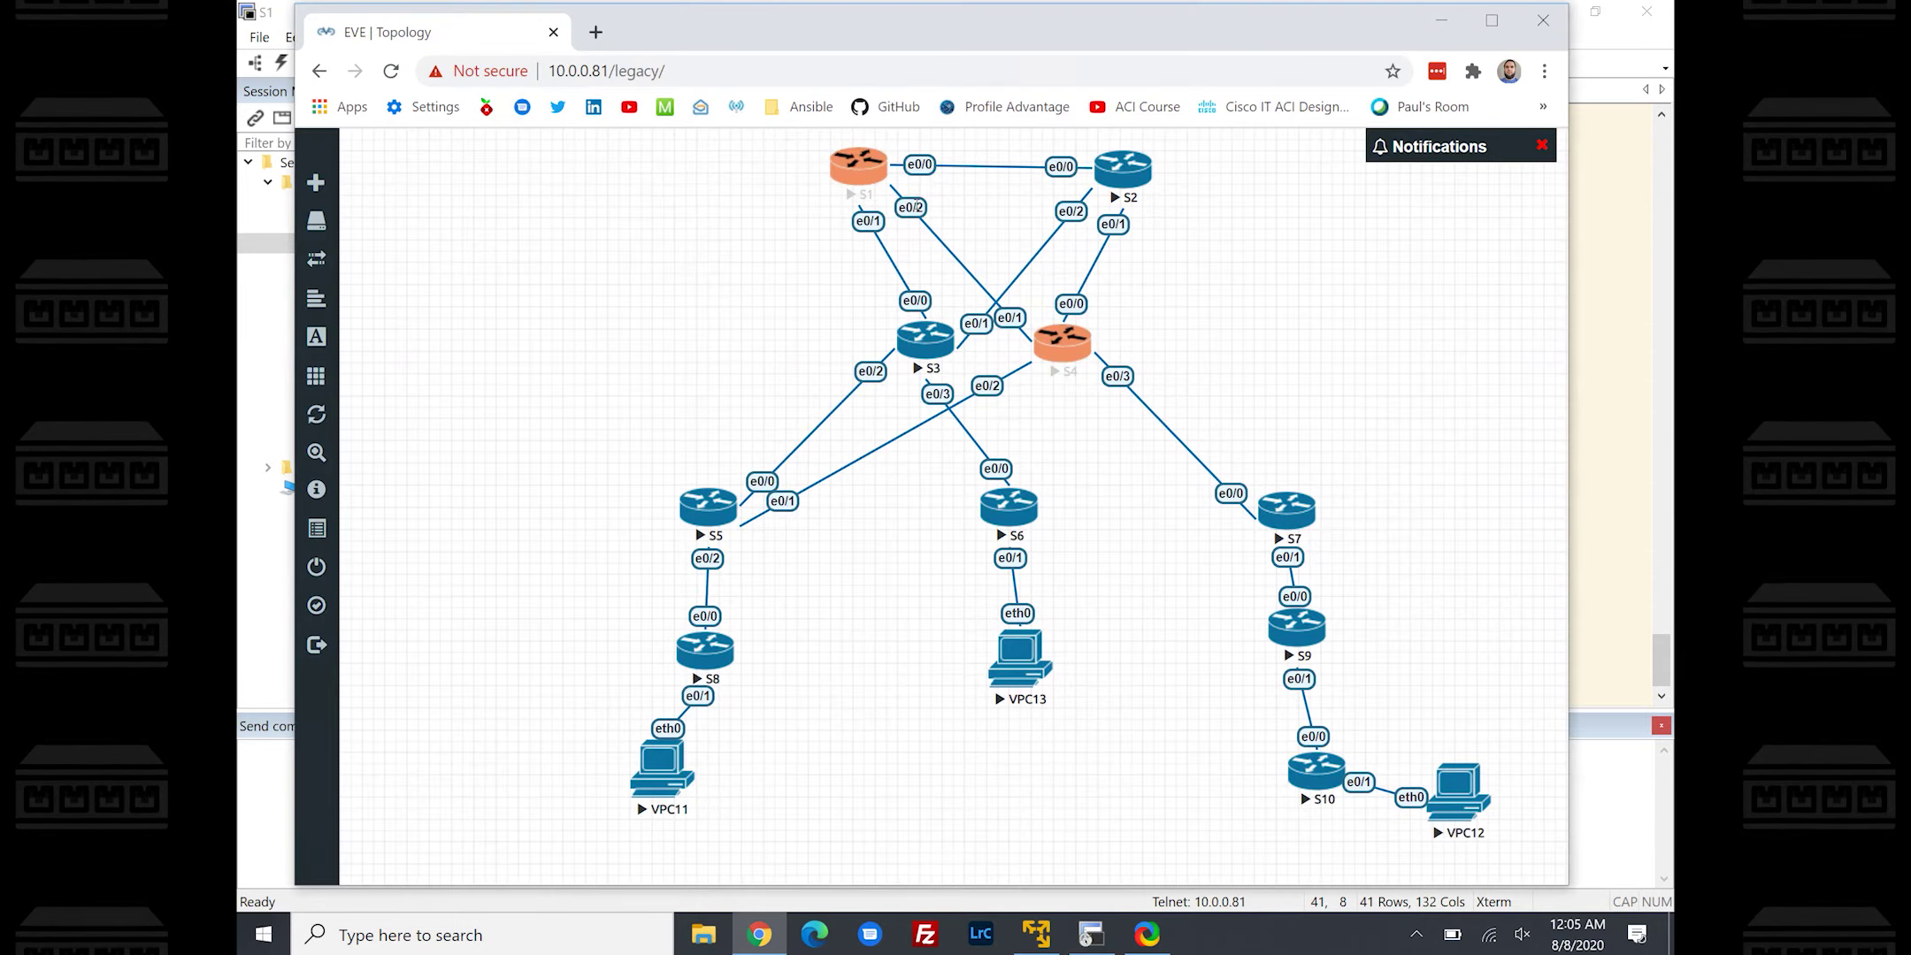
{"action": "key", "text": "alt+Tab"}
{"action": "left_click", "coordinate": [595, 92]}
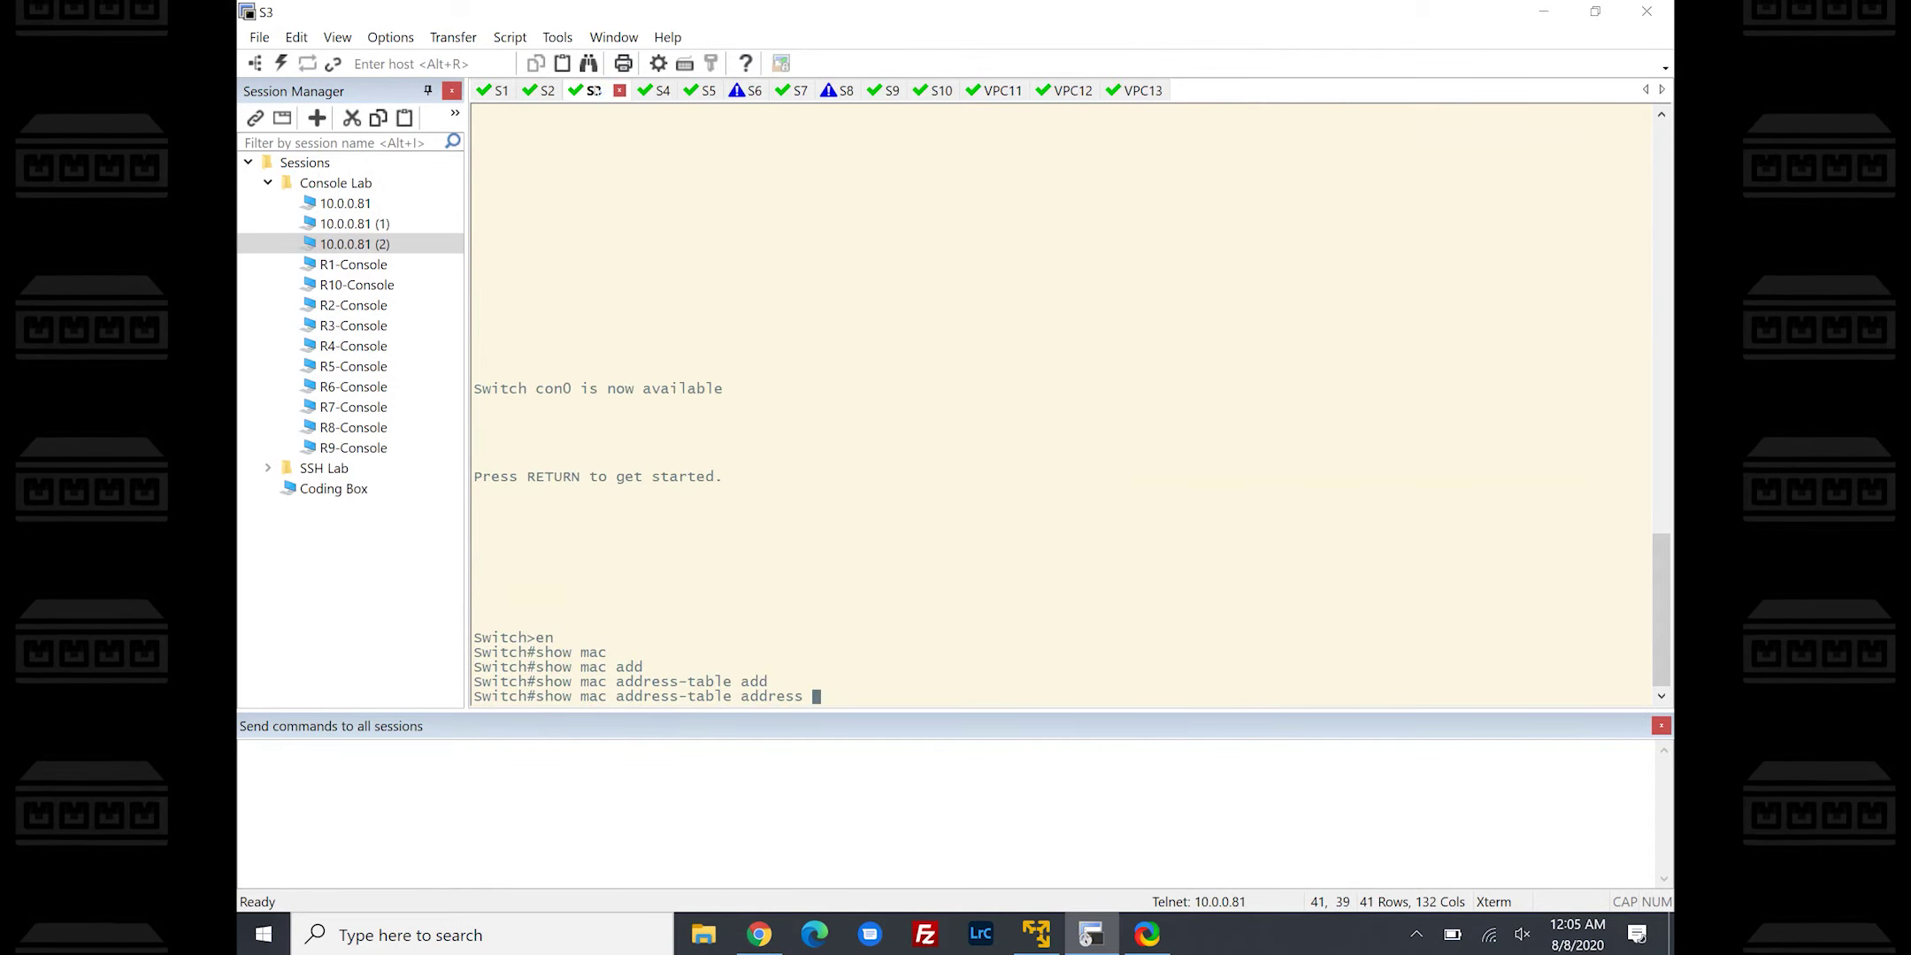
{"action": "right_click", "coordinate": [812, 491]}
{"action": "key", "text": "Return"}
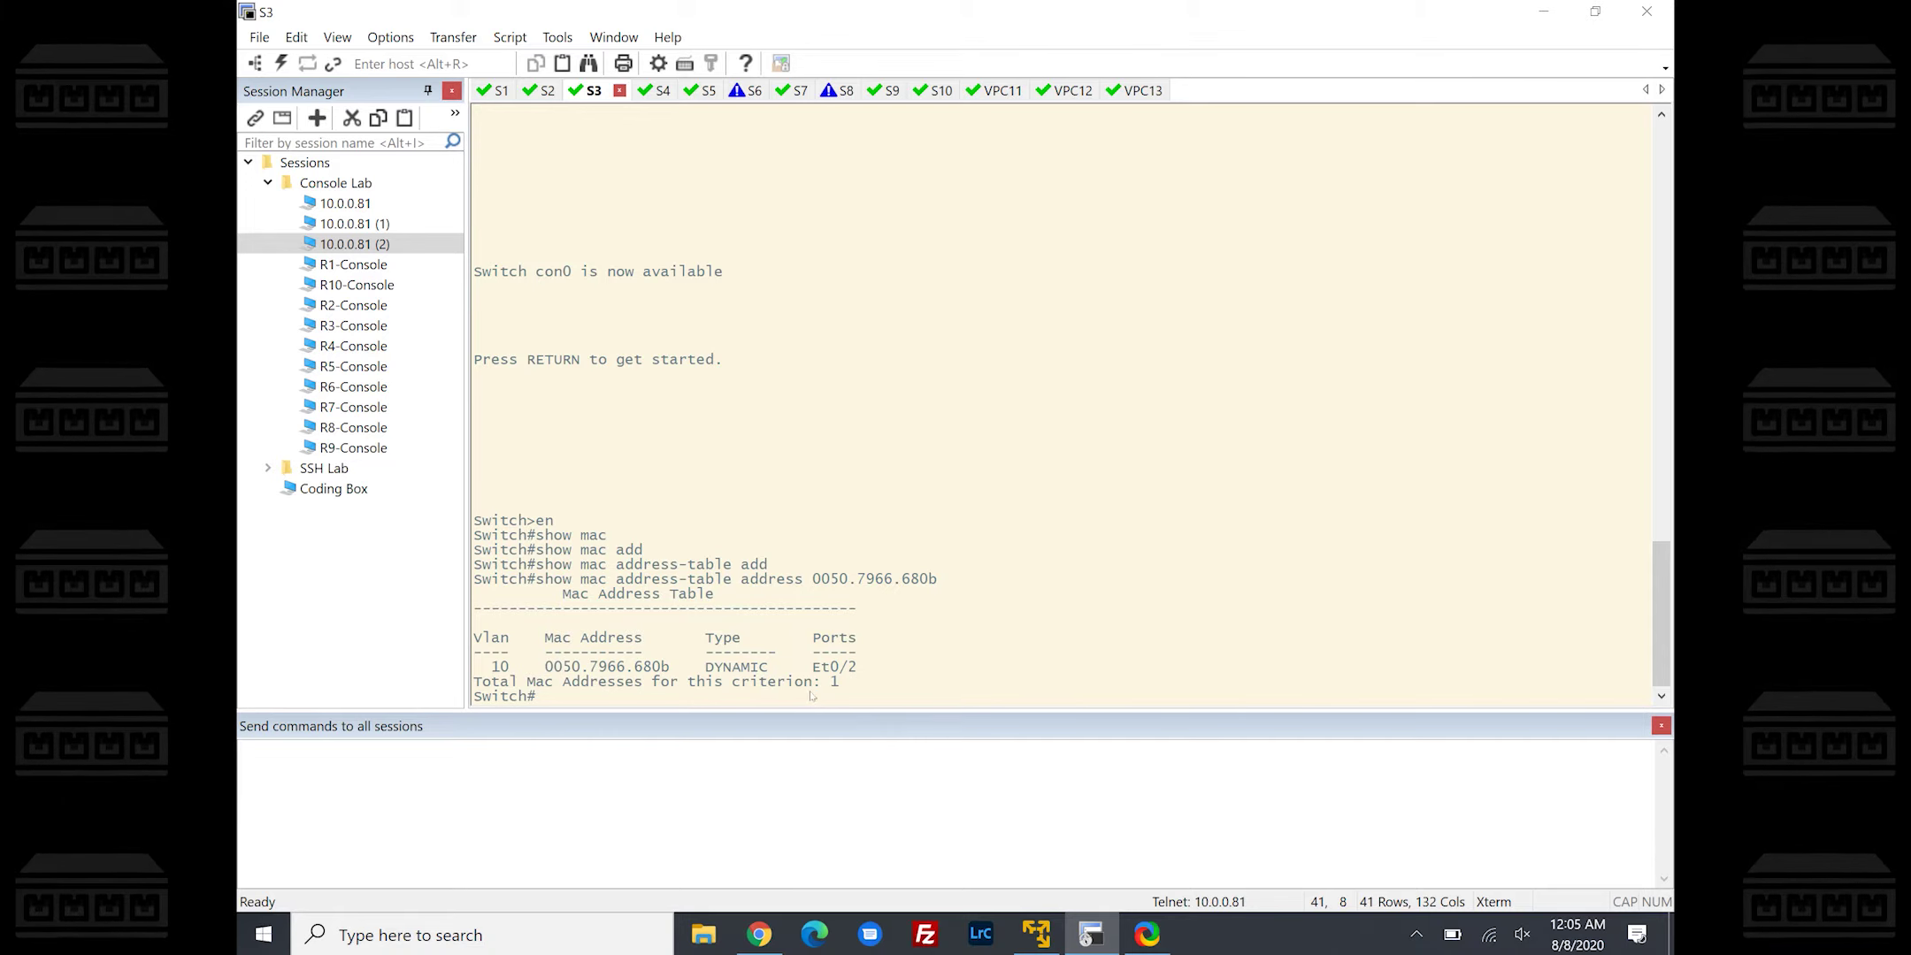
{"action": "key", "text": "alt+Tab"}
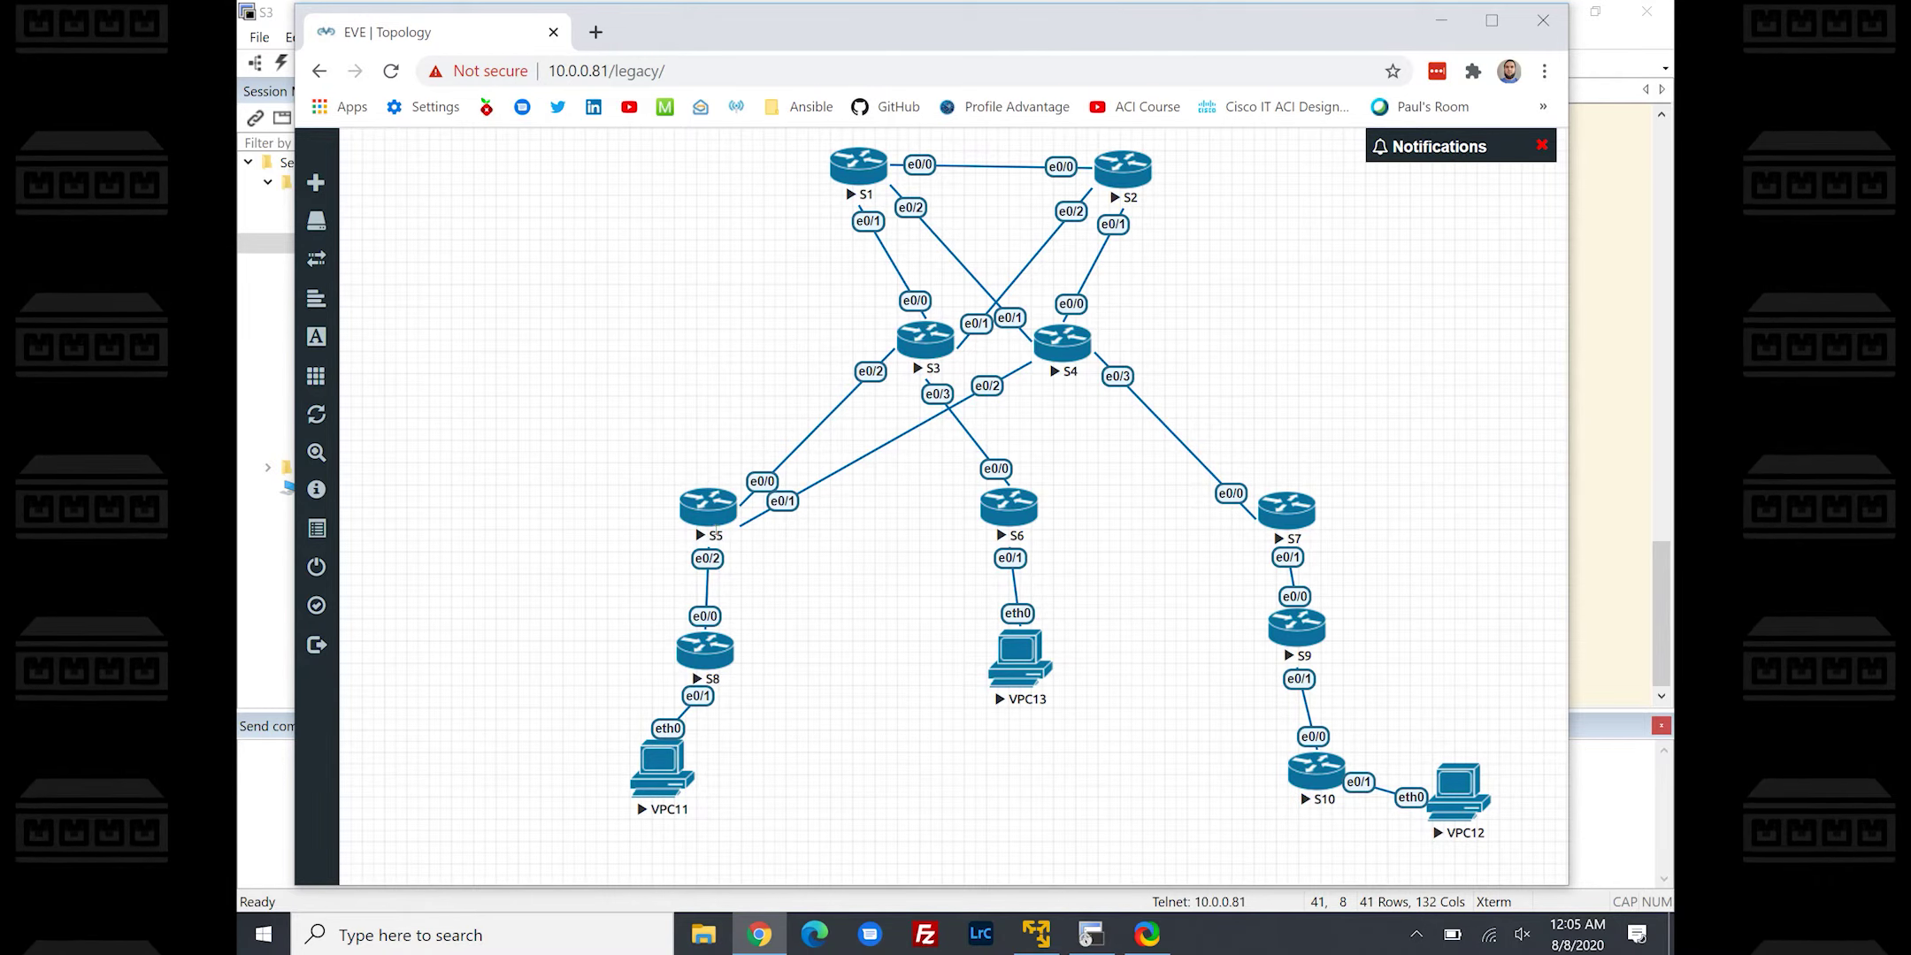
Close the stray ShareX window and return to the S3 console
{"action": "key", "text": "alt+Tab"}
{"action": "key", "text": "Tab"}
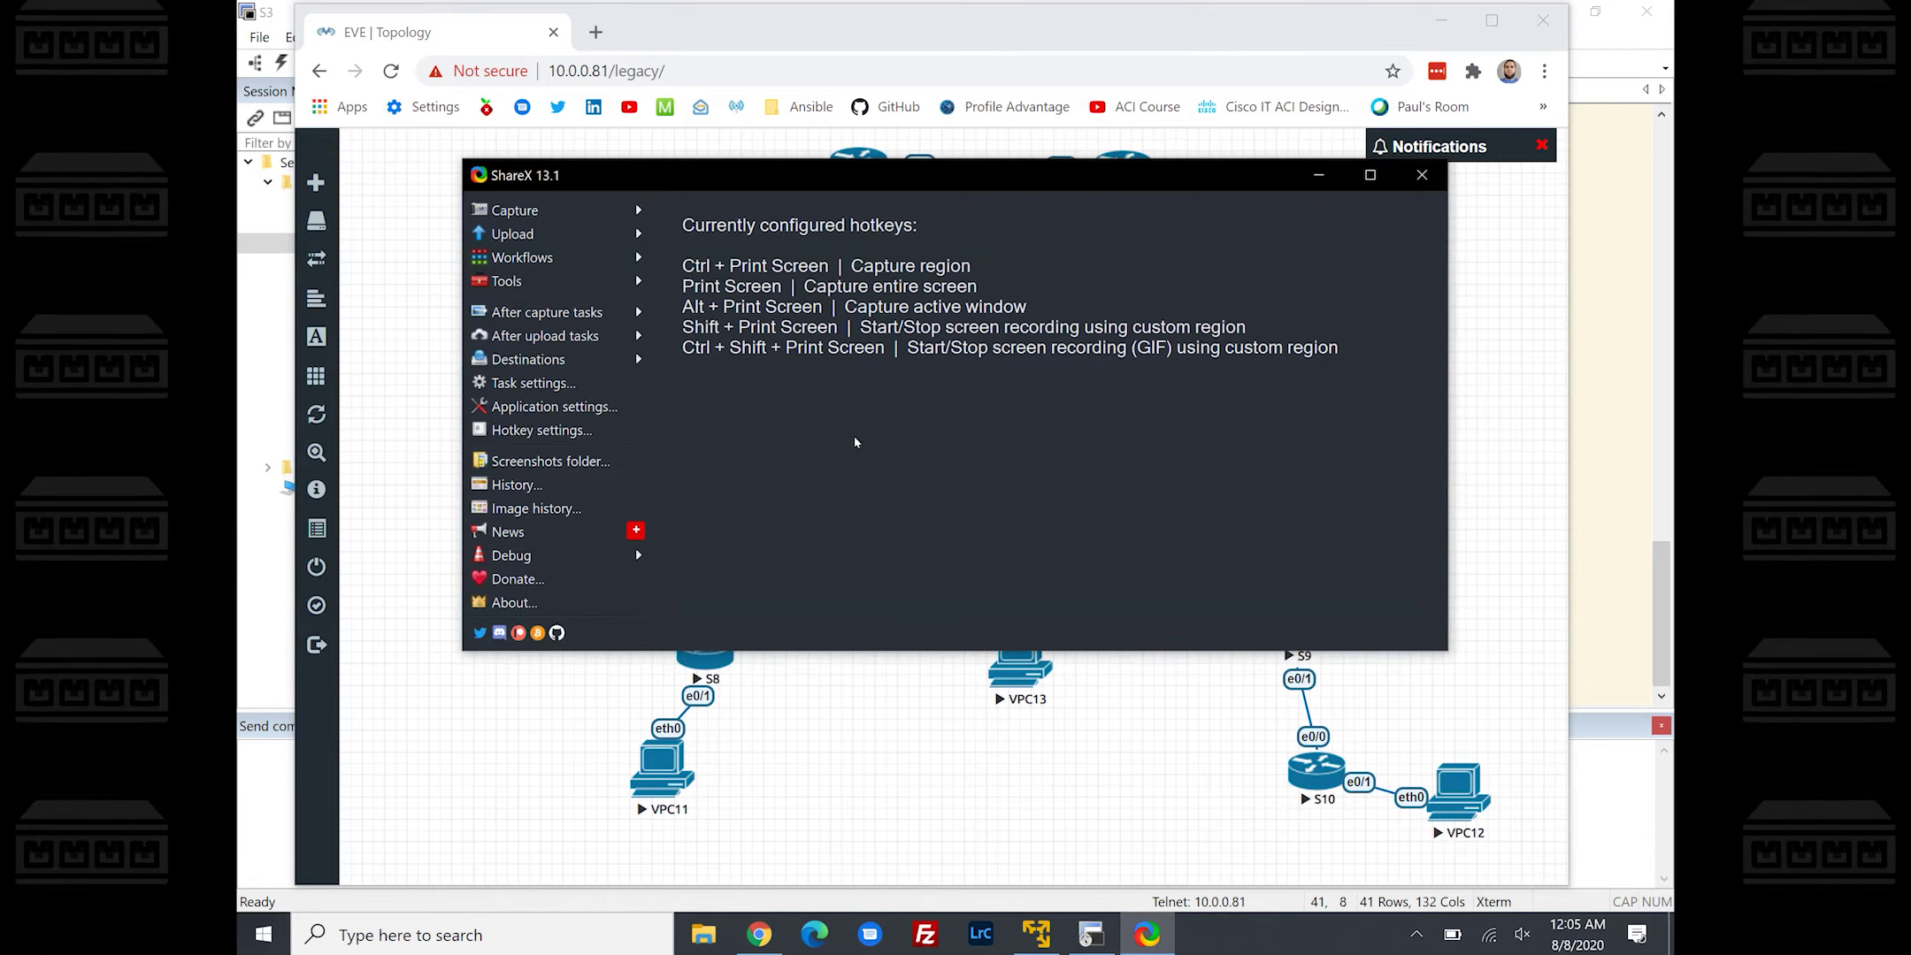
{"action": "left_click", "coordinate": [1318, 174]}
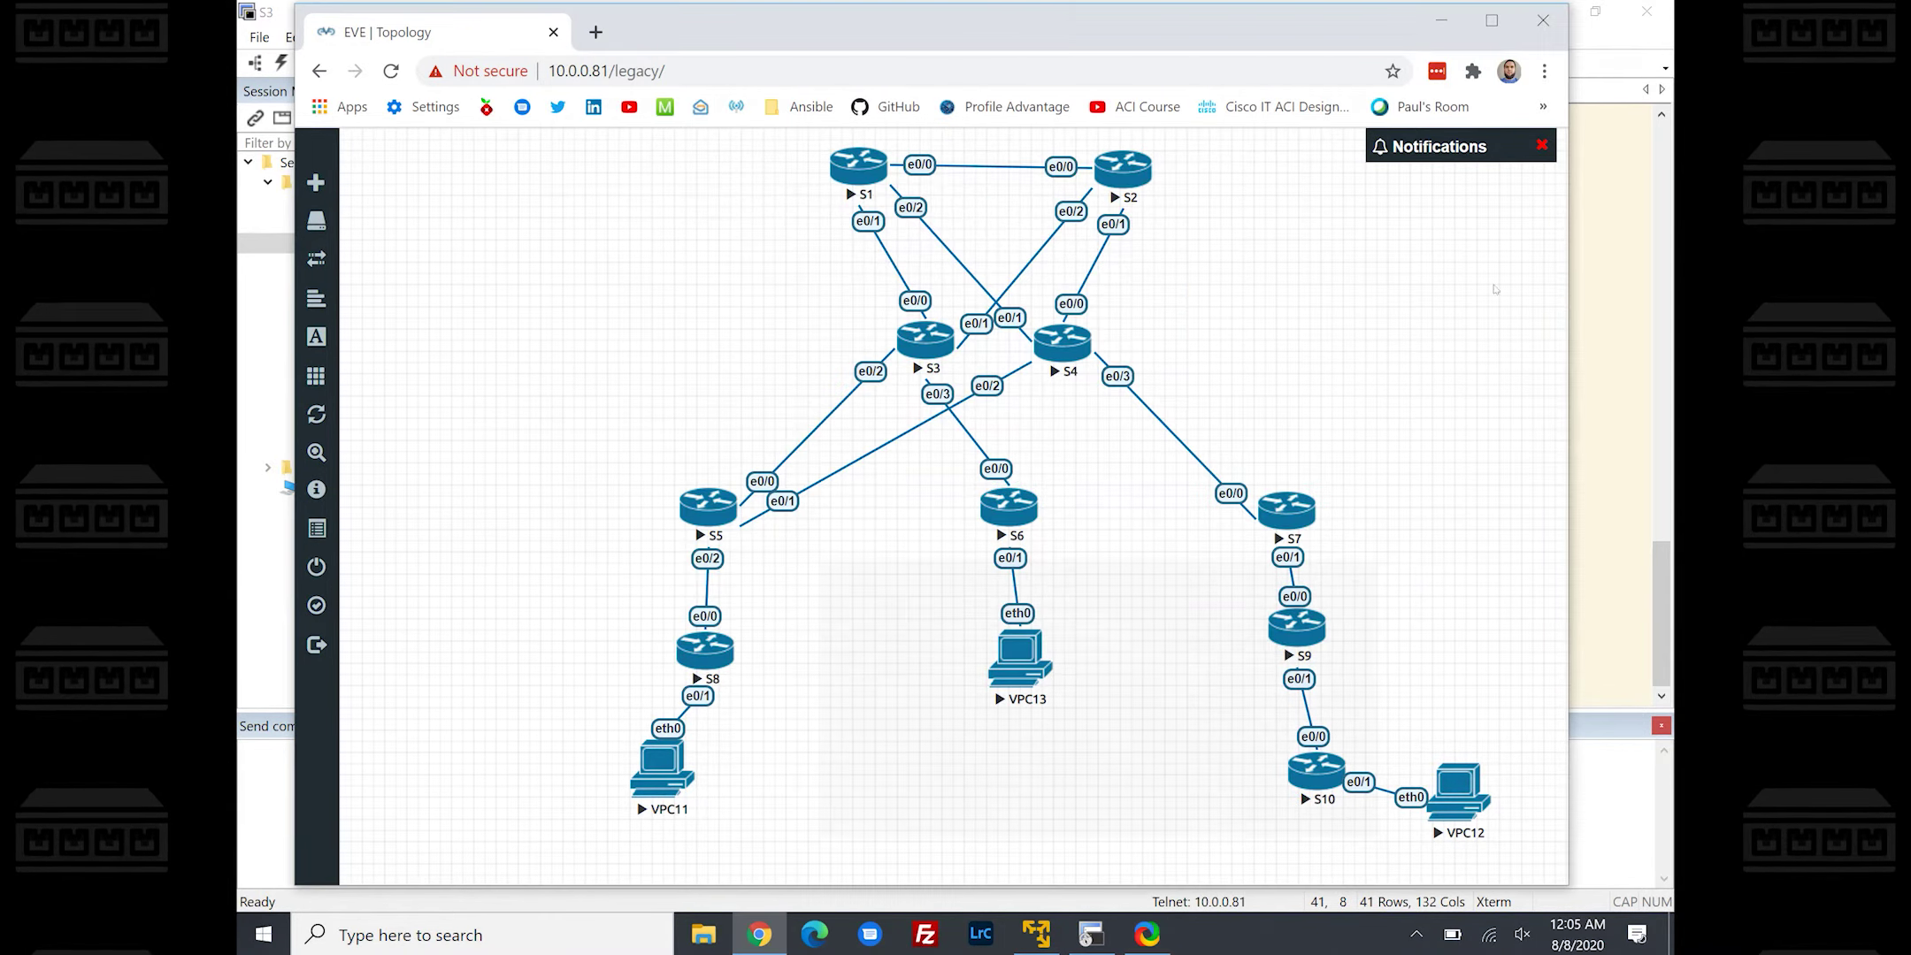
{"action": "key", "text": "alt+Tab"}
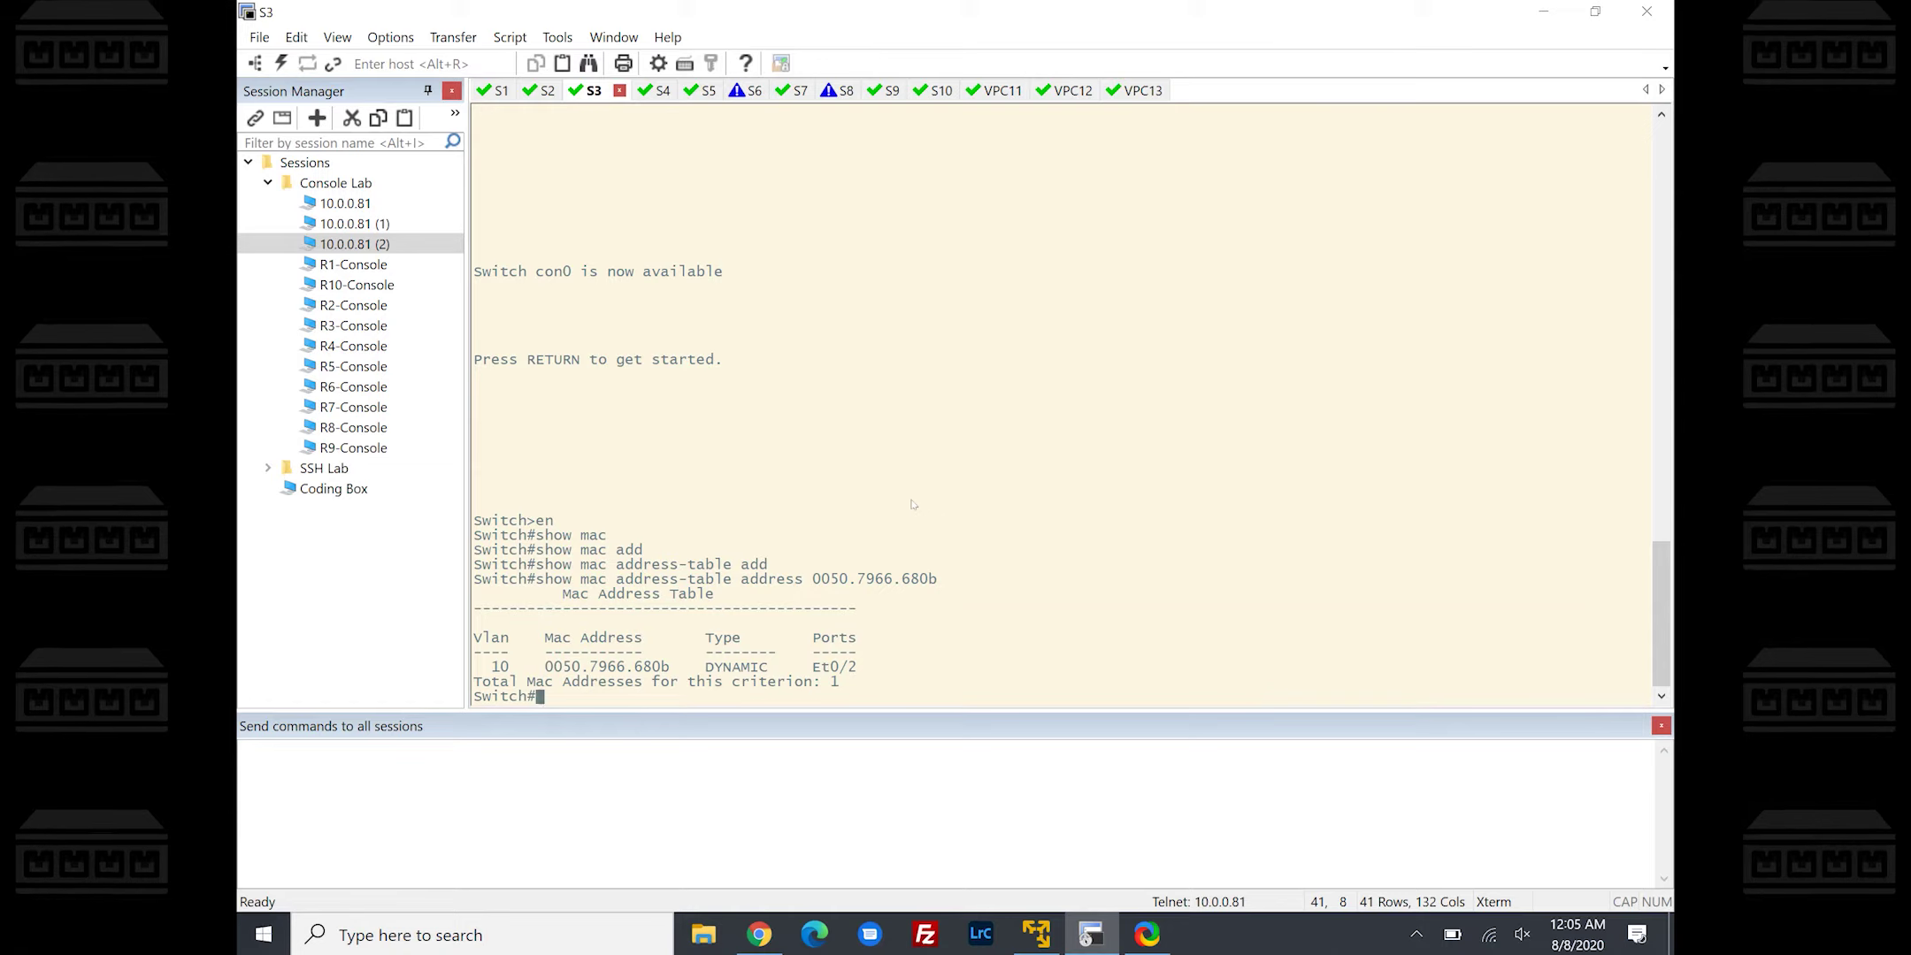
Run 'show cdp neighbors ethernet 0/2' on S3 and highlight the neighbouring Switch device ID
{"action": "key", "text": "Return"}
{"action": "key", "text": "Return"}
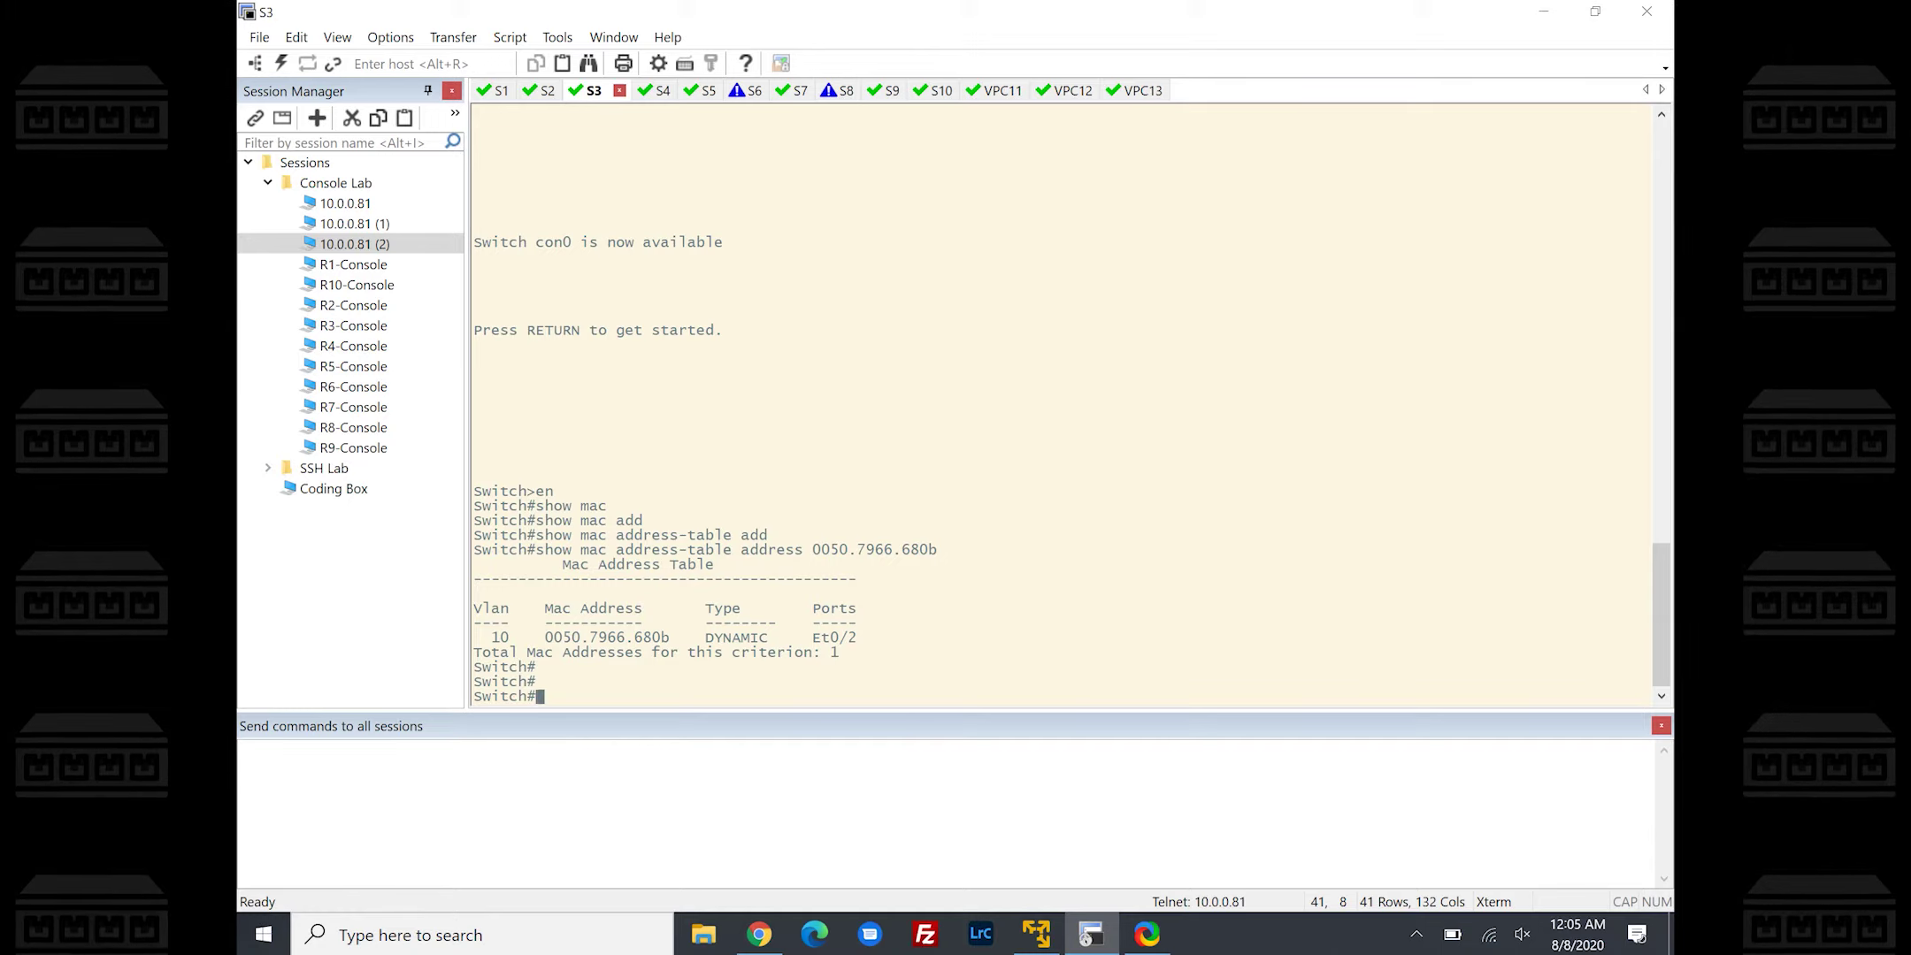
{"action": "type", "text": "show "}
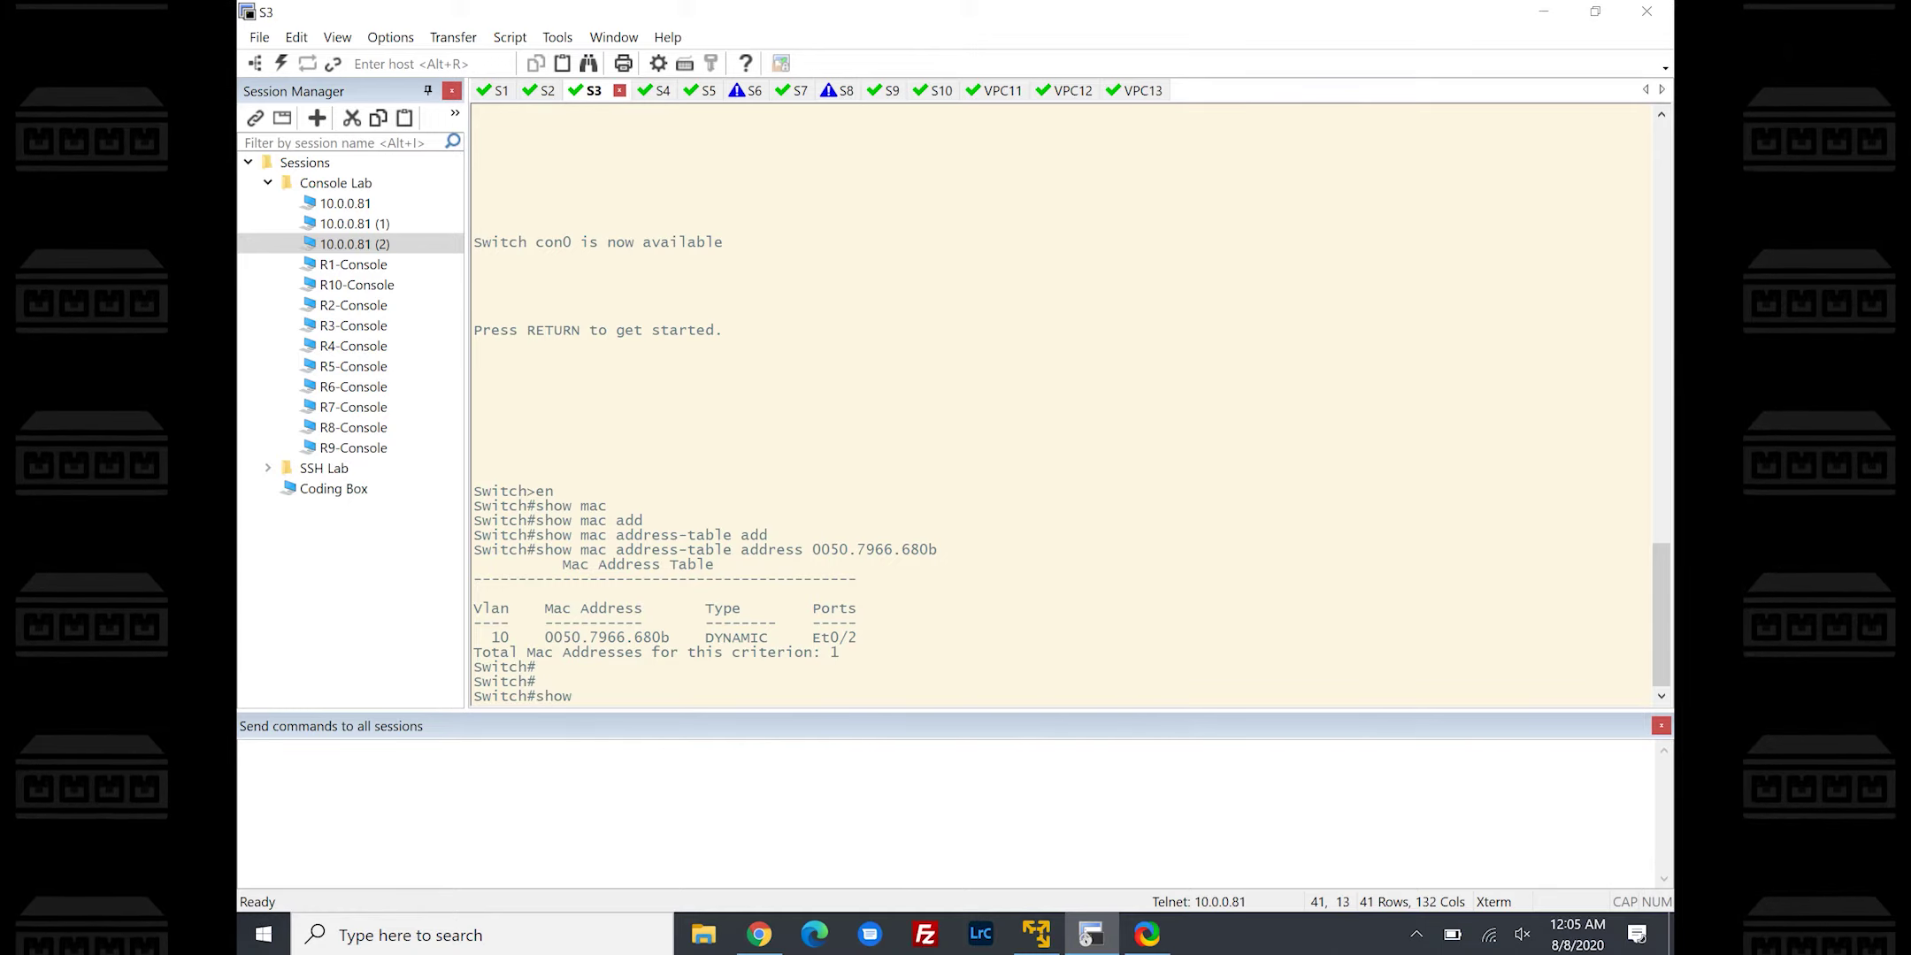
{"action": "type", "text": "cdp nei"}
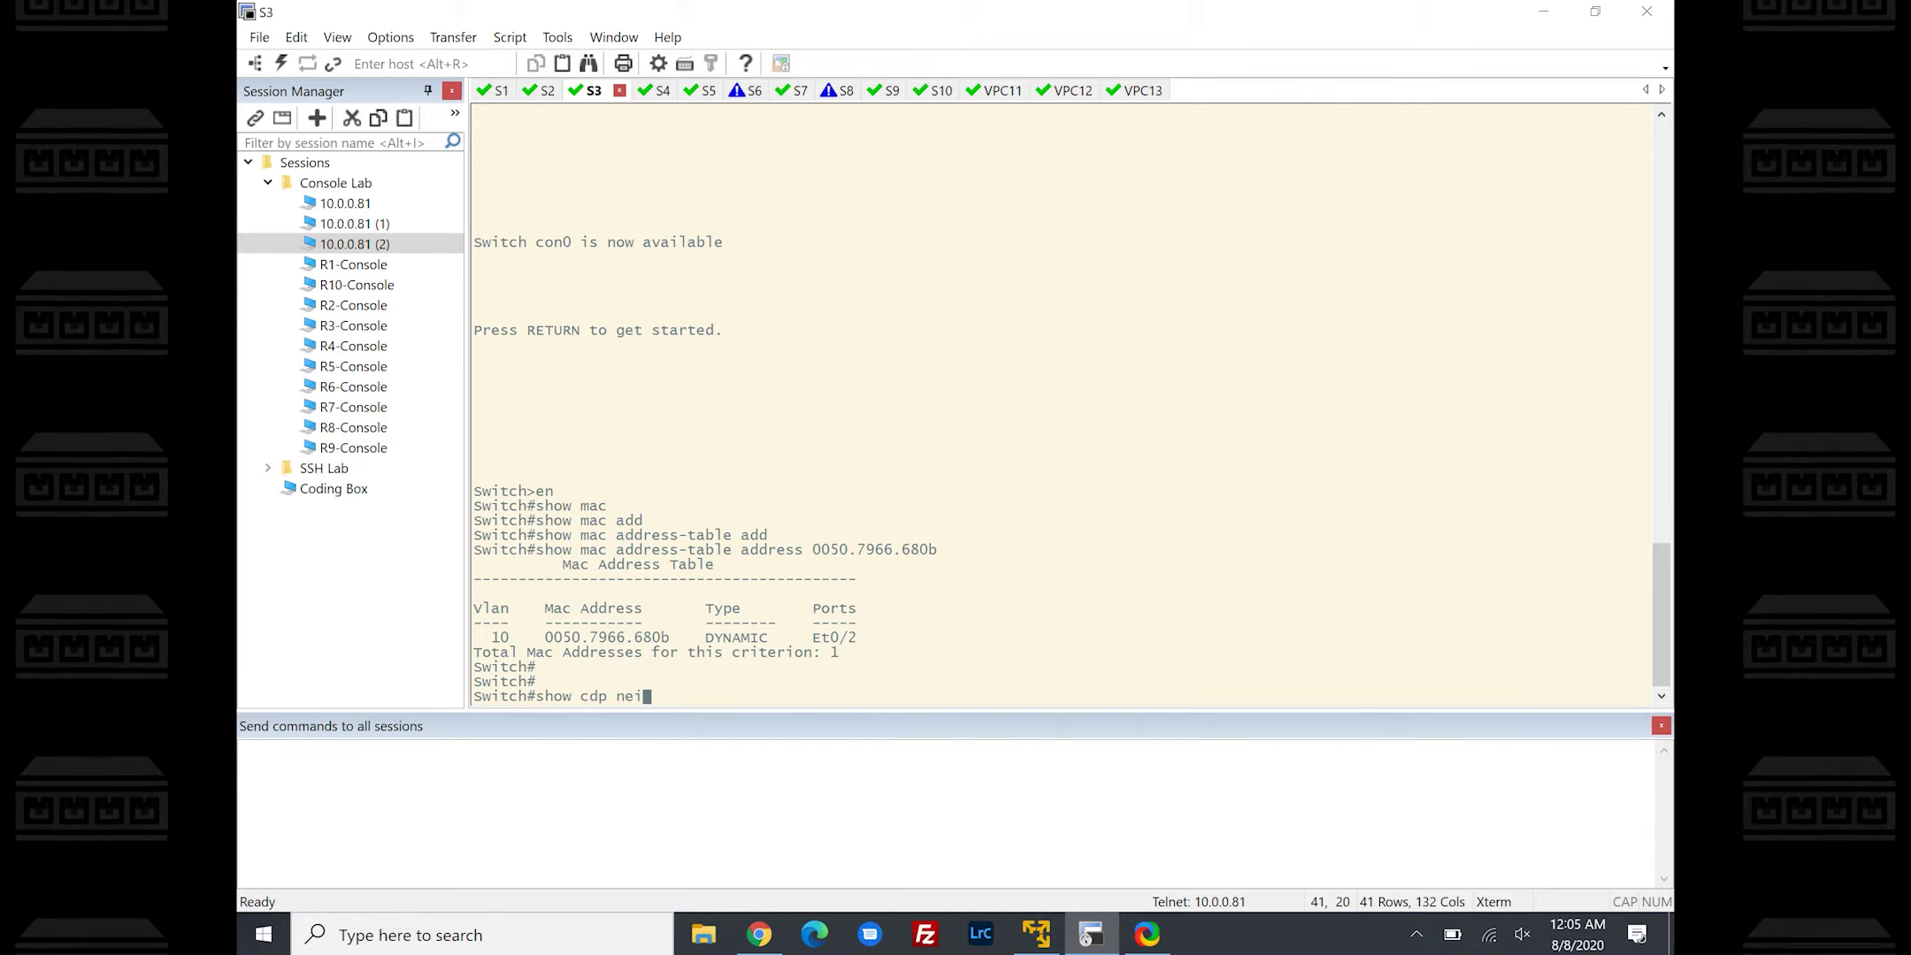
{"action": "type", "text": "gh in"}
{"action": "key", "text": "Tab"}
{"action": "key", "text": "BackSpace"}
{"action": "key", "text": "BackSpace"}
{"action": "key", "text": "Tab"}
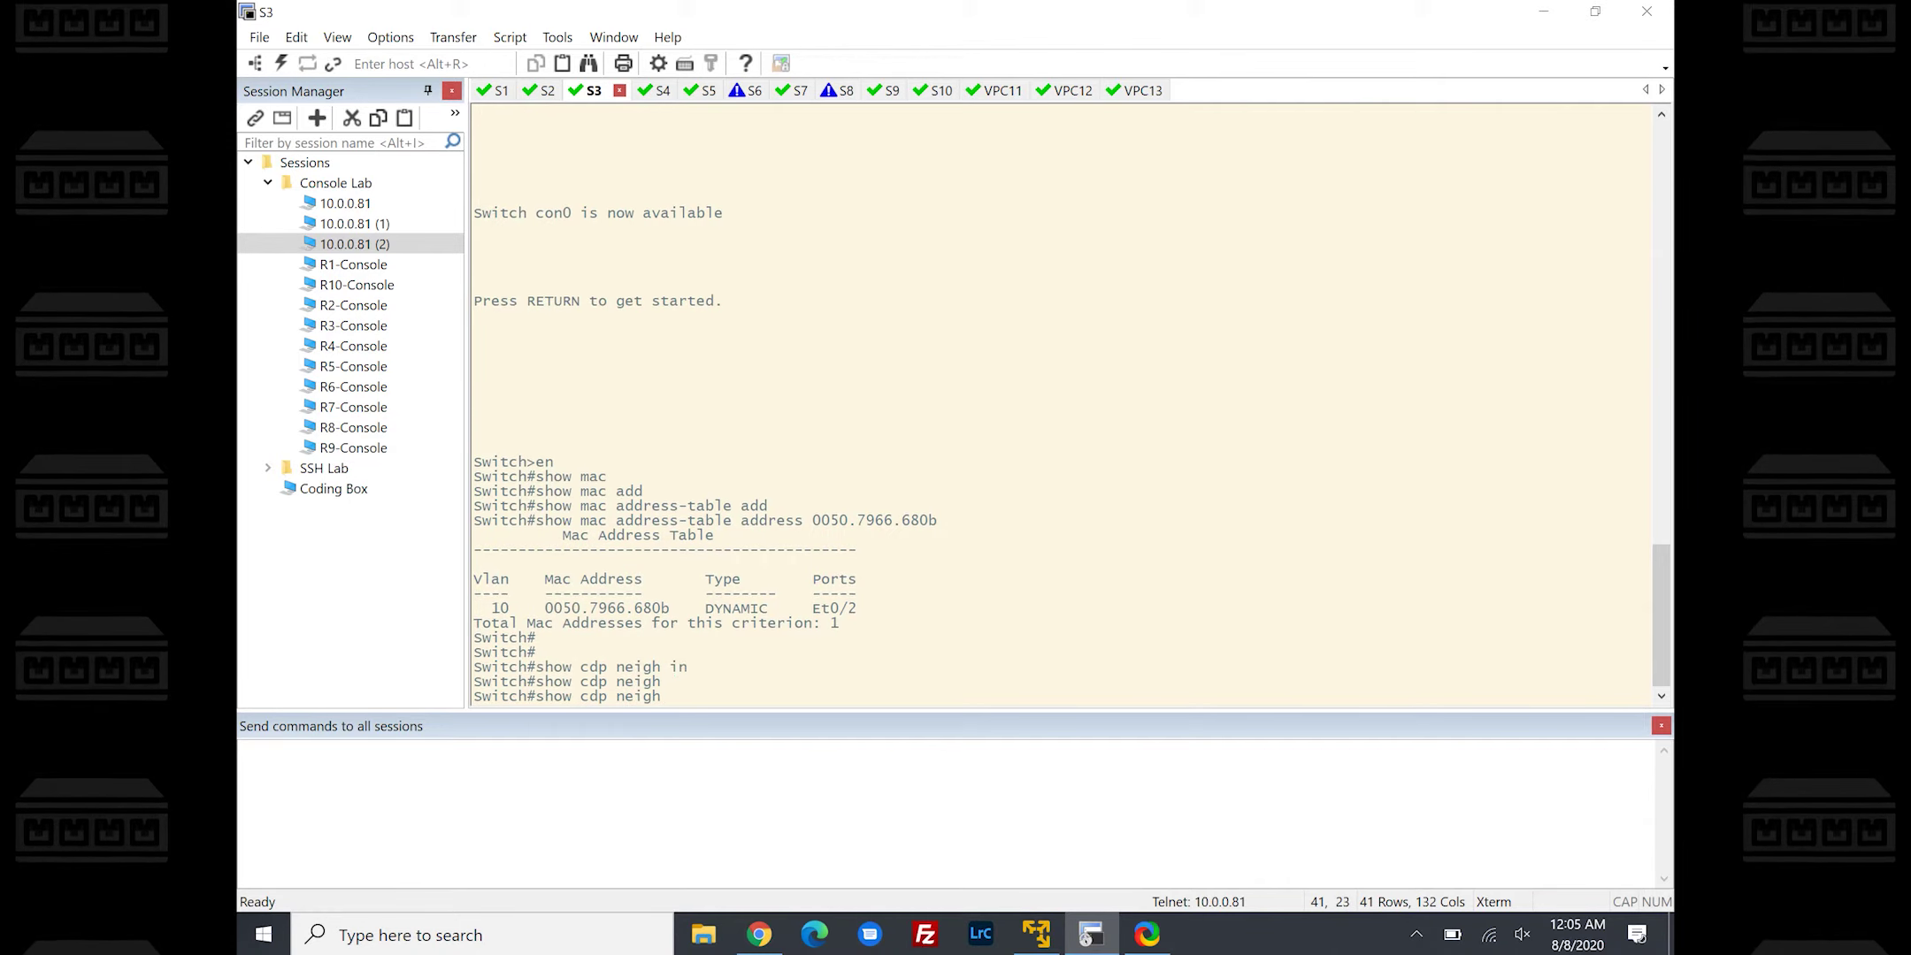
{"action": "type", "text": "?"}
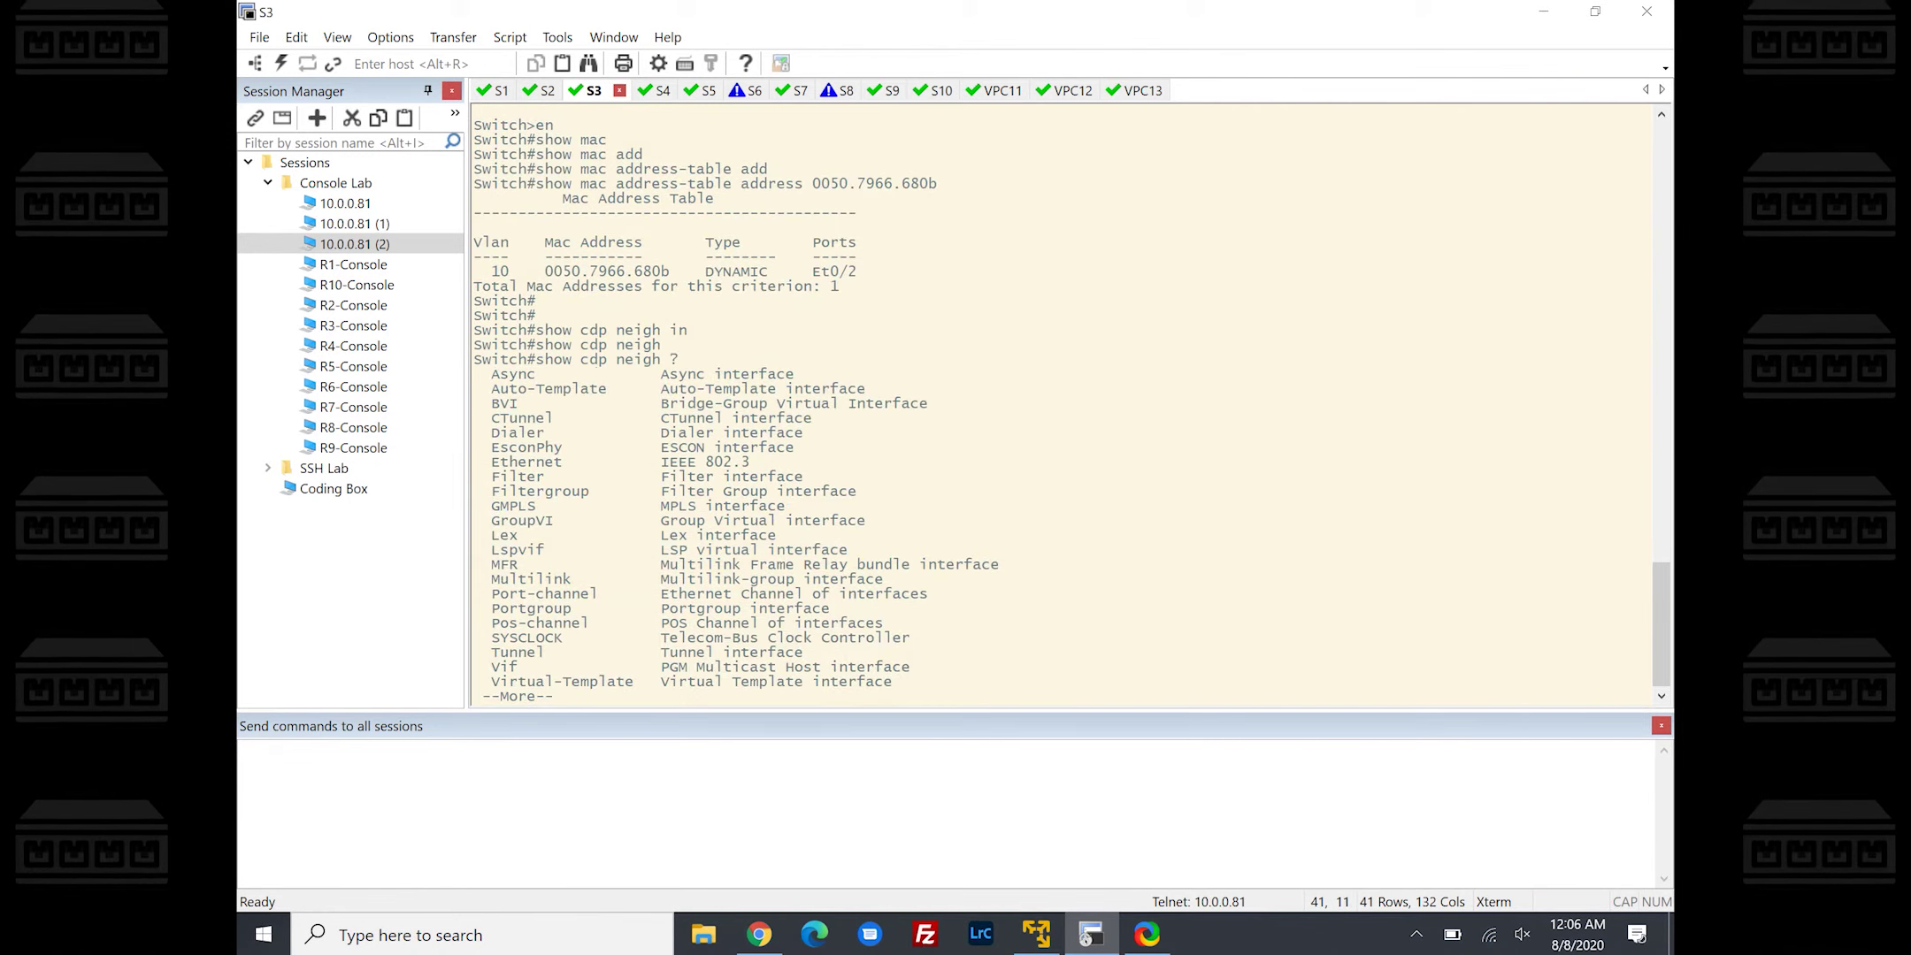
{"action": "key", "text": "space"}
{"action": "type", "text": "th"}
{"action": "key", "text": "Tab"}
{"action": "key", "text": "BackSpace"}
{"action": "key", "text": "BackSpace"}
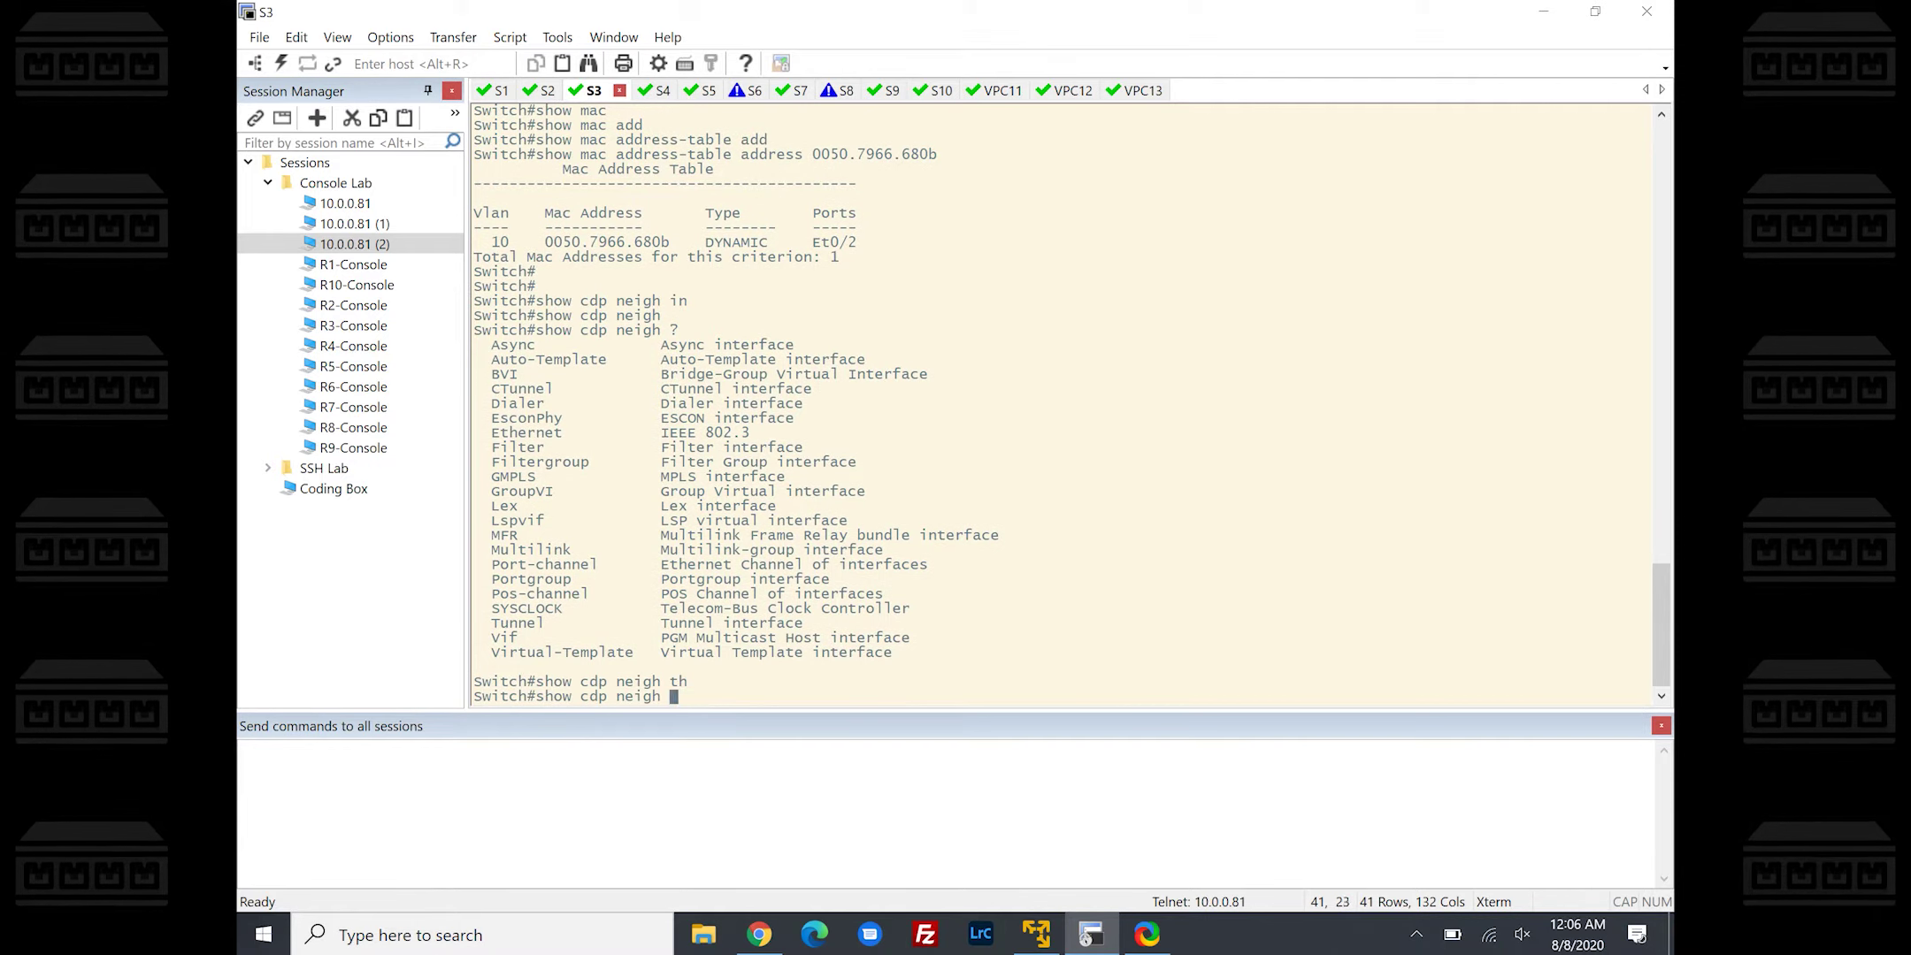
{"action": "type", "text": "eth"}
{"action": "key", "text": "Tab"}
{"action": "type", "text": "0/"}
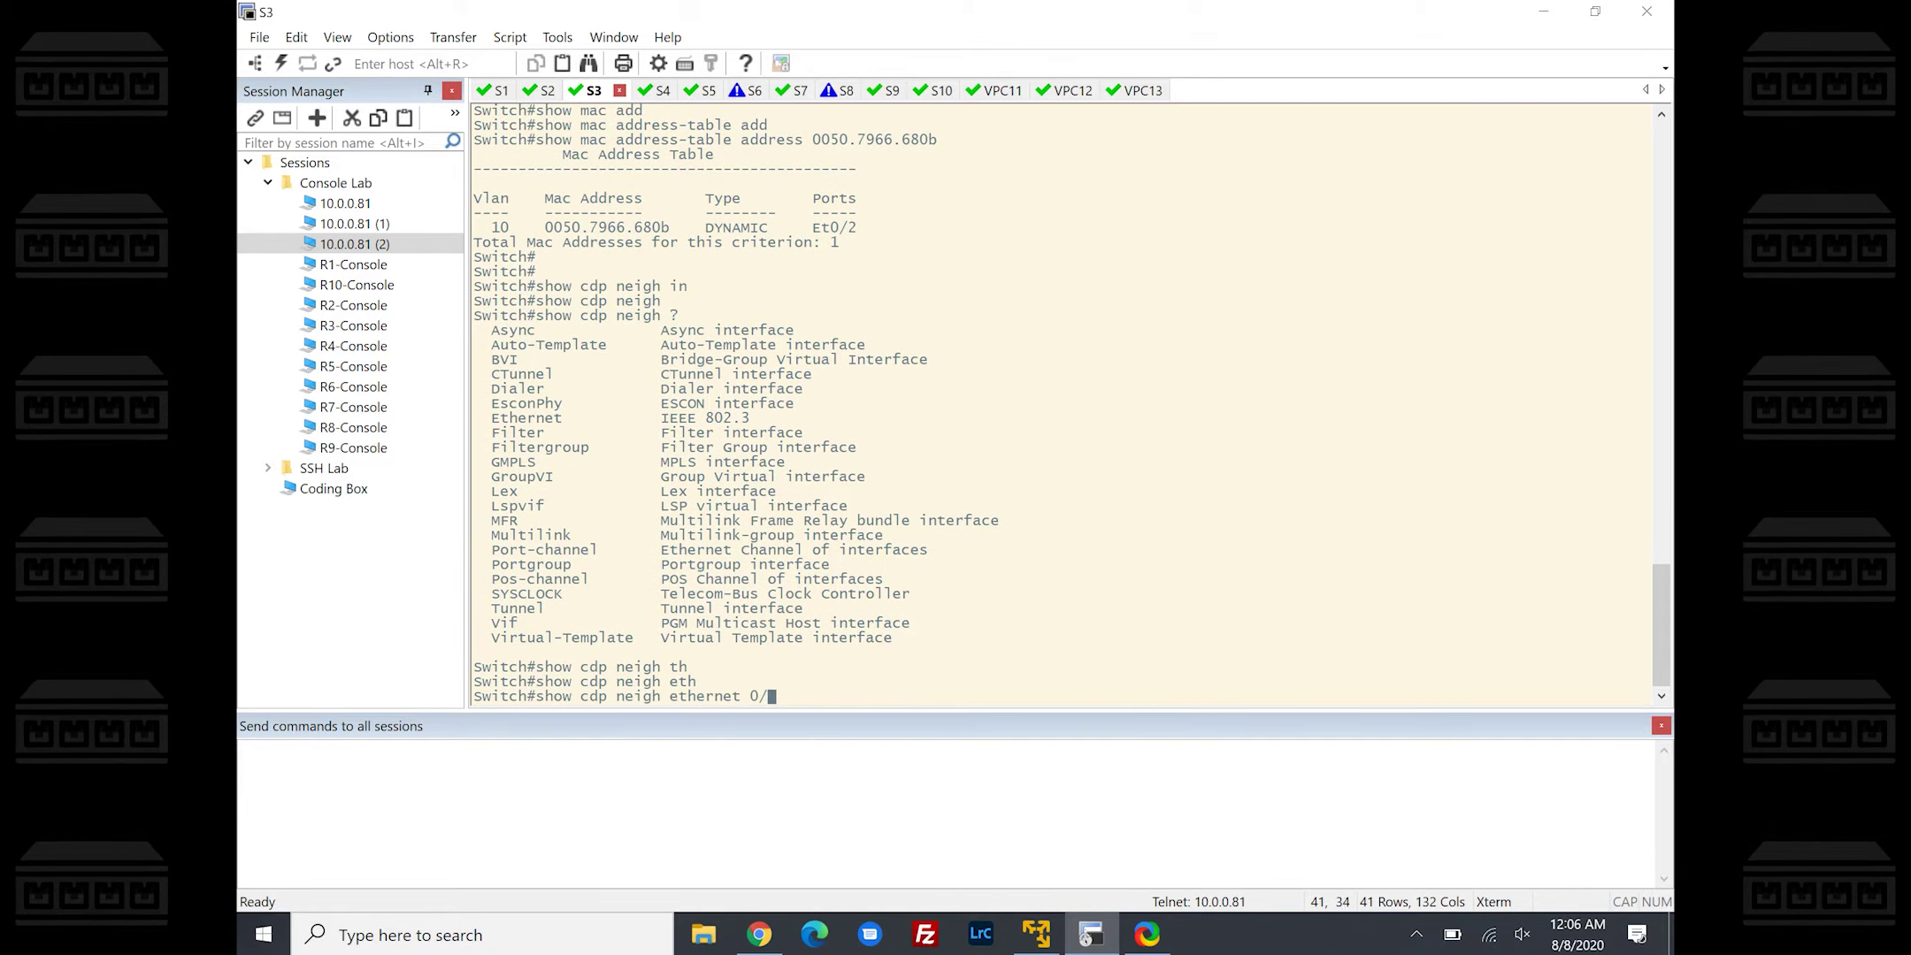
{"action": "type", "text": "2"}
{"action": "key", "text": "Return"}
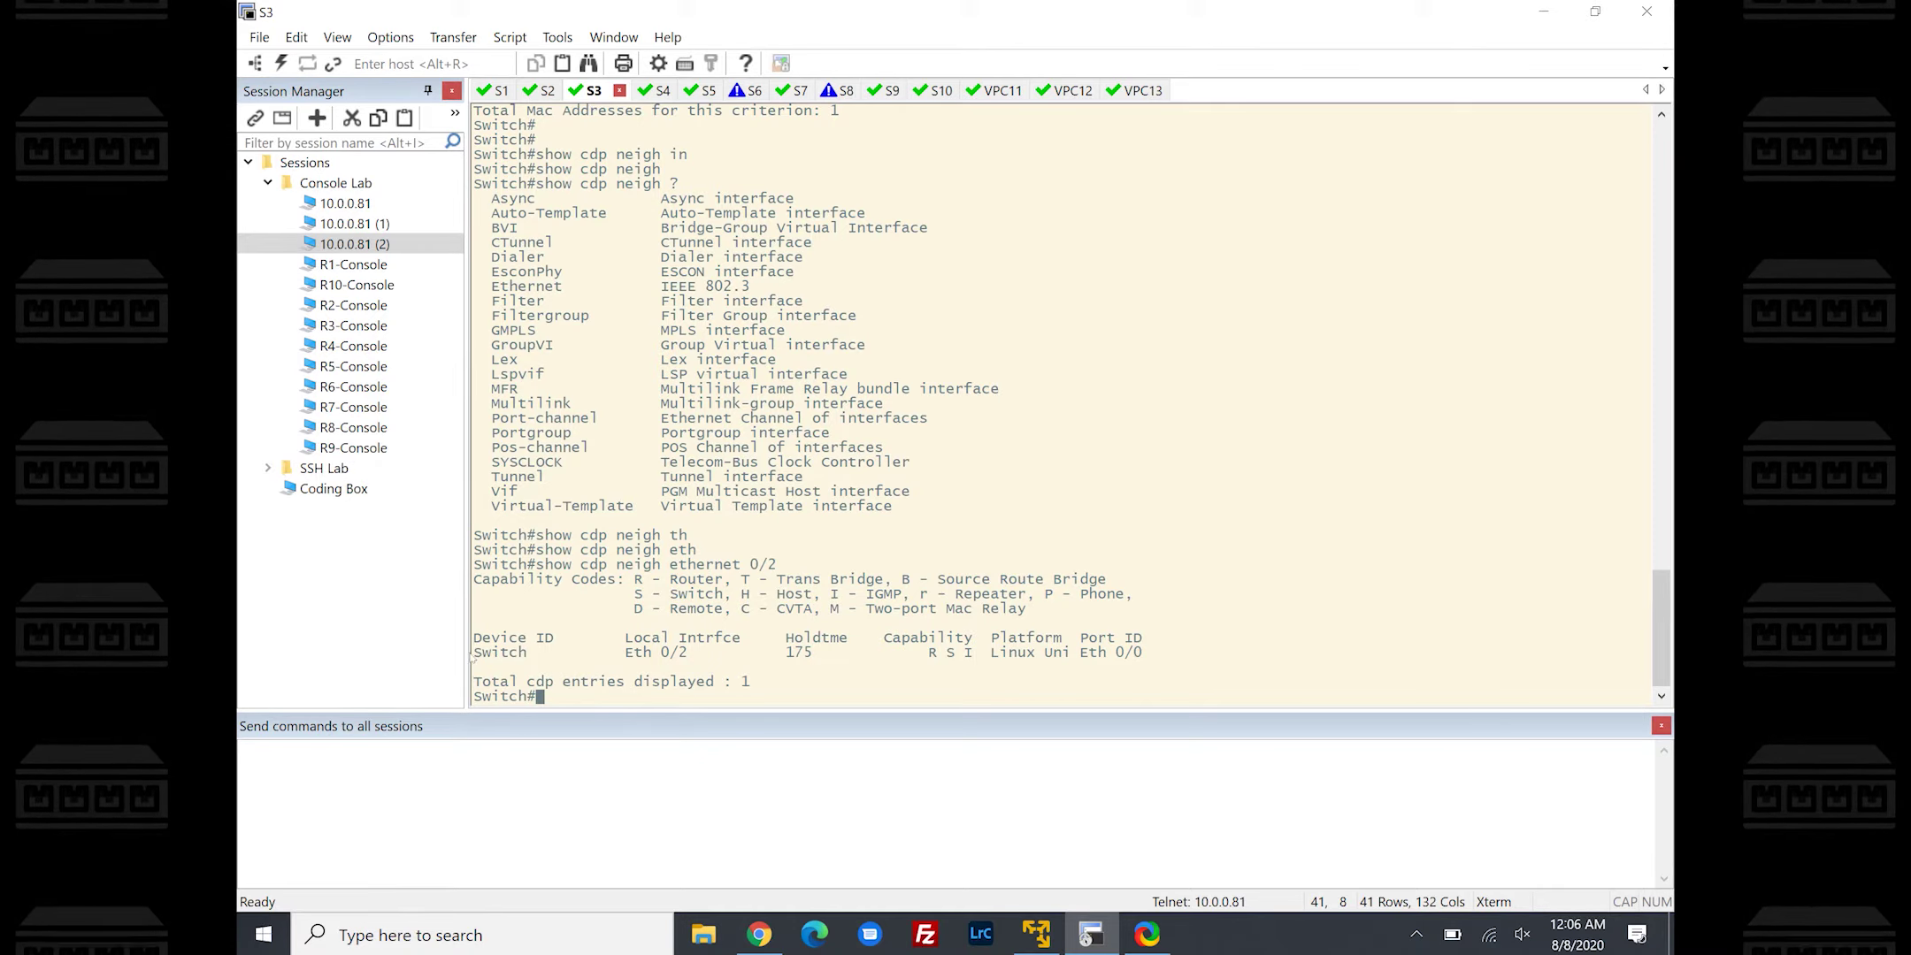
{"action": "left_click_drag", "start_coordinate": [475, 653], "coordinate": [545, 656]}
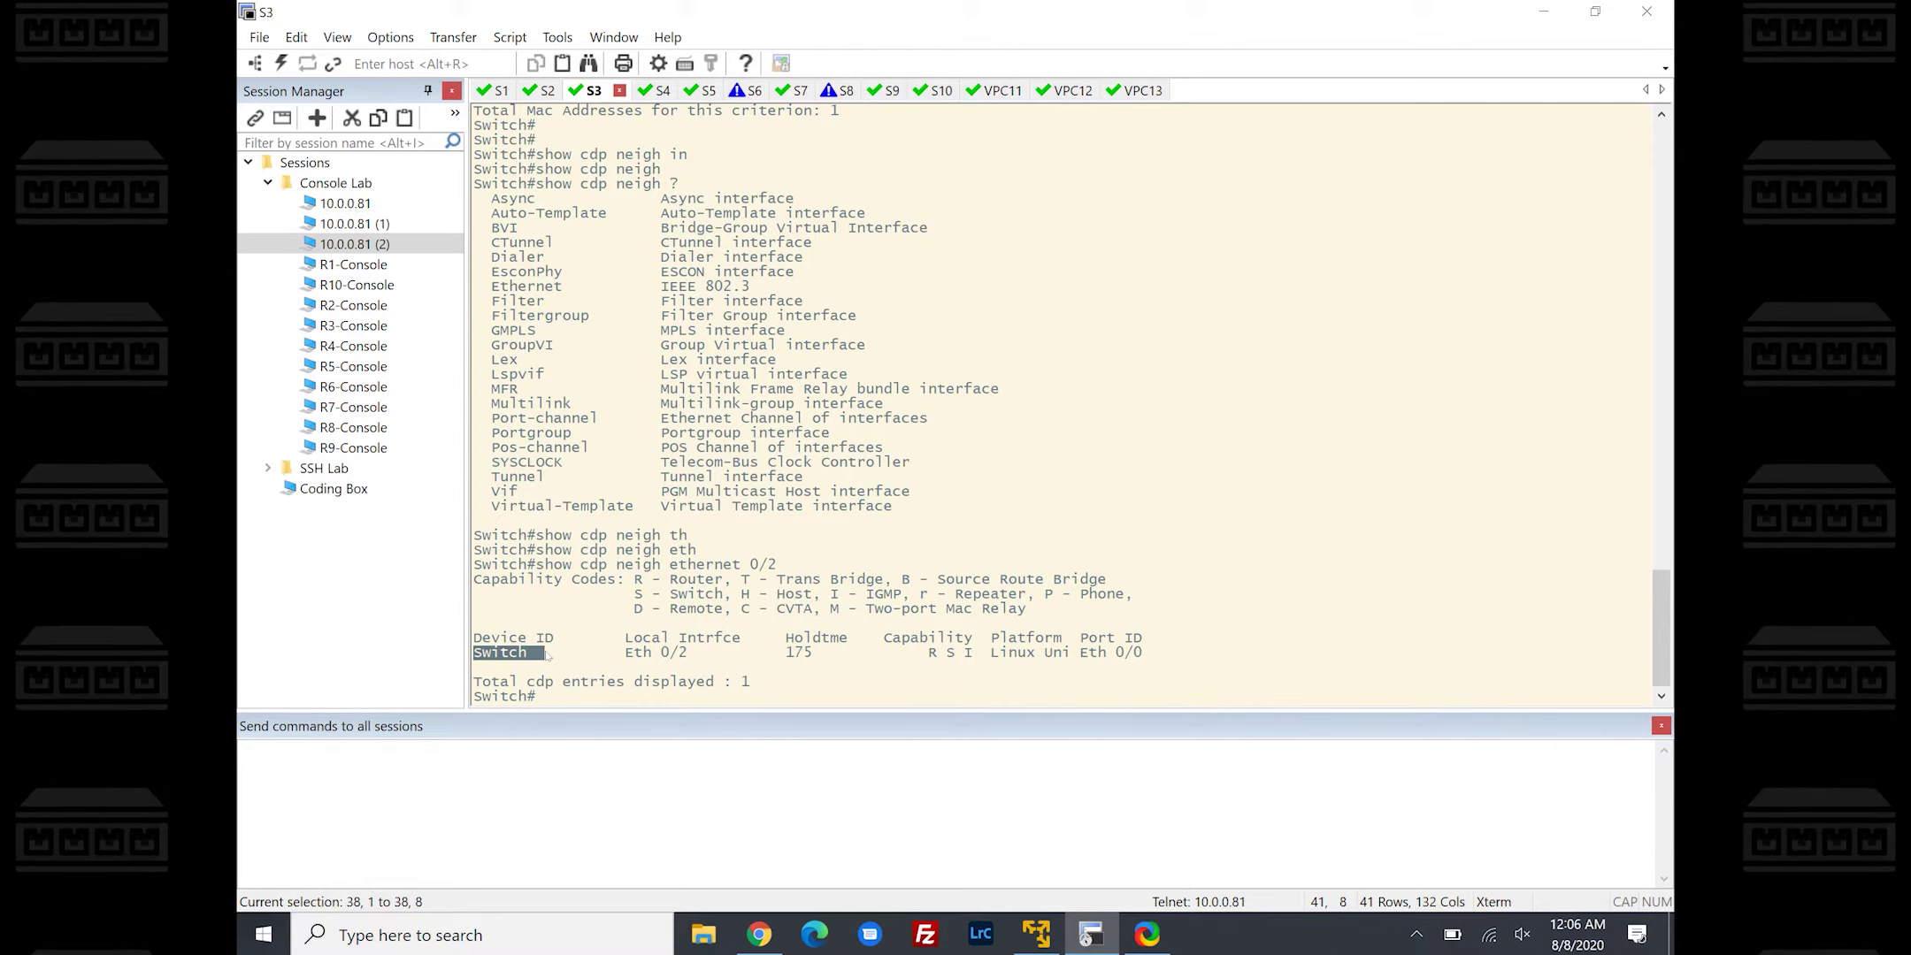
{"action": "left_click_drag", "start_coordinate": [547, 654], "coordinate": [550, 655]}
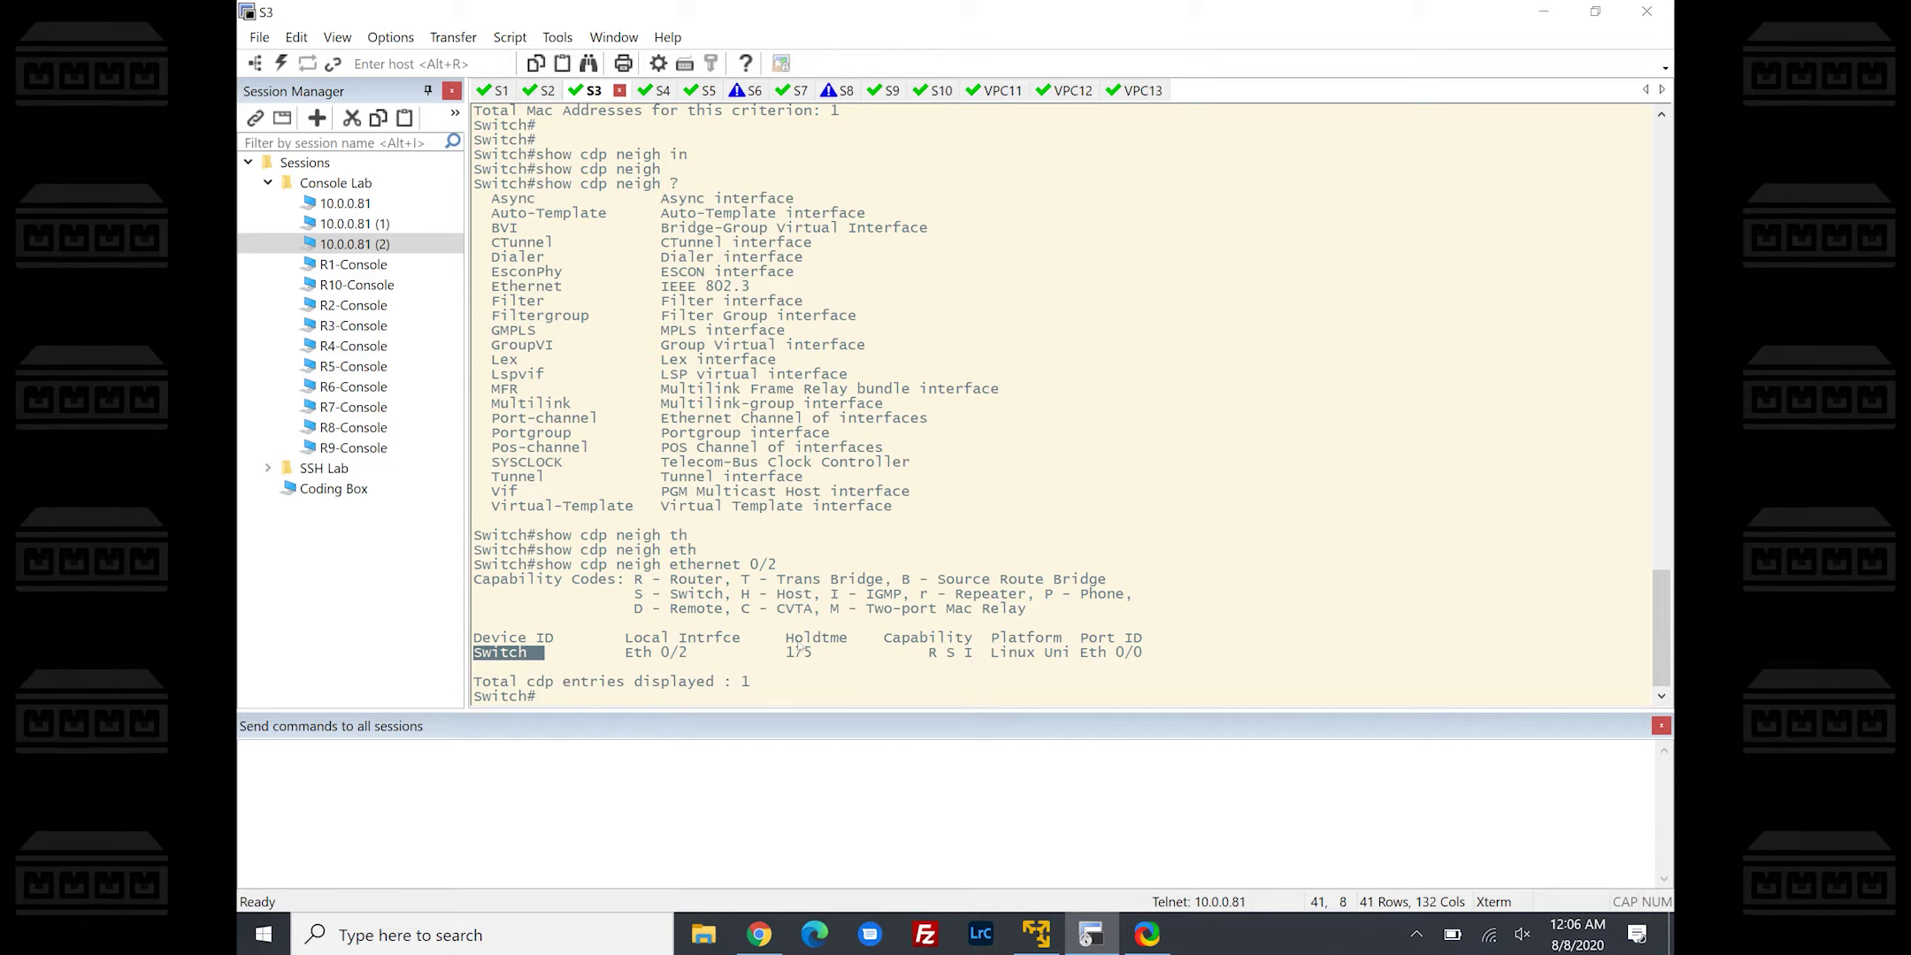
Rerun the command with 'detail' appended for the full Ethernet0/2 neighbour entry
{"action": "key", "text": "Up"}
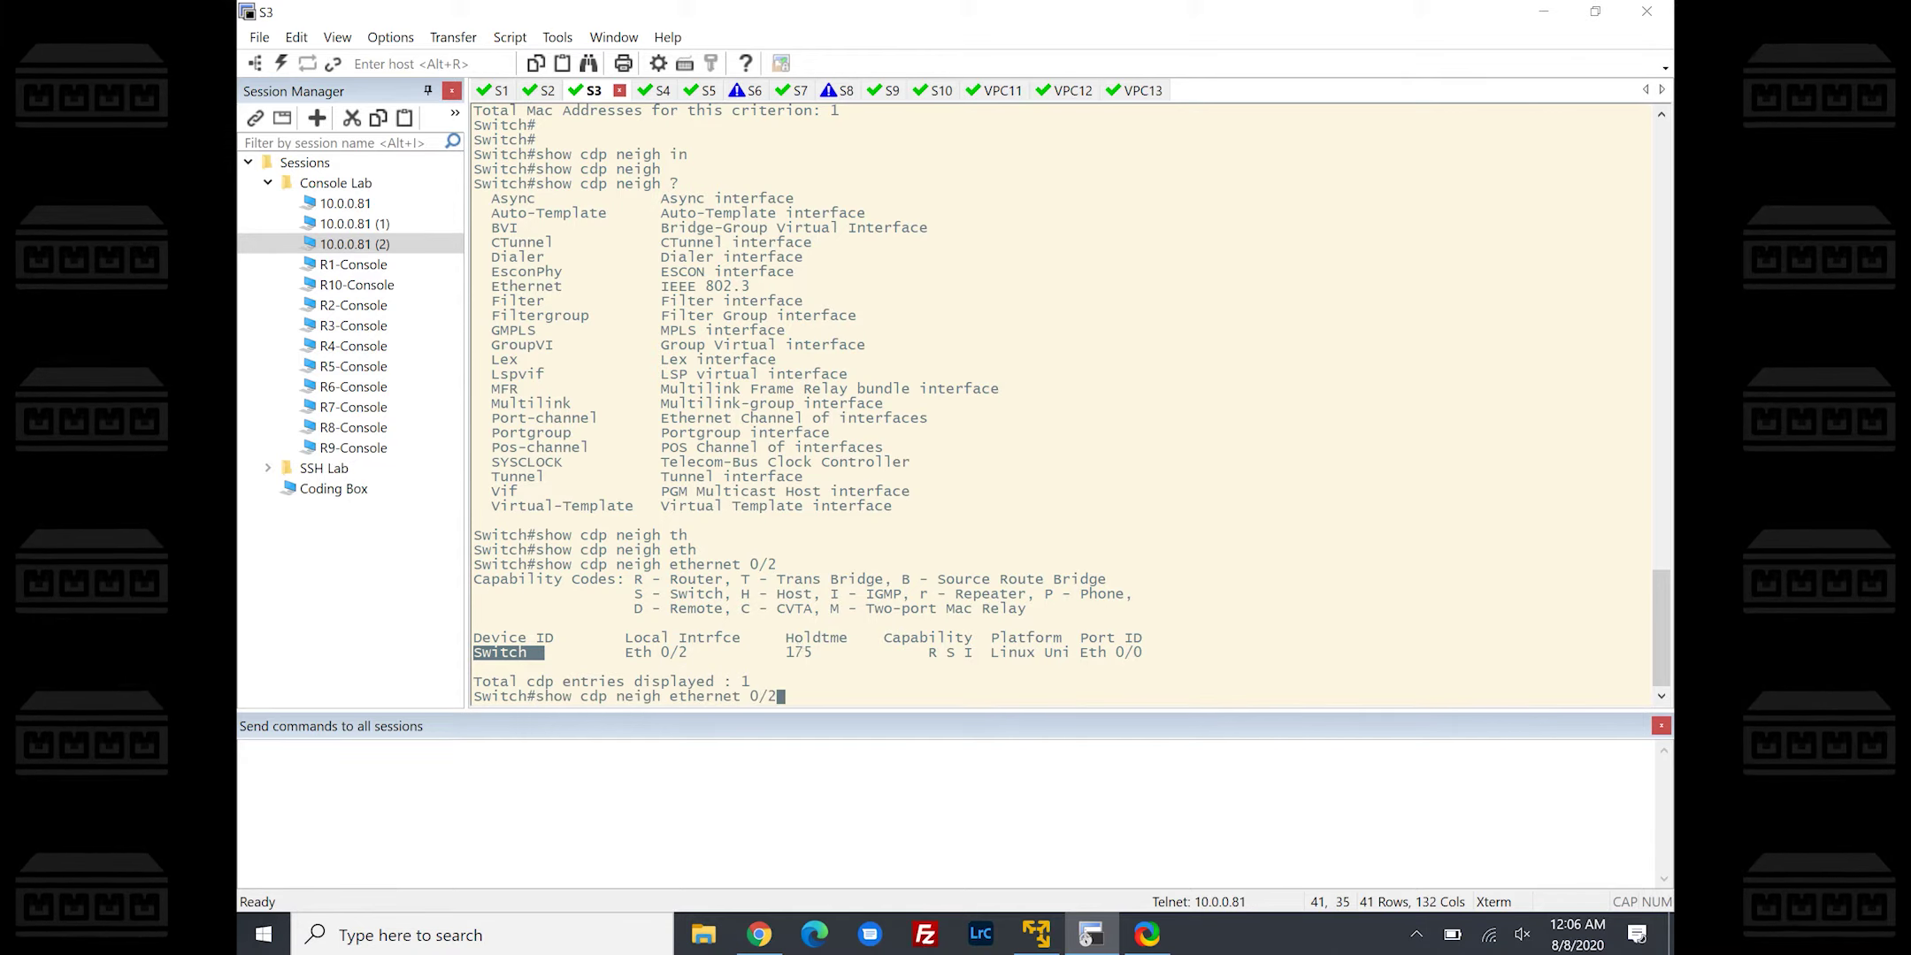
{"action": "type", "text": "det"}
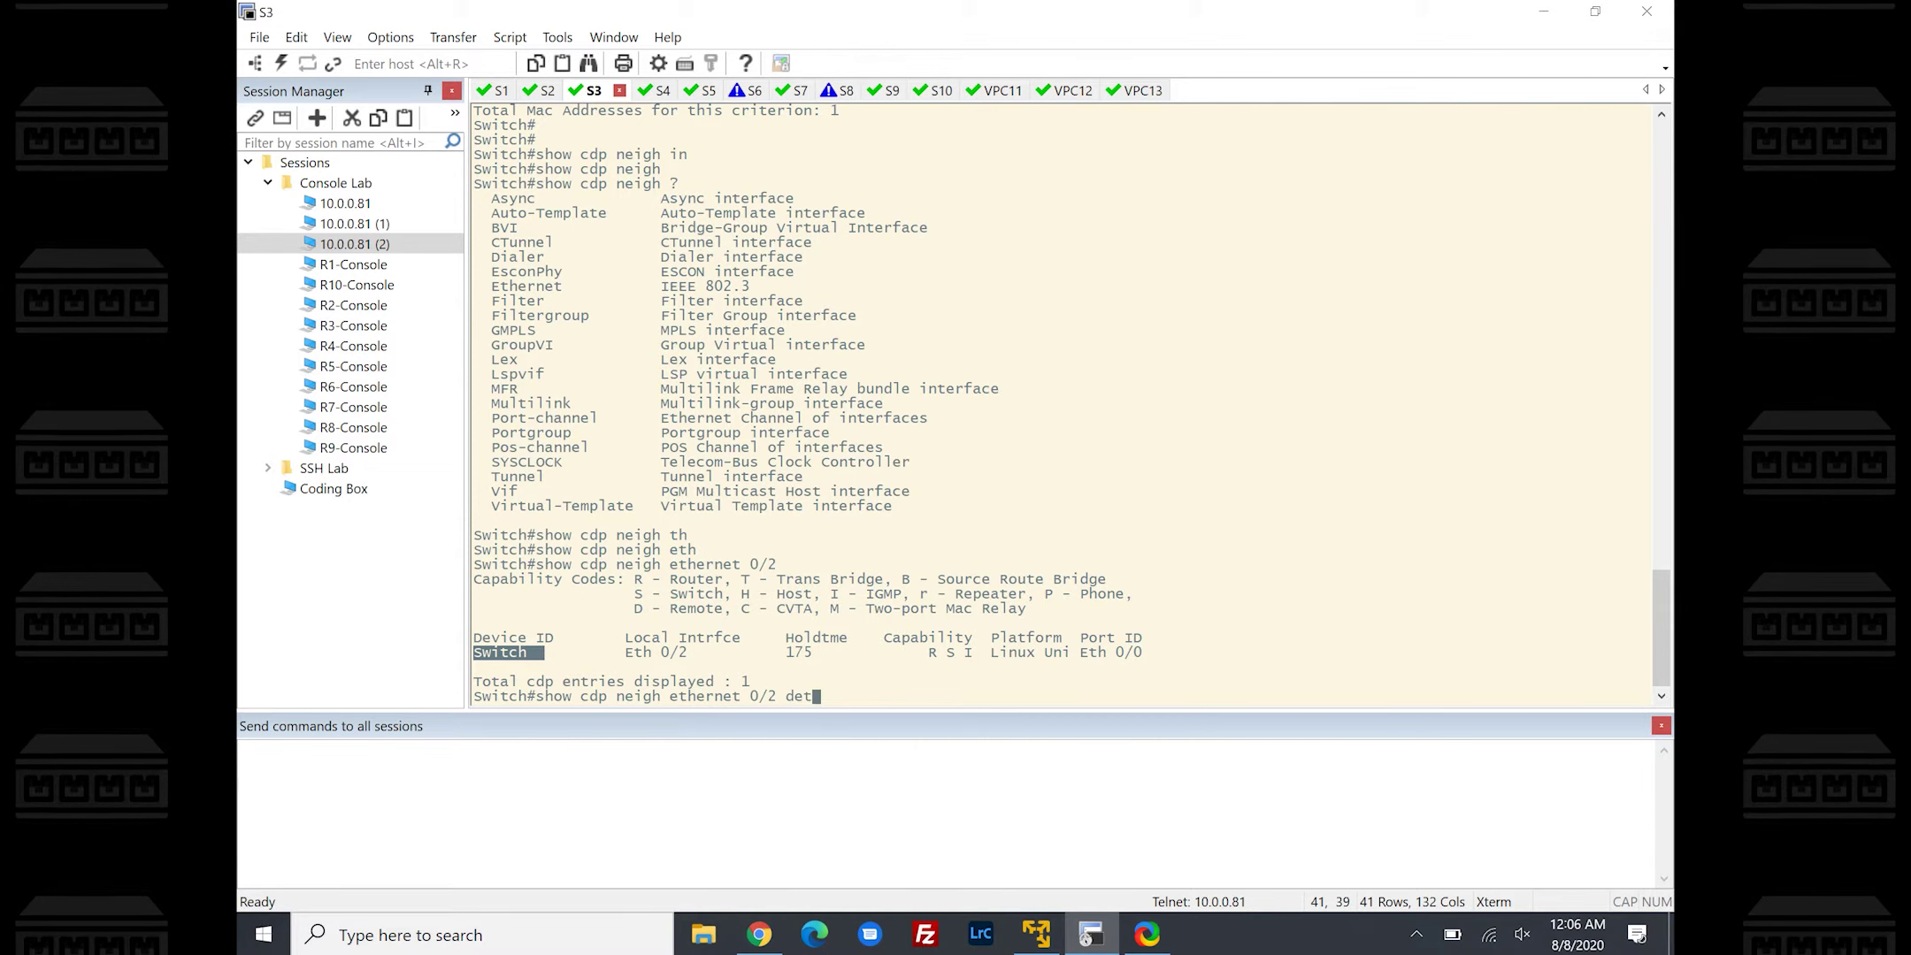
{"action": "type", "text": "ai"}
{"action": "key", "text": "Tab"}
{"action": "key", "text": "Return"}
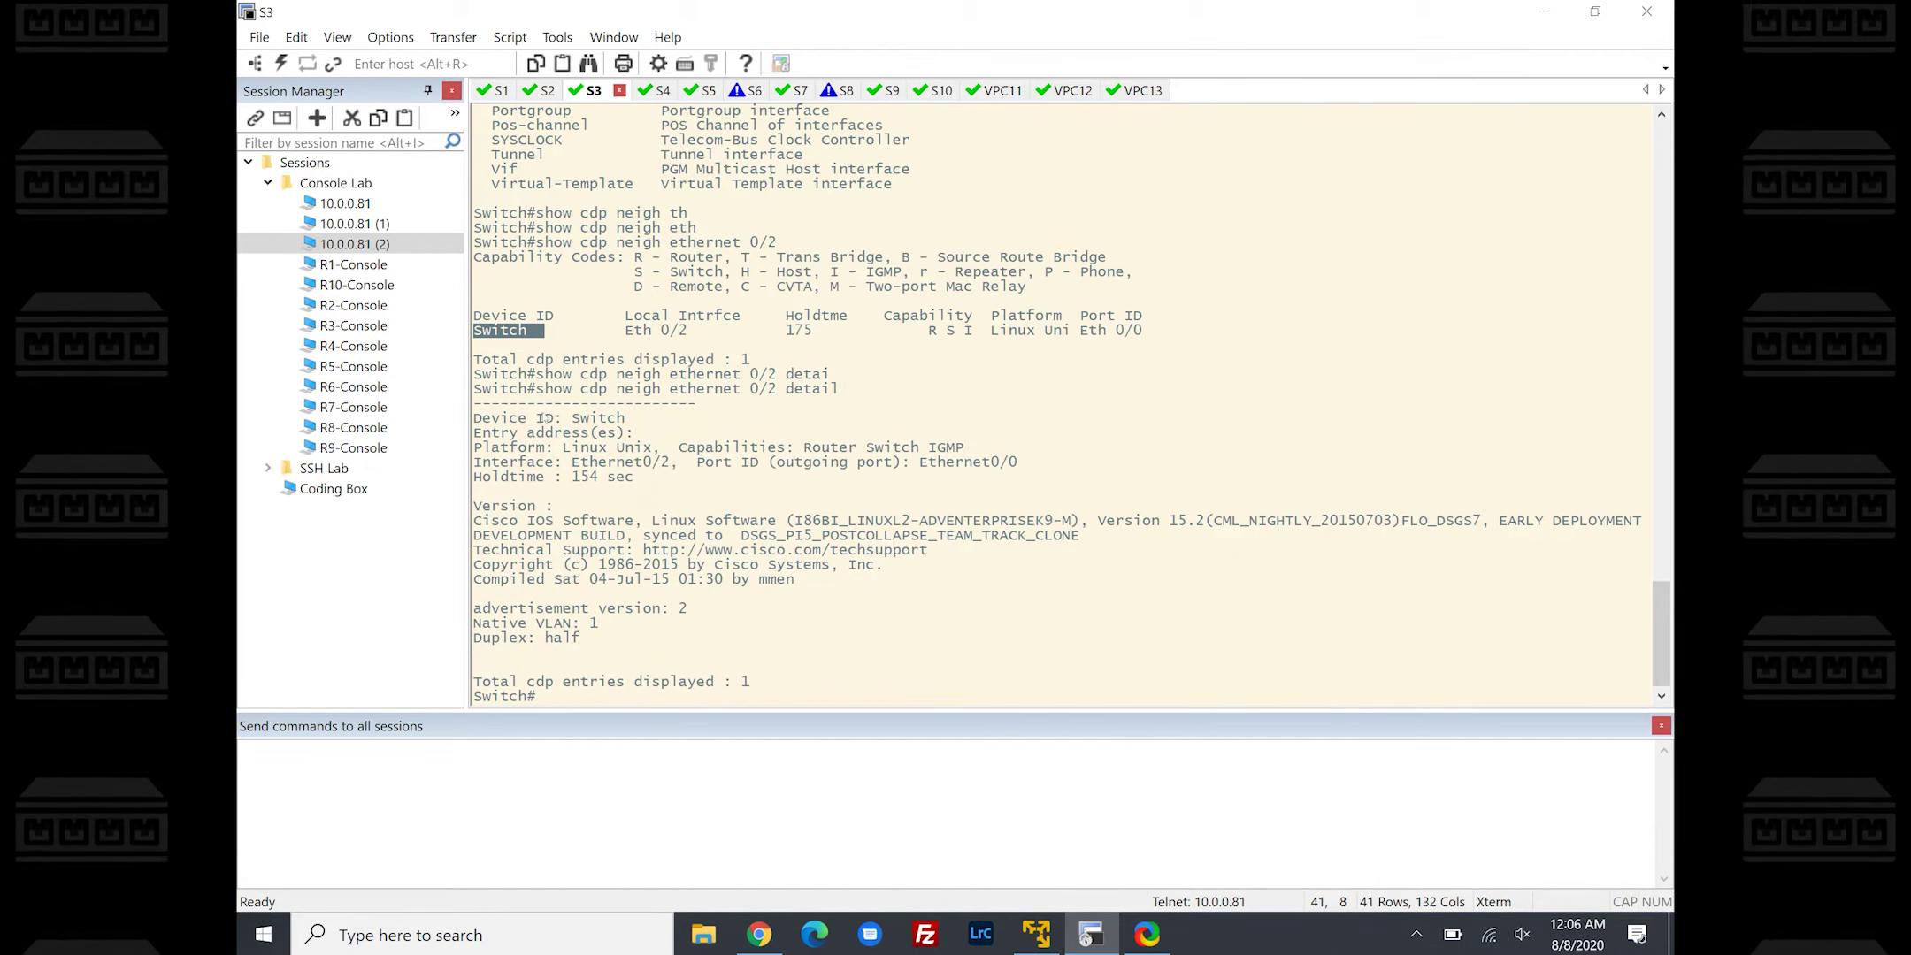
Highlight the neighbour's device, interface and version details, then switch to S1 with Alt+1
{"action": "left_click_drag", "start_coordinate": [474, 412], "coordinate": [650, 641]}
{"action": "left_click", "coordinate": [650, 626]}
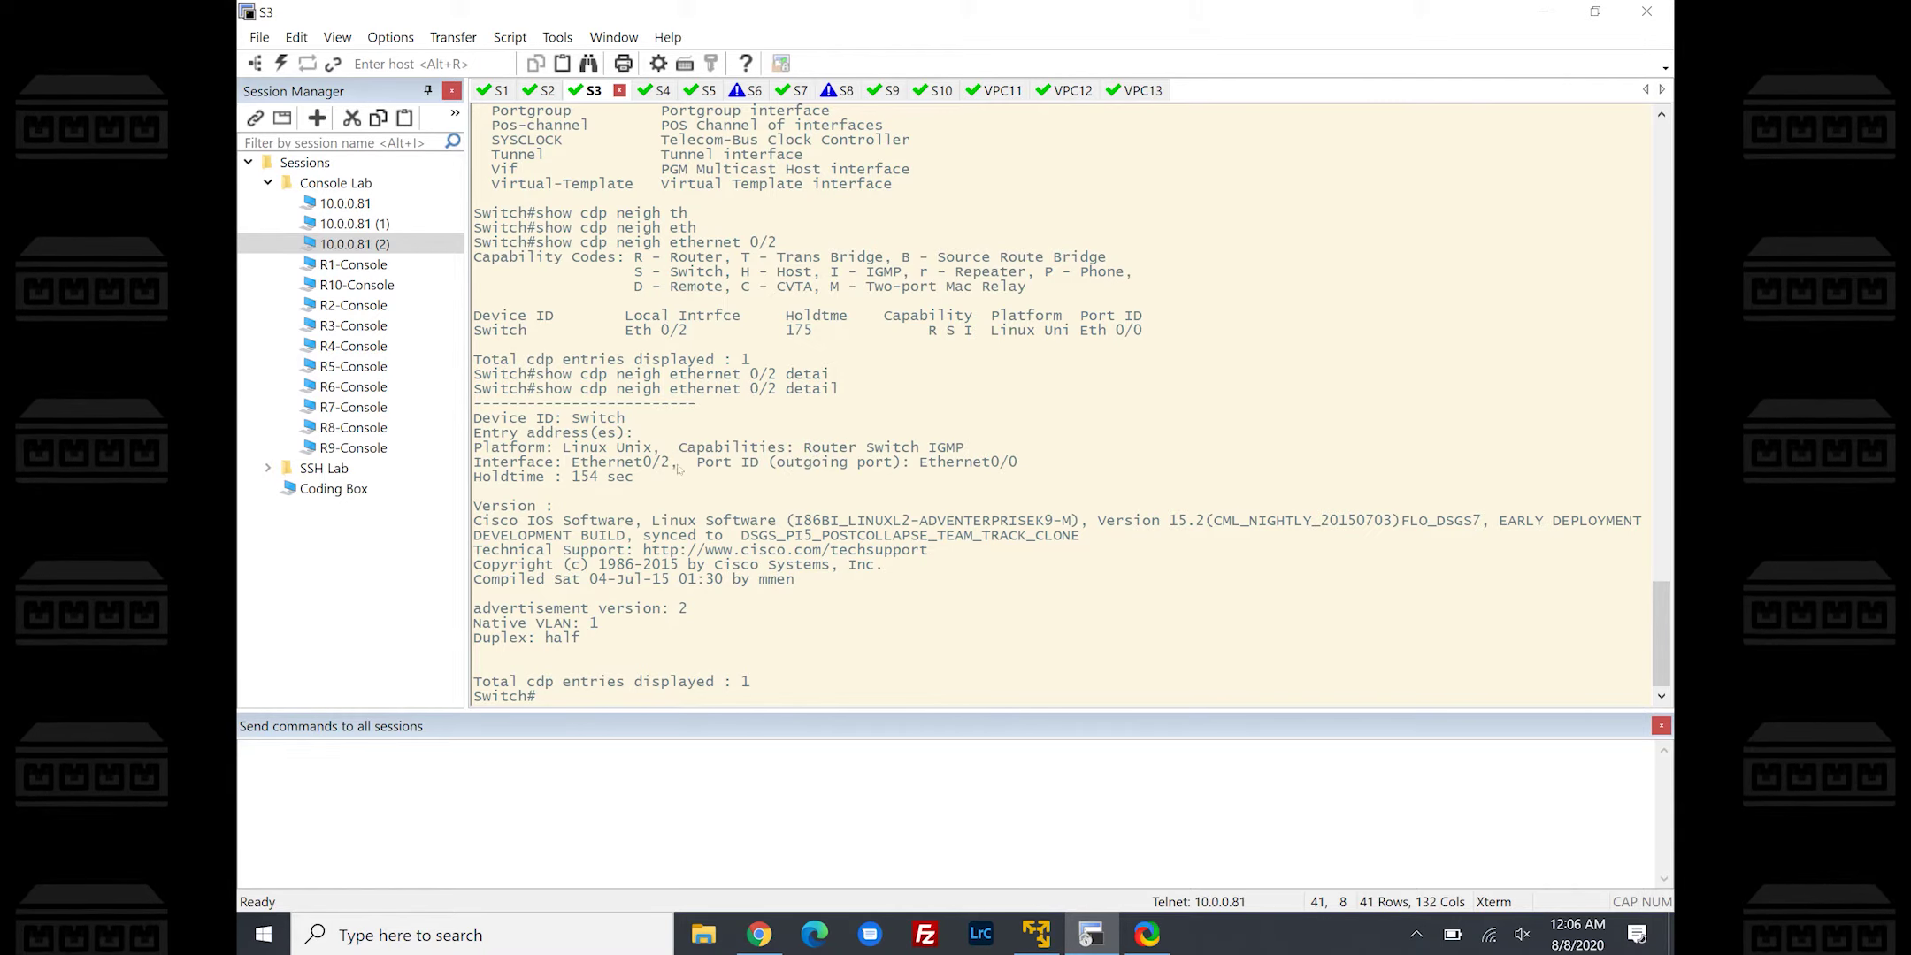
{"action": "left_click_drag", "start_coordinate": [627, 458], "coordinate": [619, 538]}
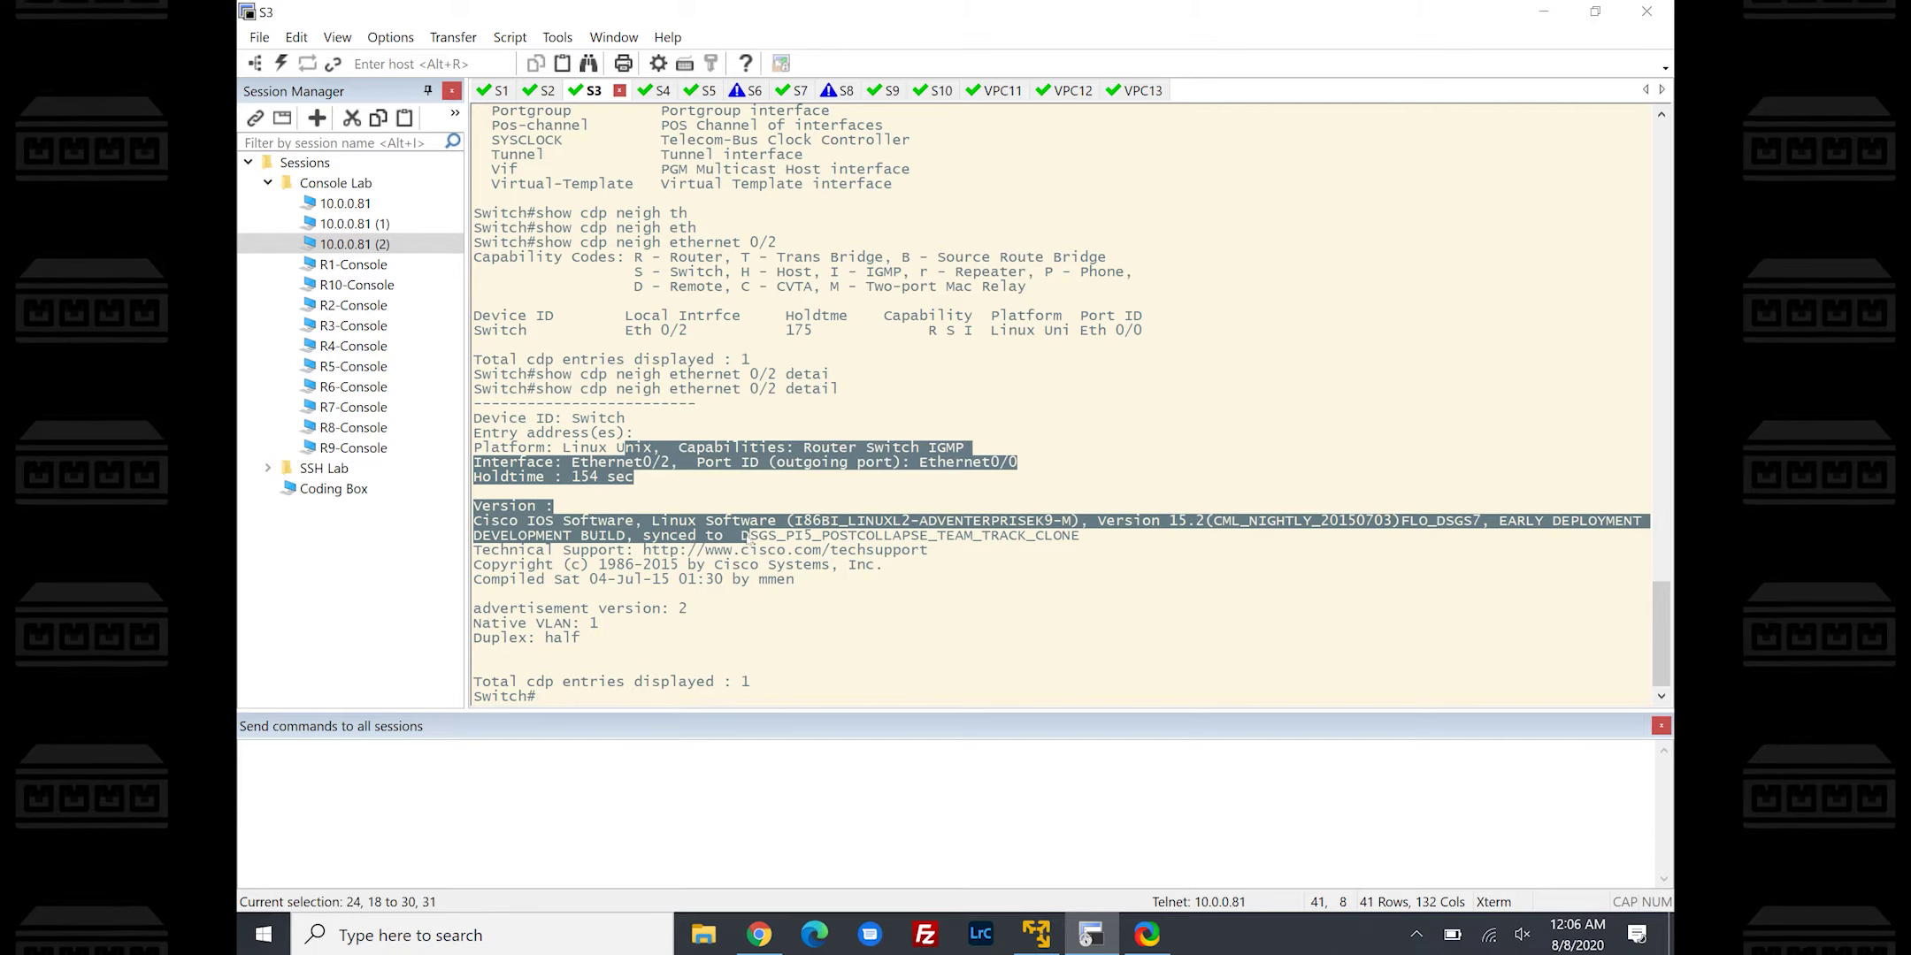
{"action": "left_click_drag", "start_coordinate": [555, 418], "coordinate": [658, 514]}
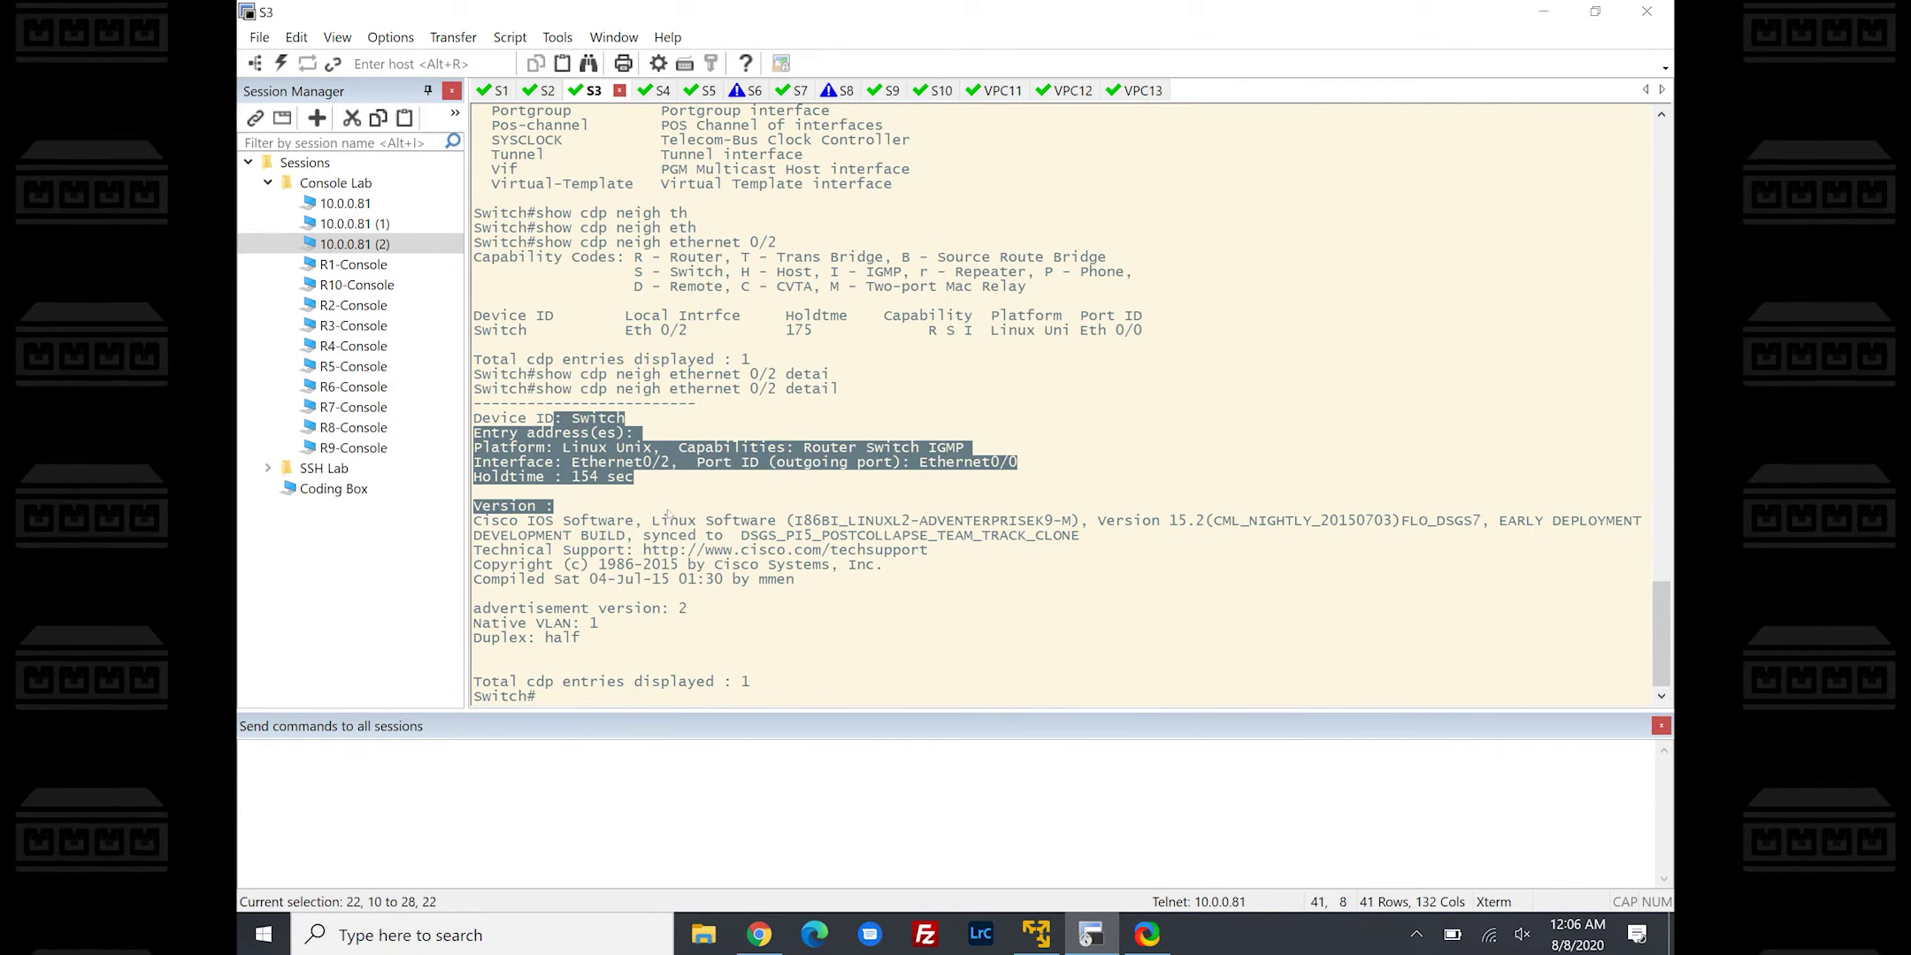
{"action": "left_click", "coordinate": [674, 500]}
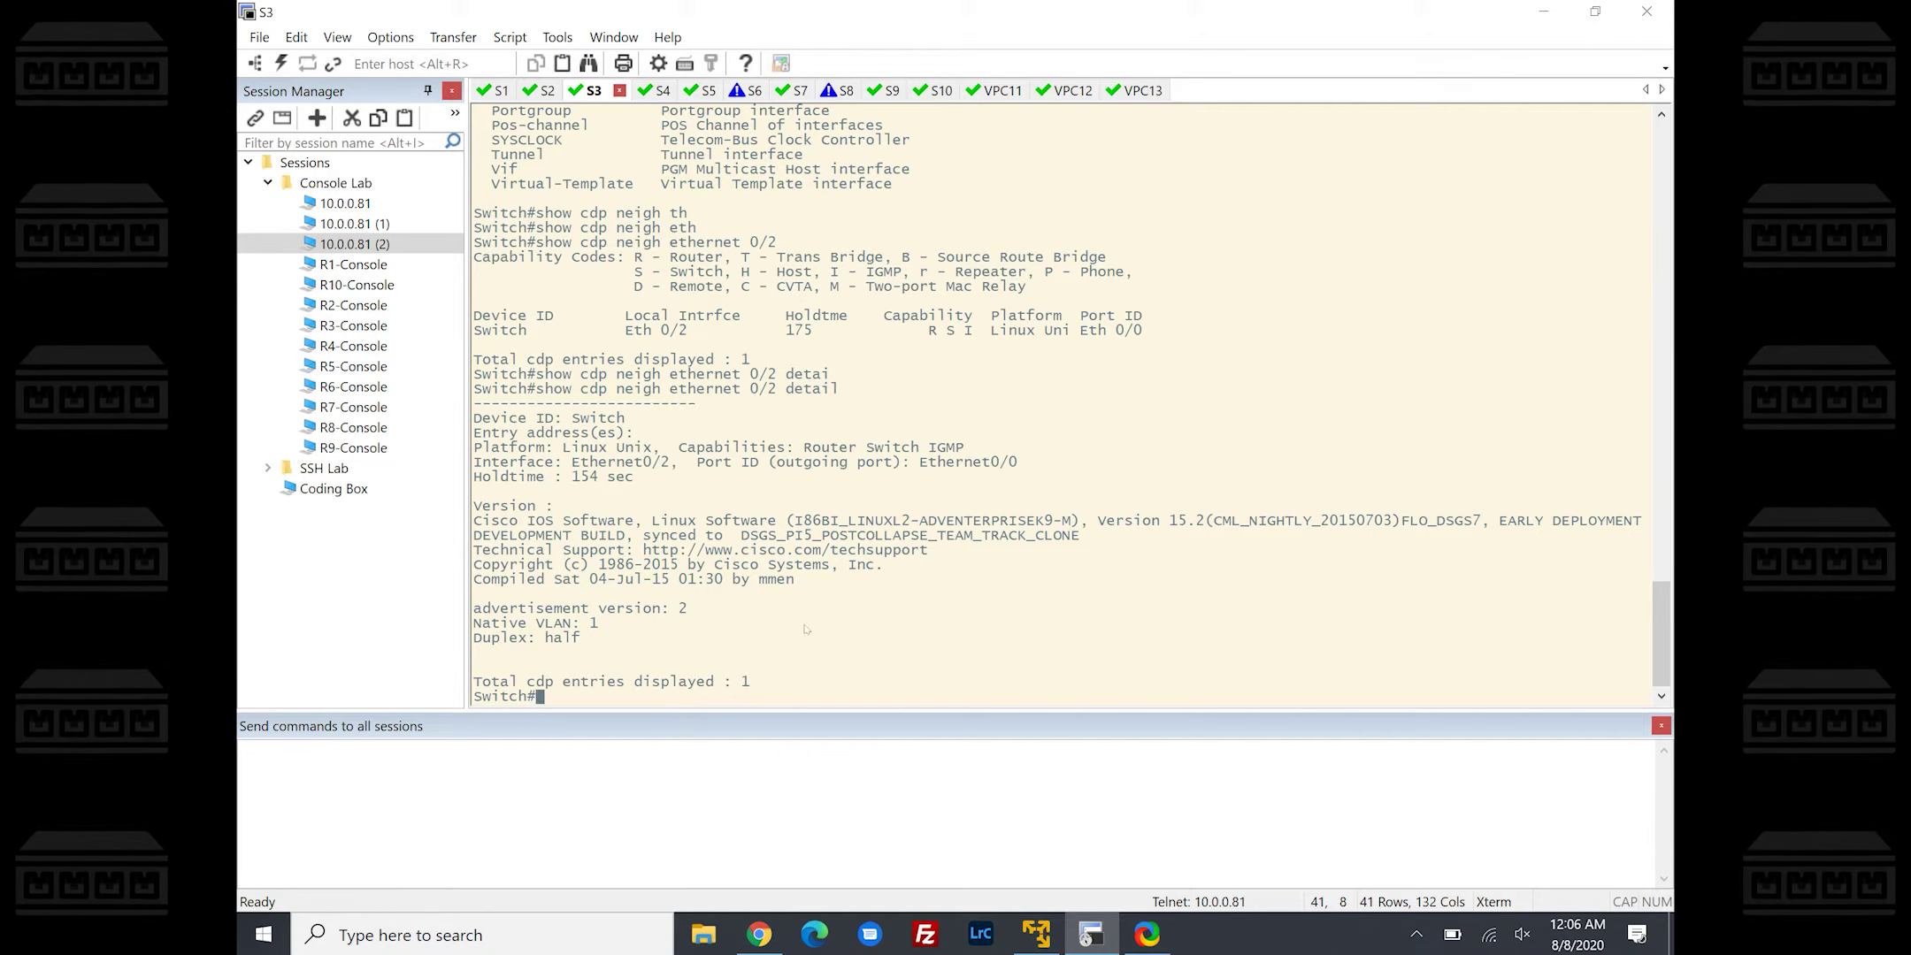
{"action": "left_click_drag", "start_coordinate": [474, 416], "coordinate": [664, 550]}
{"action": "left_click", "coordinate": [805, 464]}
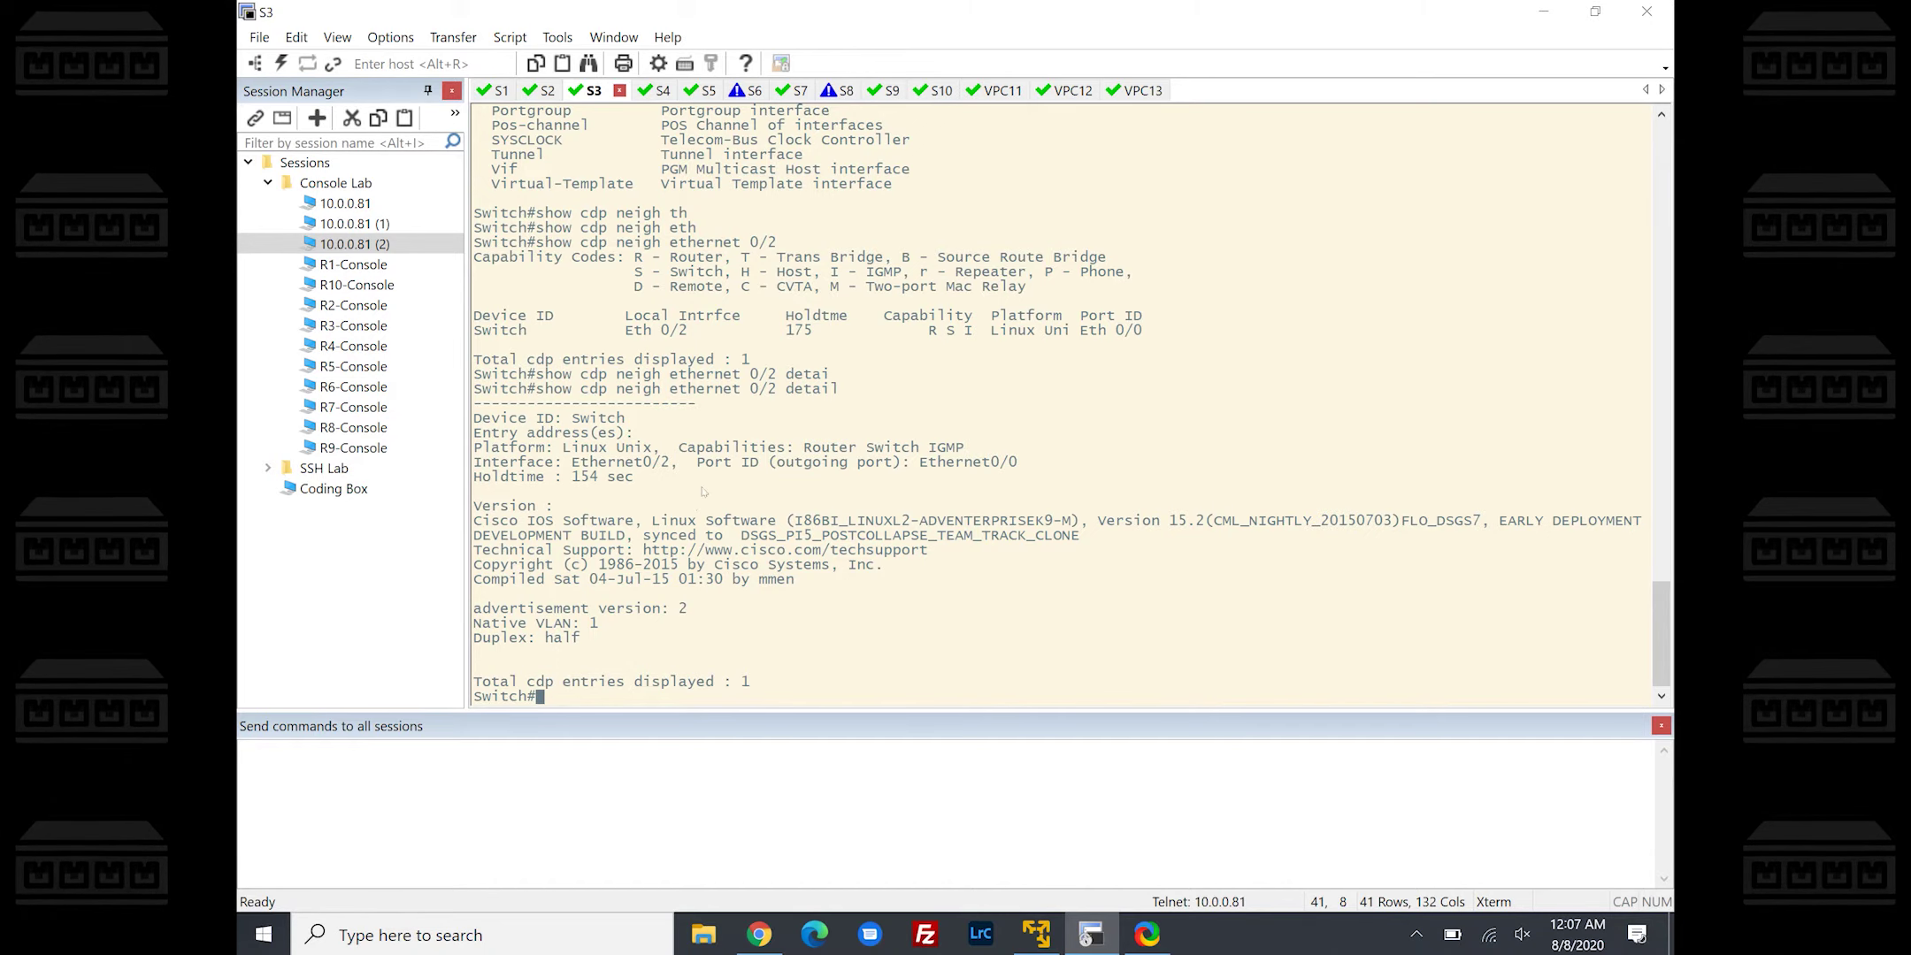
{"action": "key", "text": "alt+1"}
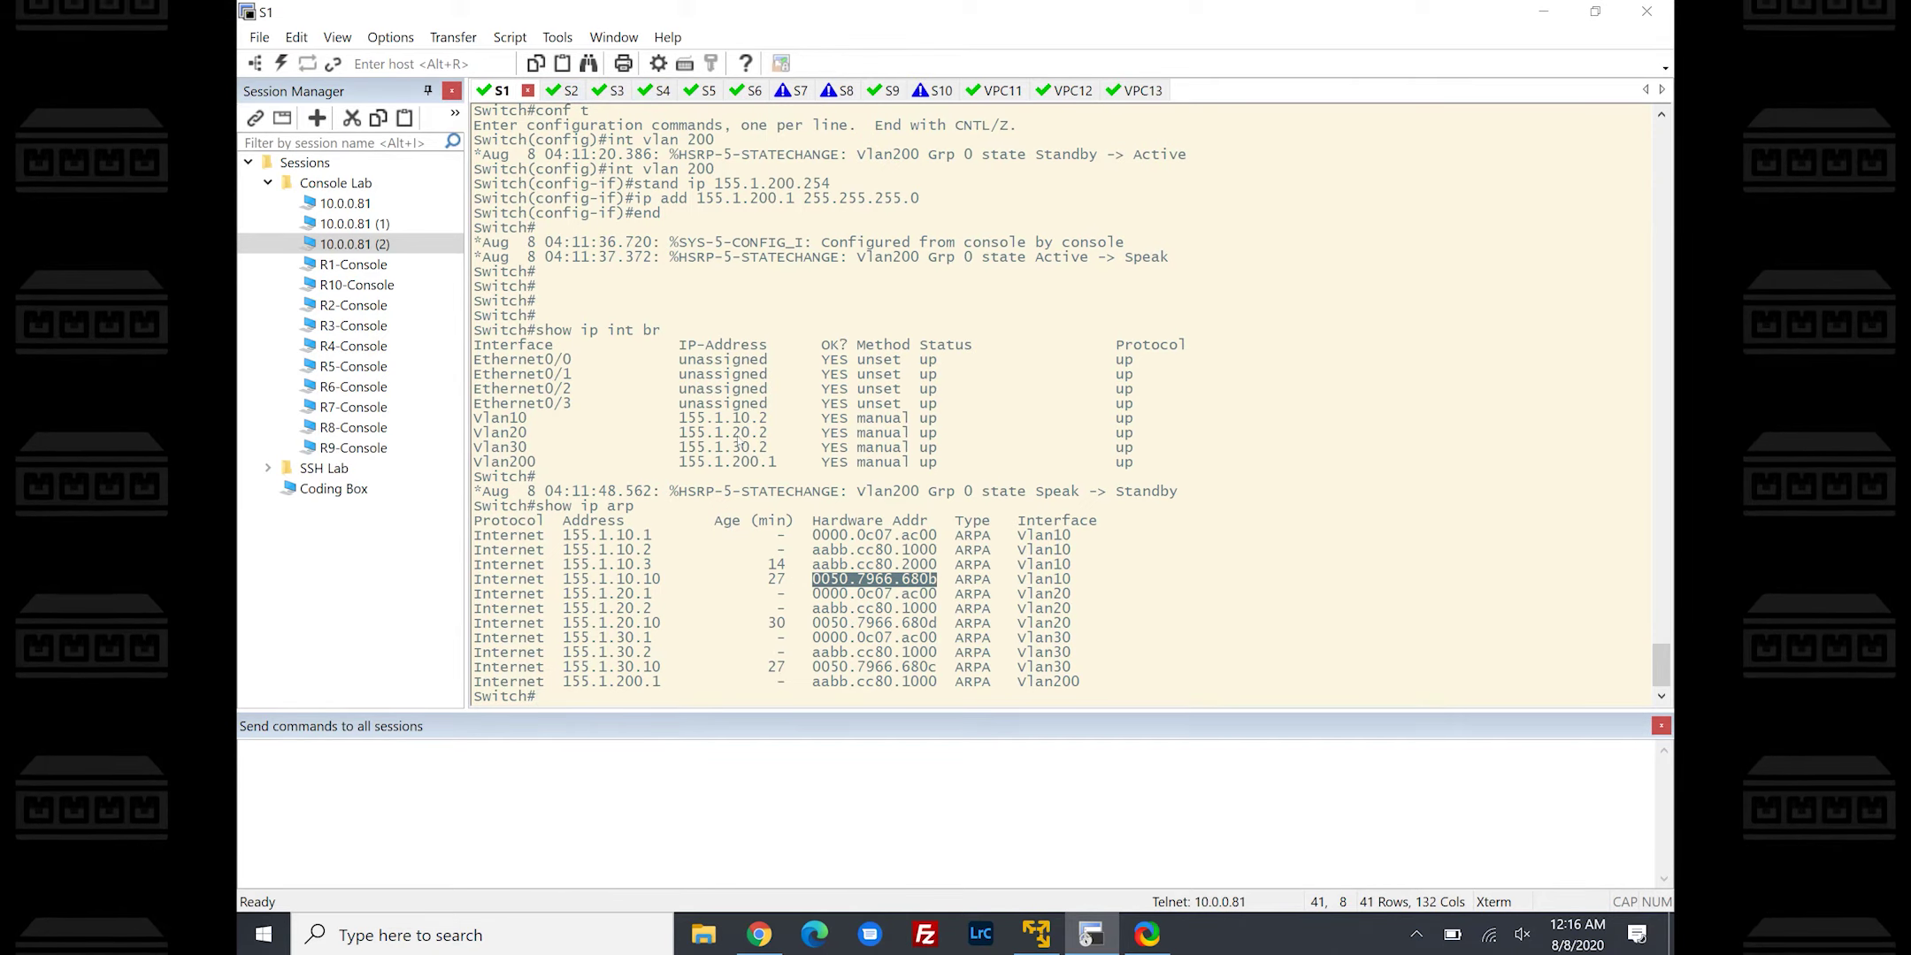
On S1, run 'show mac address-table address 0050.7966.680b' with the pasted MAC, twice
{"action": "type", "text": "show mac add"}
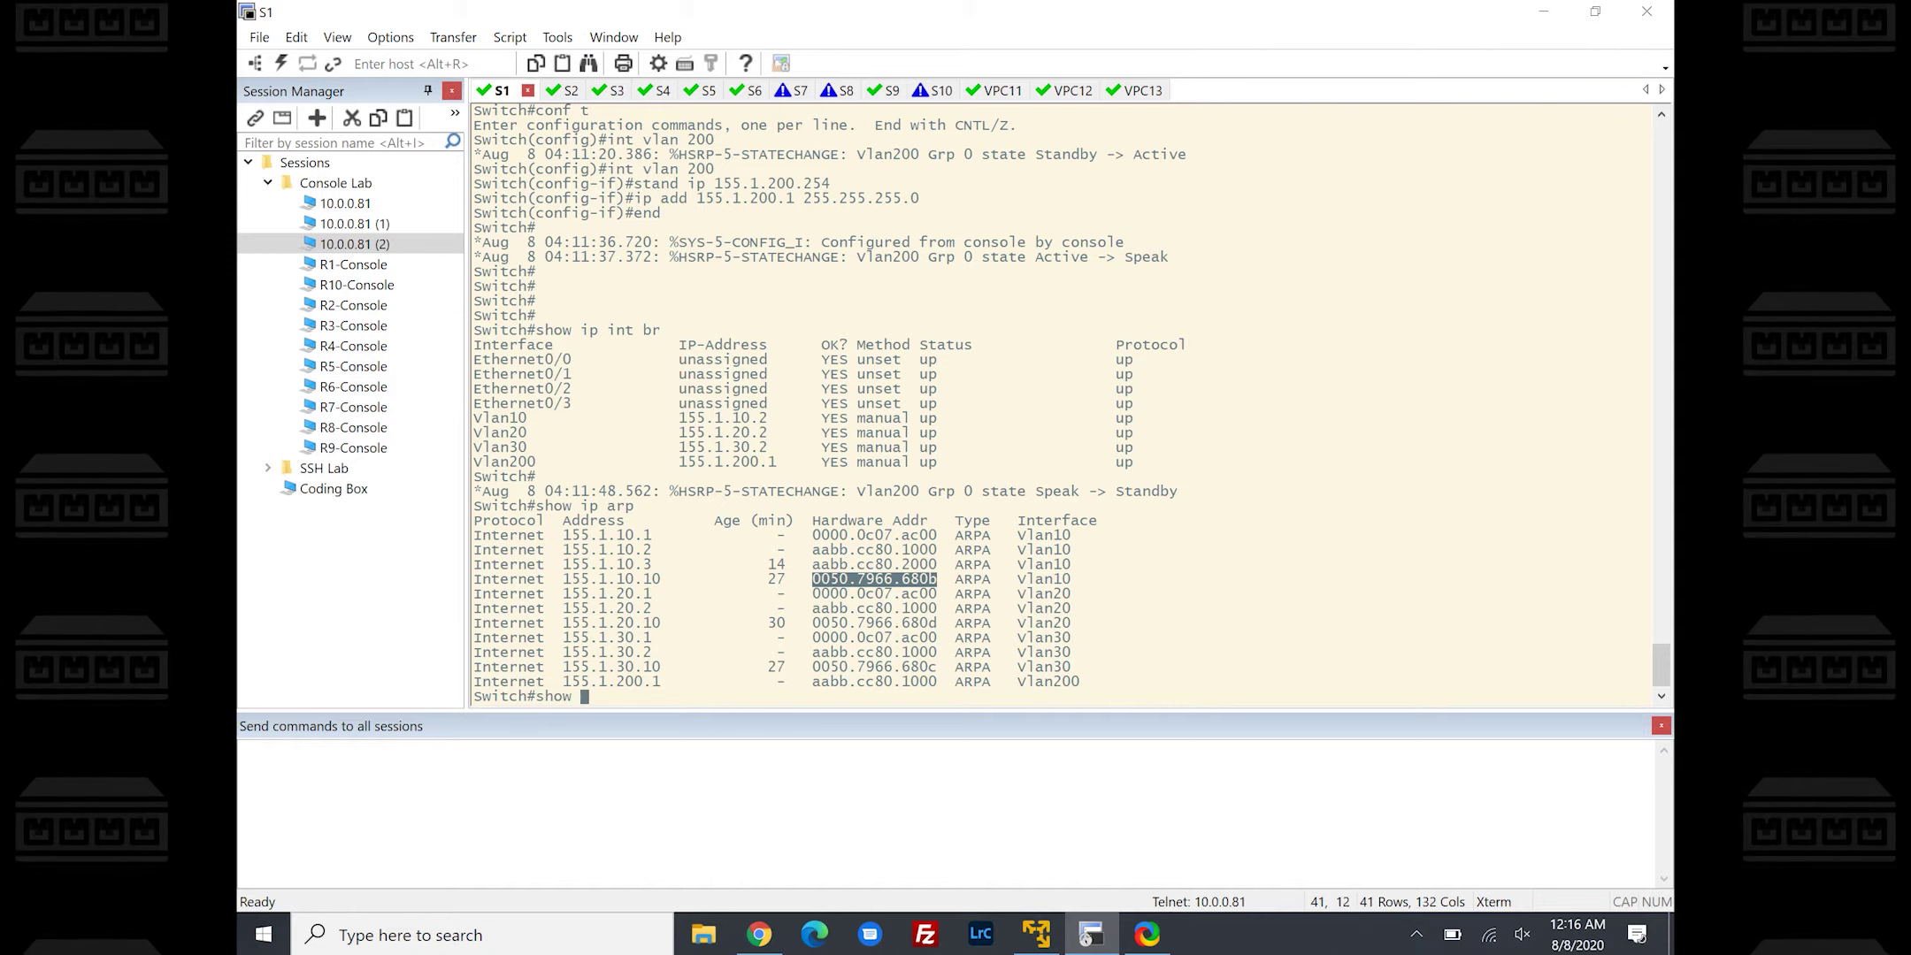
{"action": "key", "text": "Tab"}
{"action": "type", "text": "add"}
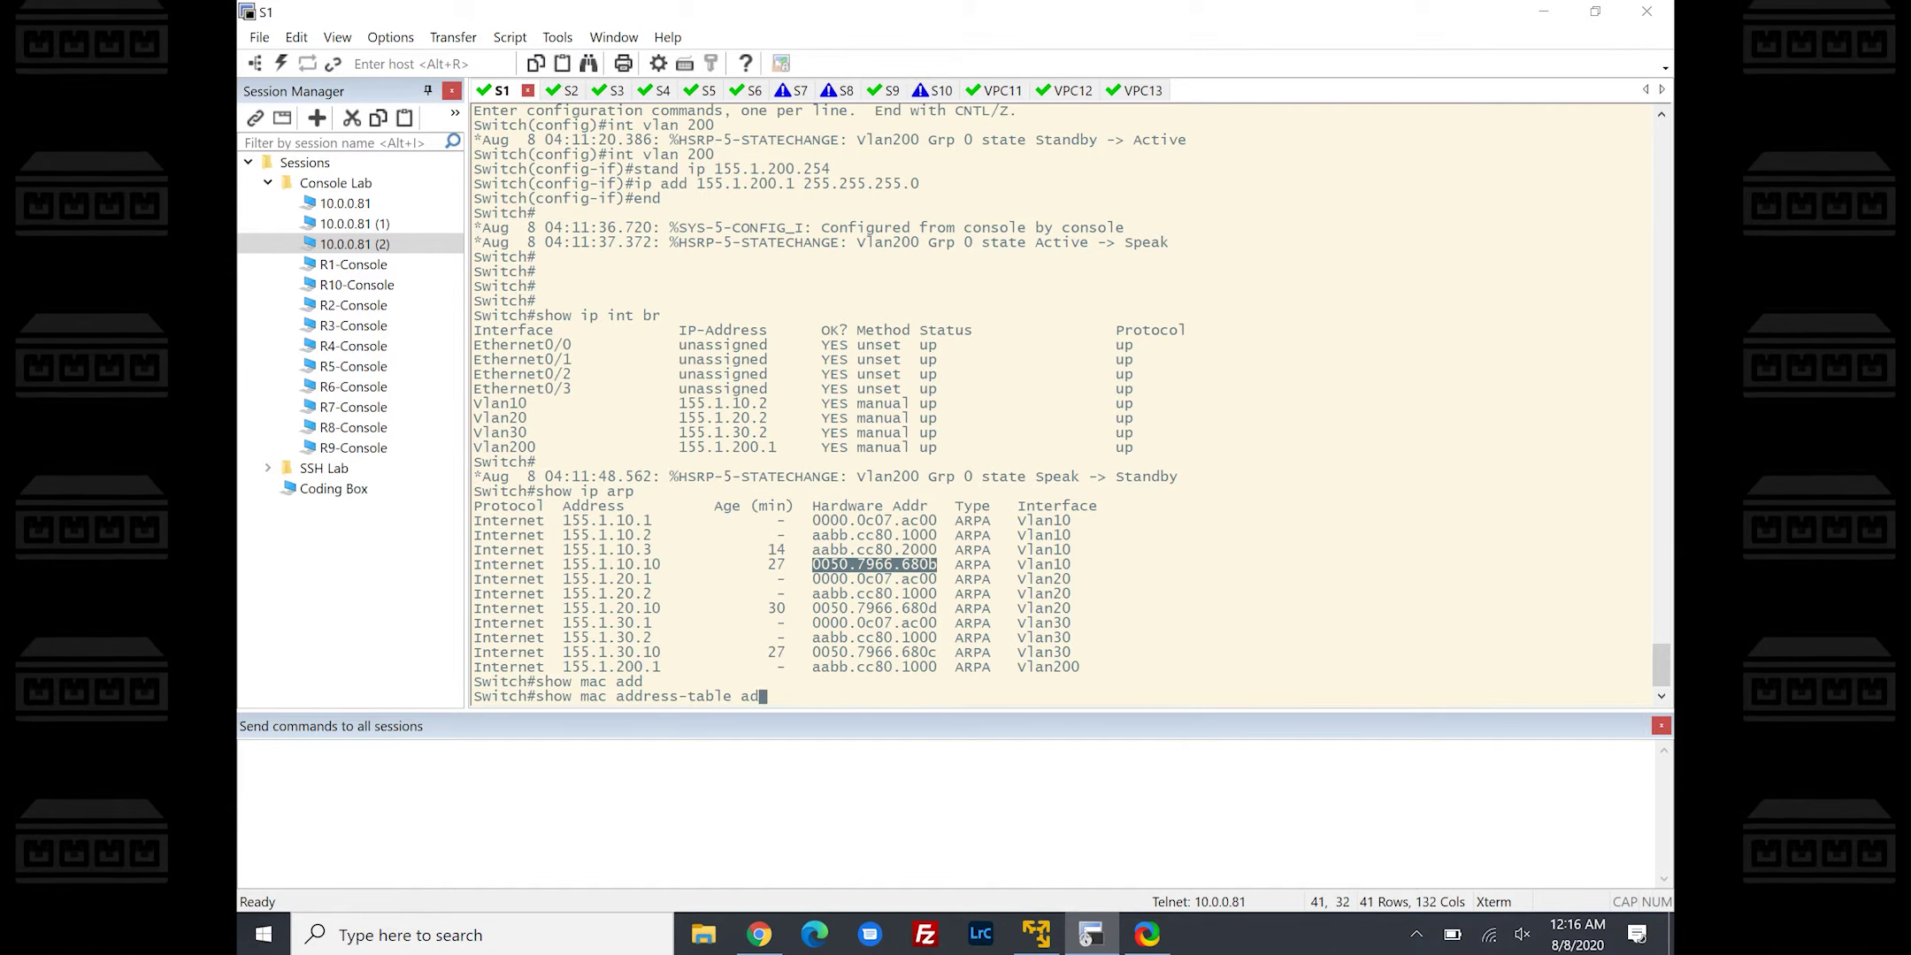
{"action": "type", "text": "0050.7966.680b"}
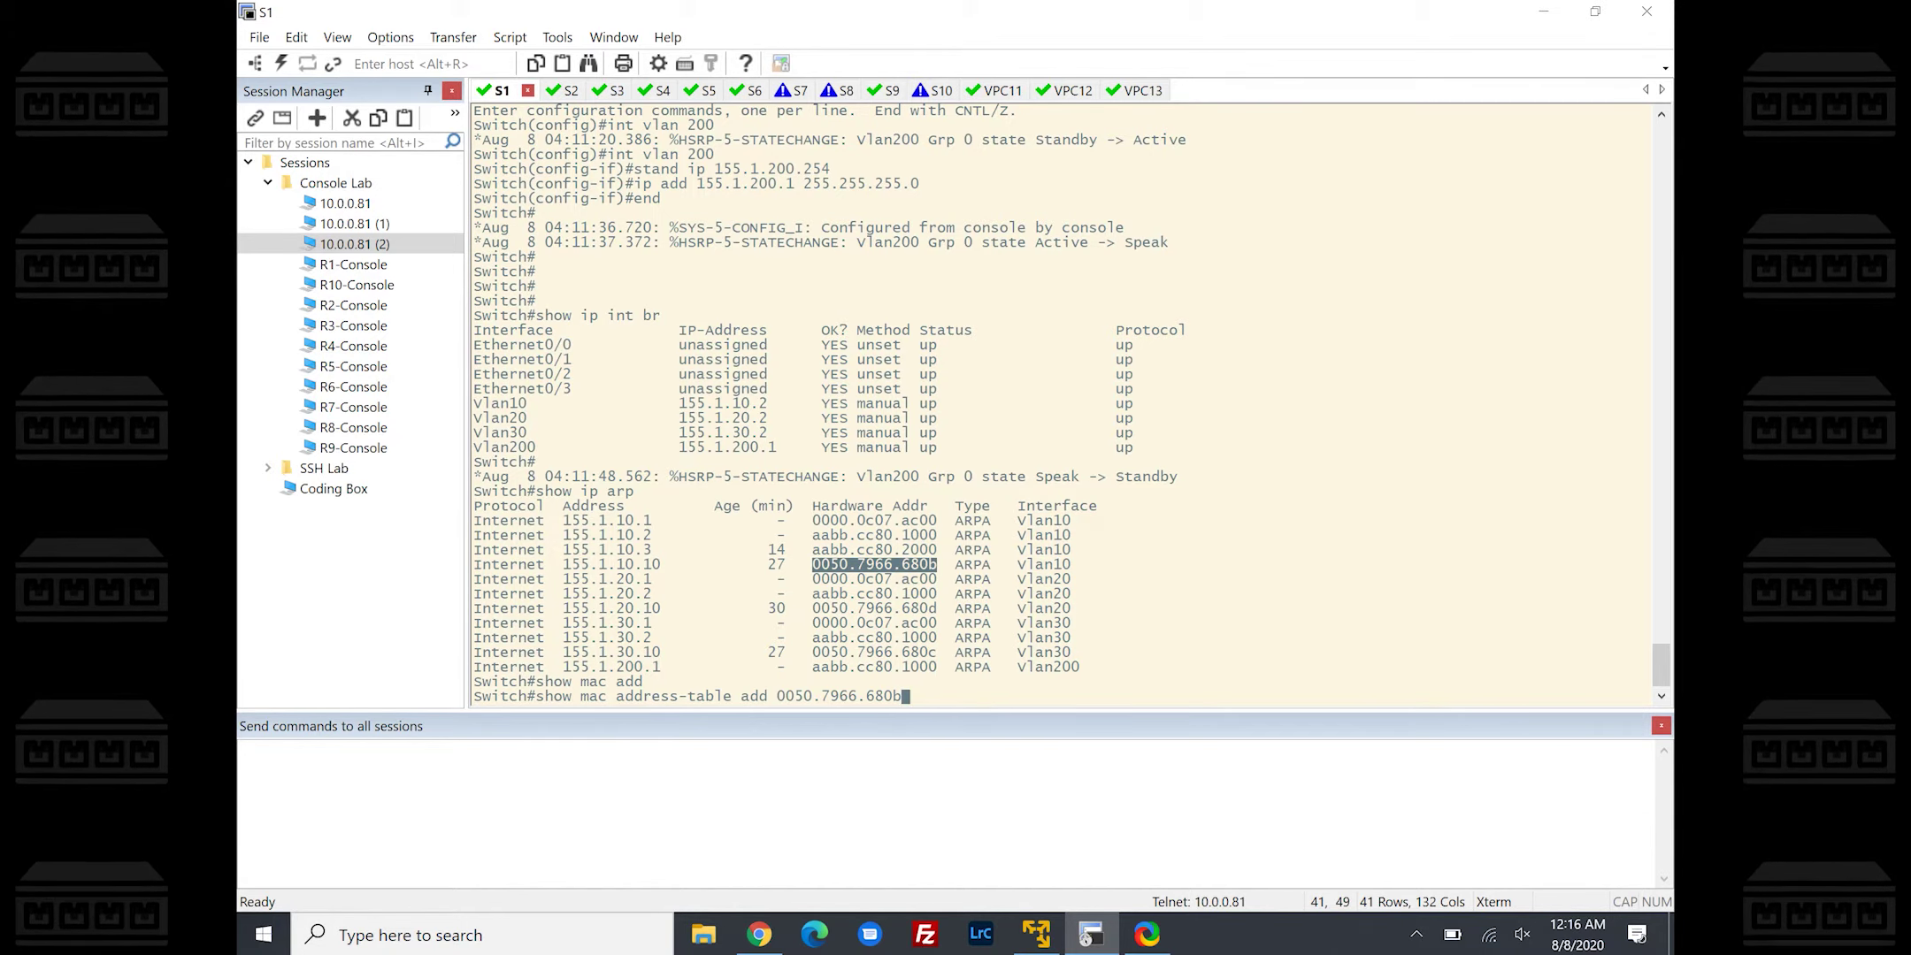
{"action": "key", "text": "Return"}
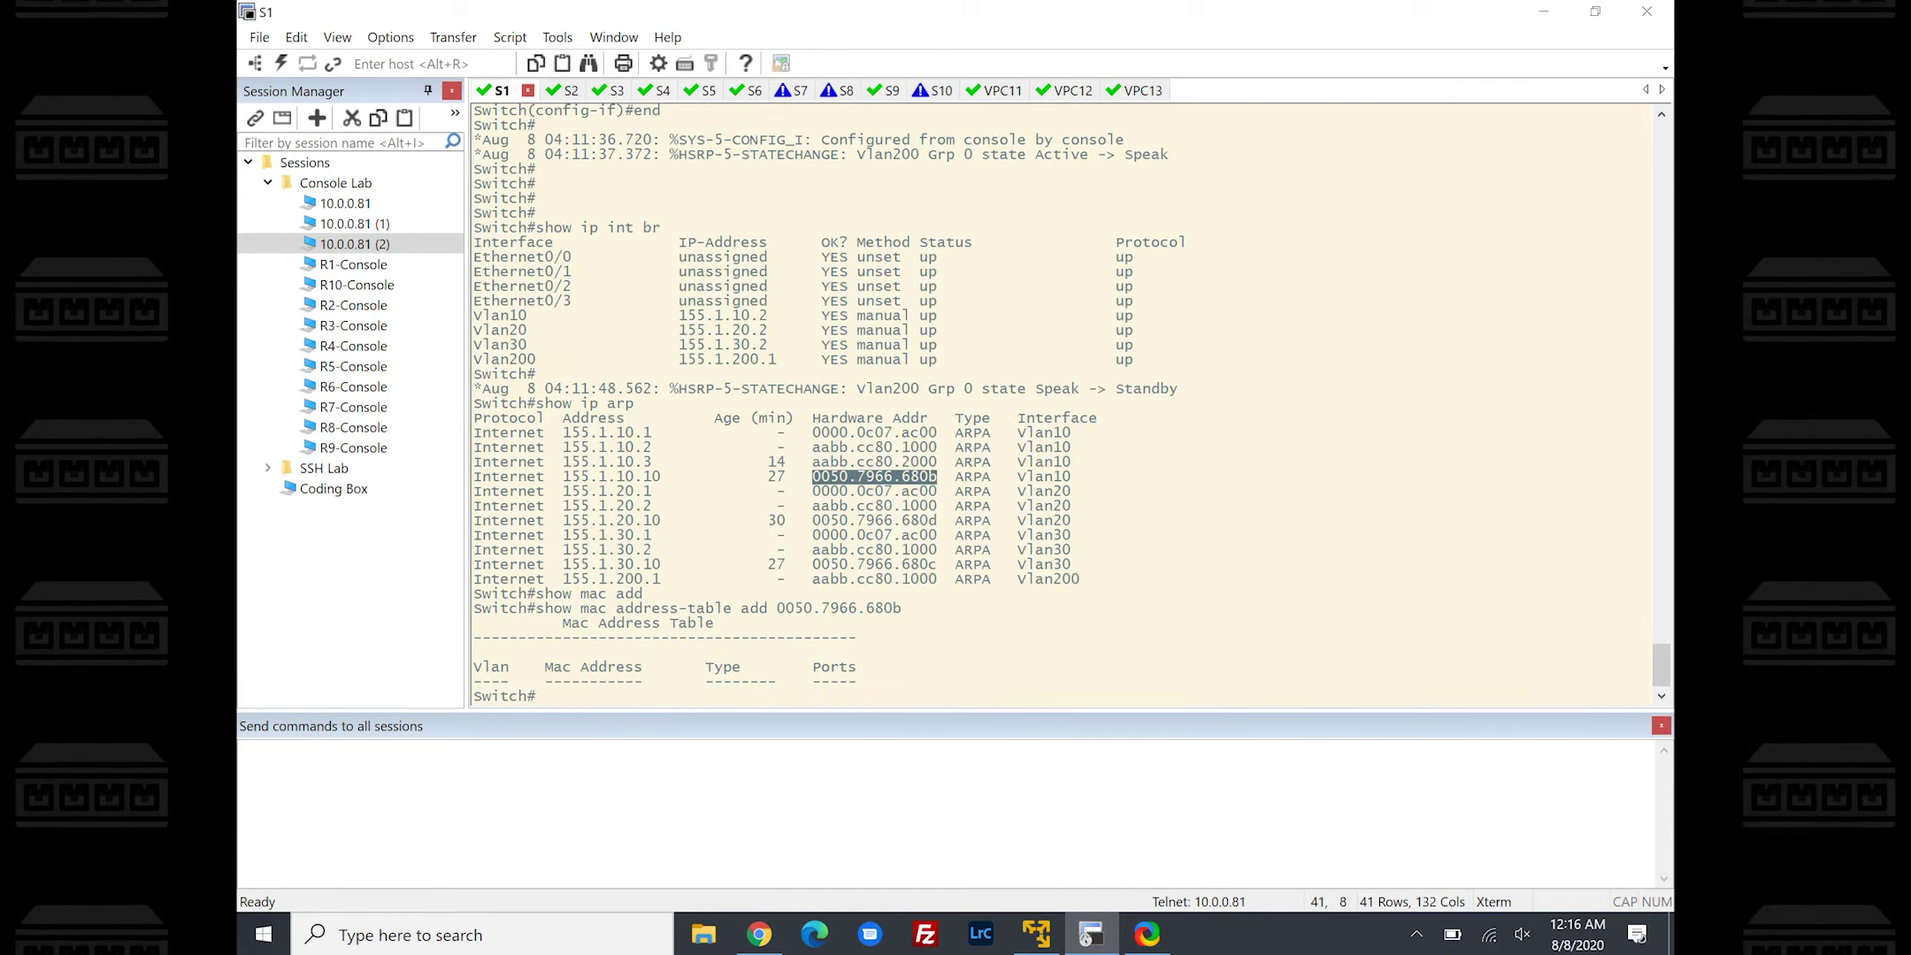
{"action": "key", "text": "Return"}
{"action": "key", "text": "Return"}
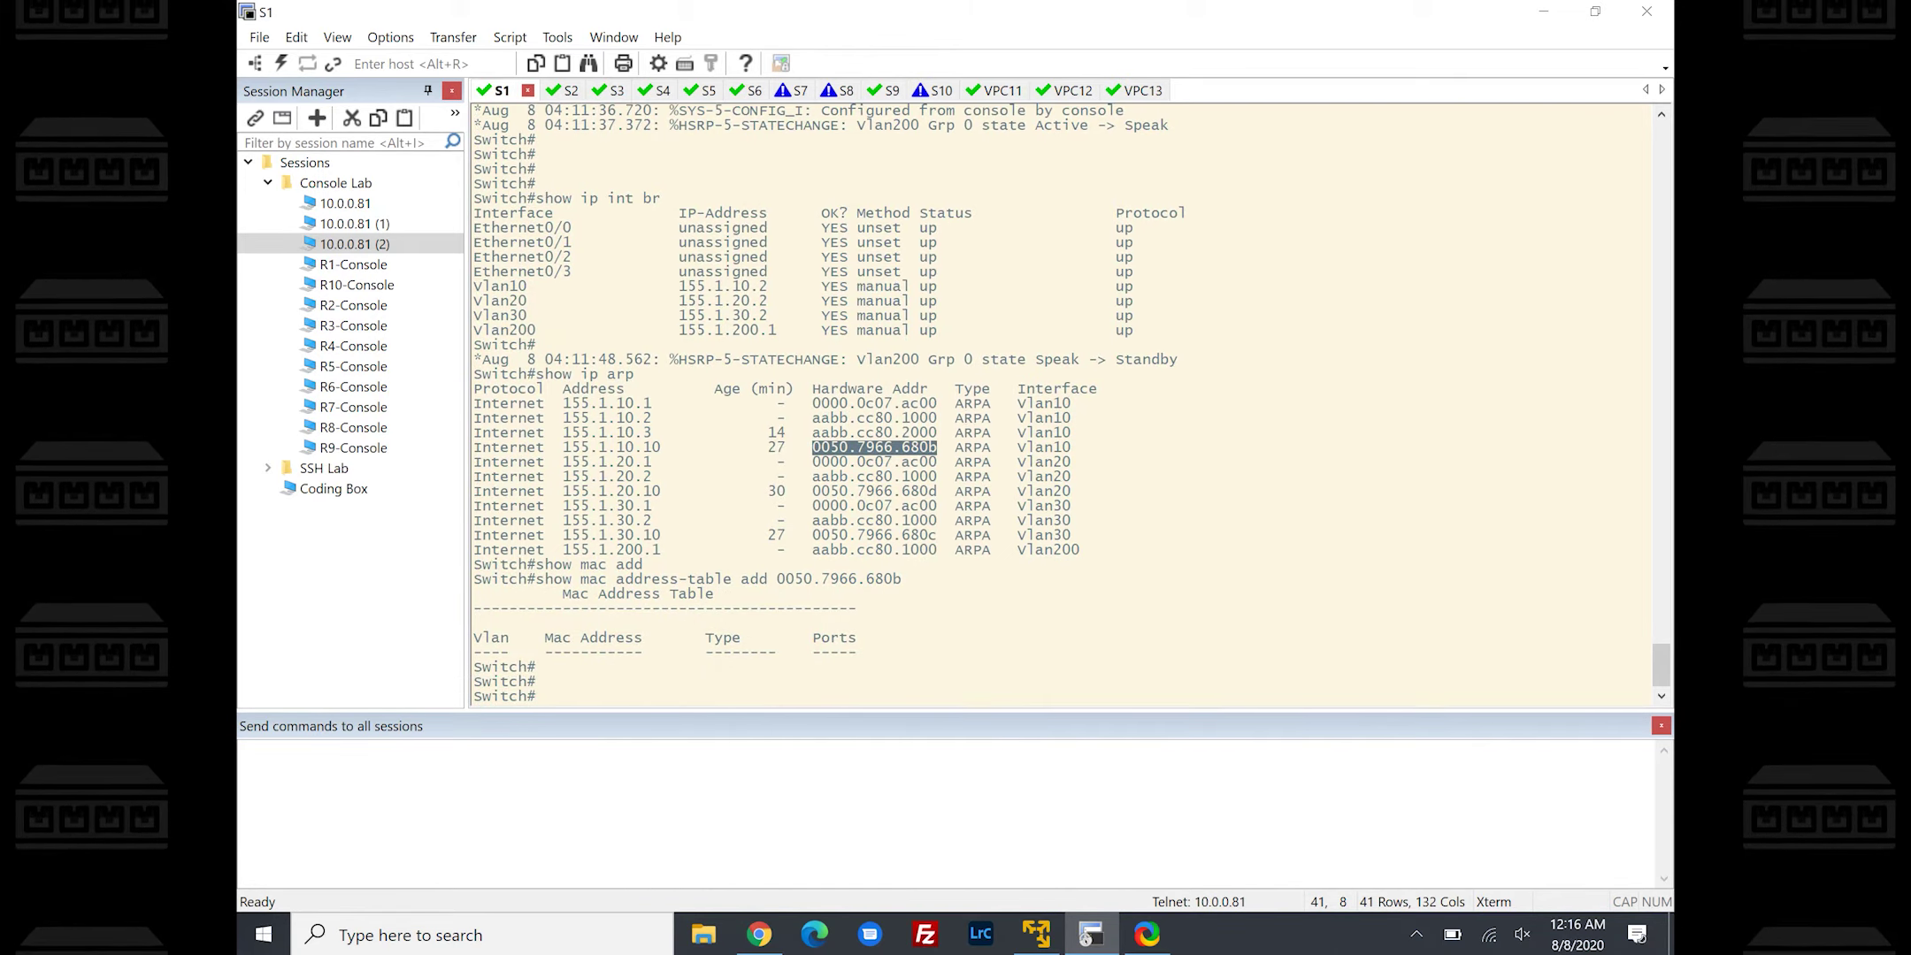
{"action": "key", "text": "Up"}
{"action": "key", "text": "Return"}
Ping 155.1.10.10 and rerun the MAC lookup, now showing port Et0/1
{"action": "type", "text": "ping"}
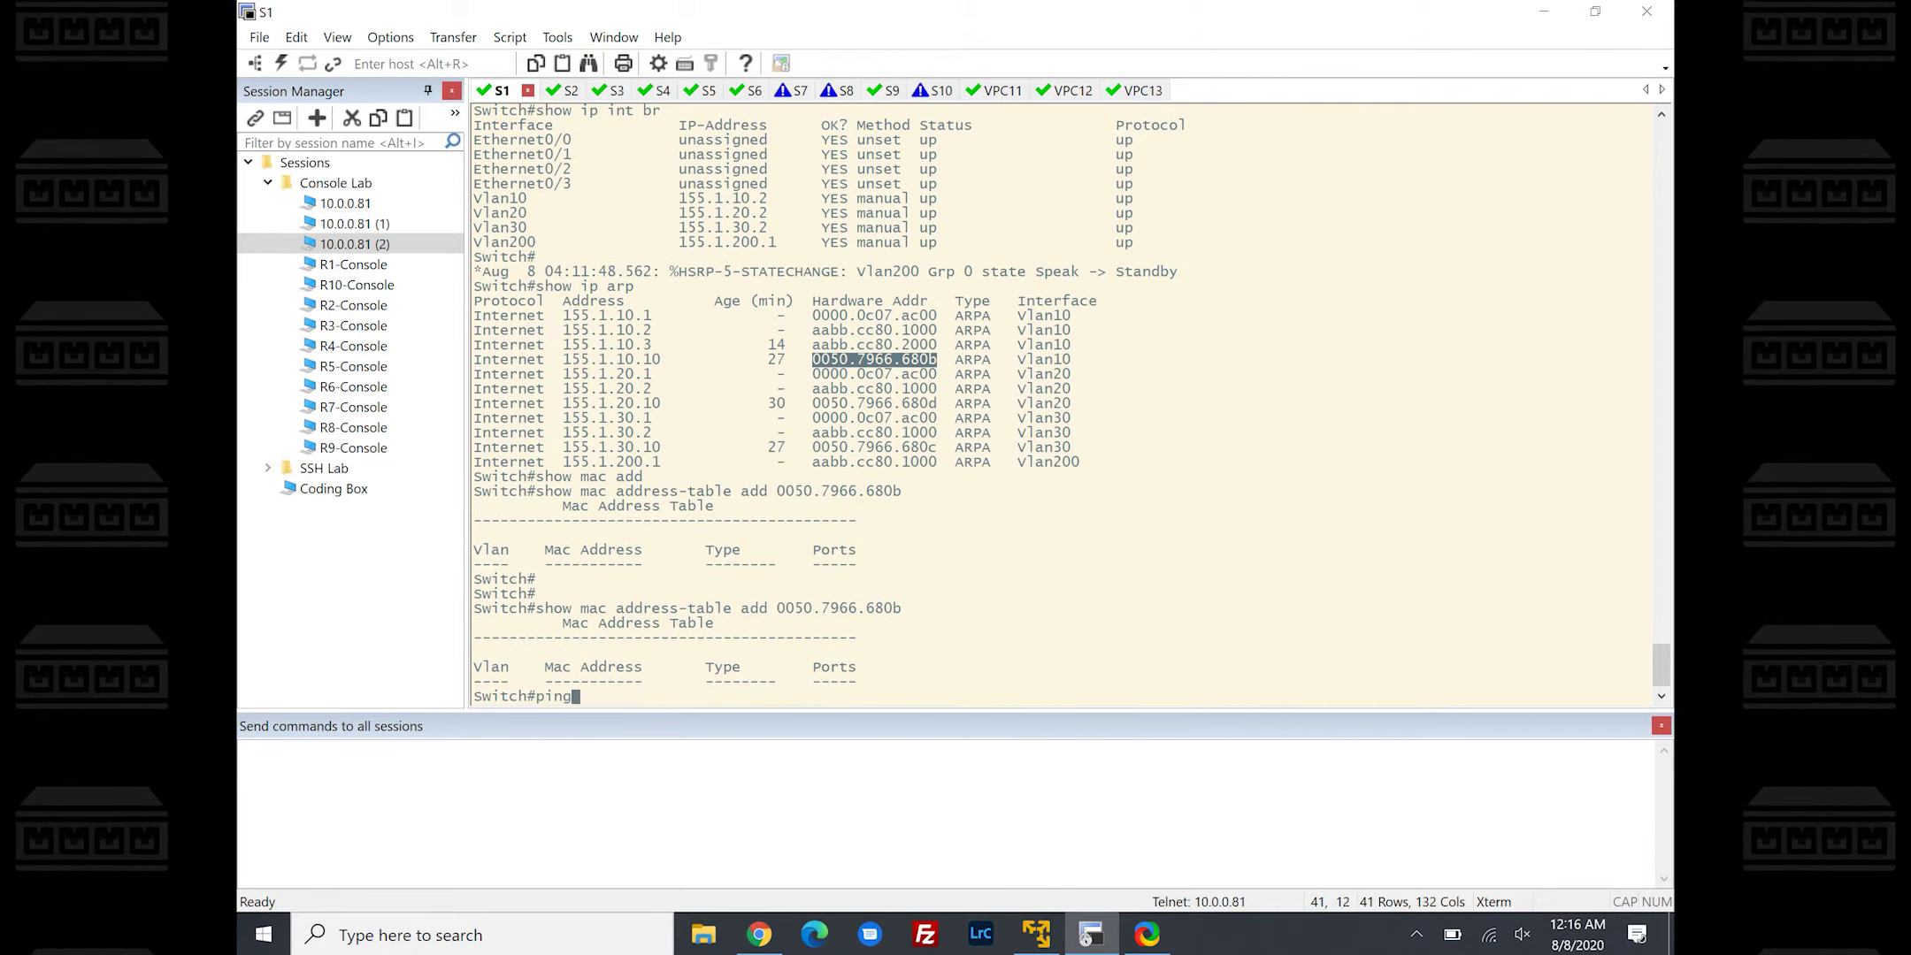
{"action": "type", "text": " 155.1"}
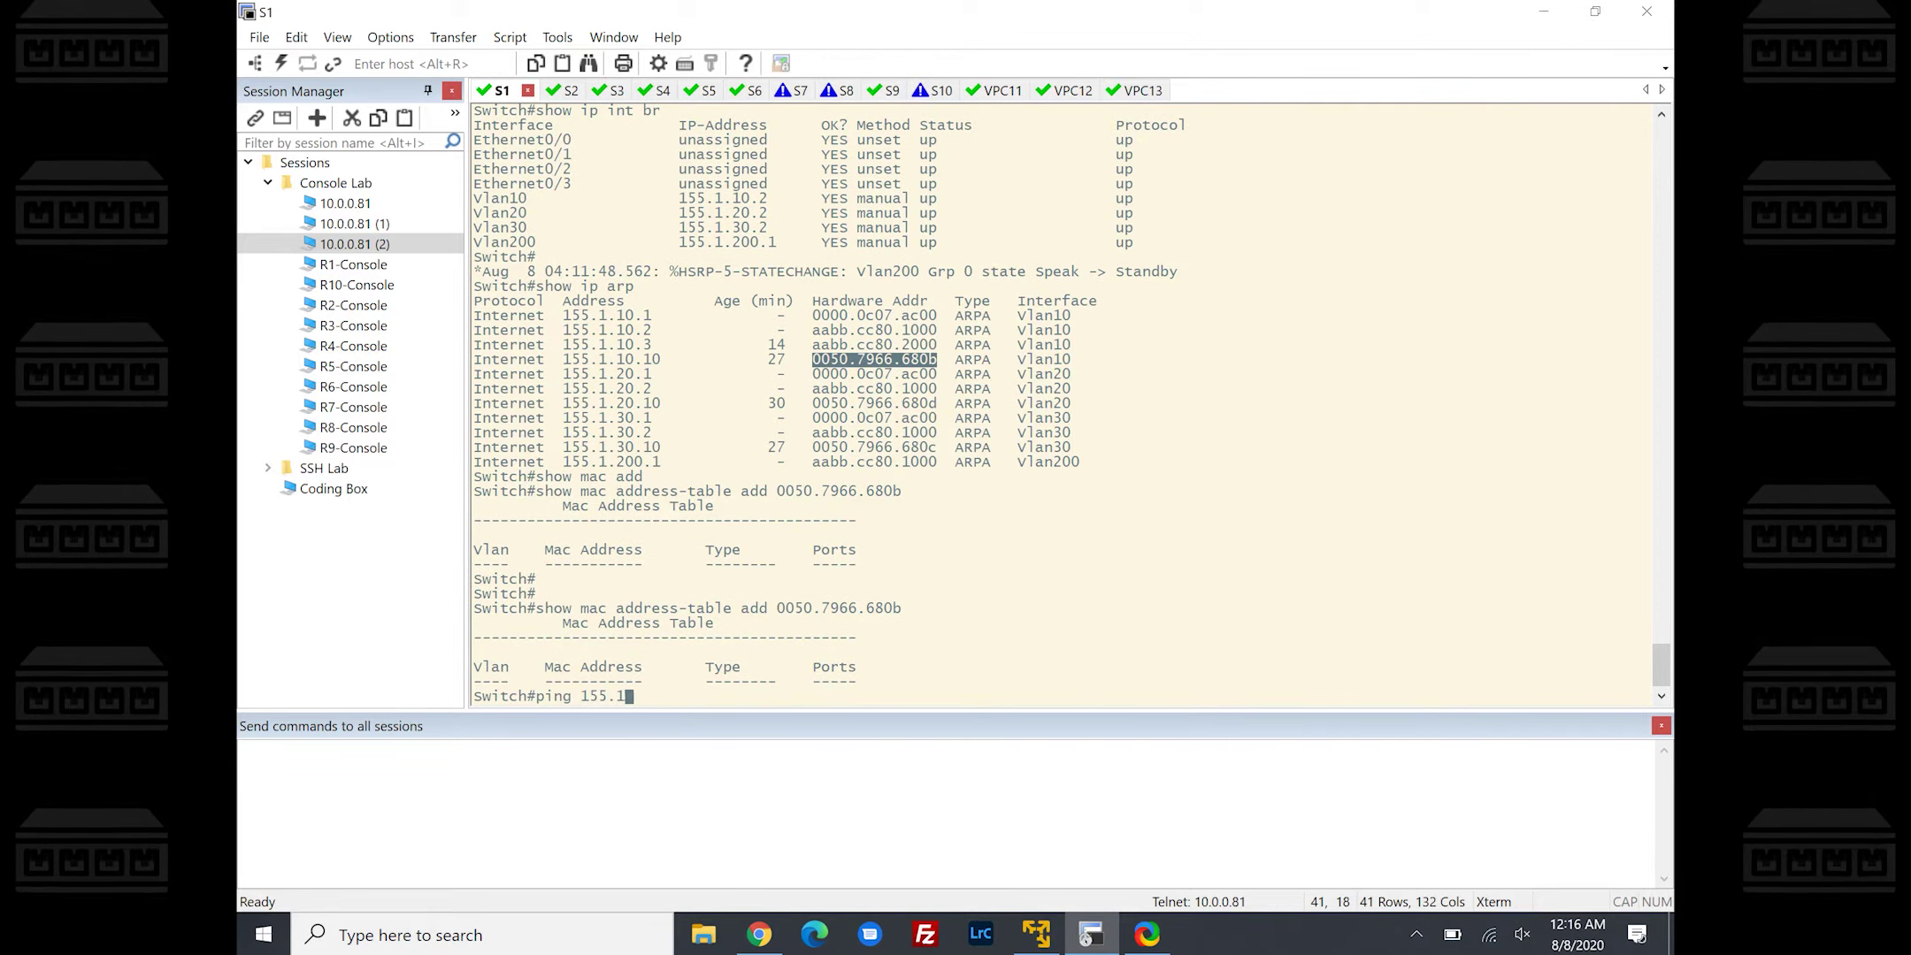
{"action": "type", "text": ".10.10"}
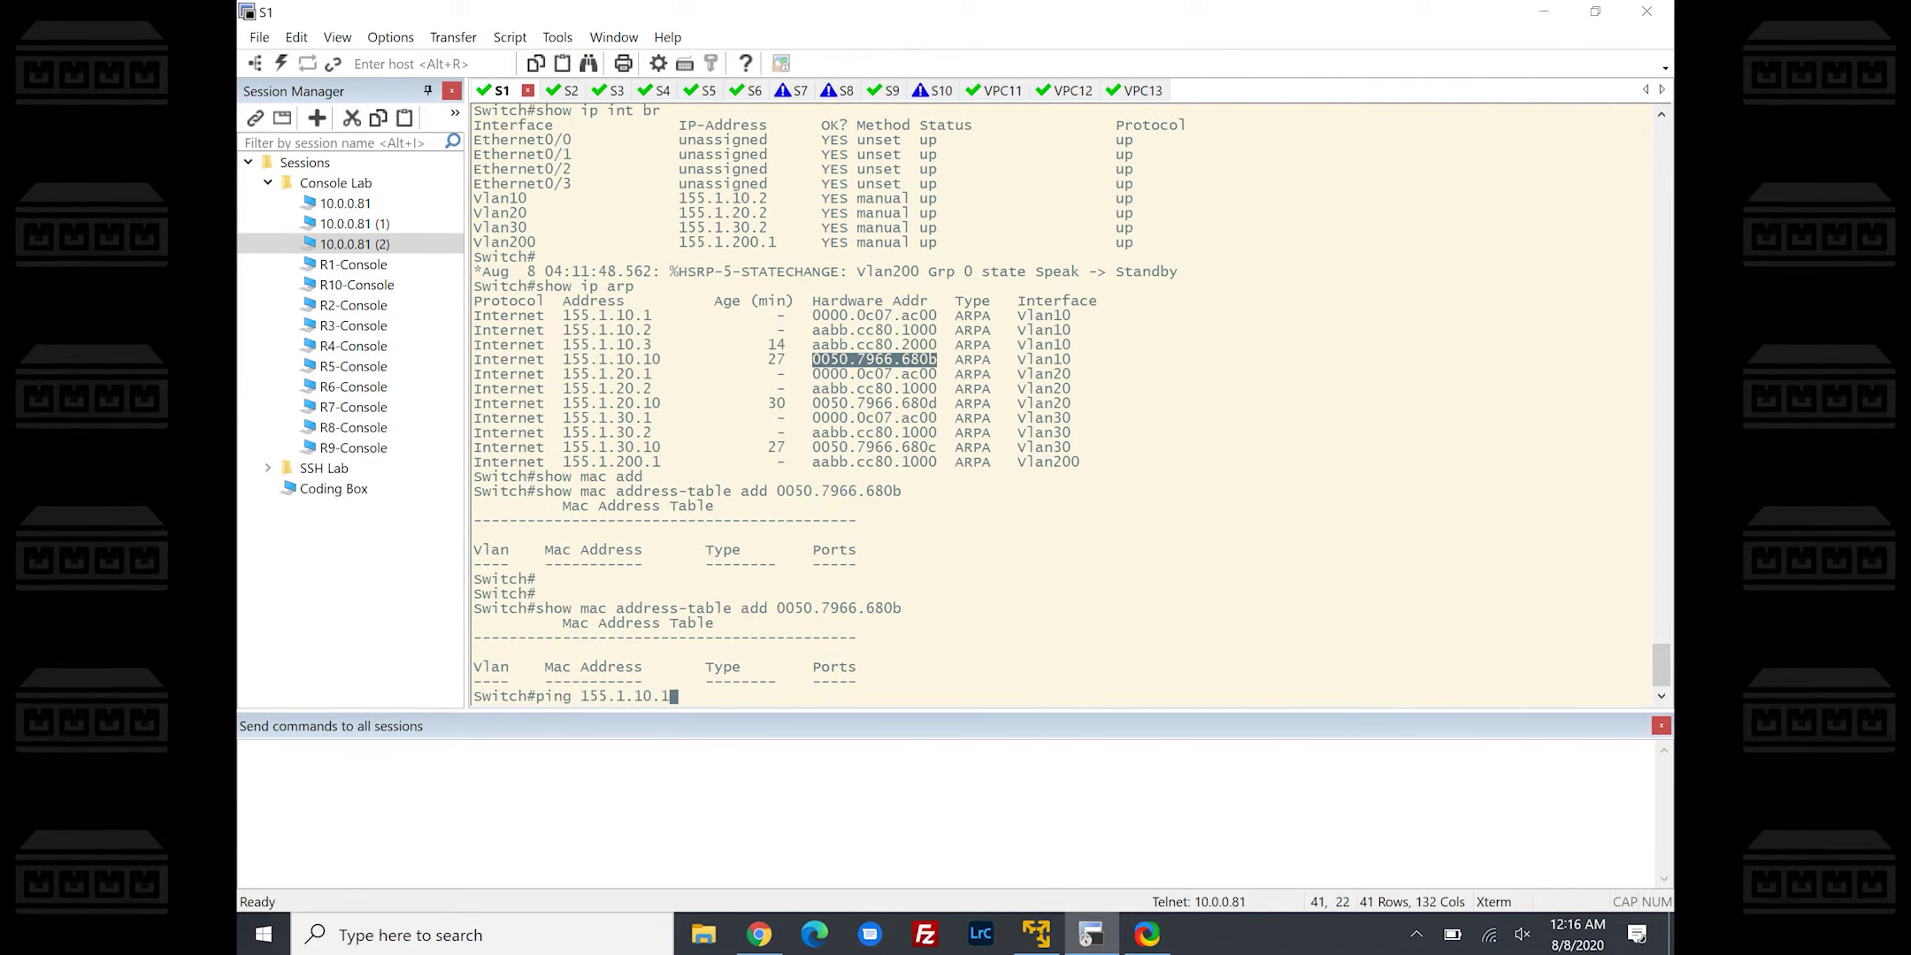
{"action": "key", "text": "Return"}
{"action": "key", "text": "Up"}
{"action": "key", "text": "Up"}
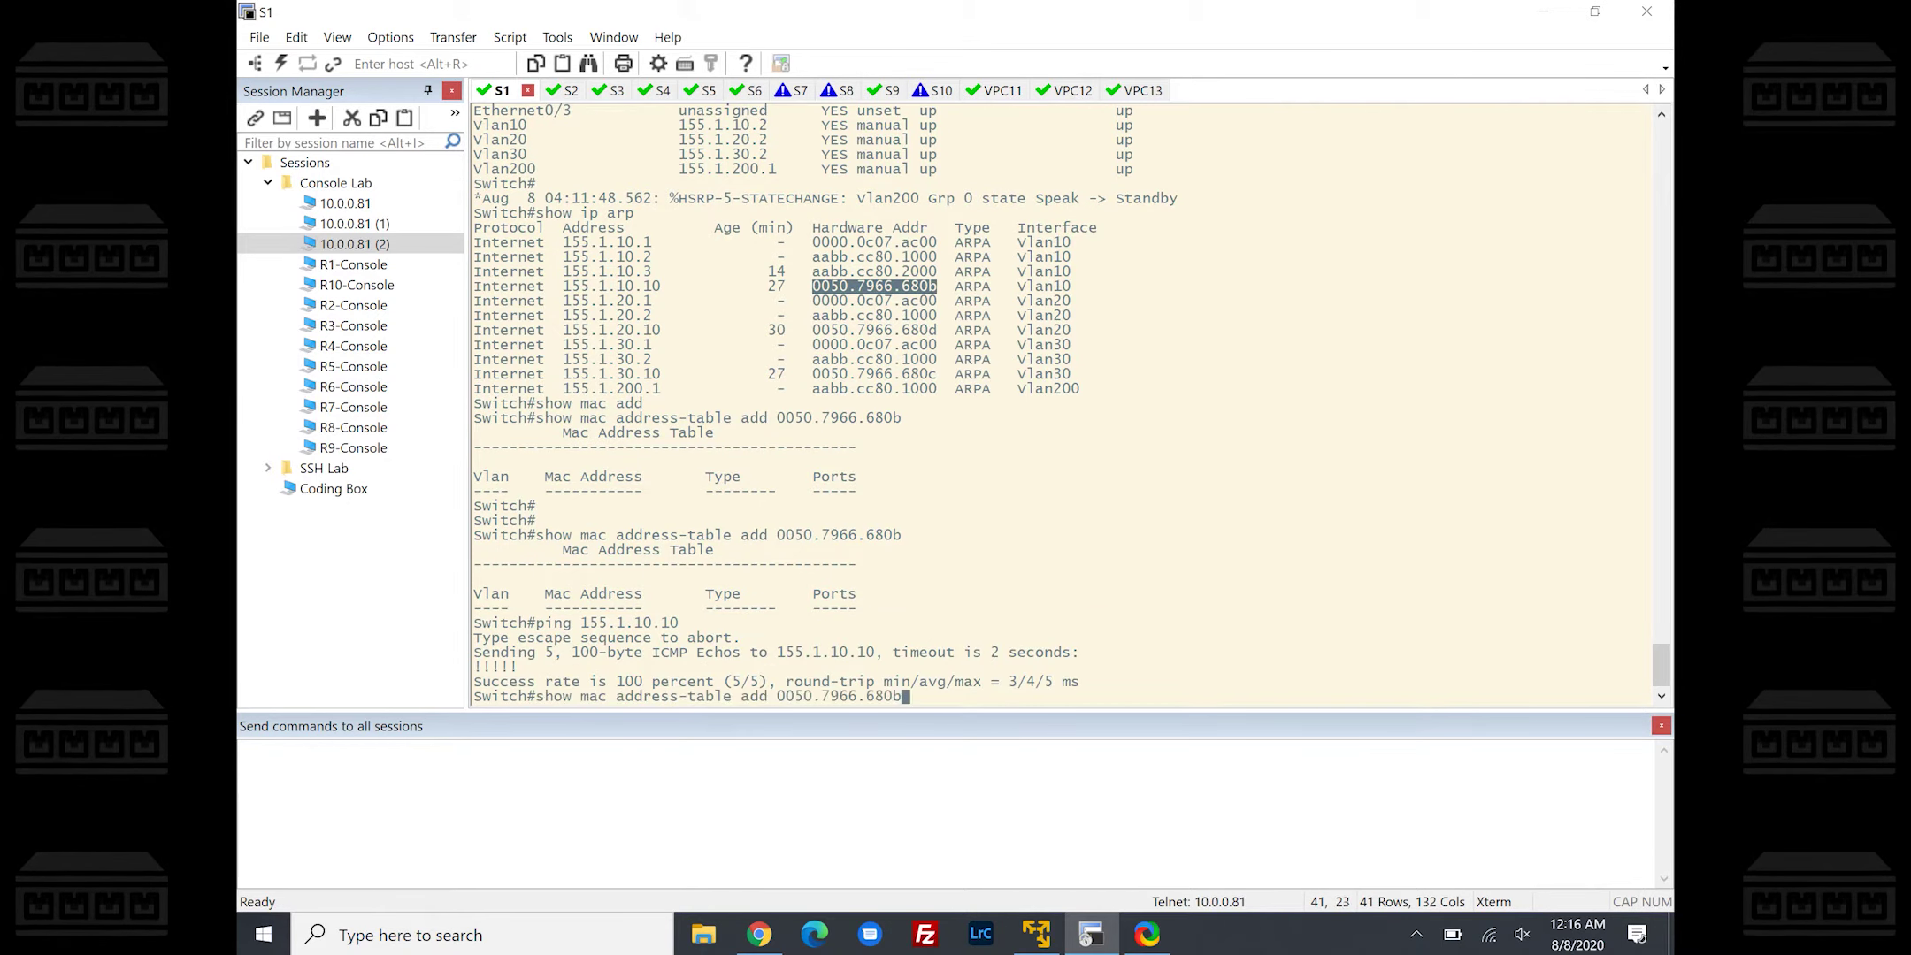
{"action": "key", "text": "Return"}
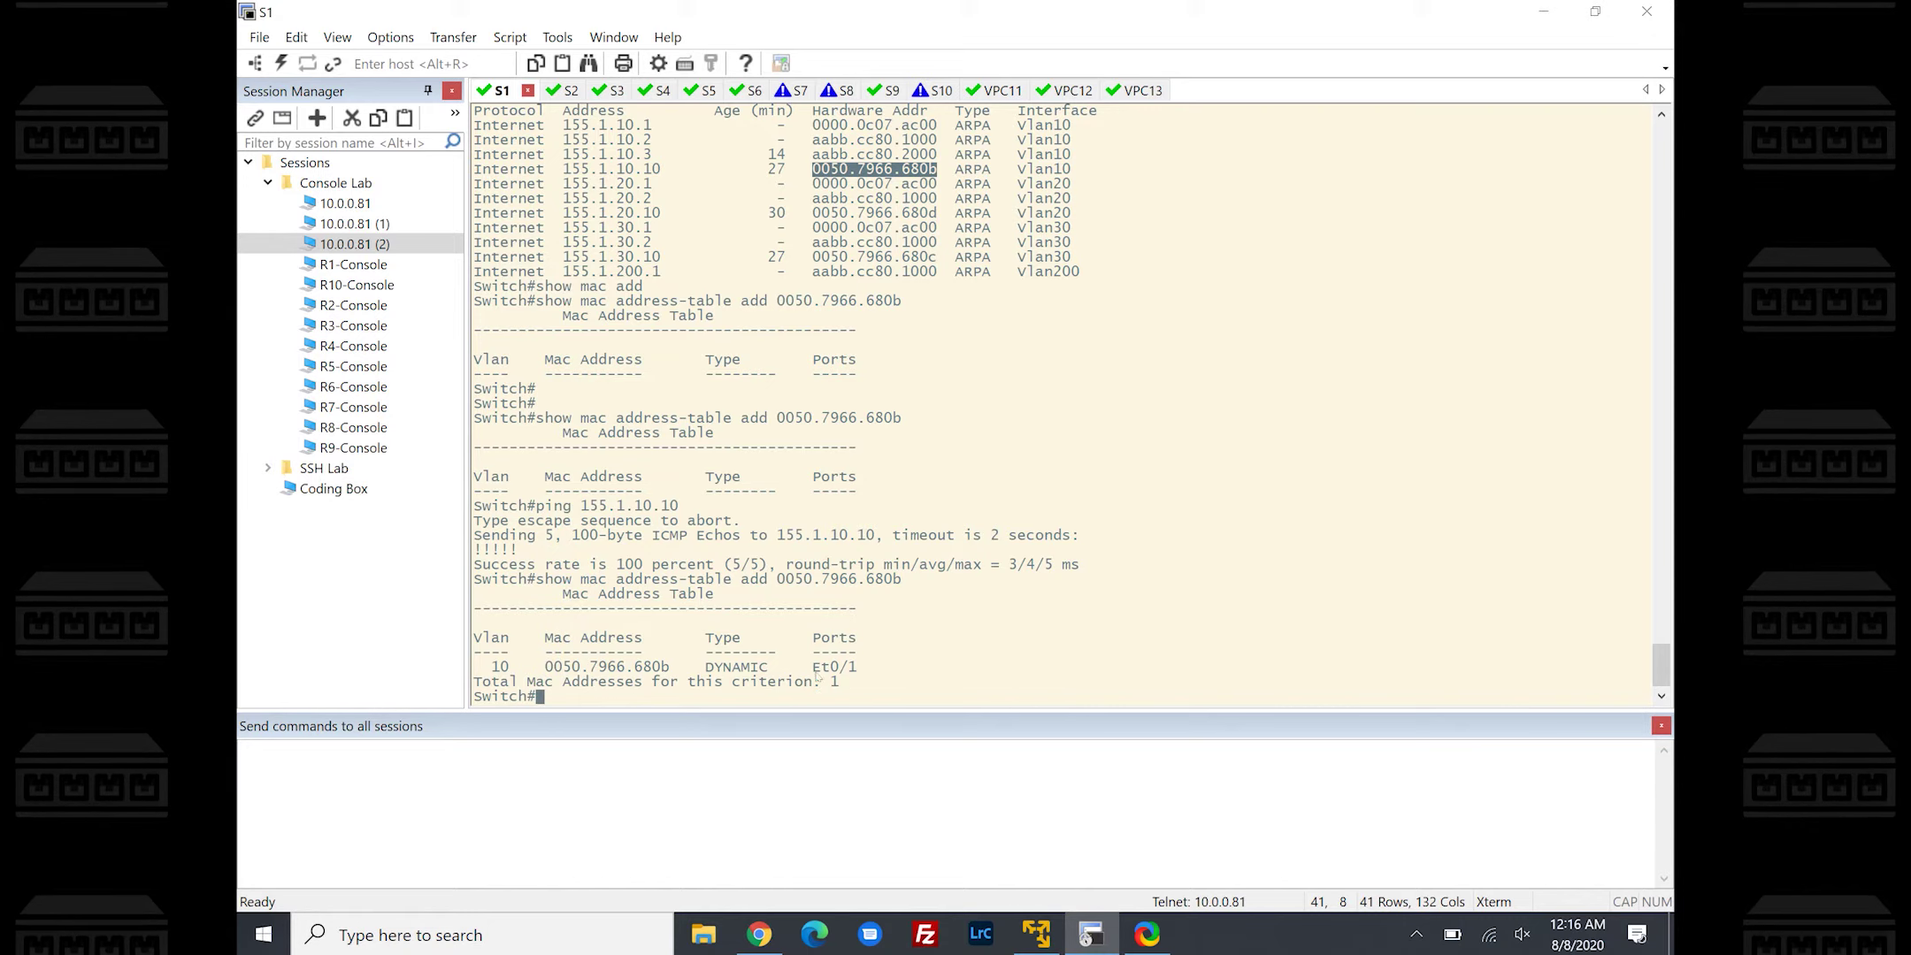
Show CDP neighbour detail for ethernet 0/1, highlighting neighbour IP 155.1.200.3
{"action": "type", "text": "sh"}
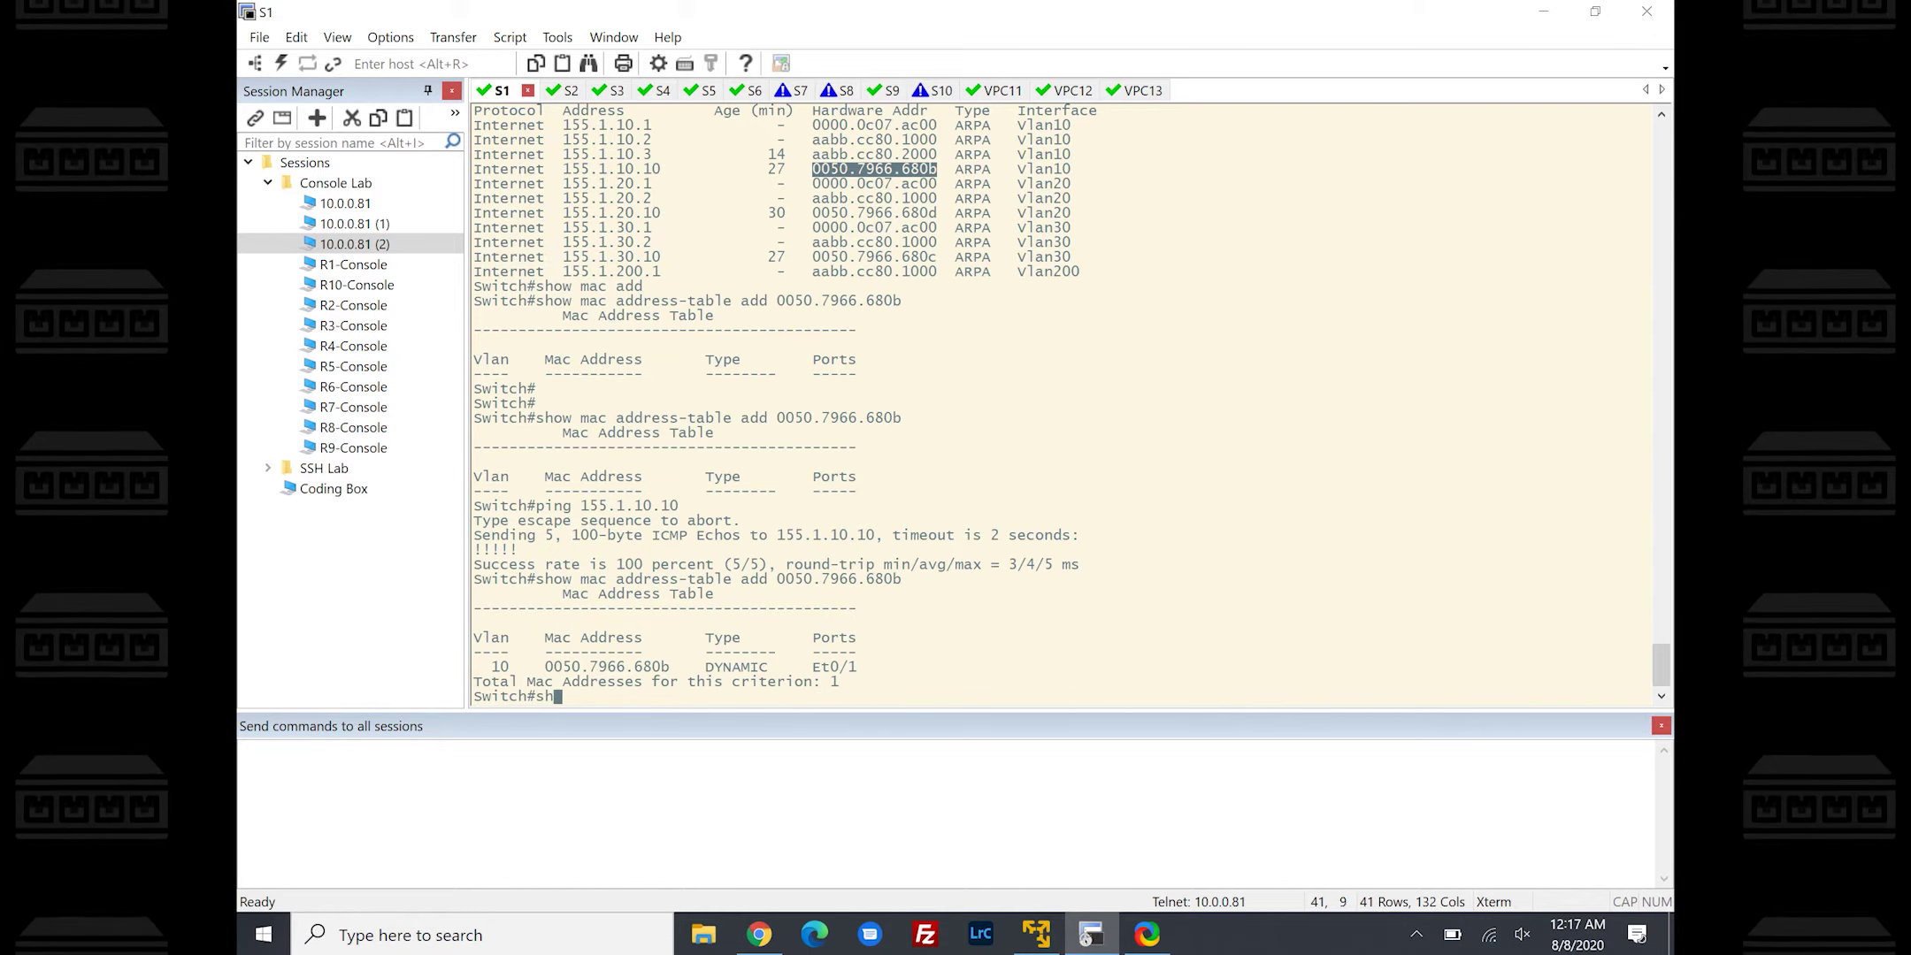
{"action": "type", "text": "ow cdp neigh ethe"}
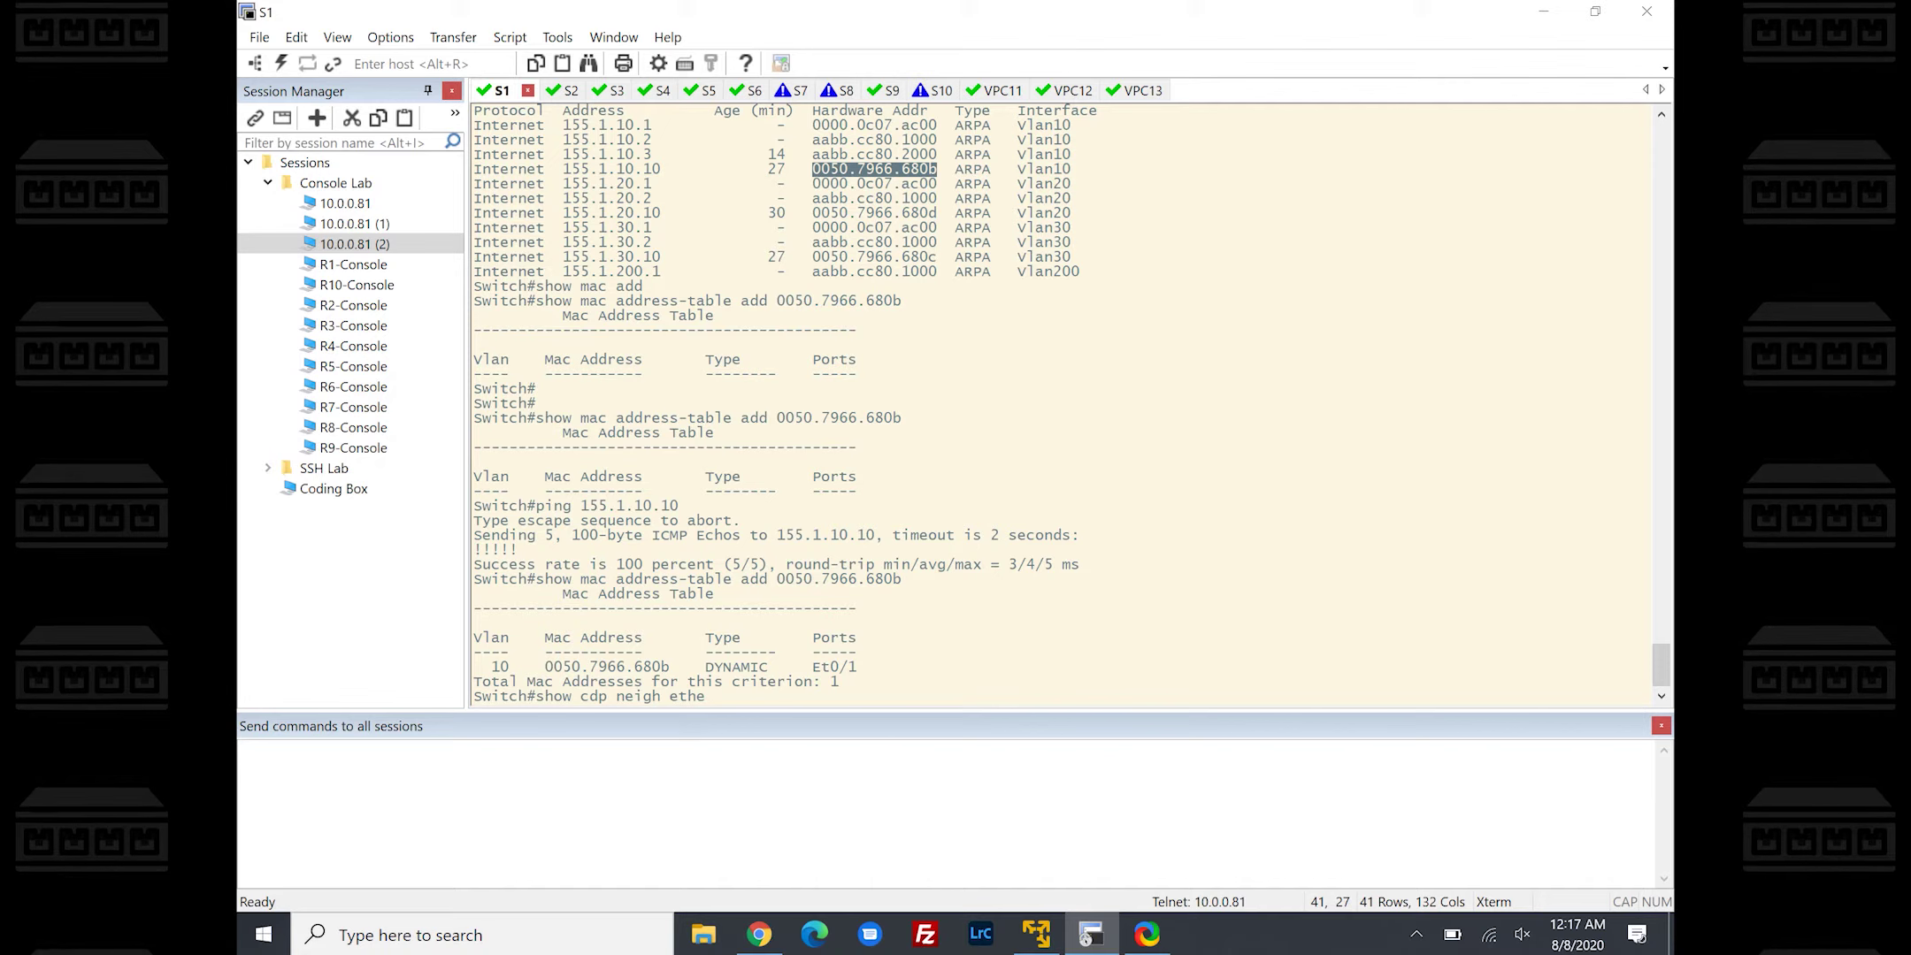
{"action": "key", "text": "Tab"}
{"action": "type", "text": "0/1"}
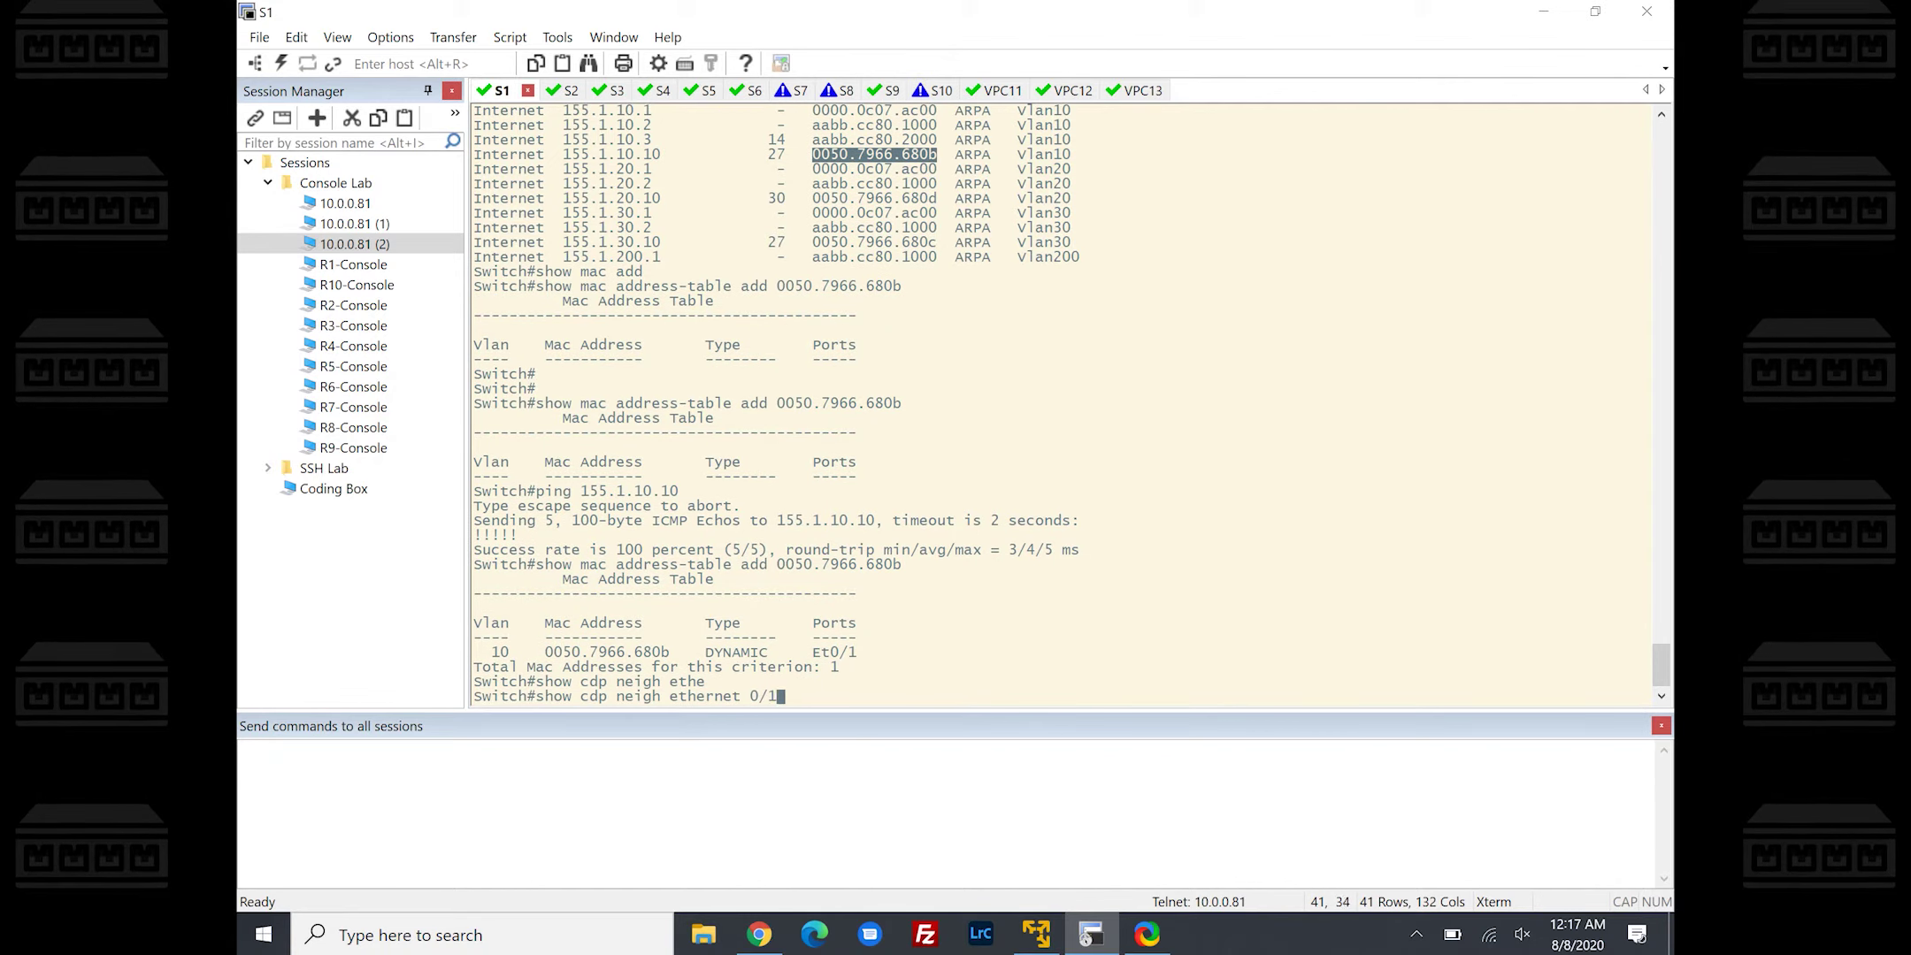
{"action": "key", "text": "Return"}
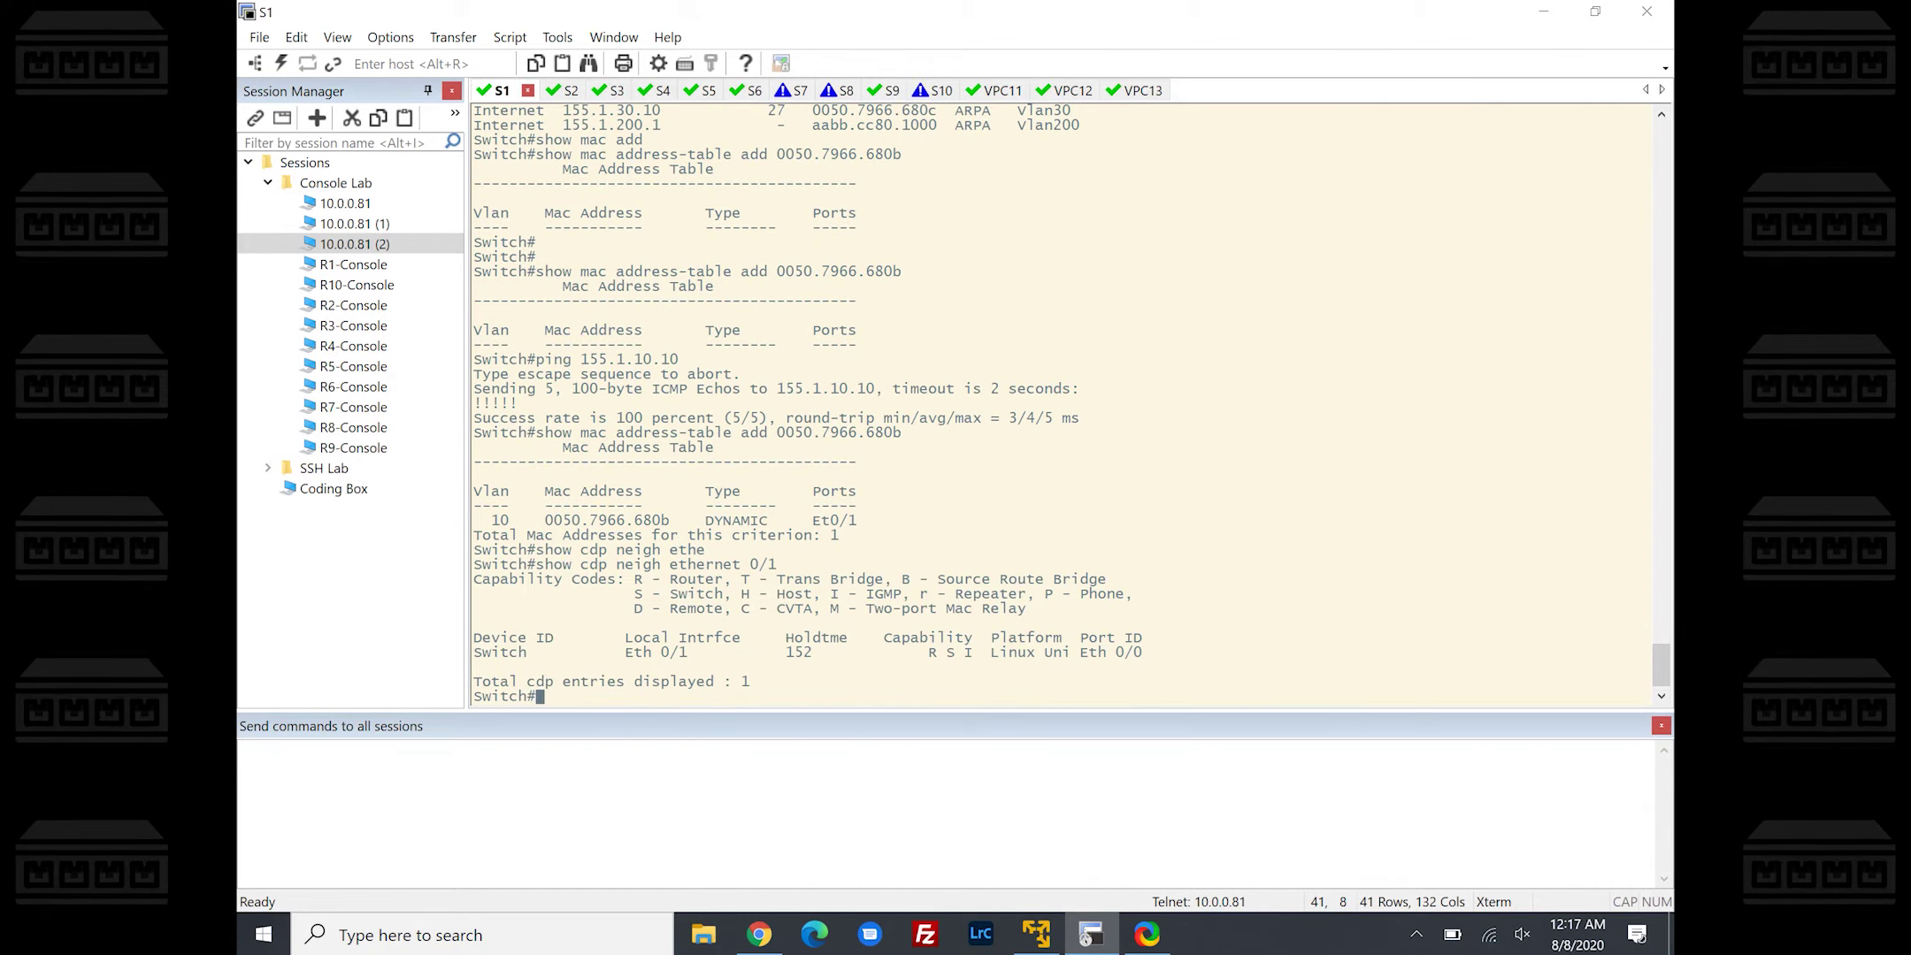
{"action": "key", "text": "Up"}
{"action": "type", "text": "det"}
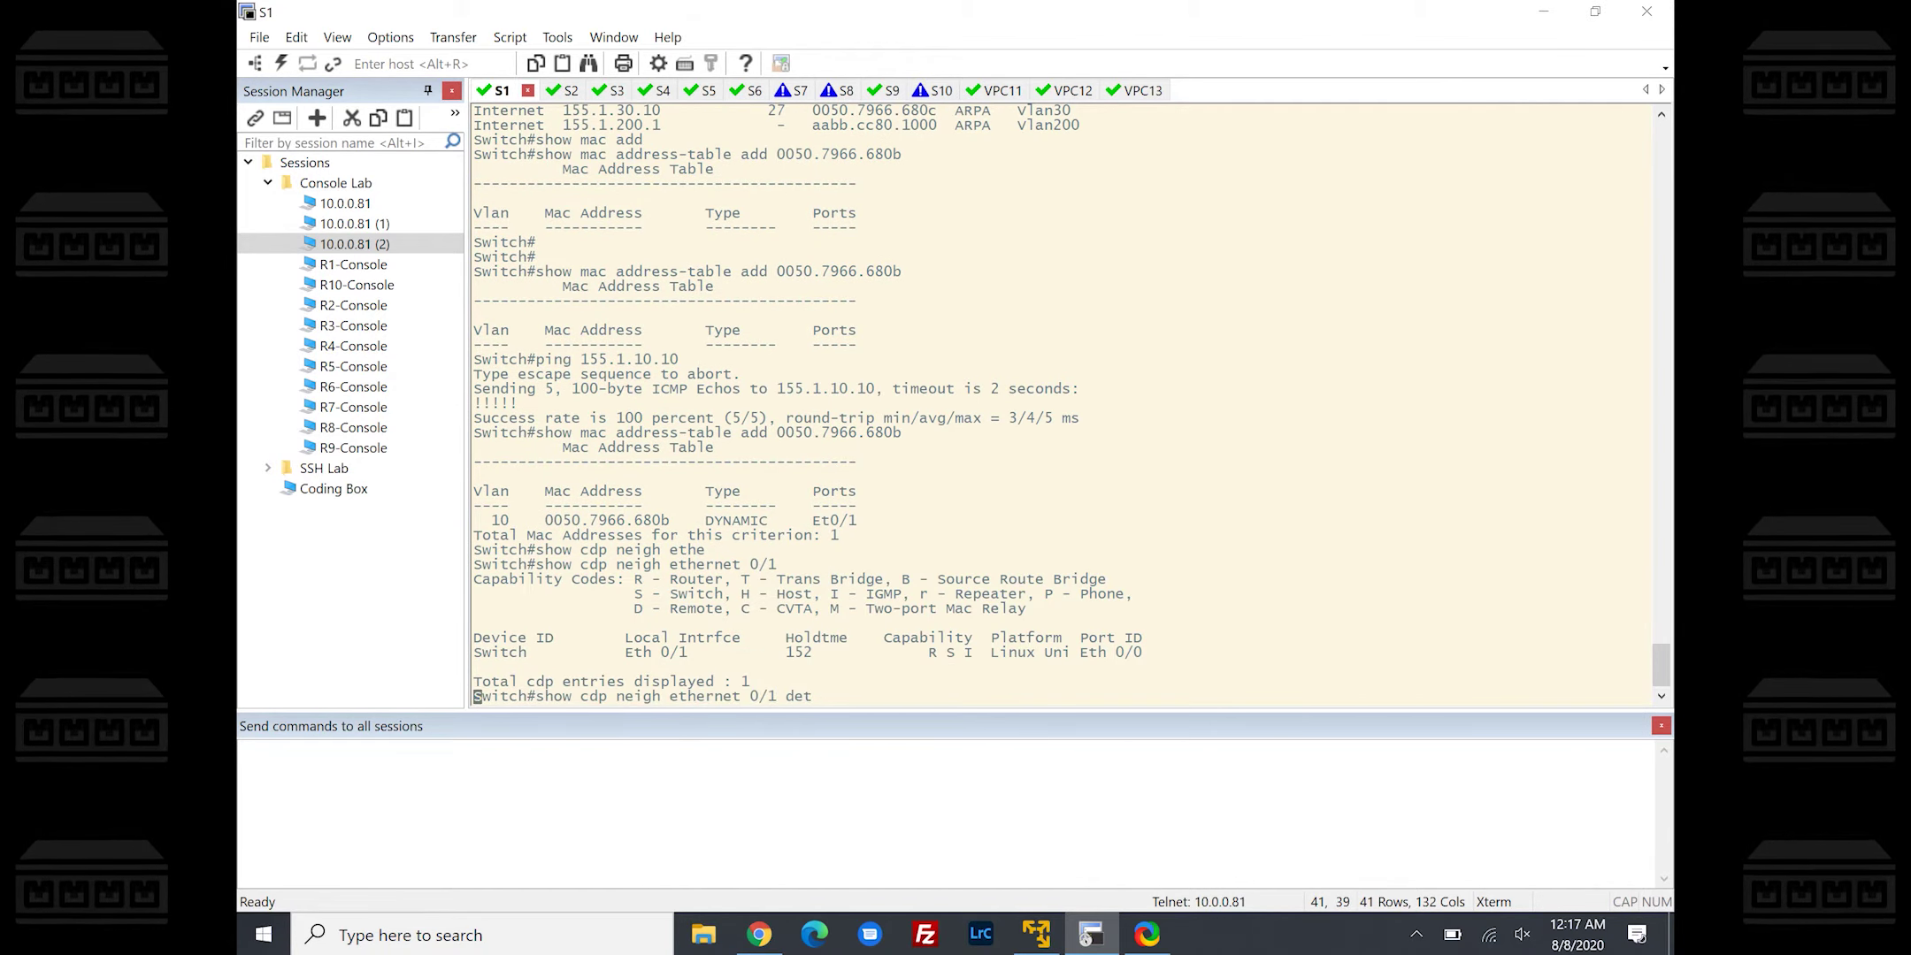
{"action": "key", "text": "Return"}
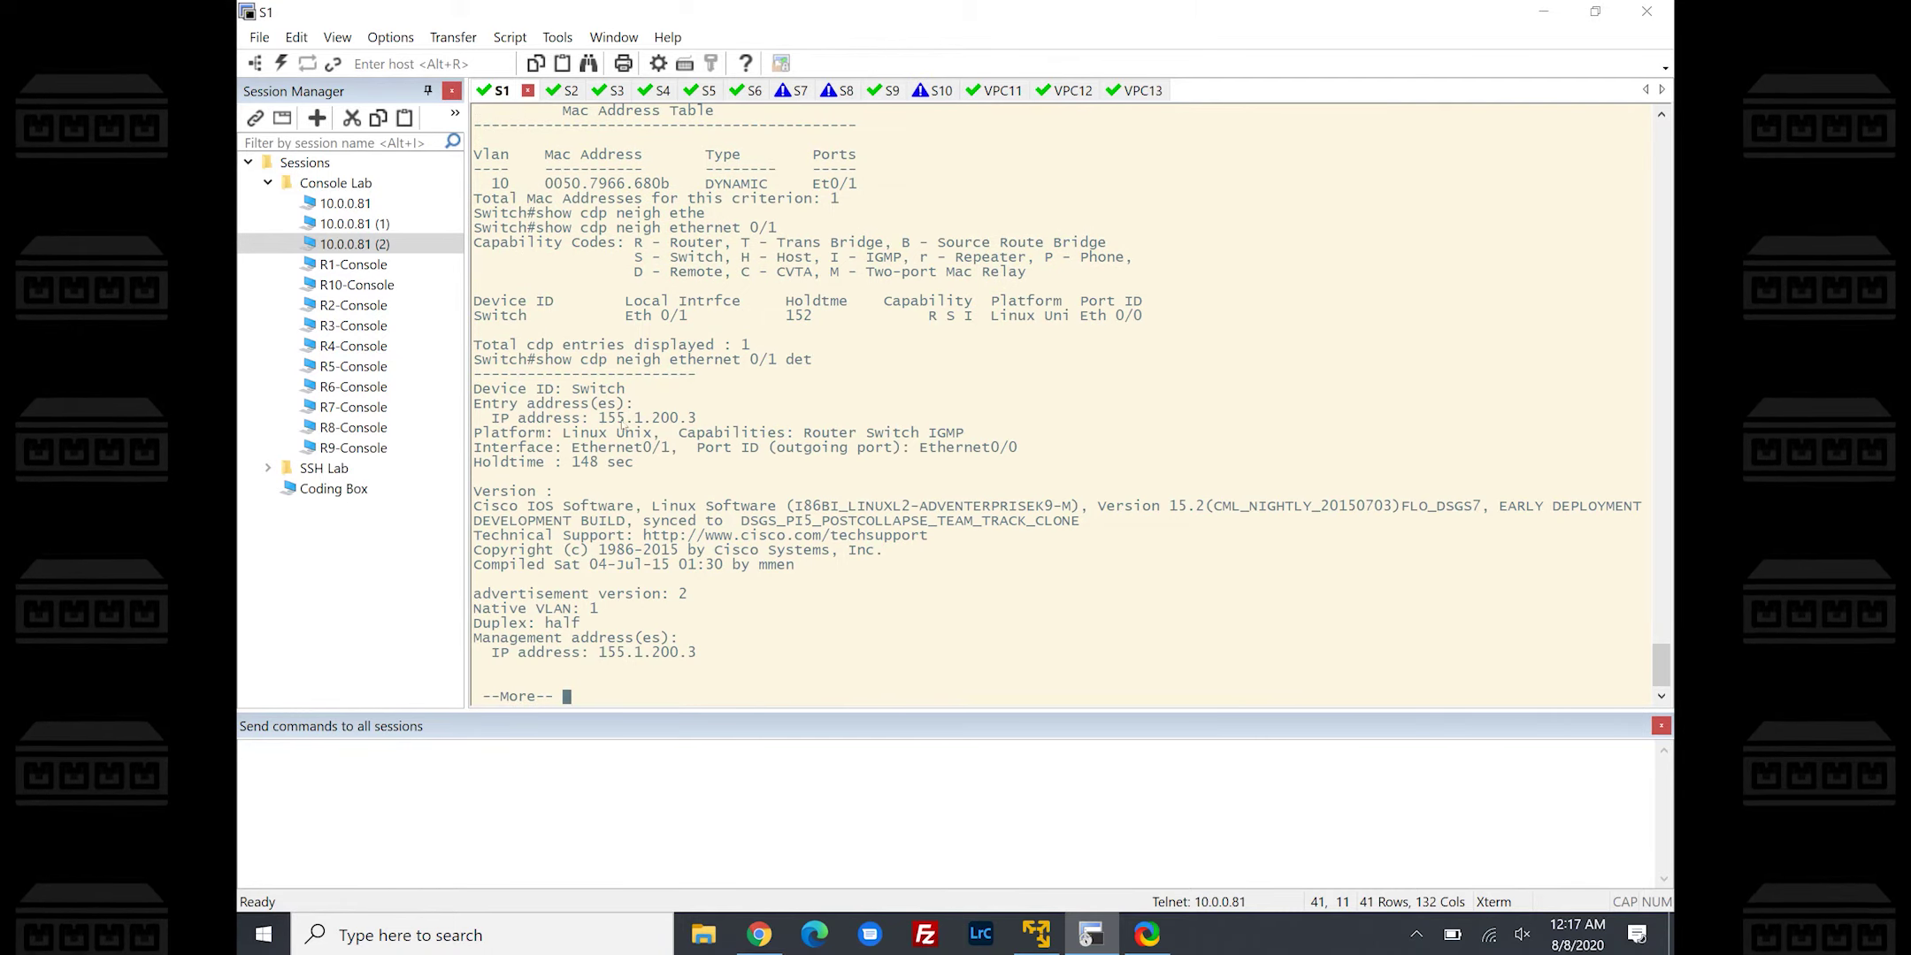
{"action": "left_click_drag", "start_coordinate": [606, 417], "coordinate": [682, 412]}
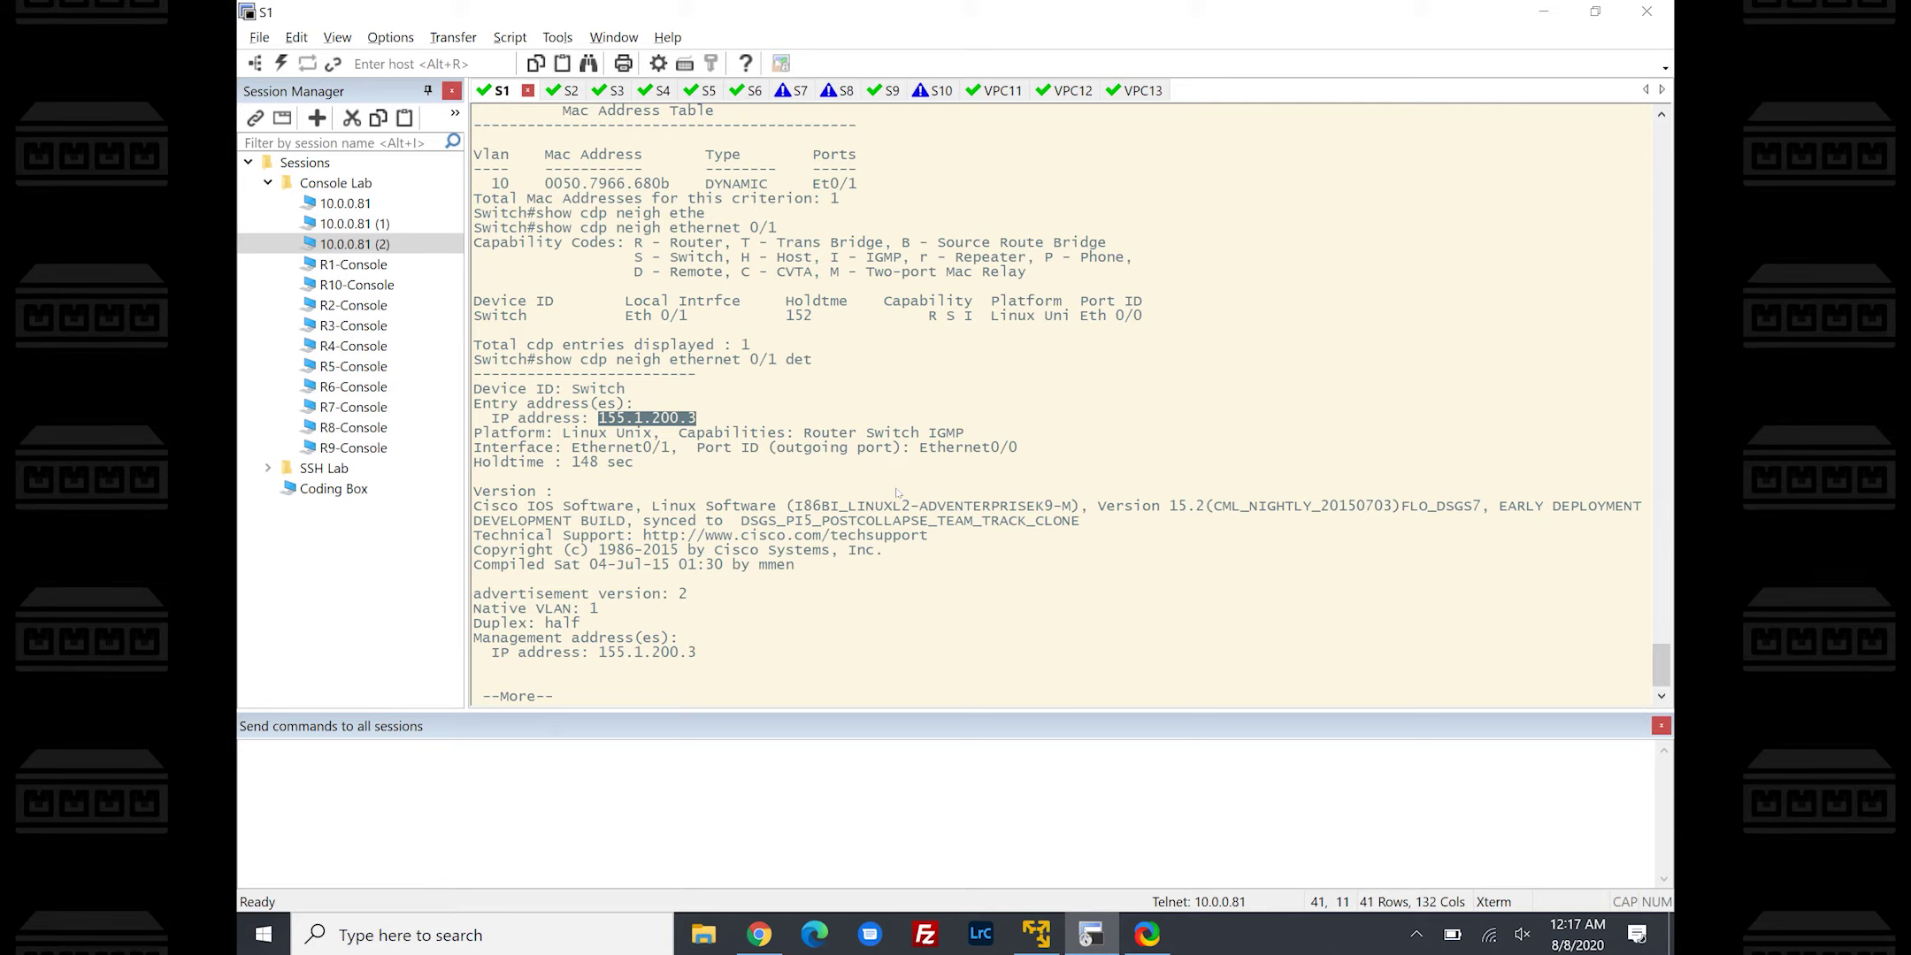
{"action": "key", "text": "alt+Tab"}
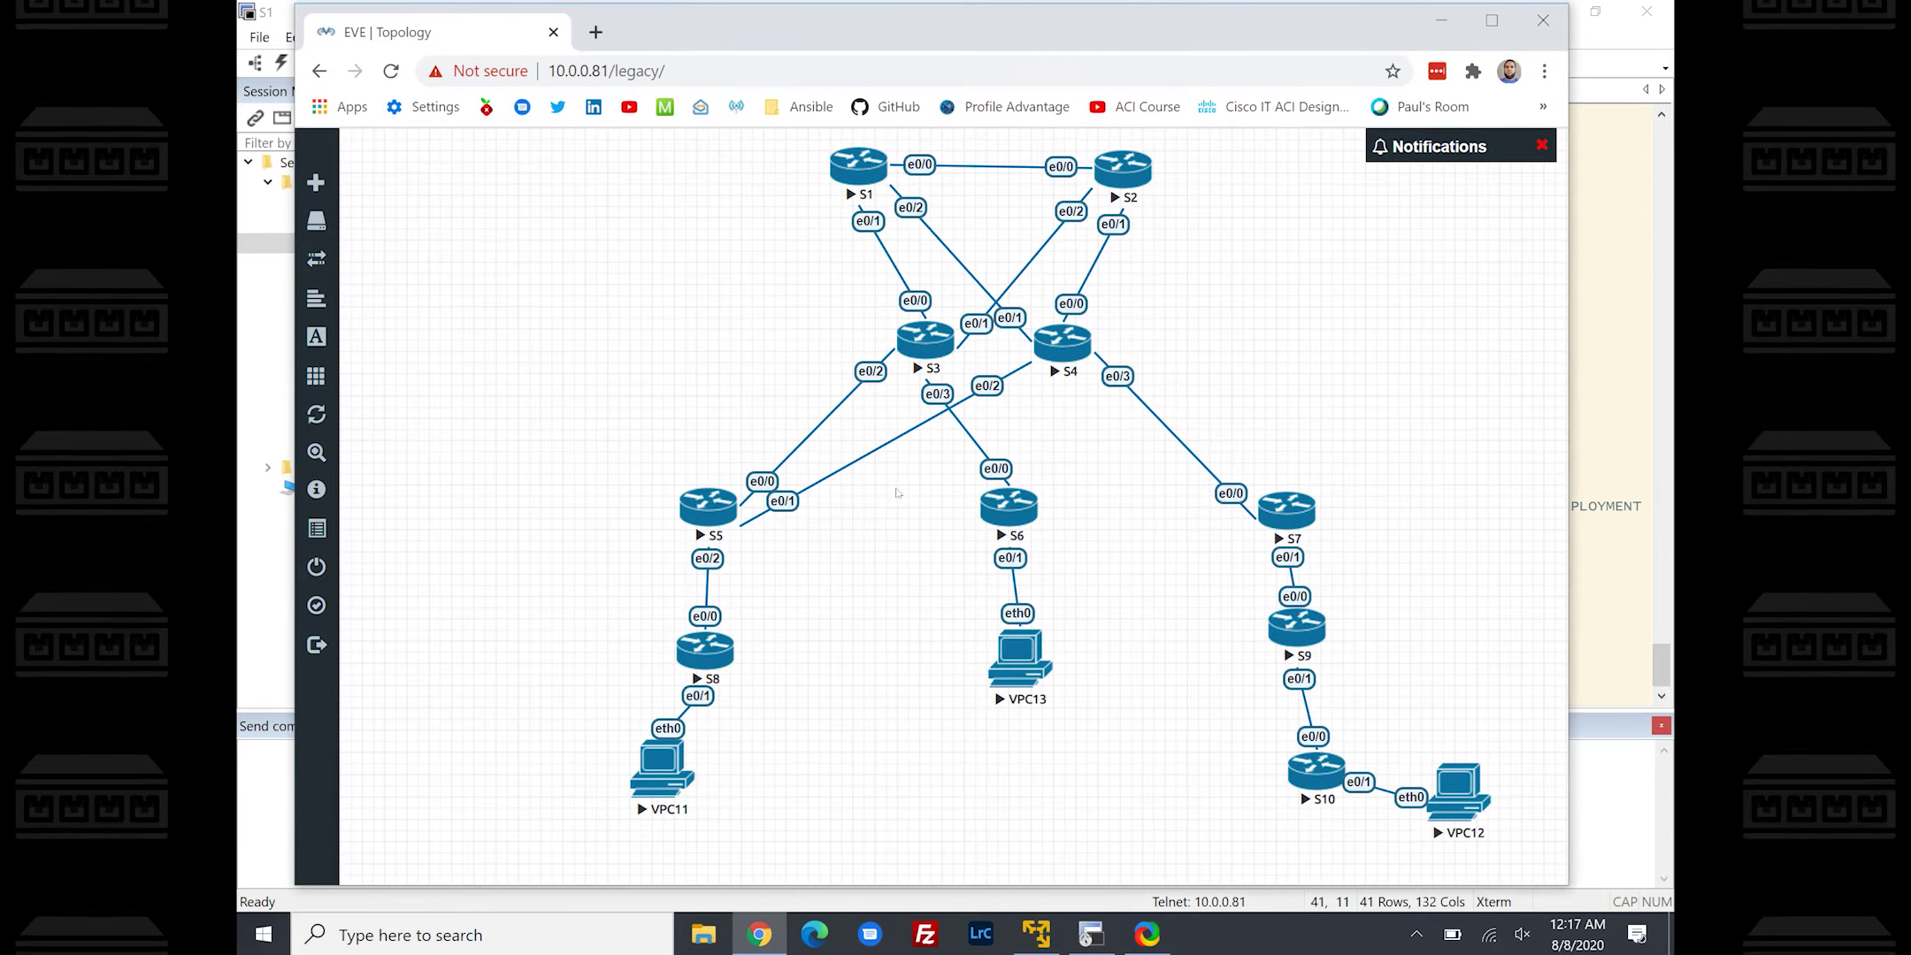
{"action": "key", "text": "alt+Tab"}
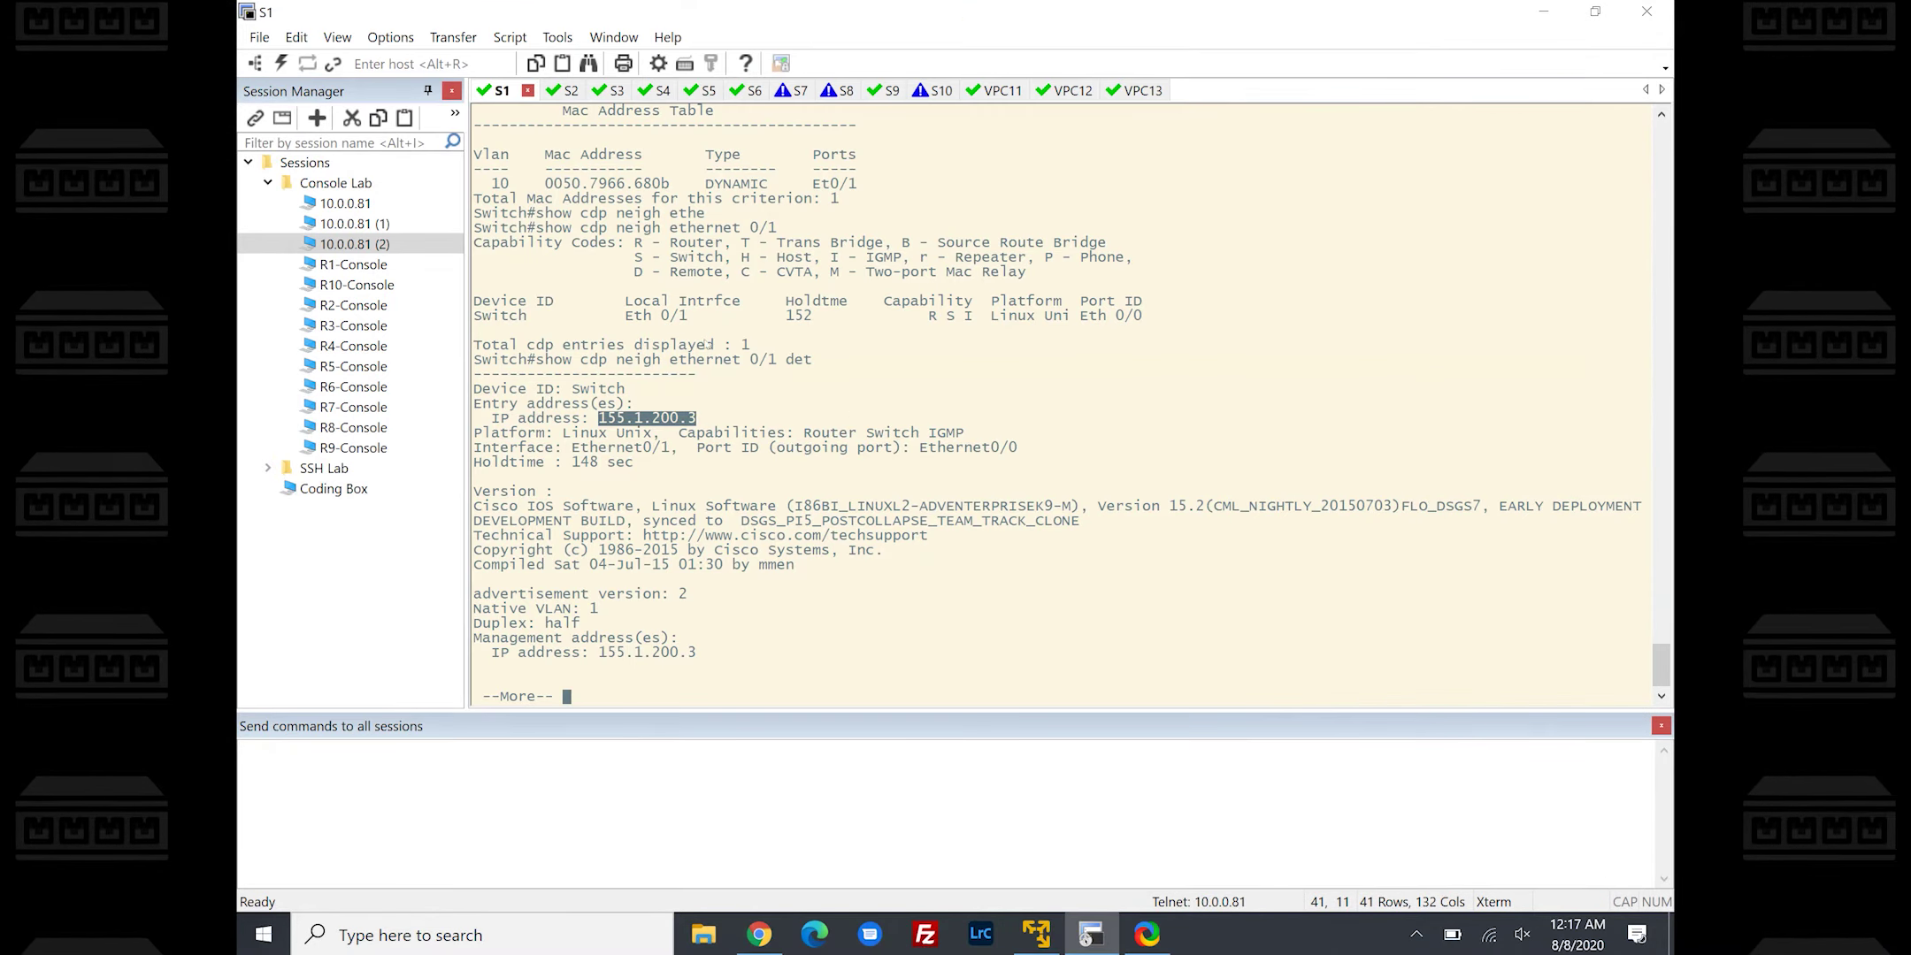
Highlight neighbor IP 155.1.200.3 and the MAC in S1's output, then return to the S3 console
{"action": "left_click", "coordinate": [700, 414]}
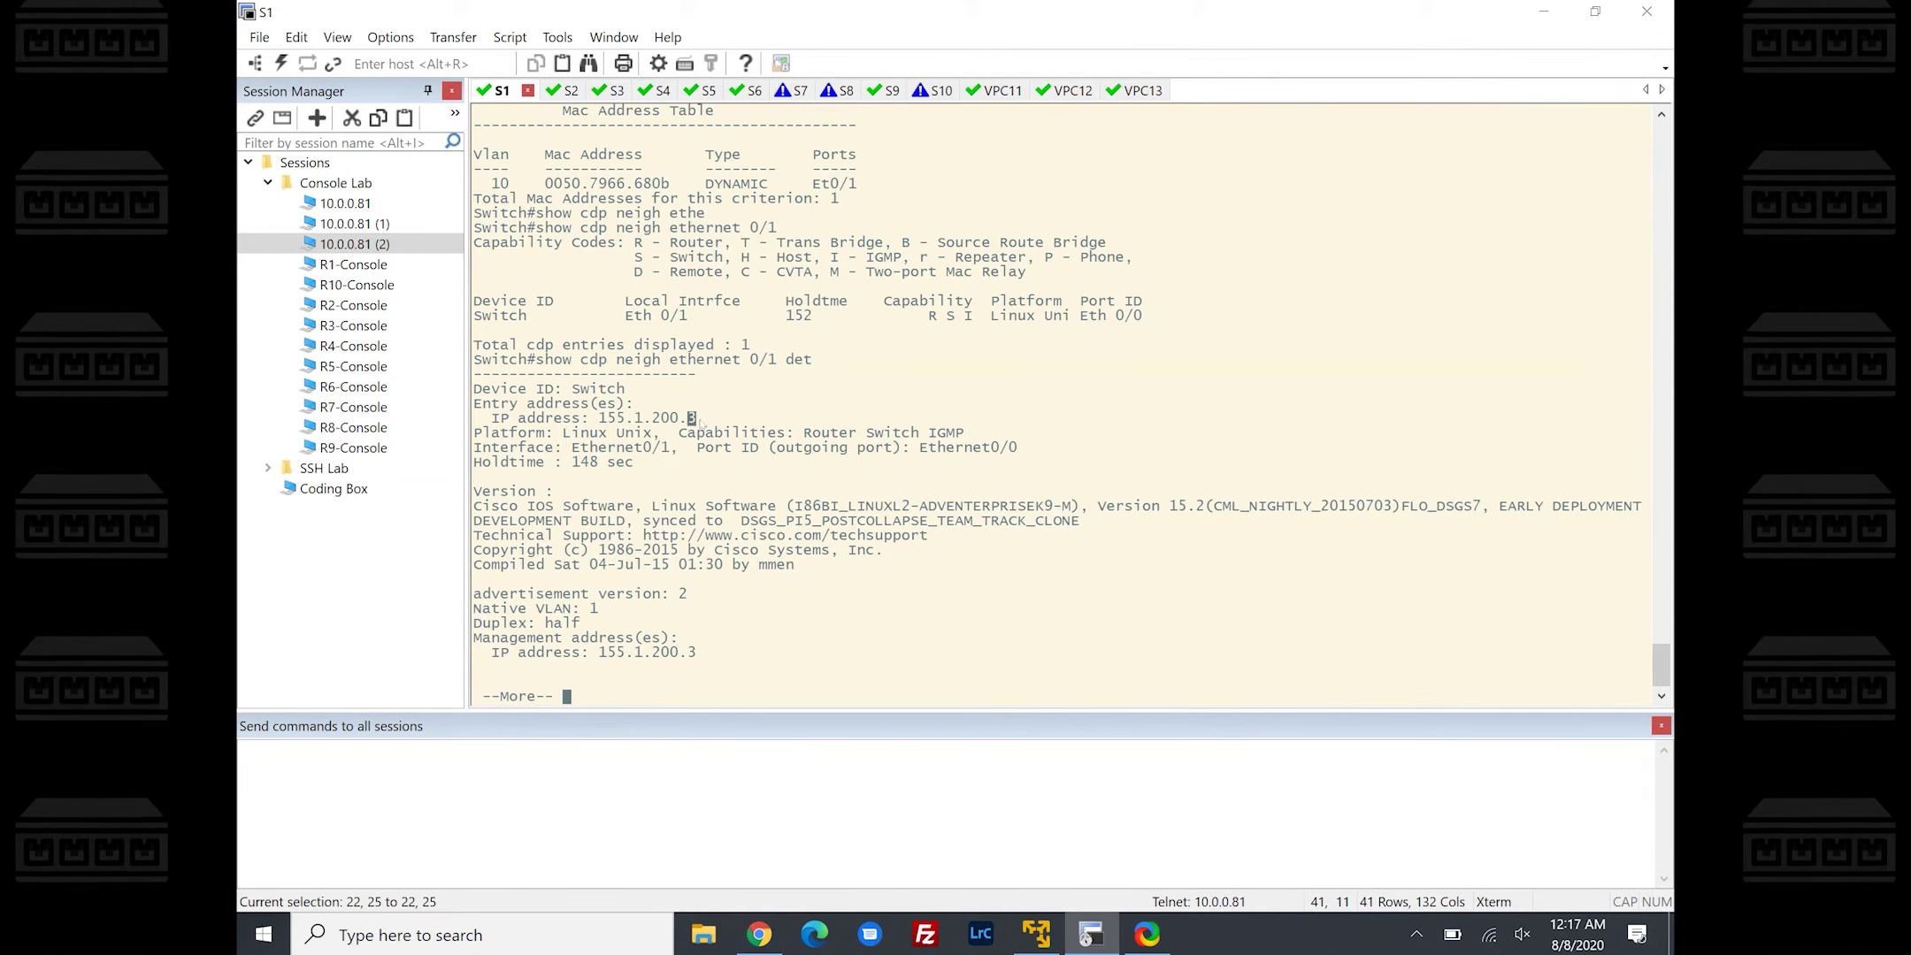
{"action": "left_click_drag", "start_coordinate": [692, 421], "coordinate": [743, 421]}
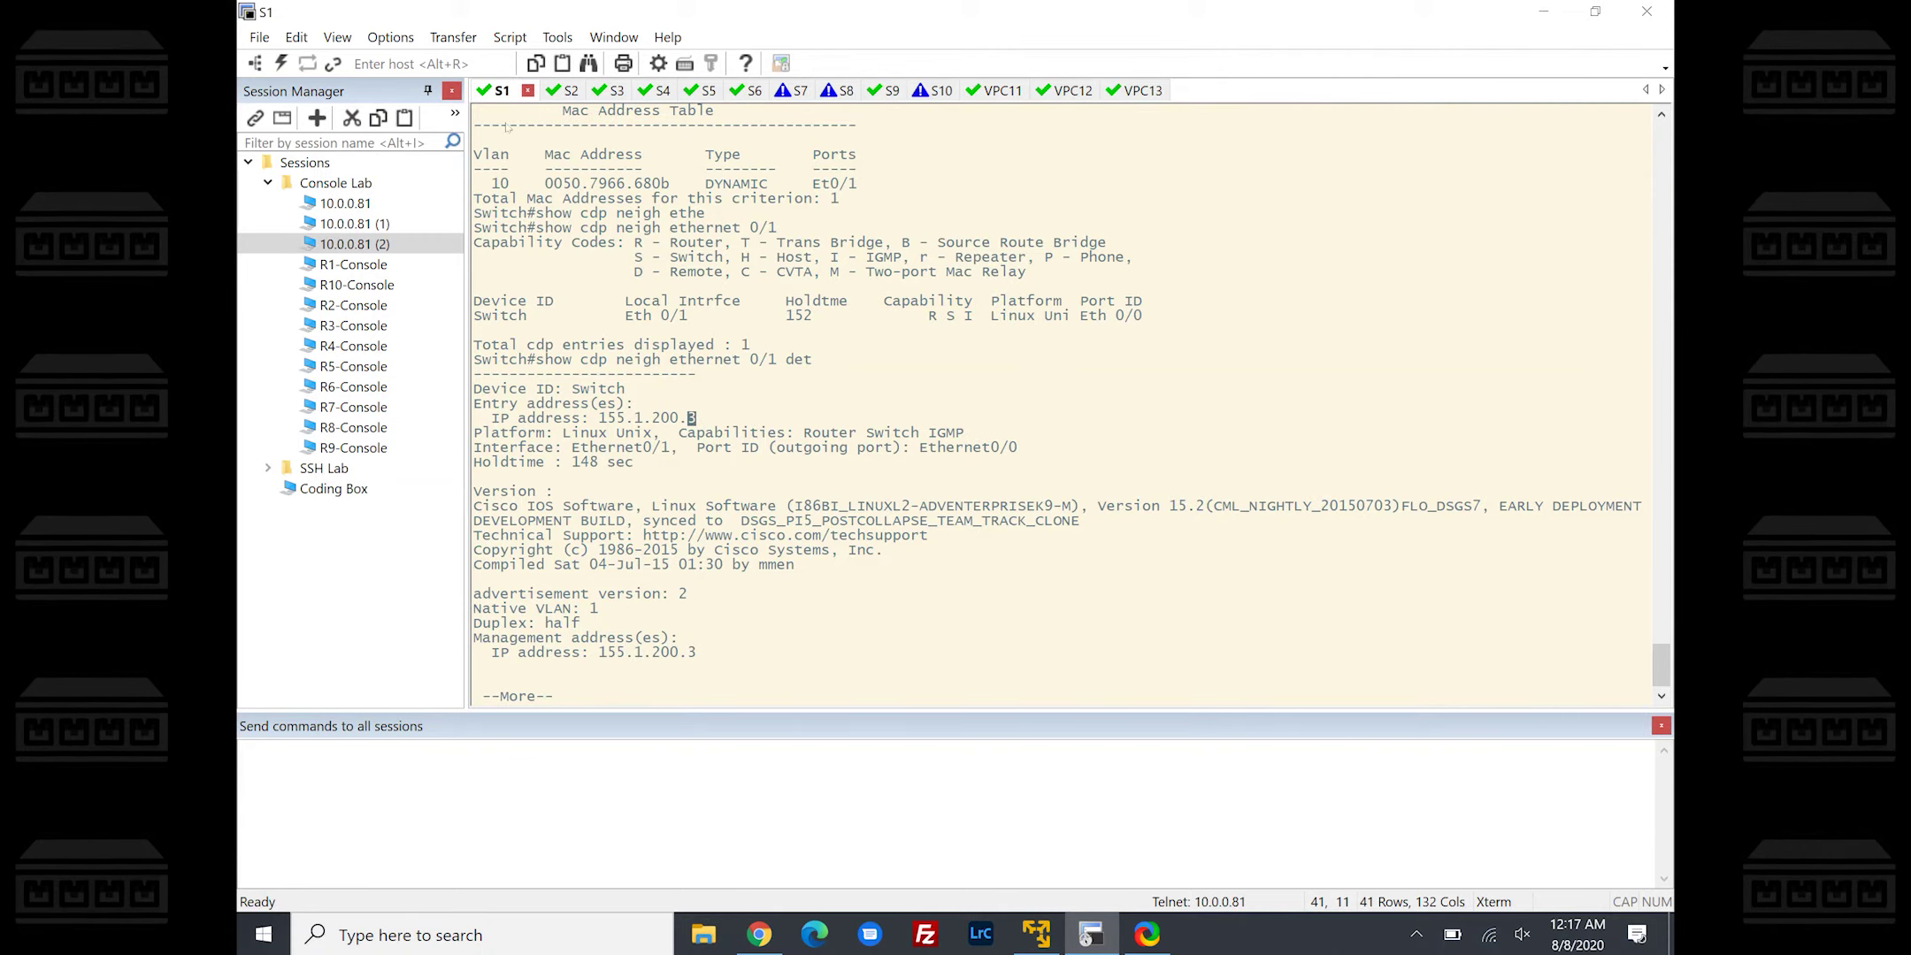
{"action": "left_click", "coordinate": [638, 418]}
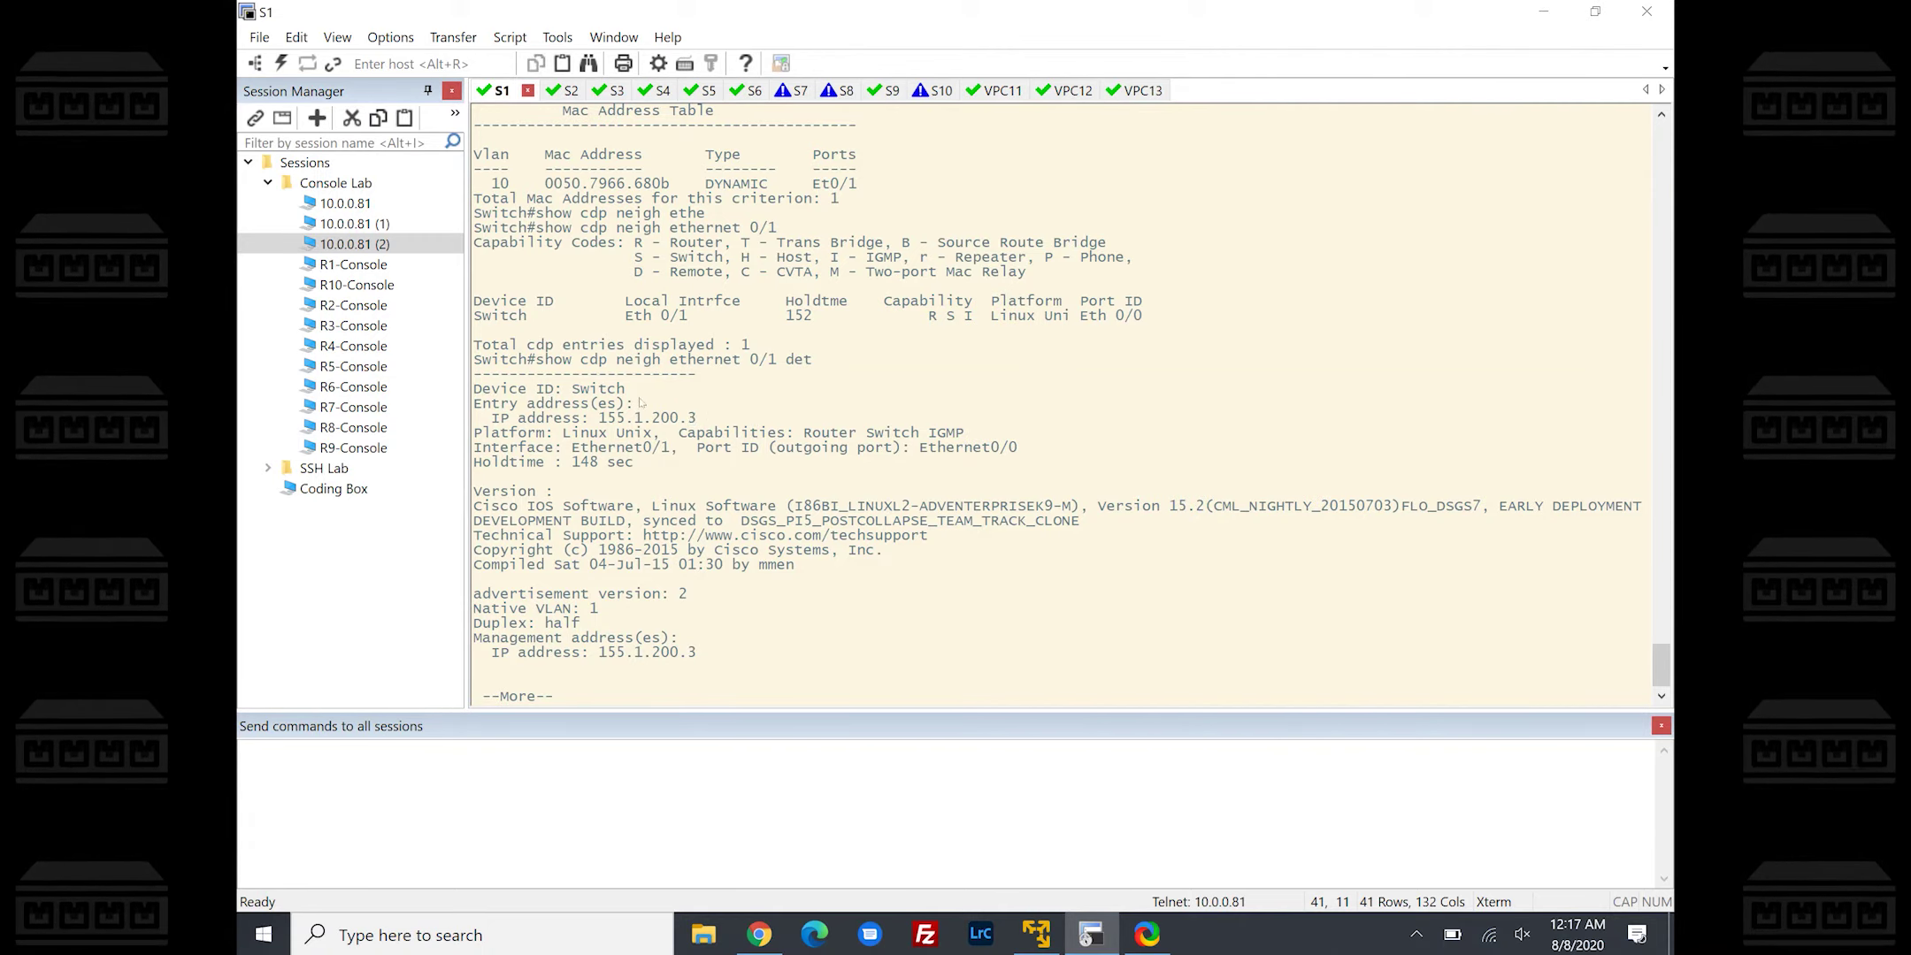
{"action": "left_click_drag", "start_coordinate": [659, 426], "coordinate": [699, 421]}
{"action": "left_click", "coordinate": [721, 213]}
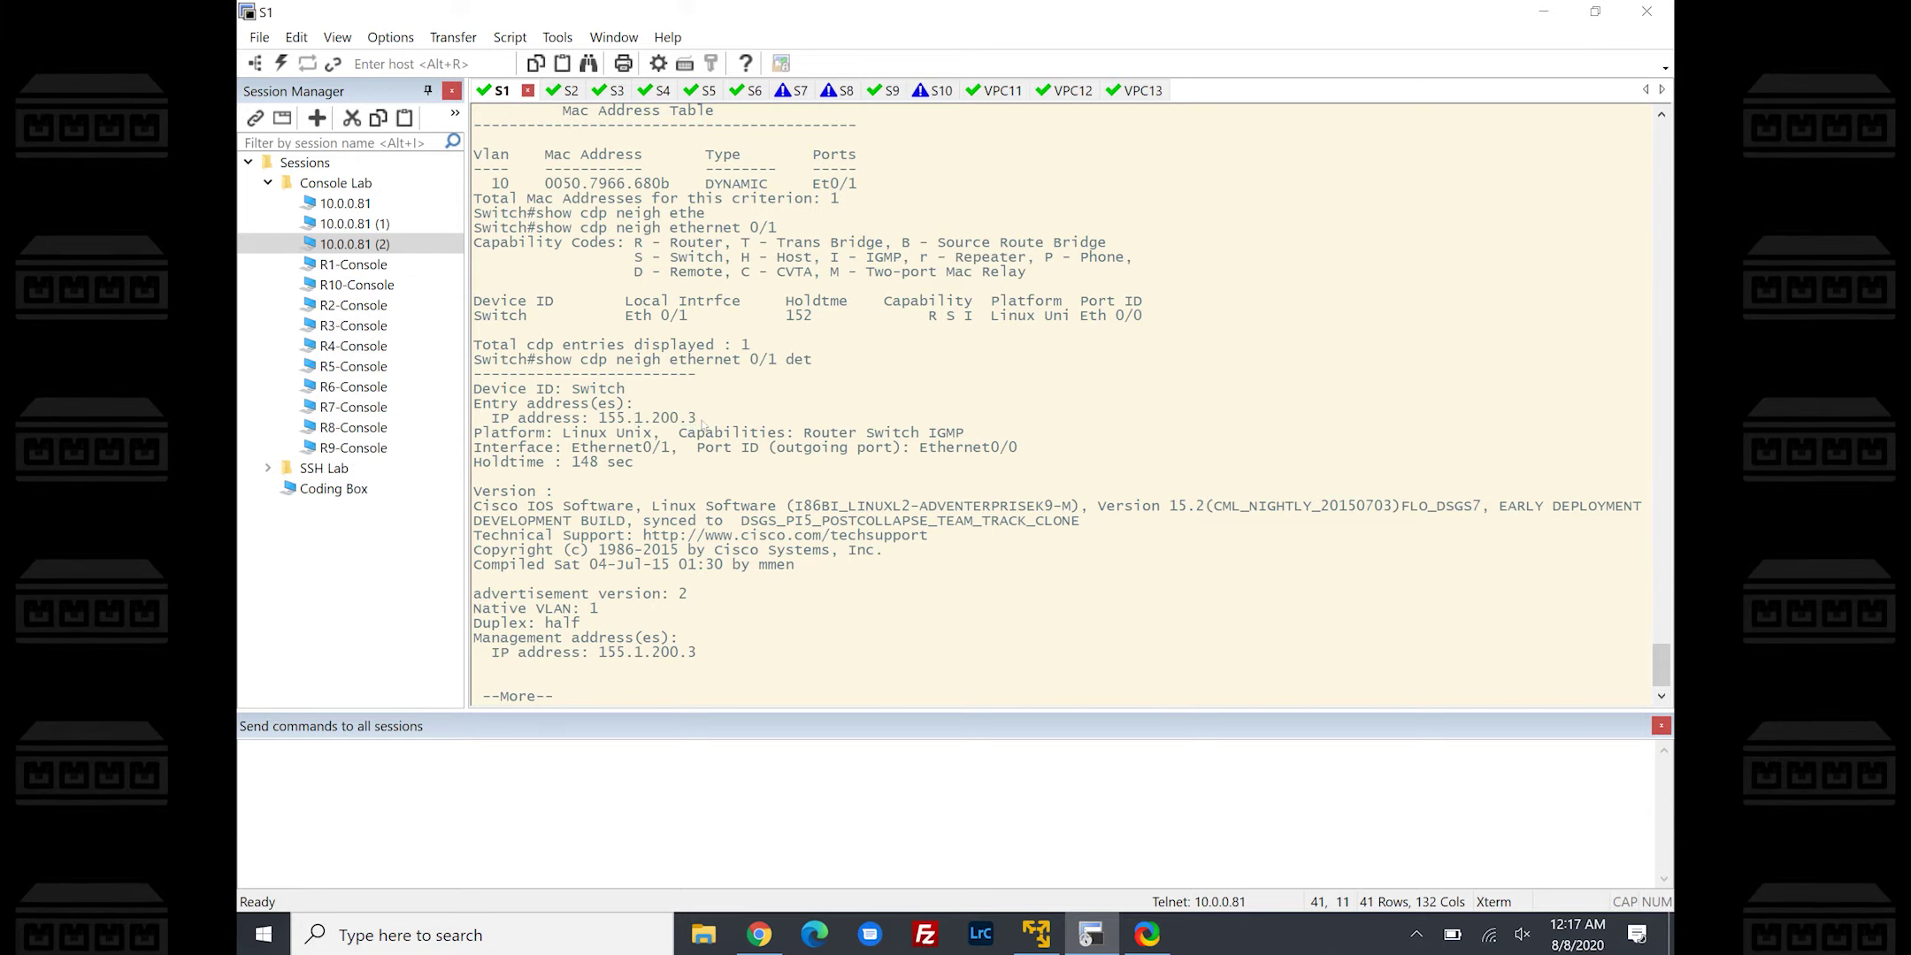
{"action": "left_click_drag", "start_coordinate": [548, 183], "coordinate": [672, 185]}
{"action": "left_click", "coordinate": [547, 187]}
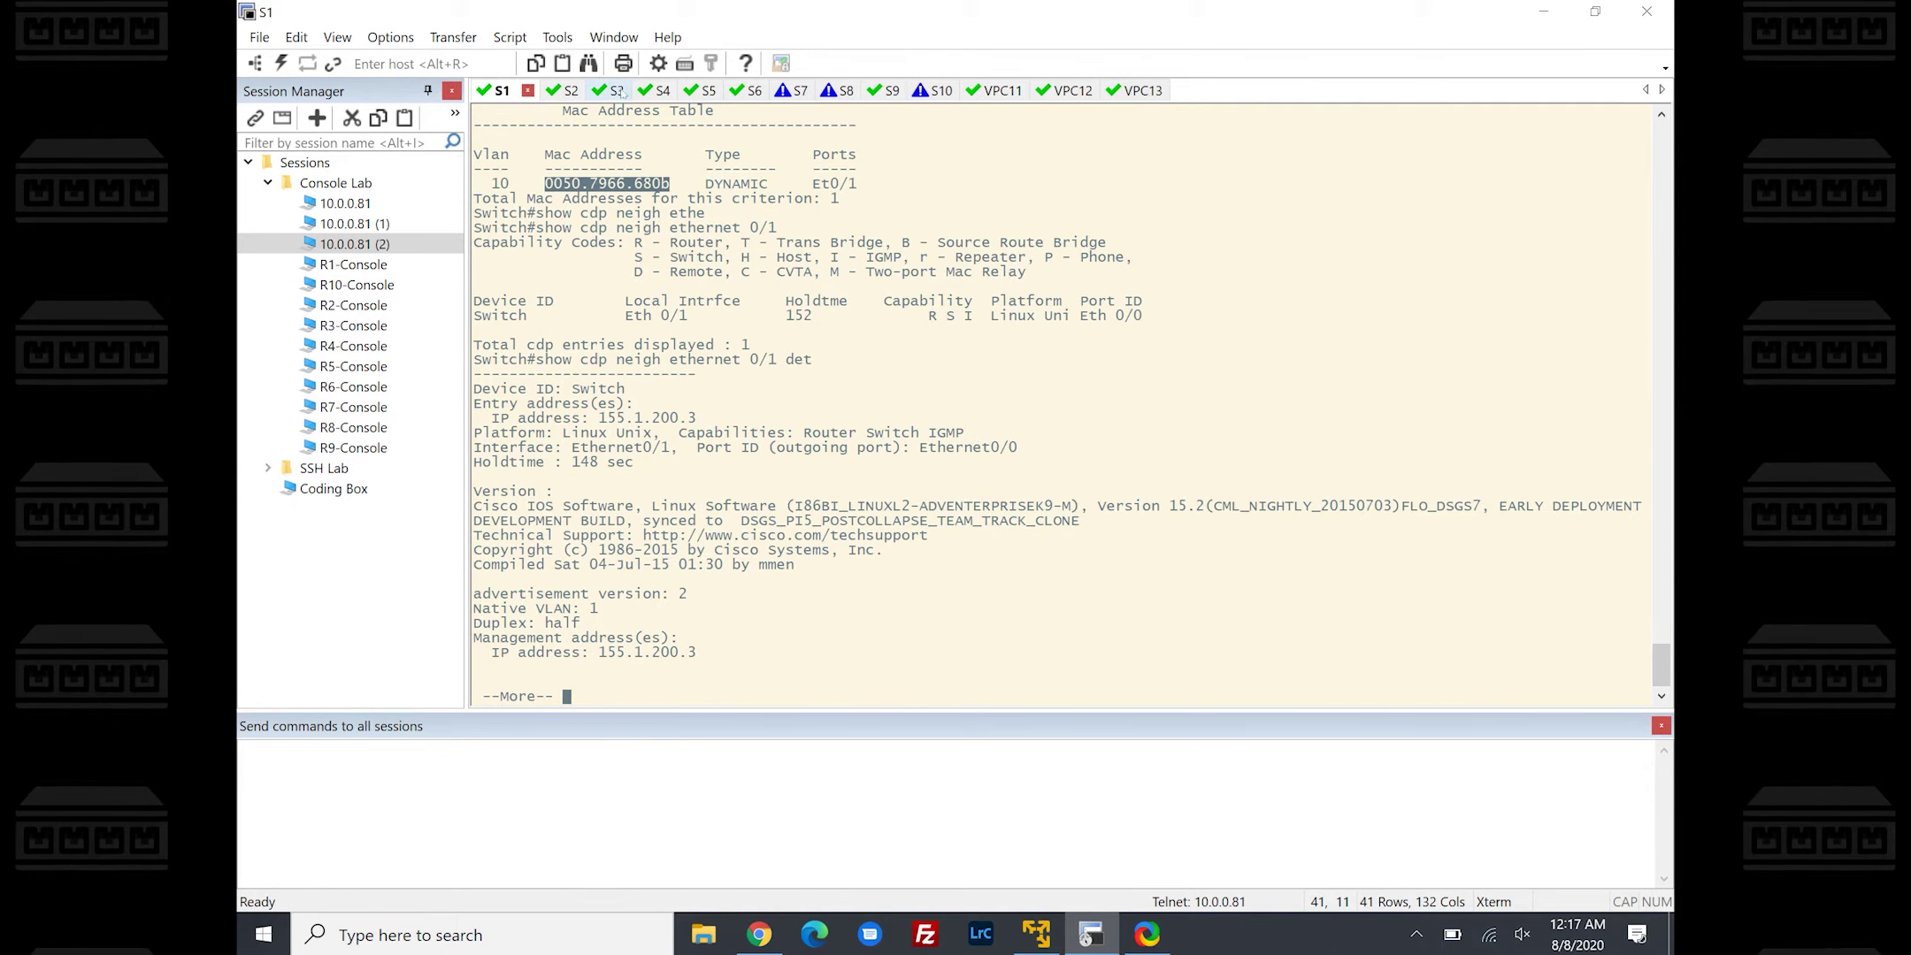
{"action": "key", "text": "alt+3"}
Look up MAC 0050.7966.680b in S3's MAC address table
{"action": "type", "text": "sho"}
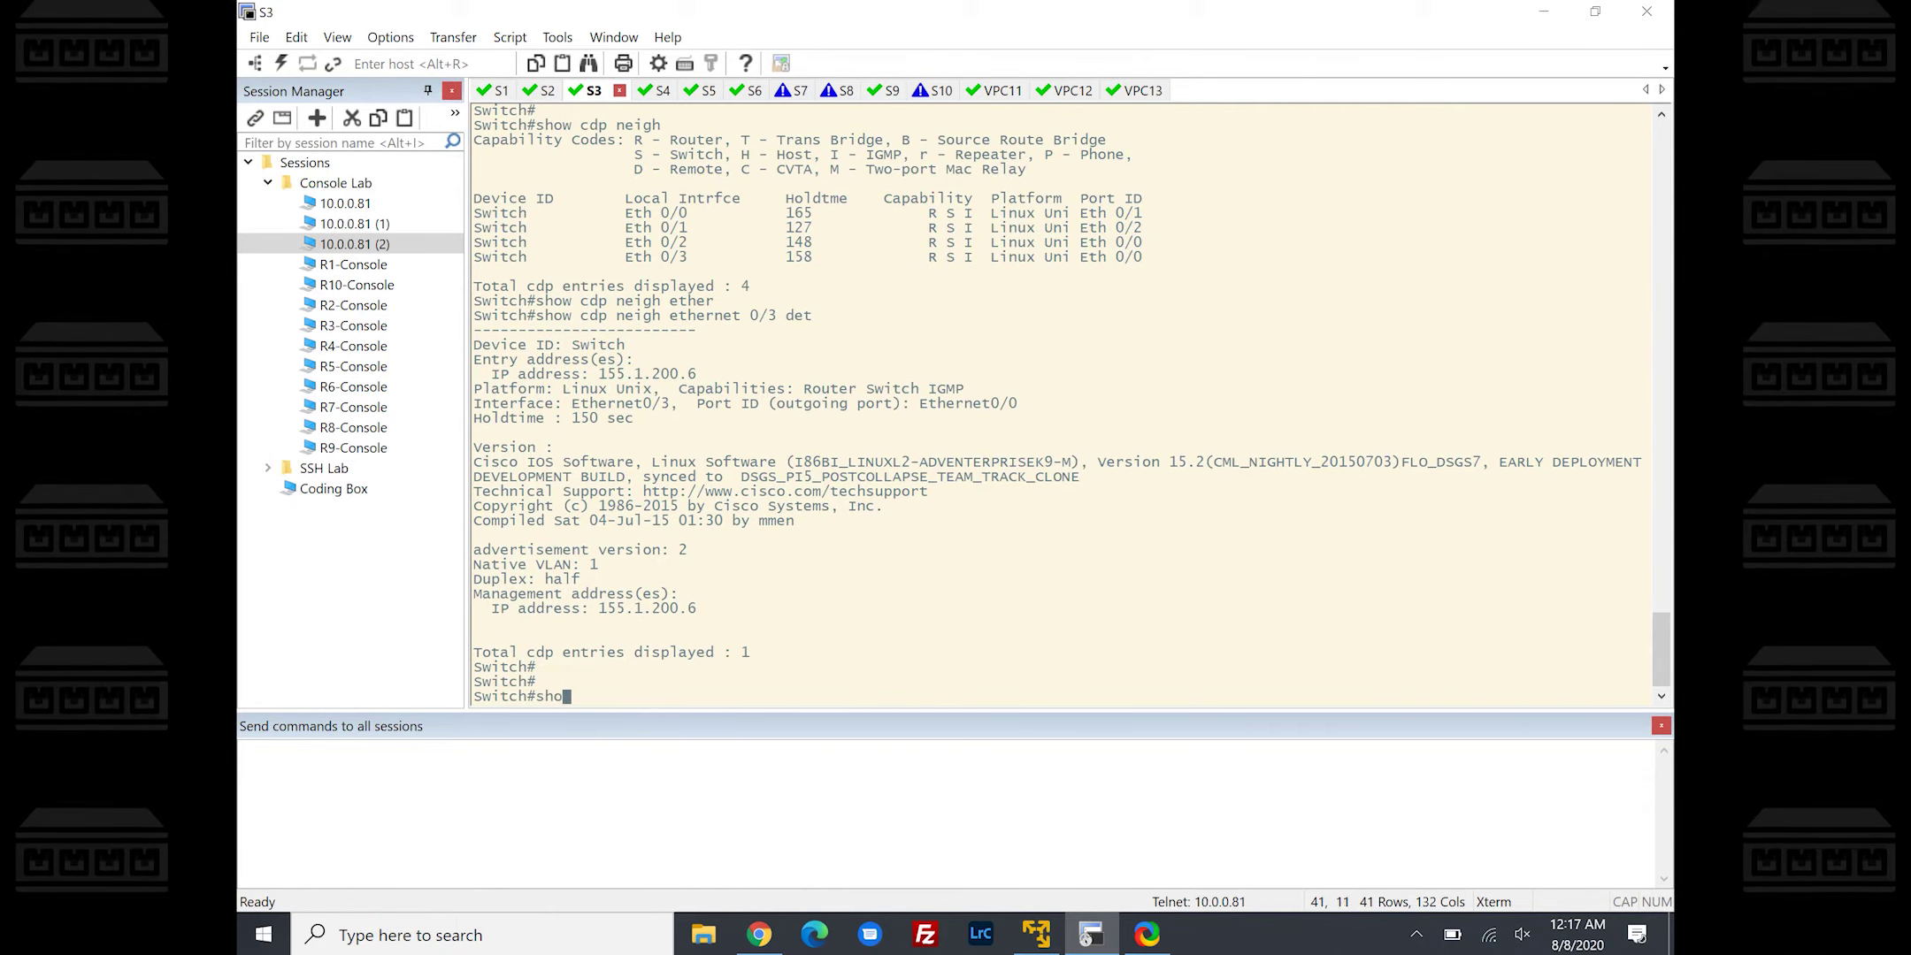
{"action": "type", "text": "w mac add"}
{"action": "key", "text": "Tab"}
{"action": "type", "text": "add "}
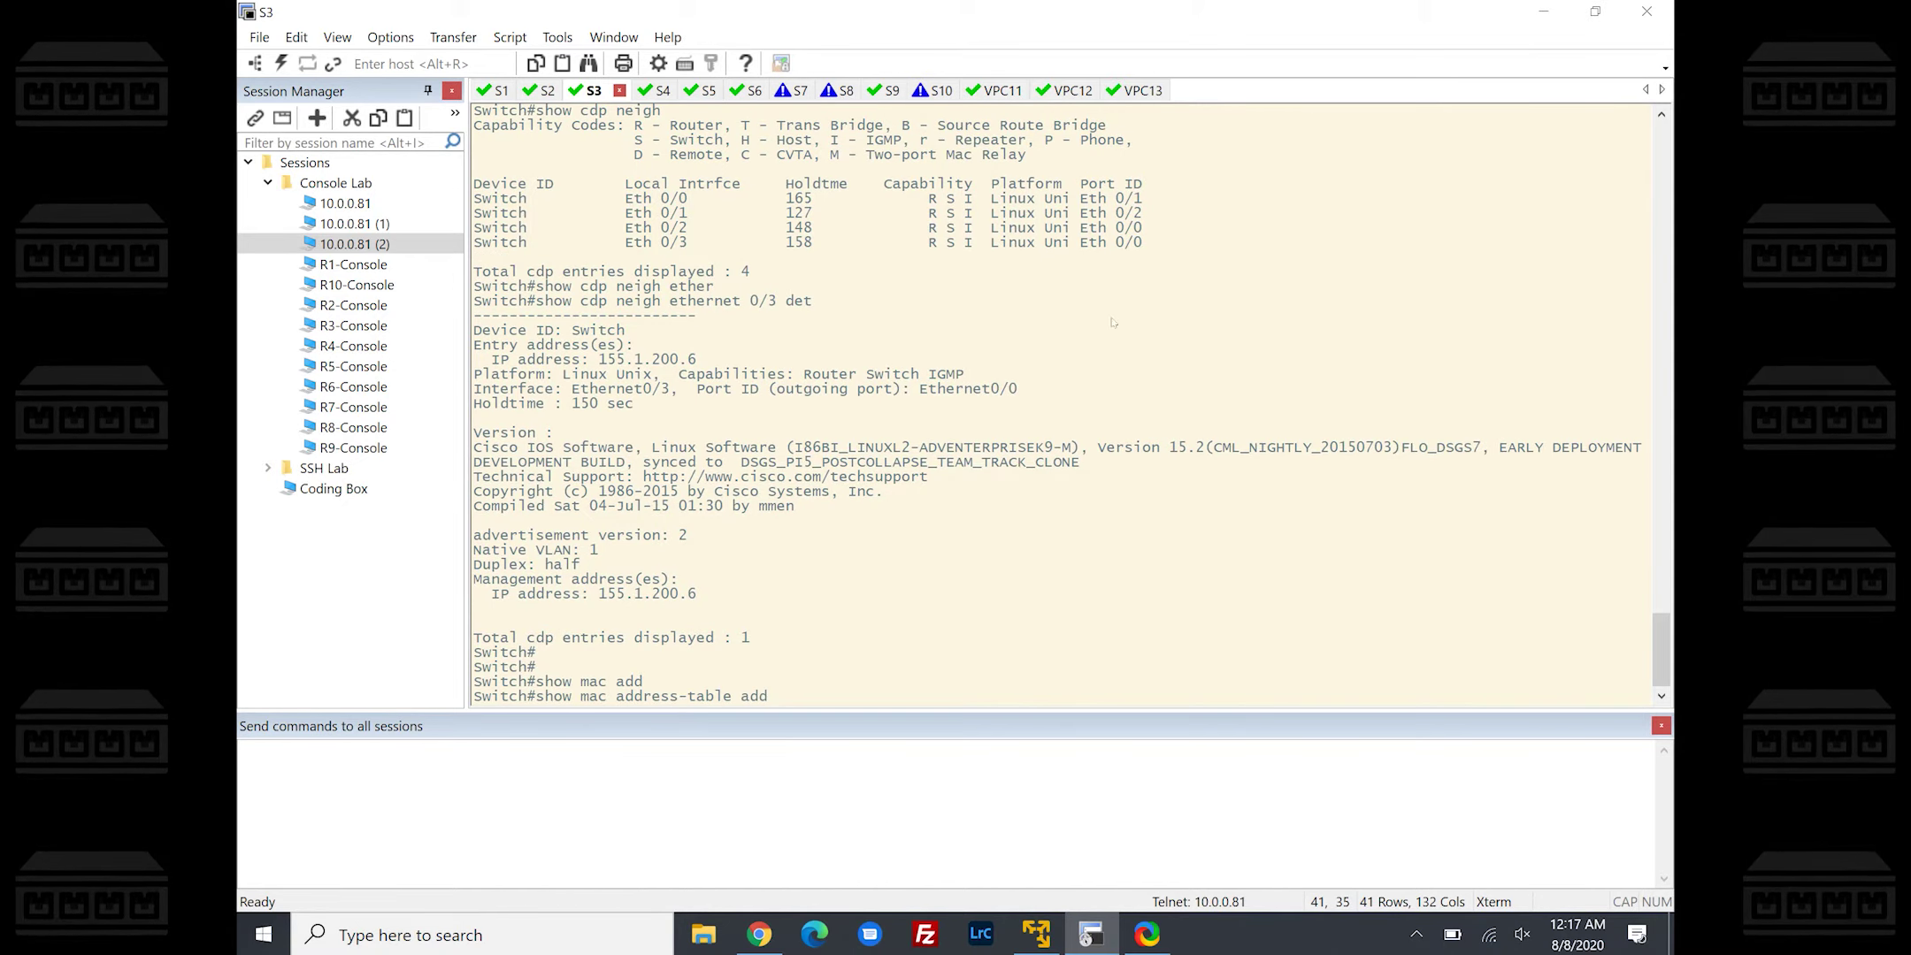
{"action": "type", "text": "0050.7966.680b"}
{"action": "key", "text": "Return"}
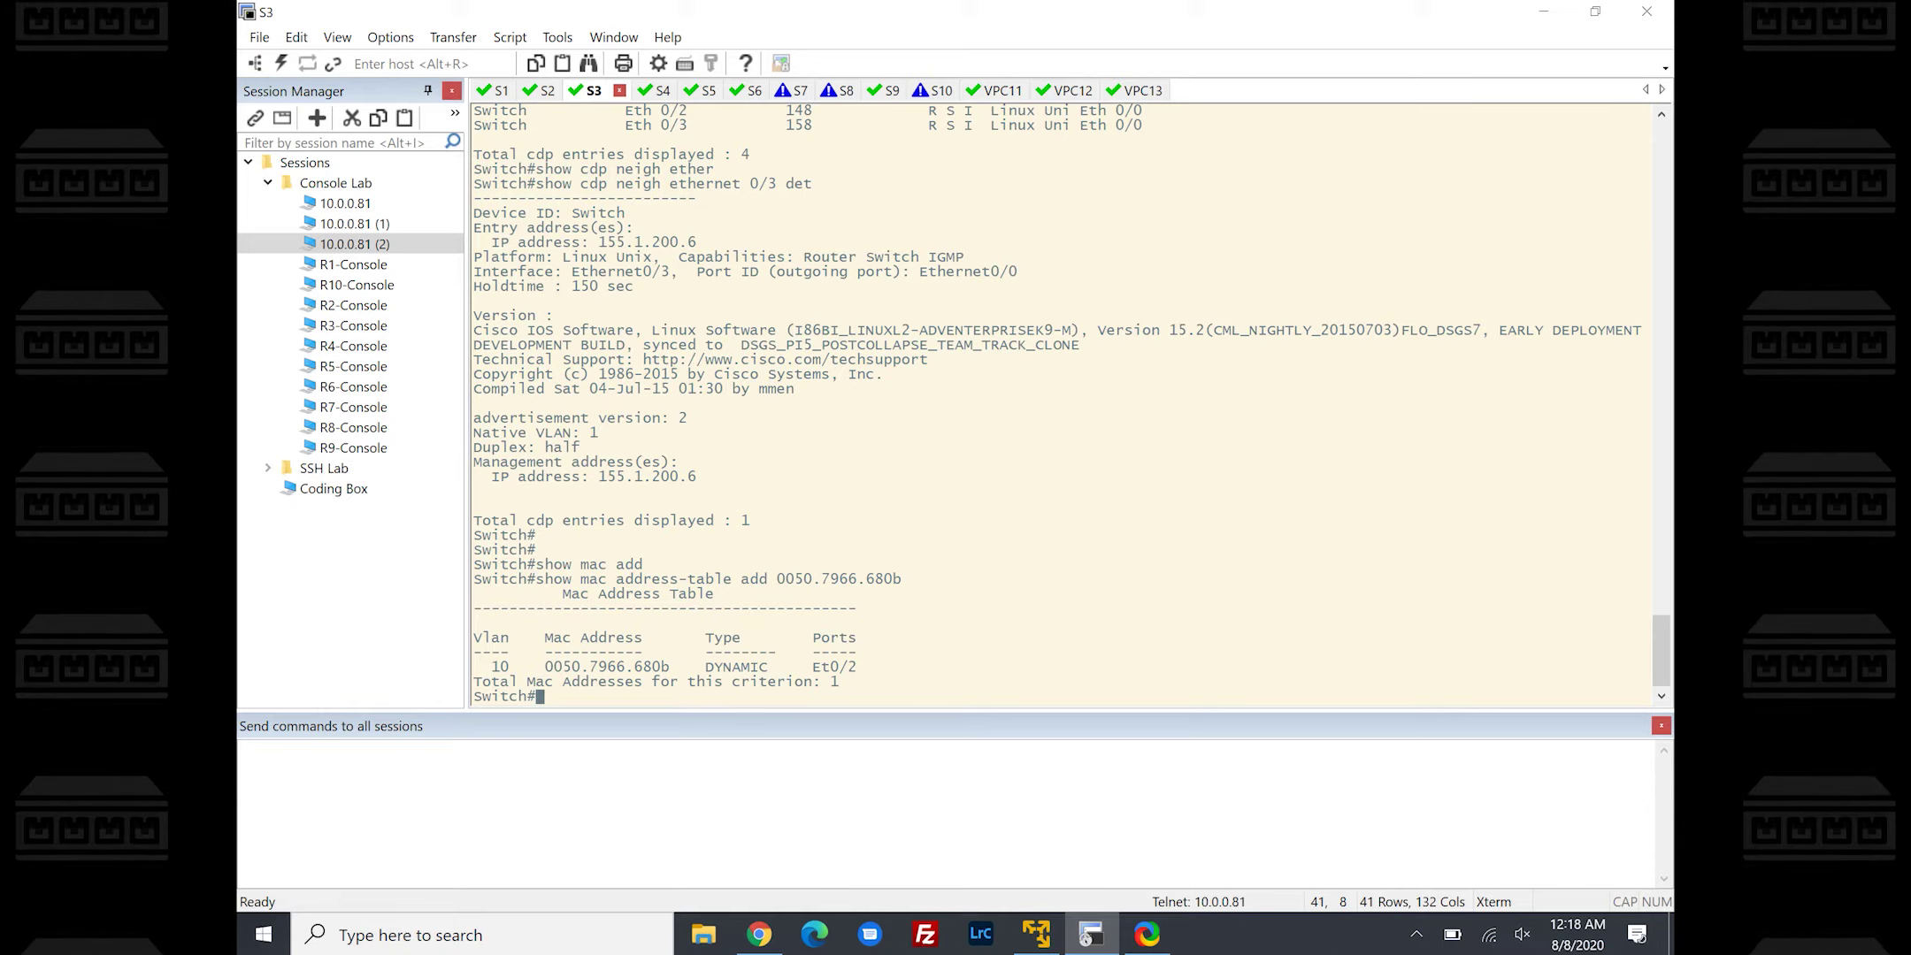
Show S3's CDP neighbor detail for Ethernet0/2 and copy MAC 0050.7966.680b for S5
{"action": "type", "text": "show mac"}
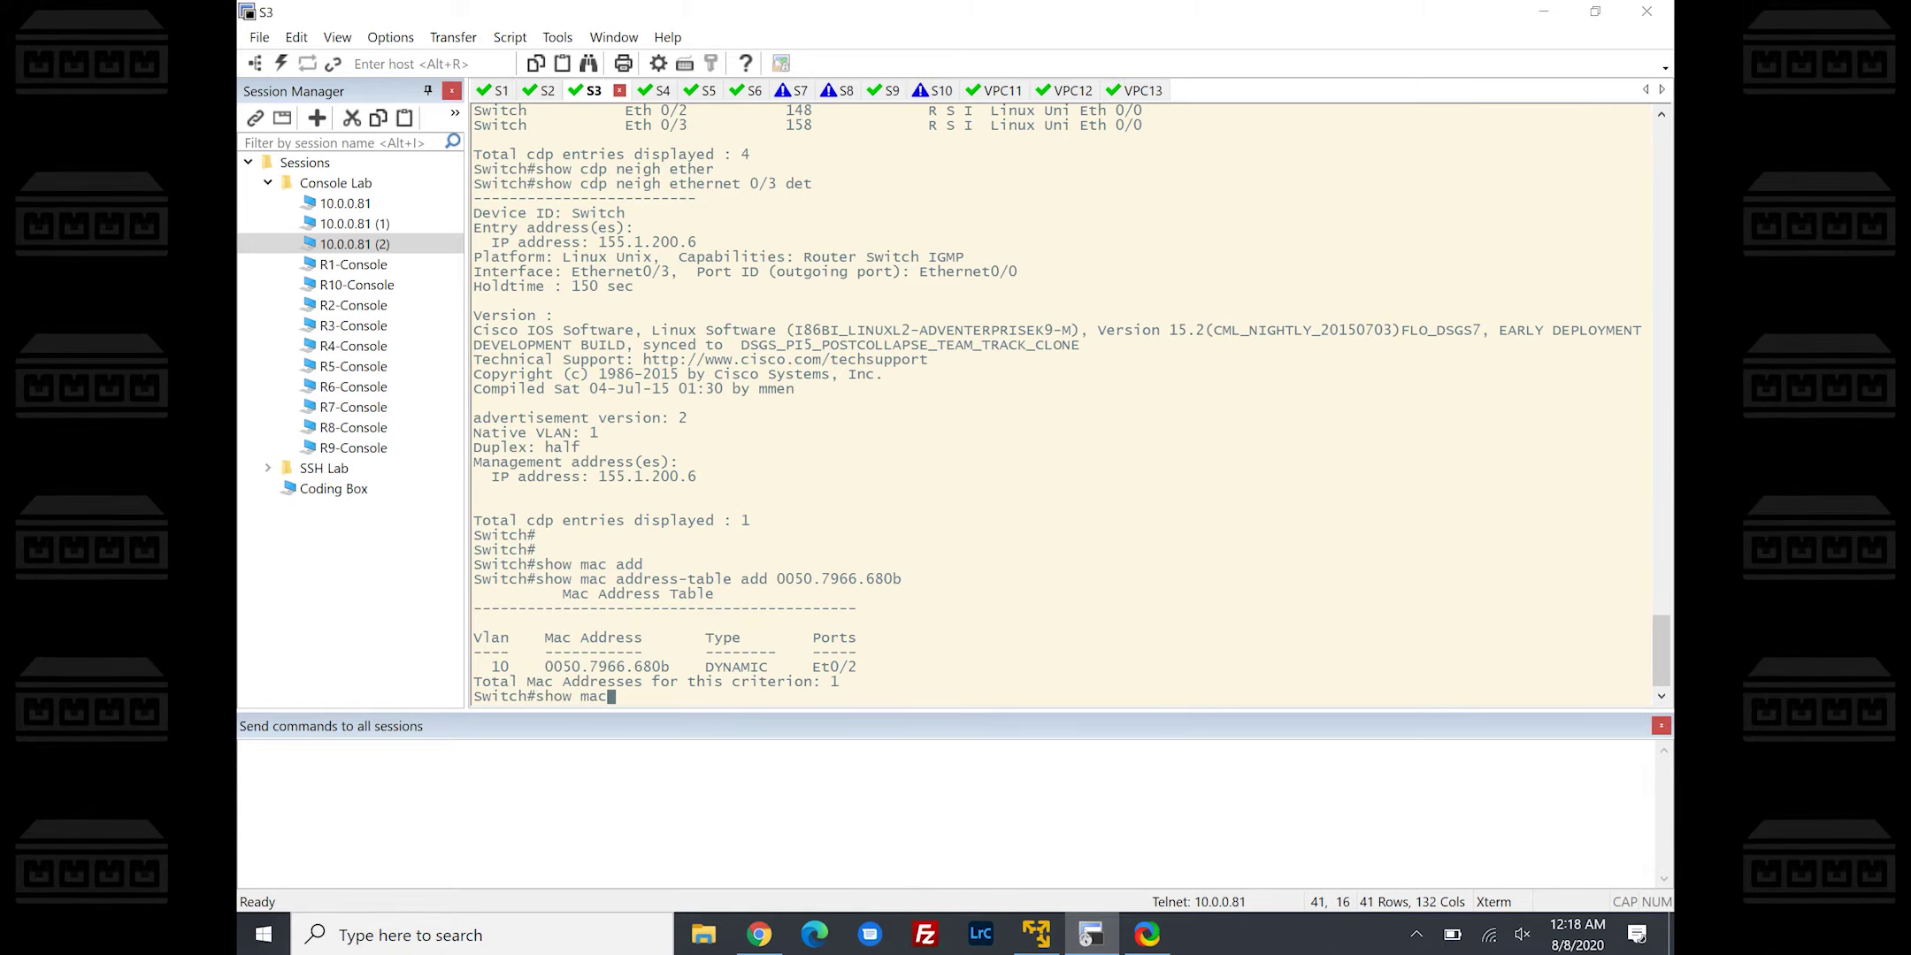
{"action": "key", "text": "BackSpace"}
{"action": "key", "text": "BackSpace"}
{"action": "key", "text": "BackSpace"}
{"action": "key", "text": "BackSpace"}
{"action": "key", "text": "BackSpace"}
{"action": "key", "text": "BackSpace"}
{"action": "key", "text": "BackSpace"}
{"action": "key", "text": "BackSpace"}
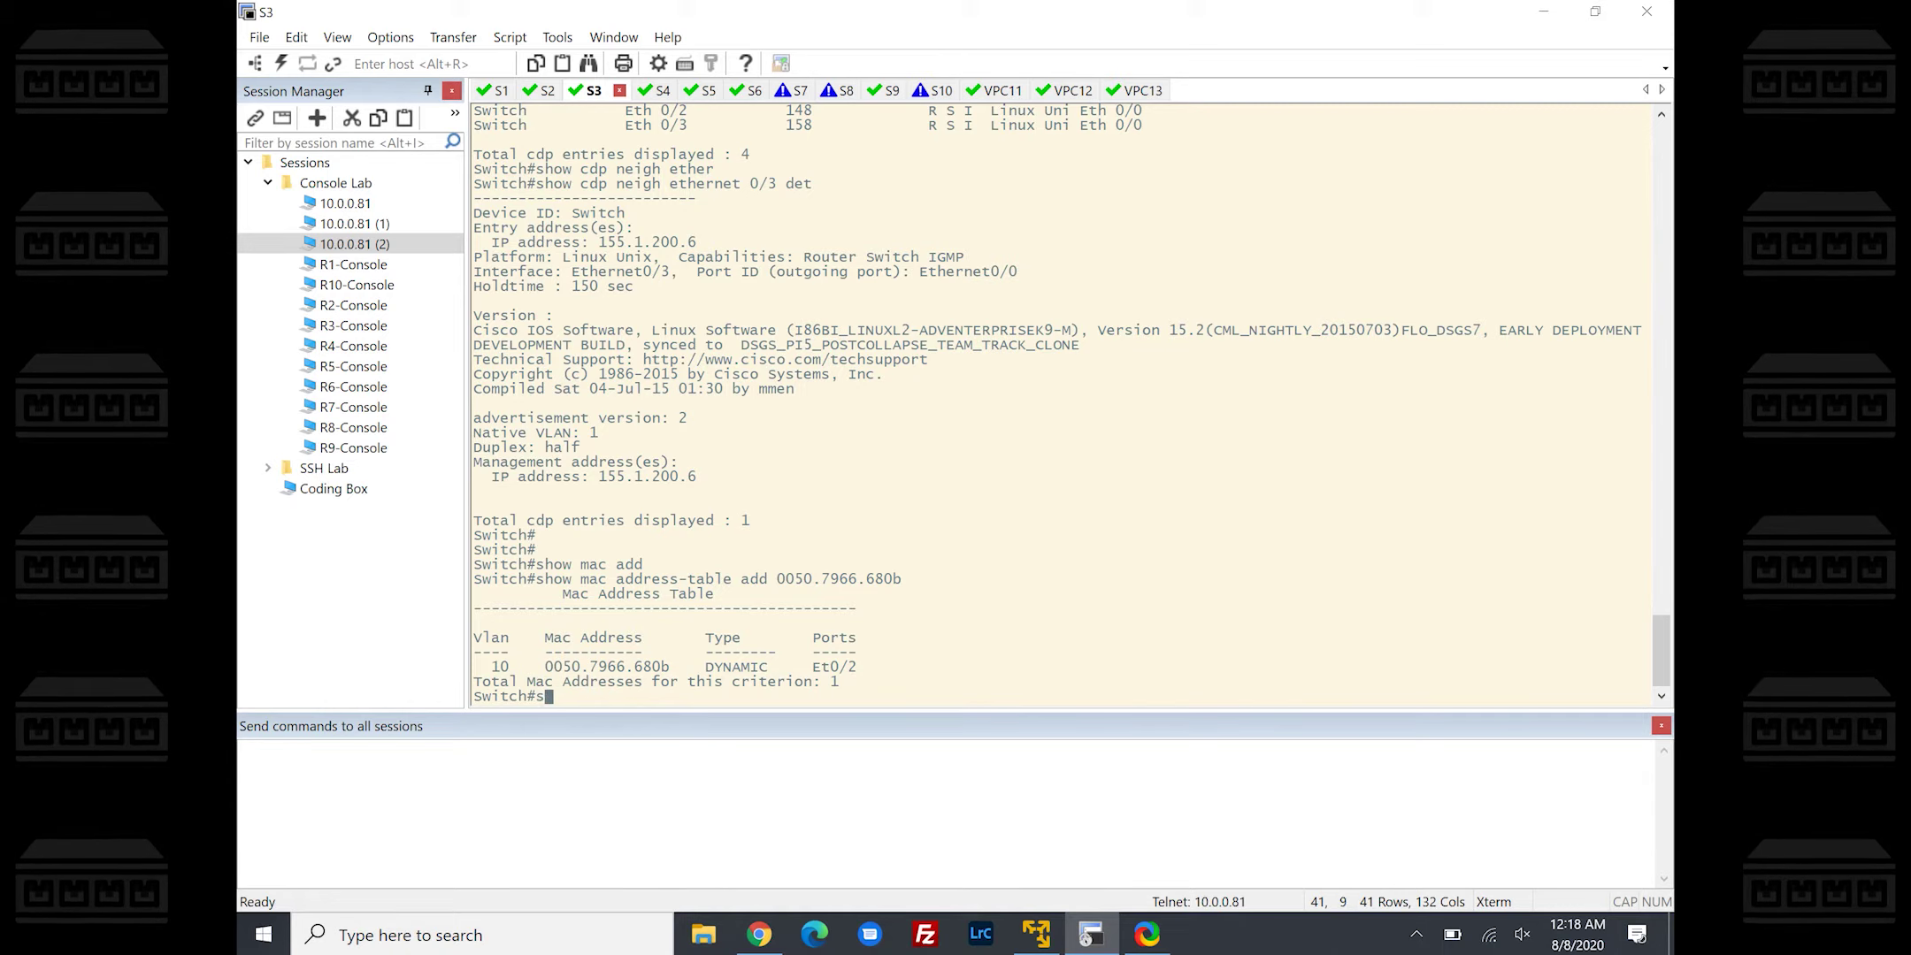
{"action": "type", "text": "show ma"}
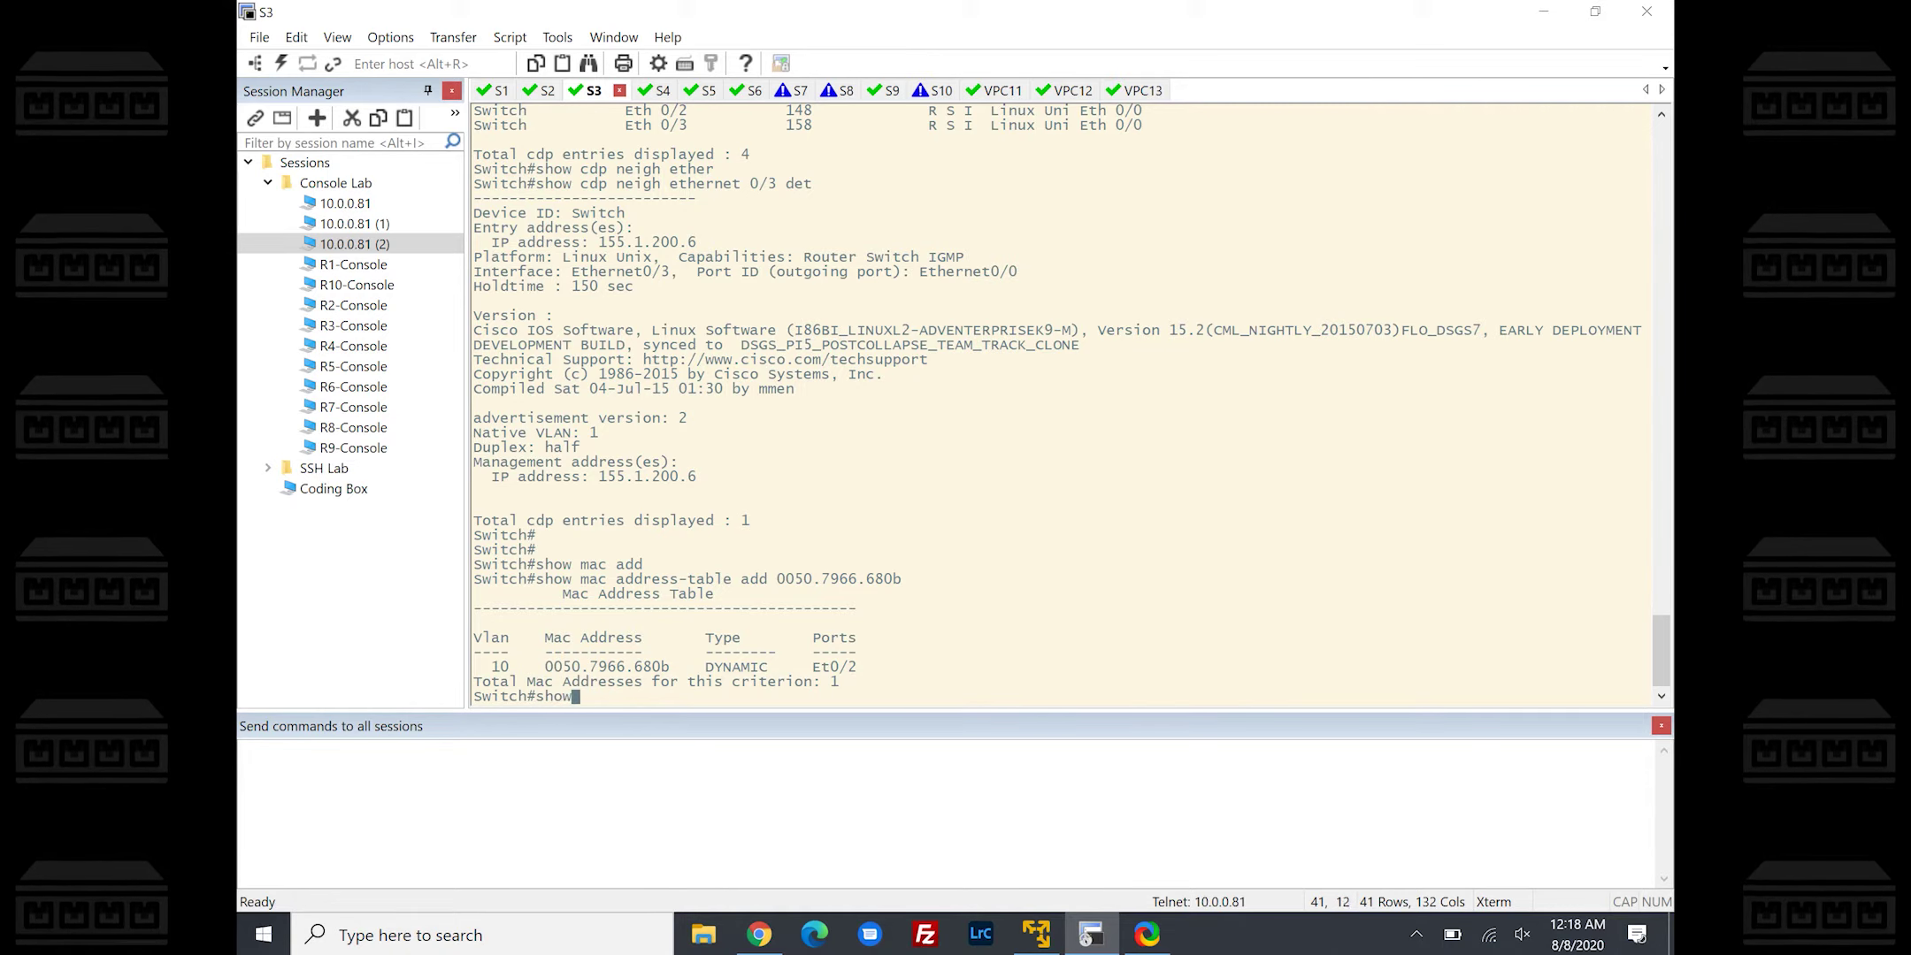
{"action": "key", "text": "BackSpace"}
{"action": "key", "text": "BackSpace"}
{"action": "key", "text": "BackSpace"}
{"action": "type", "text": "cdp "}
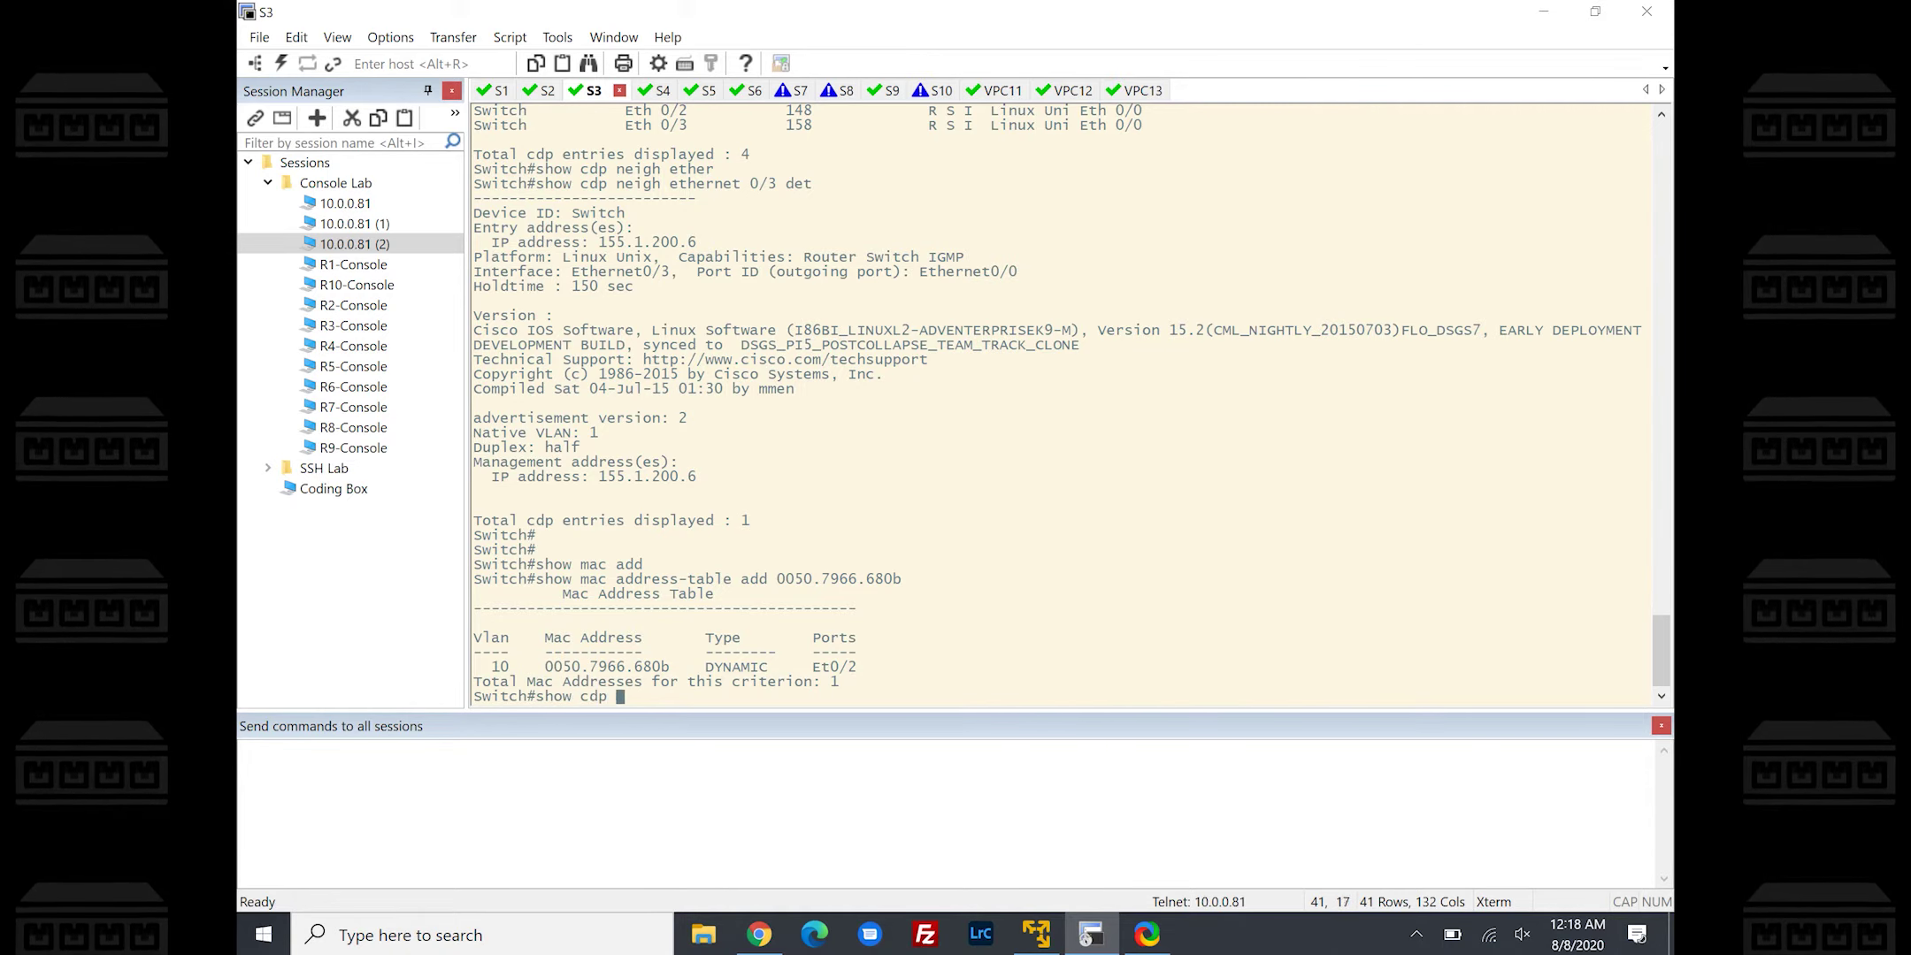
{"action": "type", "text": "neigh "}
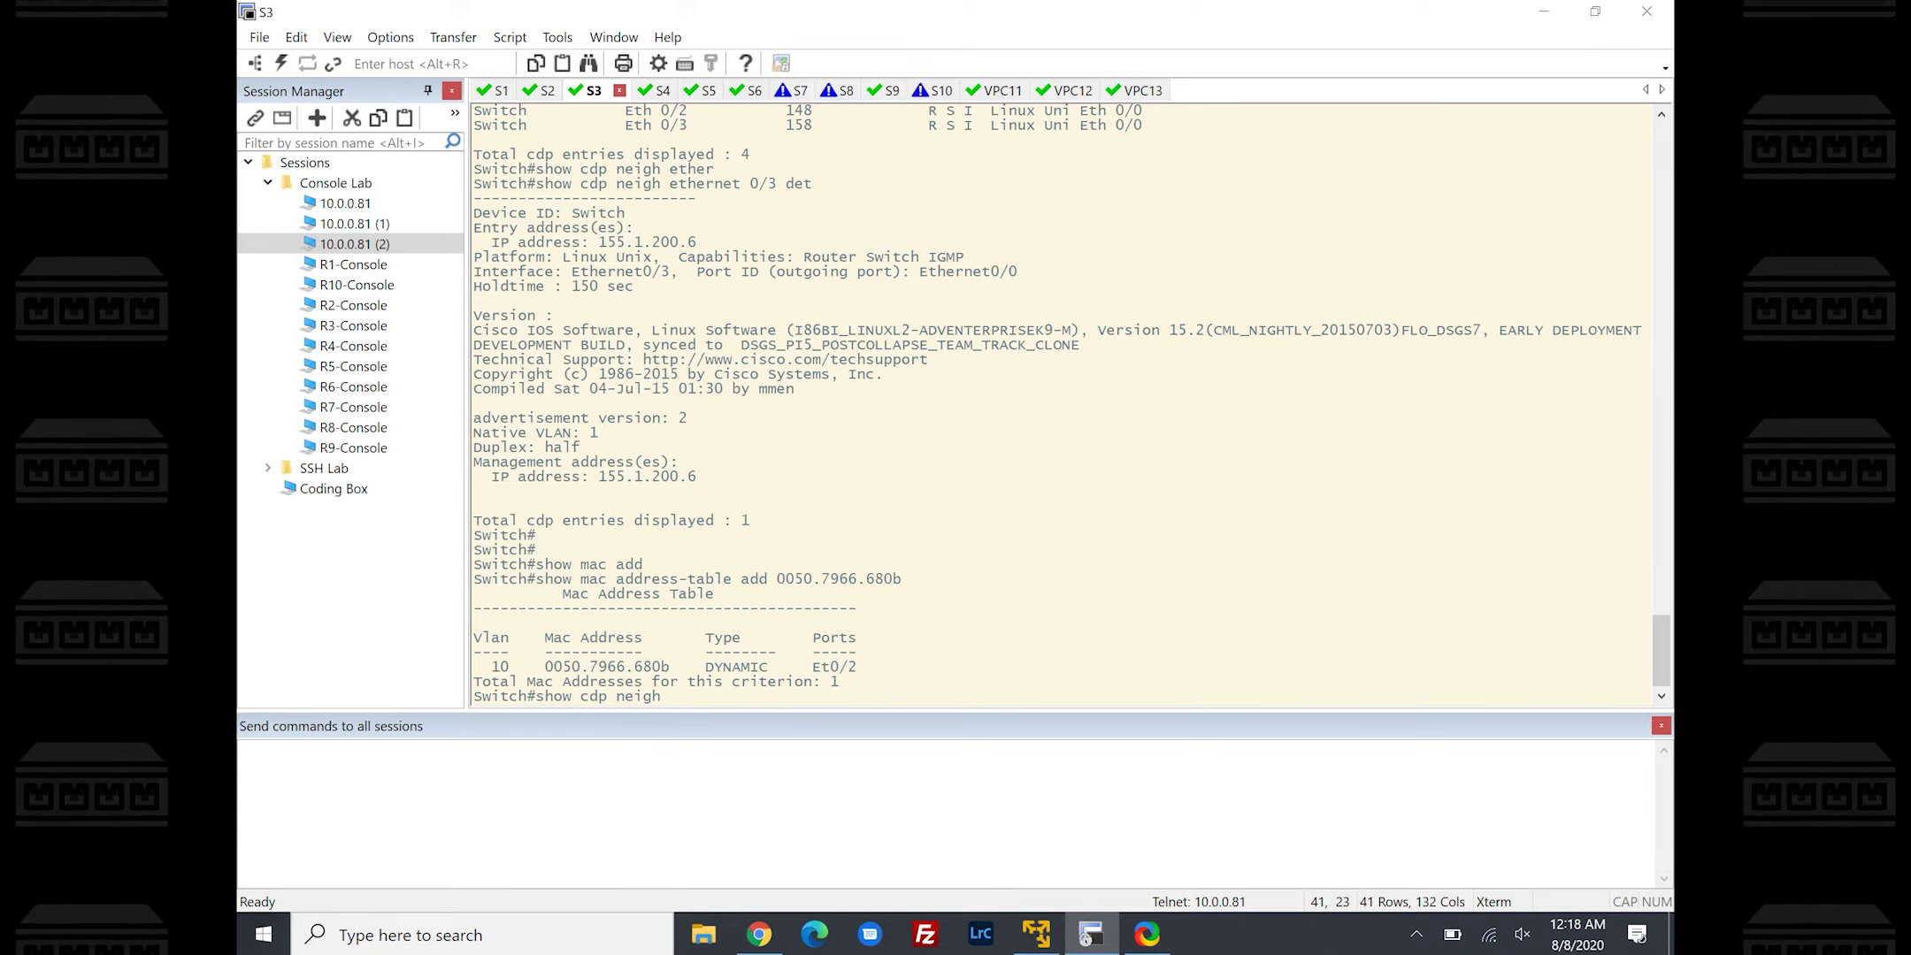
{"action": "type", "text": "ether 0/"}
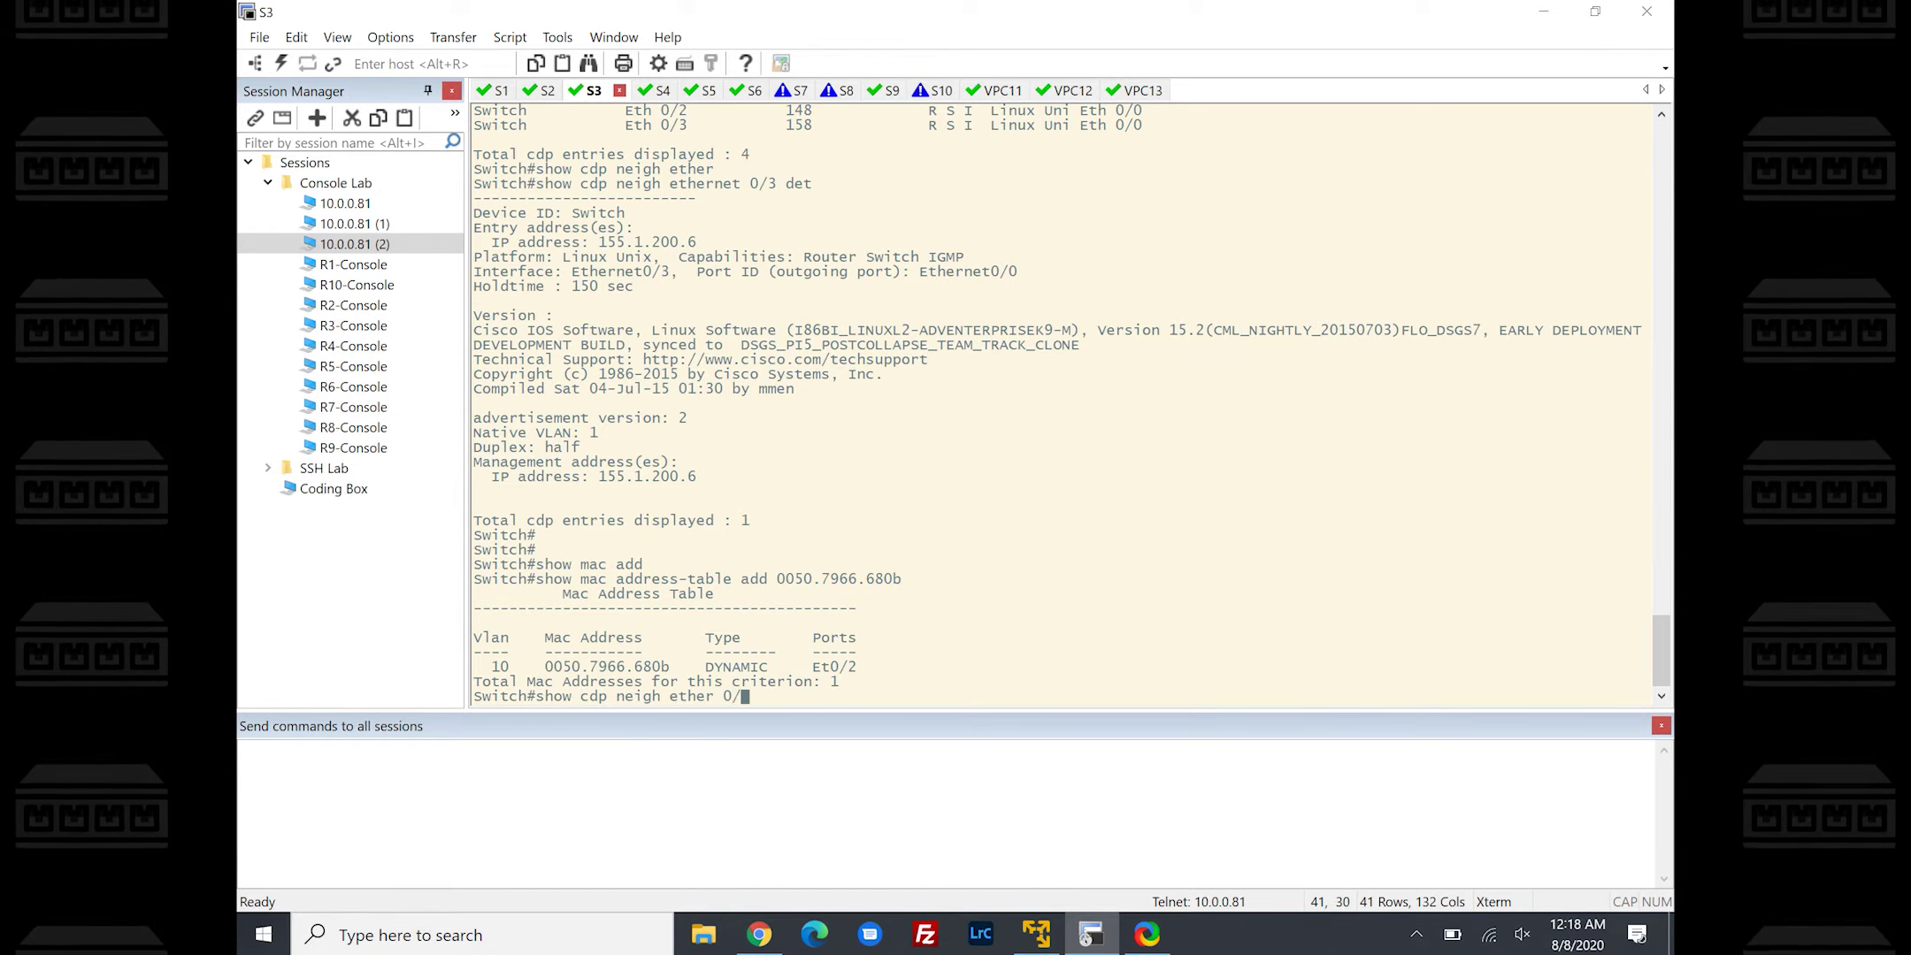
{"action": "type", "text": "2 det"}
{"action": "key", "text": "Return"}
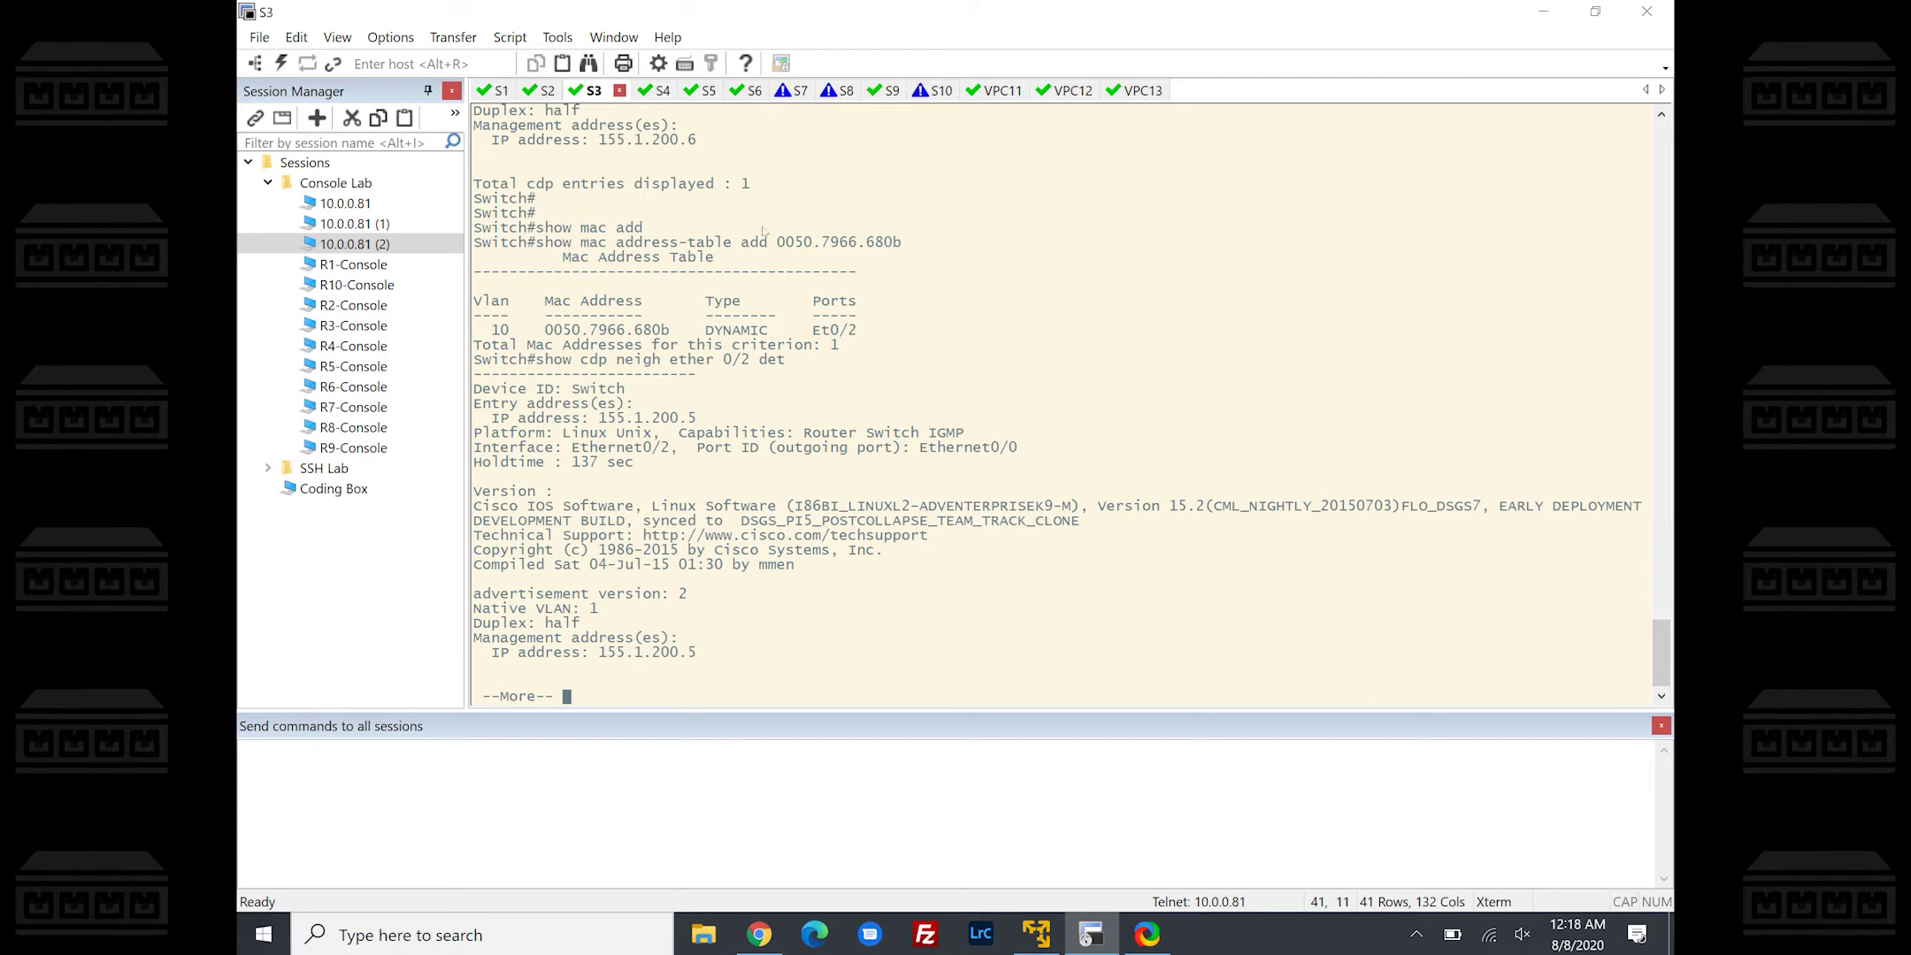
{"action": "left_click_drag", "start_coordinate": [778, 243], "coordinate": [904, 244]}
{"action": "left_click", "coordinate": [703, 90]}
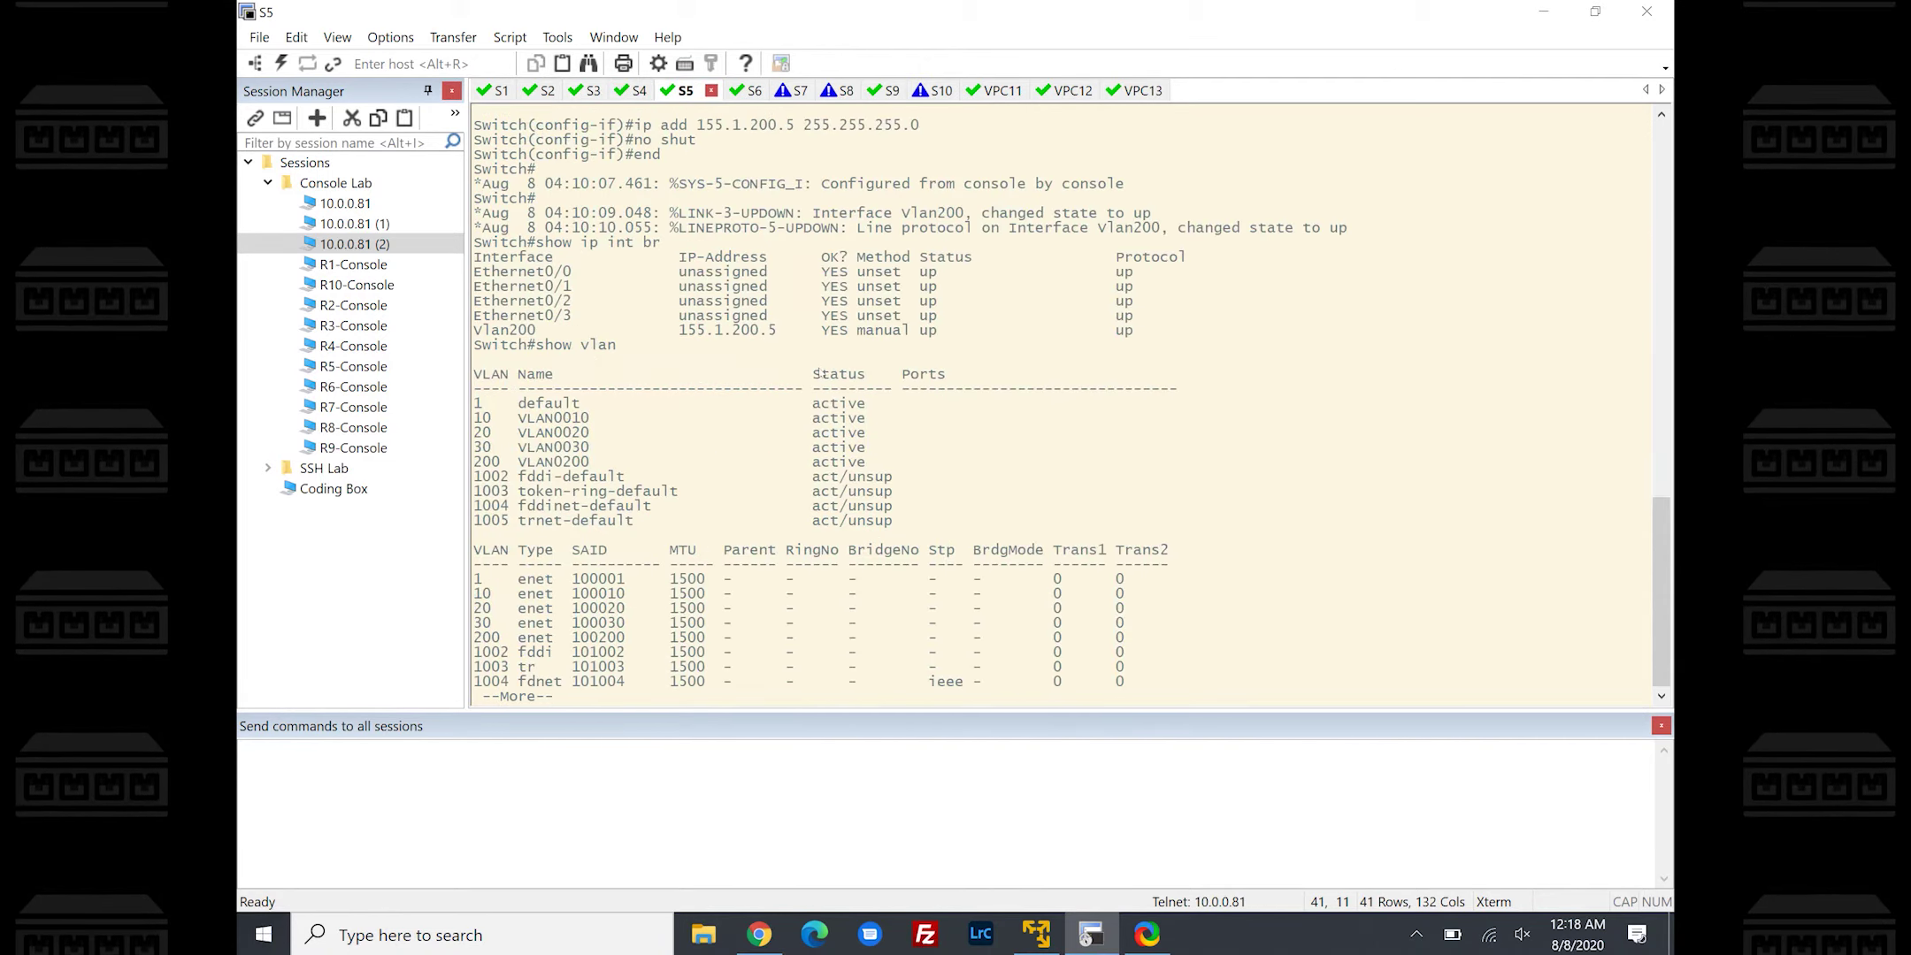
On S5, look up the pasted MAC 0050.7966.680b in the MAC address table
{"action": "key", "text": "Return"}
{"action": "key", "text": "Return"}
{"action": "key", "text": "Return"}
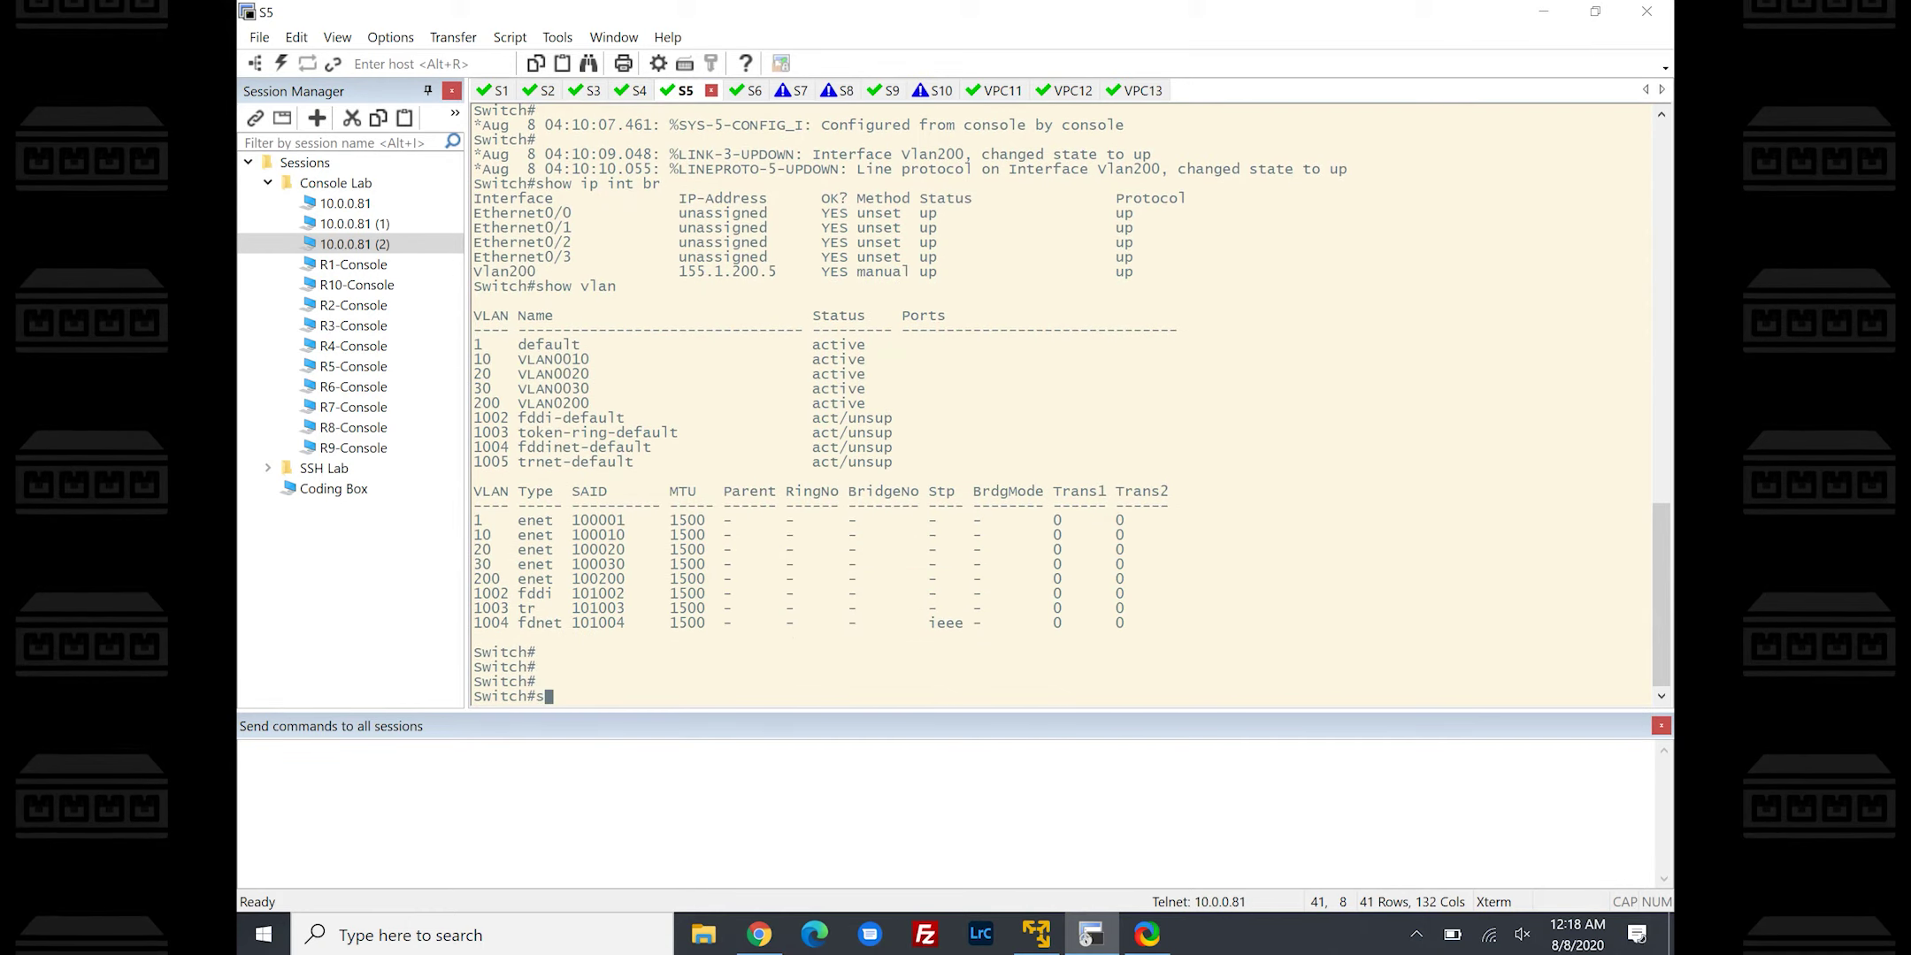
{"action": "type", "text": "show mac add"}
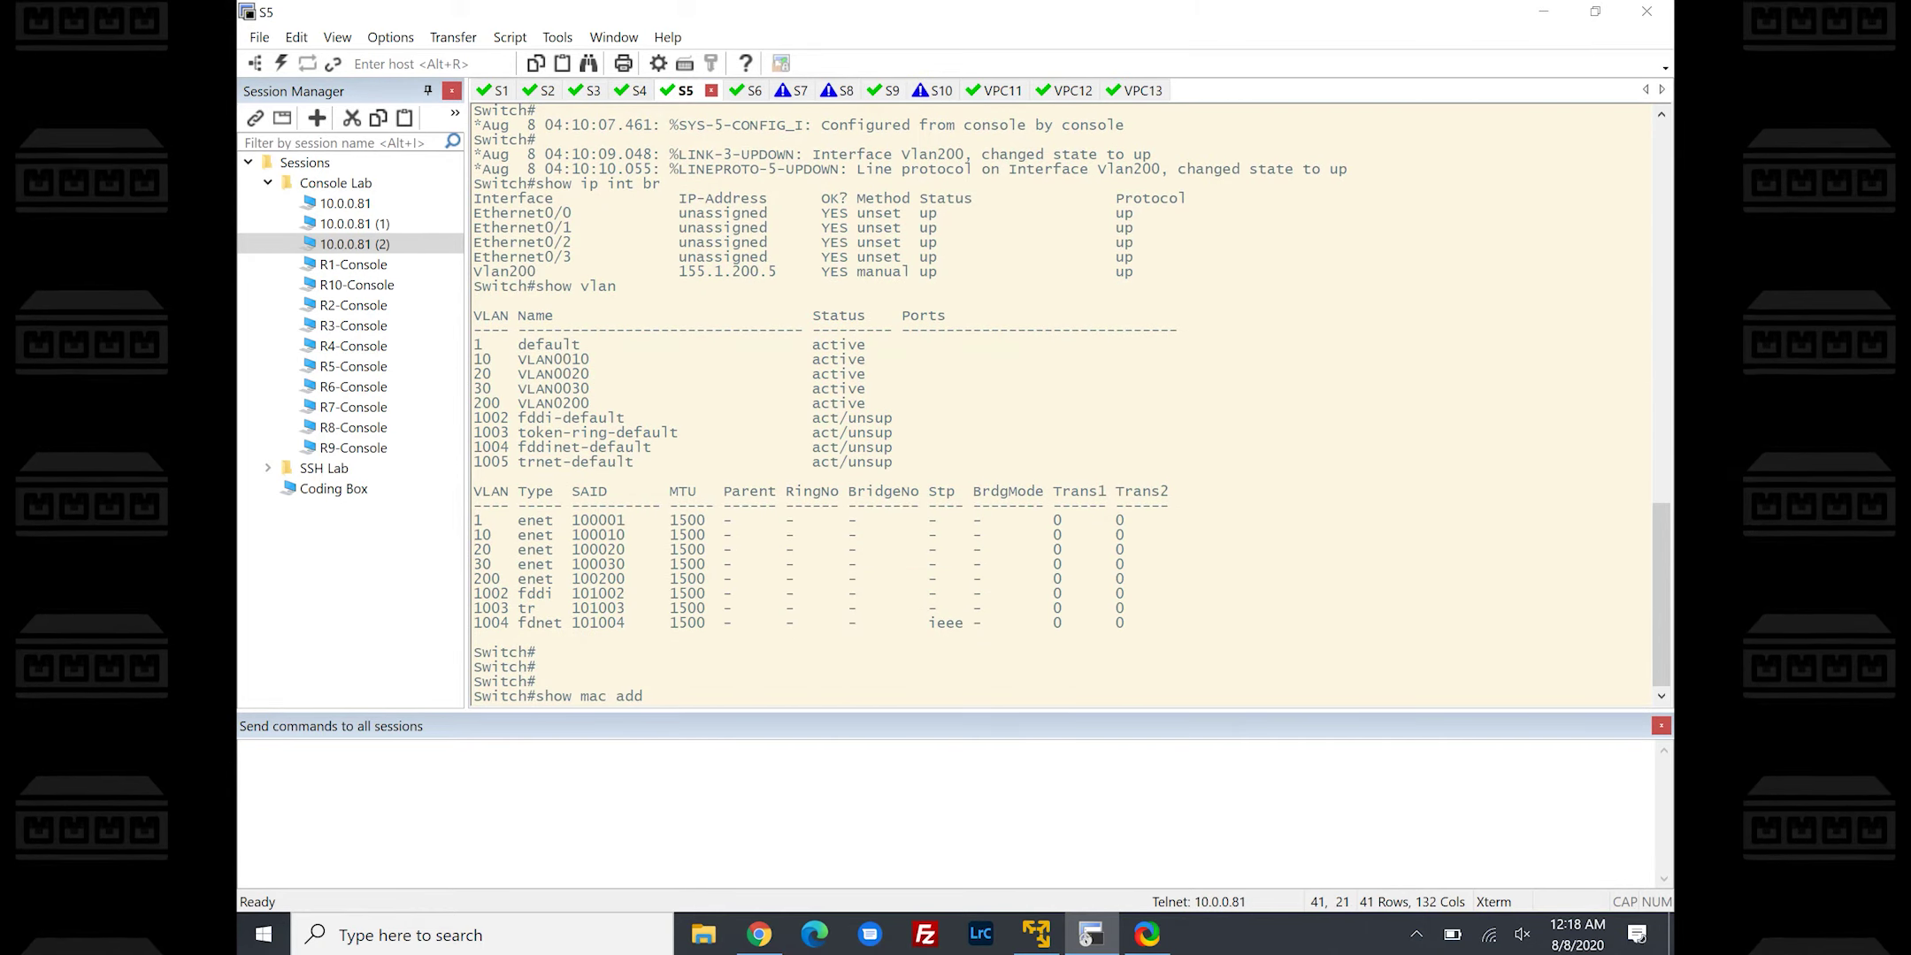
{"action": "key", "text": "Tab"}
{"action": "type", "text": "add"}
{"action": "key", "text": "Tab"}
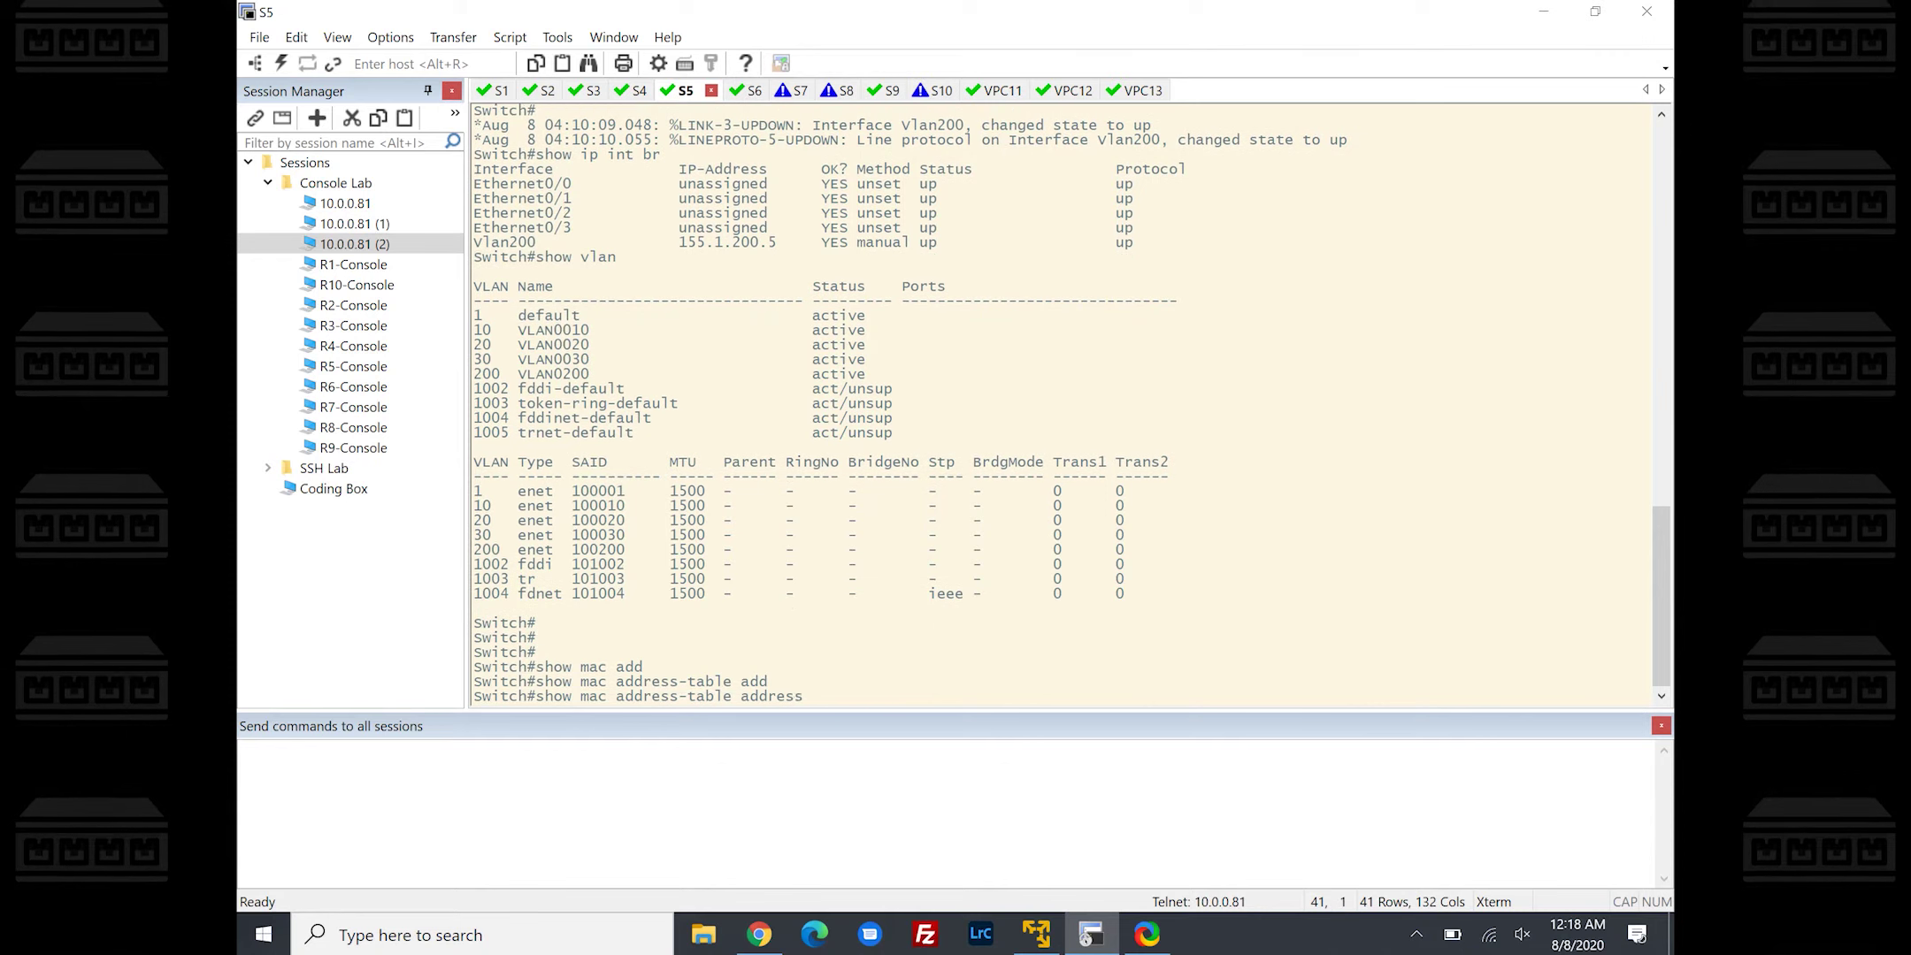
{"action": "right_click", "coordinate": [854, 549]}
{"action": "right_click", "coordinate": [855, 548]}
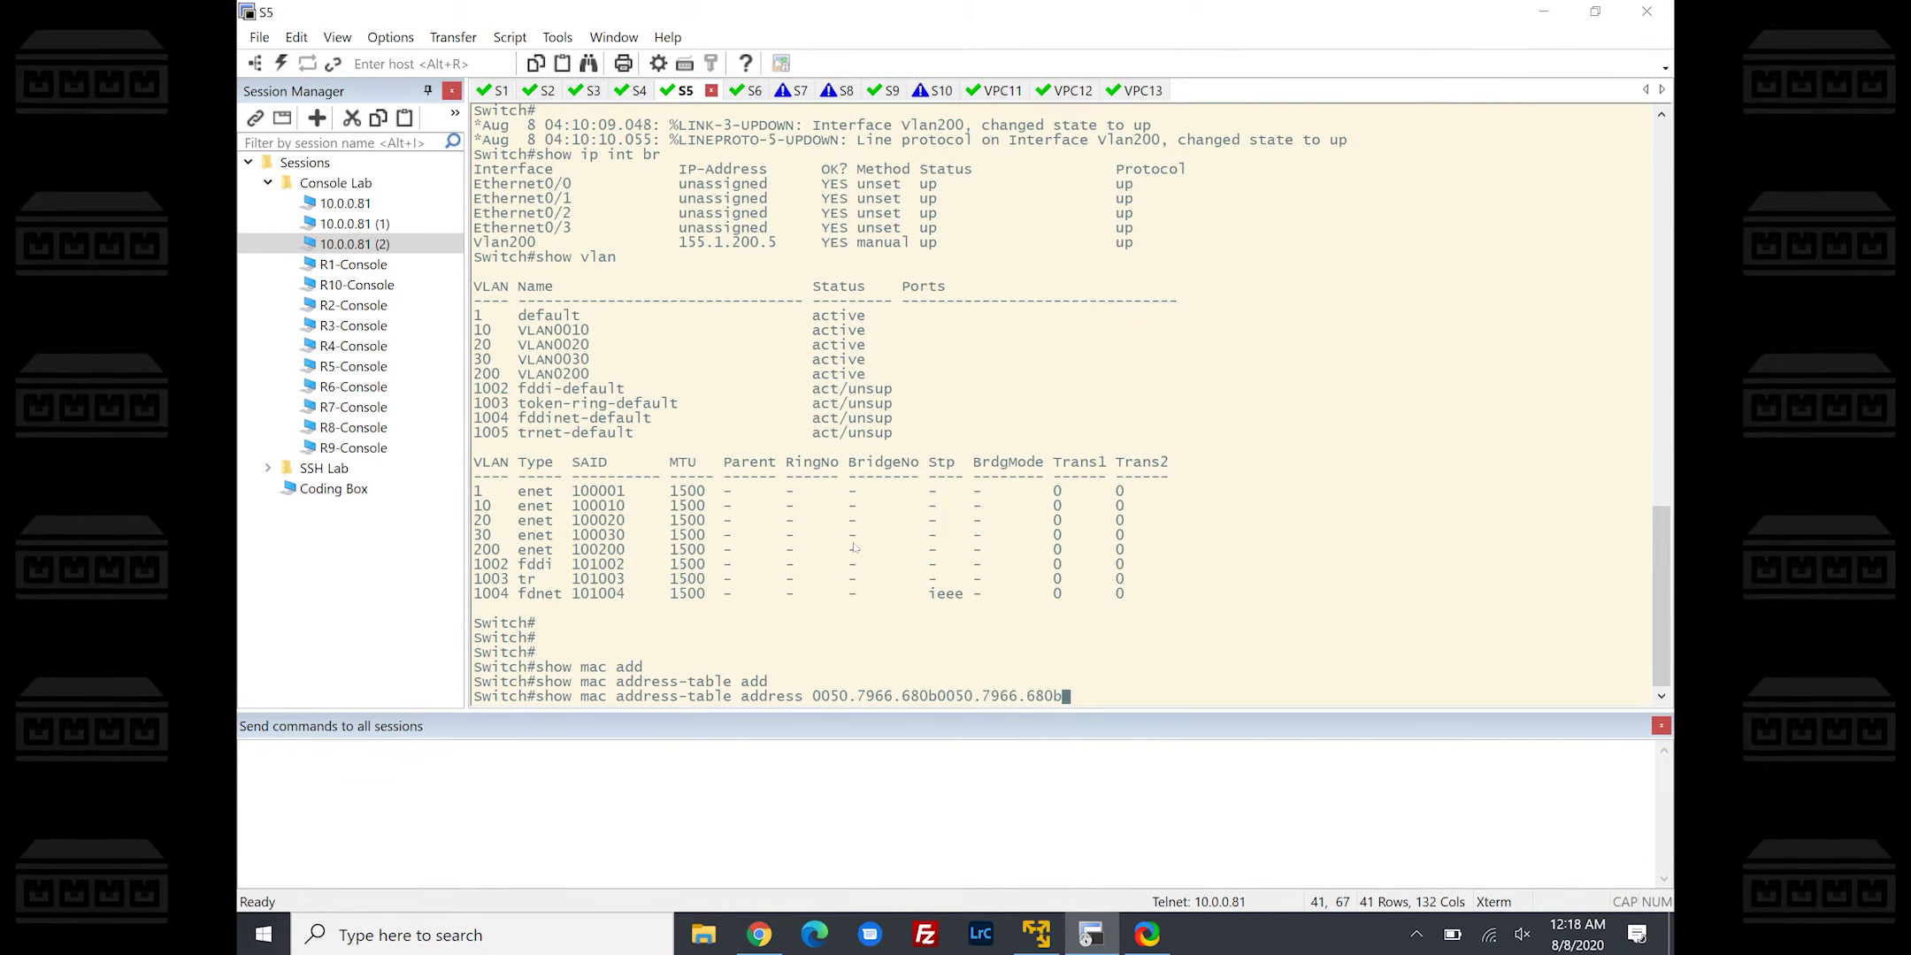
{"action": "key", "text": "Left"}
{"action": "key", "text": "Left"}
{"action": "key", "text": "Left"}
{"action": "key", "text": "Left"}
{"action": "key", "text": "Left"}
{"action": "key", "text": "Left"}
{"action": "key", "text": "Left"}
{"action": "key", "text": "Left"}
{"action": "key", "text": "Left"}
{"action": "key", "text": "Left"}
{"action": "key", "text": "Left"}
{"action": "key", "text": "Left"}
{"action": "key", "text": "Left"}
{"action": "key", "text": "Left"}
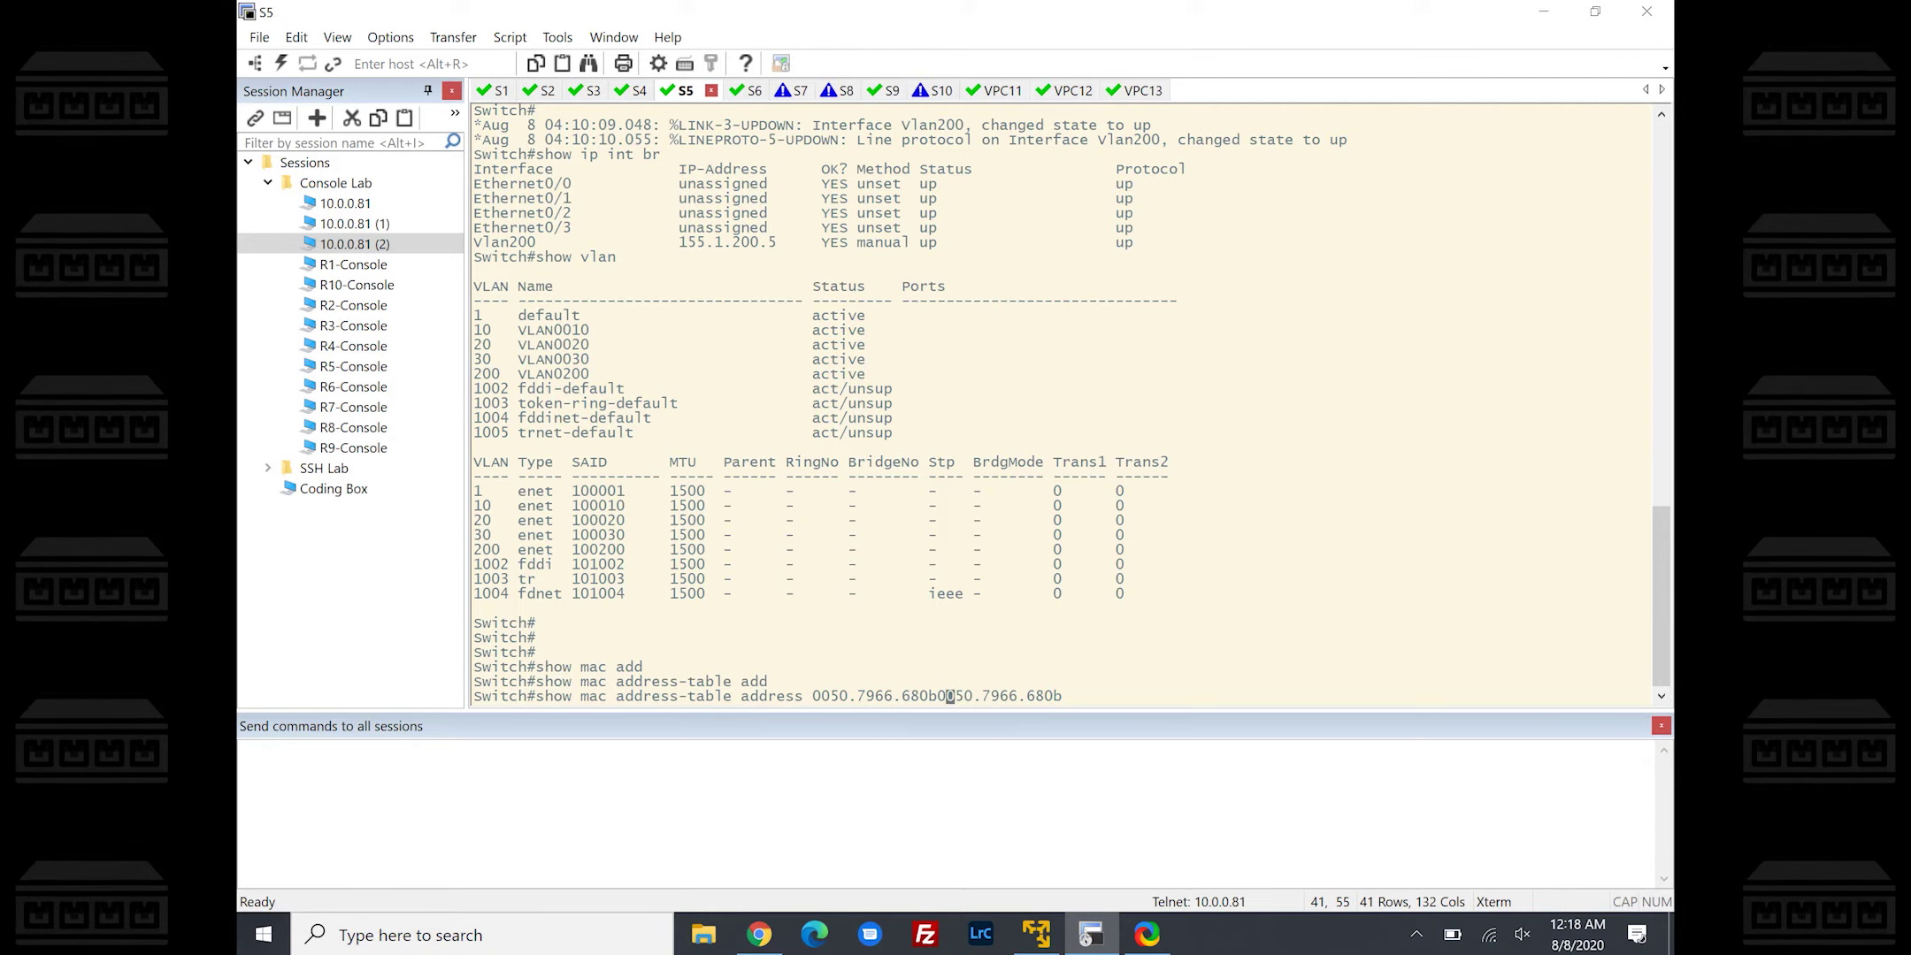
{"action": "key", "text": "BackSpace"}
{"action": "key", "text": "BackSpace"}
{"action": "key", "text": "BackSpace"}
{"action": "key", "text": "BackSpace"}
{"action": "key", "text": "BackSpace"}
{"action": "key", "text": "BackSpace"}
{"action": "key", "text": "BackSpace"}
{"action": "key", "text": "BackSpace"}
{"action": "key", "text": "BackSpace"}
{"action": "key", "text": "BackSpace"}
{"action": "key", "text": "BackSpace"}
{"action": "key", "text": "BackSpace"}
{"action": "key", "text": "BackSpace"}
{"action": "key", "text": "BackSpace"}
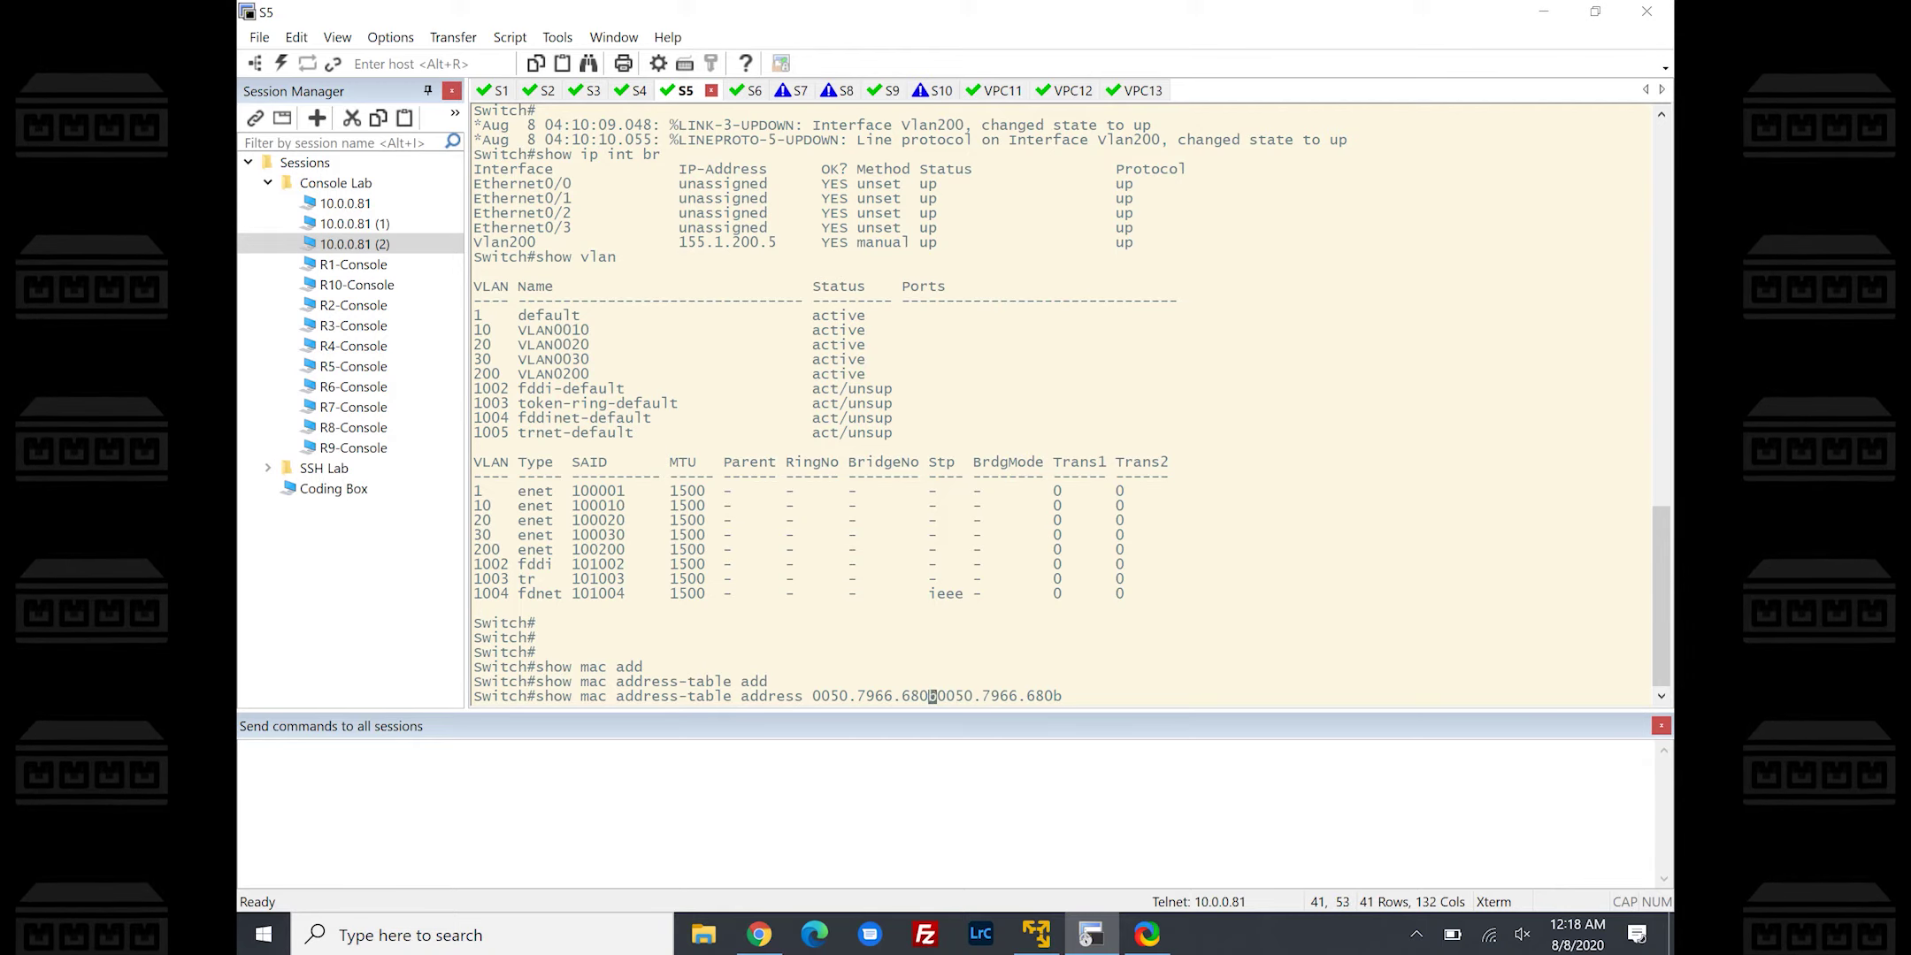
{"action": "key", "text": "Return"}
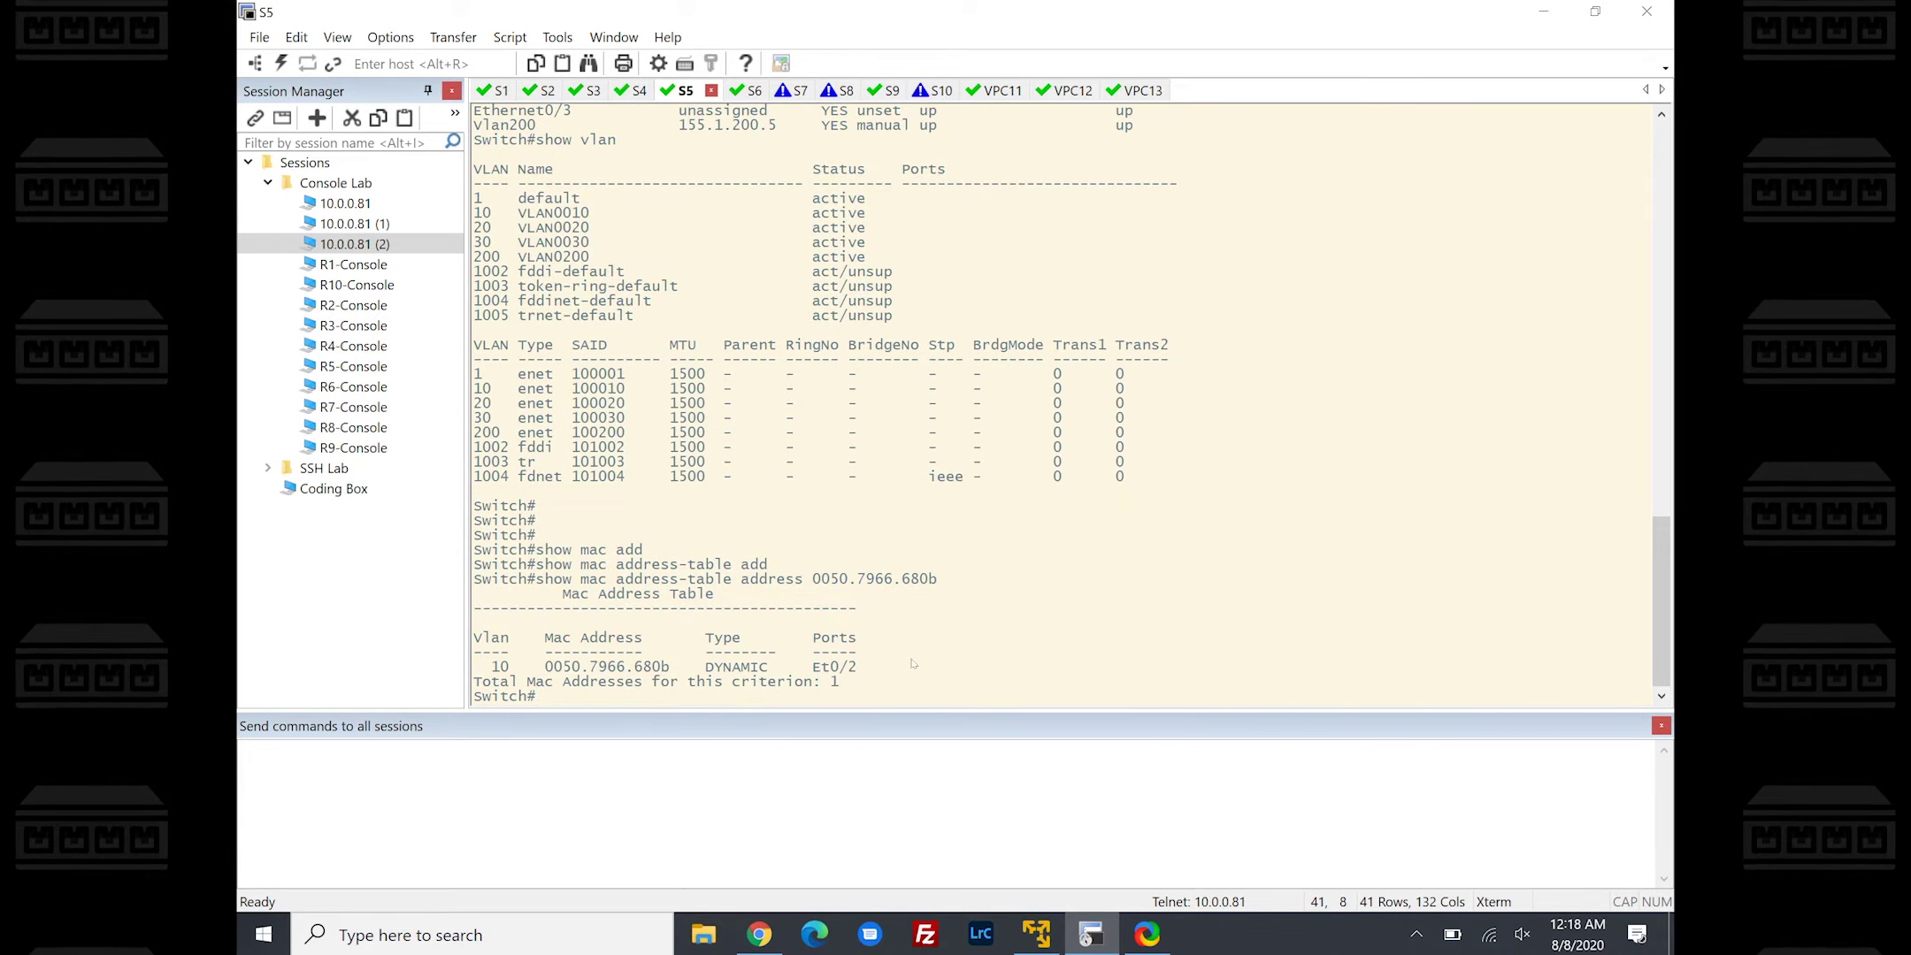
Show S5's CDP neighbor detail for eth0/2, revealing neighbor 155.1.200.8
{"action": "type", "text": "show "}
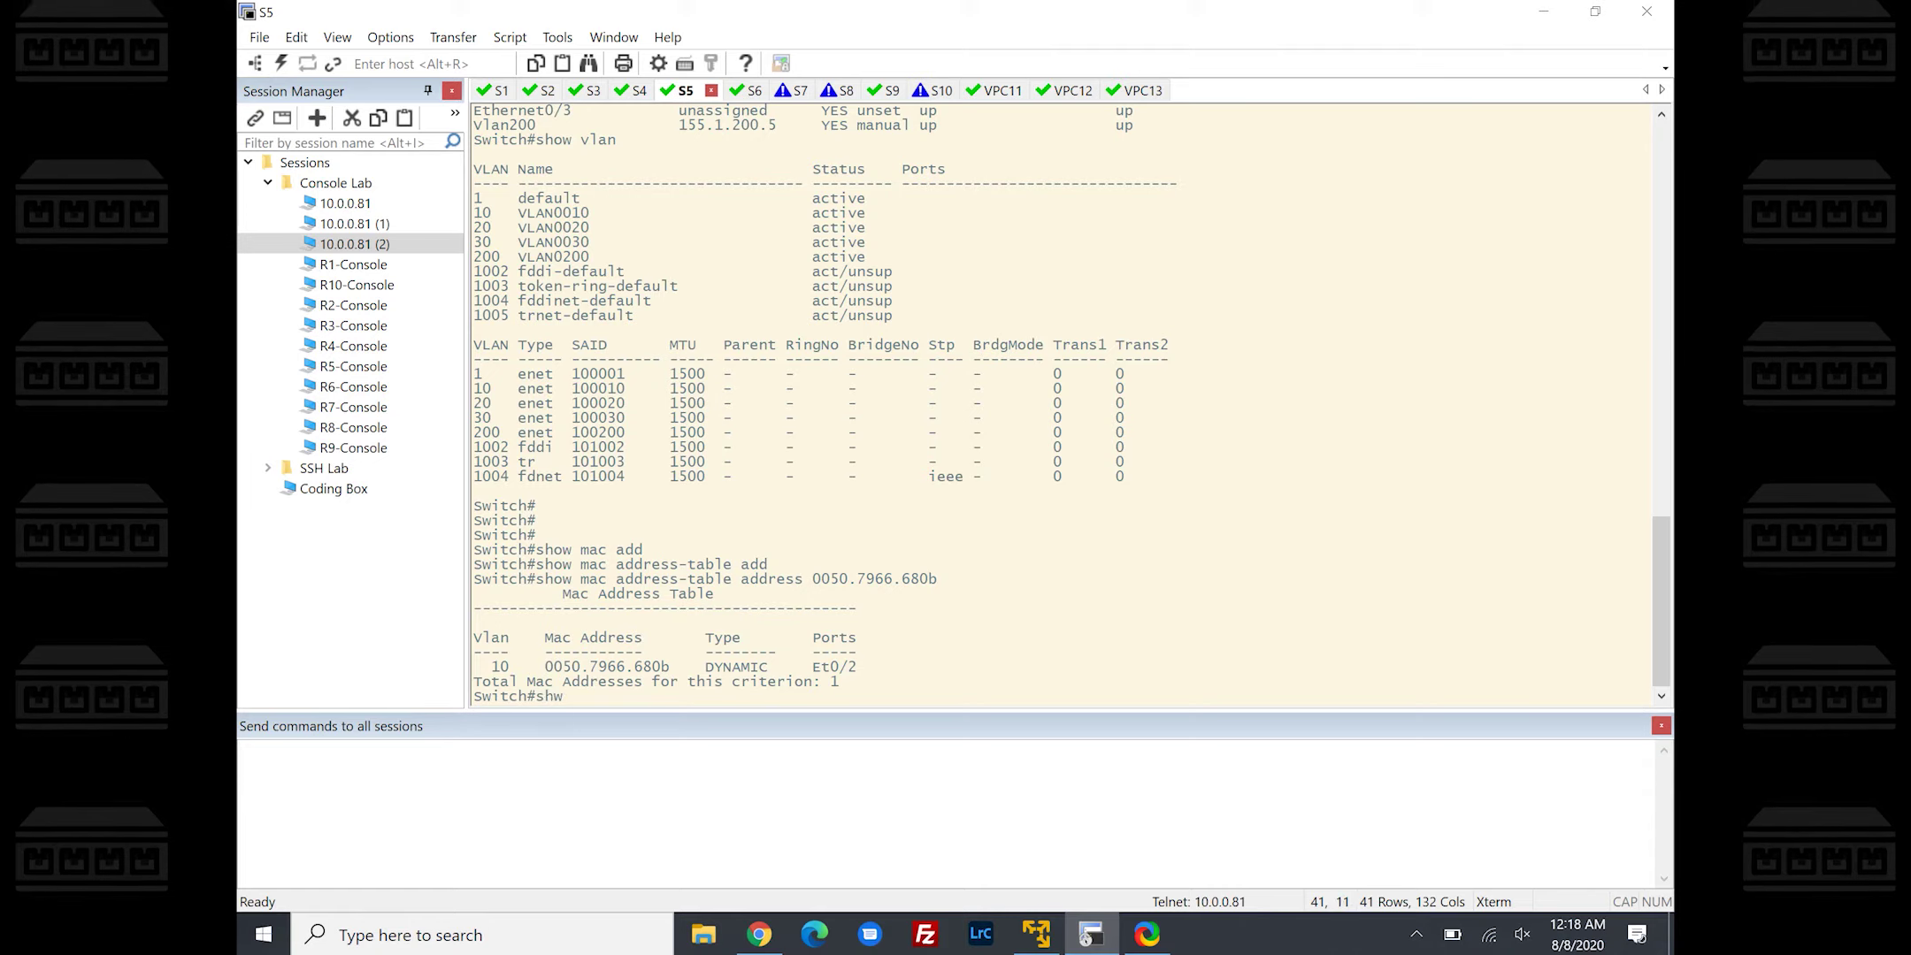
{"action": "type", "text": "cdp ne"}
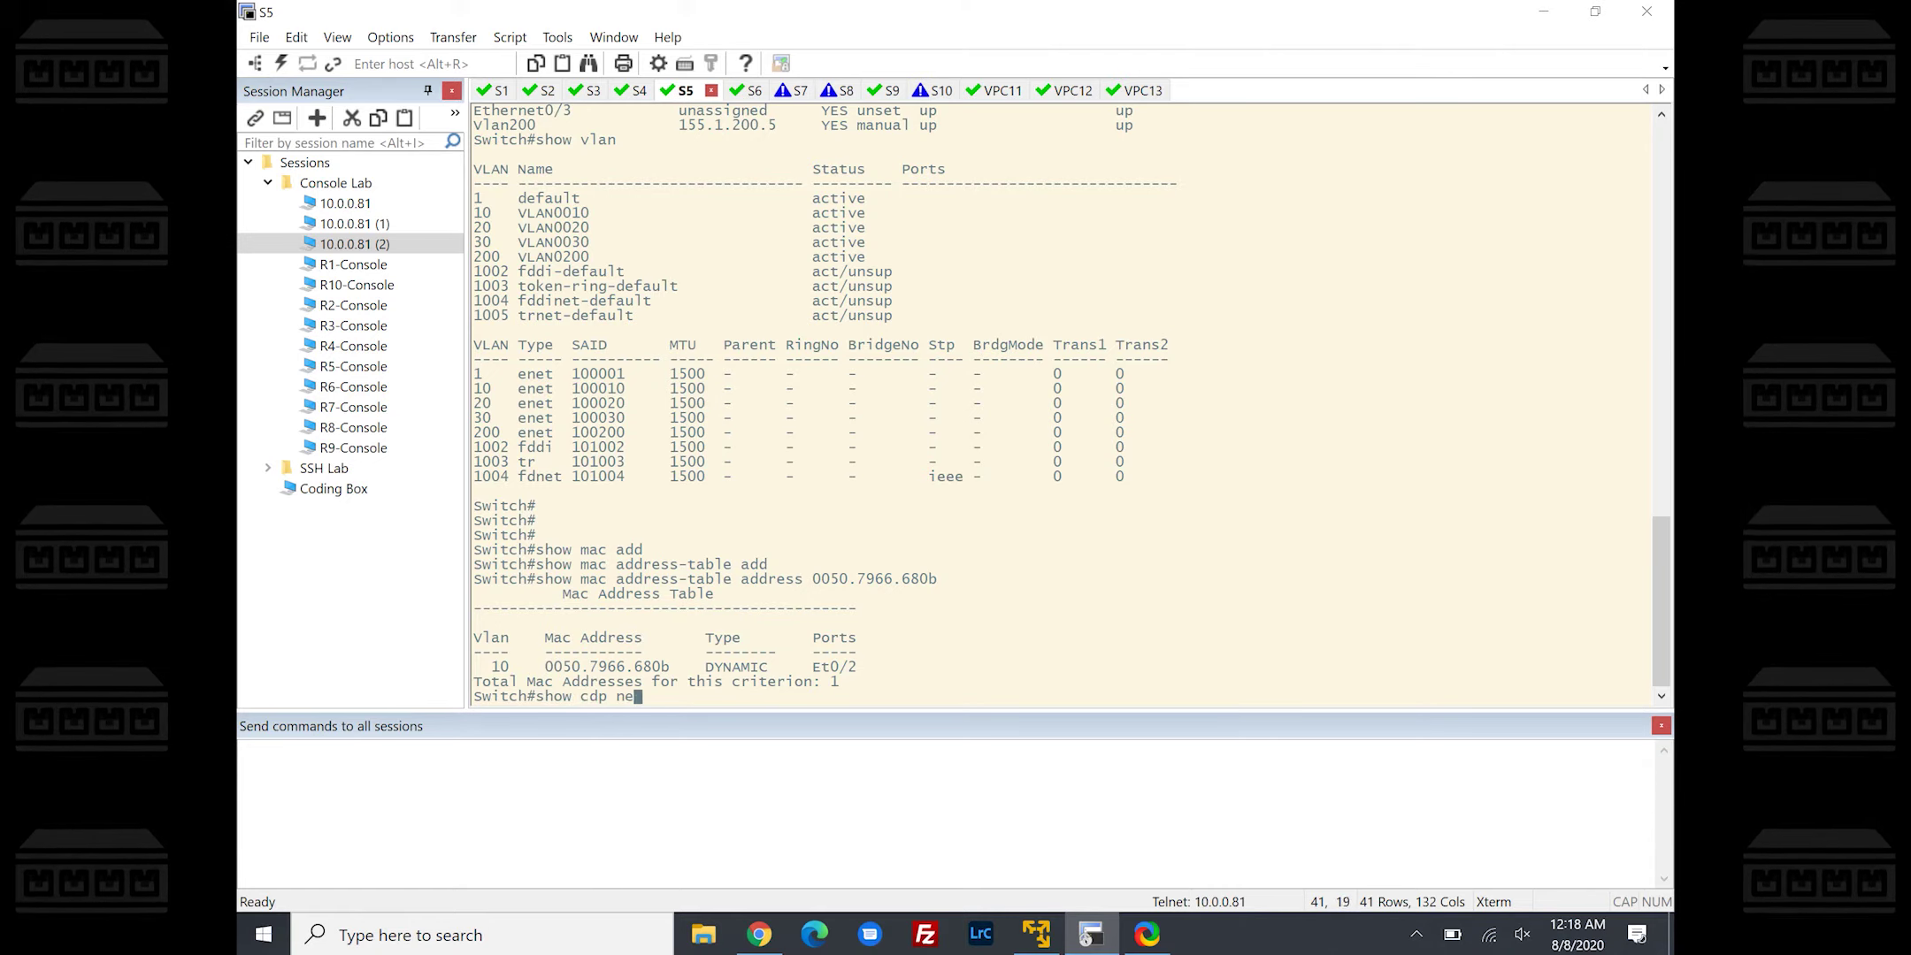
{"action": "type", "text": "igh eth0/2"}
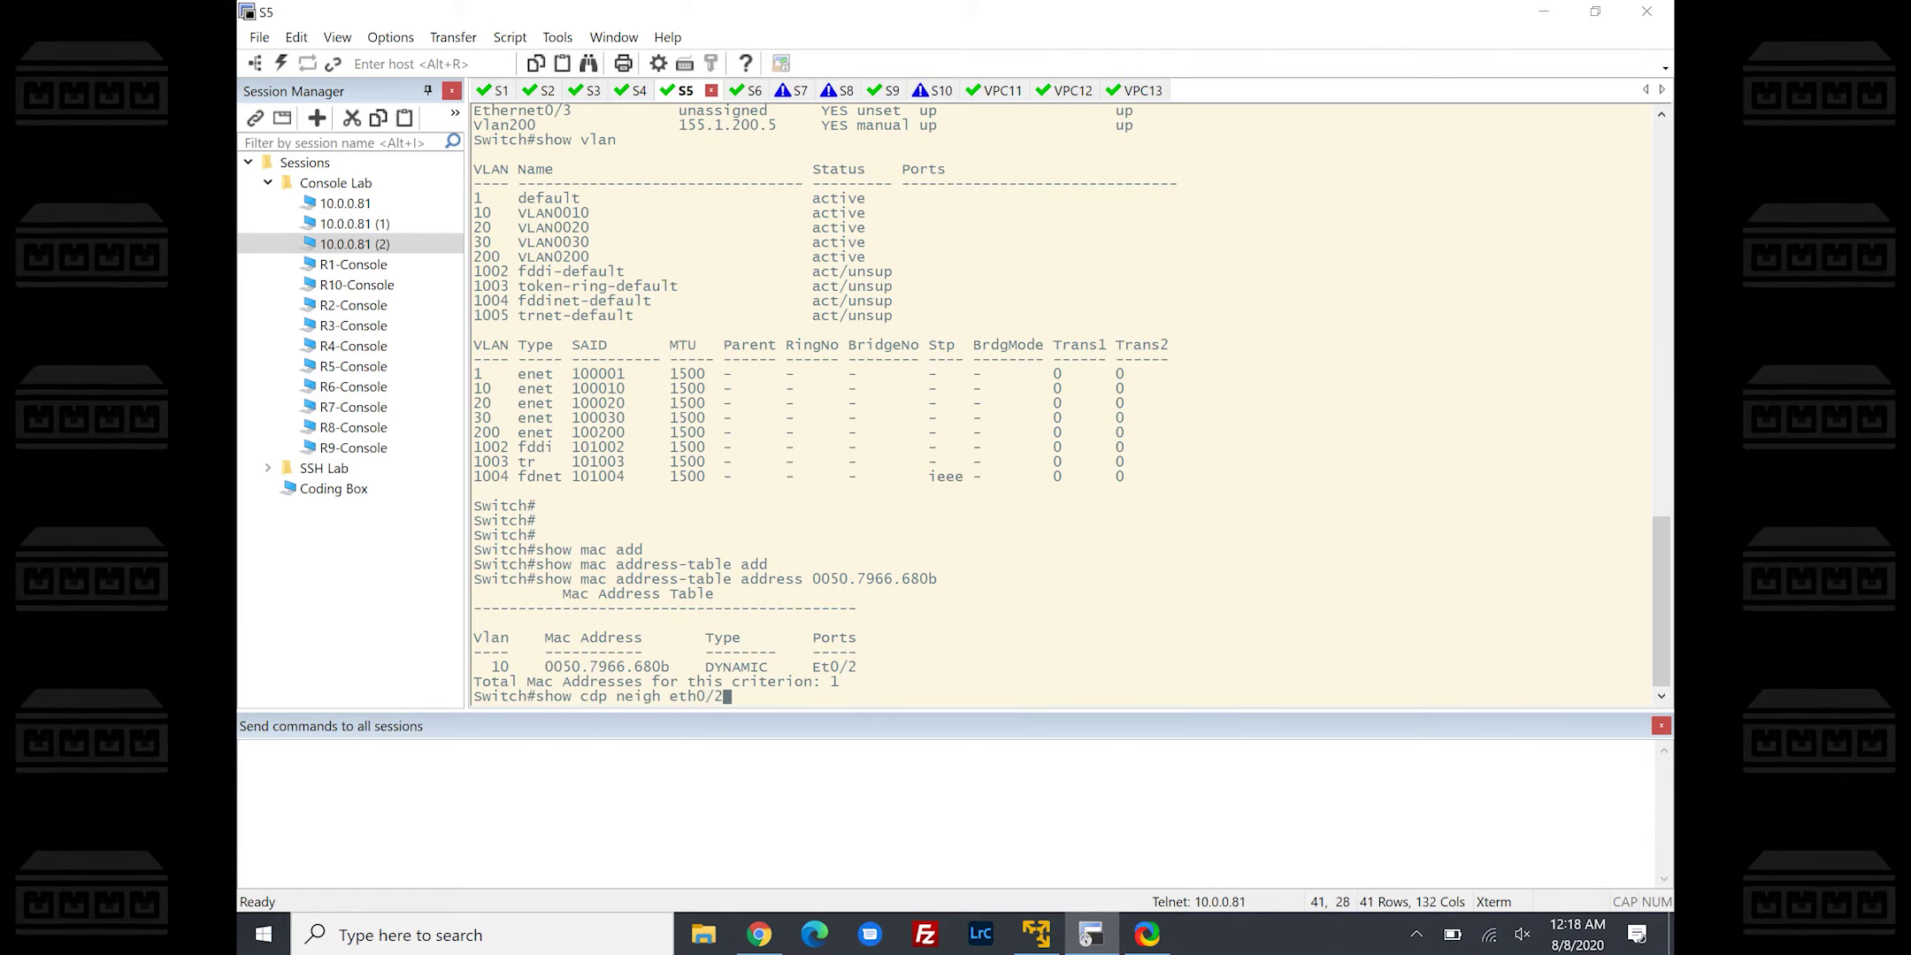
{"action": "type", "text": " det"}
{"action": "key", "text": "Return"}
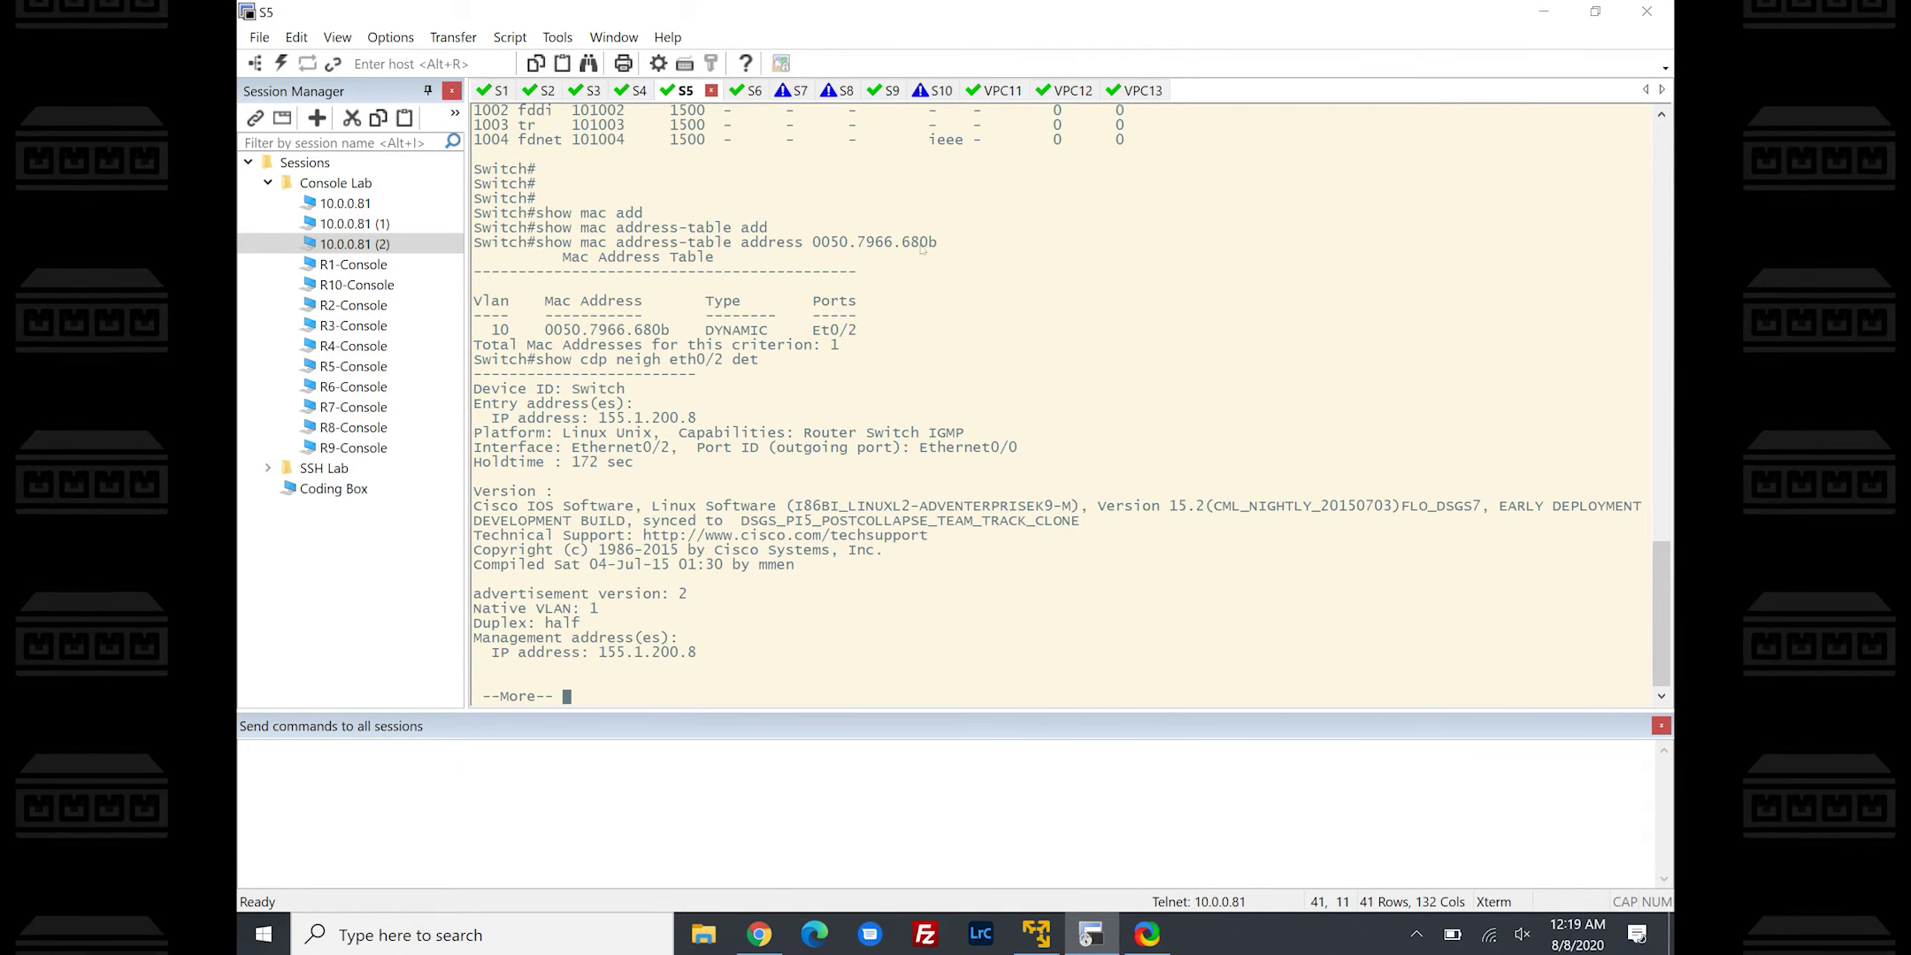
{"action": "left_click", "coordinate": [836, 89]}
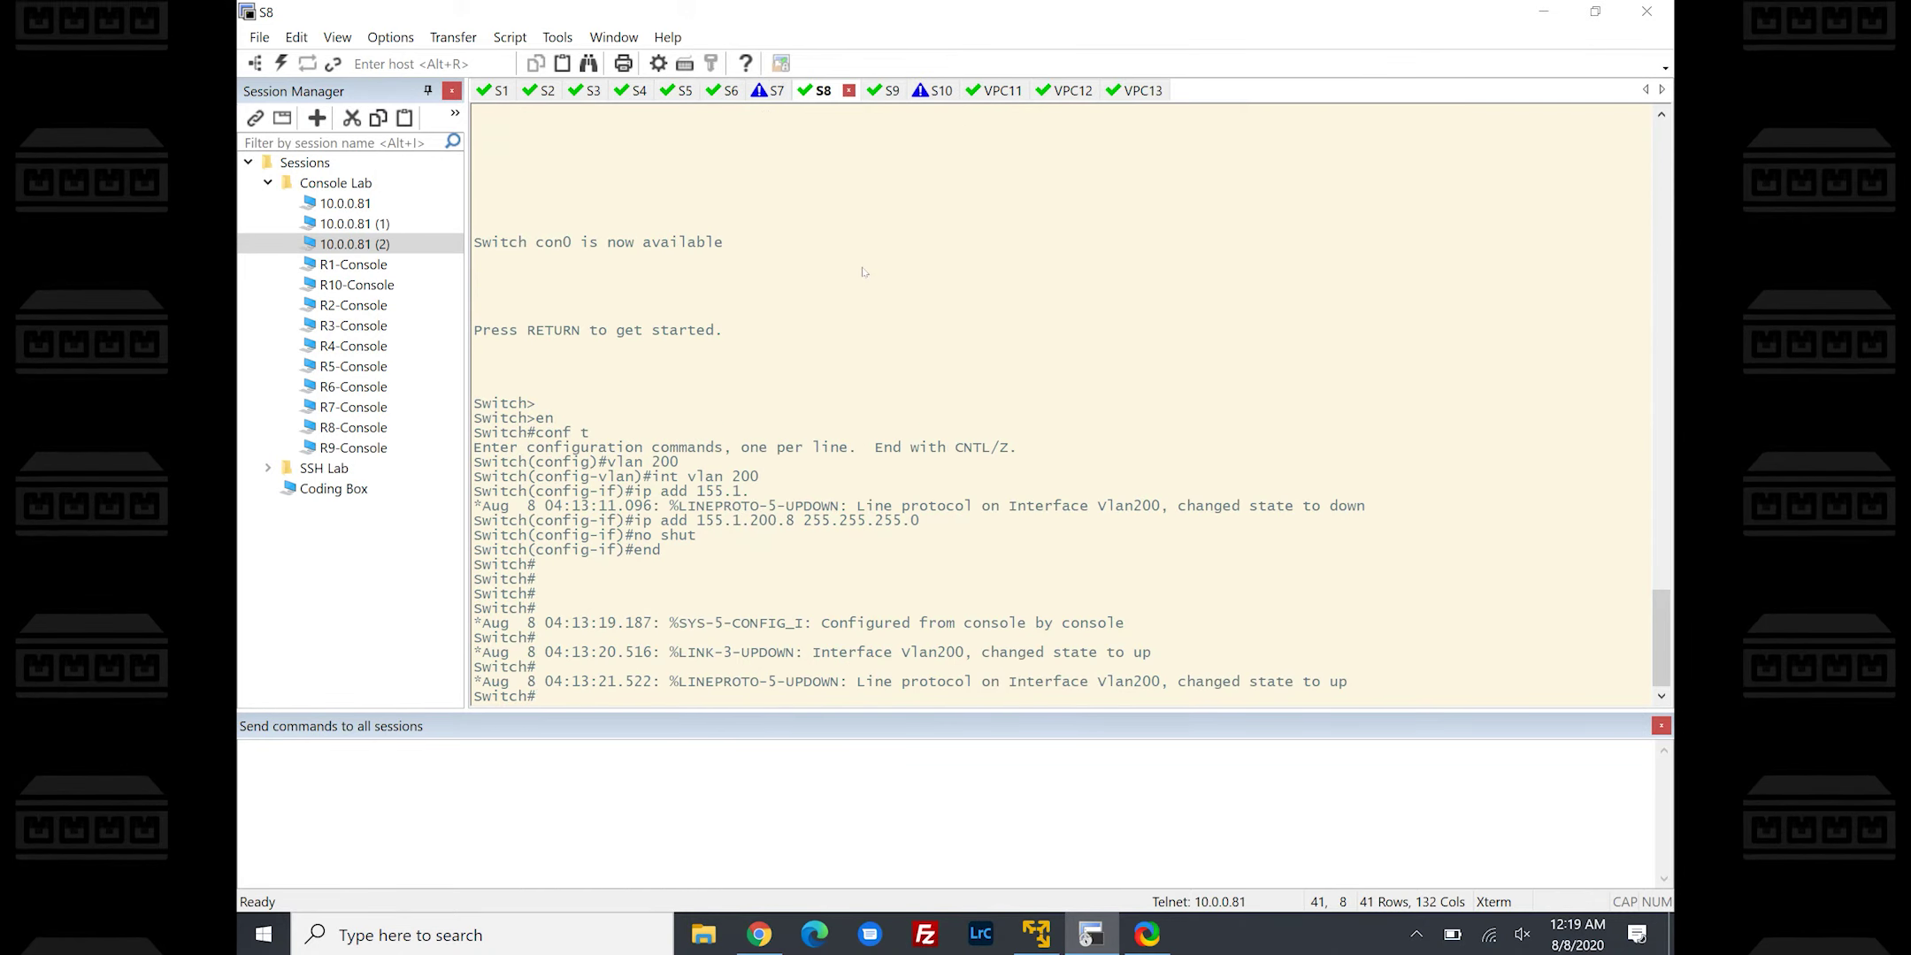
Look up MAC 0050.7966.680b on S8, copying it again from the S5 console
{"action": "key", "text": "Return"}
{"action": "key", "text": "Return"}
{"action": "key", "text": "Return"}
{"action": "key", "text": "Return"}
{"action": "key", "text": "Return"}
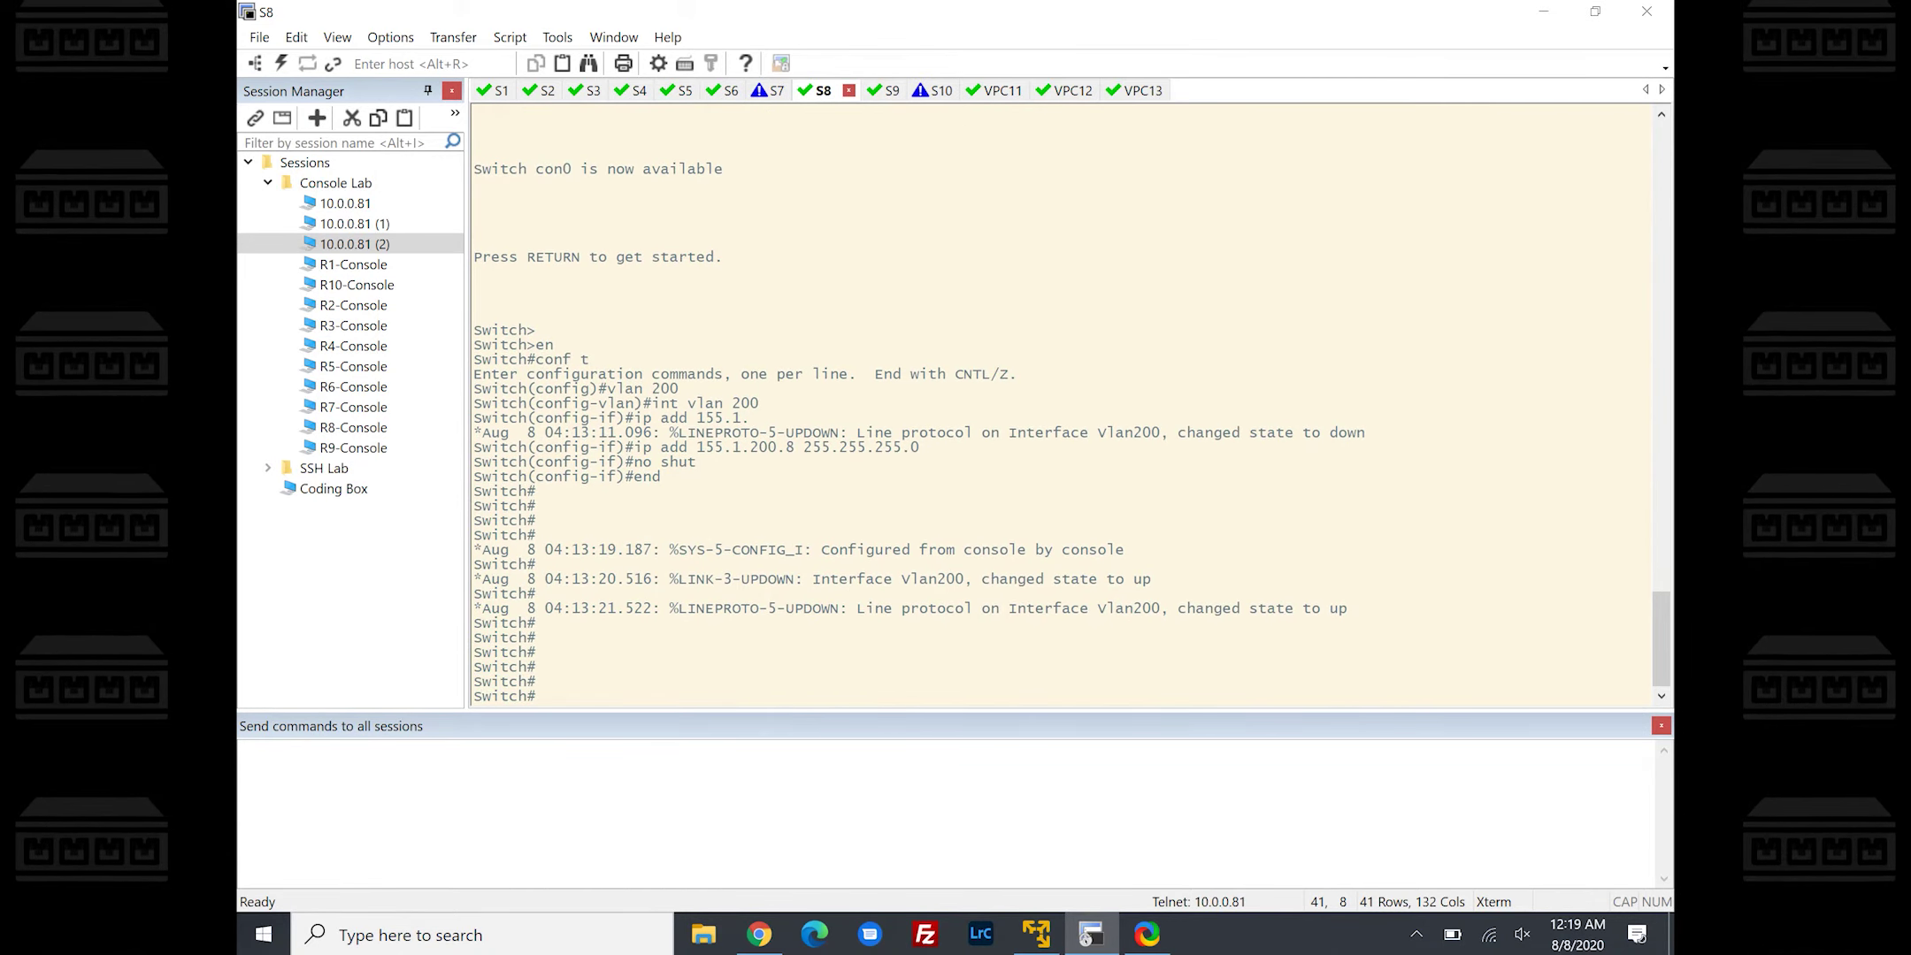
{"action": "type", "text": "show am"}
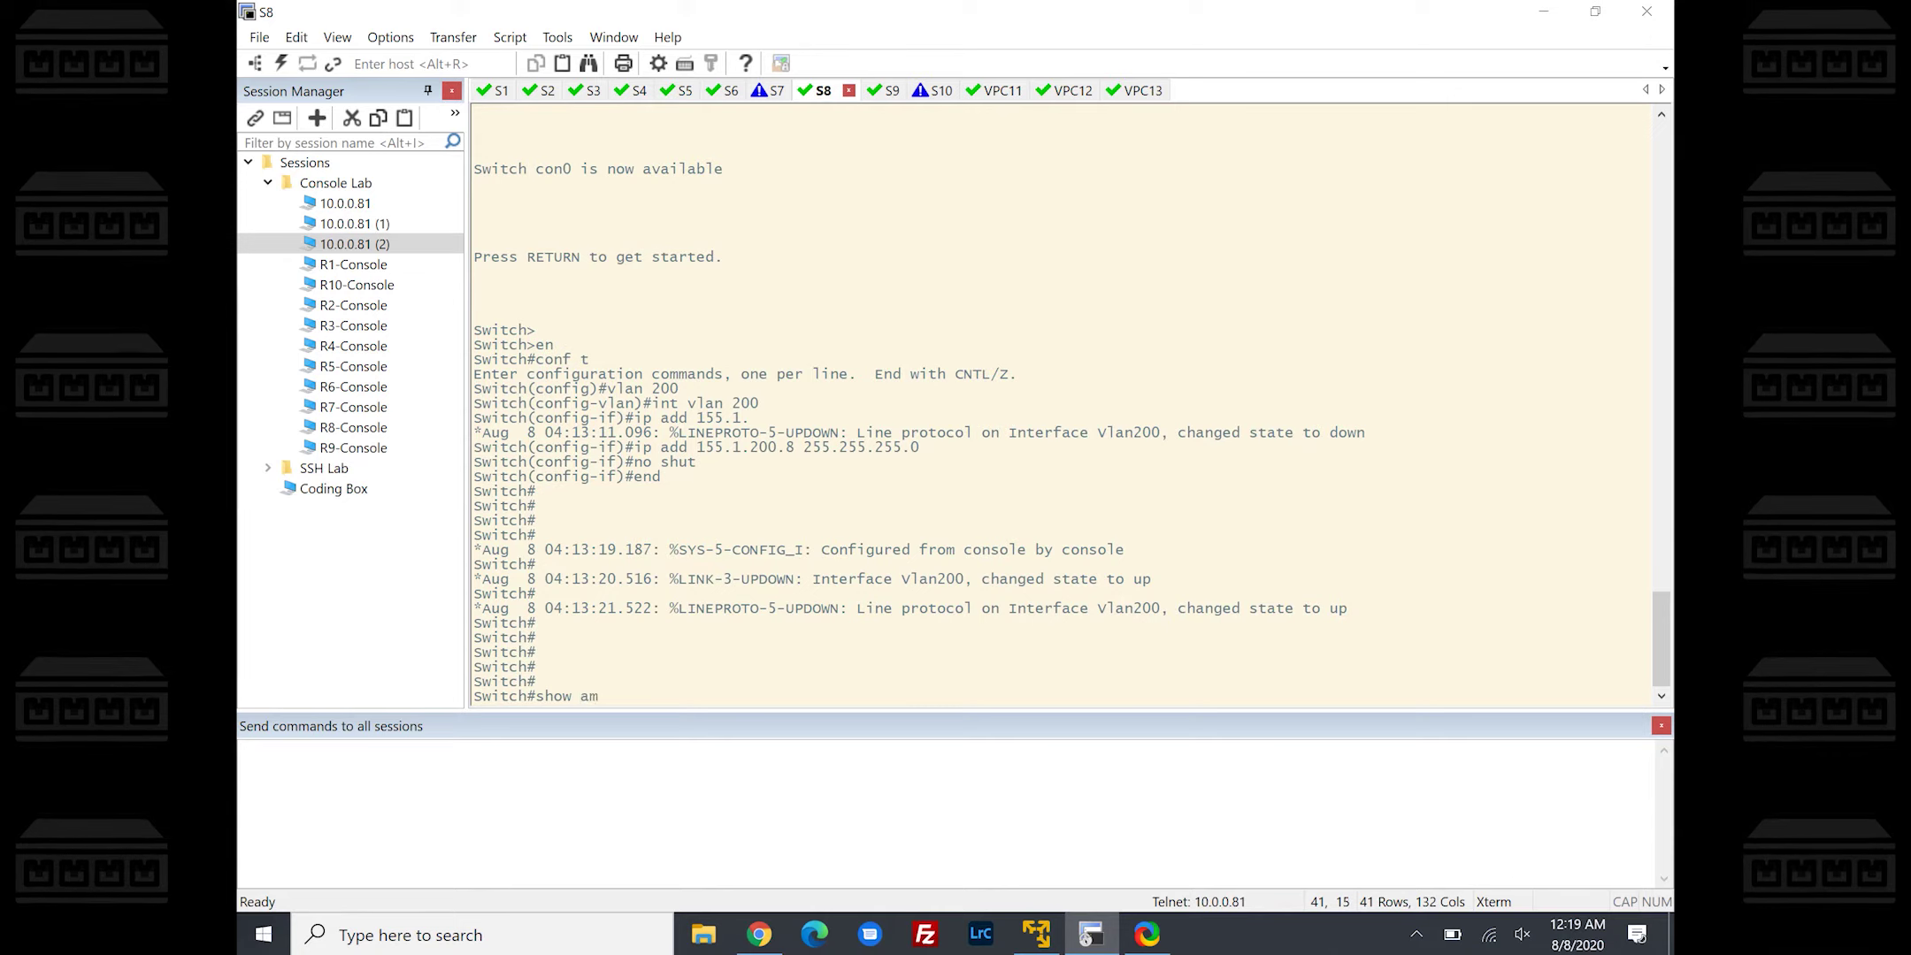
{"action": "key", "text": "BackSpace"}
{"action": "key", "text": "BackSpace"}
{"action": "type", "text": "mac add ad"}
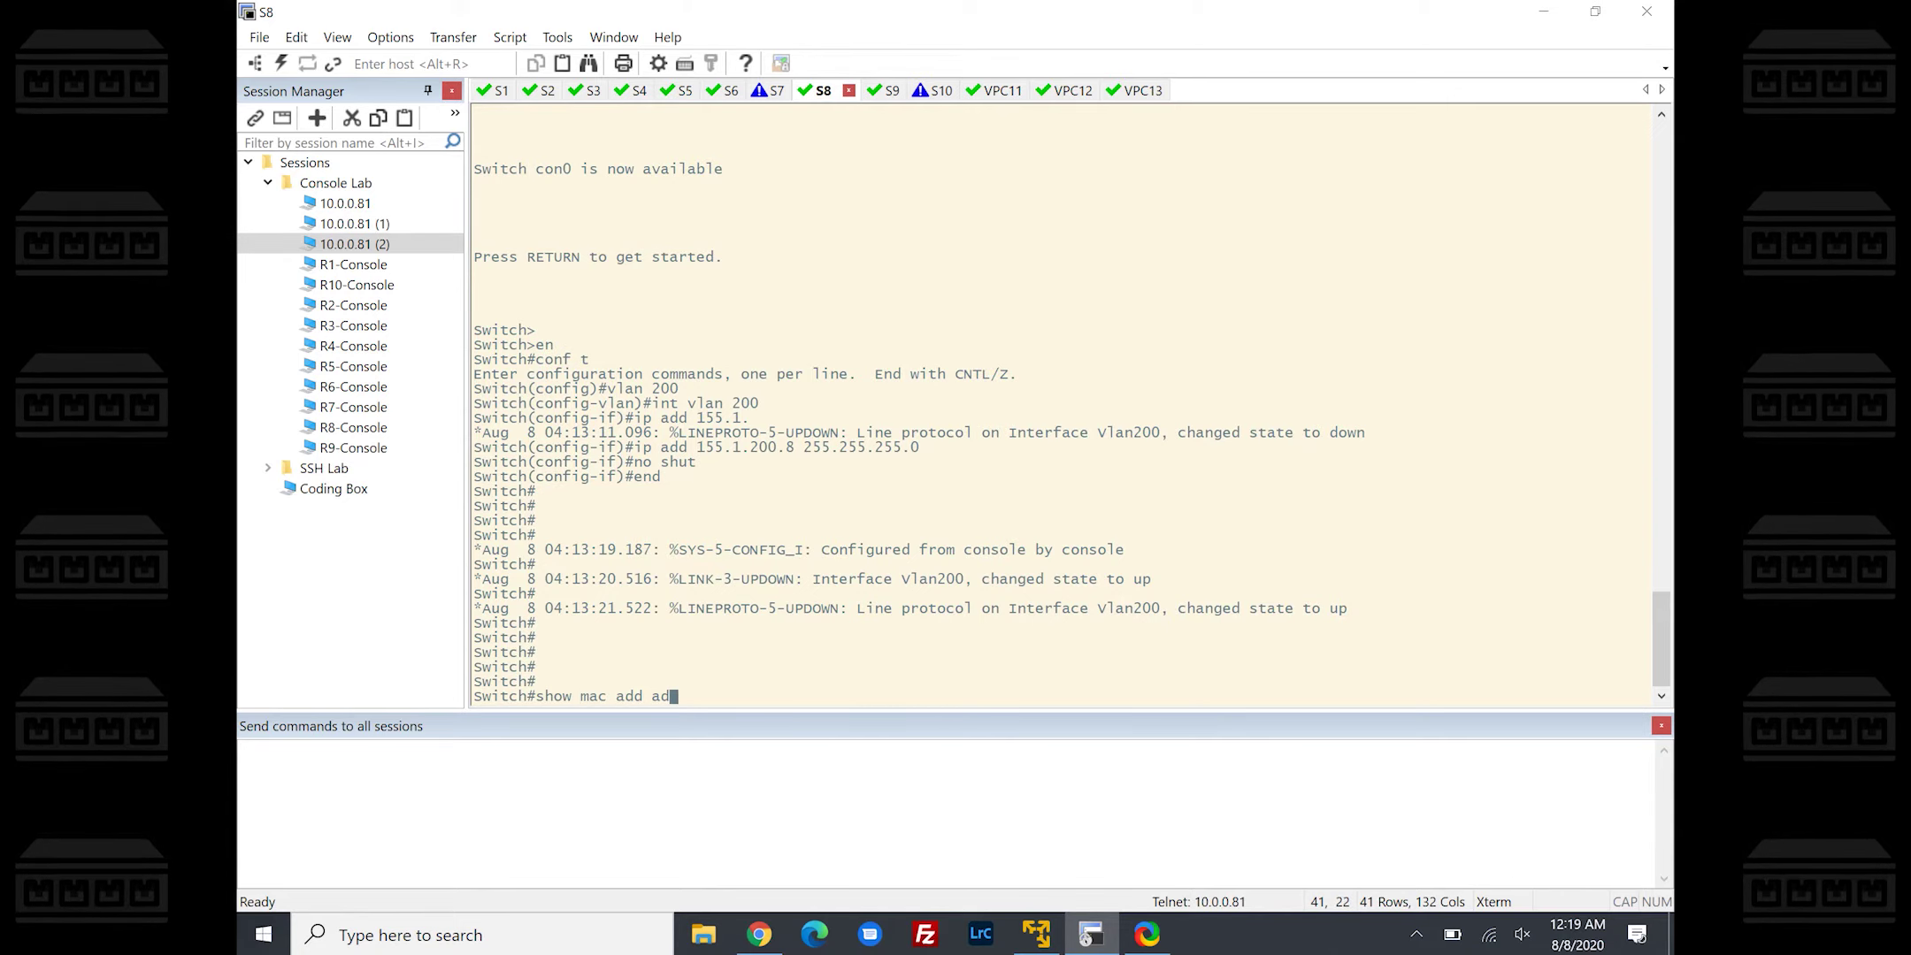
{"action": "type", "text": "d"}
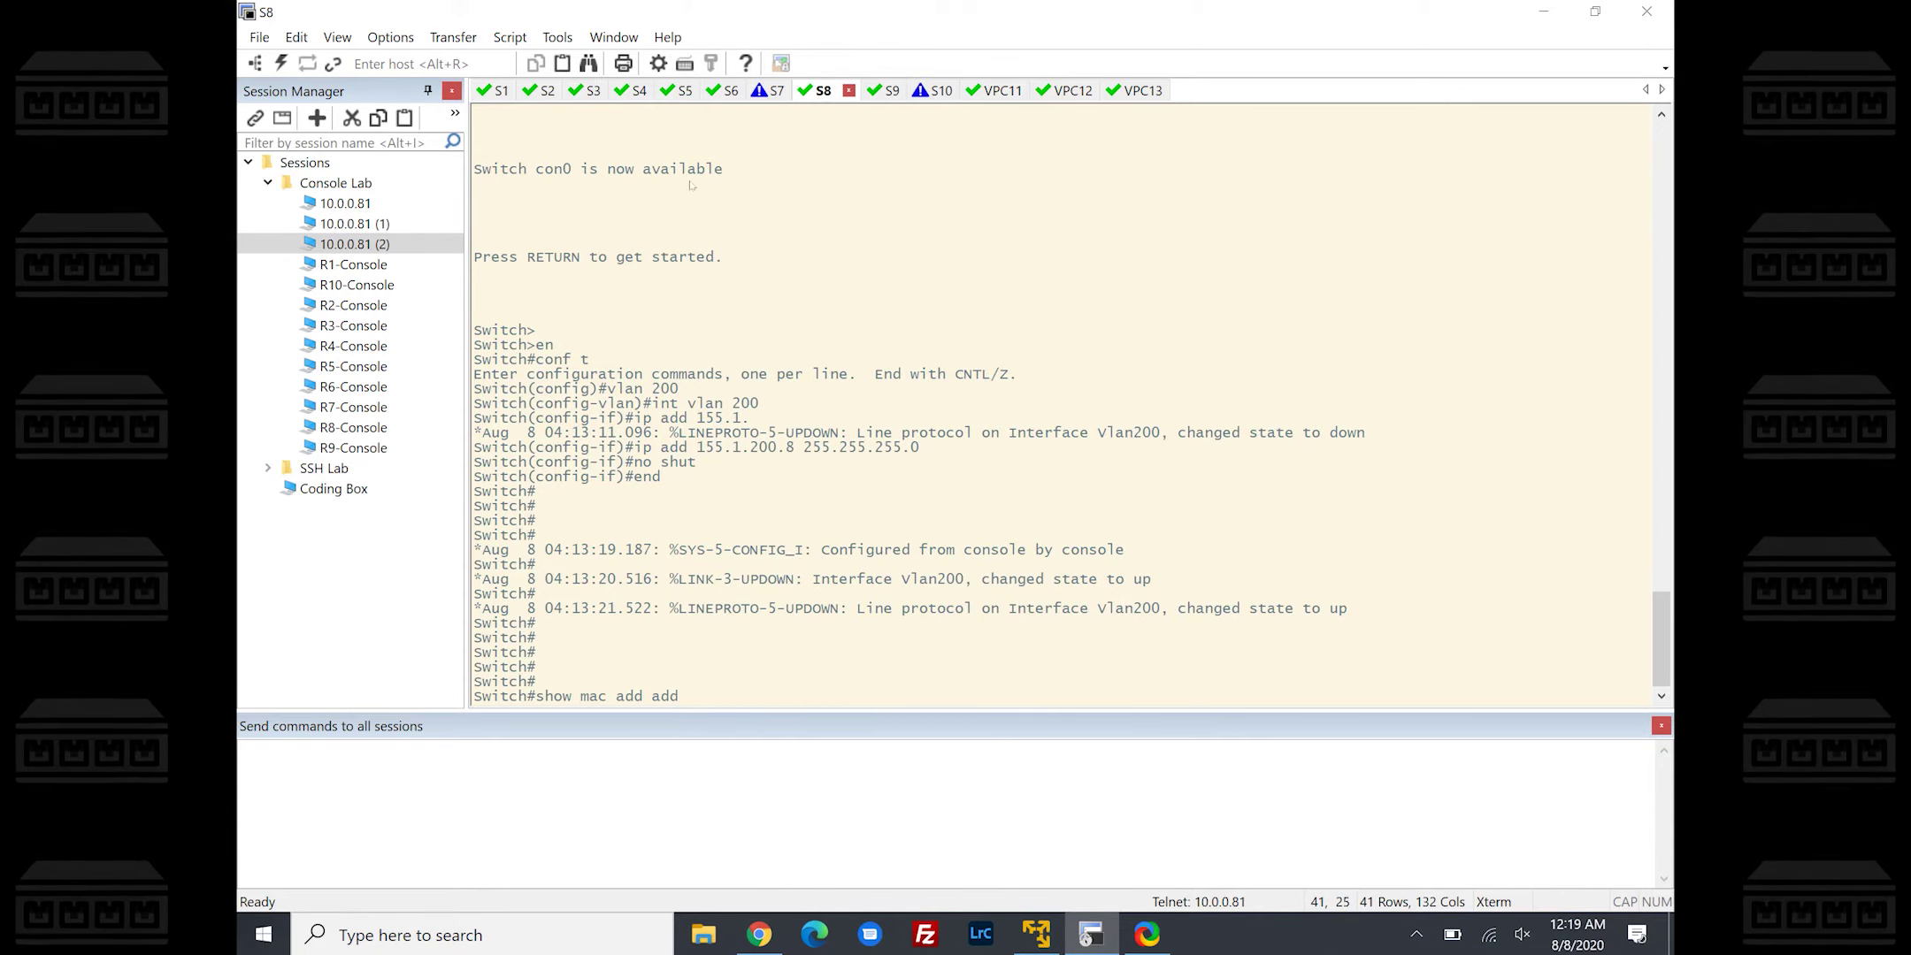
{"action": "left_click", "coordinate": [678, 90]}
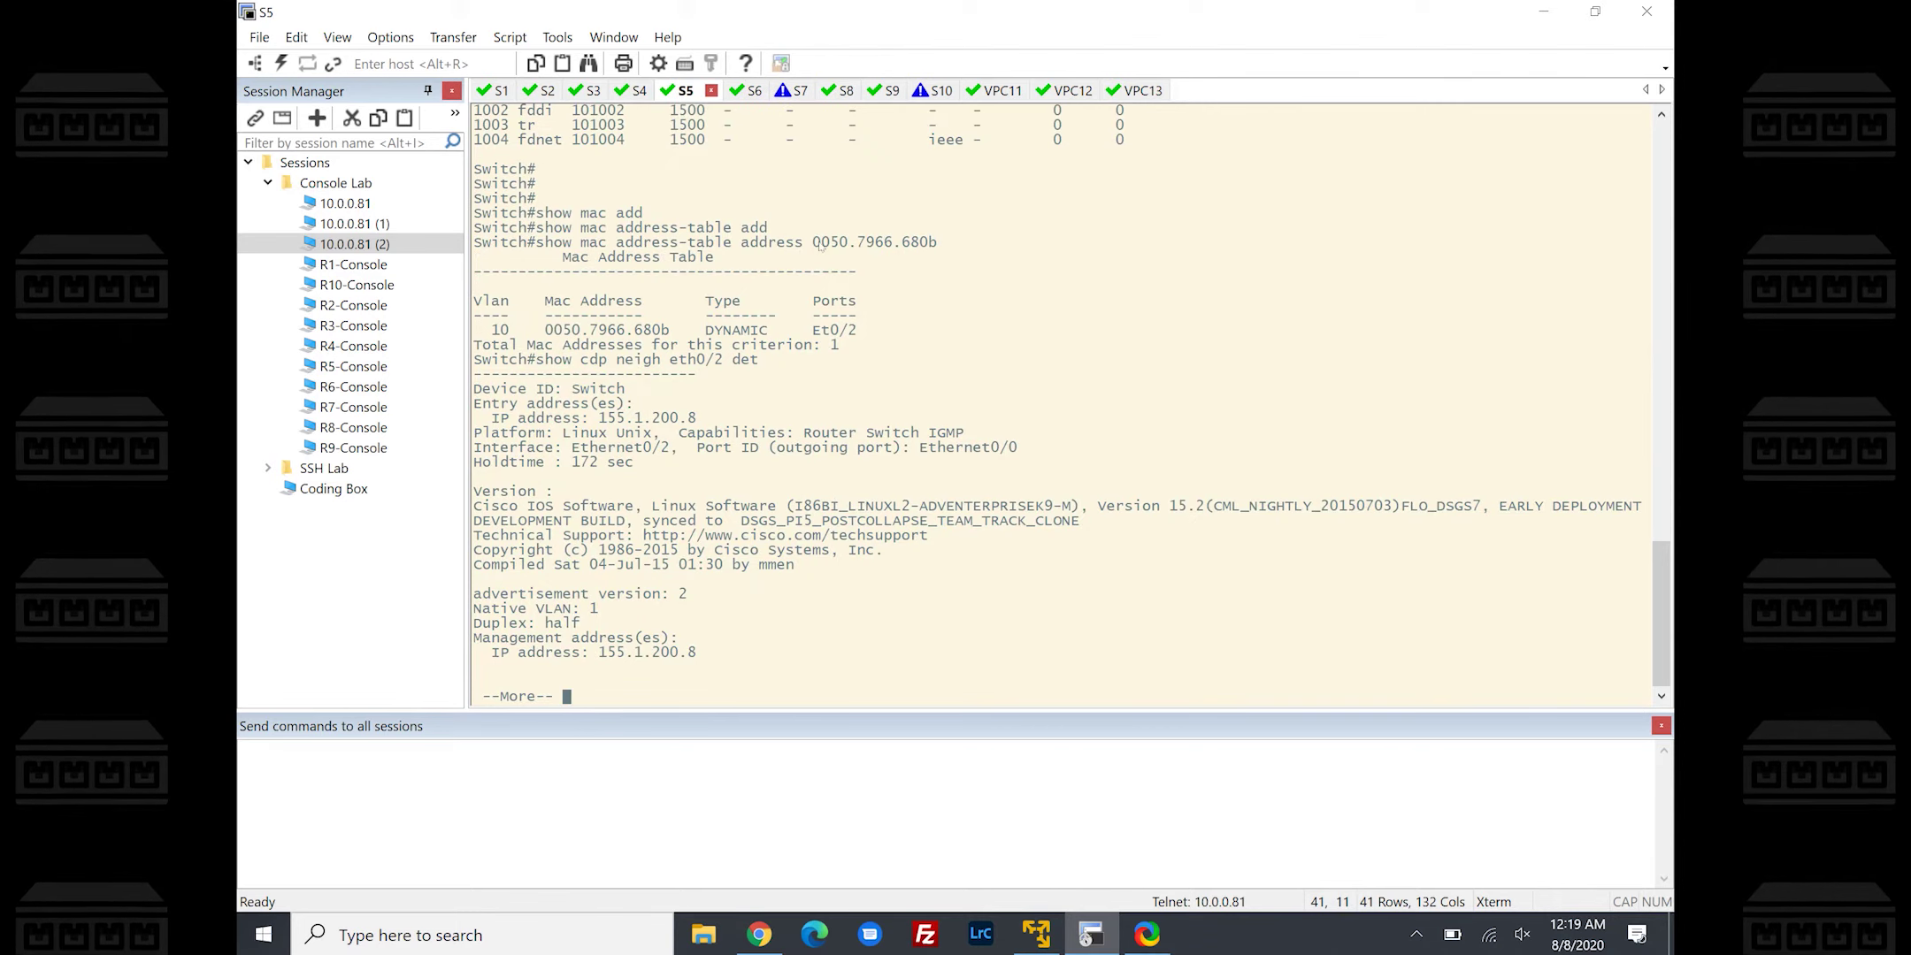
{"action": "left_click_drag", "start_coordinate": [814, 242], "coordinate": [930, 241]}
{"action": "key", "text": "ctrl+c"}
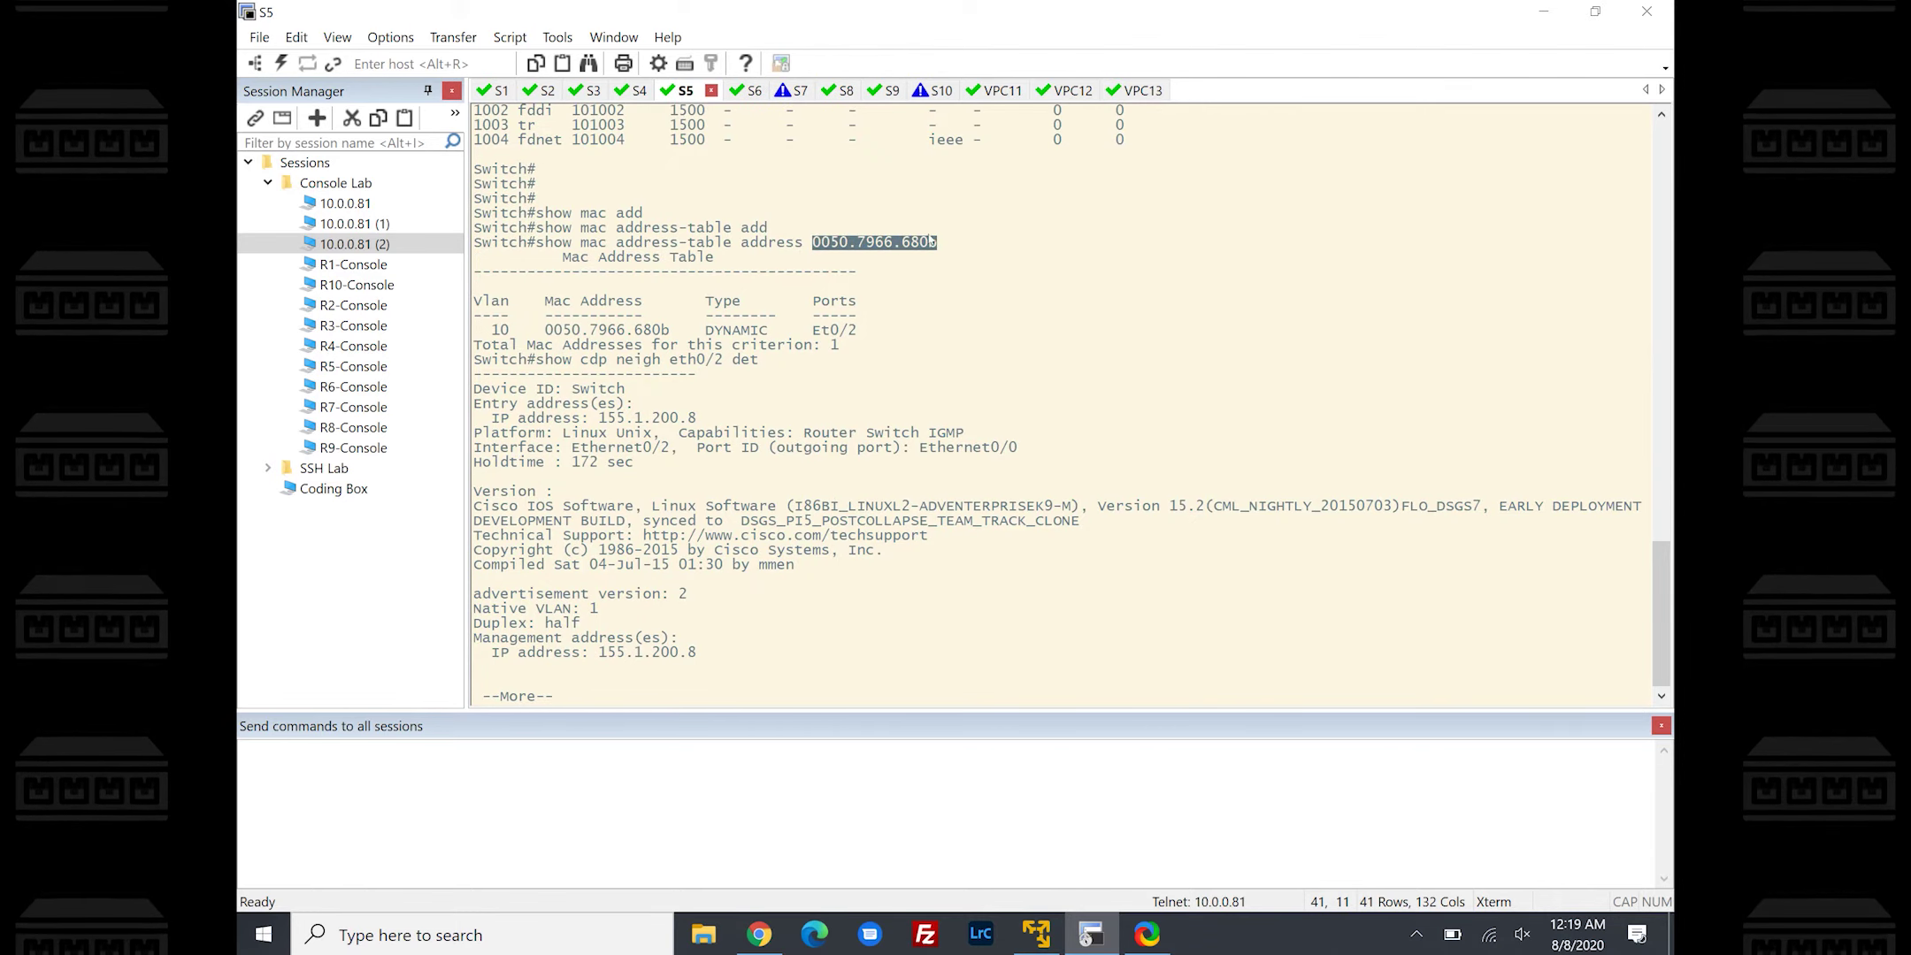
{"action": "left_click", "coordinate": [840, 90]}
{"action": "right_click", "coordinate": [886, 459]}
{"action": "key", "text": "Return"}
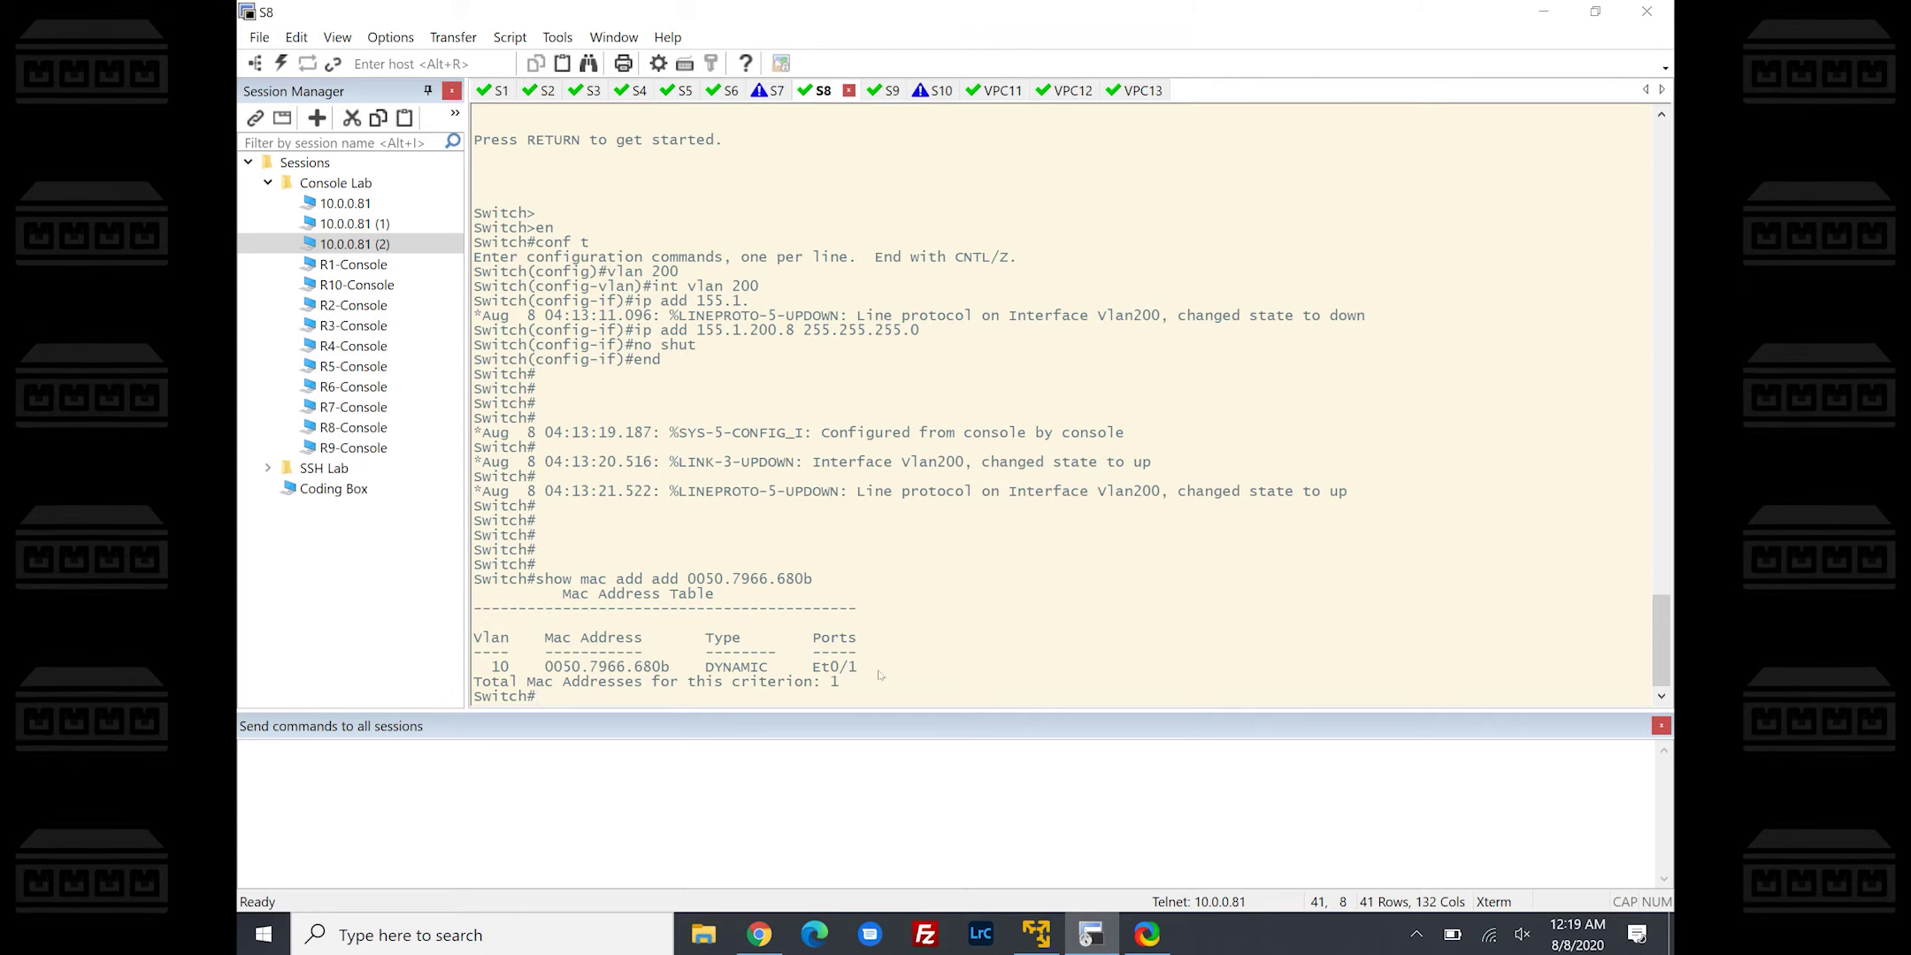
Confirm Et0/1 has no CDP neighbor and is in VLAN 10 per interface status
{"action": "type", "text": "sho"}
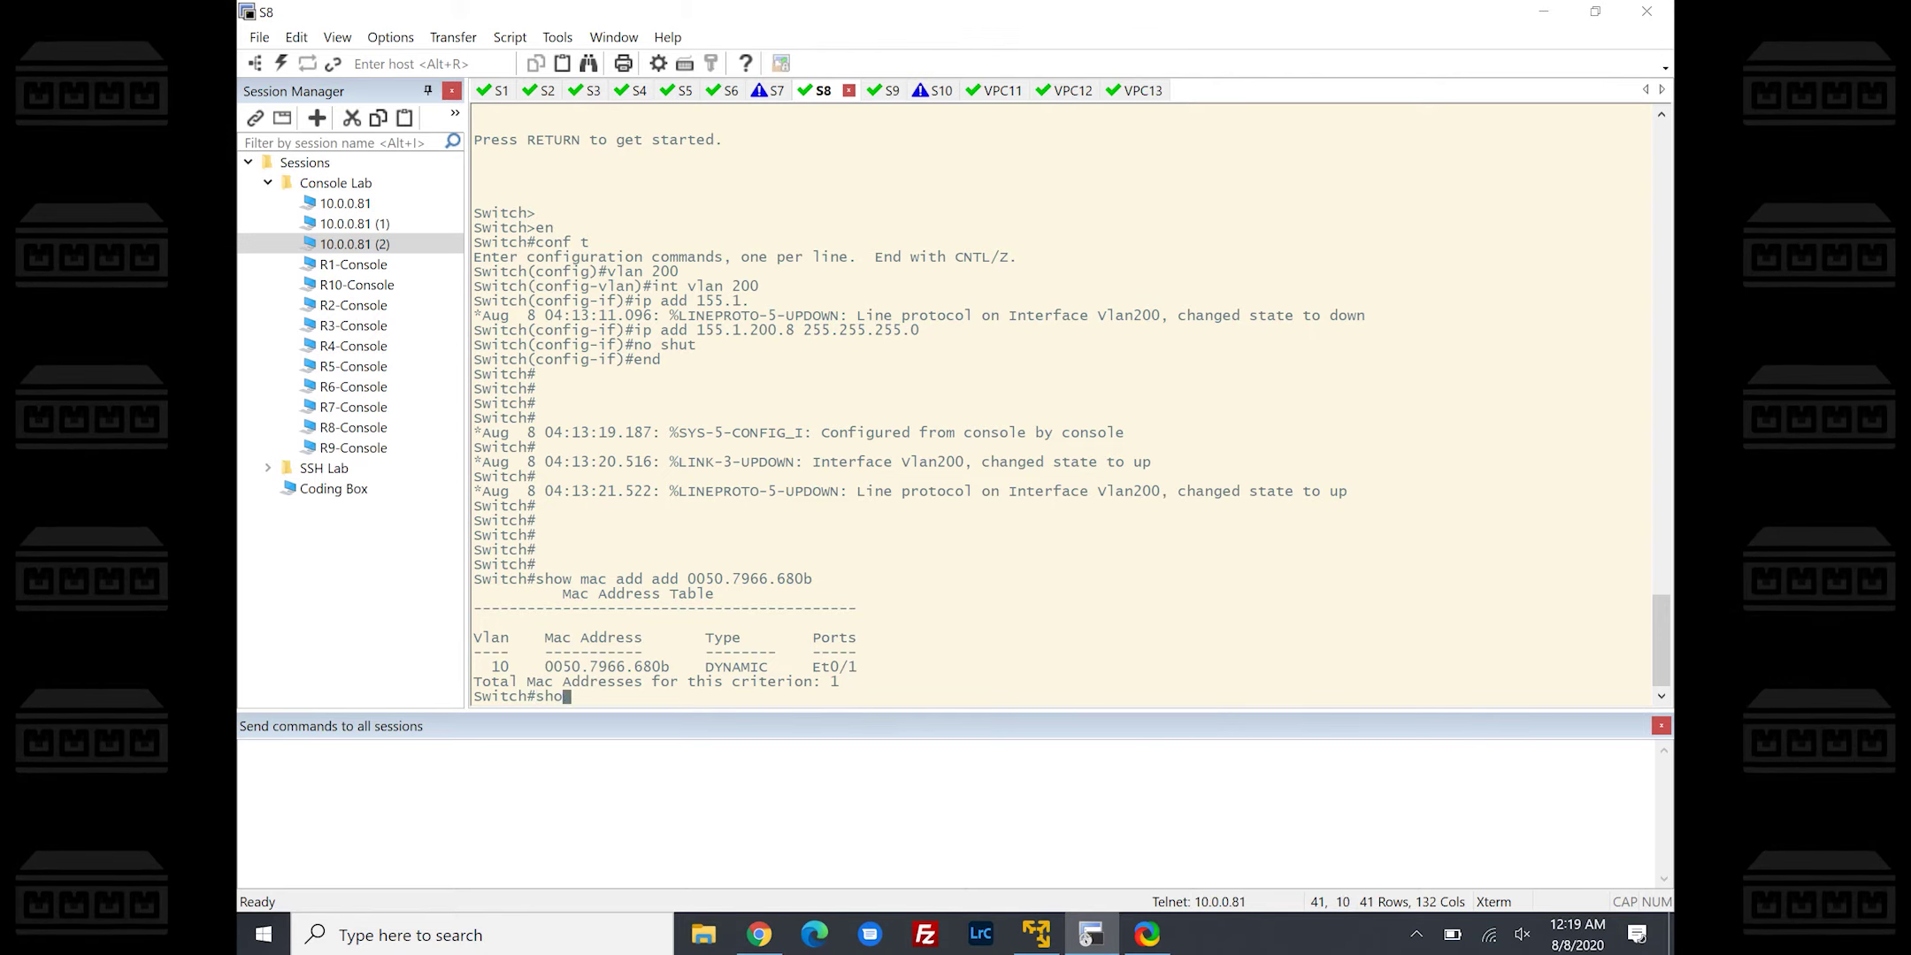
{"action": "type", "text": "w cdp neigh "}
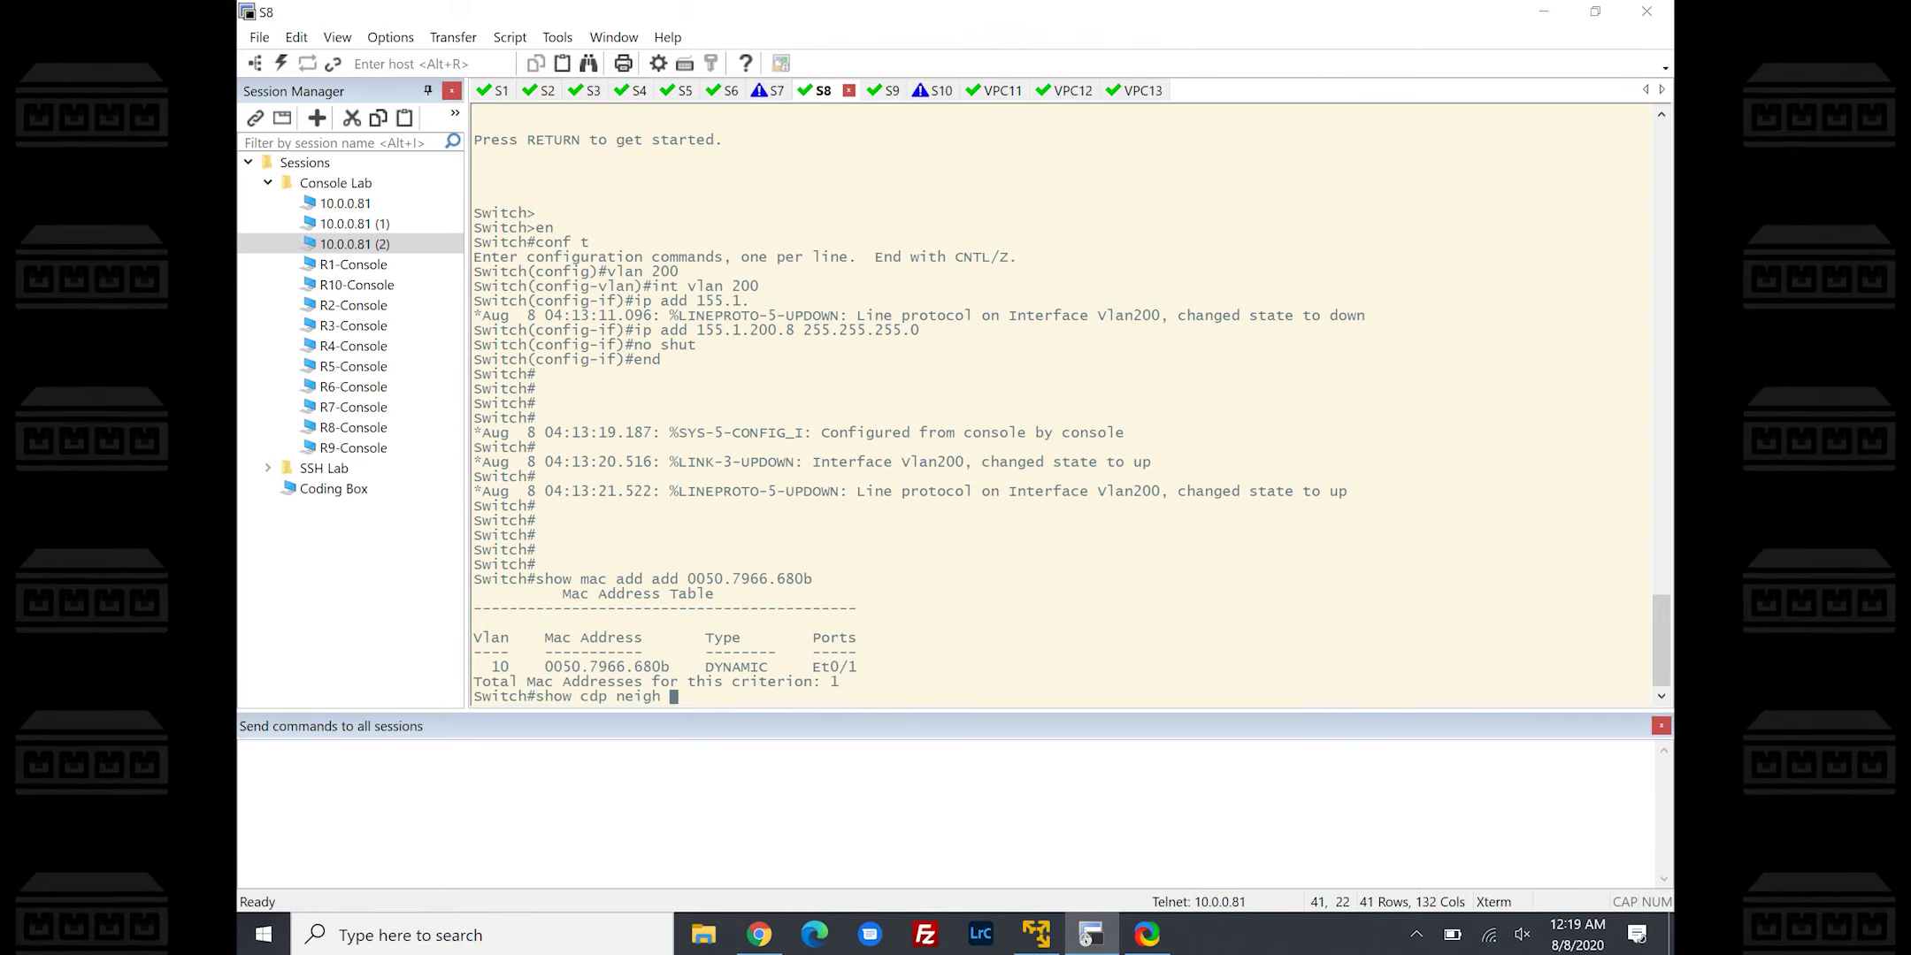
{"action": "type", "text": "eth 0"}
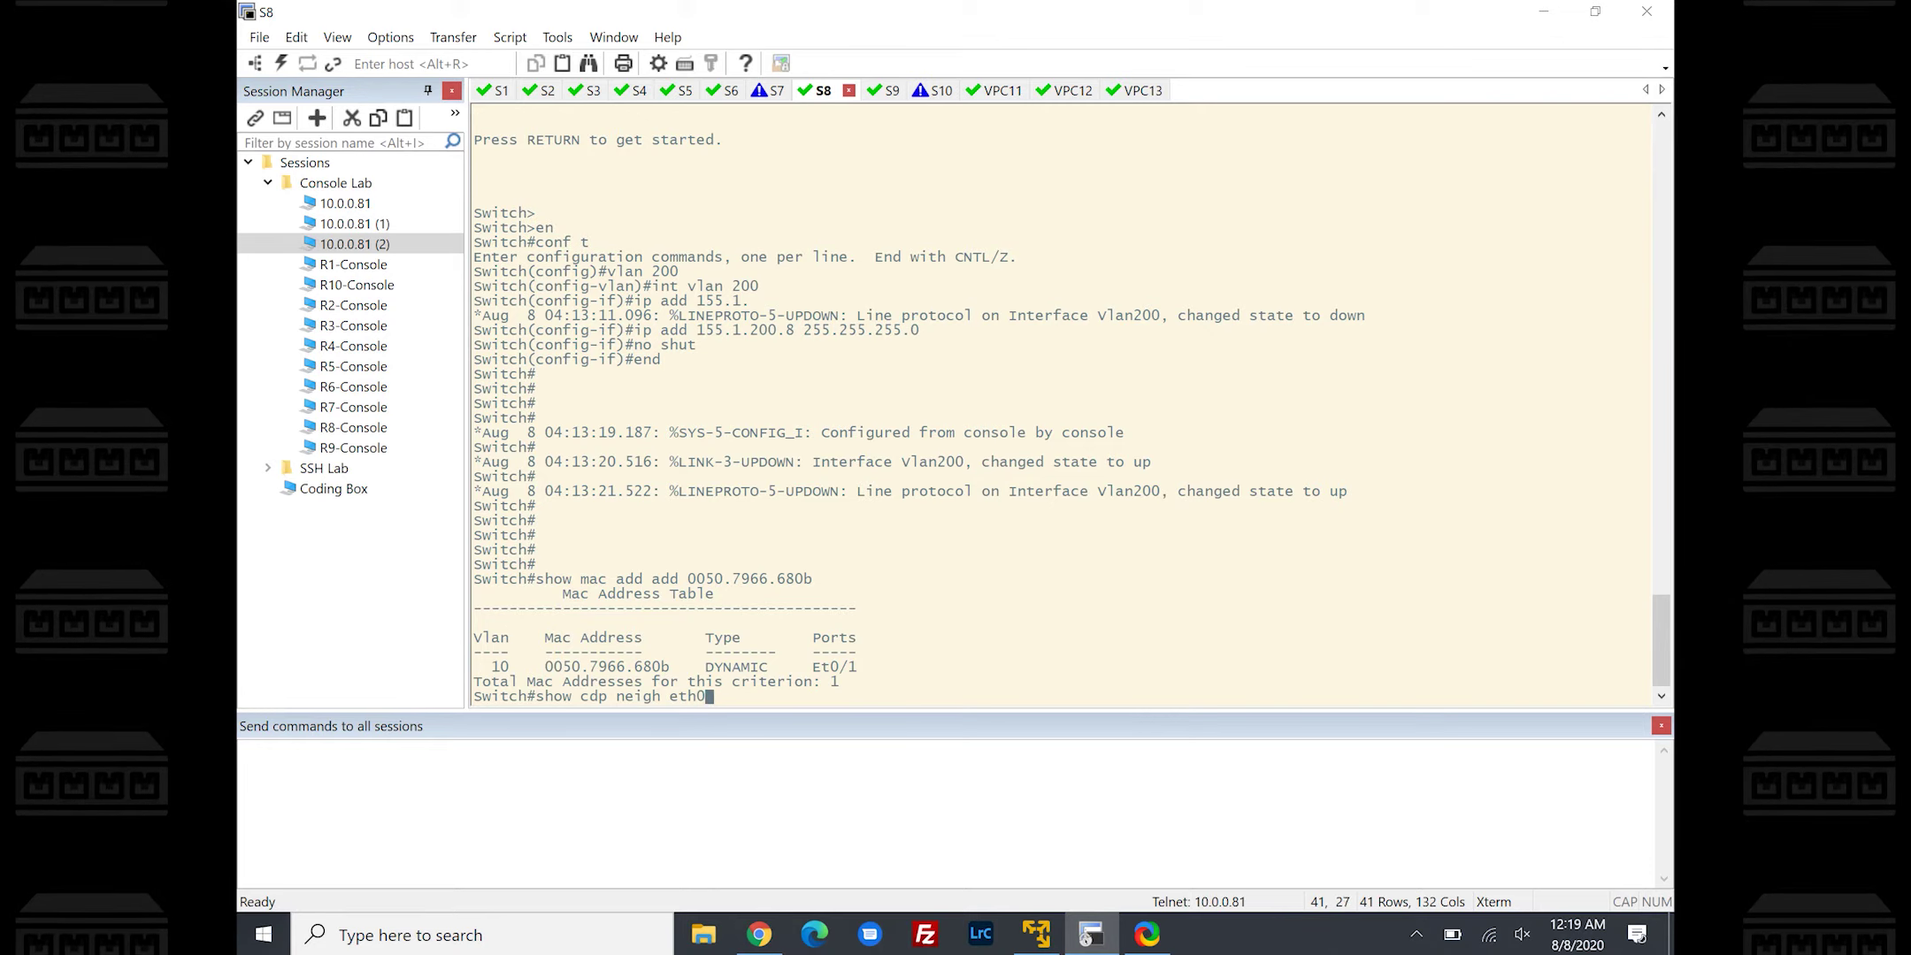
{"action": "type", "text": "/1 det"}
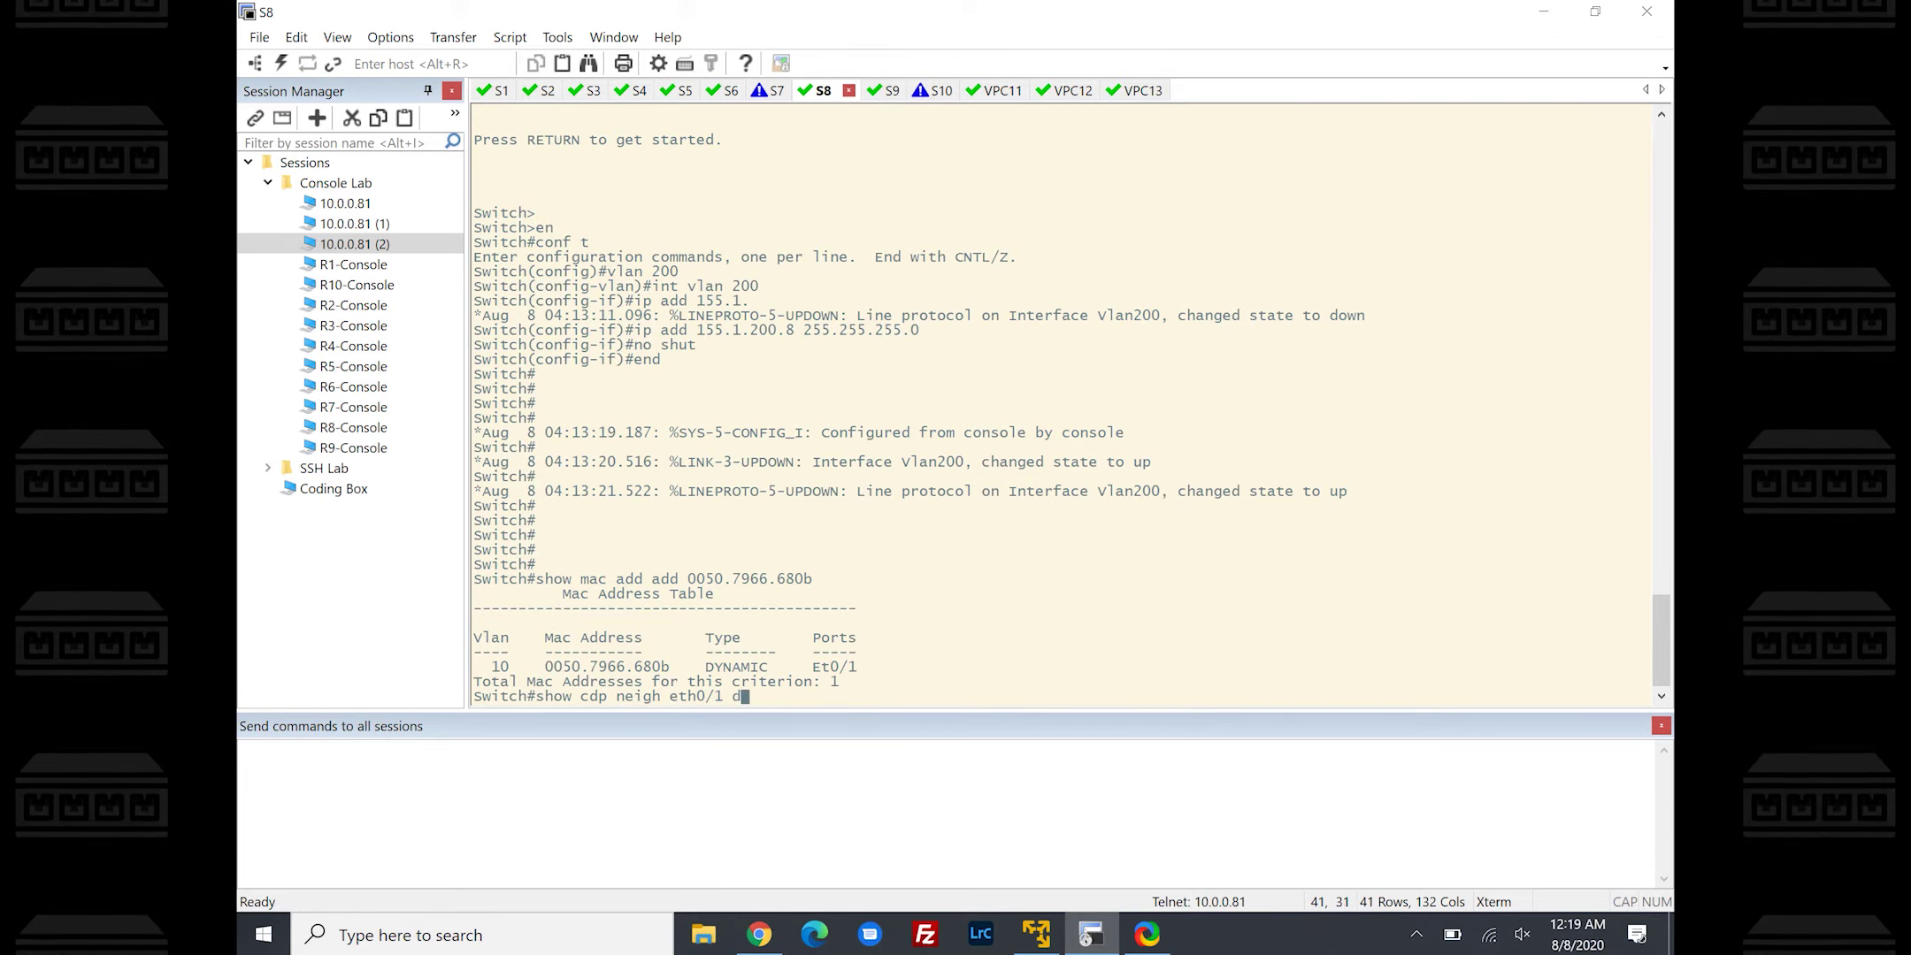
{"action": "key", "text": "Return"}
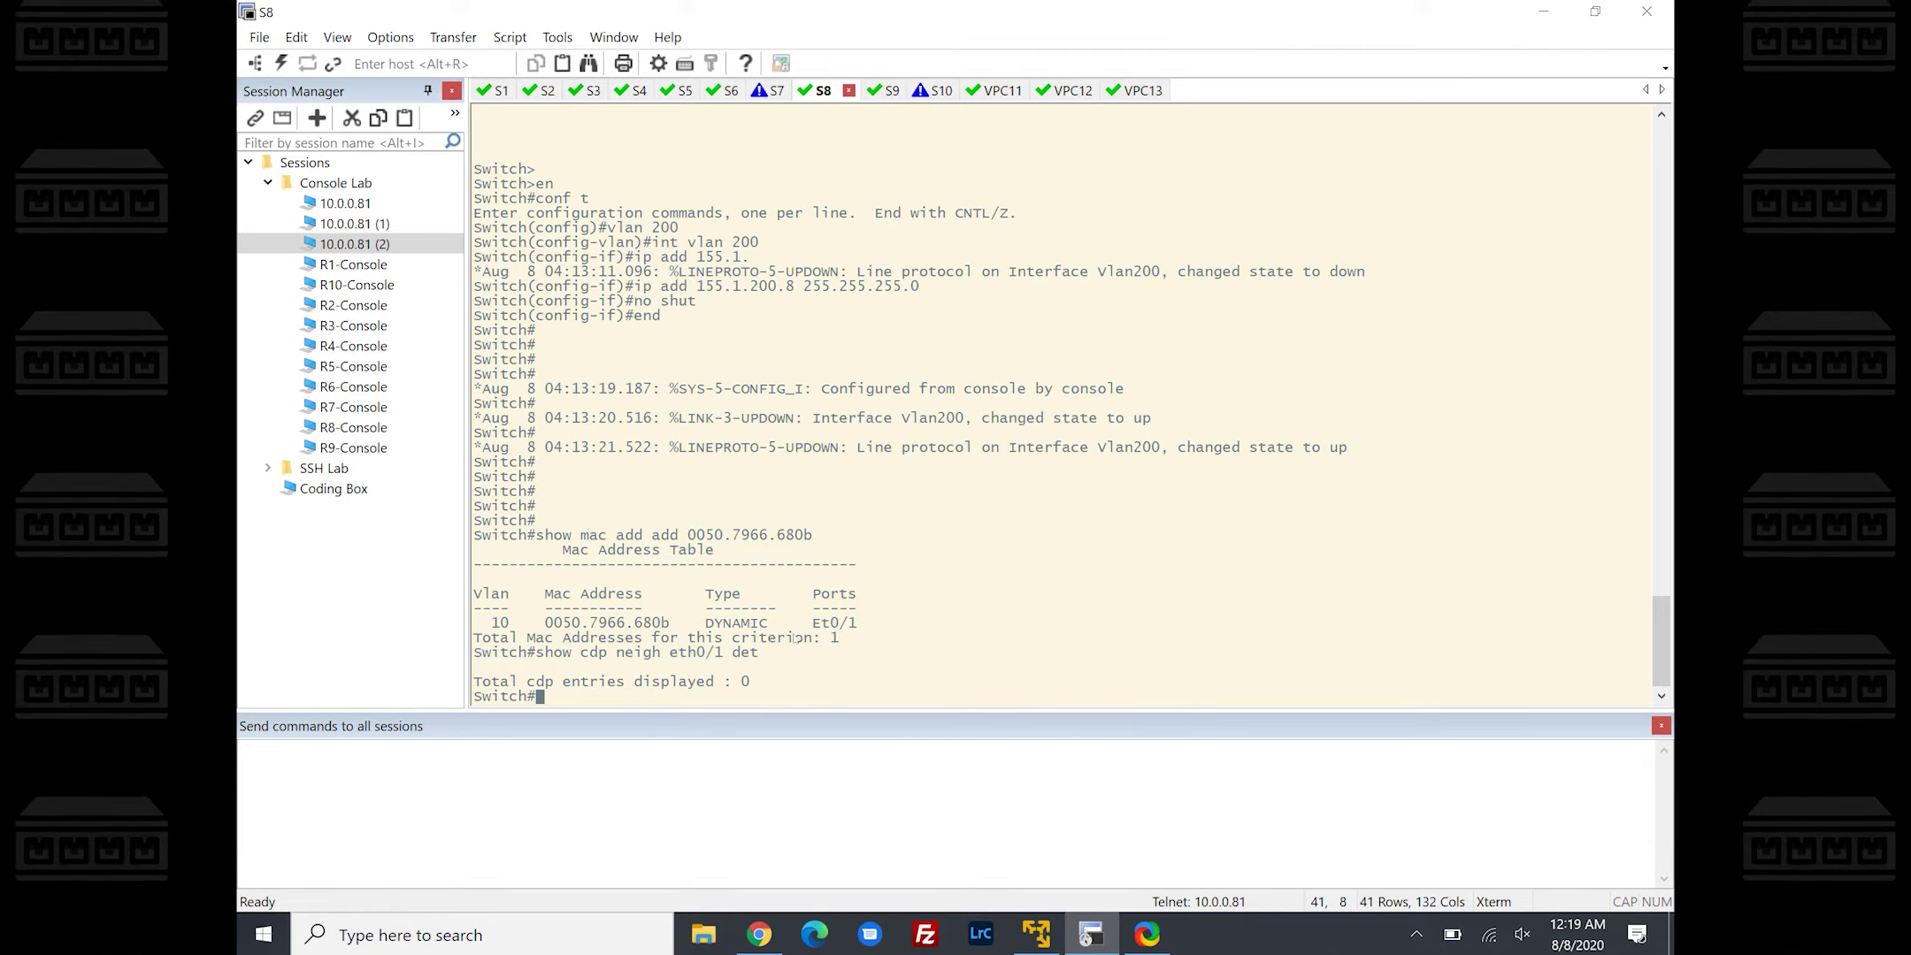
{"action": "type", "text": "sh"}
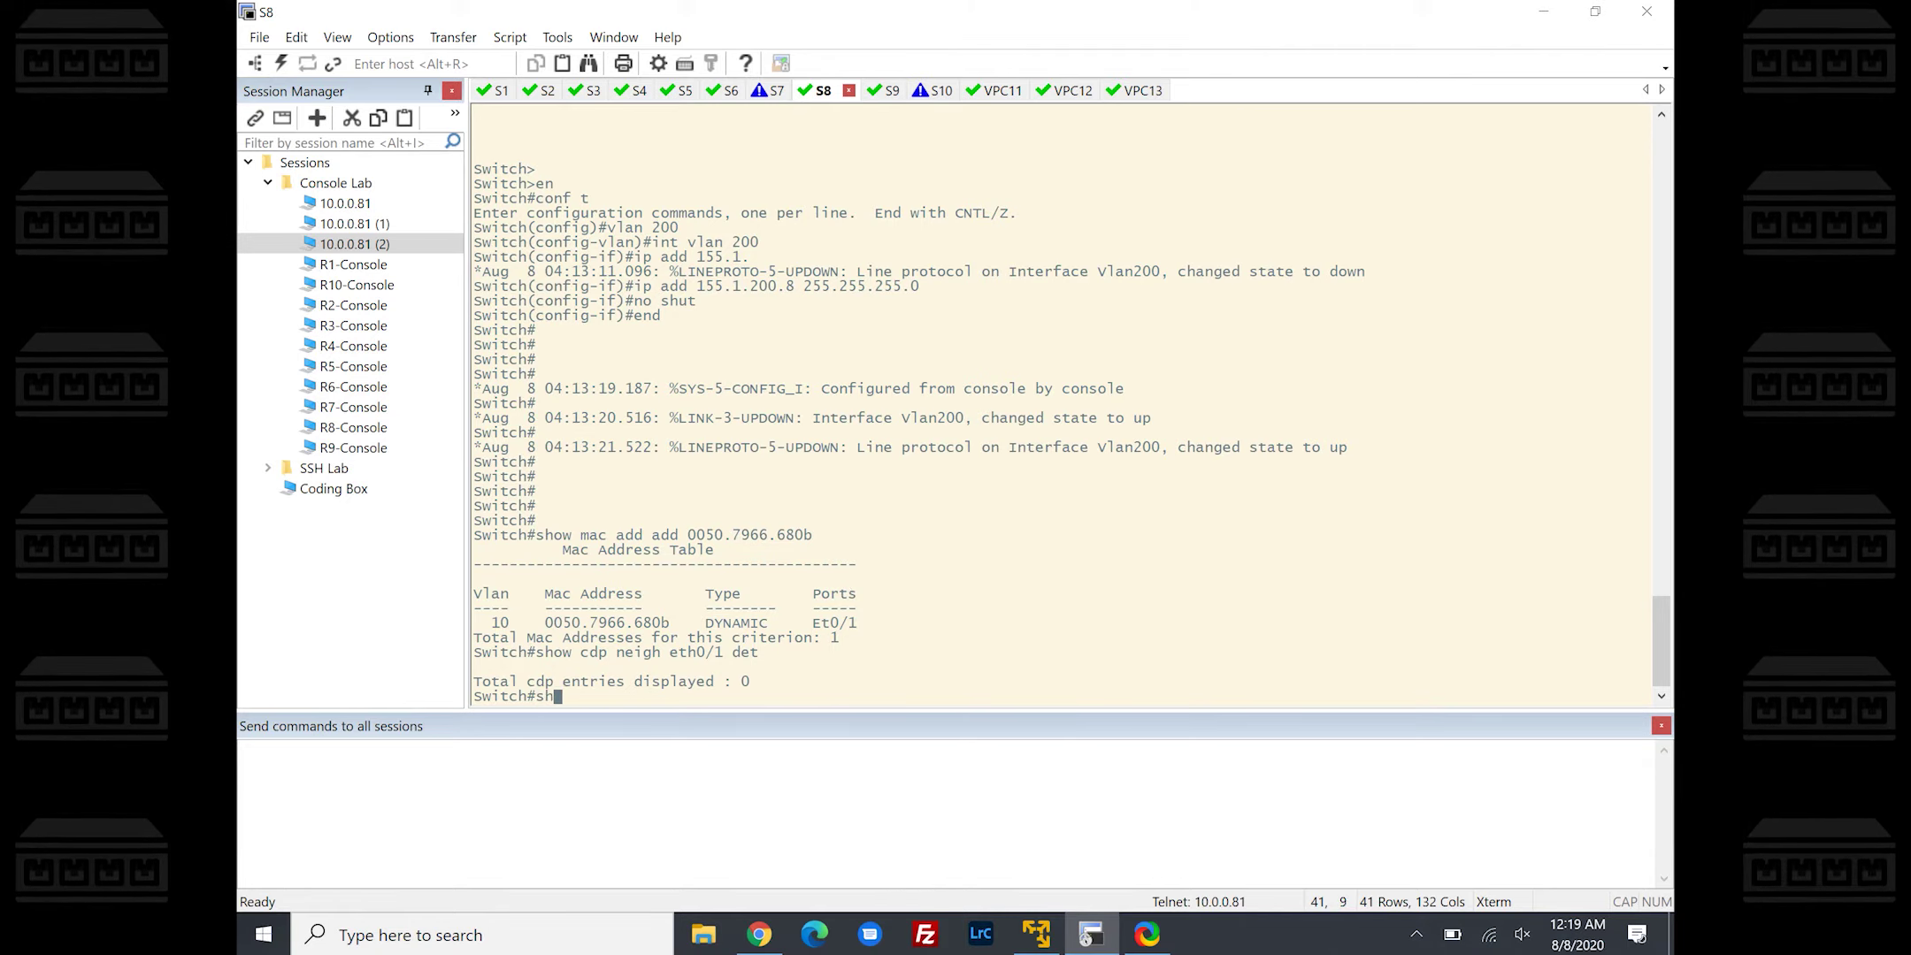
{"action": "type", "text": "ow int status"}
{"action": "key", "text": "Return"}
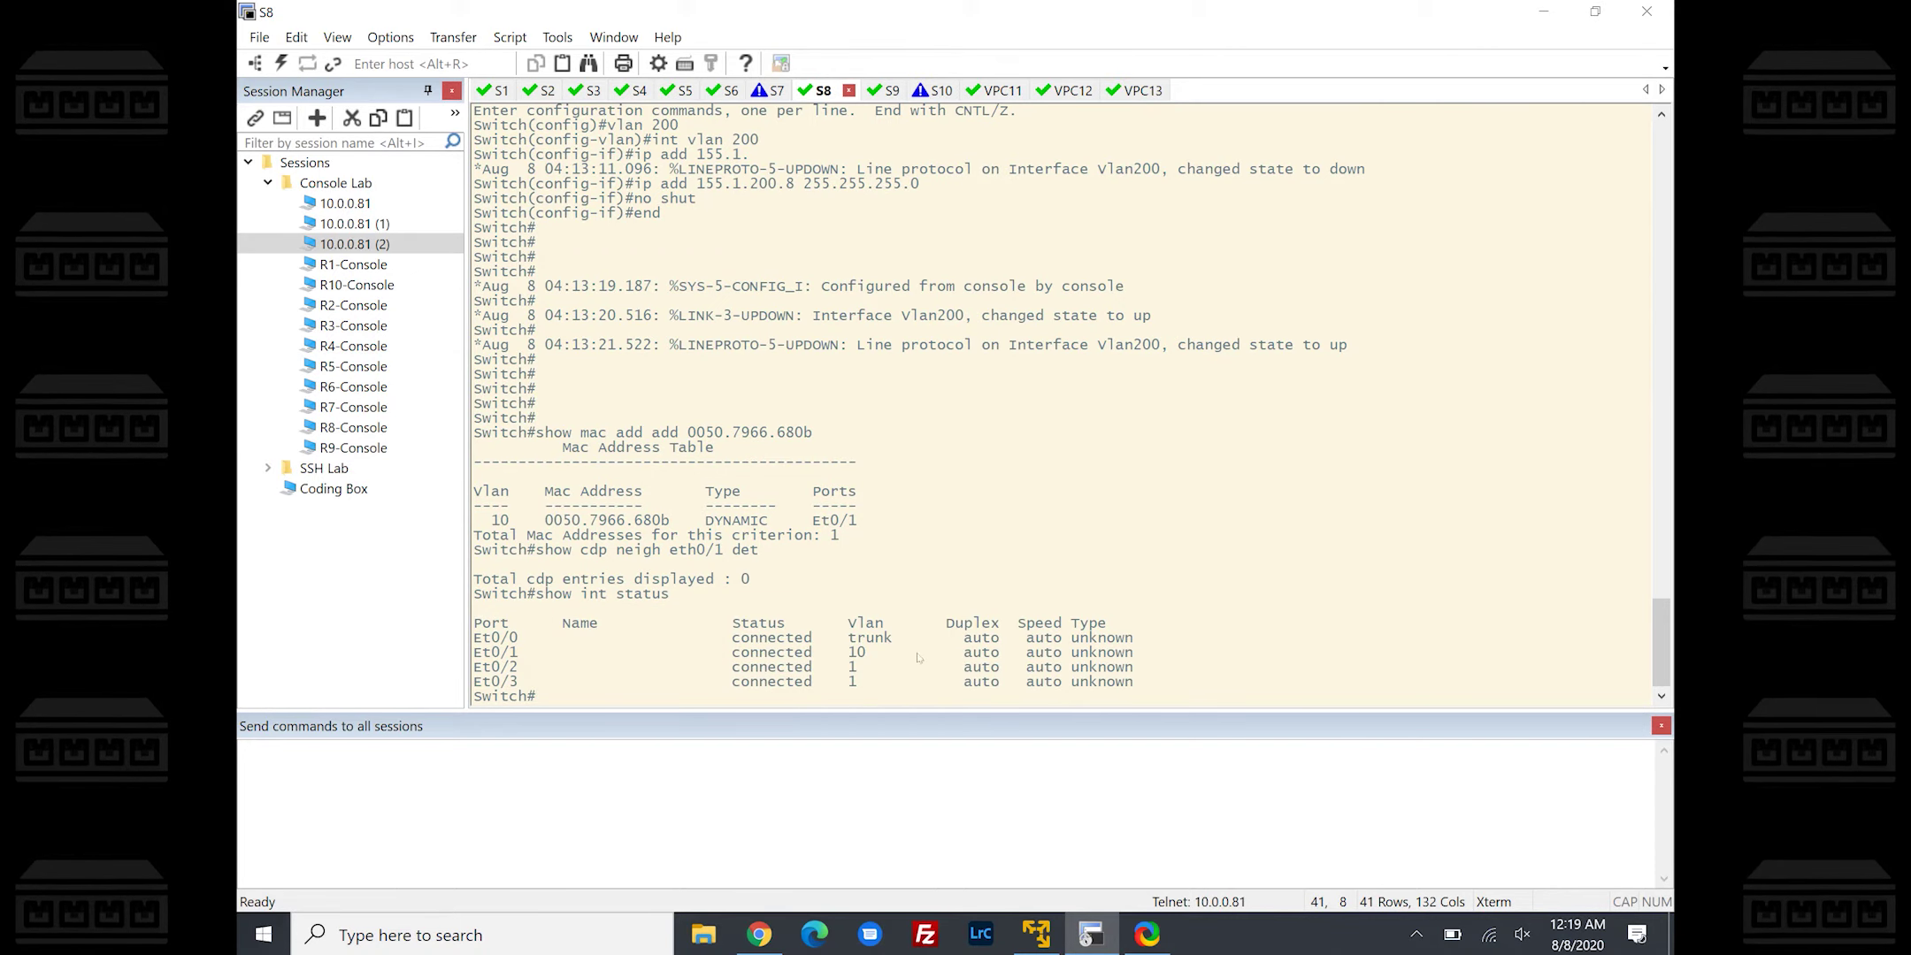
{"action": "left_click_drag", "start_coordinate": [817, 655], "coordinate": [918, 657]}
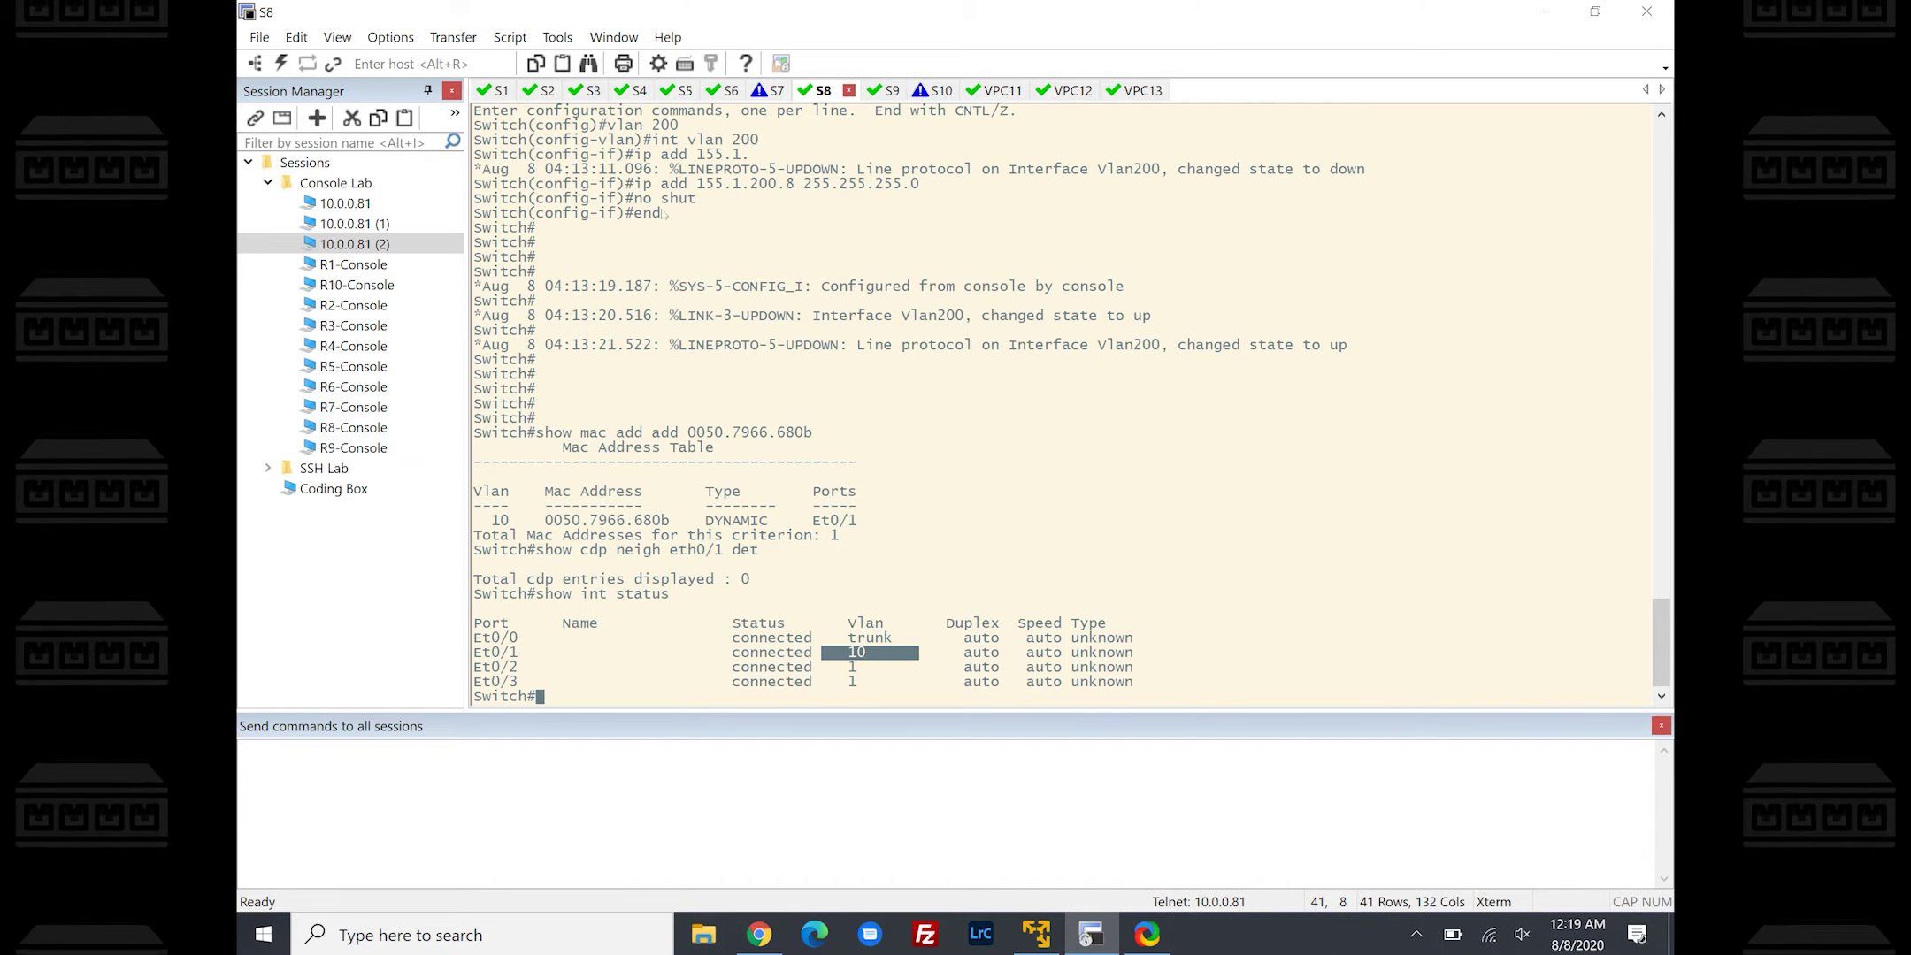
{"action": "left_click_drag", "start_coordinate": [474, 236], "coordinate": [536, 405]}
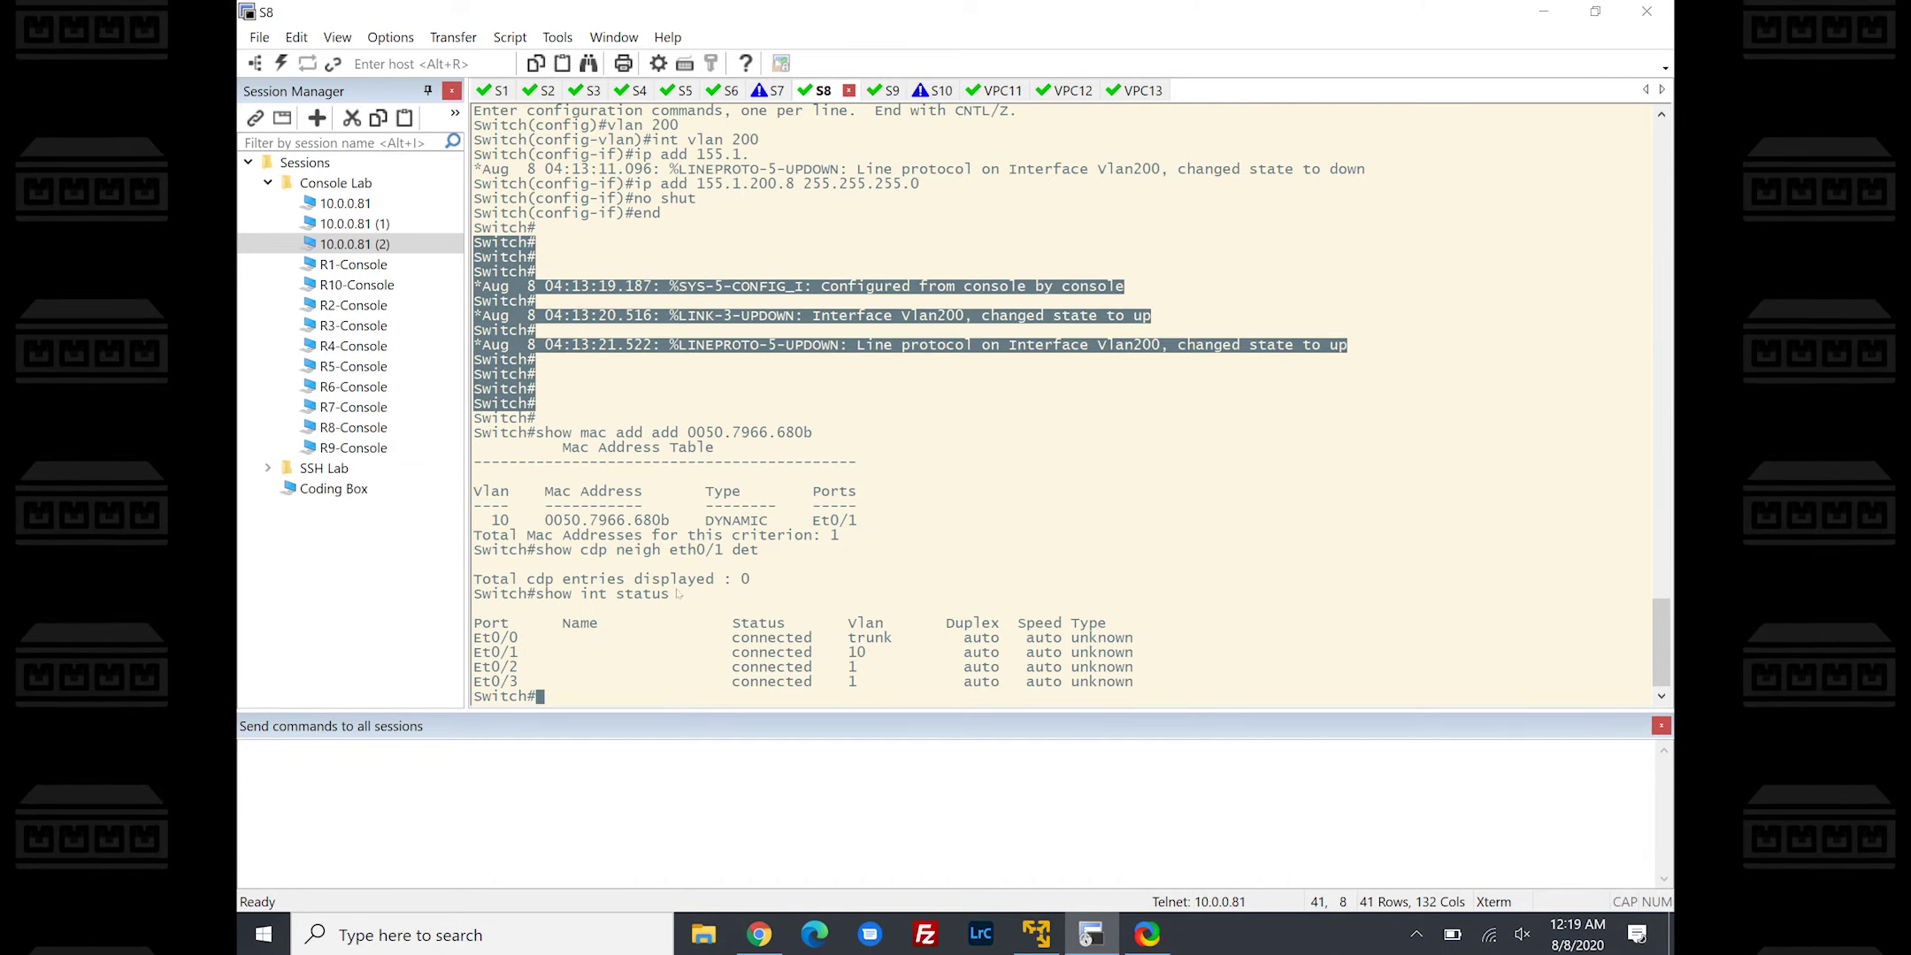
{"action": "left_click_drag", "start_coordinate": [484, 653], "coordinate": [527, 652]}
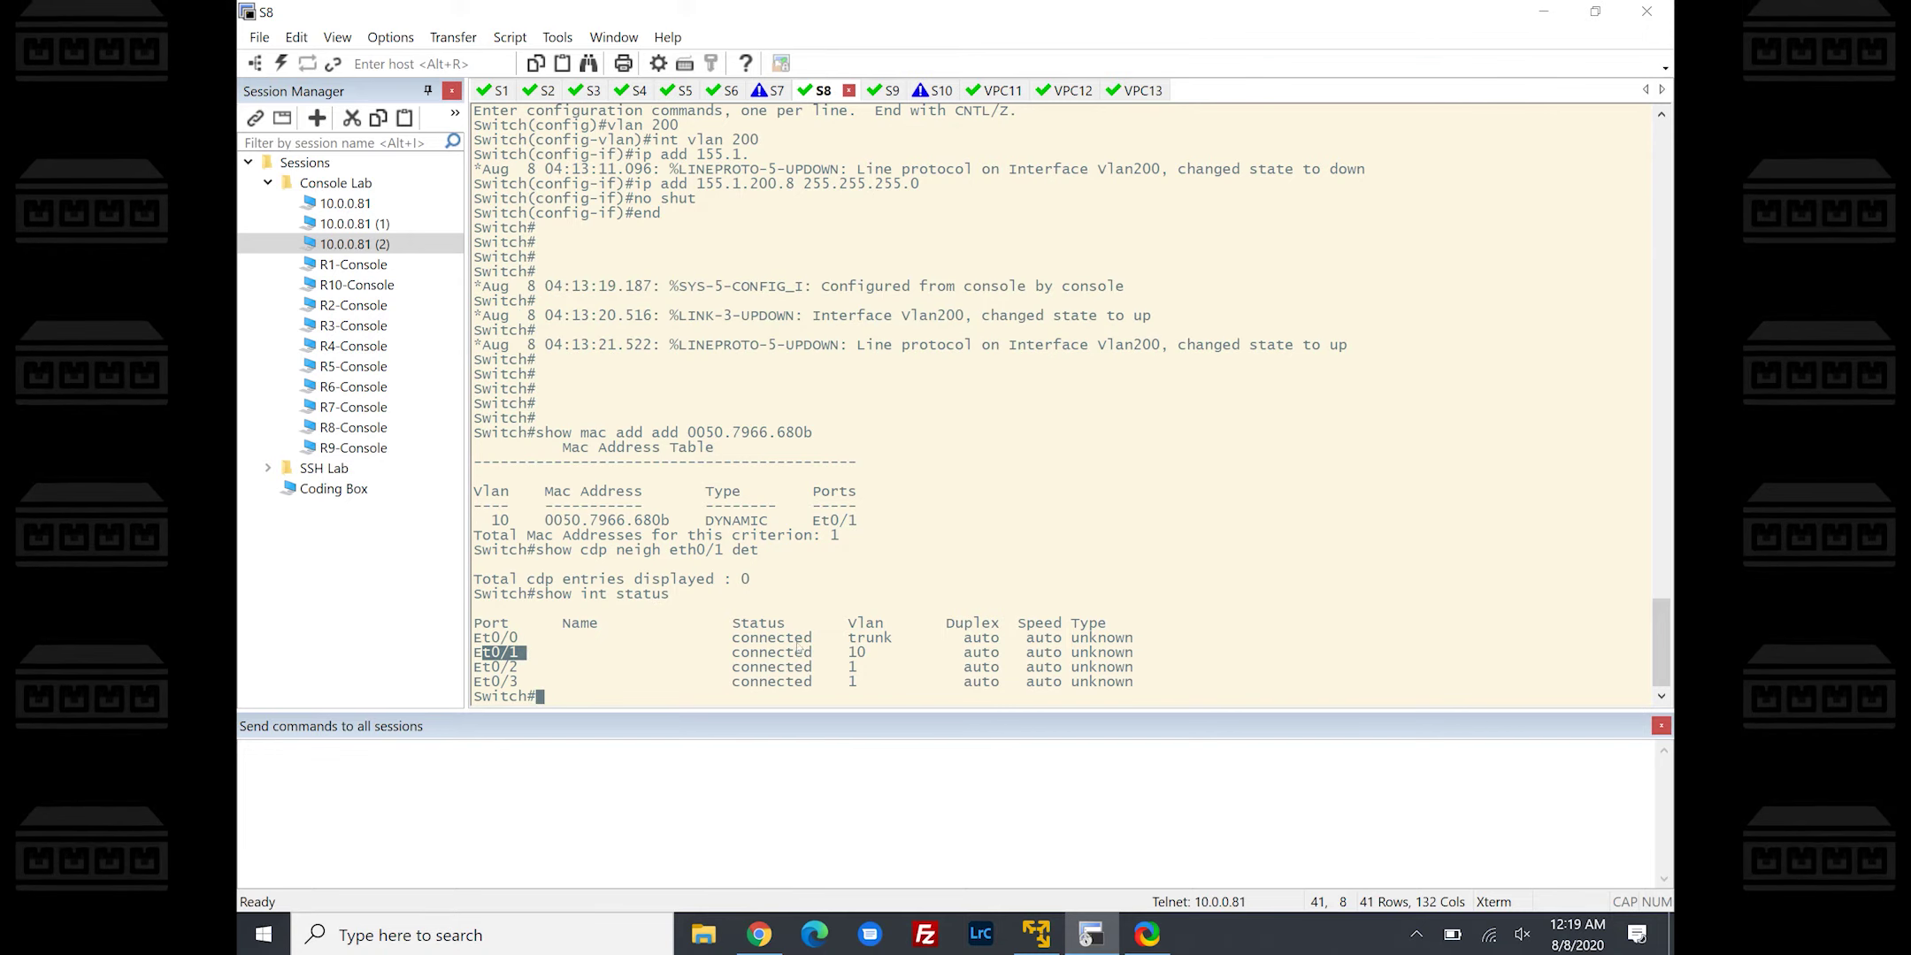
{"action": "left_click", "coordinate": [759, 934]}
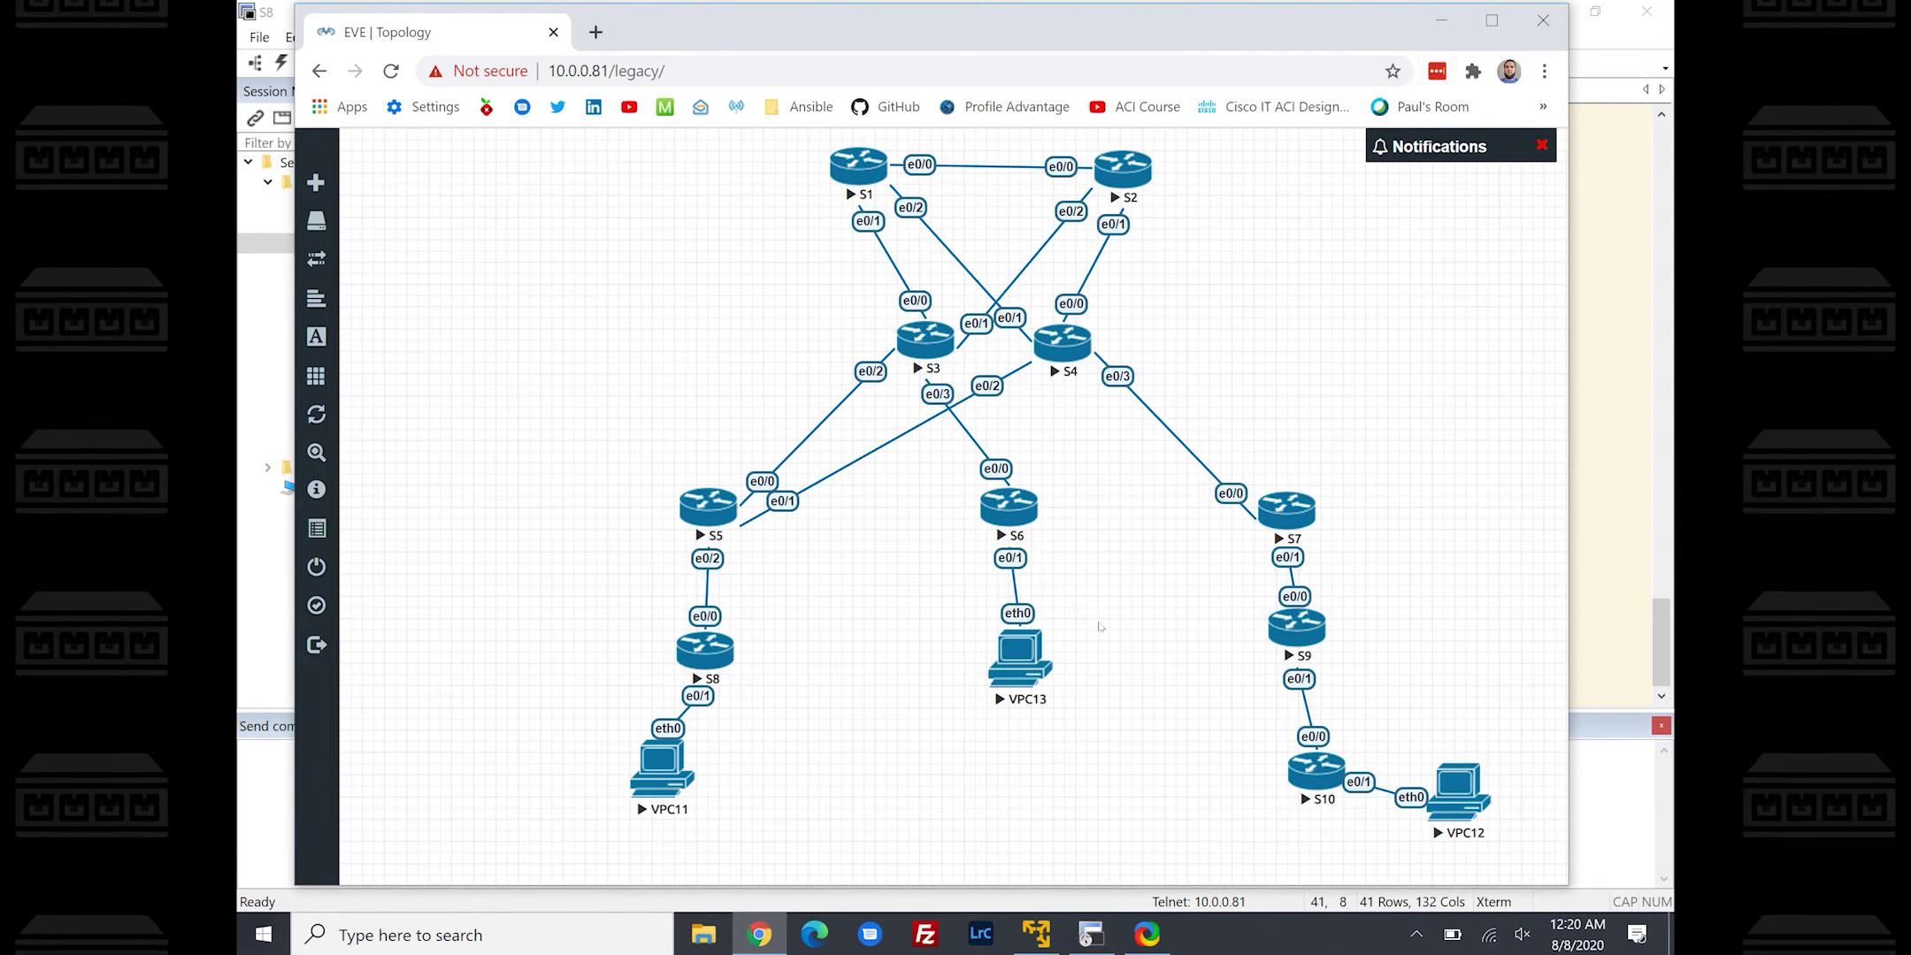
{"action": "key", "text": "alt+Tab"}
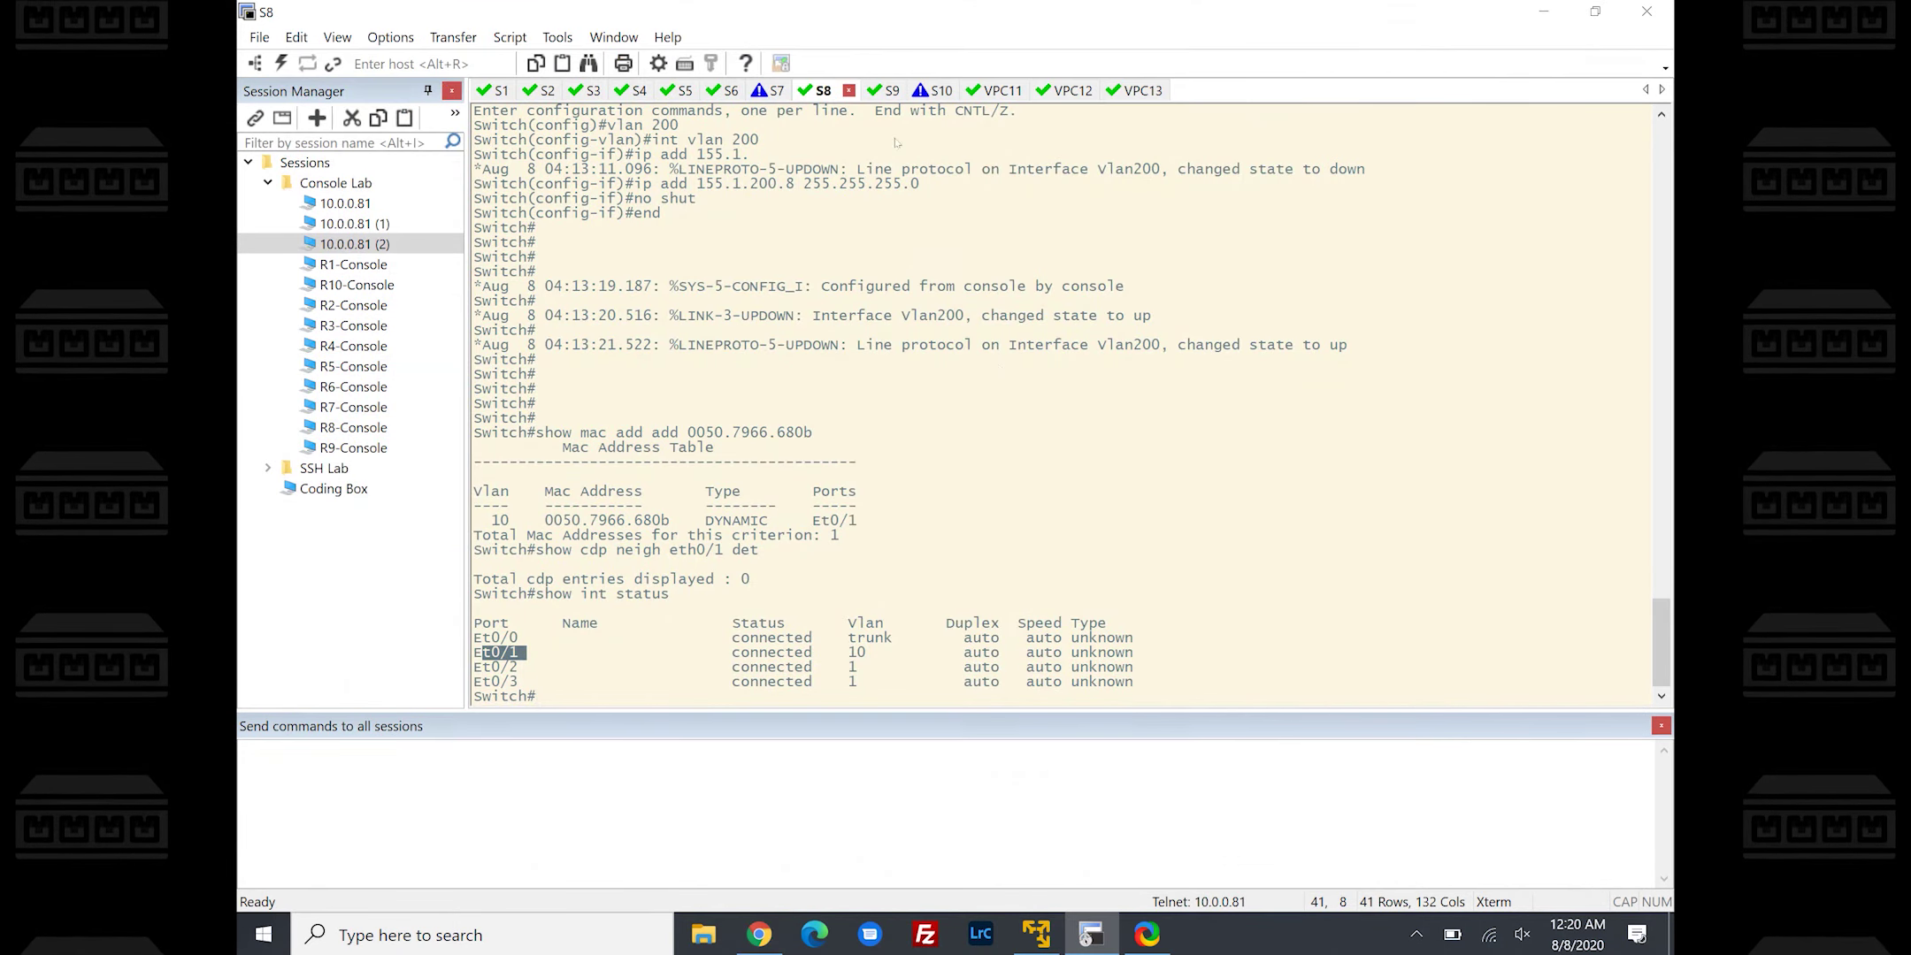
On S2, list the ARP table and copy host 155.1.20.10's MAC 0050.7966.680d
{"action": "left_click", "coordinate": [529, 91]}
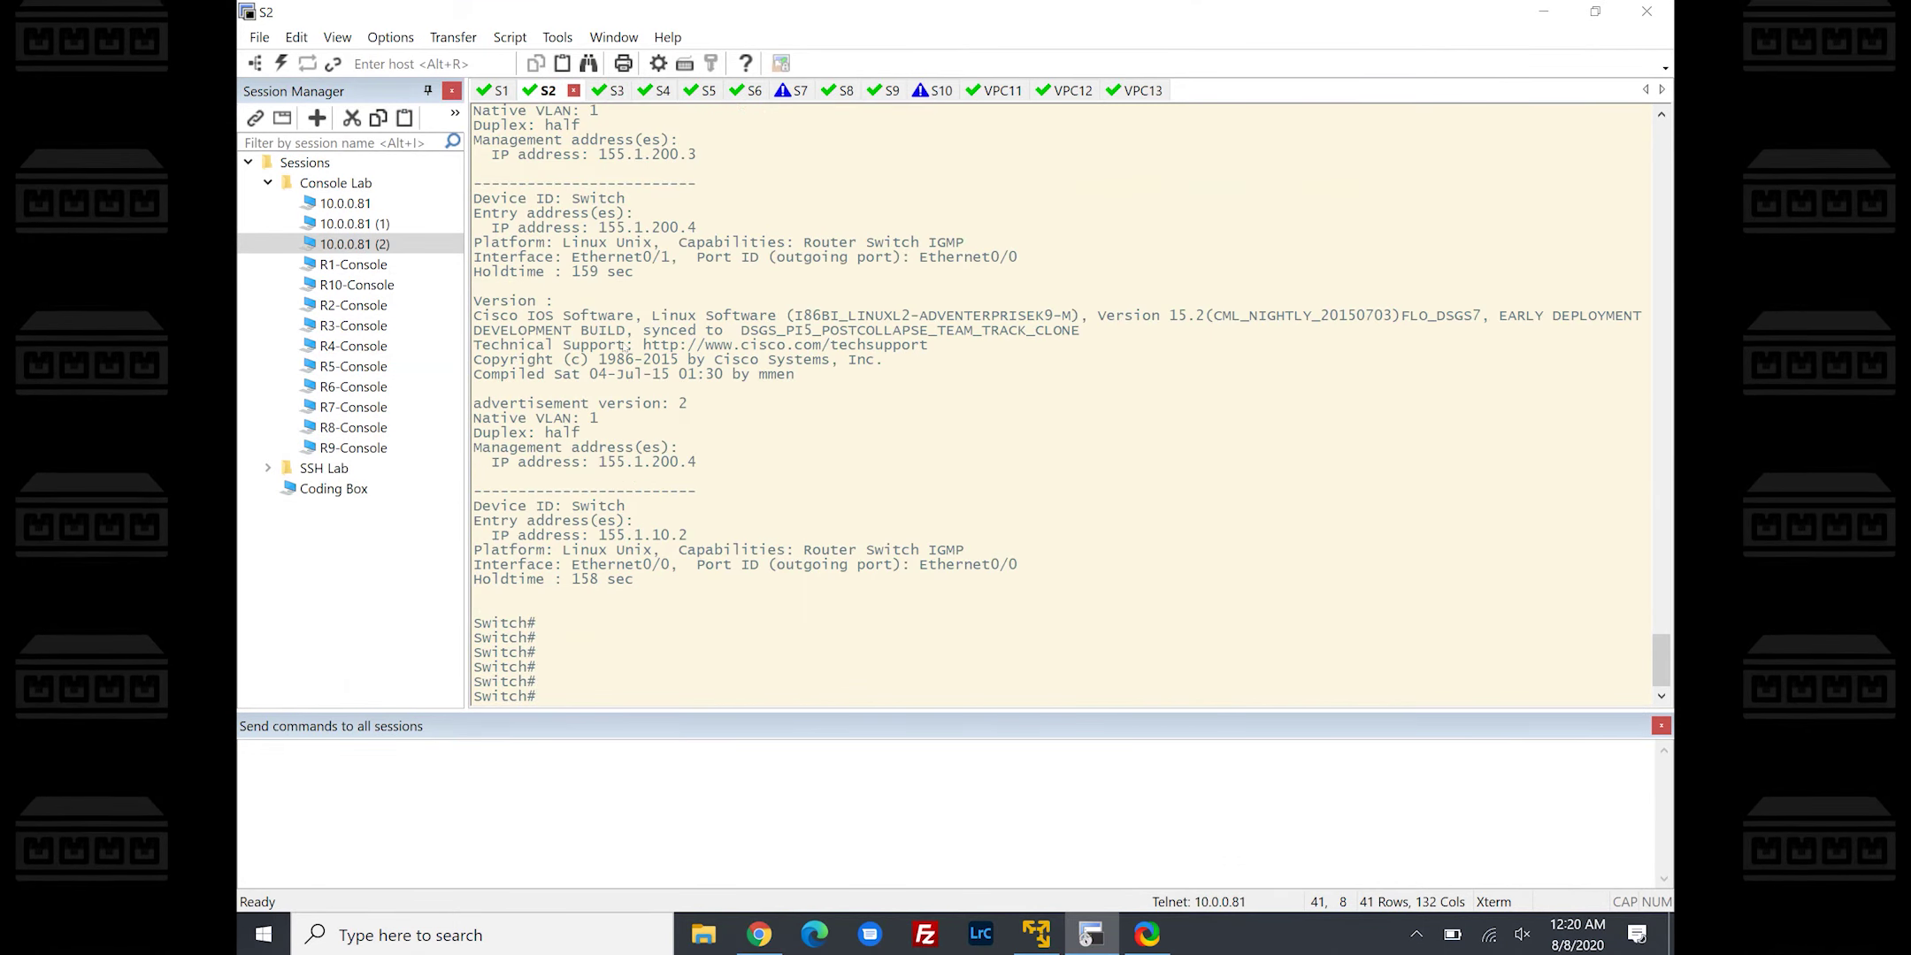
{"action": "key", "text": "Return"}
{"action": "key", "text": "Return"}
{"action": "key", "text": "Return"}
{"action": "type", "text": "s"}
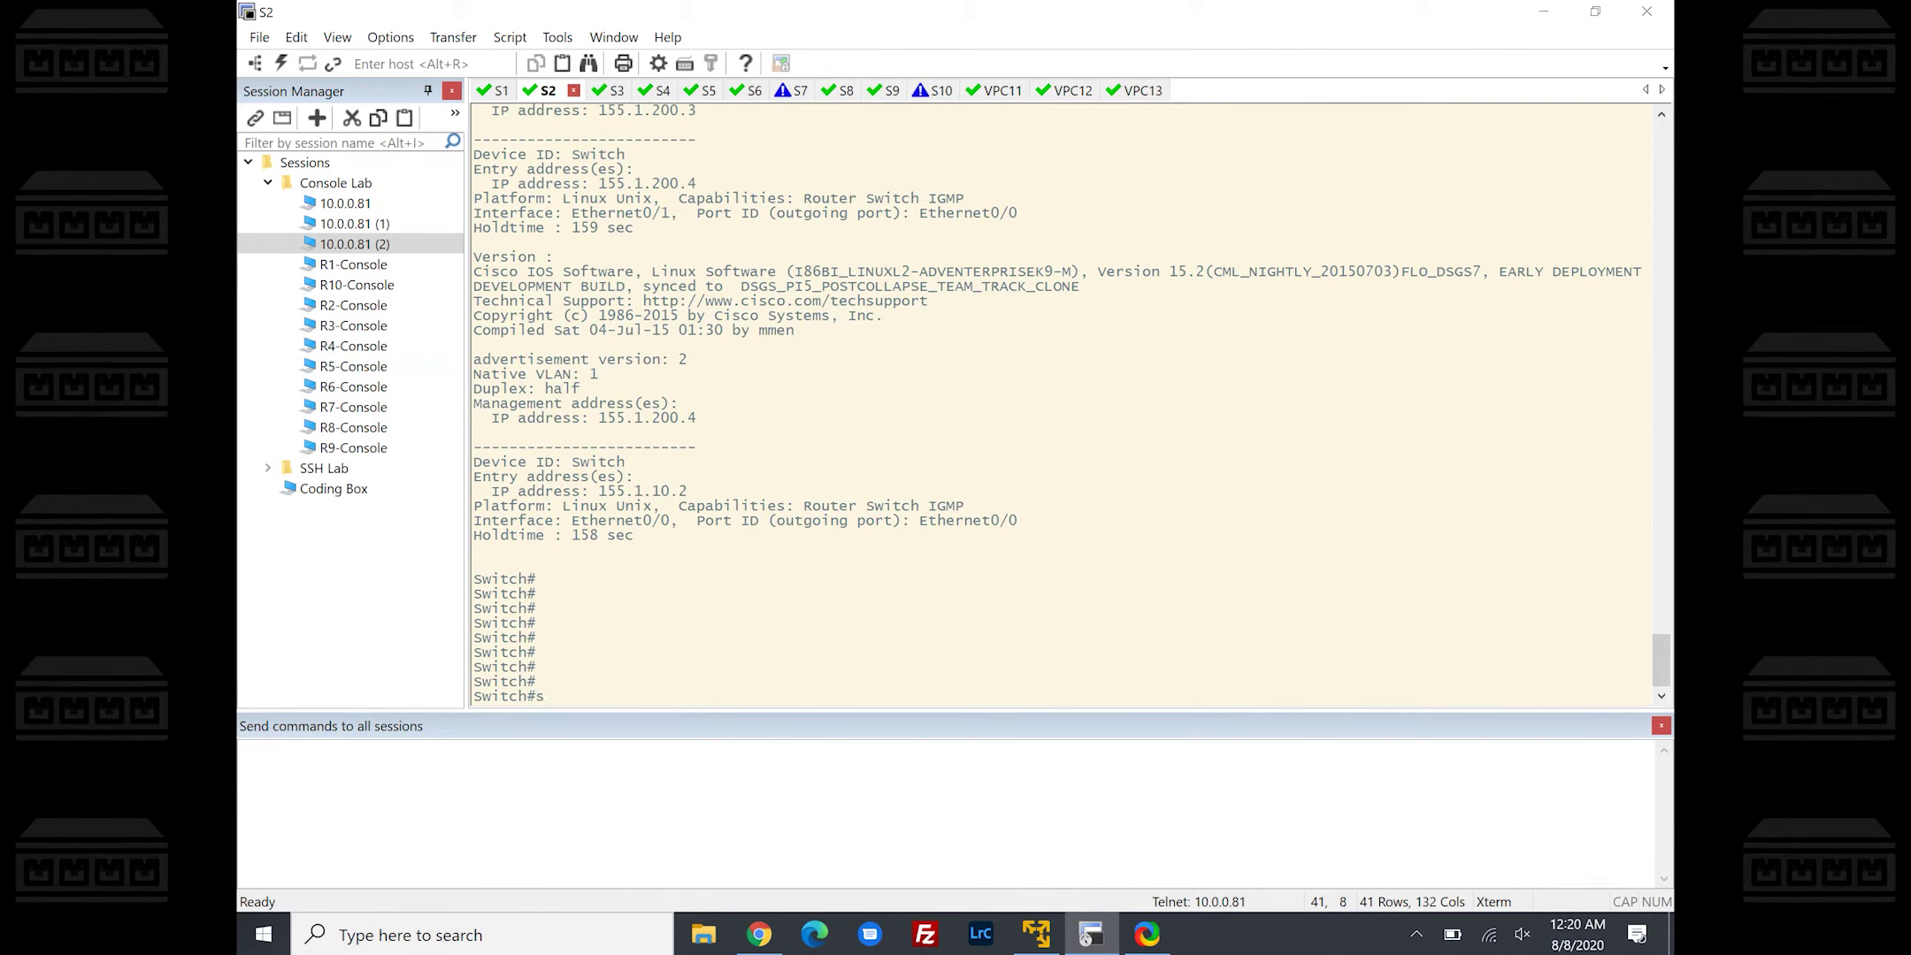
{"action": "type", "text": "how"}
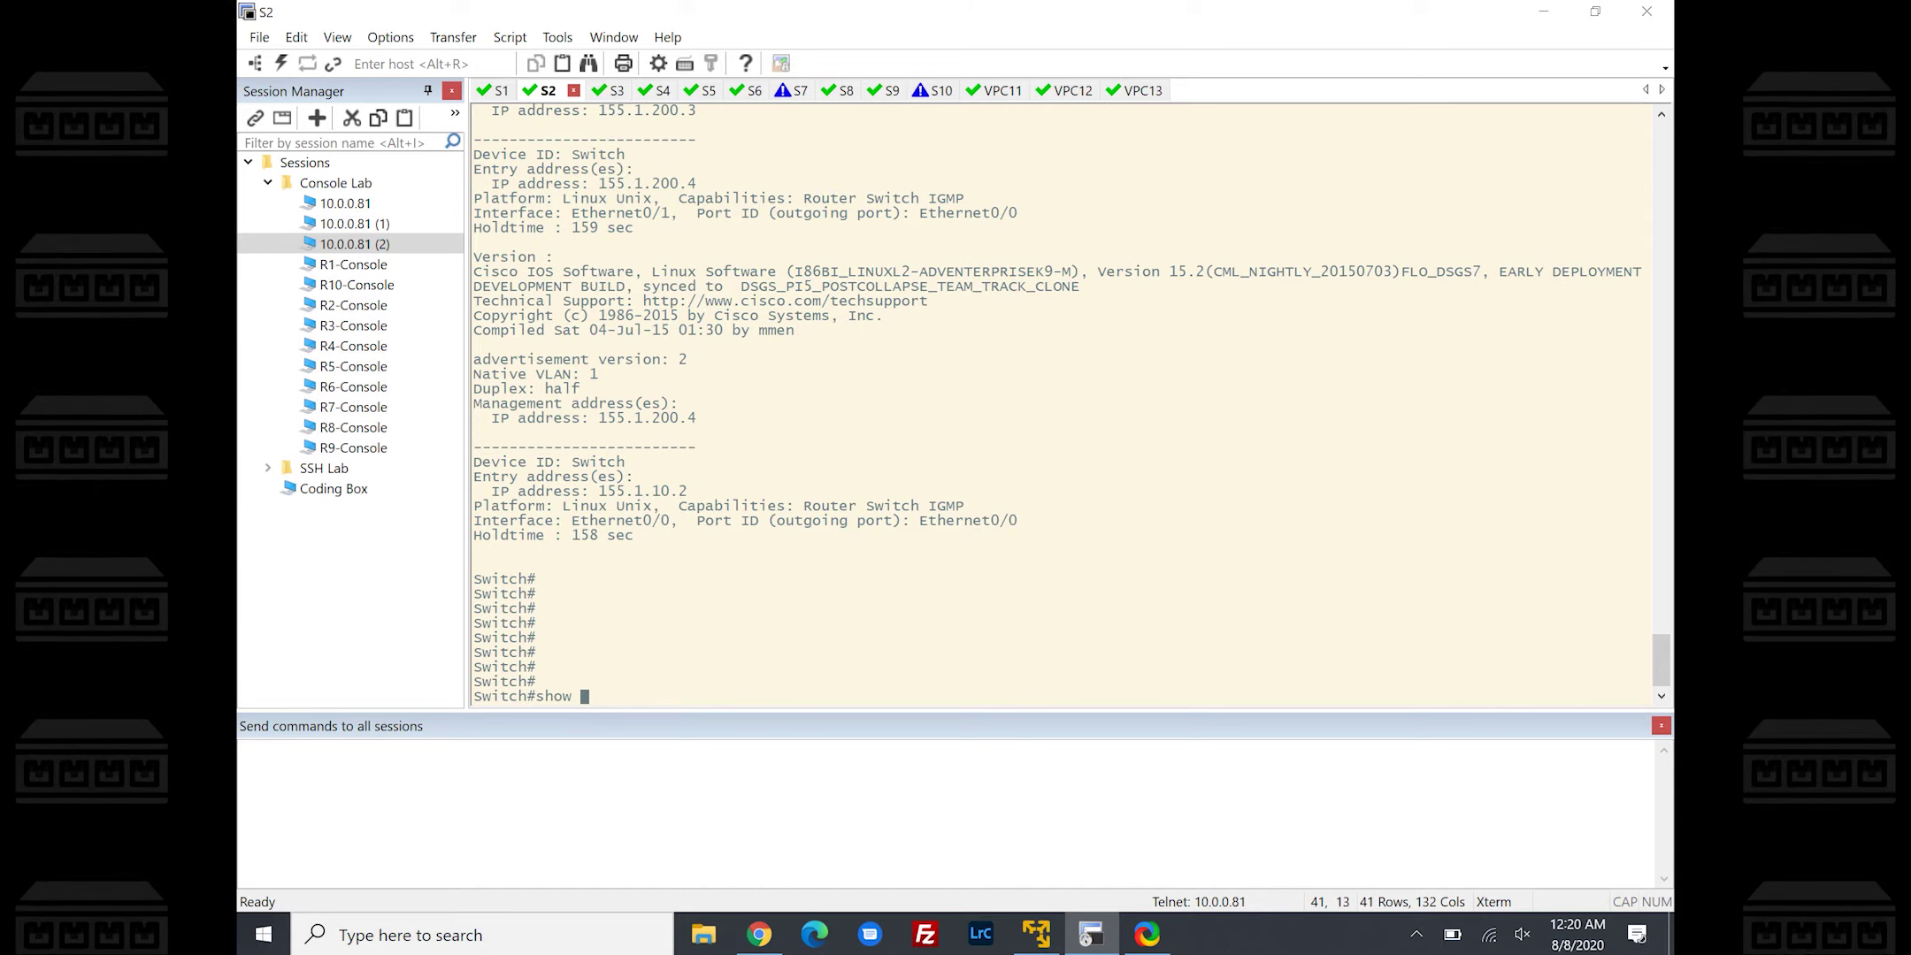
{"action": "type", "text": "ip arp"}
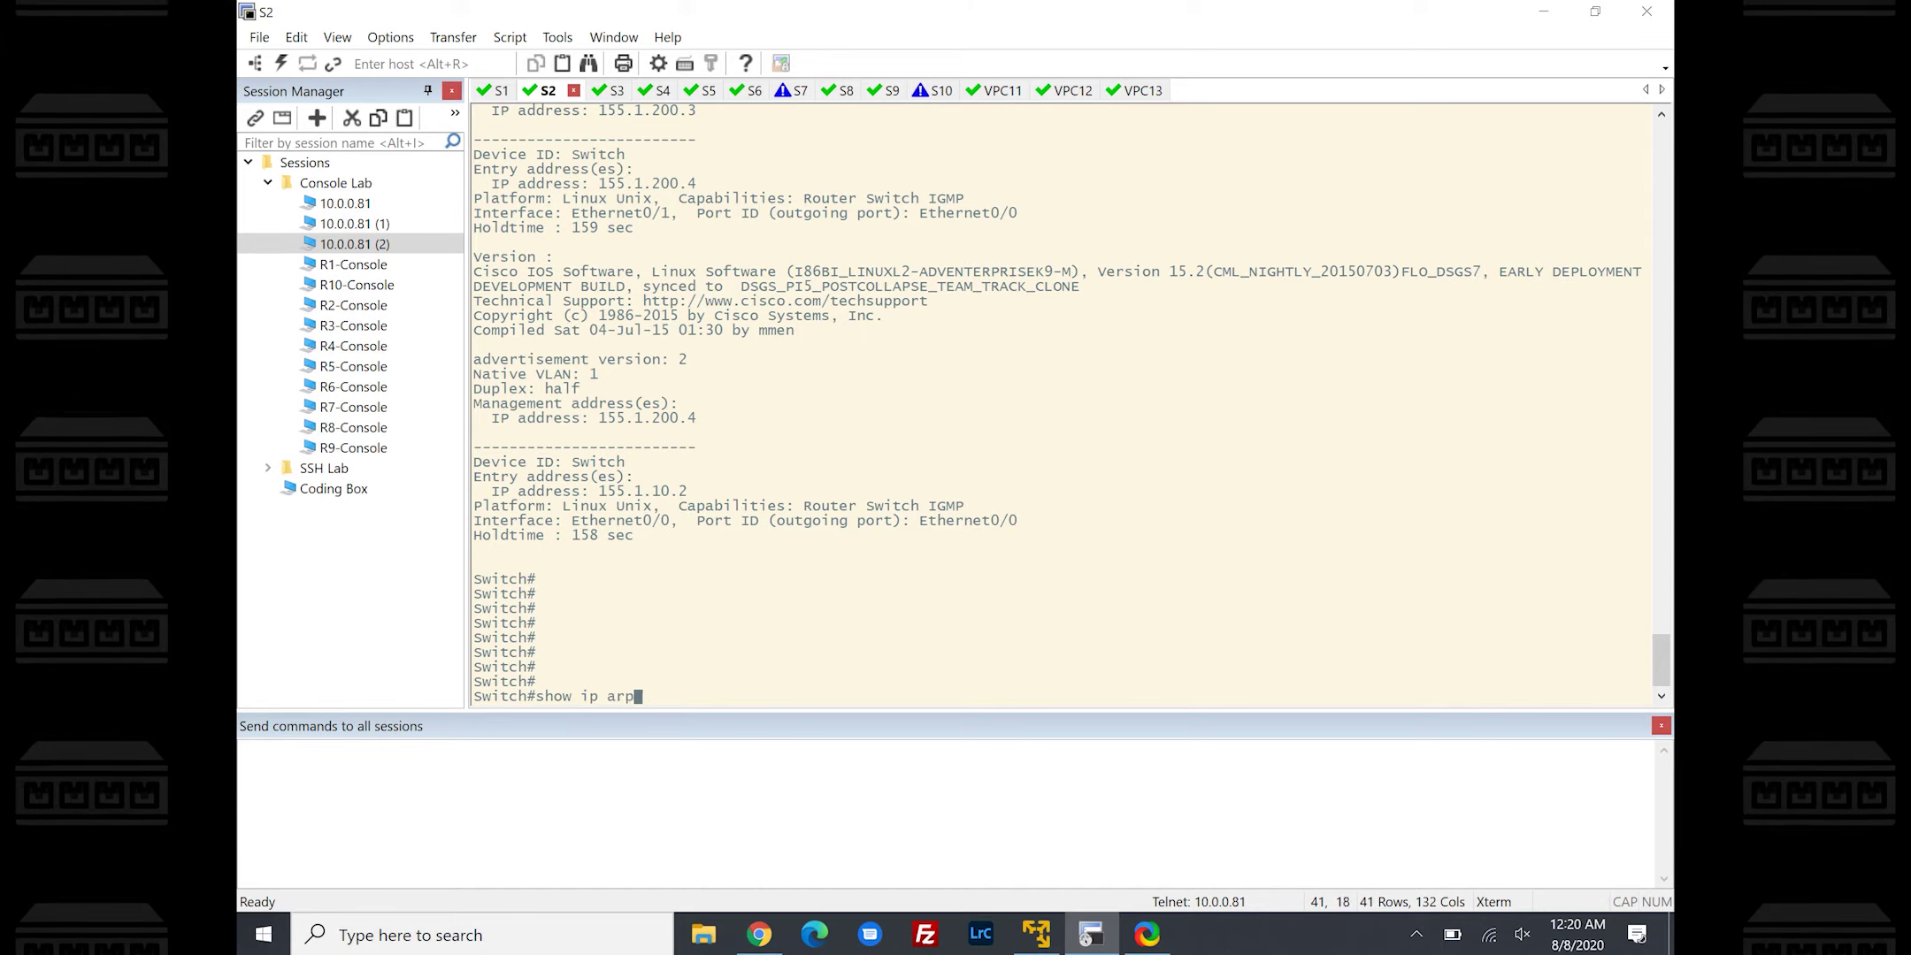
{"action": "key", "text": "Return"}
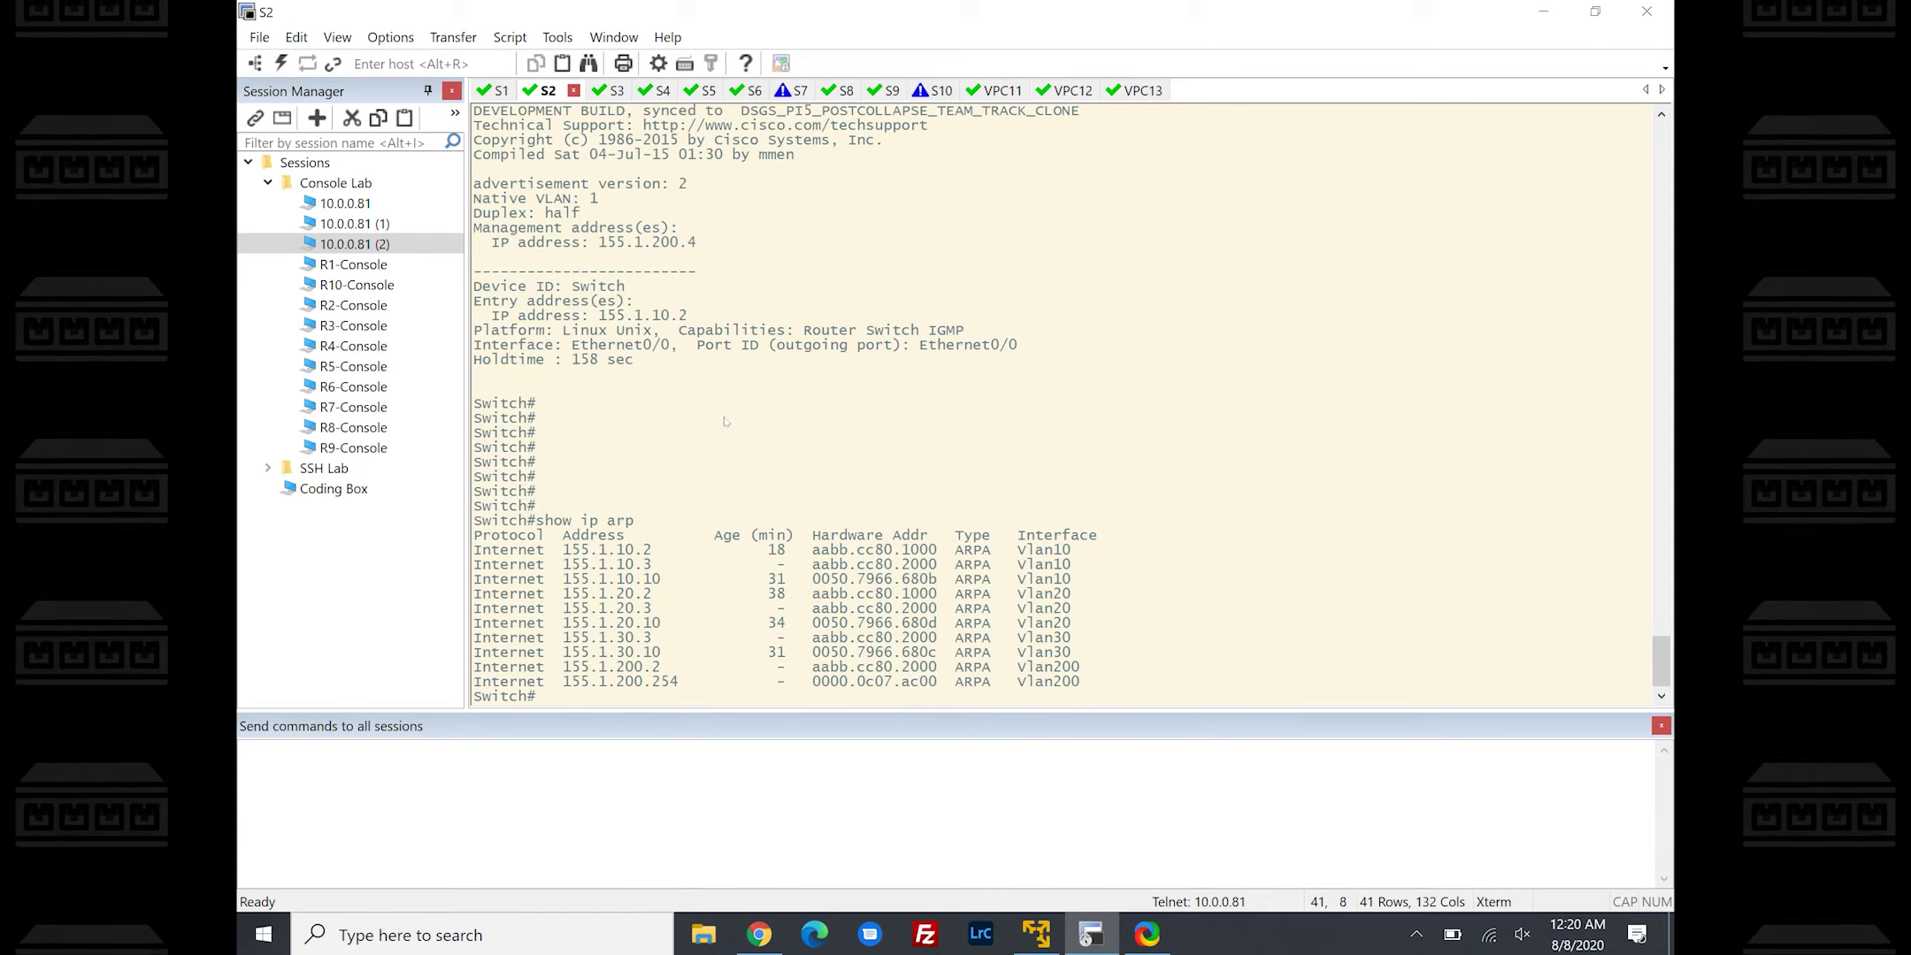
{"action": "left_click_drag", "start_coordinate": [659, 628], "coordinate": [677, 625]}
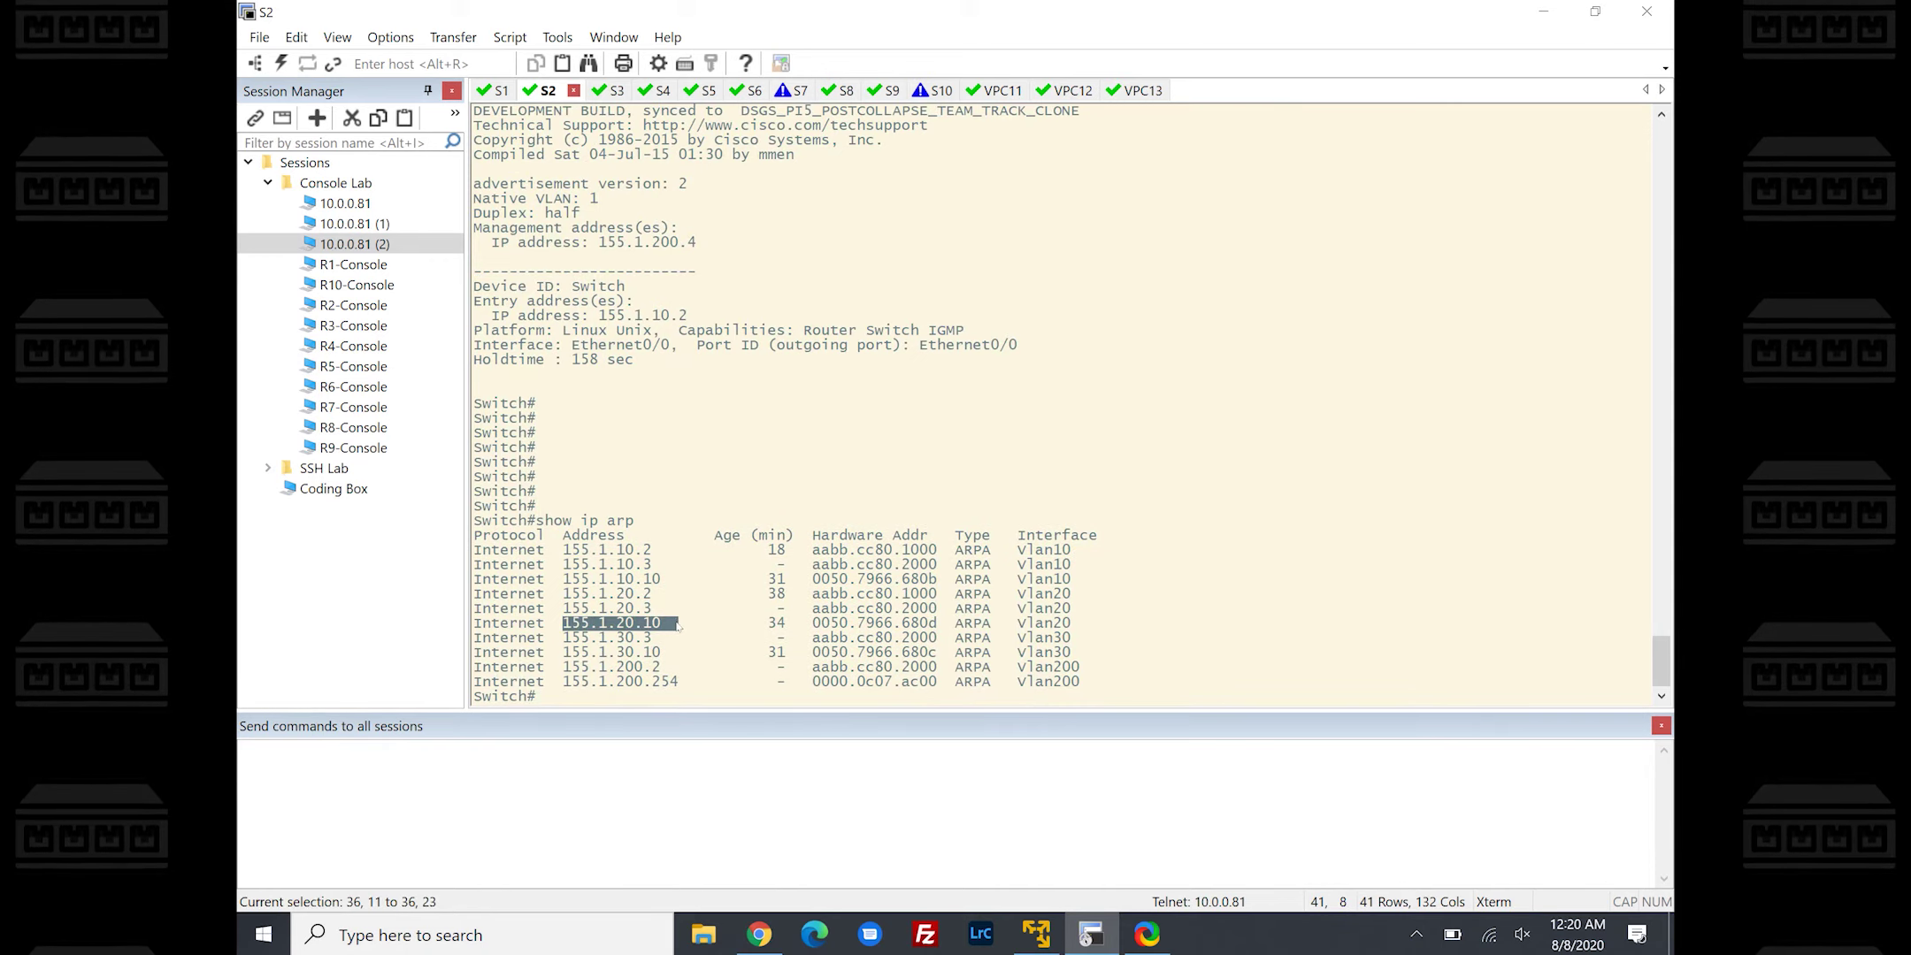
{"action": "left_click", "coordinate": [633, 620]}
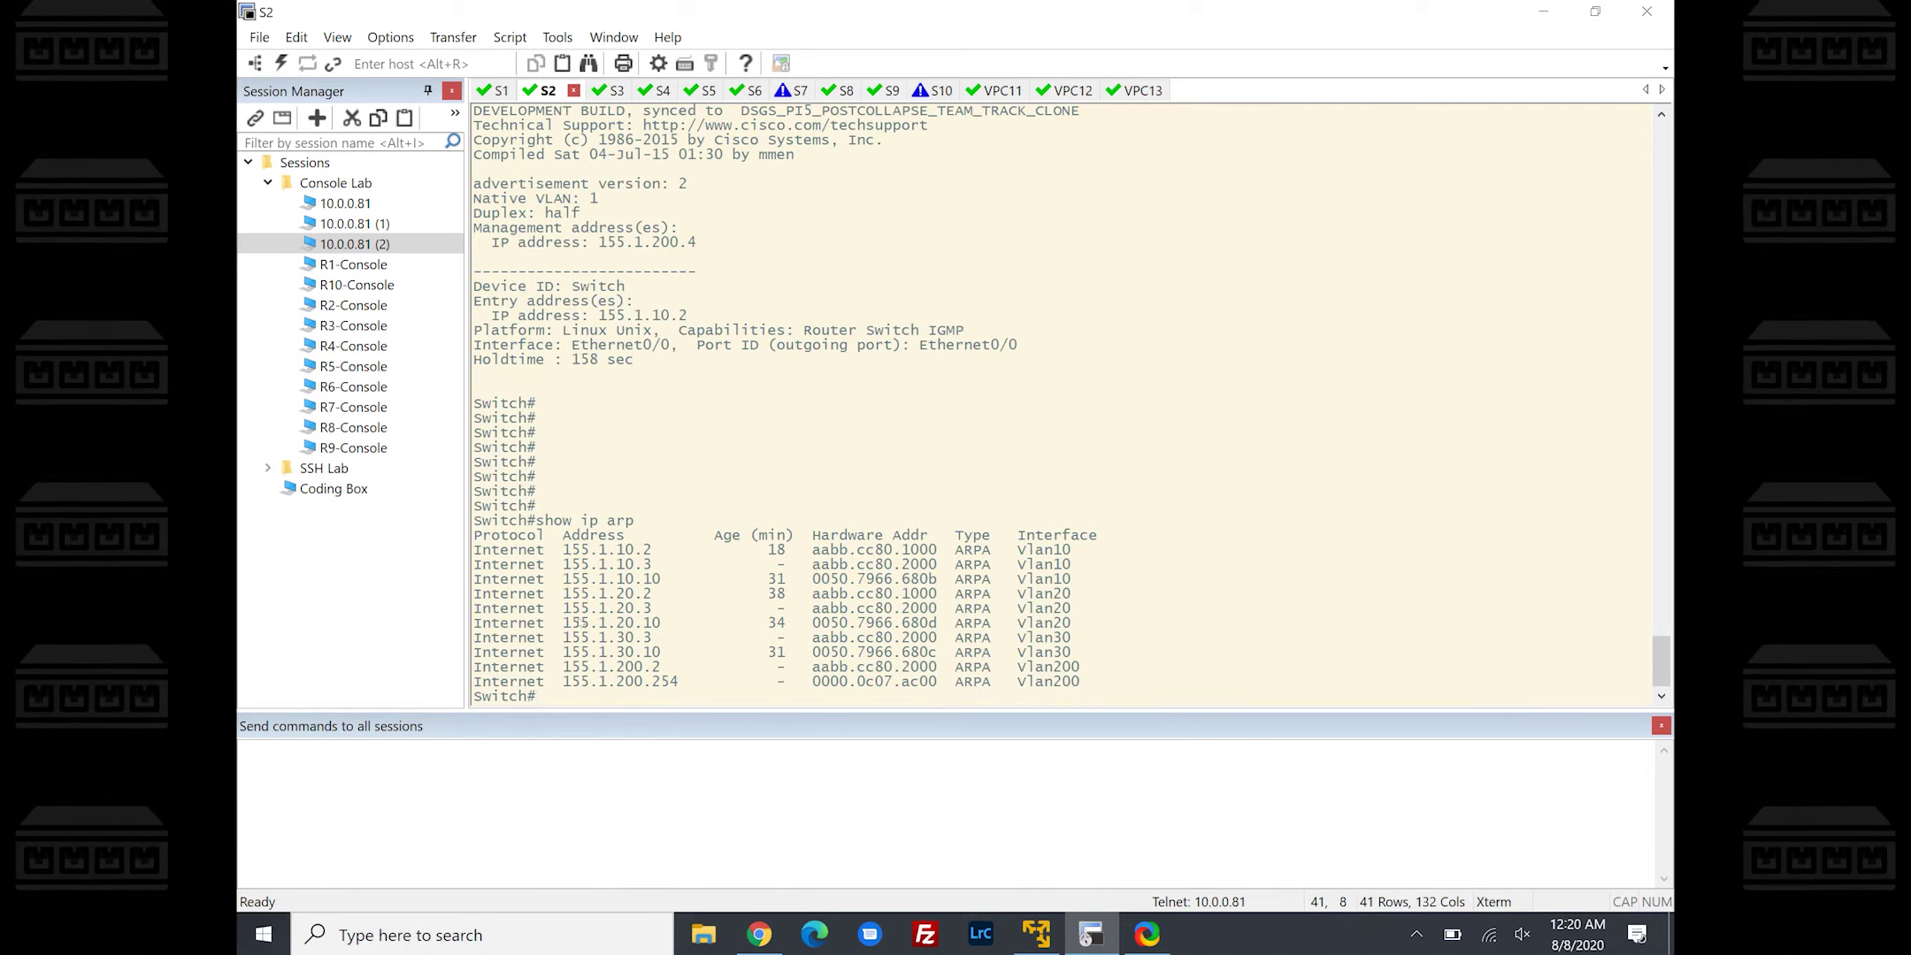
{"action": "left_click_drag", "start_coordinate": [813, 623], "coordinate": [939, 626]}
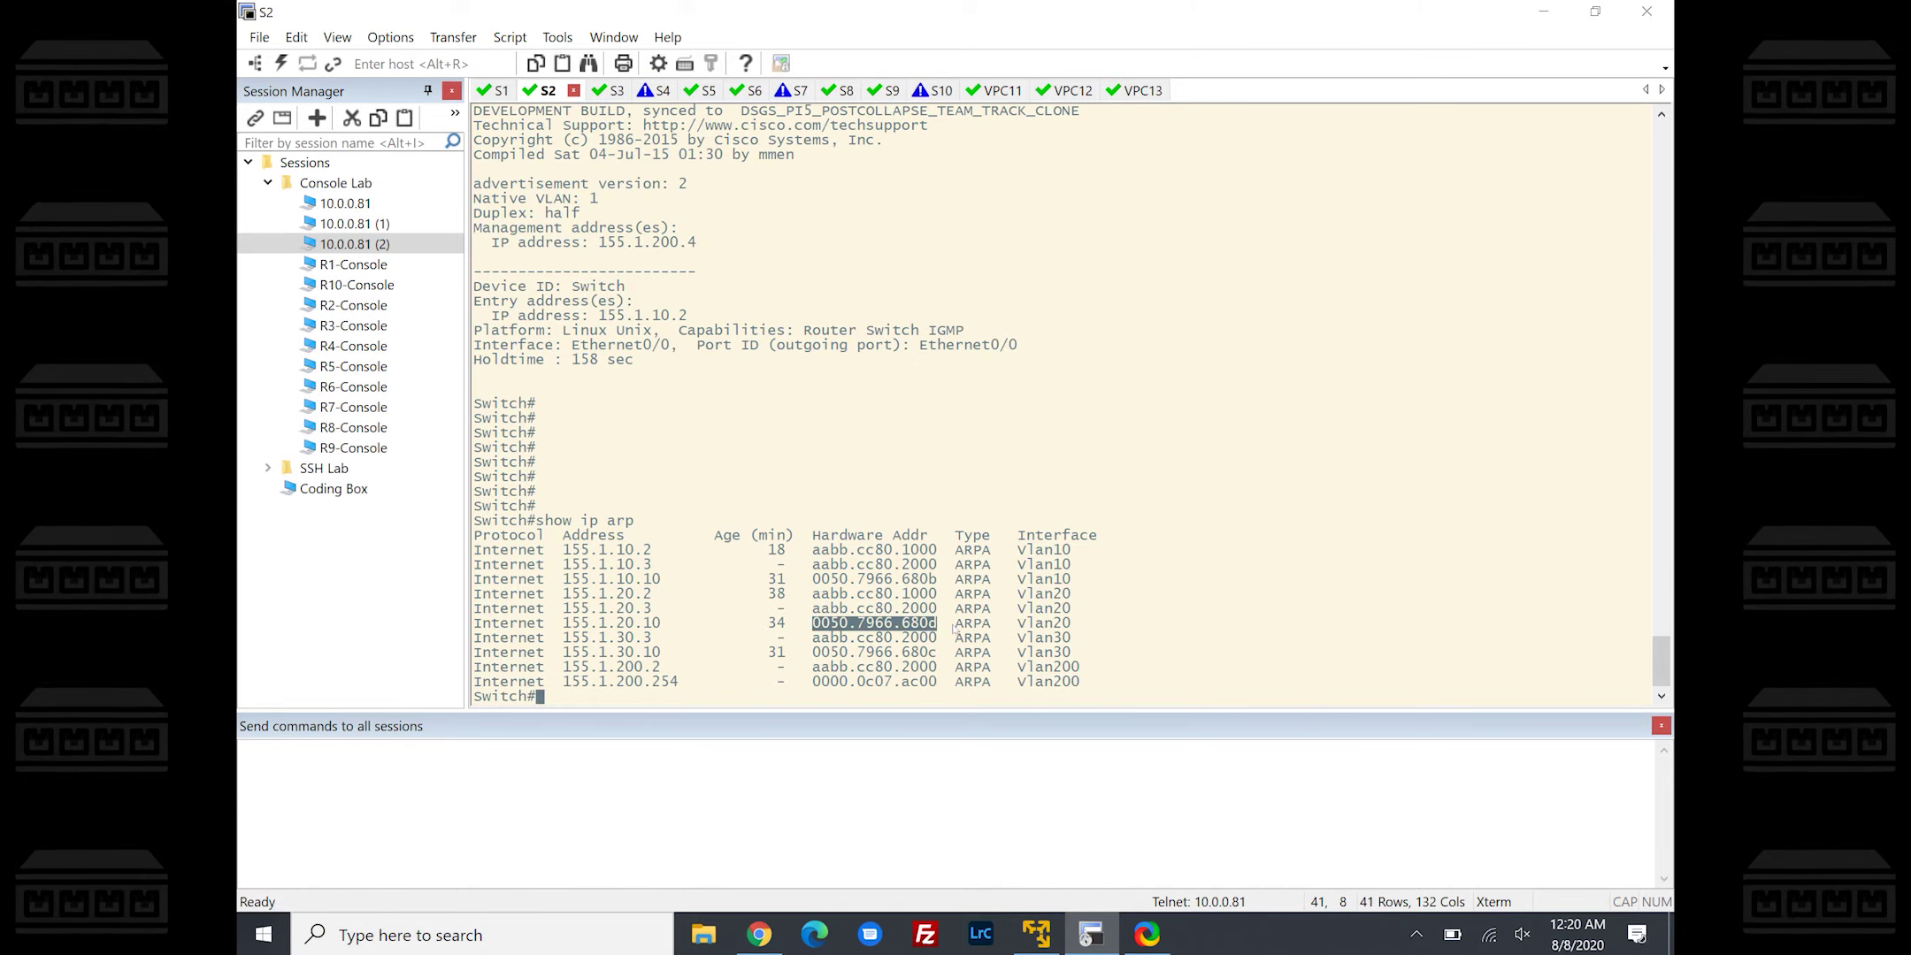
Look up MAC 0050.7966.680d in S2's MAC table, then ping 155.1.20.10
{"action": "type", "text": "show mac add"}
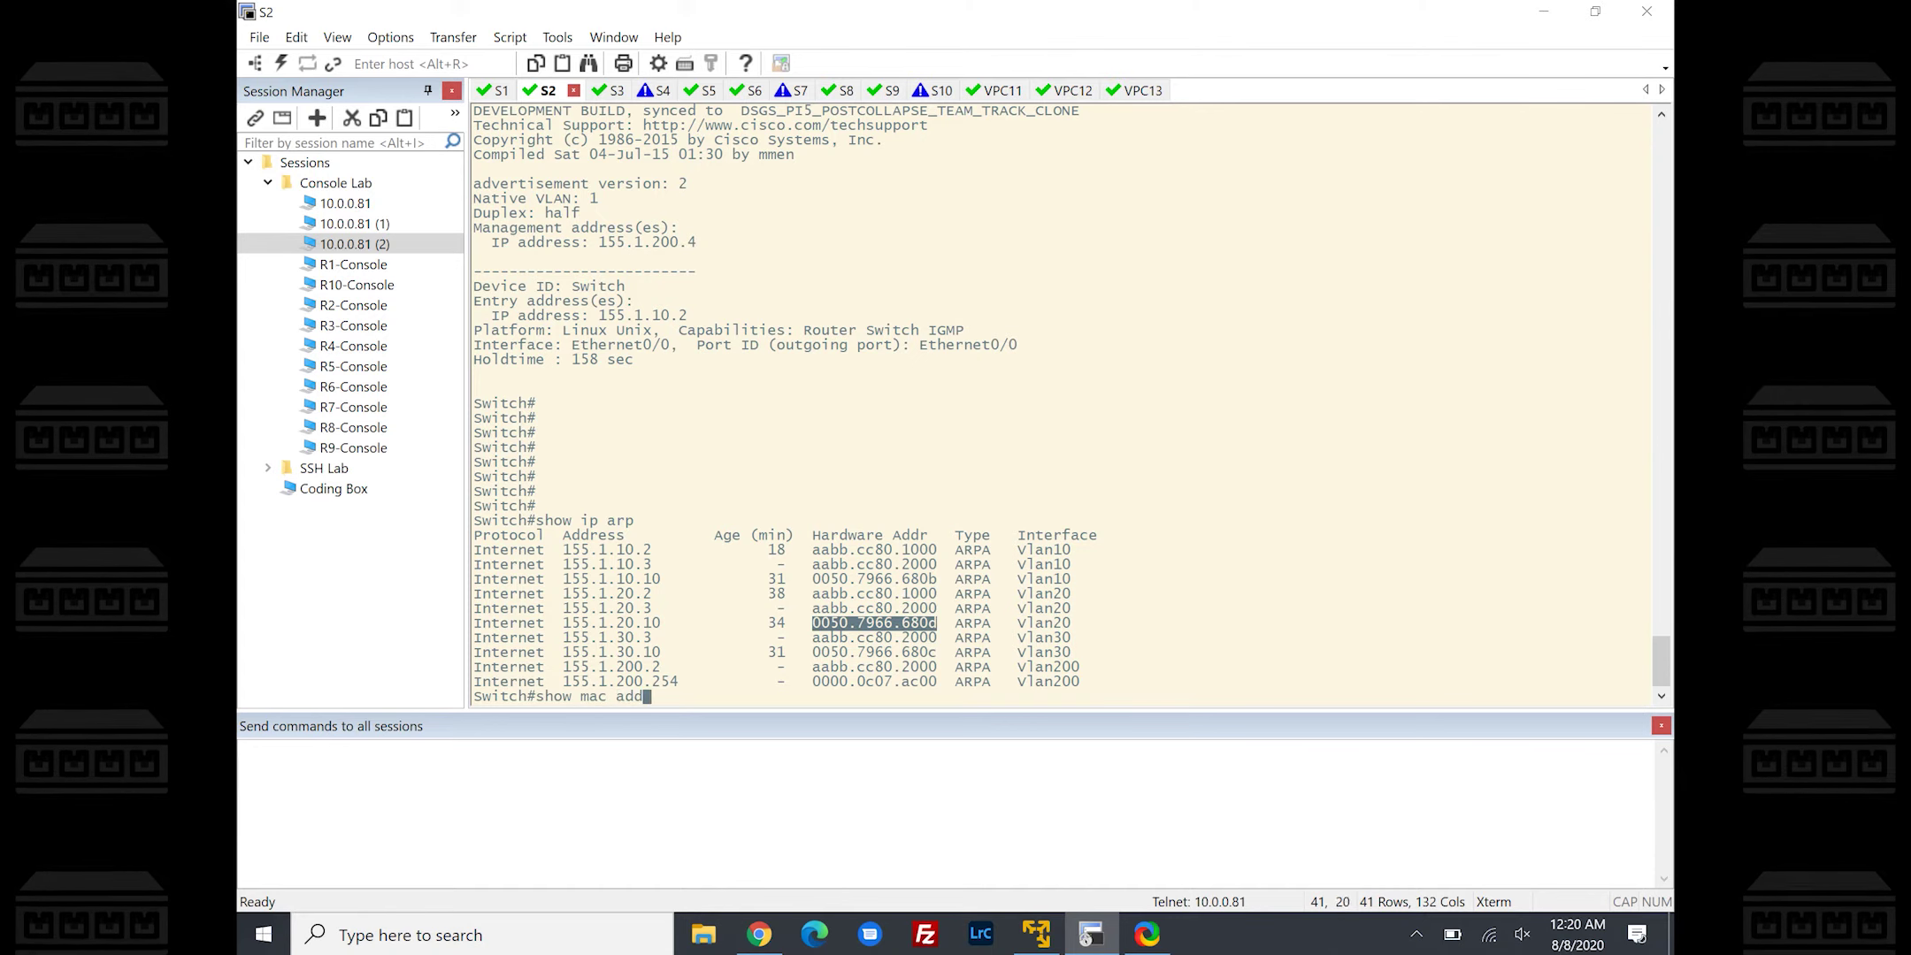
{"action": "key", "text": "Tab"}
{"action": "type", "text": "add"}
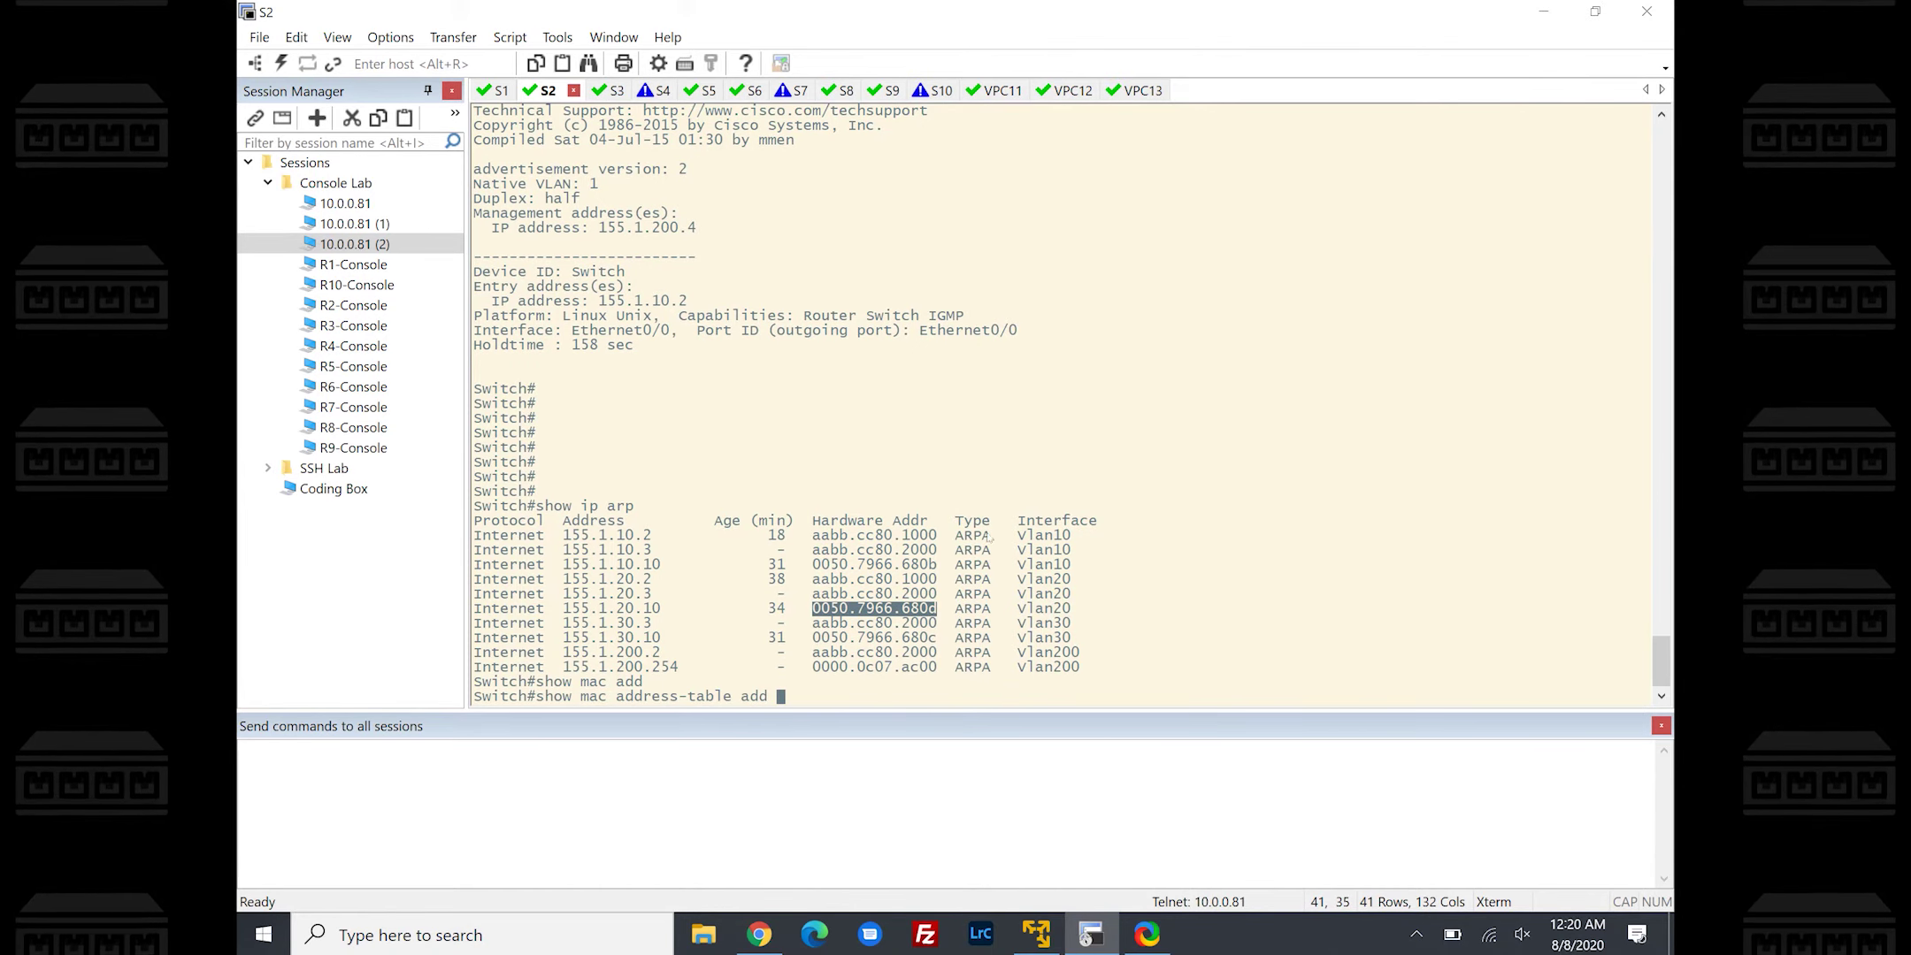
{"action": "right_click", "coordinate": [989, 537]}
{"action": "key", "text": "Return"}
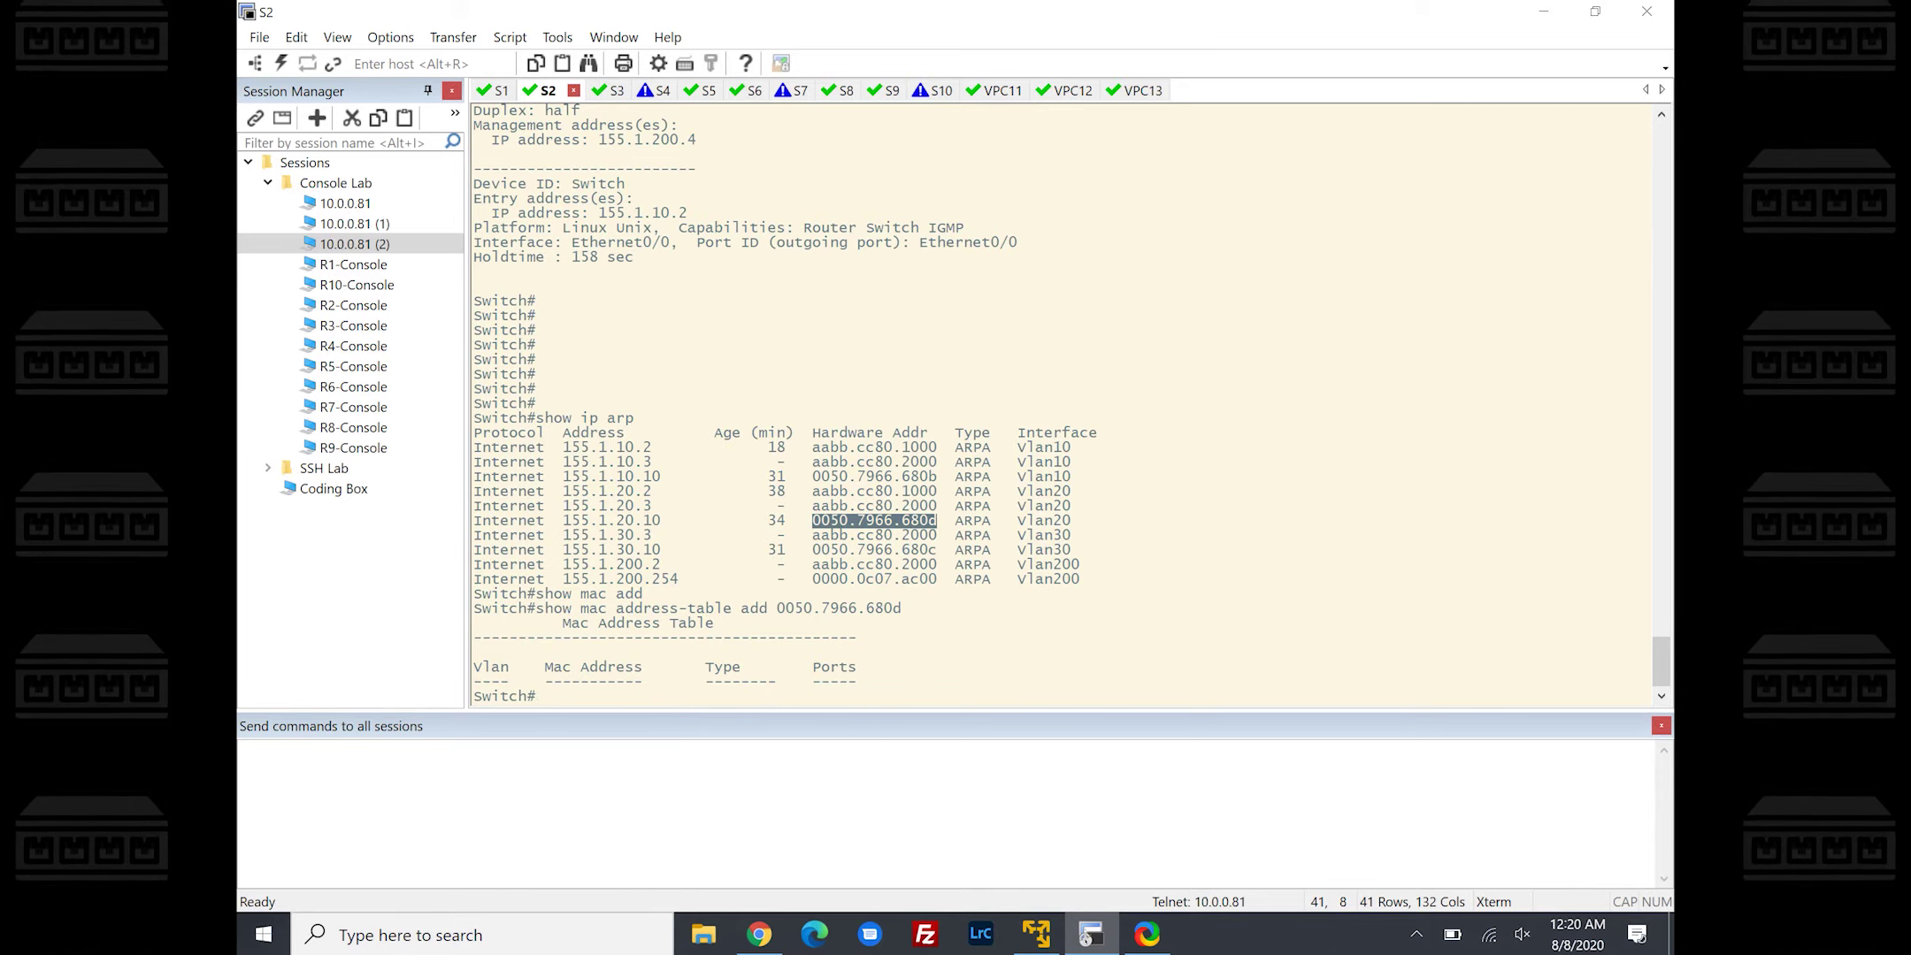
{"action": "type", "text": "ping 155.1.200"}
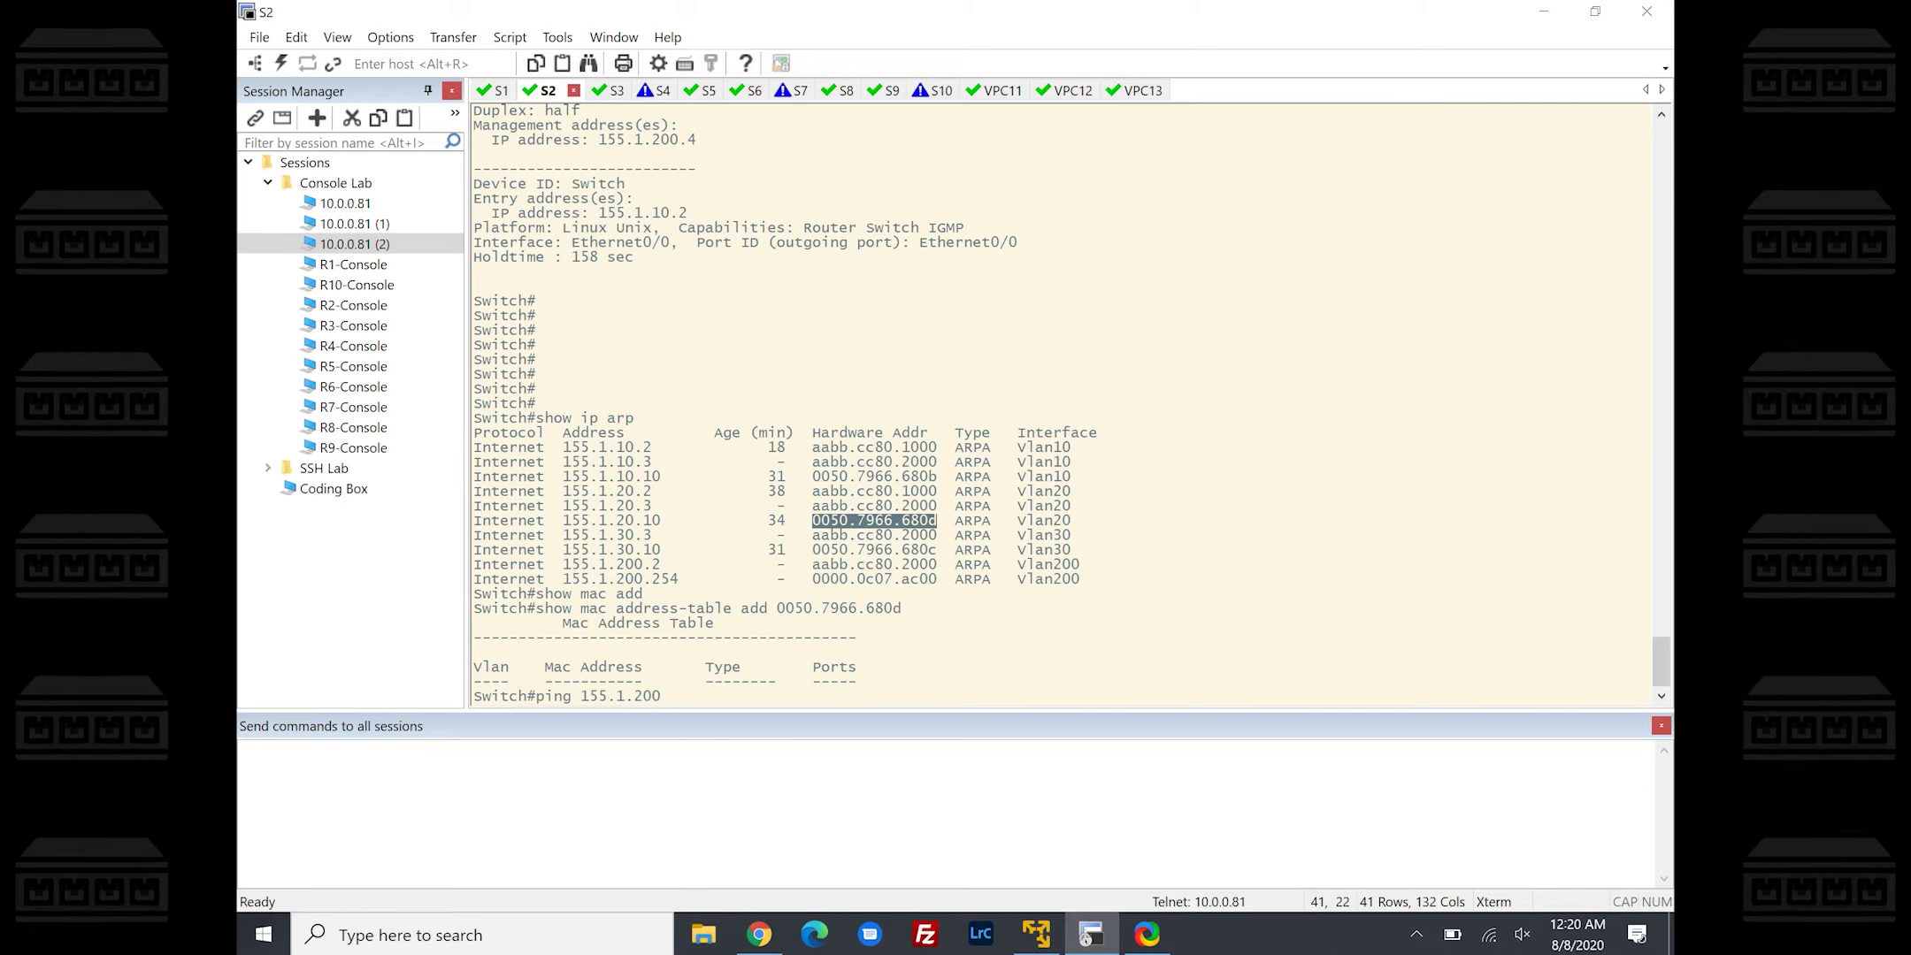
{"action": "key", "text": "BackSpace"}
{"action": "type", "text": ".10"}
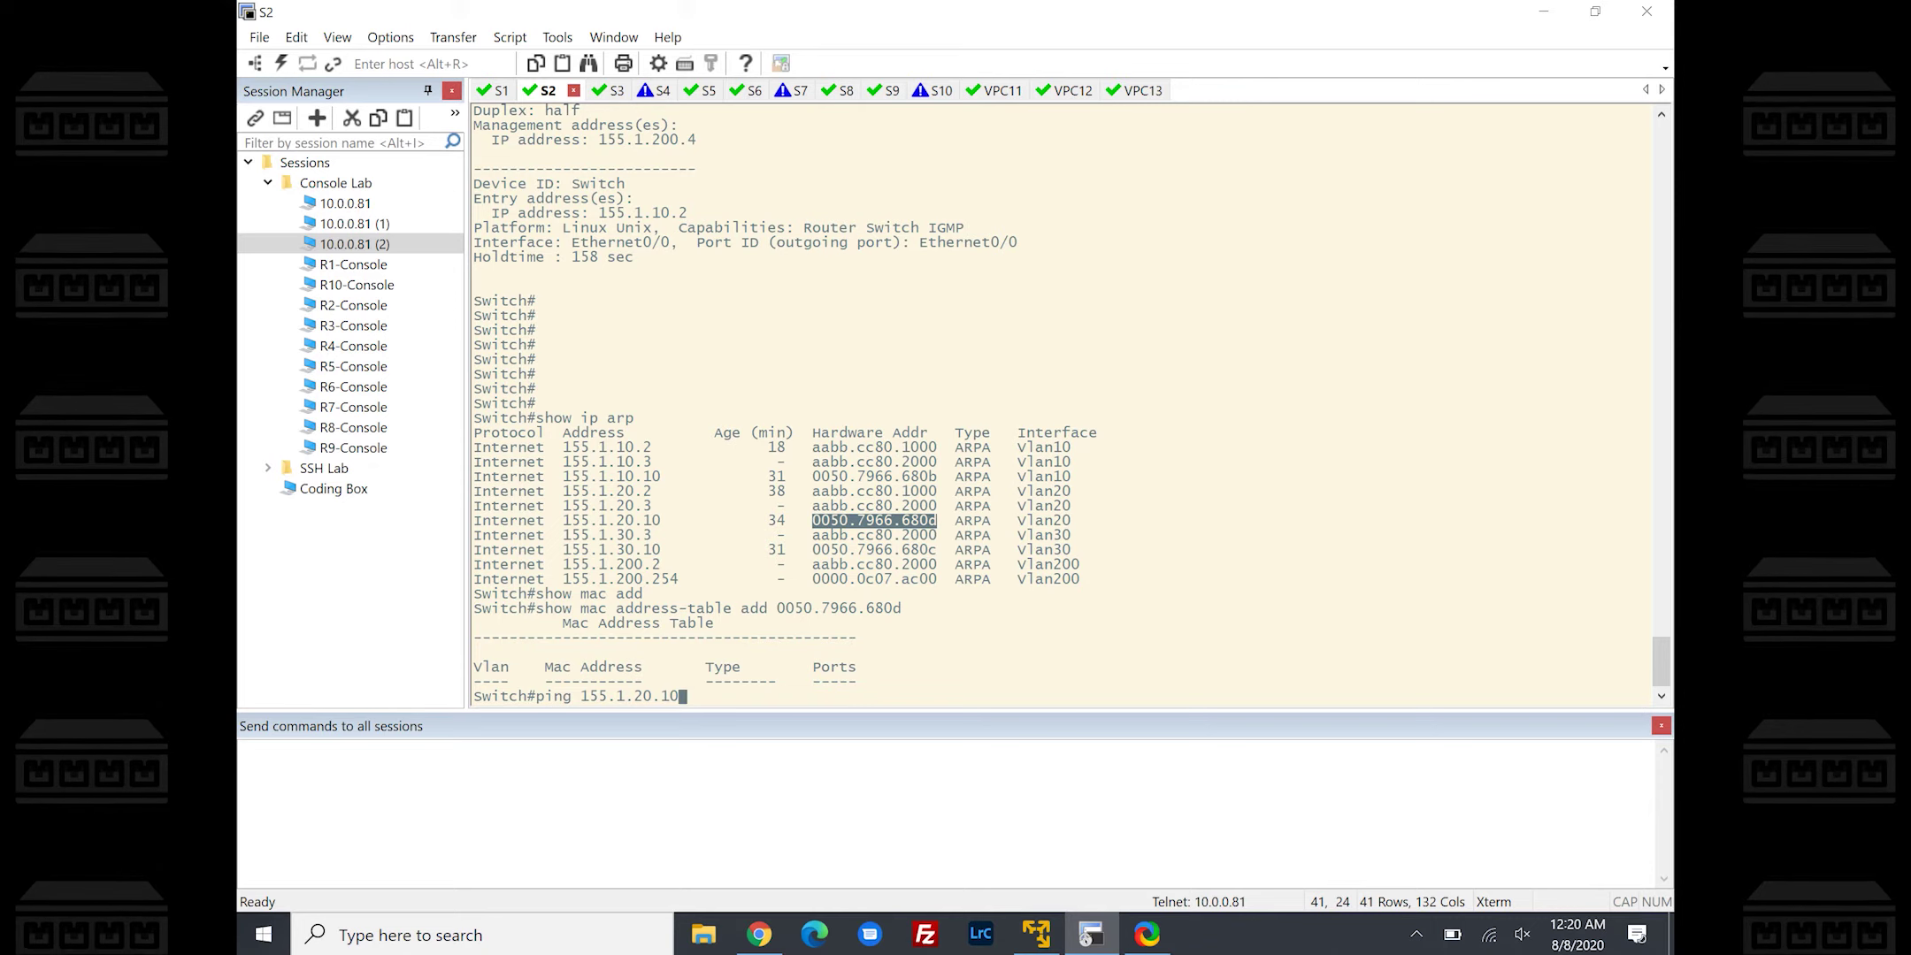
{"action": "key", "text": "Return"}
Rerun the MAC lookup on S2 and show CDP neighbor detail for Et0/0
{"action": "key", "text": "Up"}
{"action": "key", "text": "Up"}
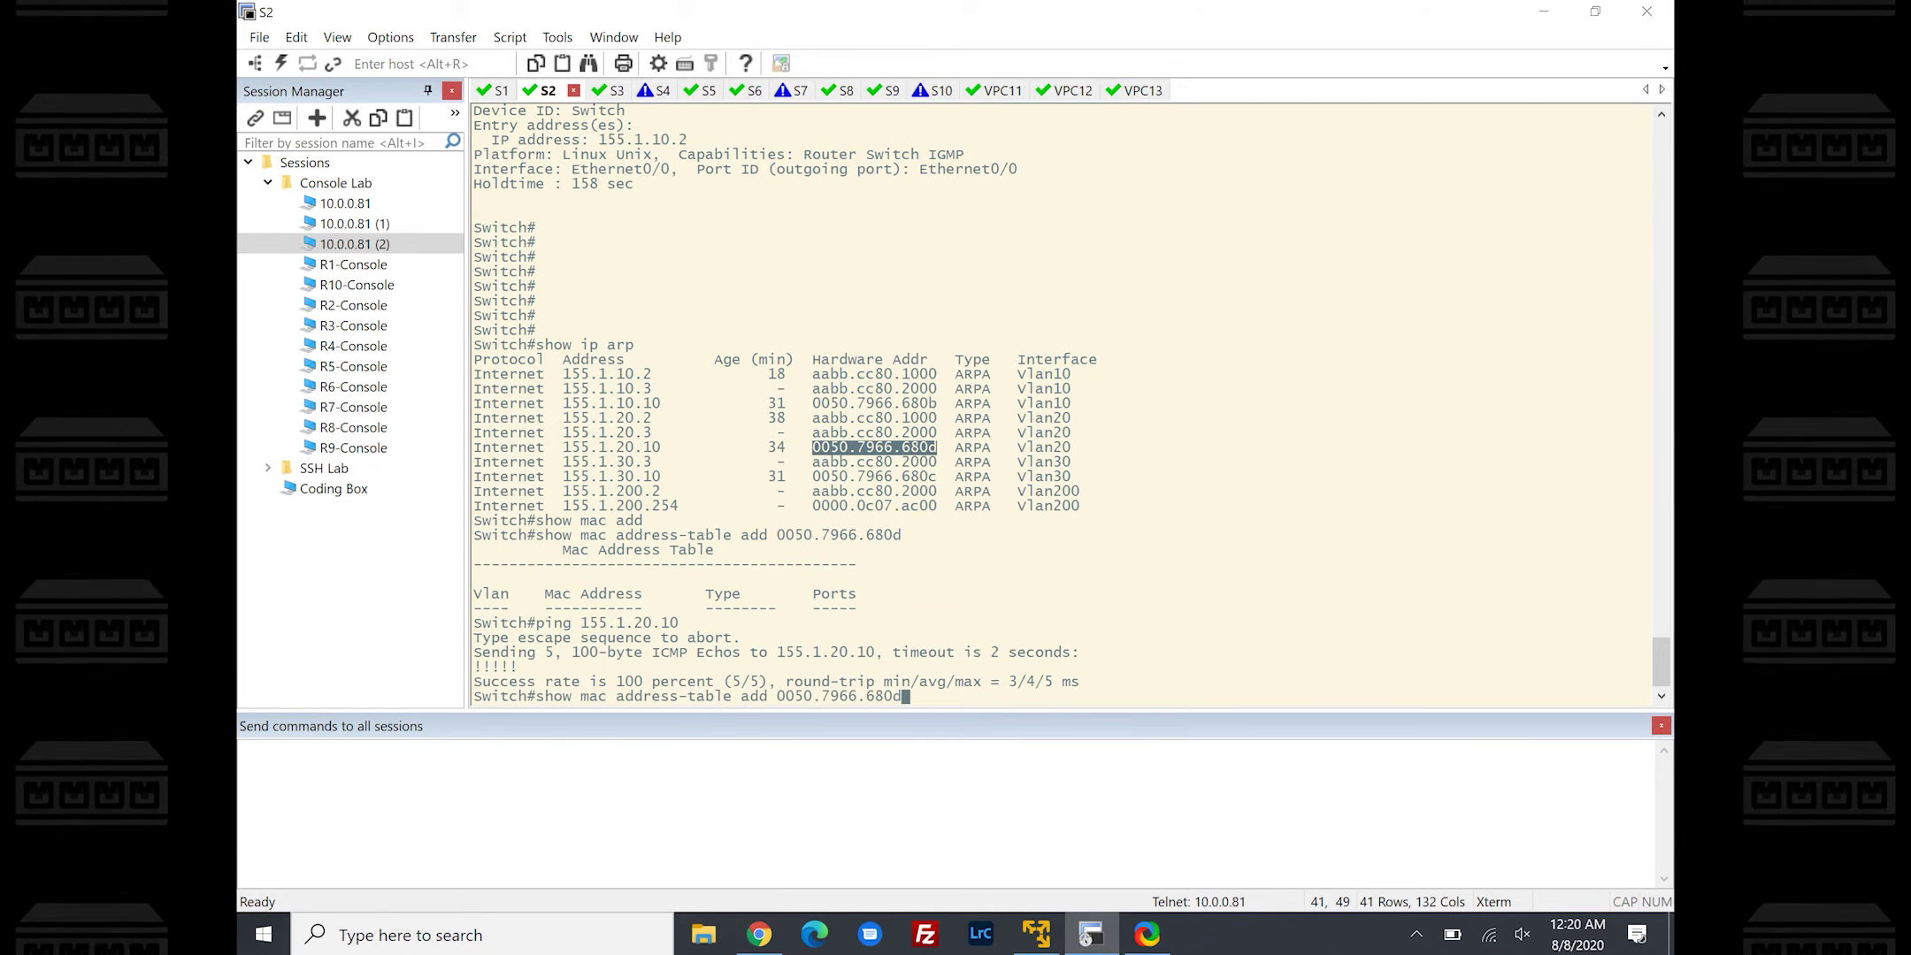
{"action": "key", "text": "Return"}
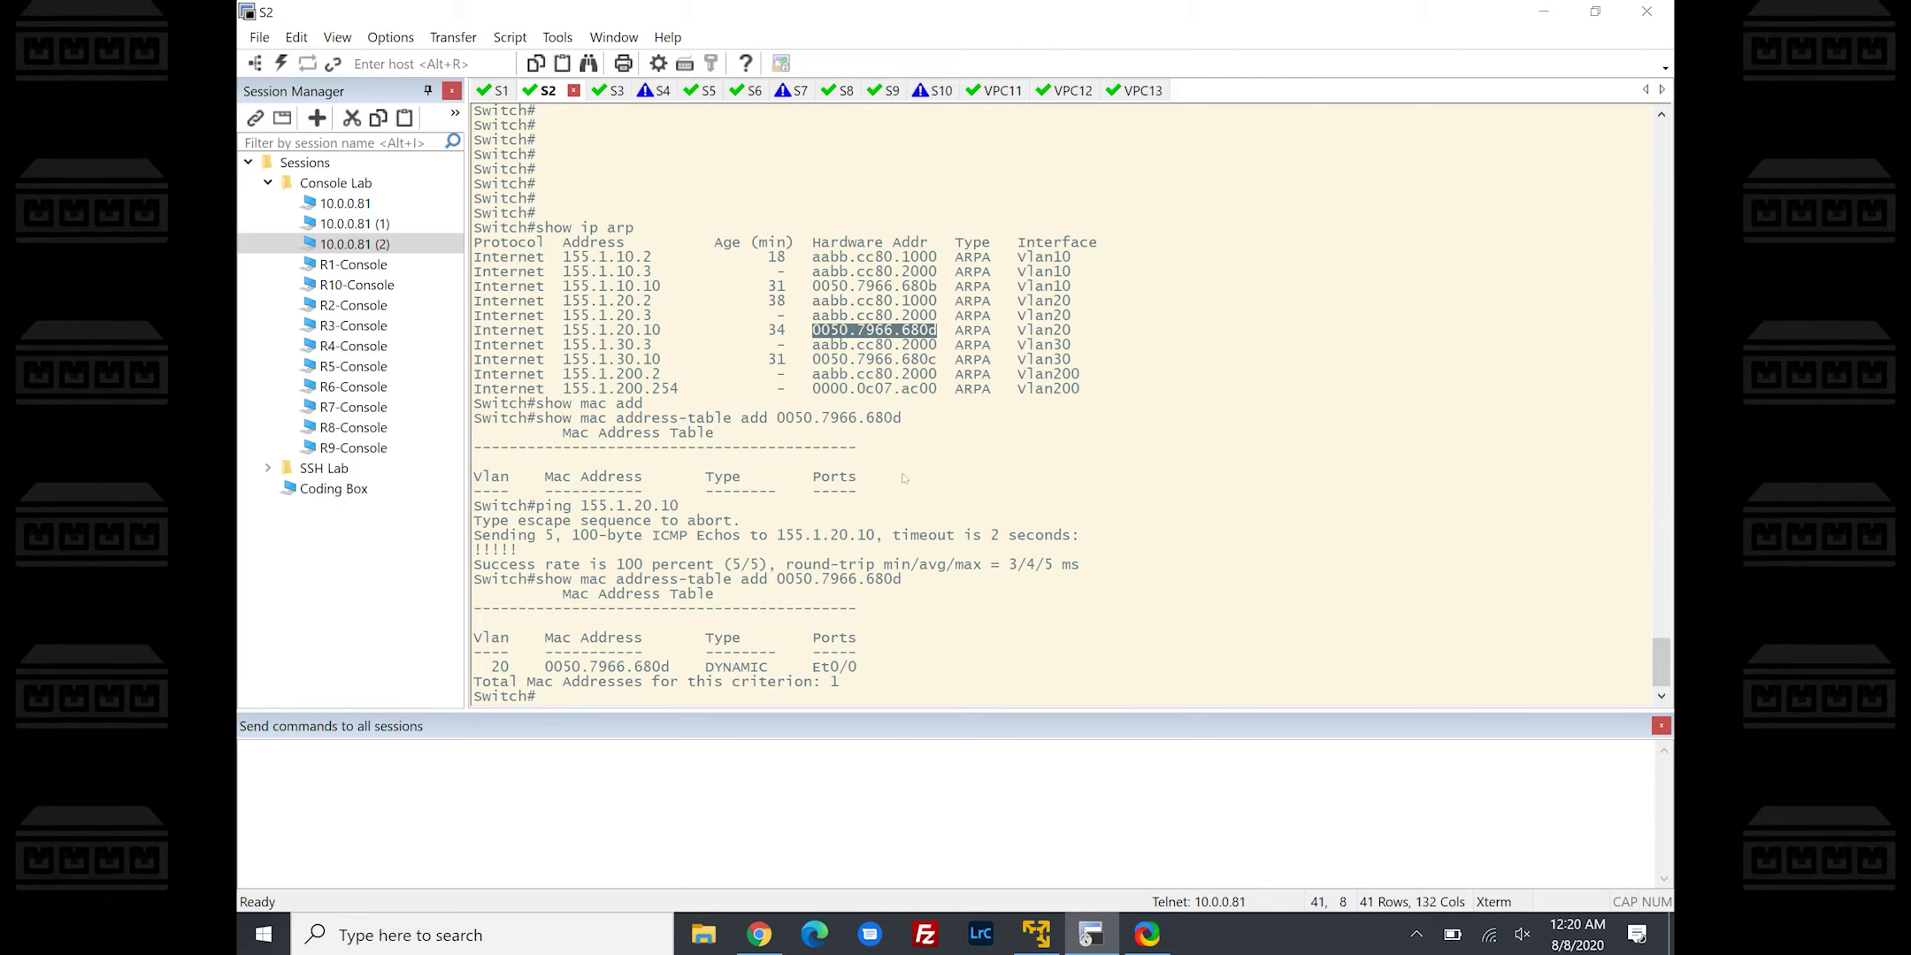
{"action": "key", "text": "Up"}
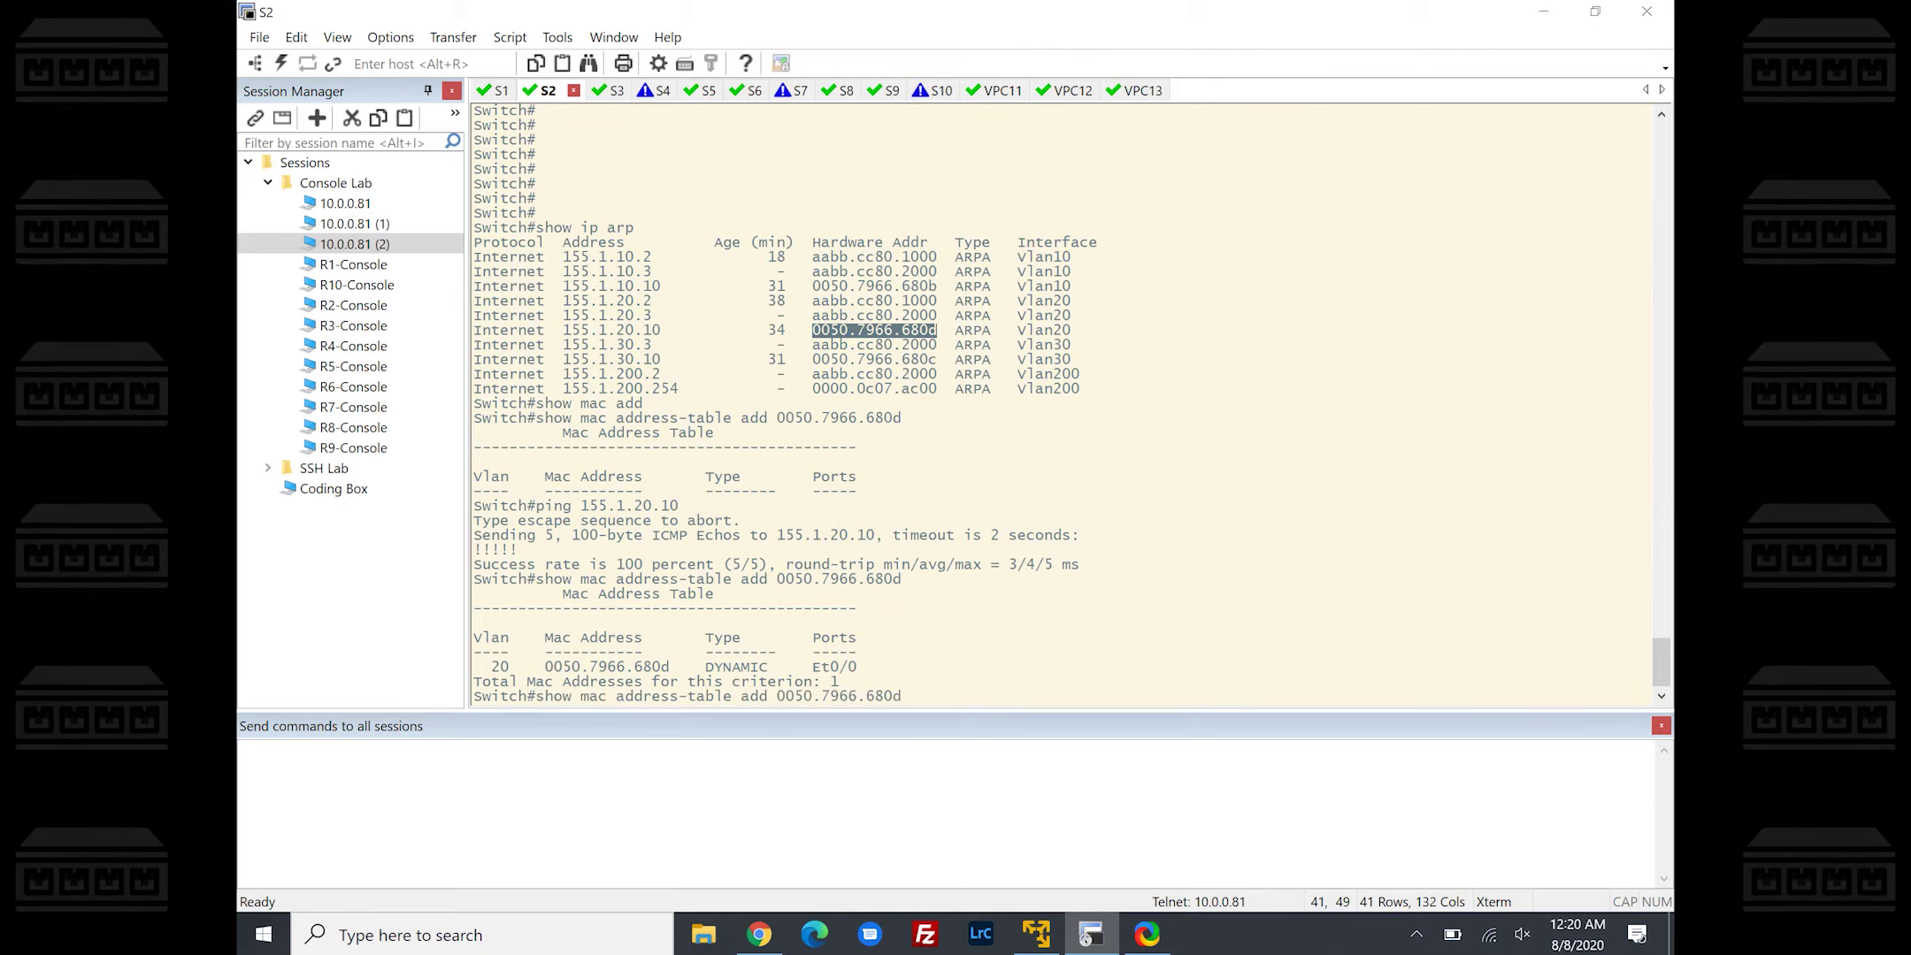
{"action": "key", "text": "ctrl+u"}
{"action": "type", "text": "sh"}
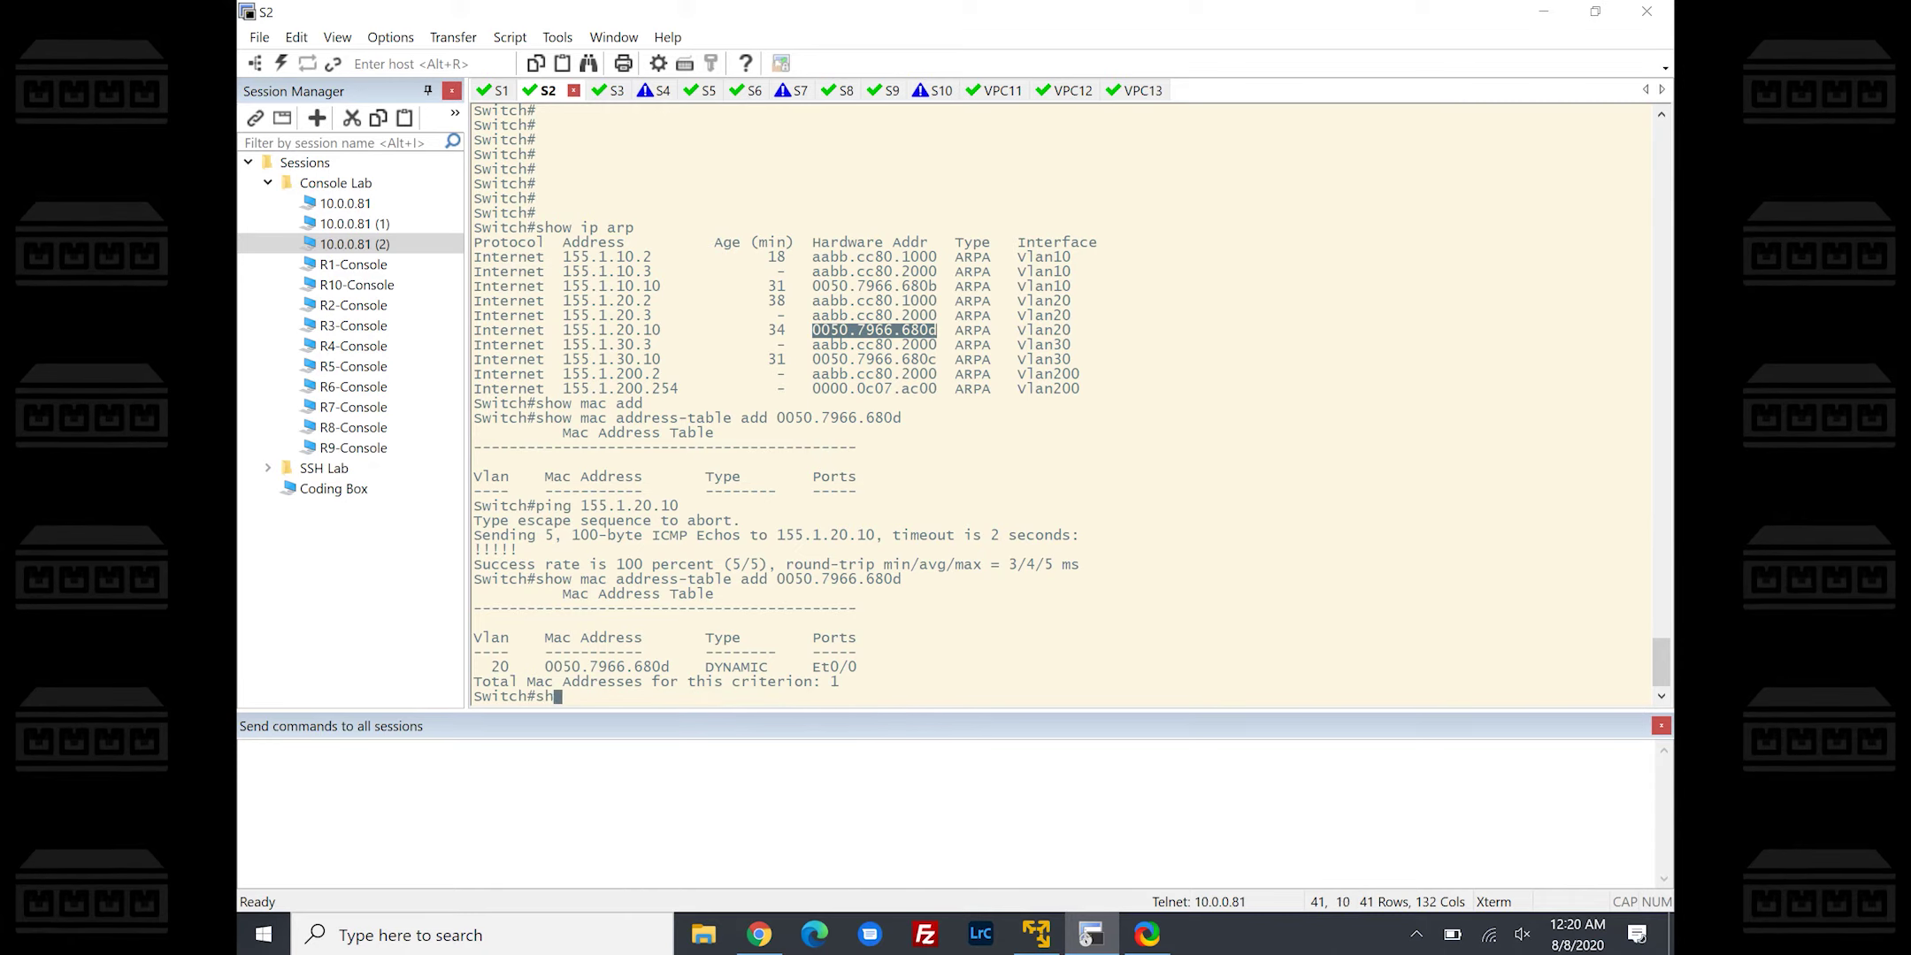
{"action": "type", "text": "ow cdp neigh eth"}
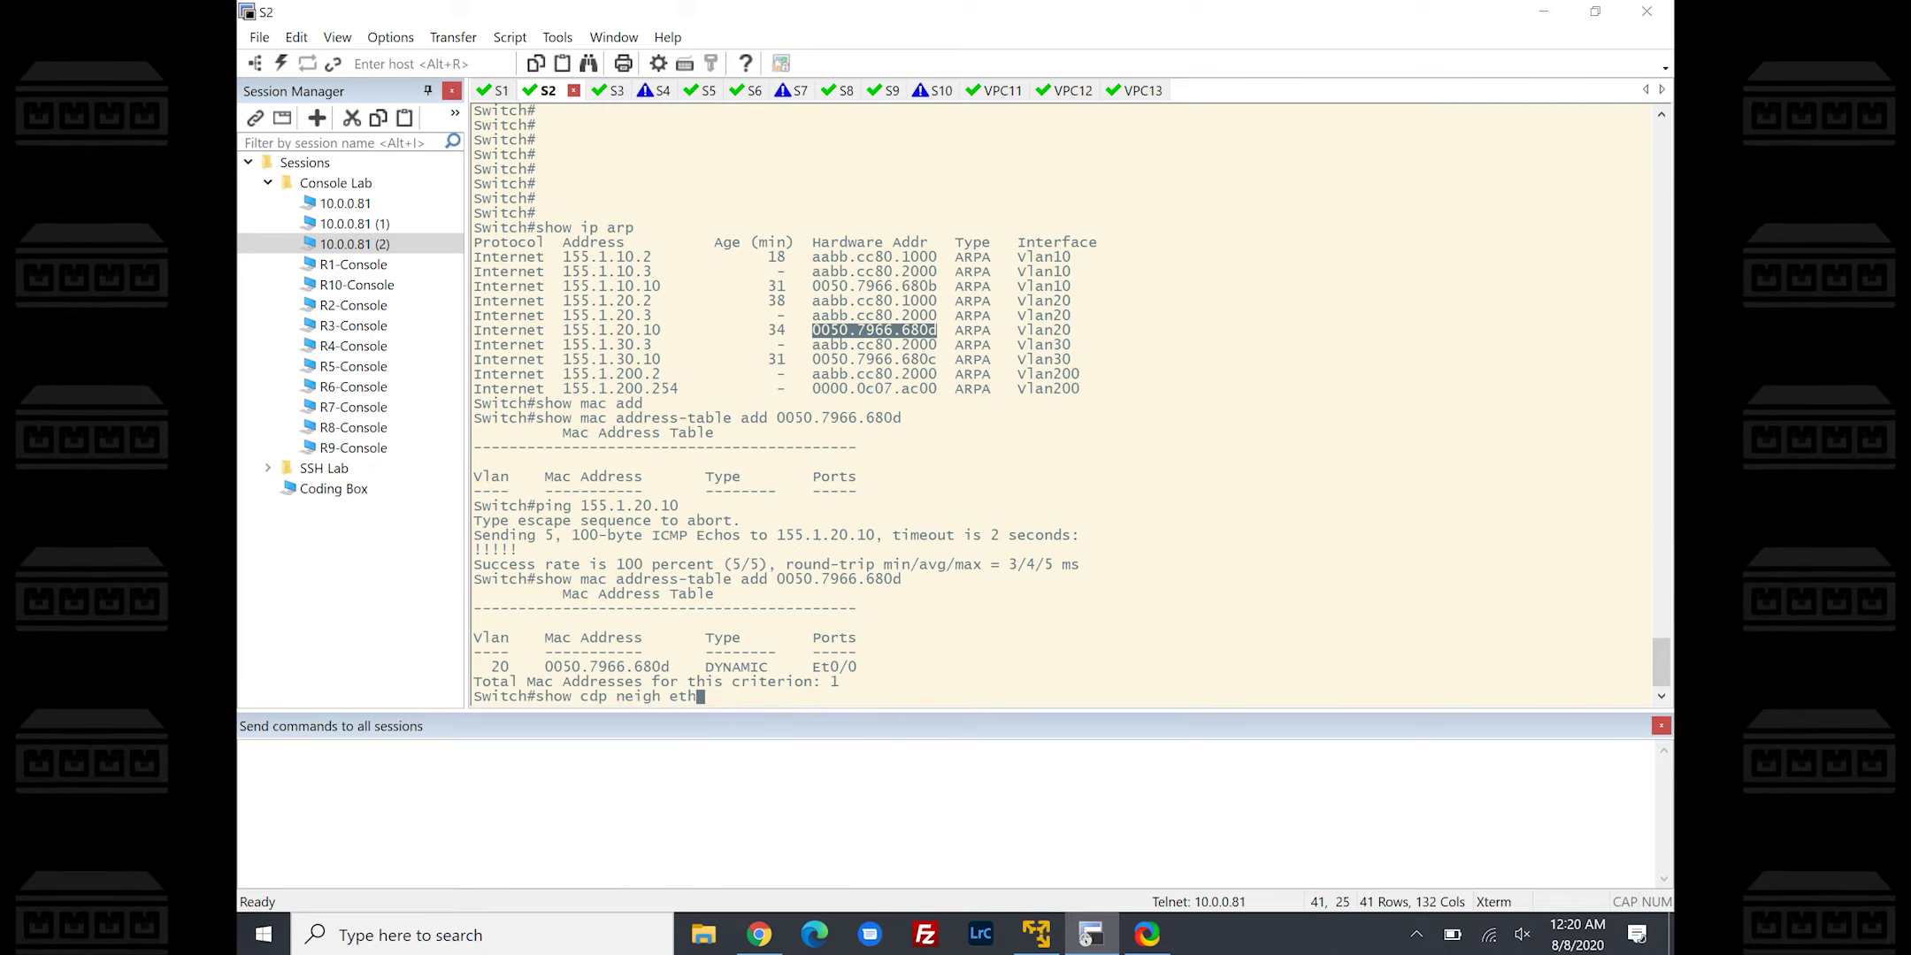
{"action": "type", "text": " 0/0"}
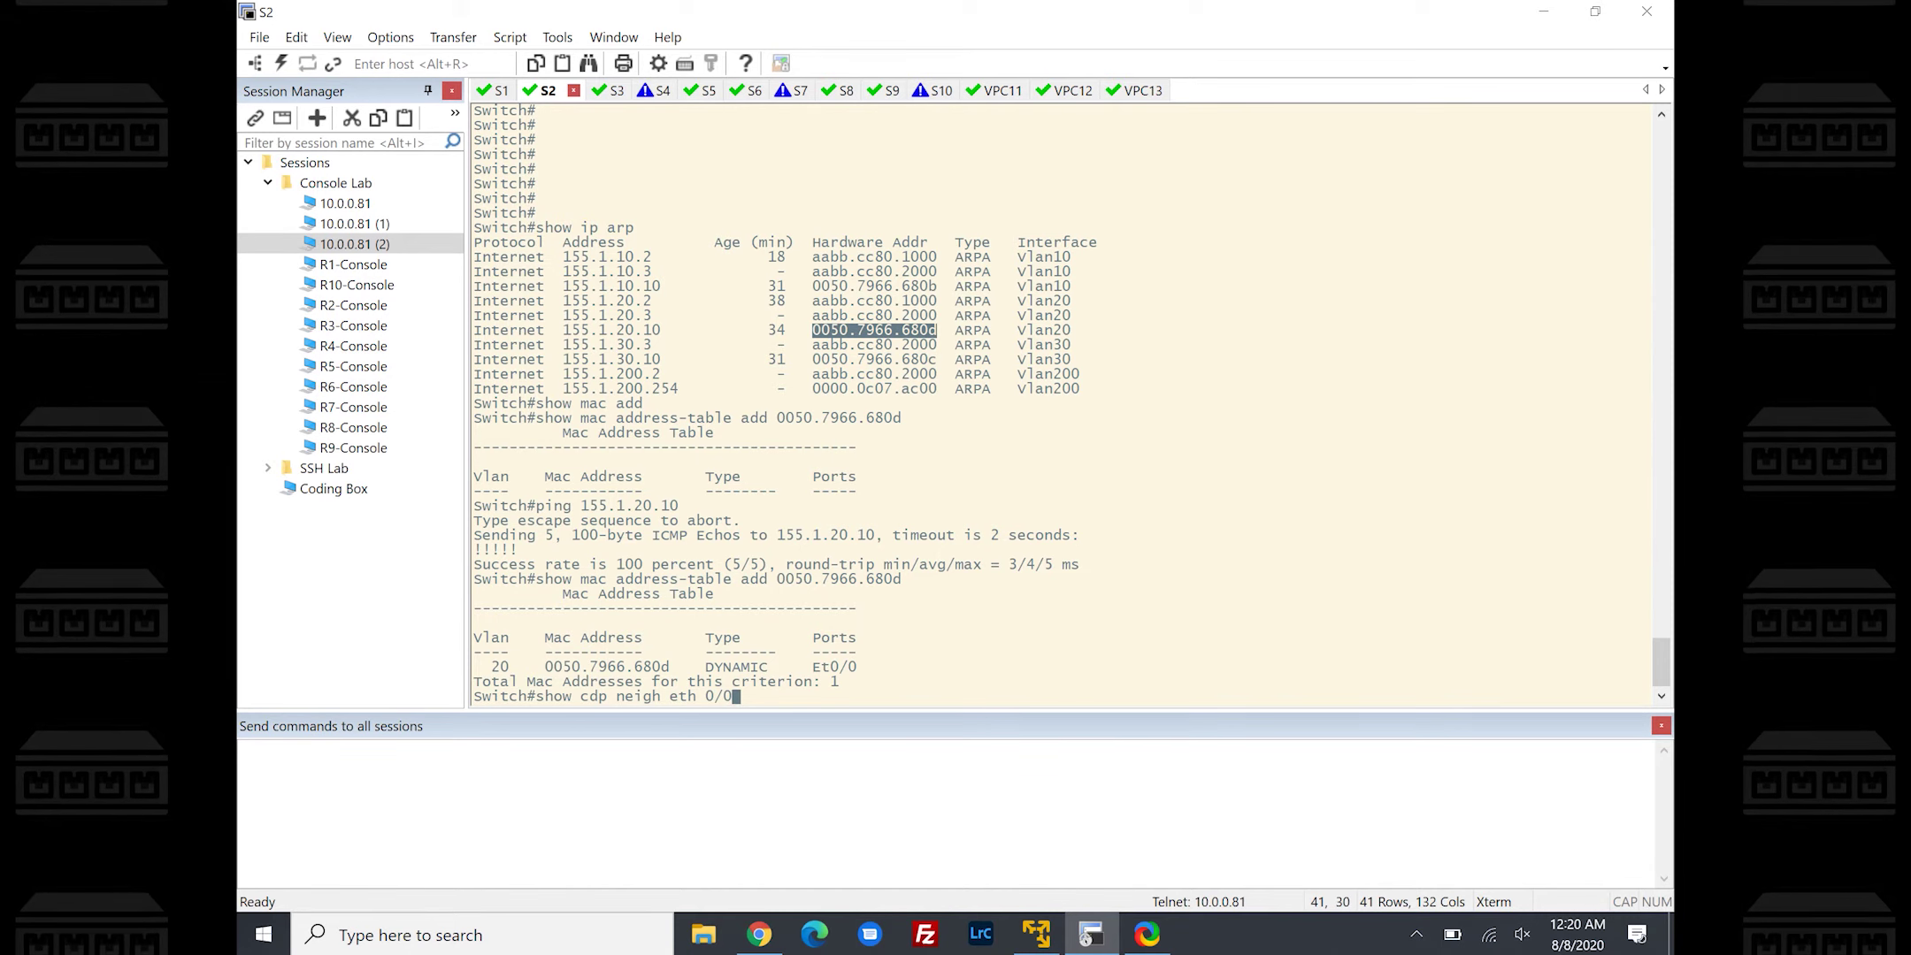
{"action": "type", "text": " det"}
{"action": "key", "text": "Return"}
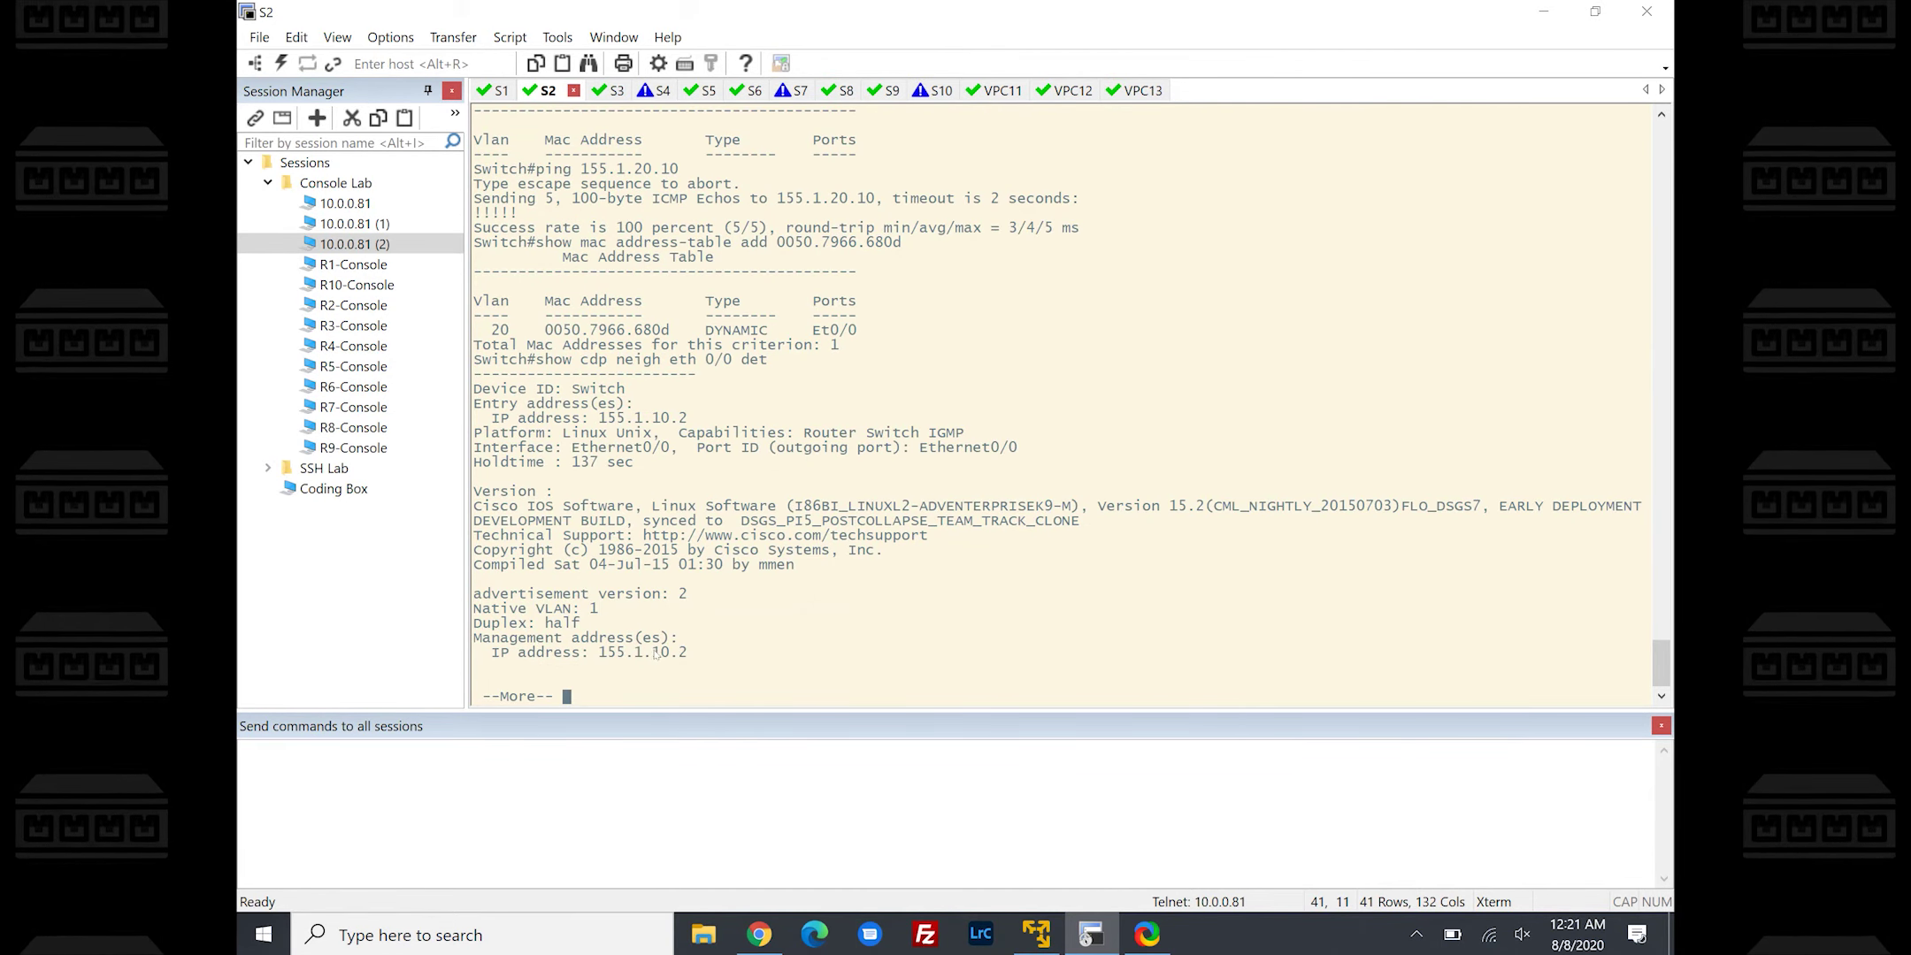
Highlight neighbor 155.1.10.2 and the Et0/0 MAC entry in S2's output, then switch to S1
{"action": "left_click_drag", "start_coordinate": [652, 654], "coordinate": [719, 656]}
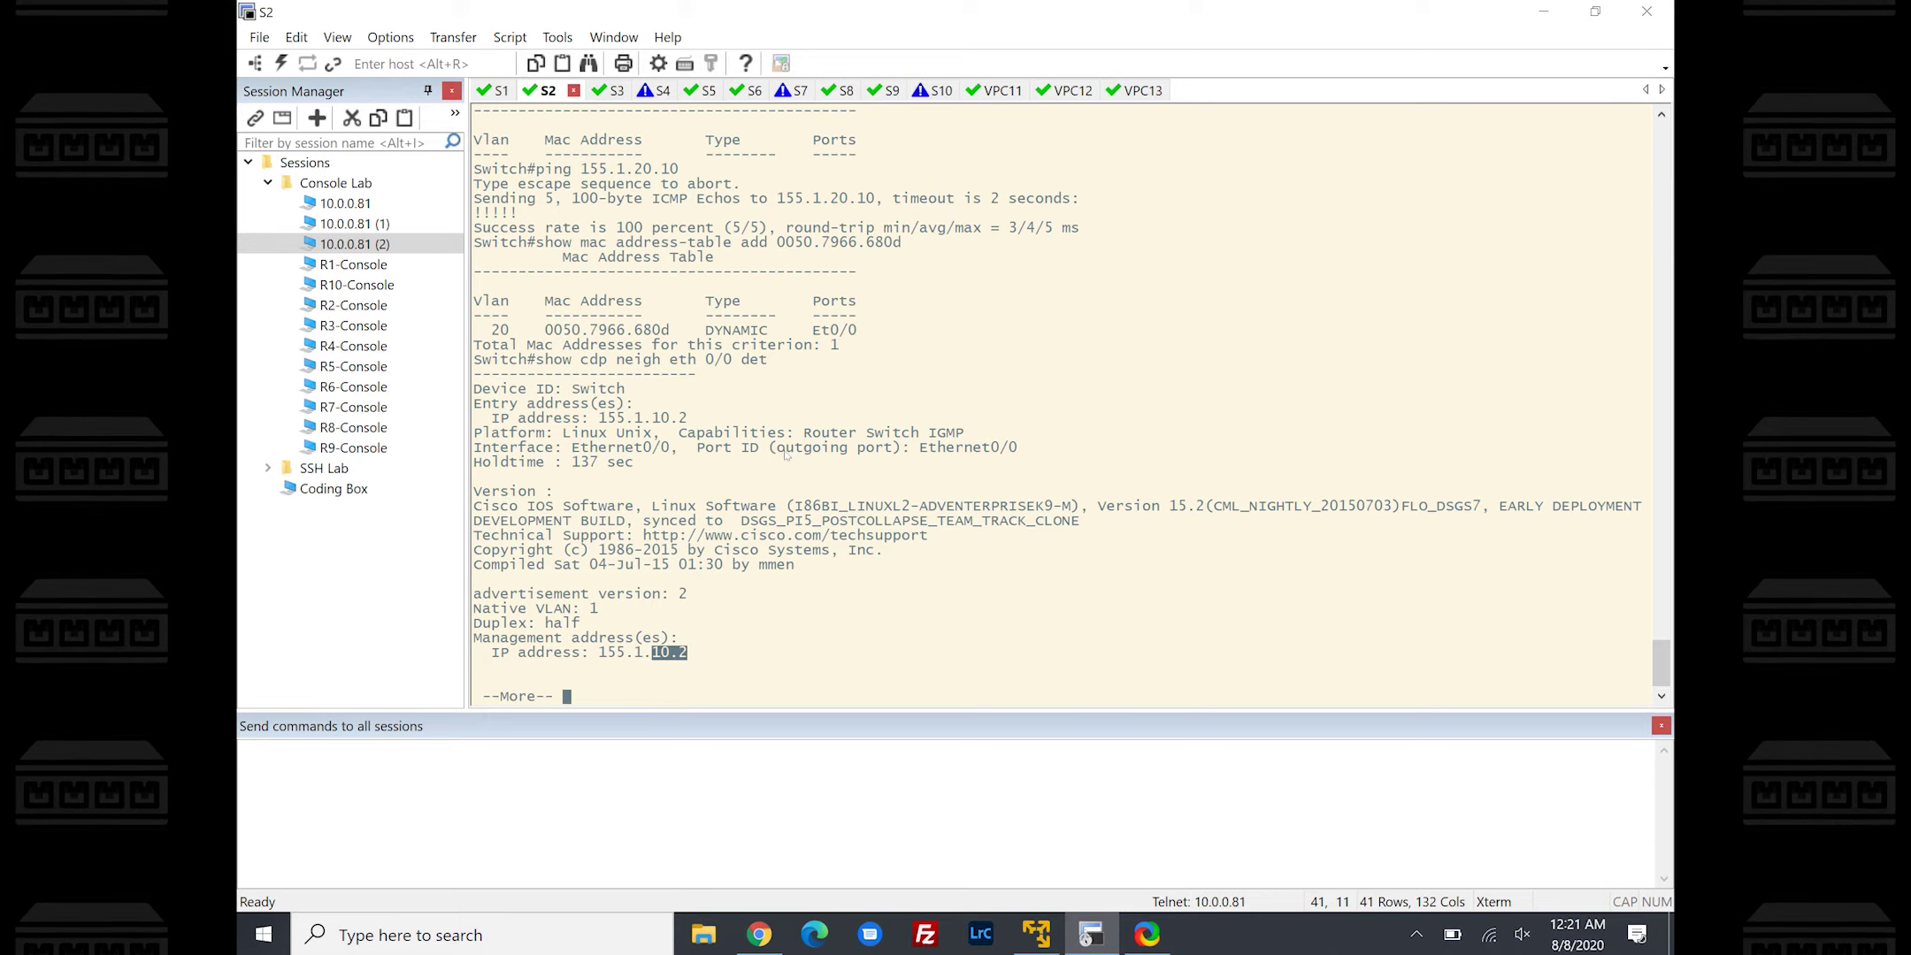
{"action": "left_click_drag", "start_coordinate": [478, 296], "coordinate": [690, 420]}
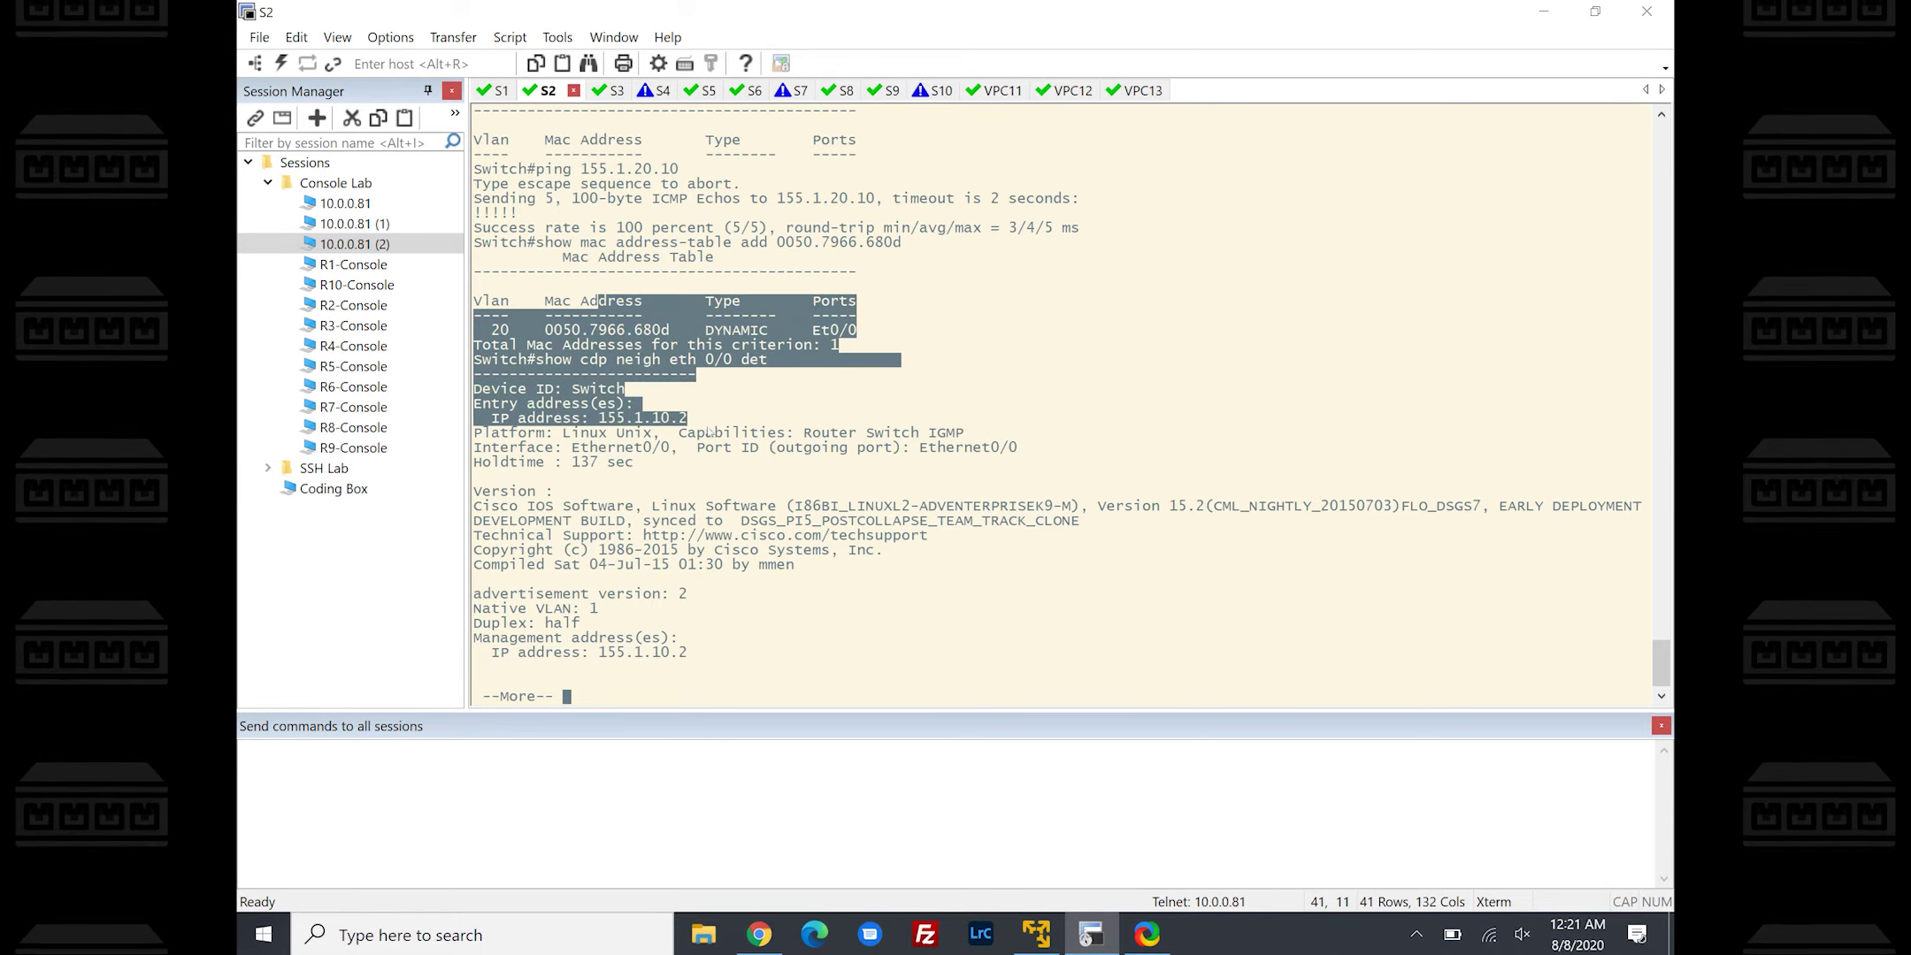
{"action": "left_click", "coordinate": [509, 286]}
{"action": "left_click_drag", "start_coordinate": [489, 327], "coordinate": [856, 332]}
{"action": "left_click", "coordinate": [594, 376]}
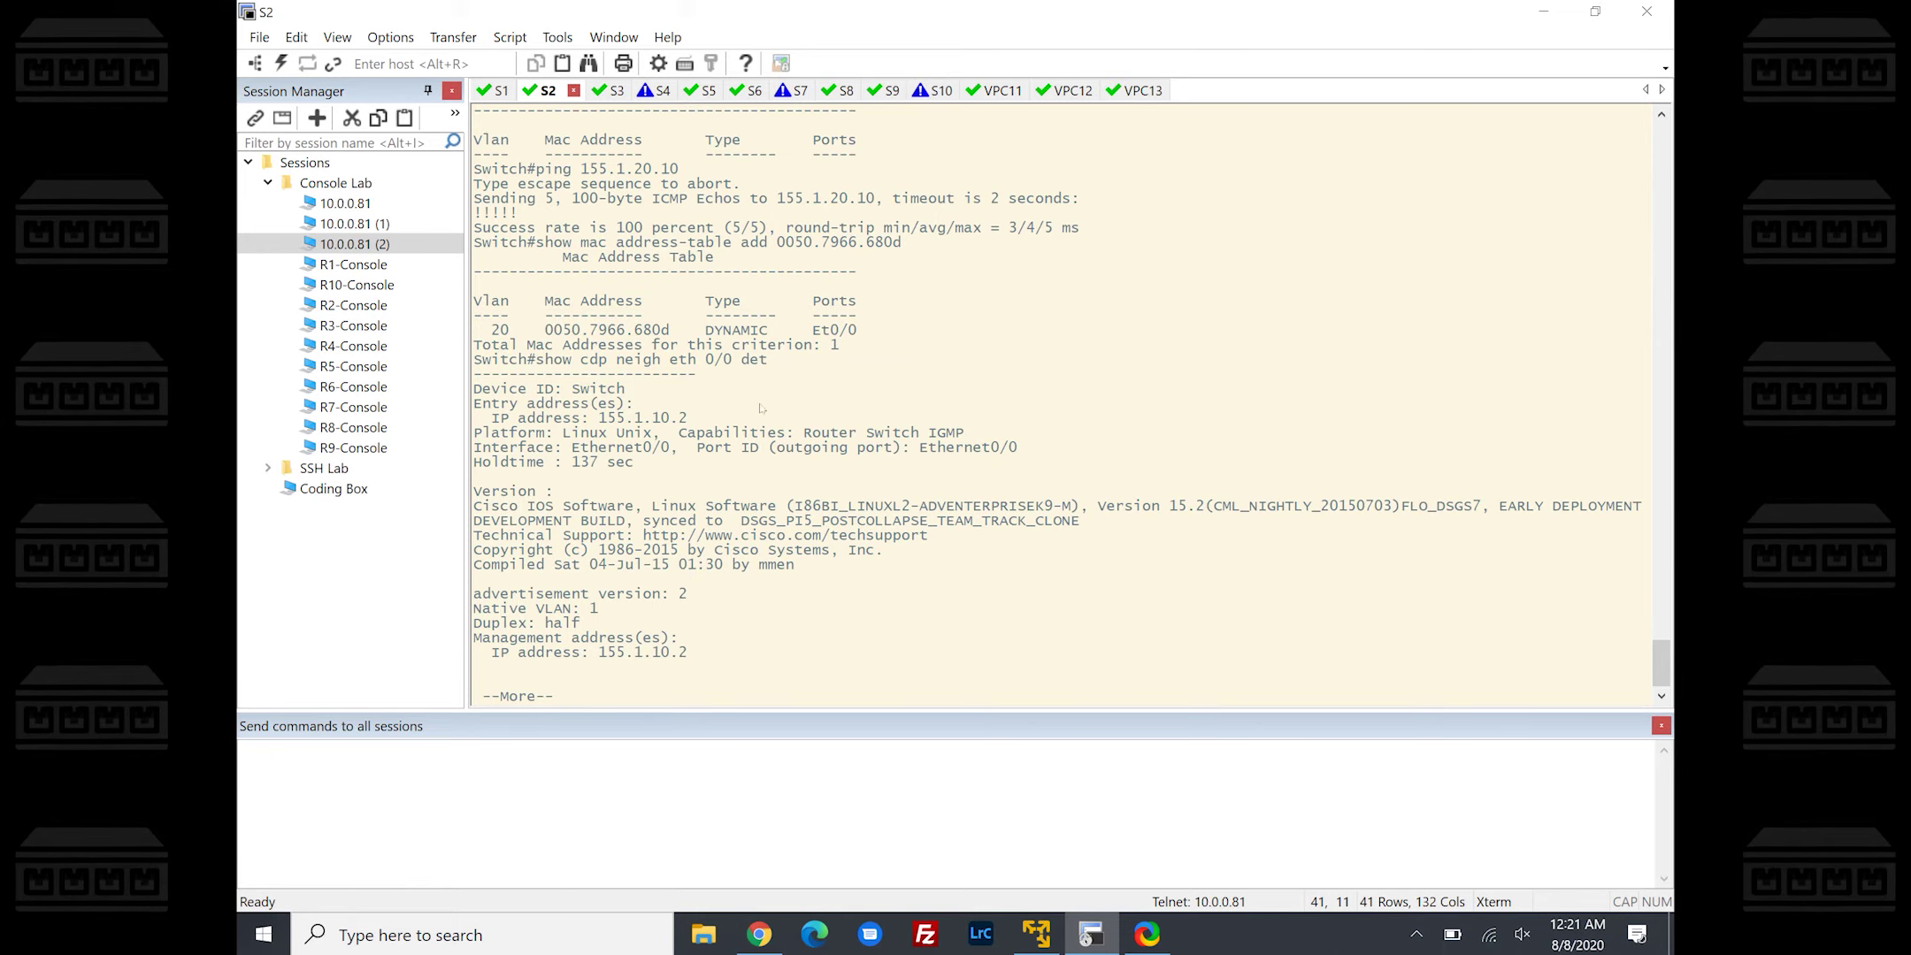
{"action": "key", "text": "Return"}
{"action": "key", "text": "Return"}
{"action": "key", "text": "Return"}
{"action": "key", "text": "Return"}
{"action": "key", "text": "Return"}
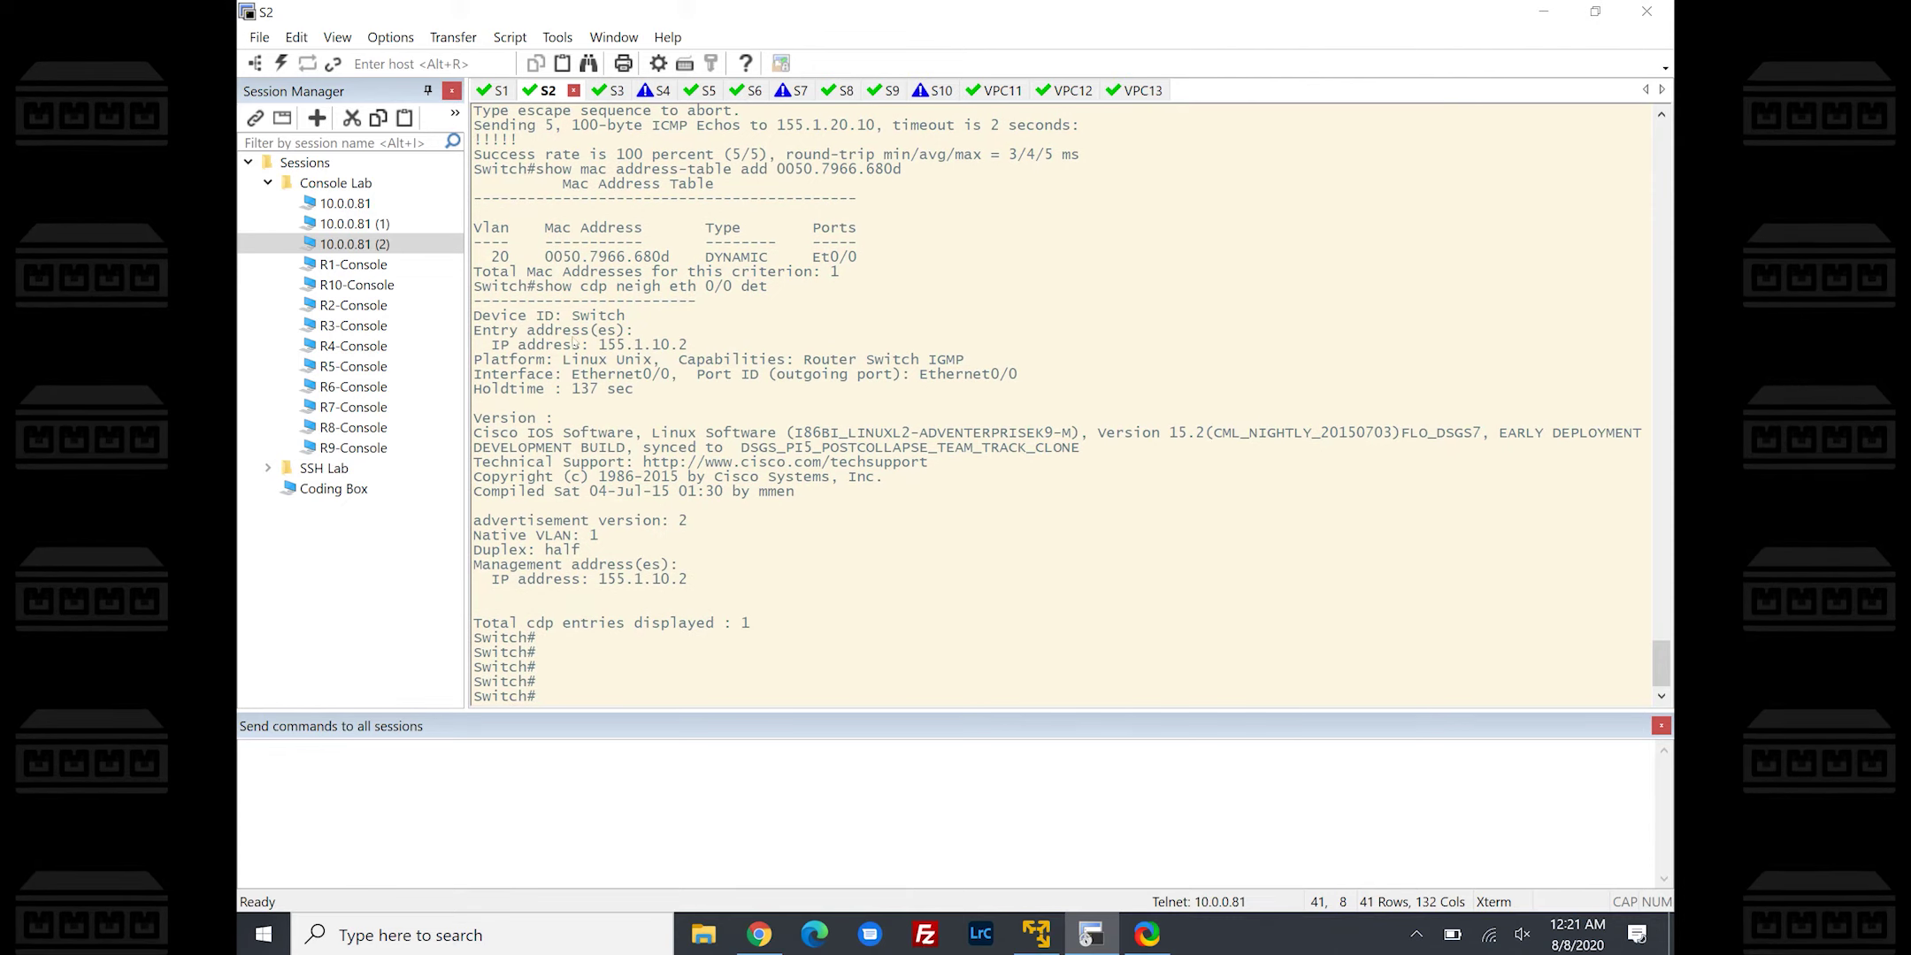
{"action": "left_click_drag", "start_coordinate": [574, 343], "coordinate": [807, 461]}
{"action": "left_click", "coordinate": [806, 461]}
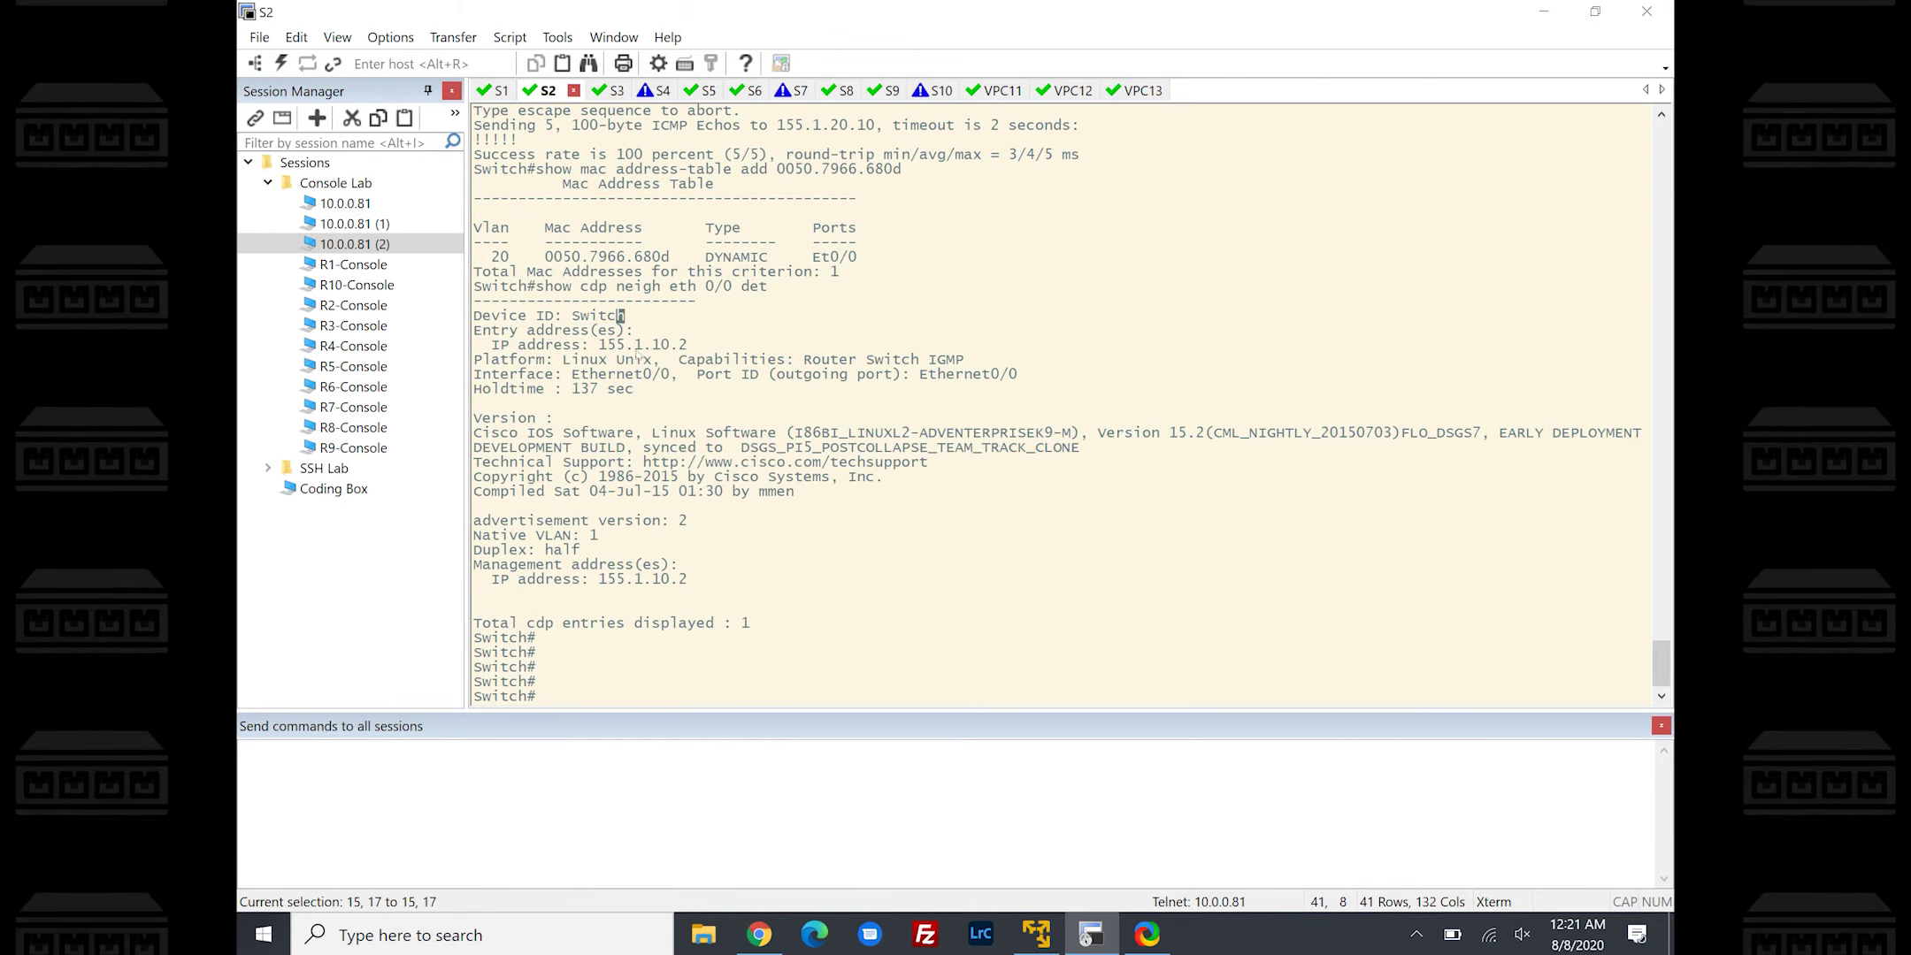
{"action": "left_click_drag", "start_coordinate": [477, 316], "coordinate": [805, 462]}
{"action": "left_click", "coordinate": [708, 389]}
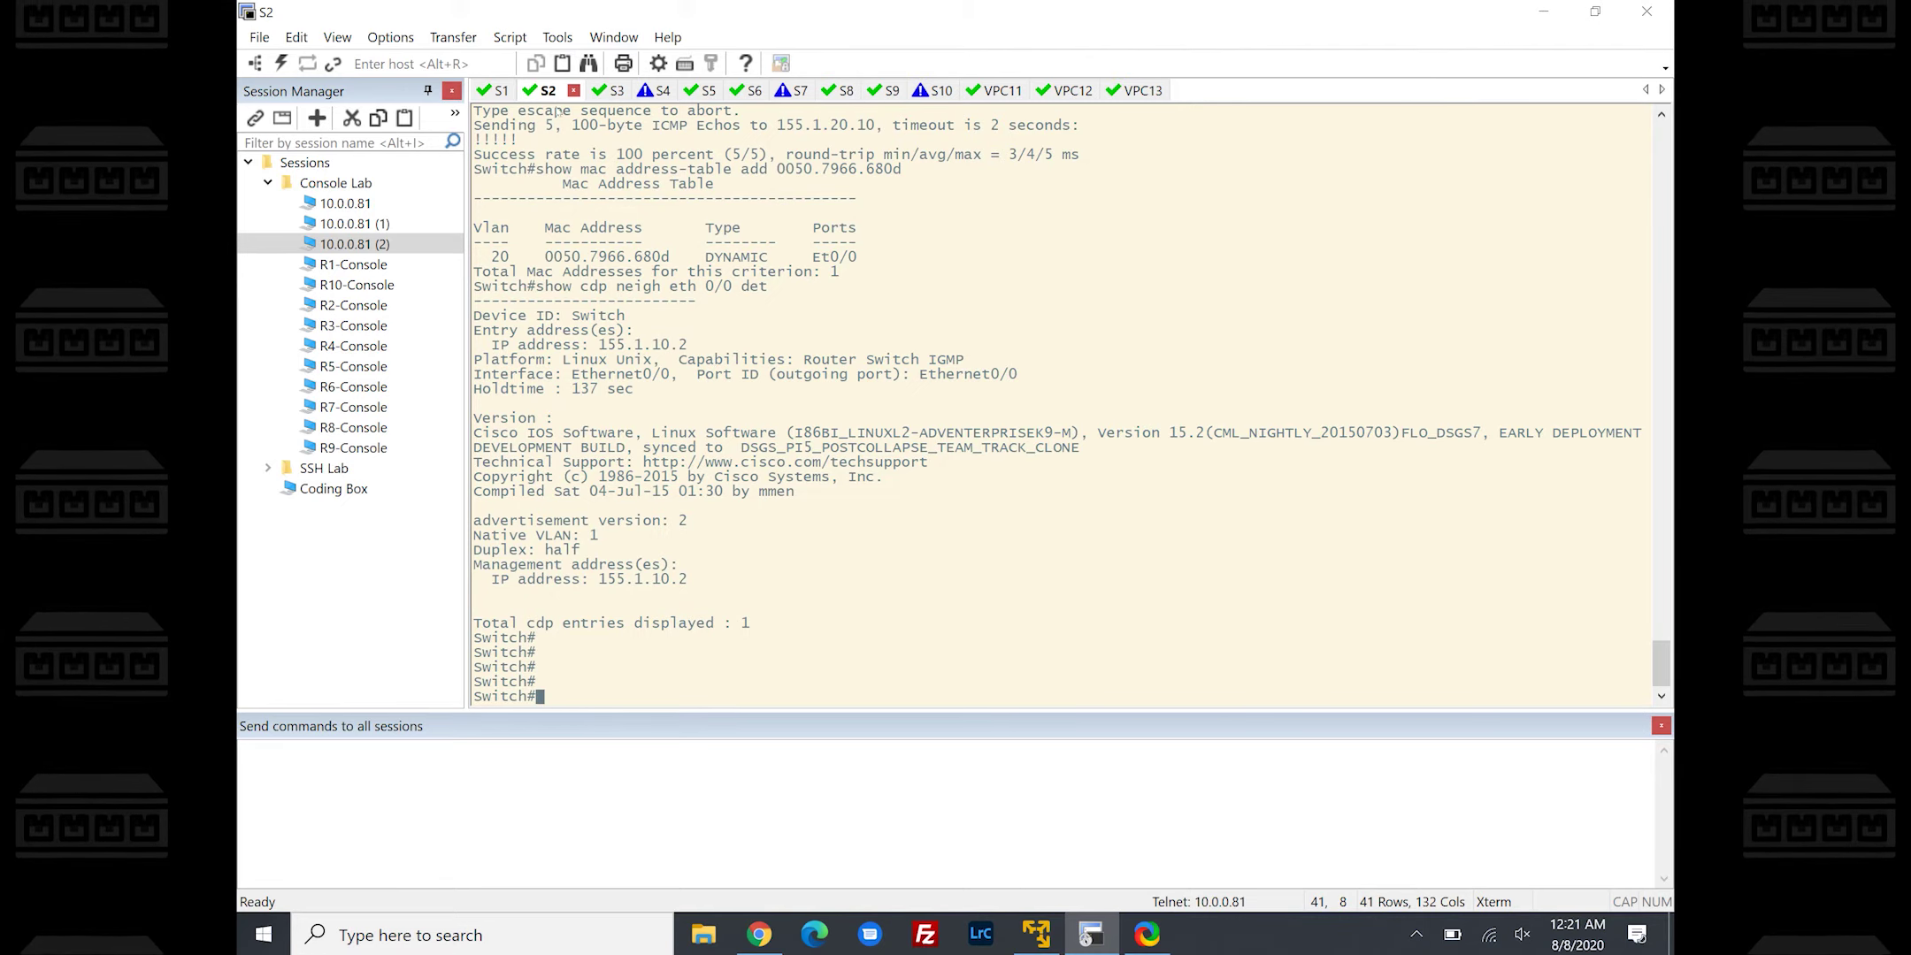
{"action": "left_click_drag", "start_coordinate": [609, 285], "coordinate": [712, 448]}
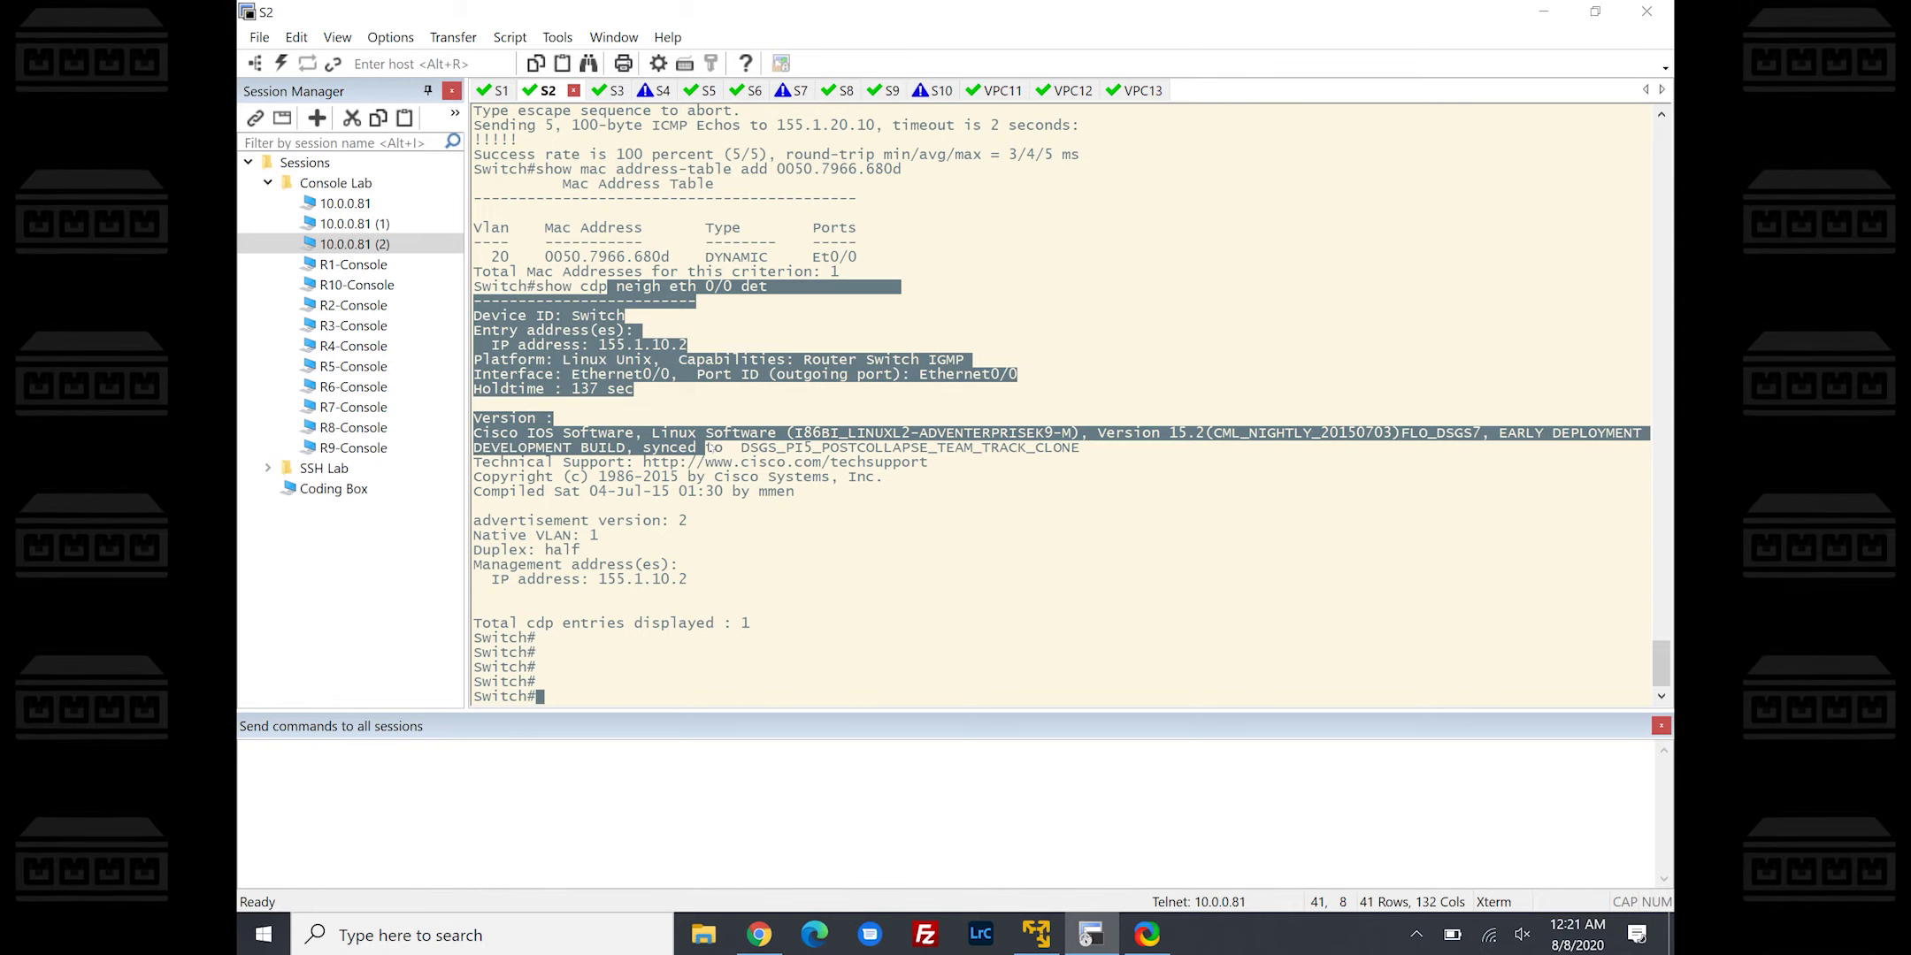
{"action": "key", "text": "ctrl+shift+Tab"}
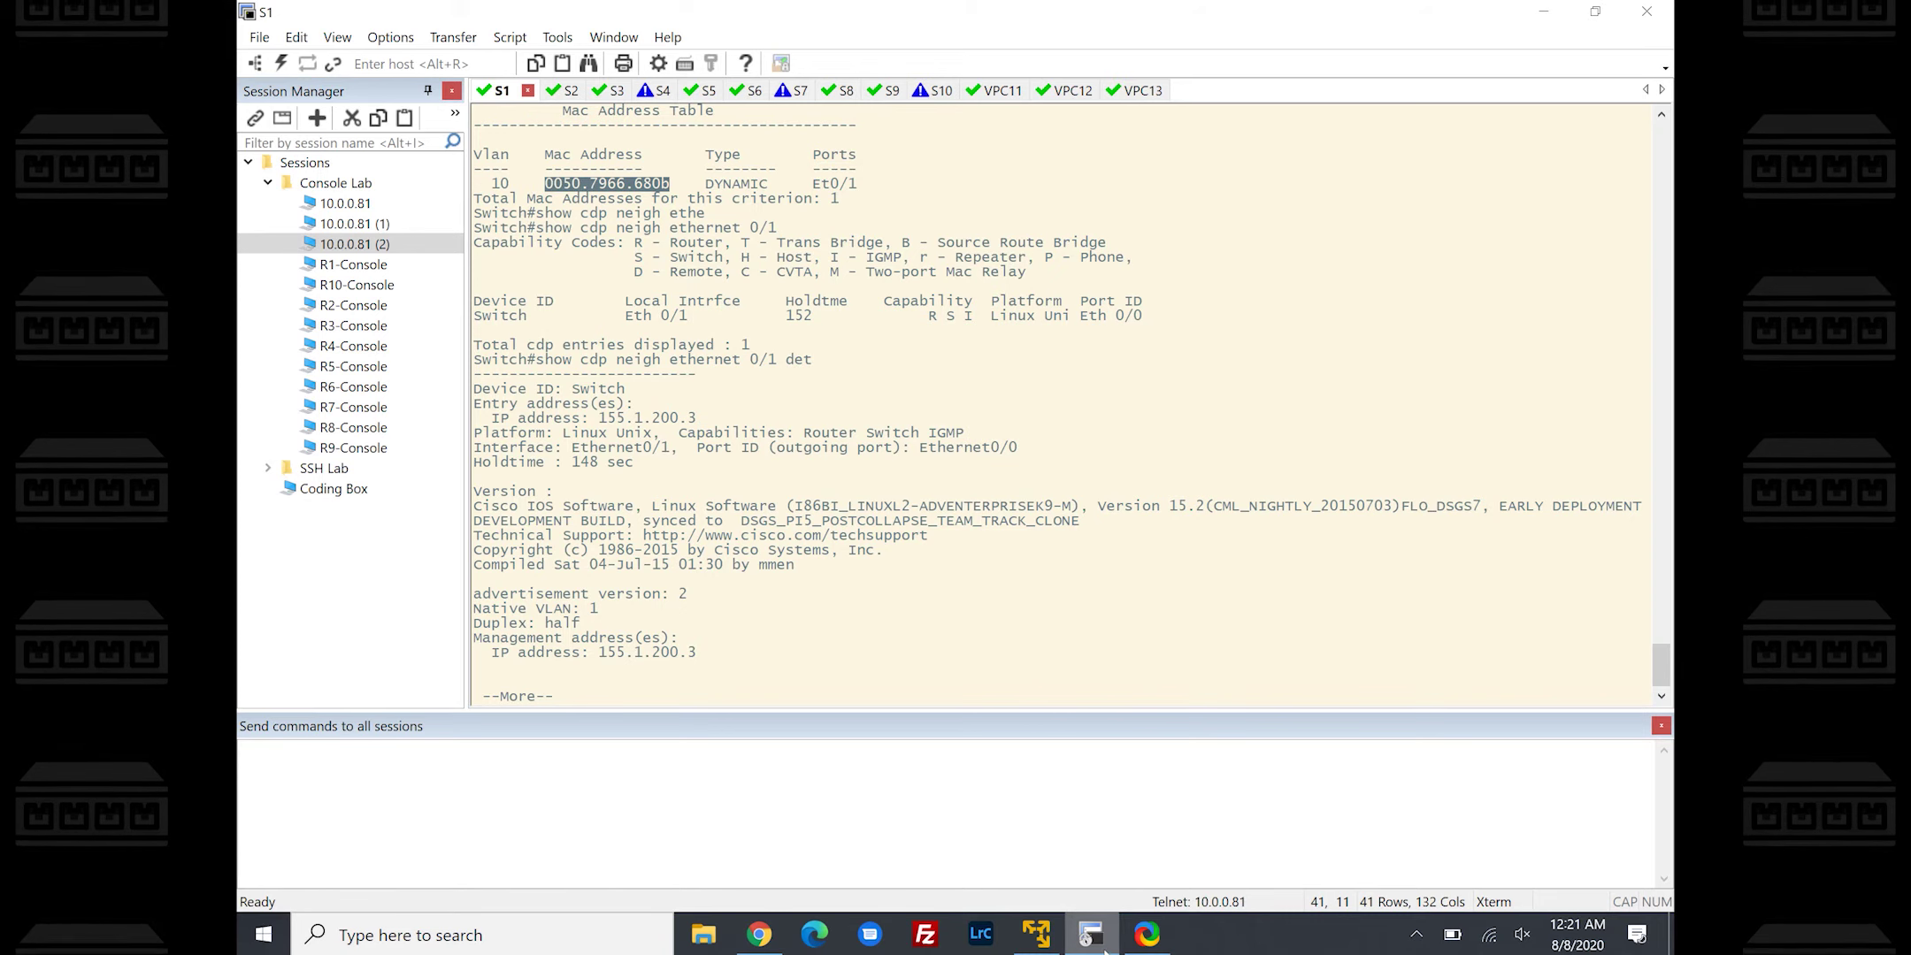
Check the EVE-NG topology, then copy MAC 0050.7966.680d from the S2 console
{"action": "left_click", "coordinate": [758, 934]}
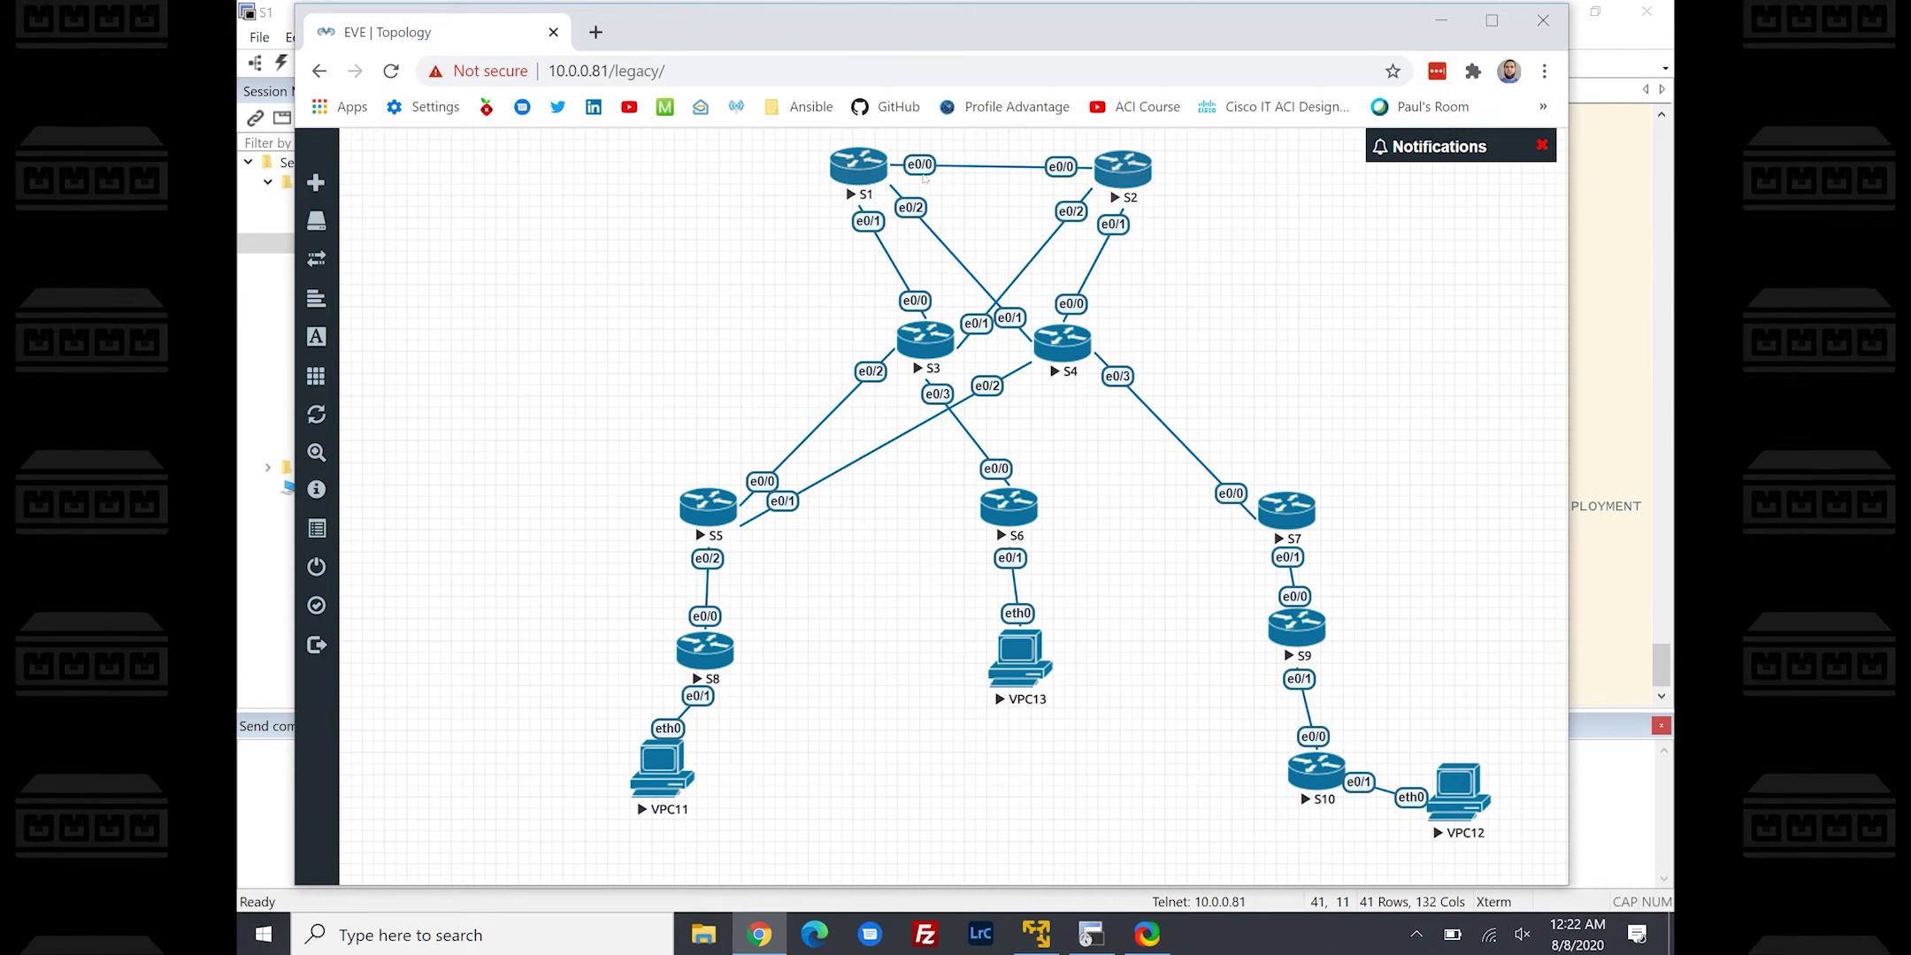
{"action": "key", "text": "alt+Tab"}
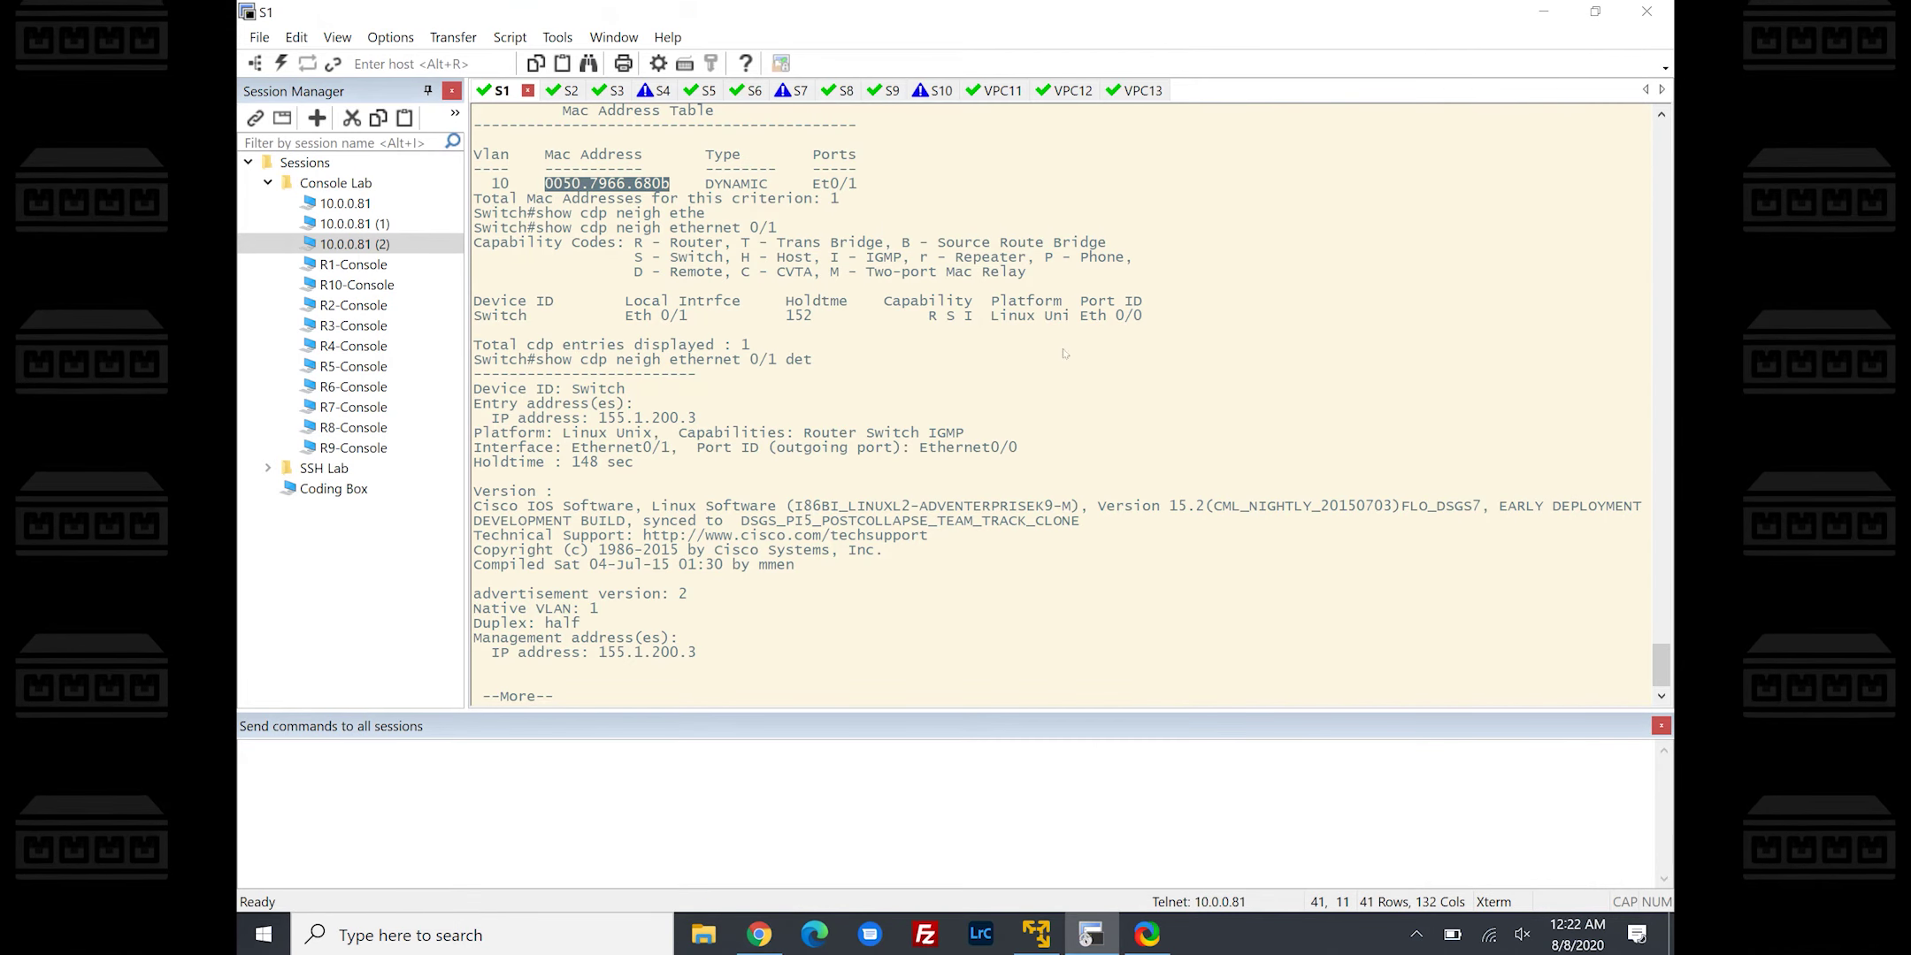
{"action": "left_click", "coordinate": [452, 299]}
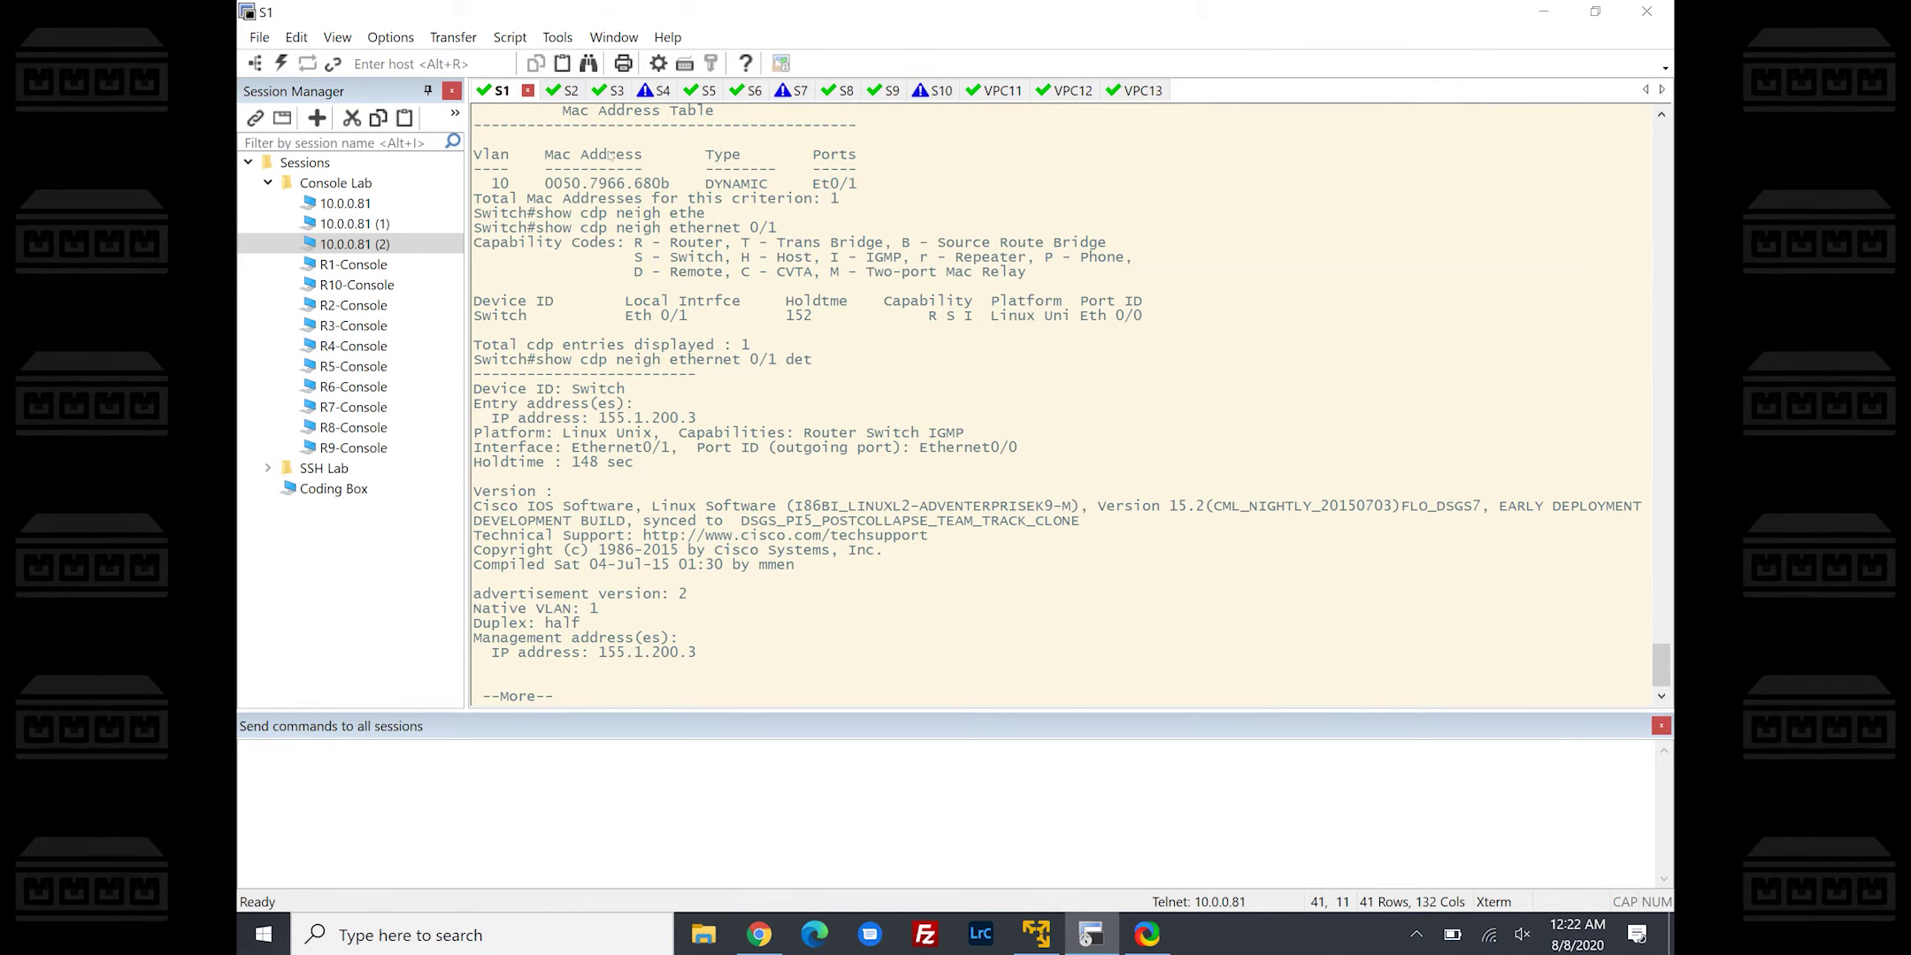
{"action": "left_click", "coordinate": [559, 93]}
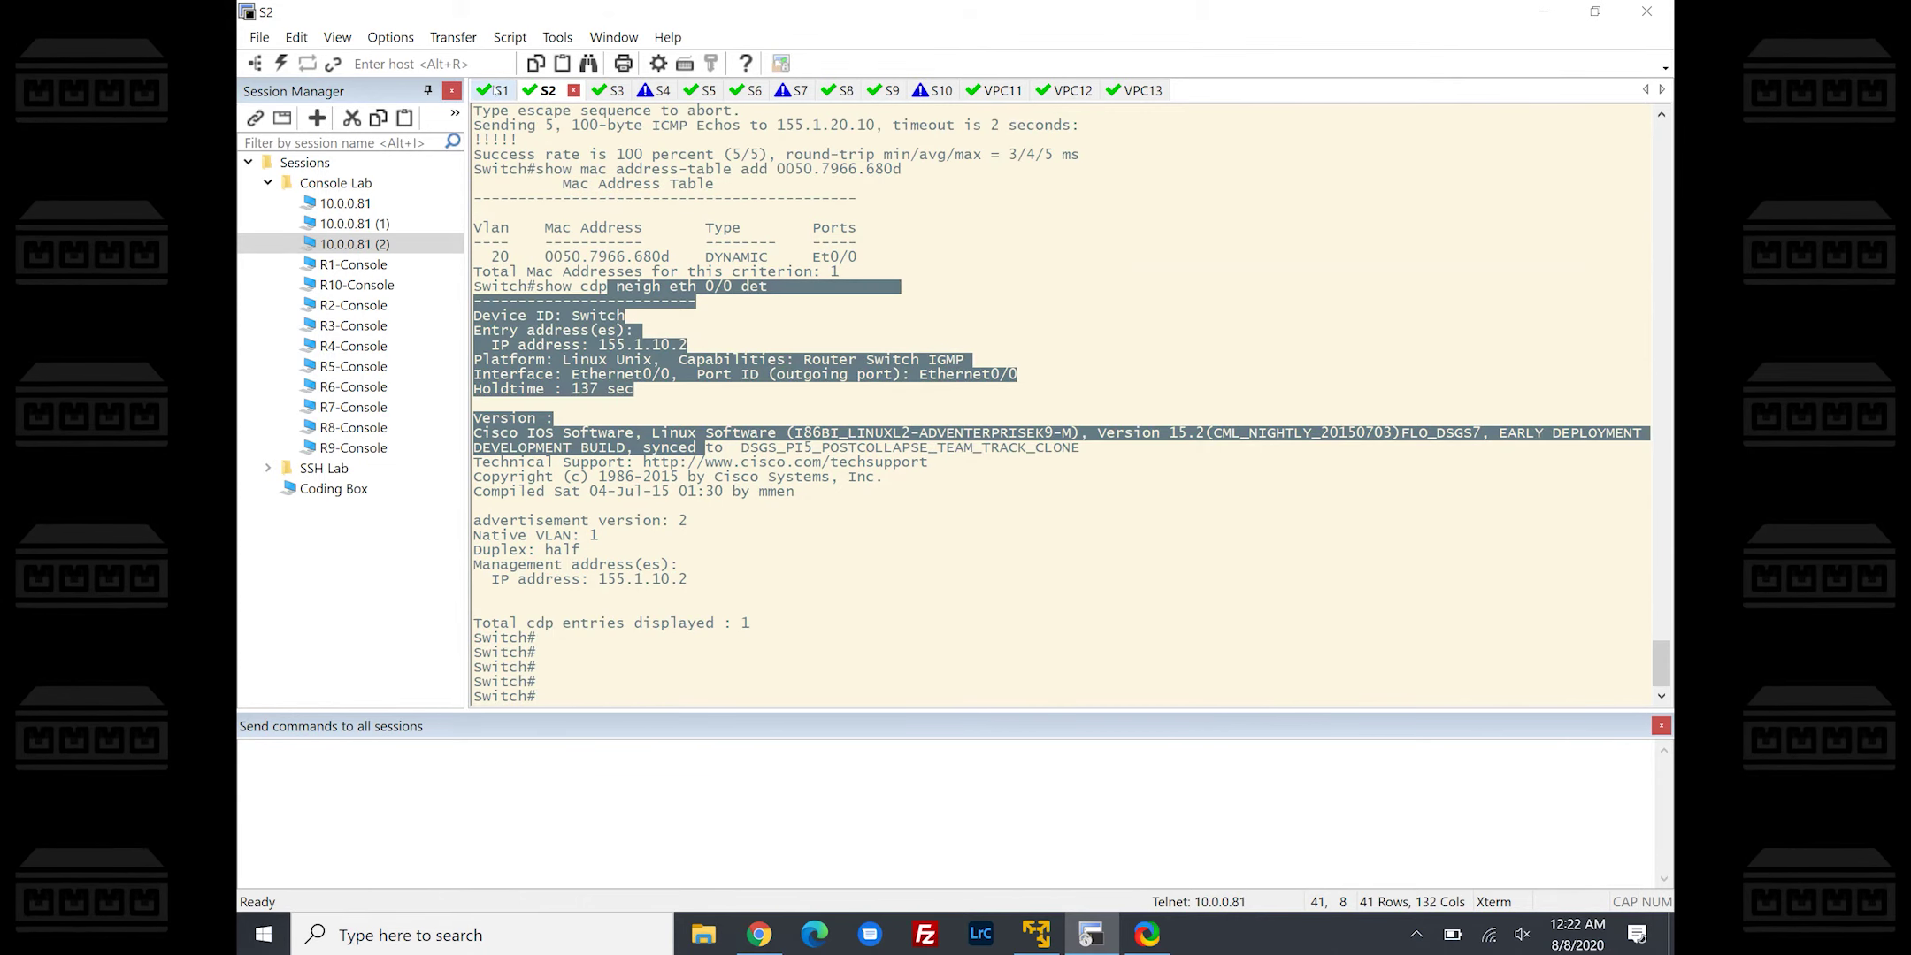
{"action": "left_click", "coordinate": [560, 93]}
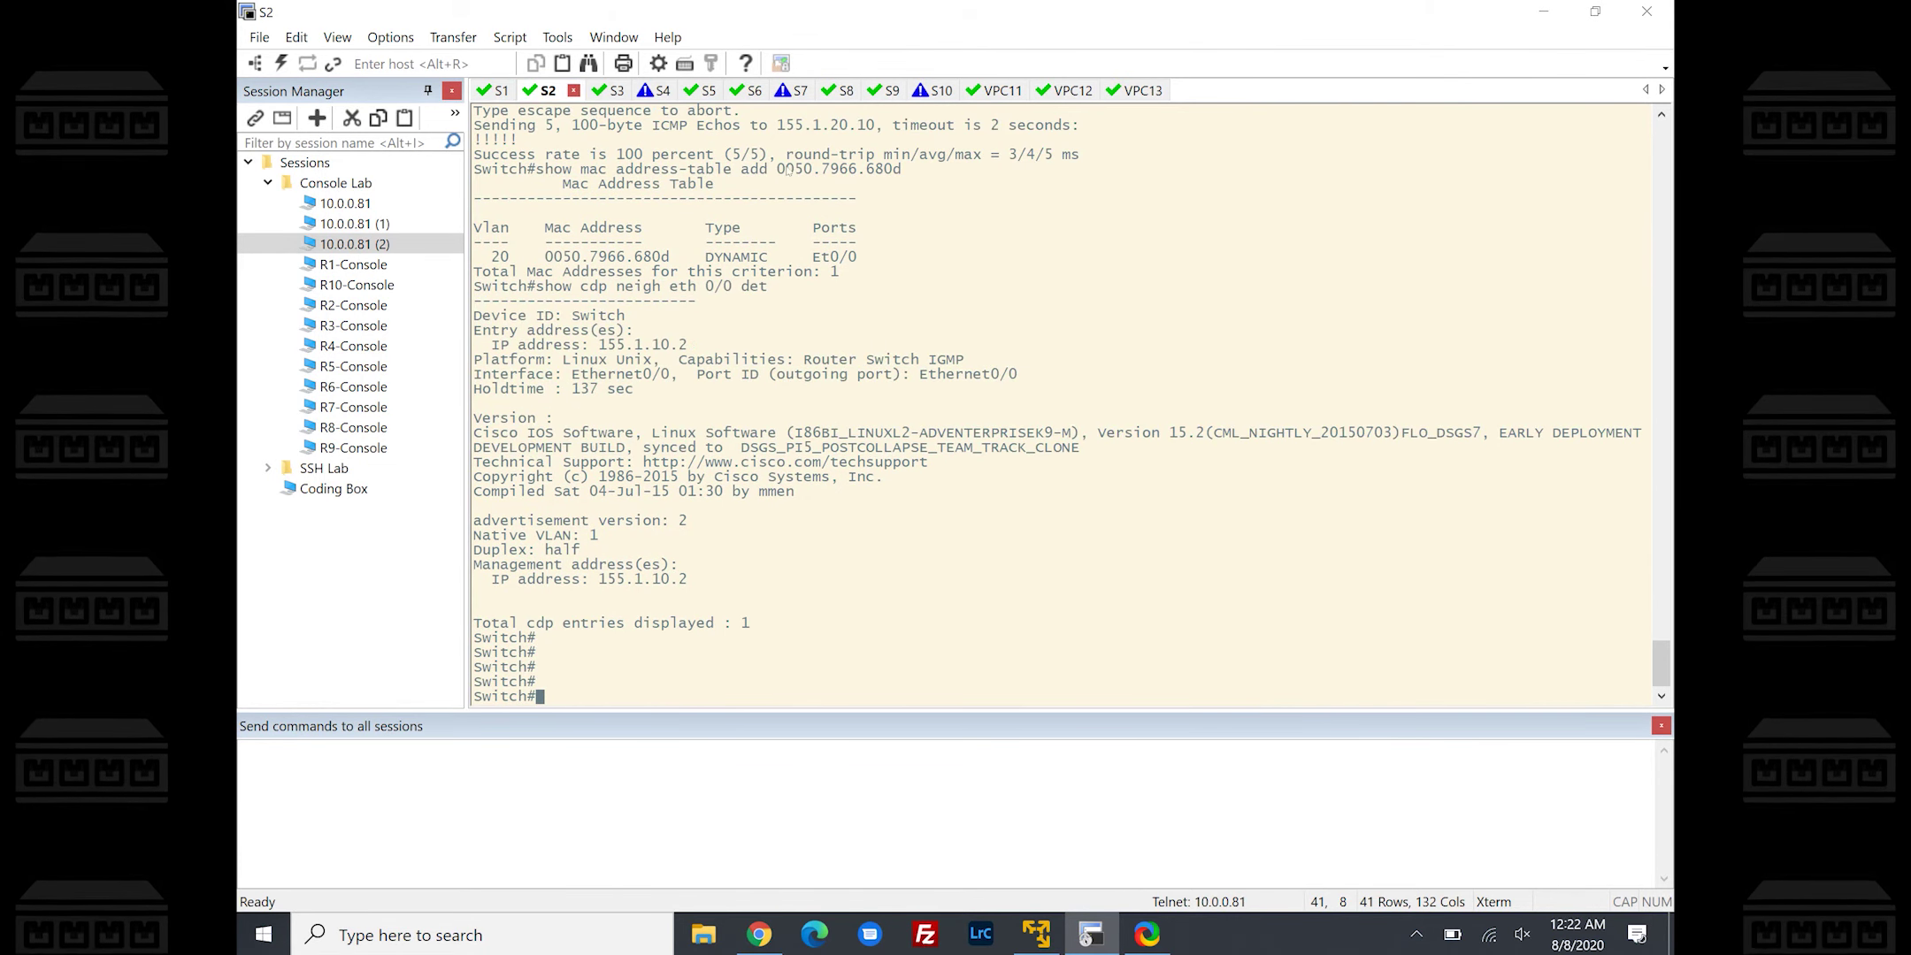
{"action": "left_click_drag", "start_coordinate": [776, 169], "coordinate": [901, 169]}
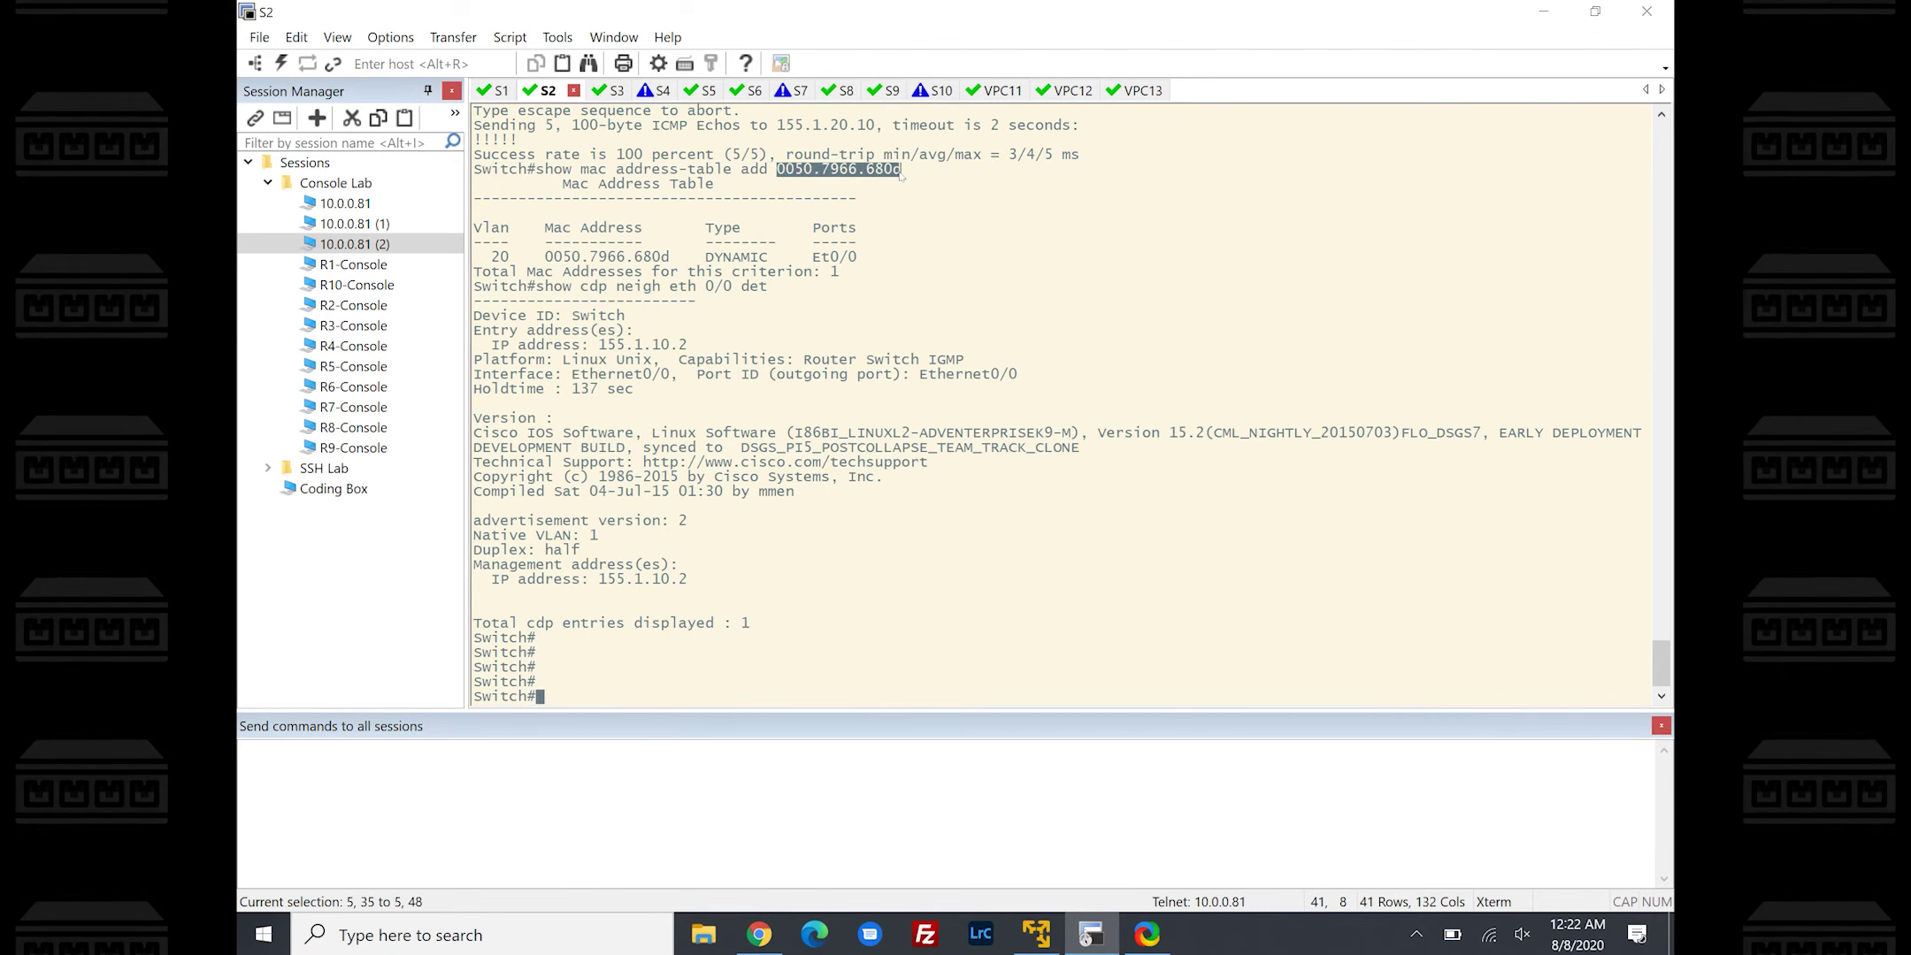
On S1, look up MAC 0050.7966.680d, found on Et0/1 in VLAN 20
{"action": "left_click", "coordinate": [495, 91]}
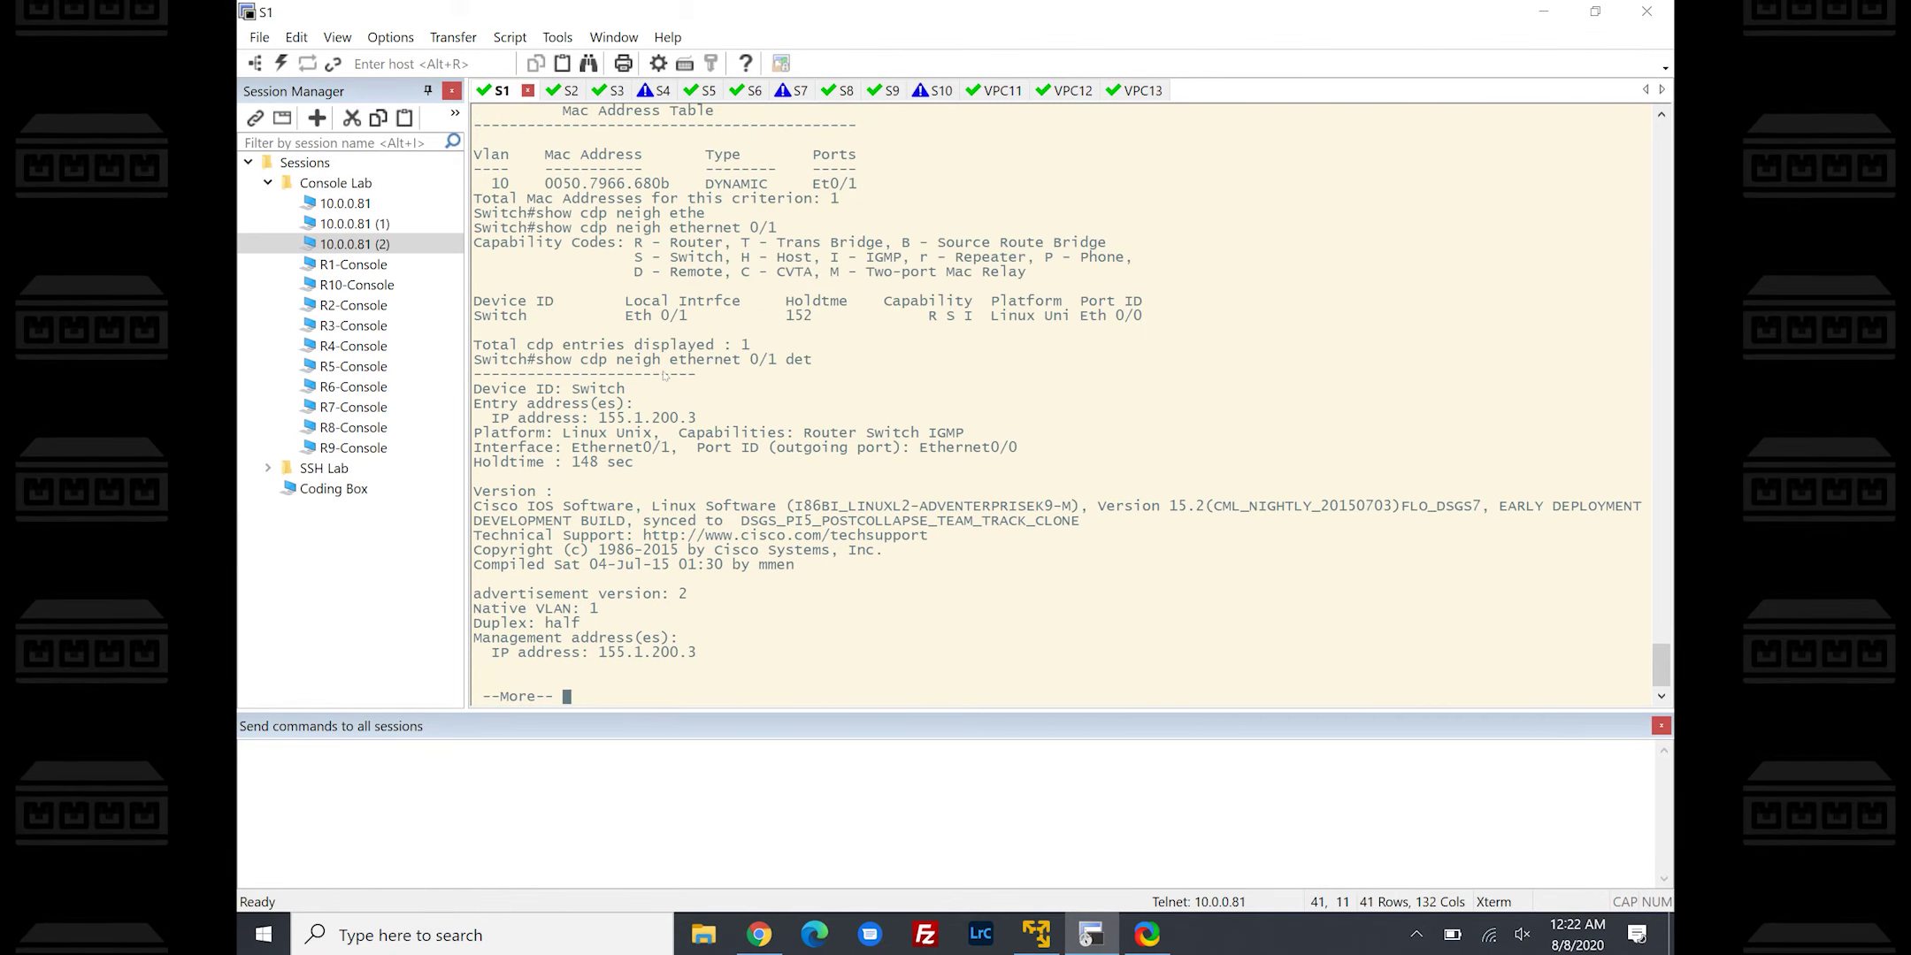
{"action": "type", "text": "qshow mac"}
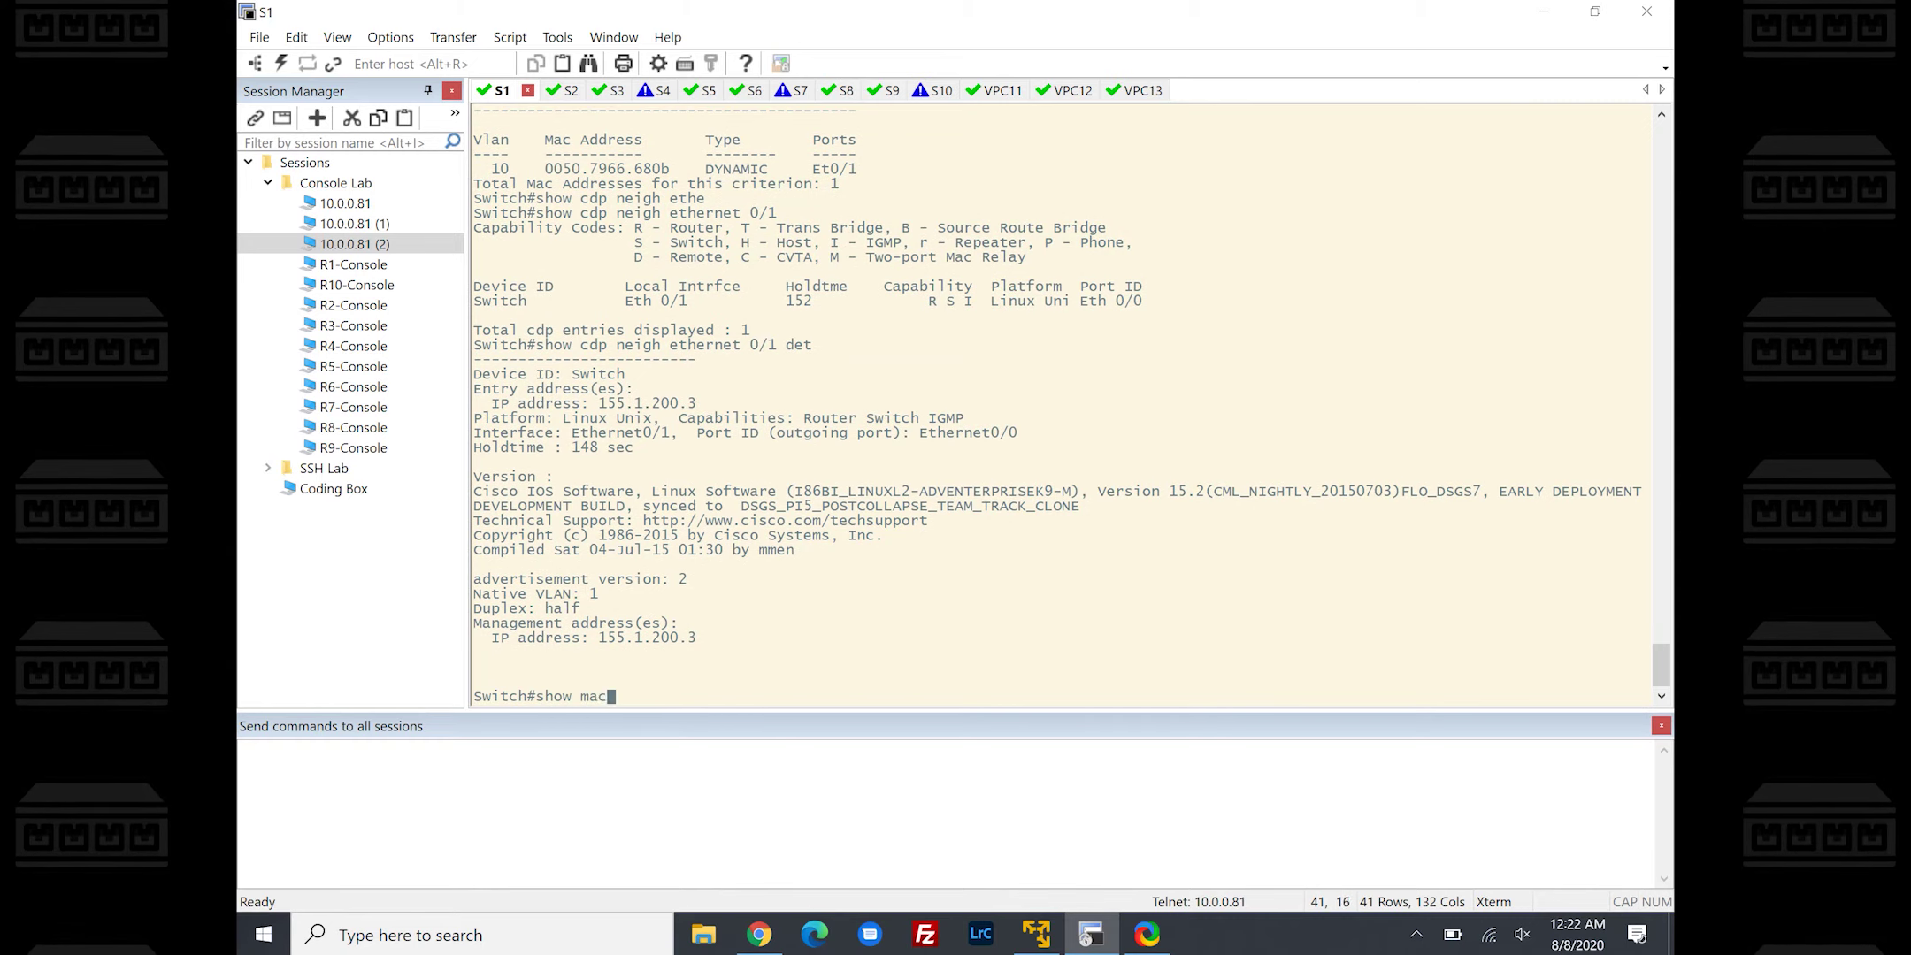
{"action": "type", "text": " add add"}
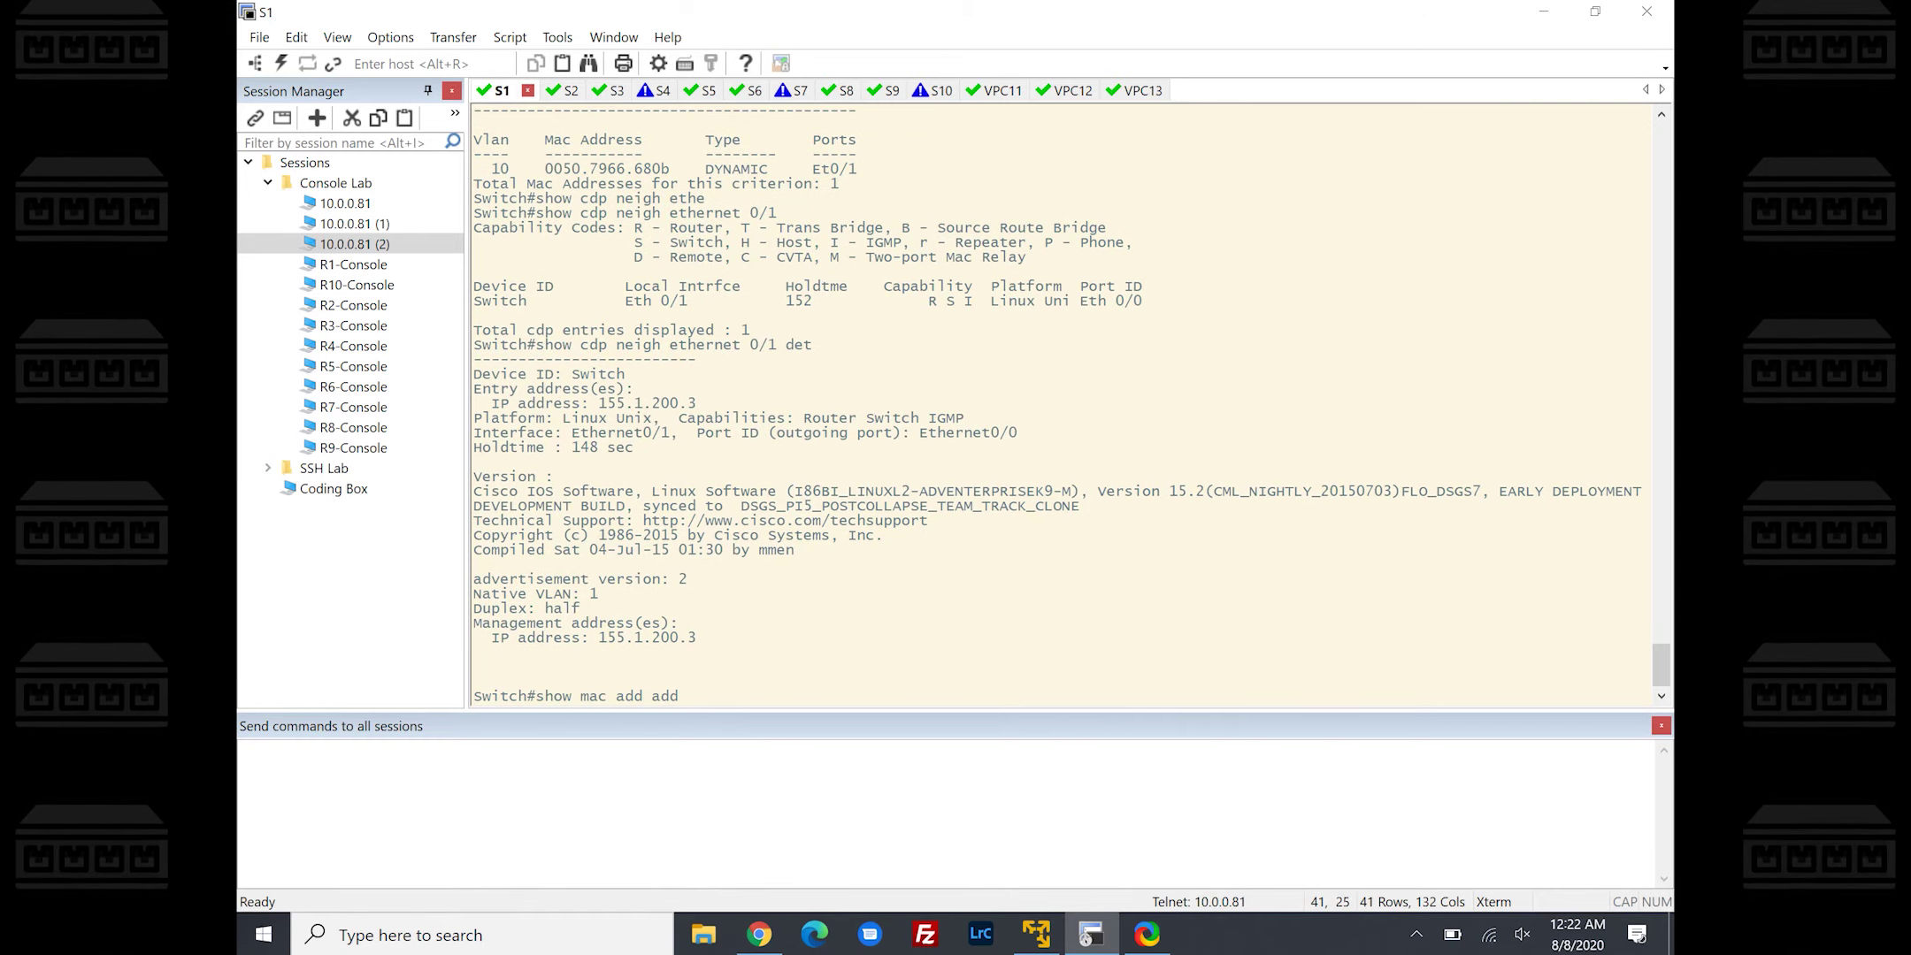
{"action": "key", "text": "ctrl+v"}
{"action": "key", "text": "Return"}
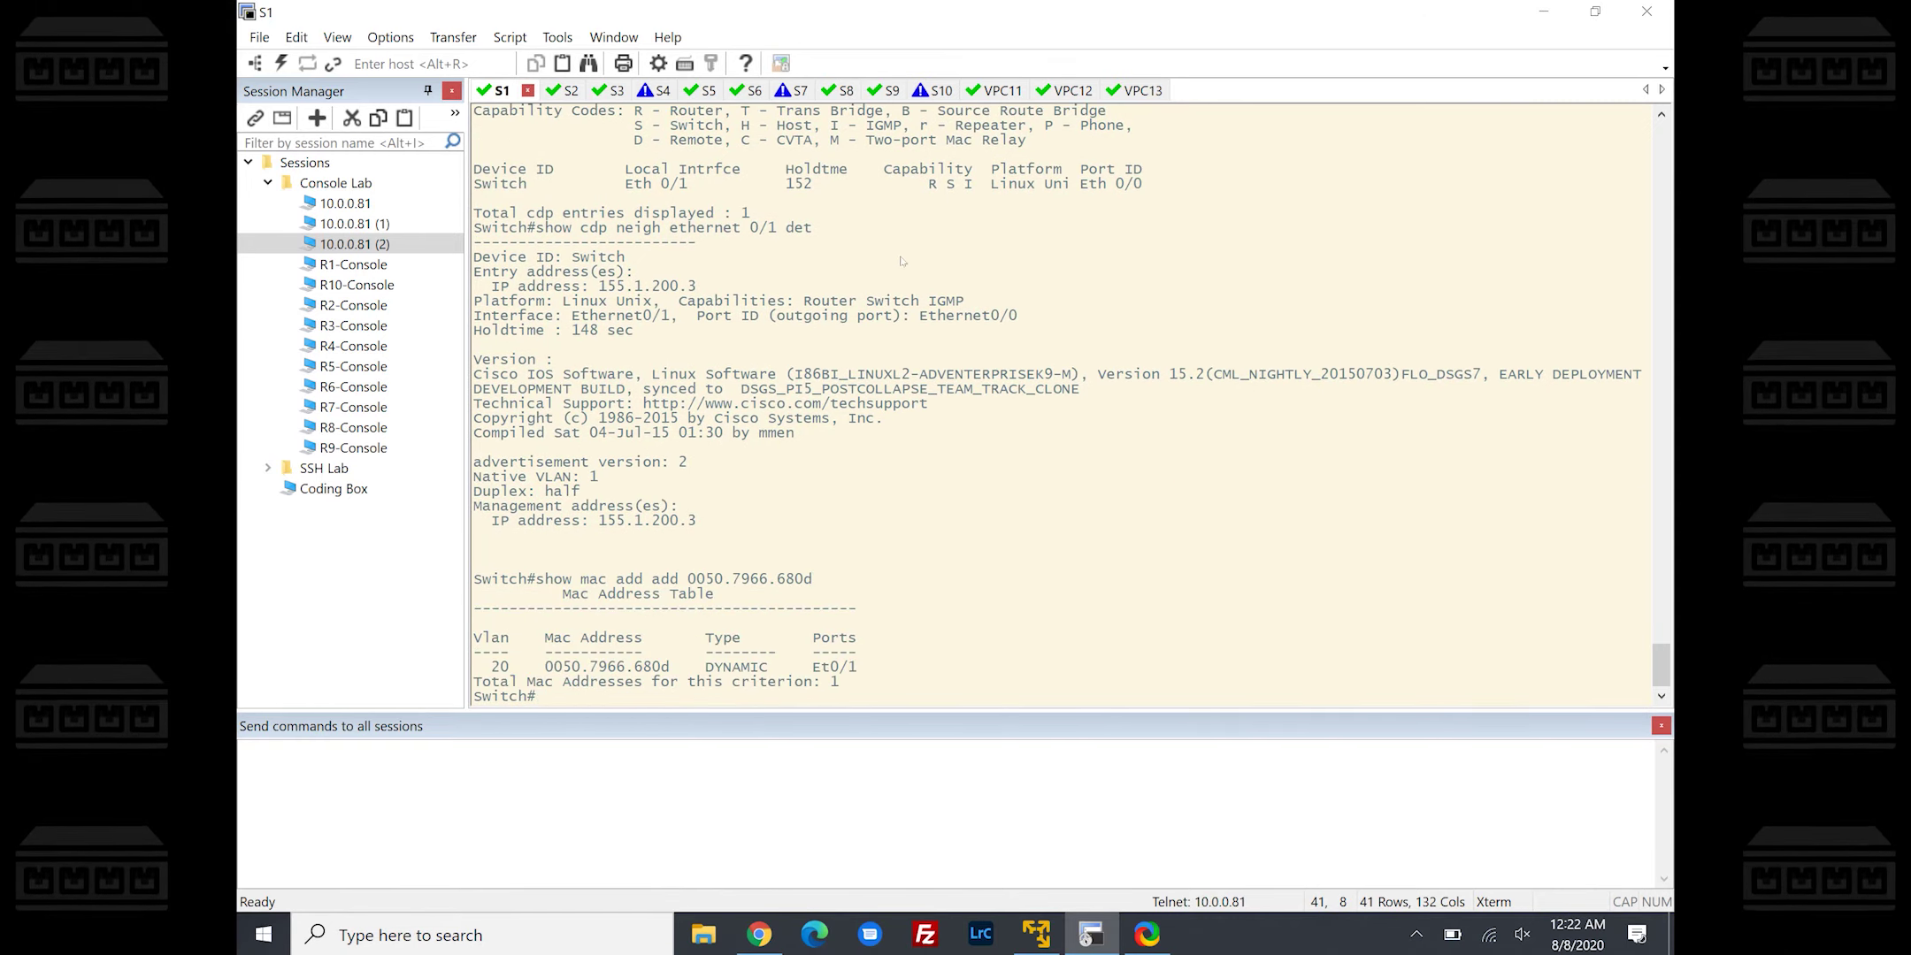
{"action": "key", "text": "alt+Tab"}
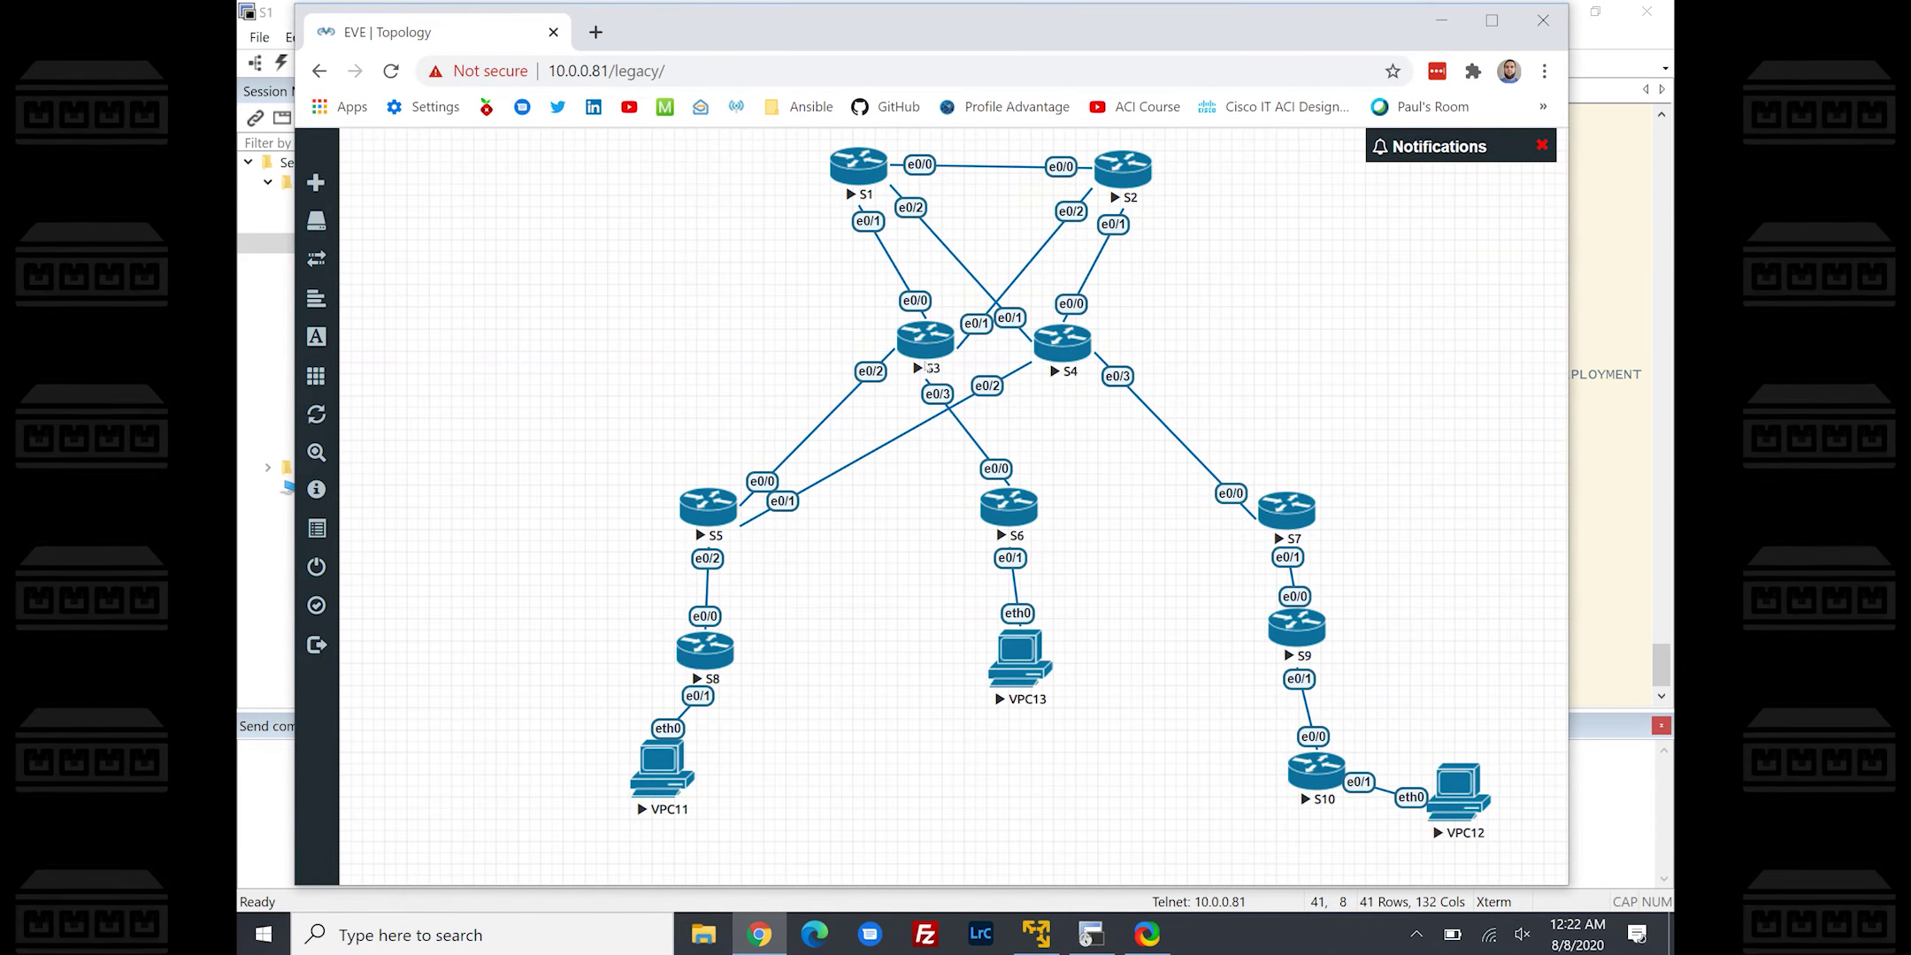
{"action": "key", "text": "alt+Tab"}
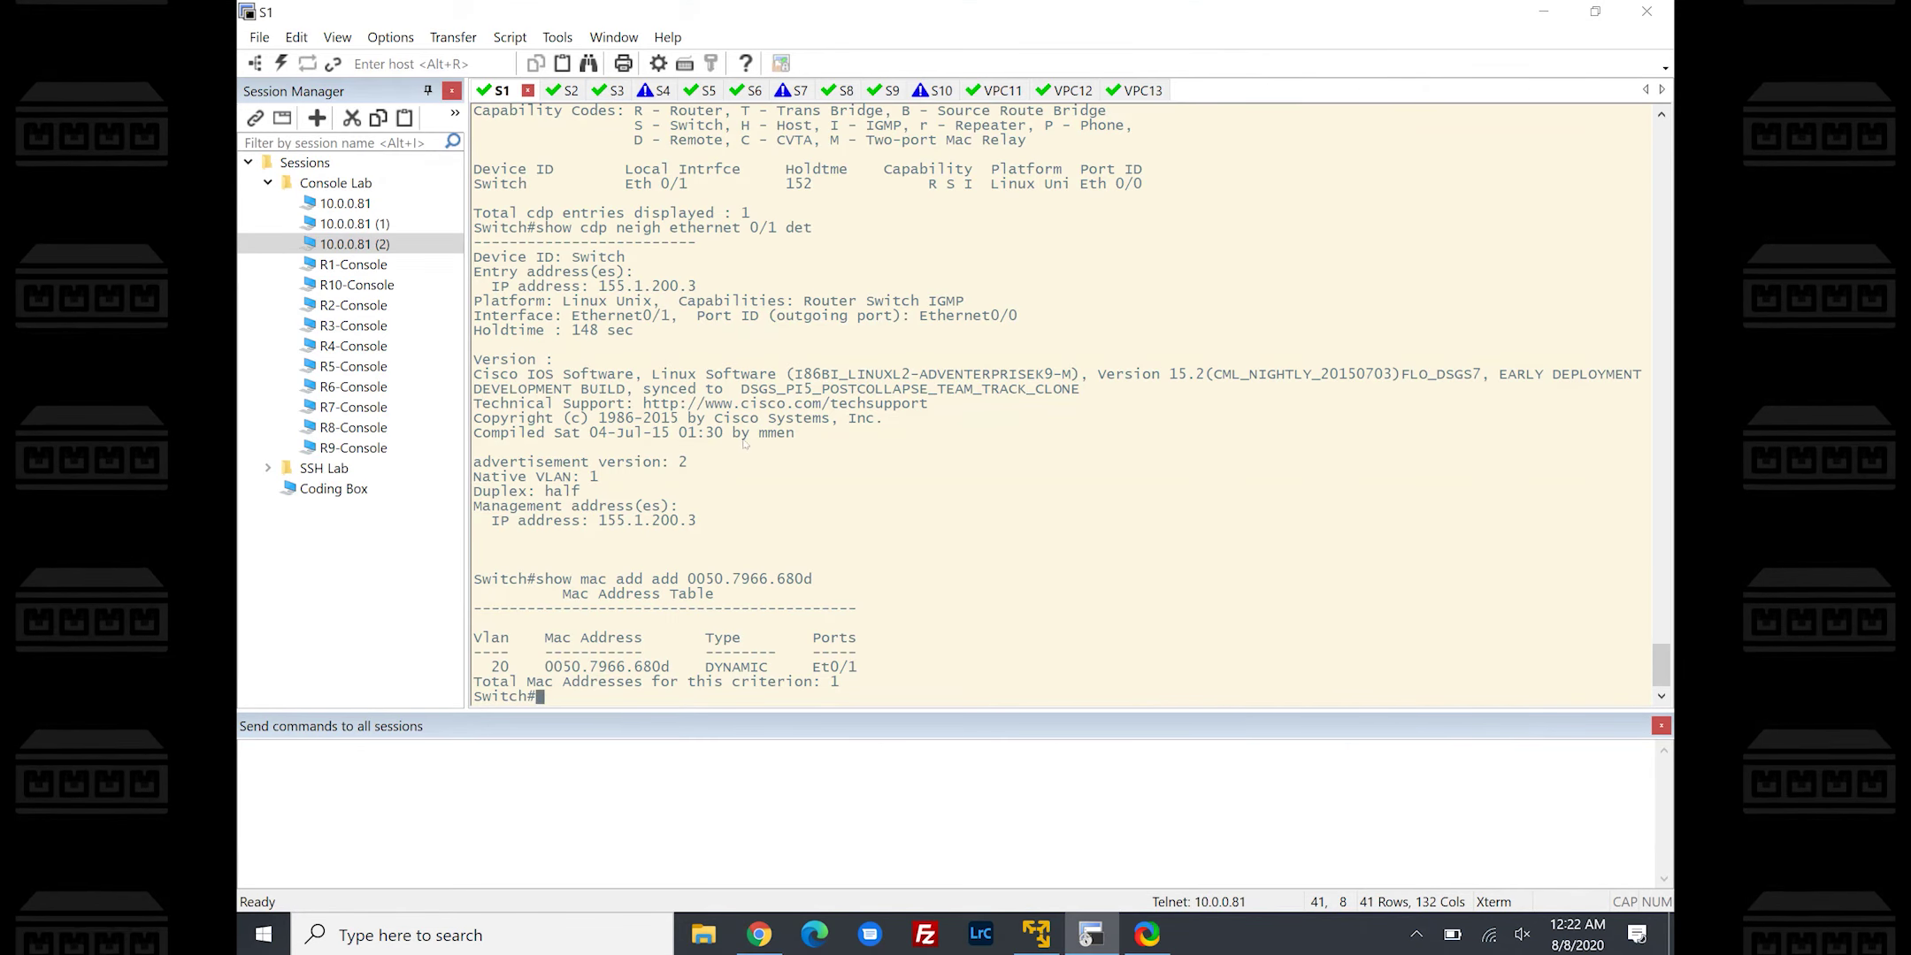
Show S1's CDP neighbor detail for eth 0/1 and select neighbor IP 155.1.200.3
{"action": "type", "text": "show cdp neihg"}
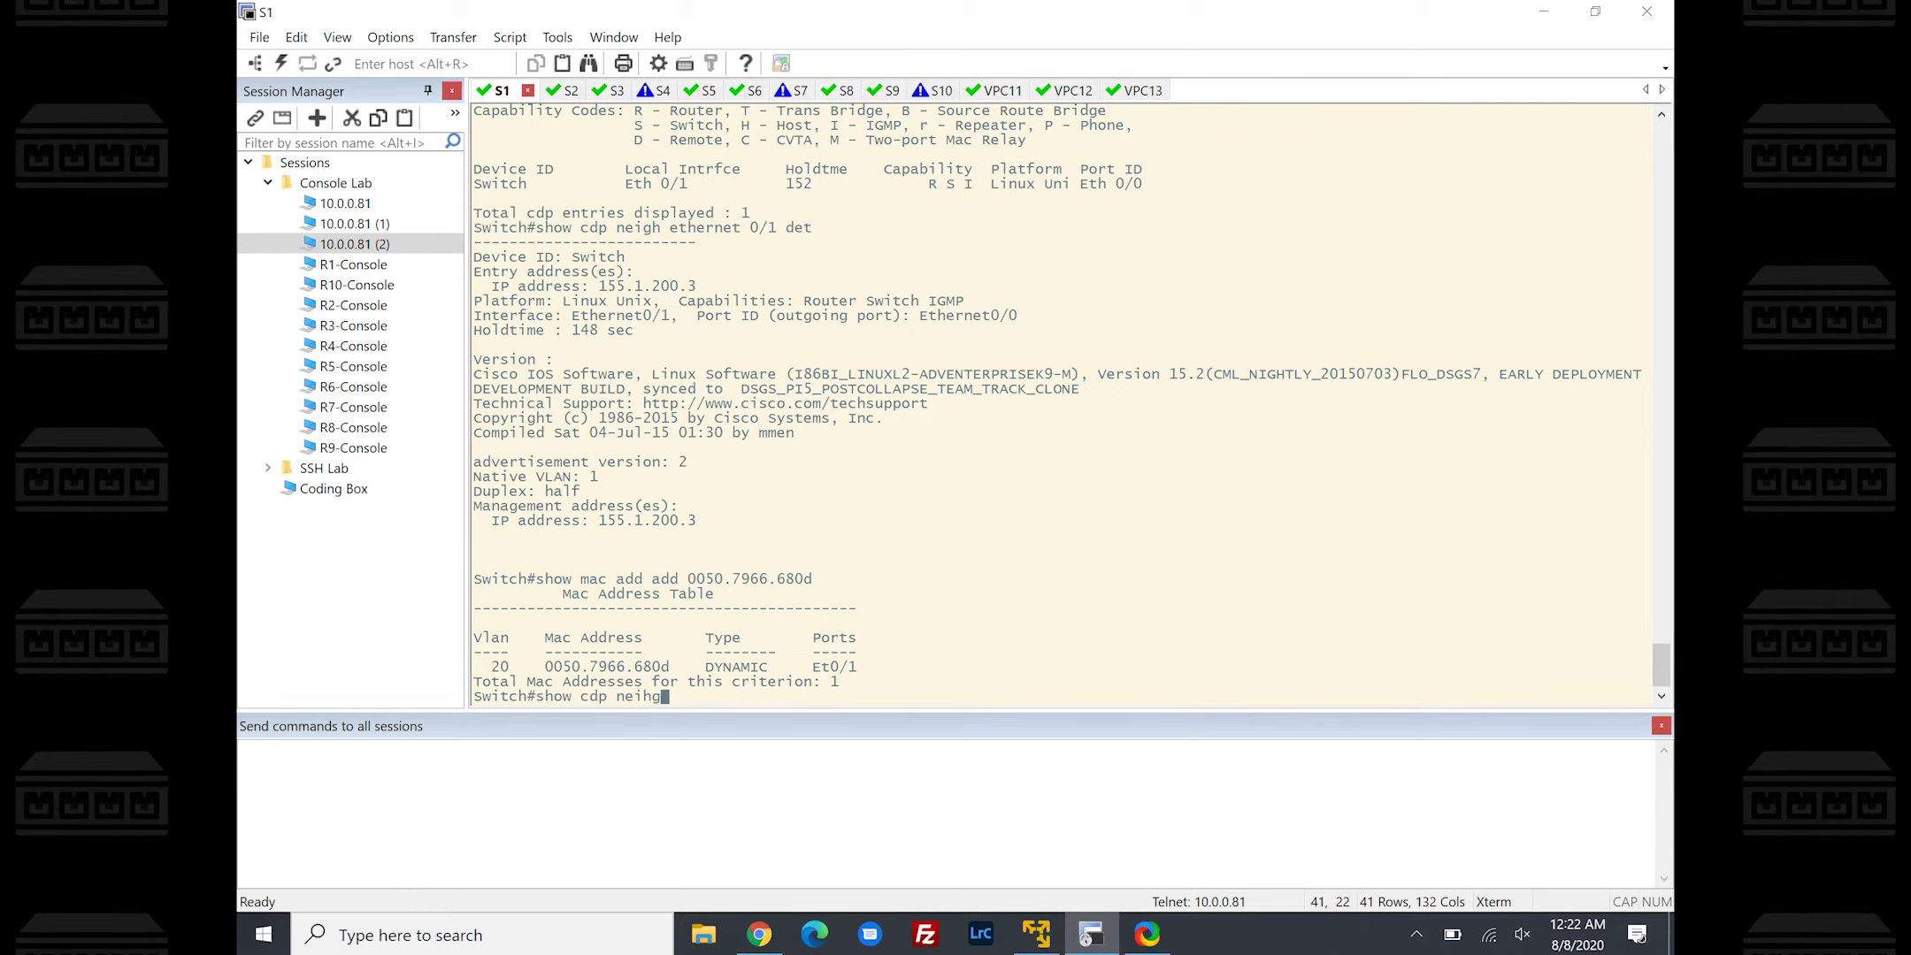
{"action": "key", "text": "BackSpace"}
{"action": "key", "text": "BackSpace"}
{"action": "type", "text": "gh et"}
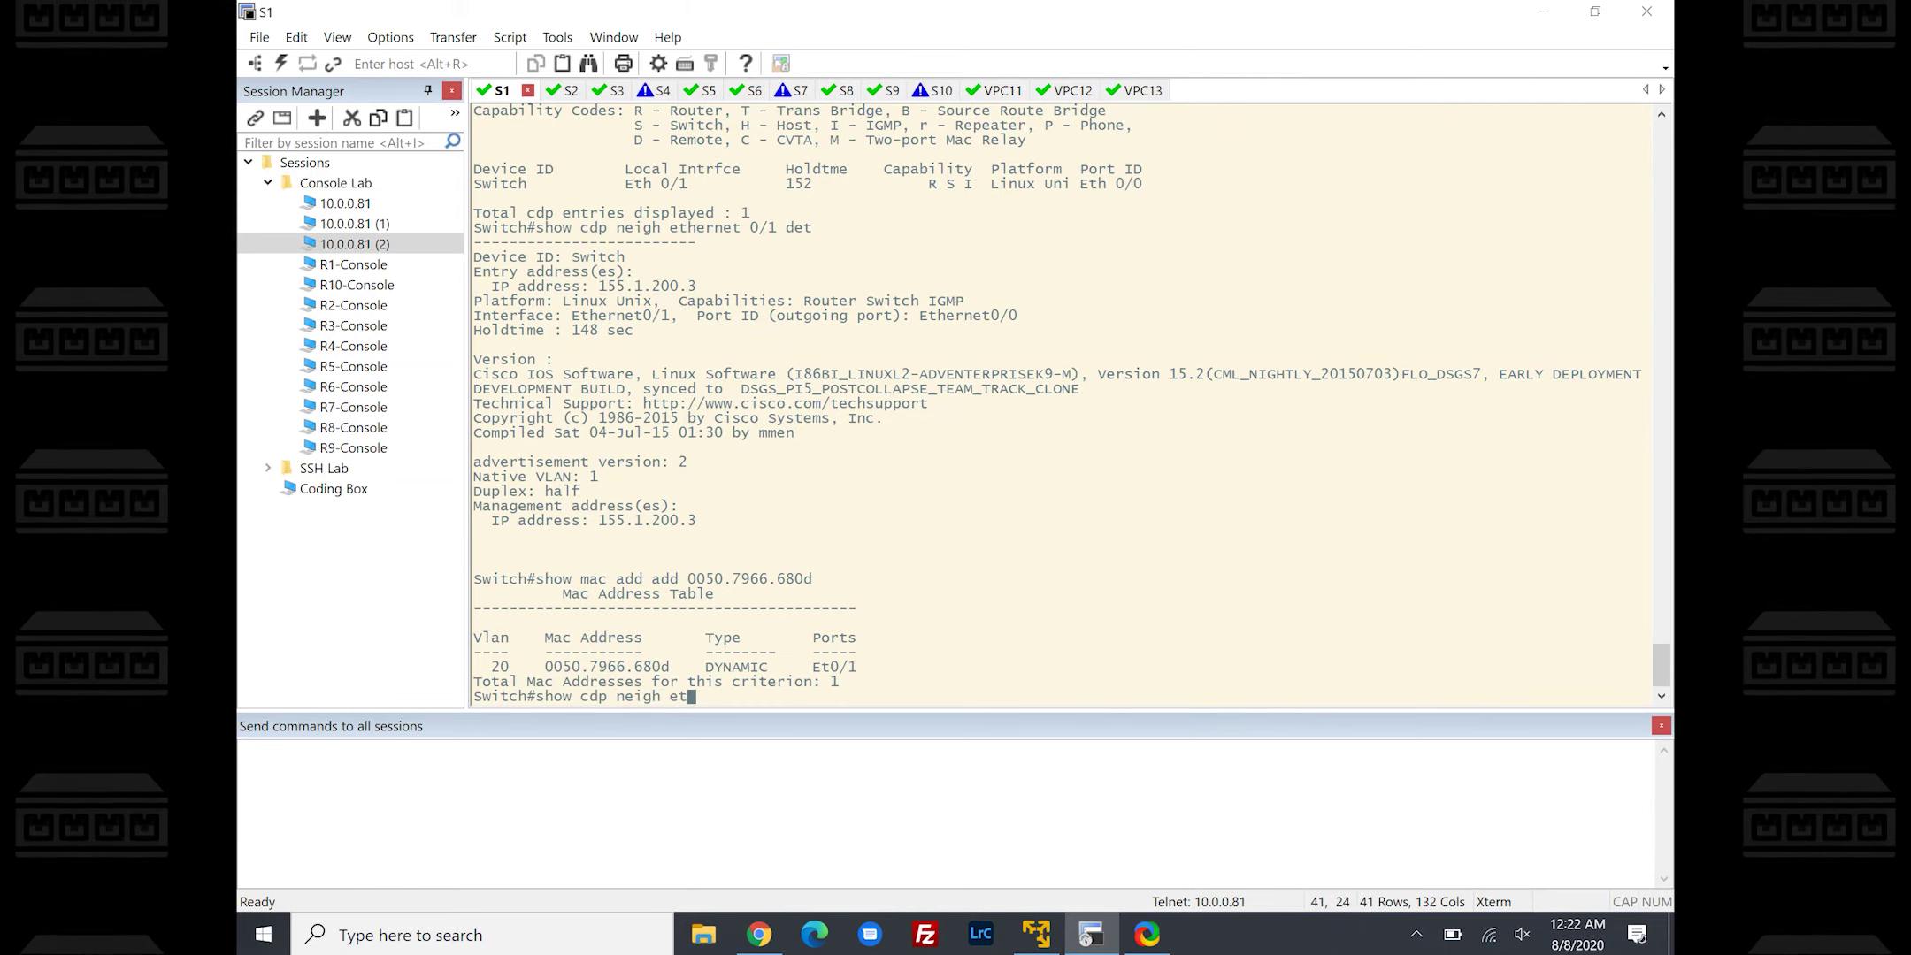
{"action": "type", "text": "h 0/1 det"}
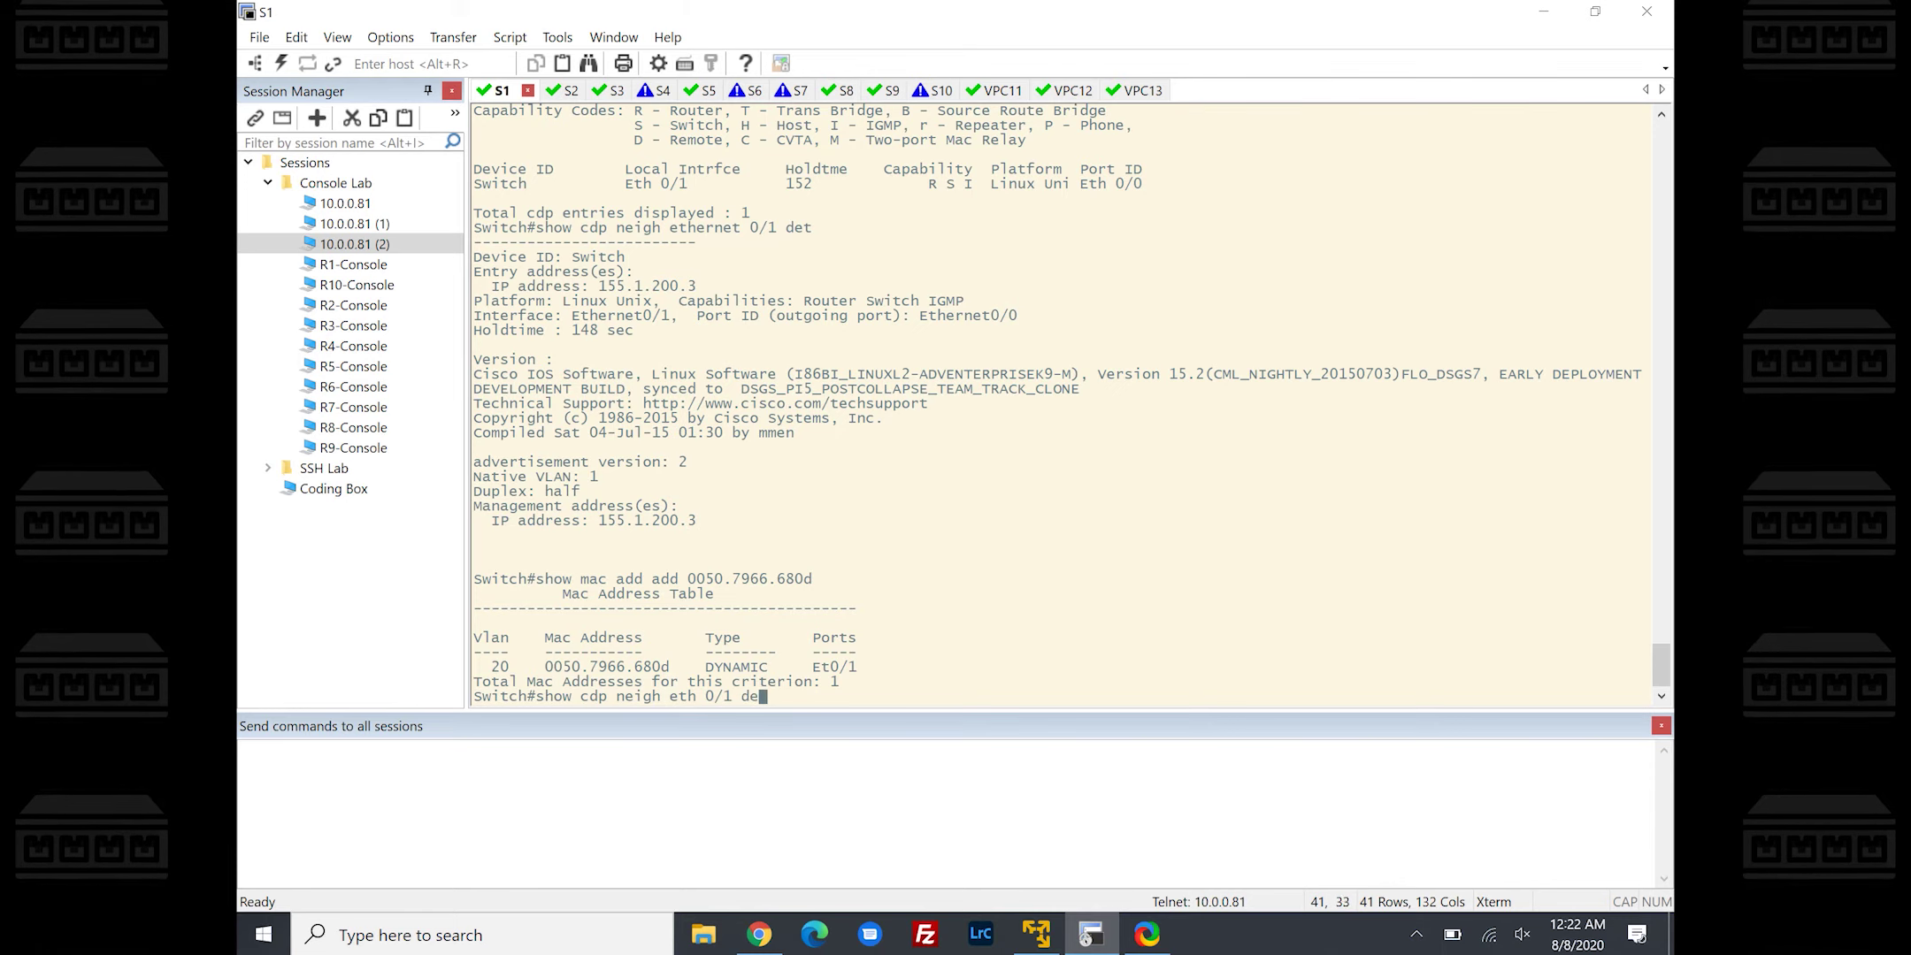
{"action": "key", "text": "Return"}
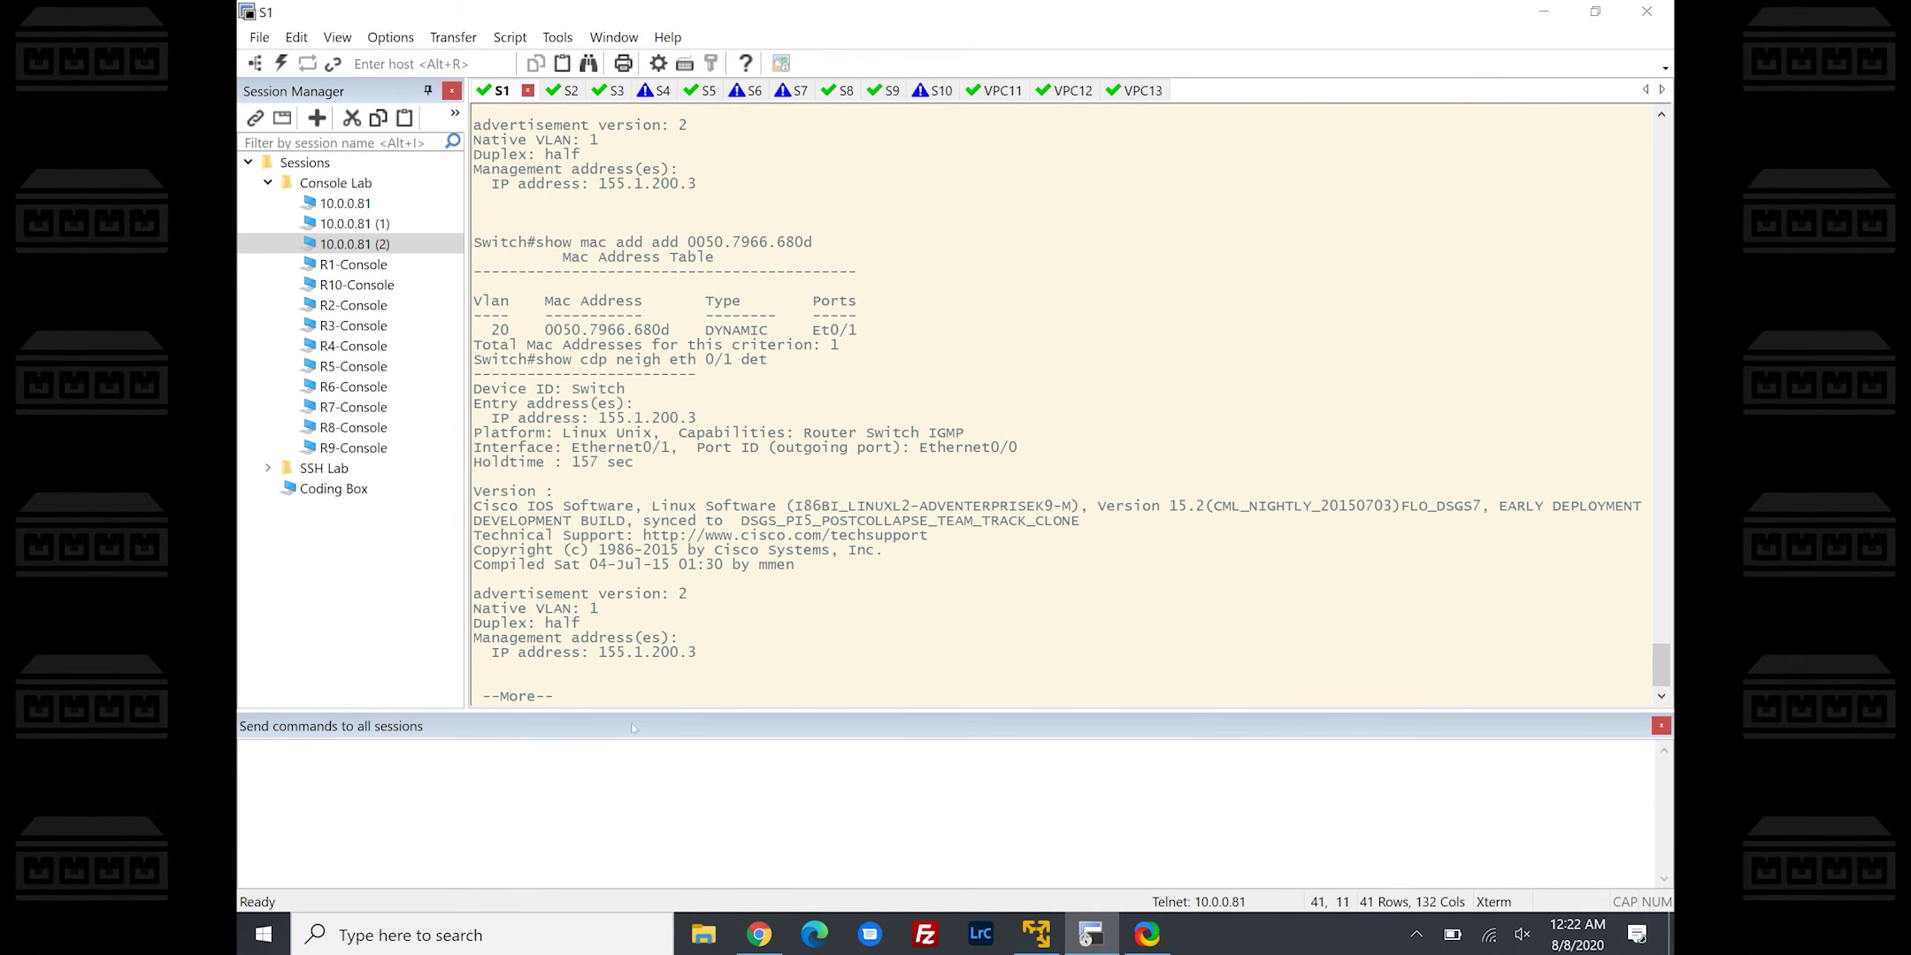
{"action": "double_click", "coordinate": [610, 654]}
{"action": "left_click_drag", "start_coordinate": [697, 653], "coordinate": [473, 653]}
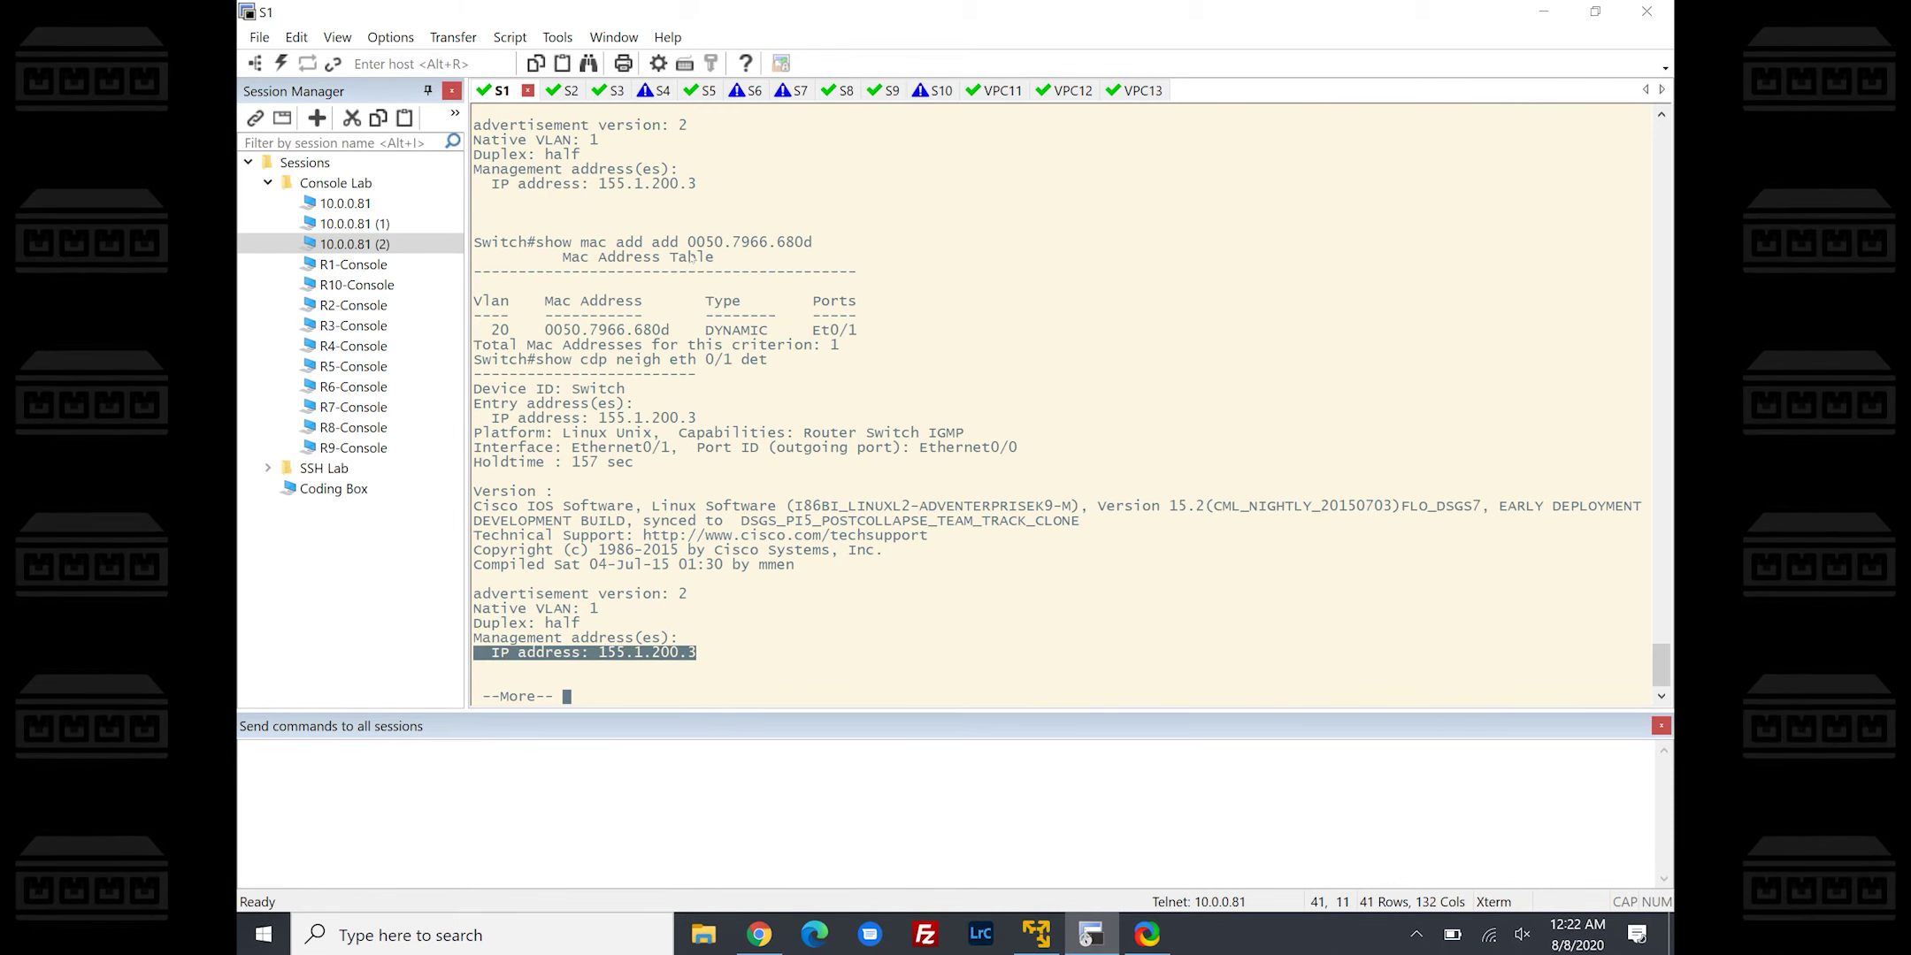
{"action": "left_click", "coordinate": [598, 92]}
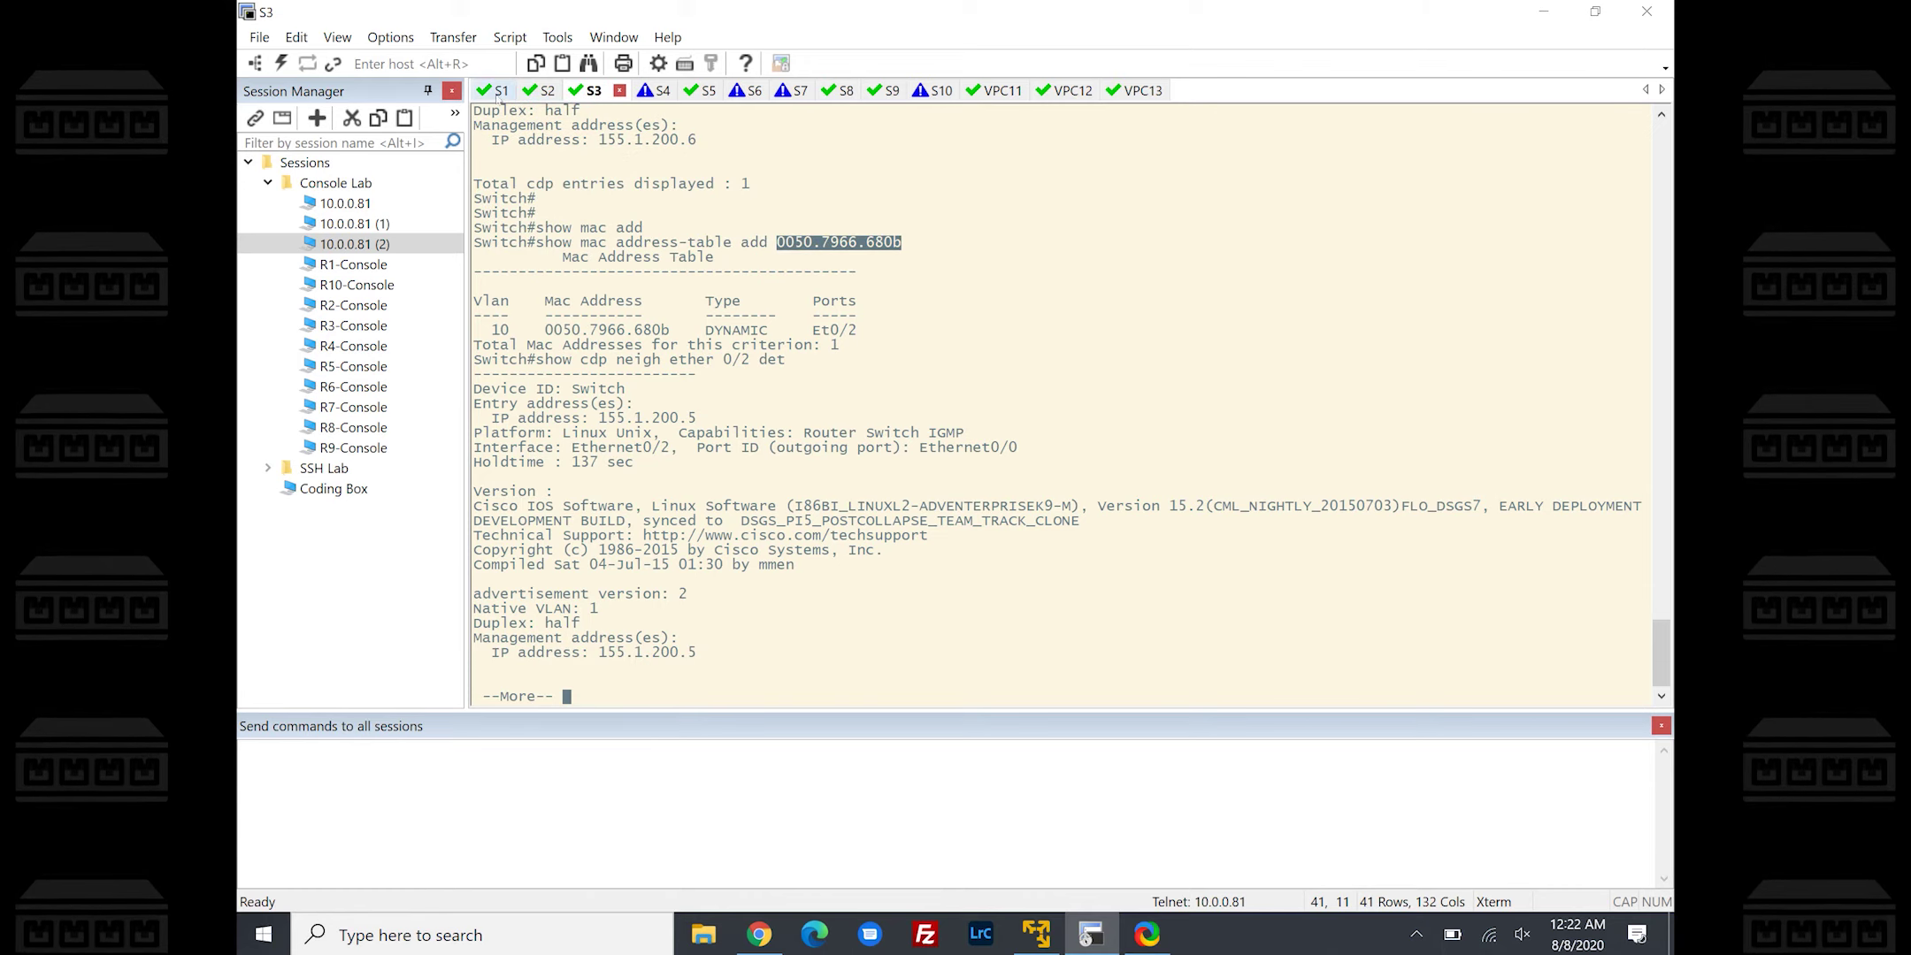
Copy MAC 0050.7966.680d from S1, then on S3 trace it to Et0/3 and neighbor 155.1.200.6
{"action": "left_click", "coordinate": [495, 92]}
{"action": "left_click_drag", "start_coordinate": [689, 242], "coordinate": [812, 242]}
{"action": "left_click", "coordinate": [606, 92]}
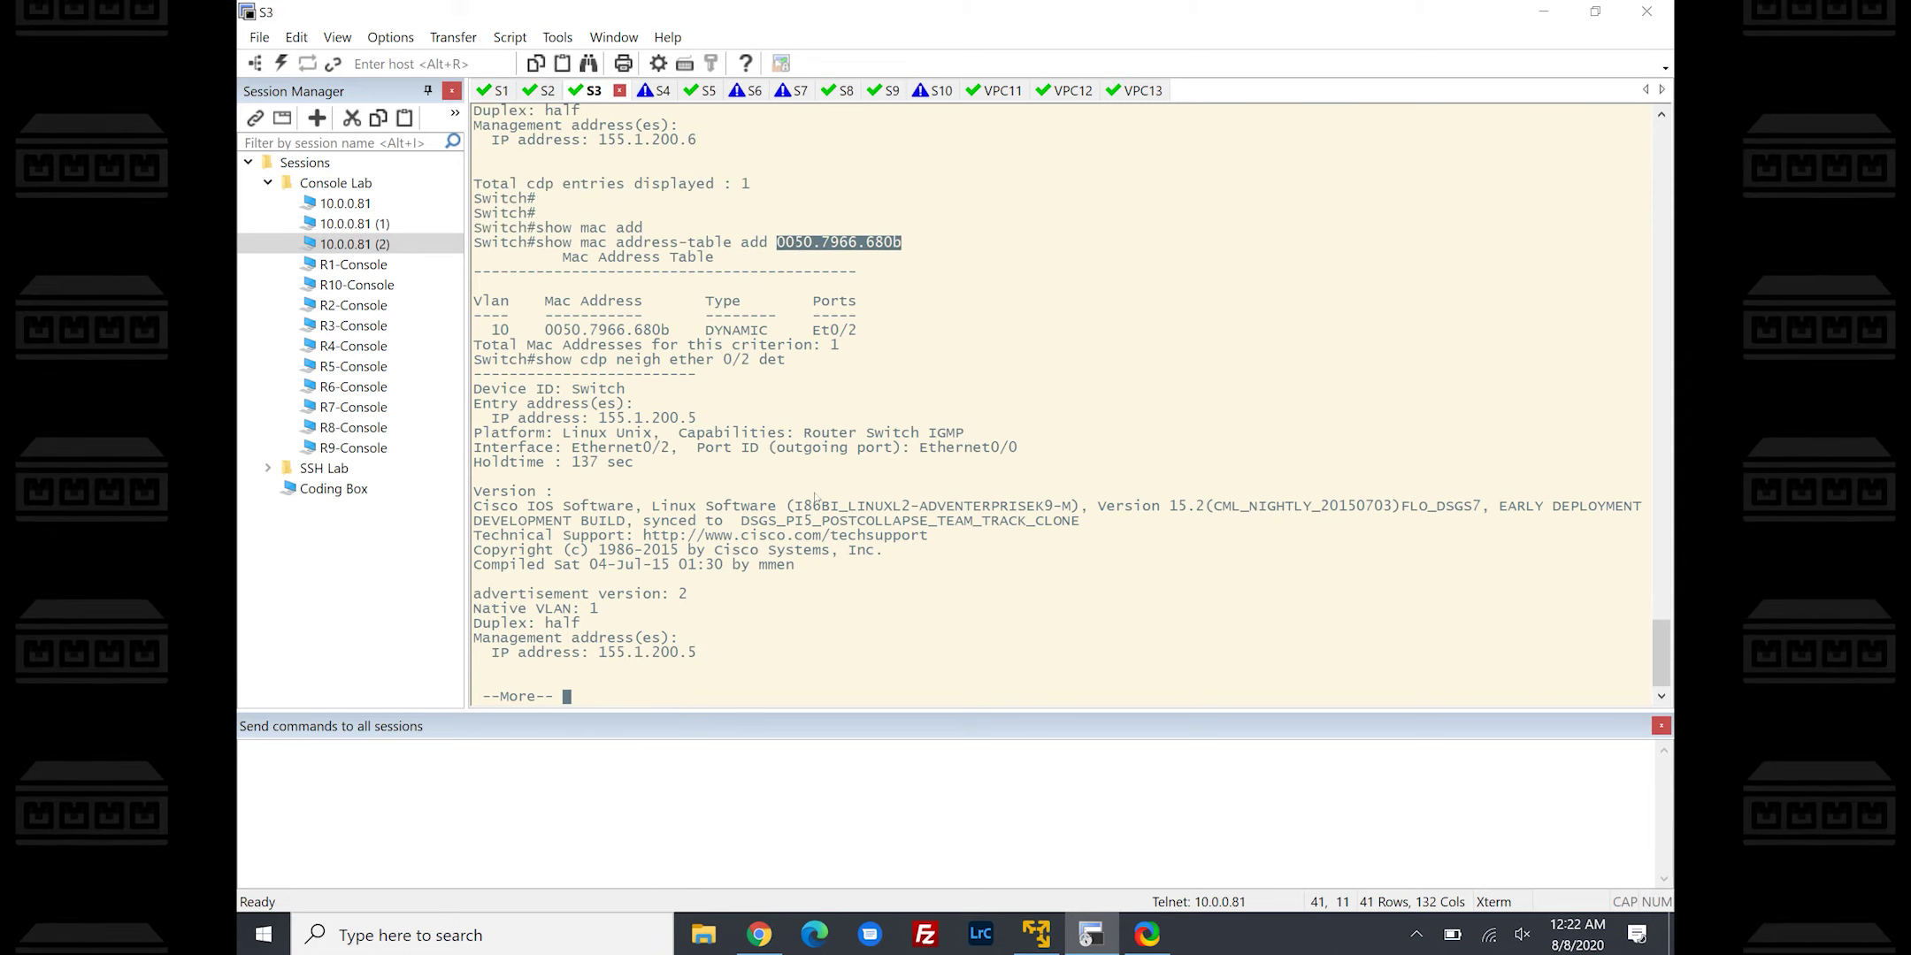
{"action": "type", "text": "qshow mac a"}
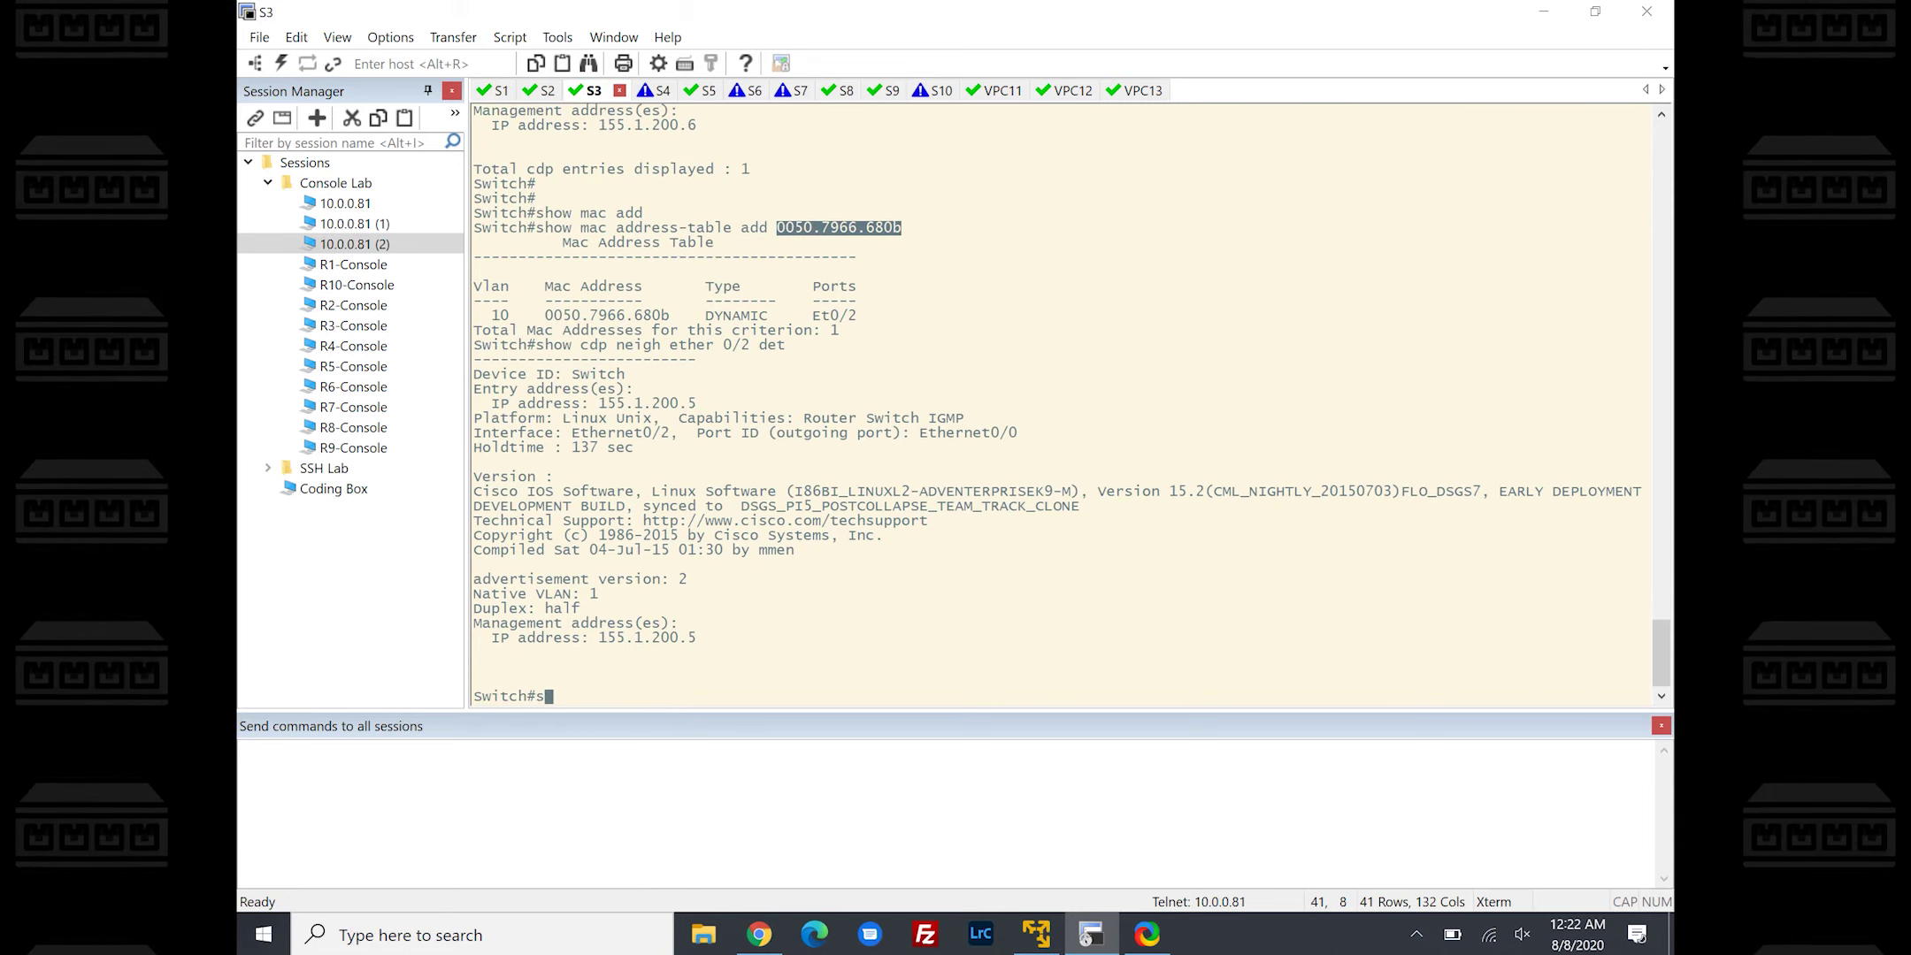
{"action": "type", "text": "dd add"}
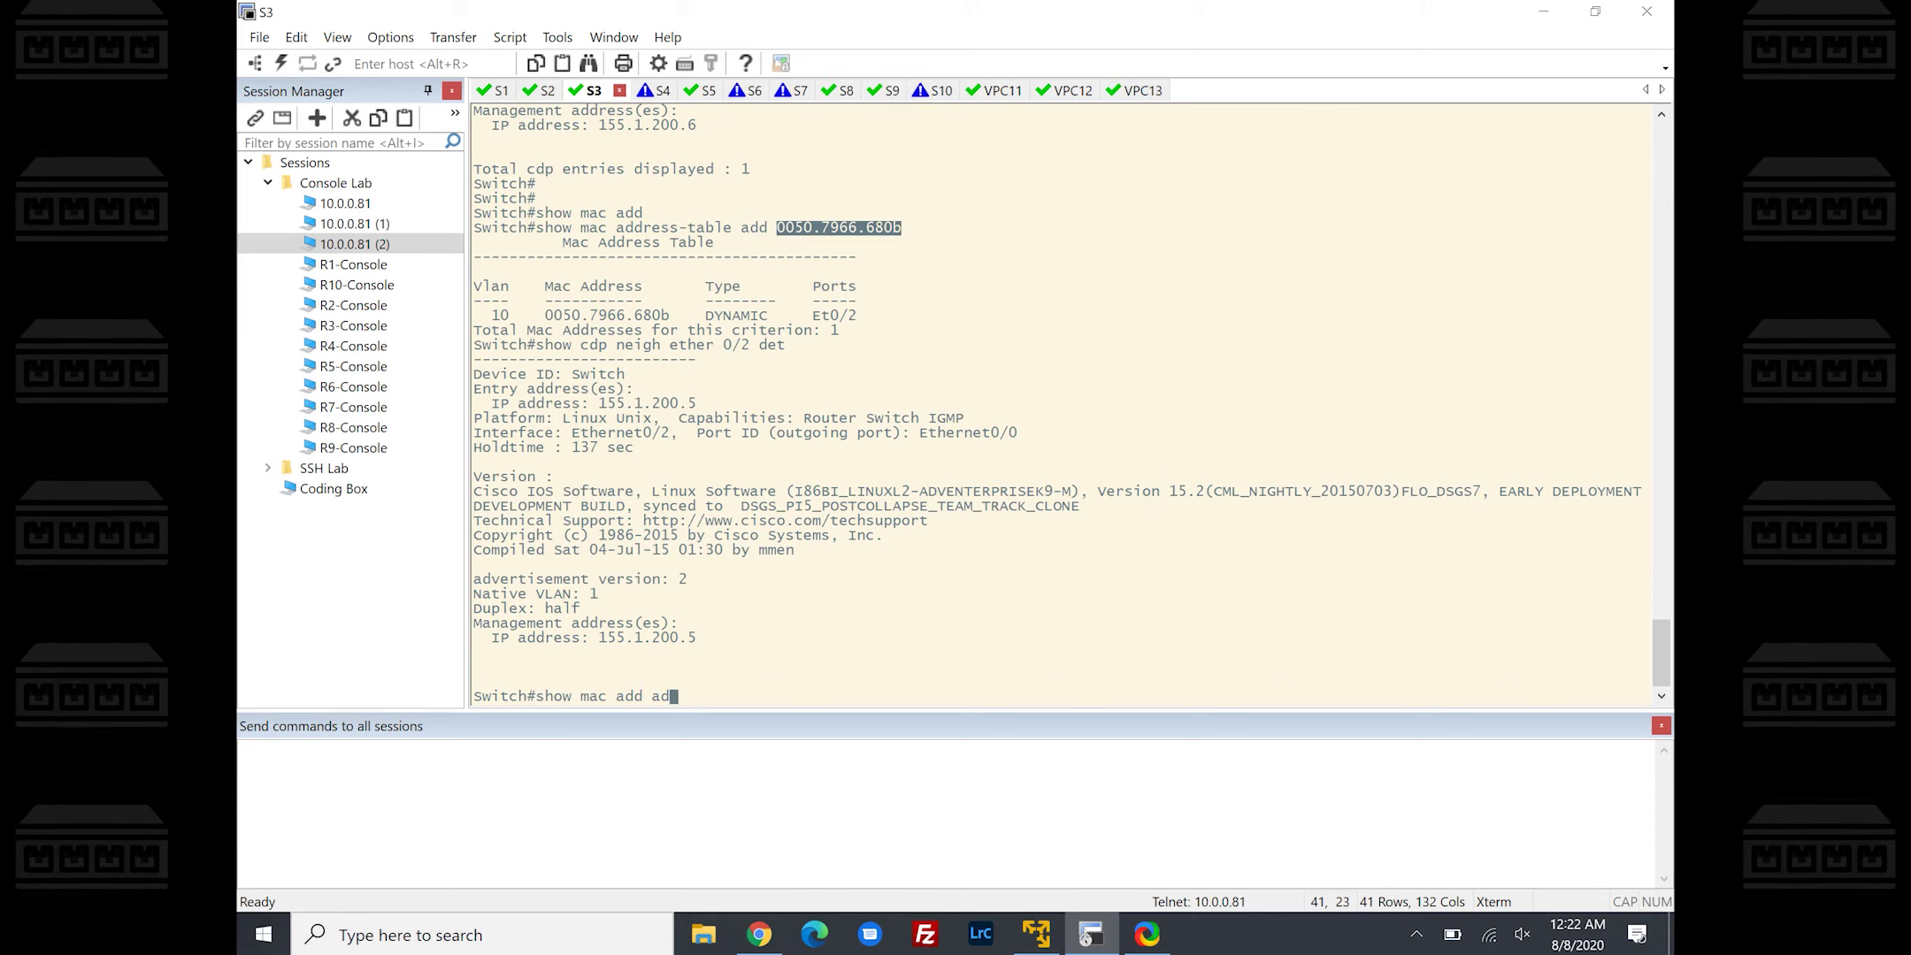
{"action": "right_click", "coordinate": [935, 444]}
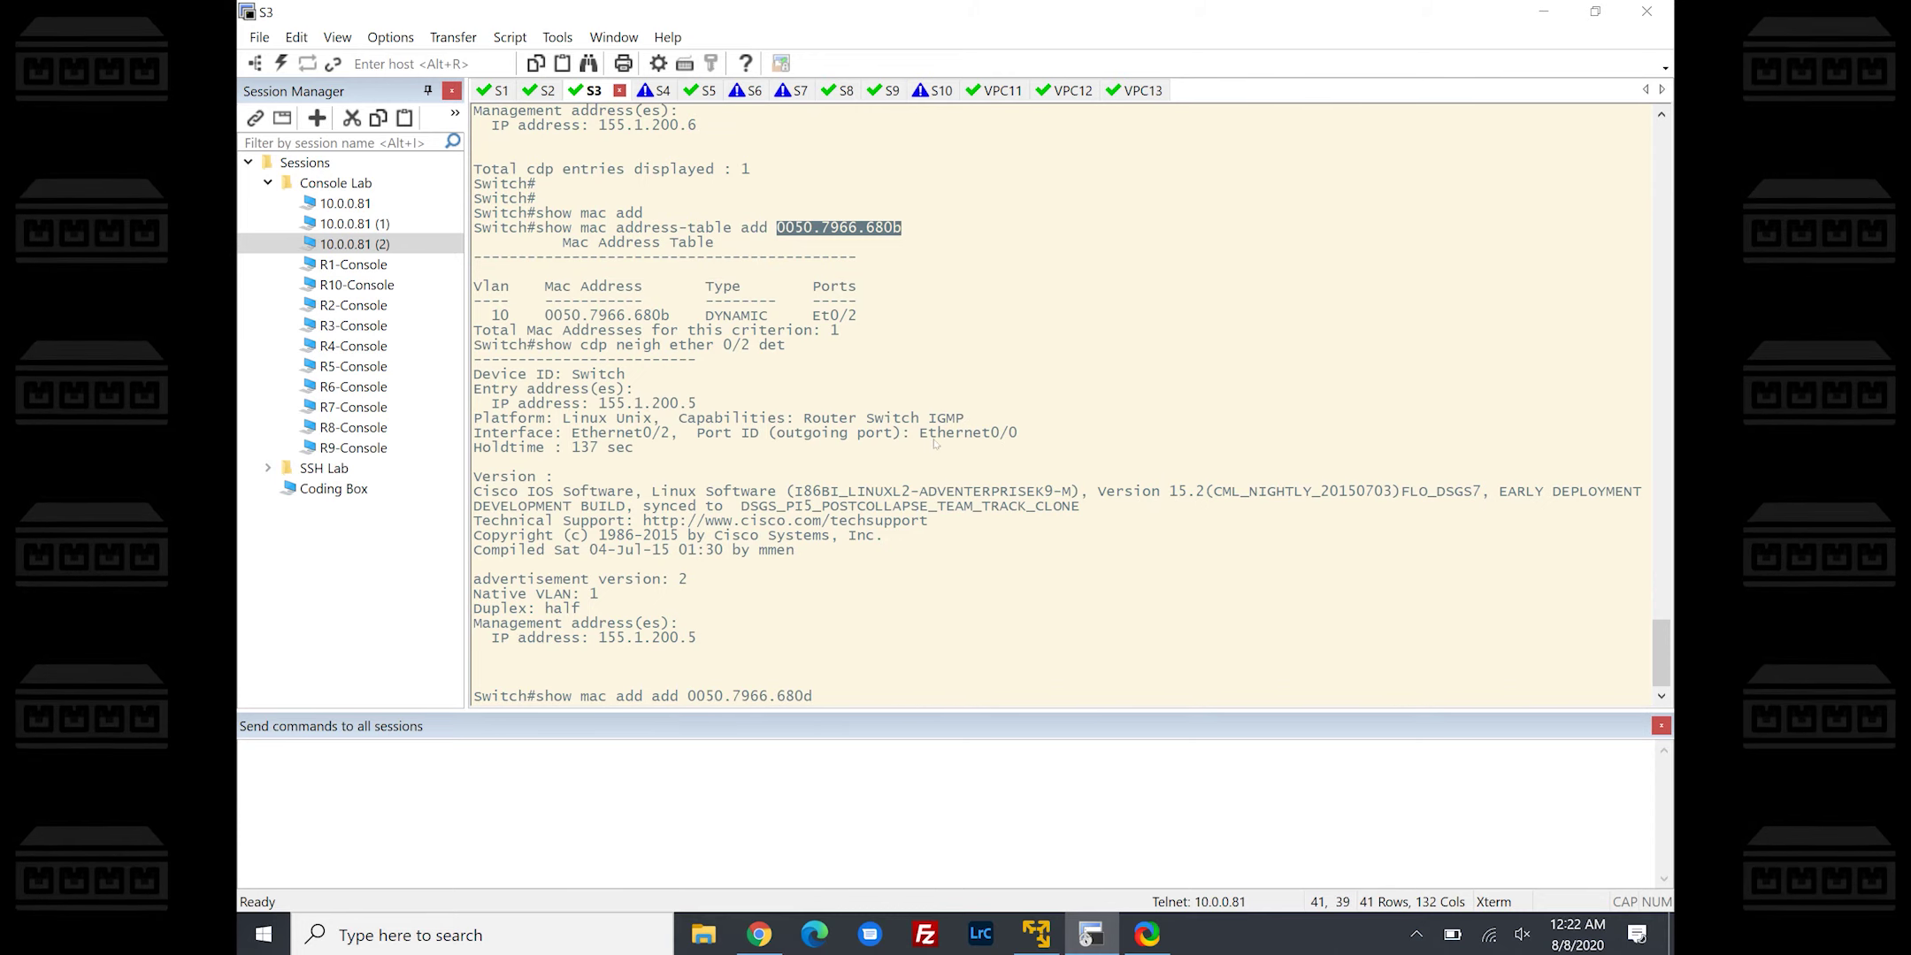
{"action": "key", "text": "Return"}
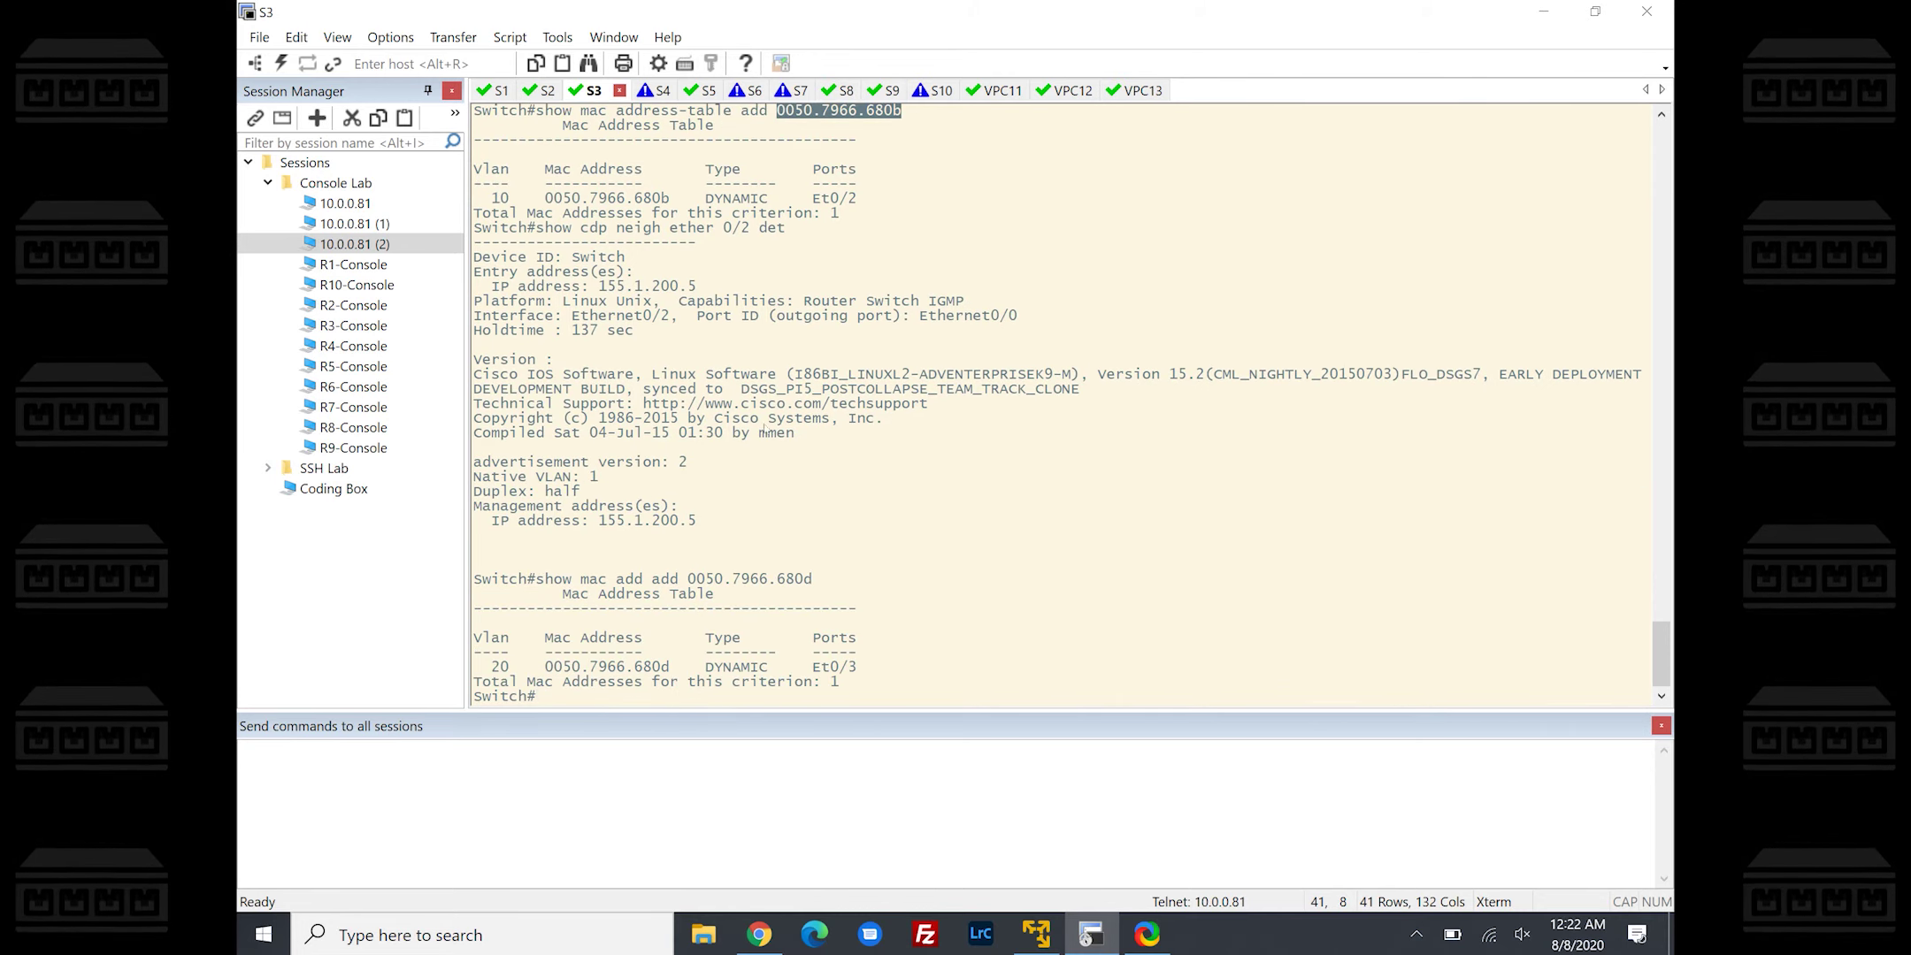
{"action": "type", "text": "s"}
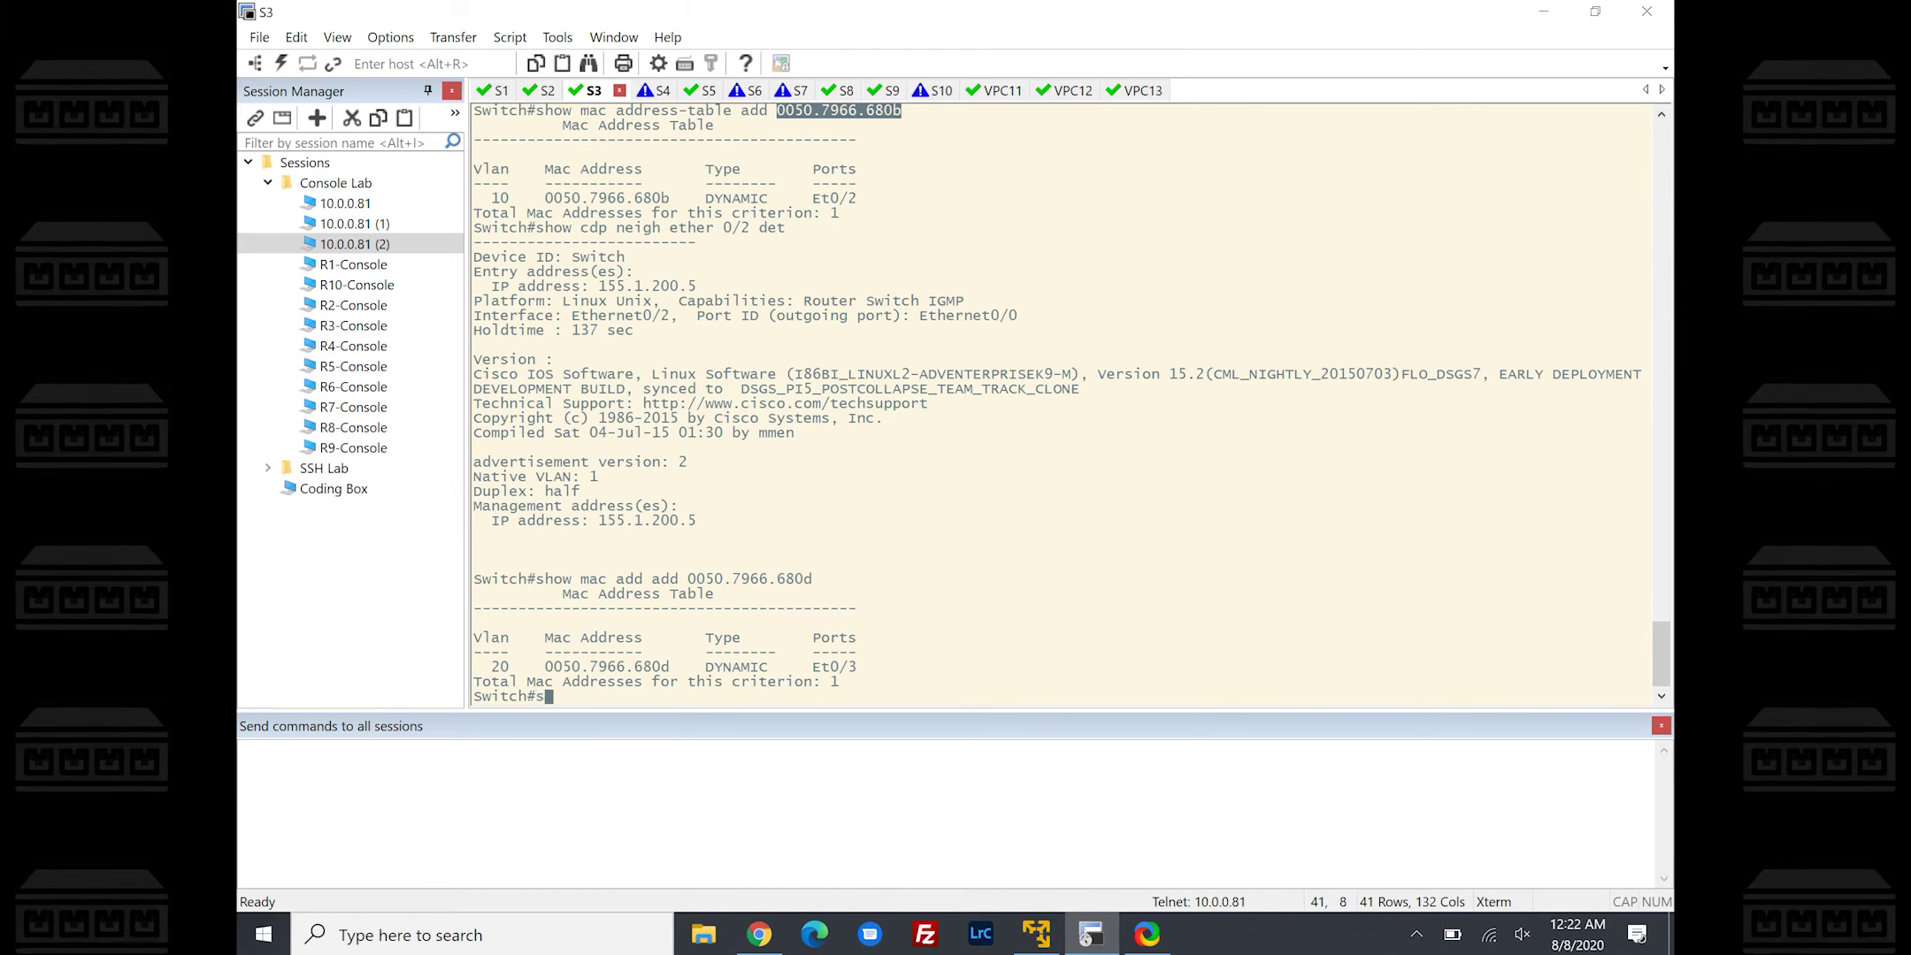
{"action": "type", "text": "how cdp neigh eth 0/3"}
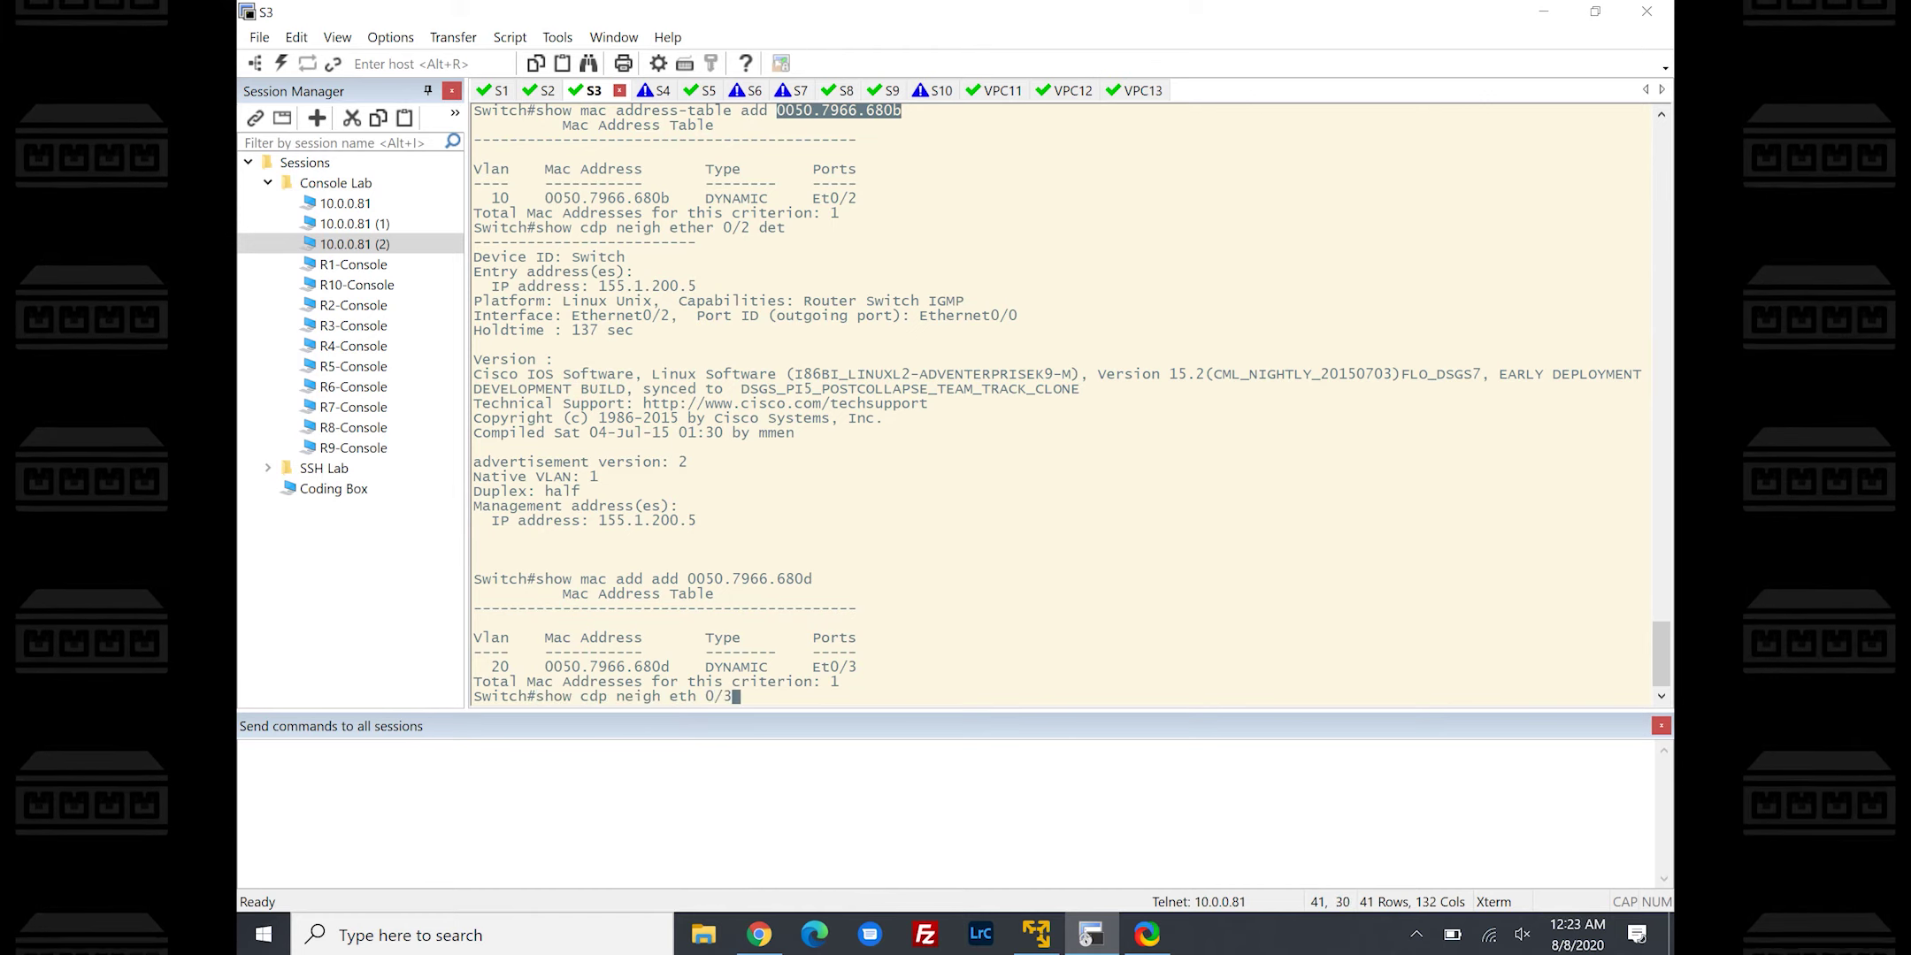
{"action": "type", "text": " det"}
{"action": "key", "text": "Return"}
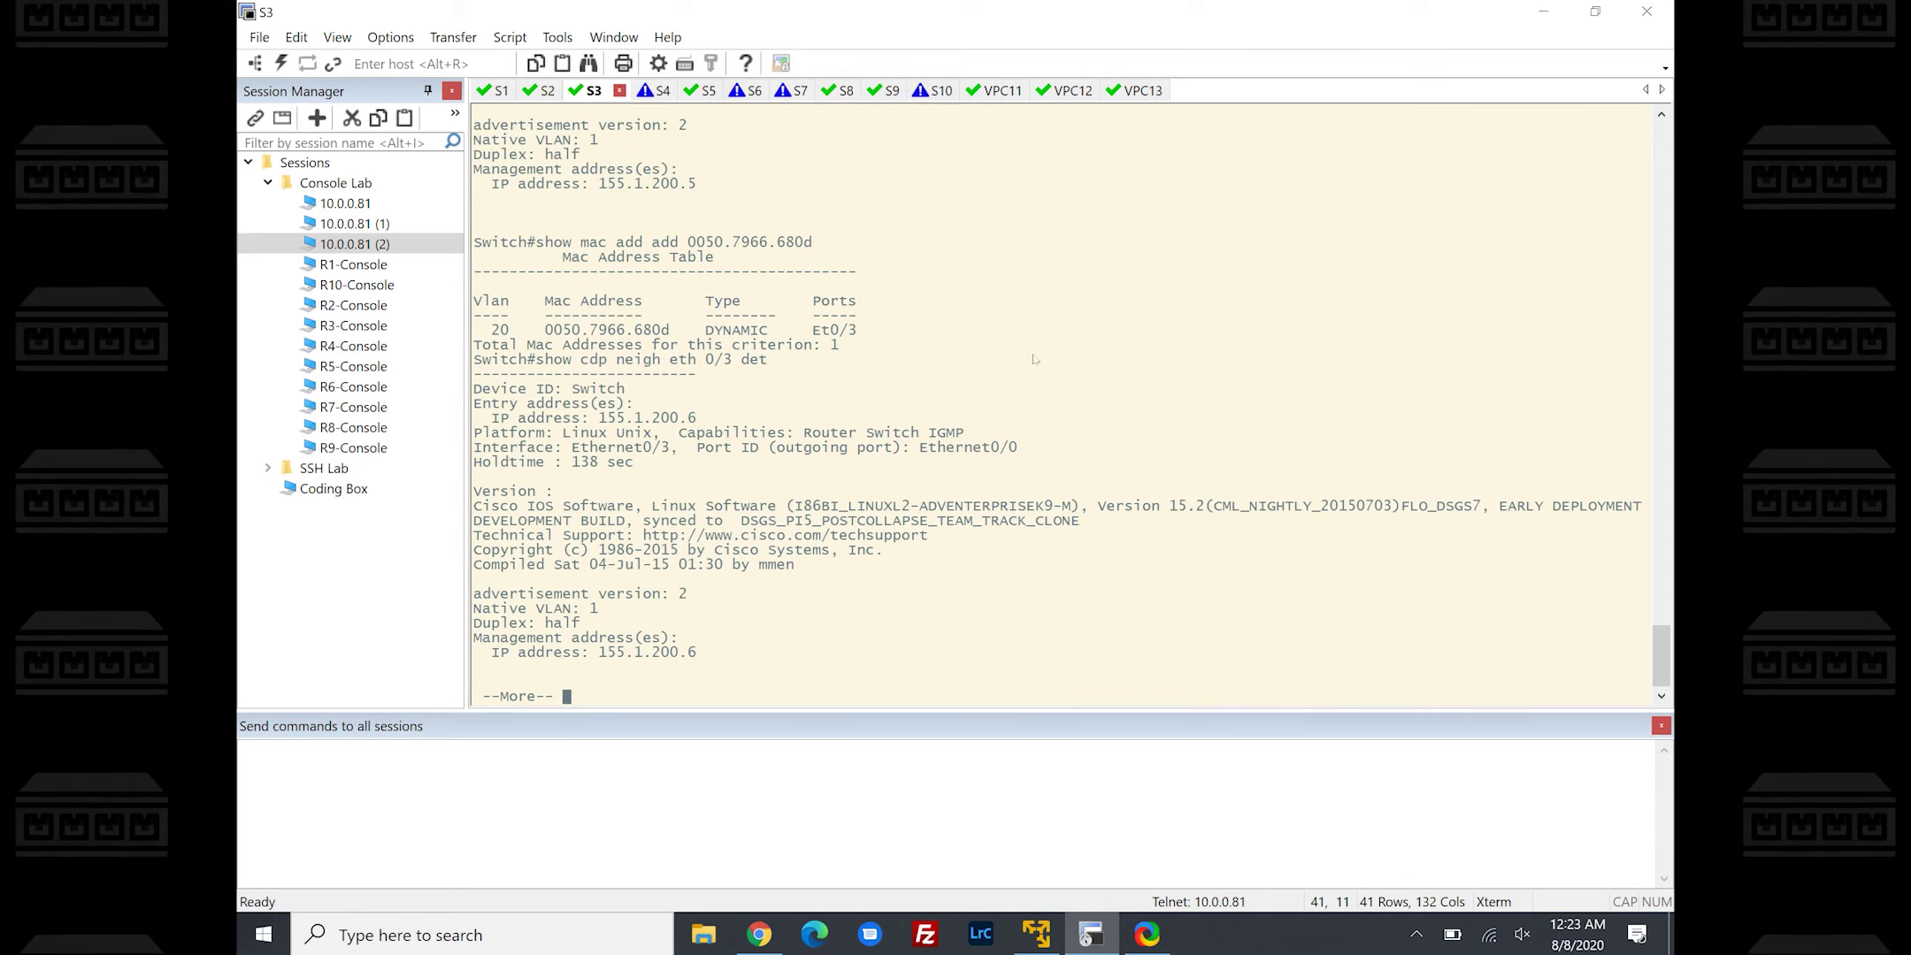
On S6, enter privileged mode and look up MAC 0050.7966.680d copied from S3
{"action": "left_click", "coordinate": [751, 91]}
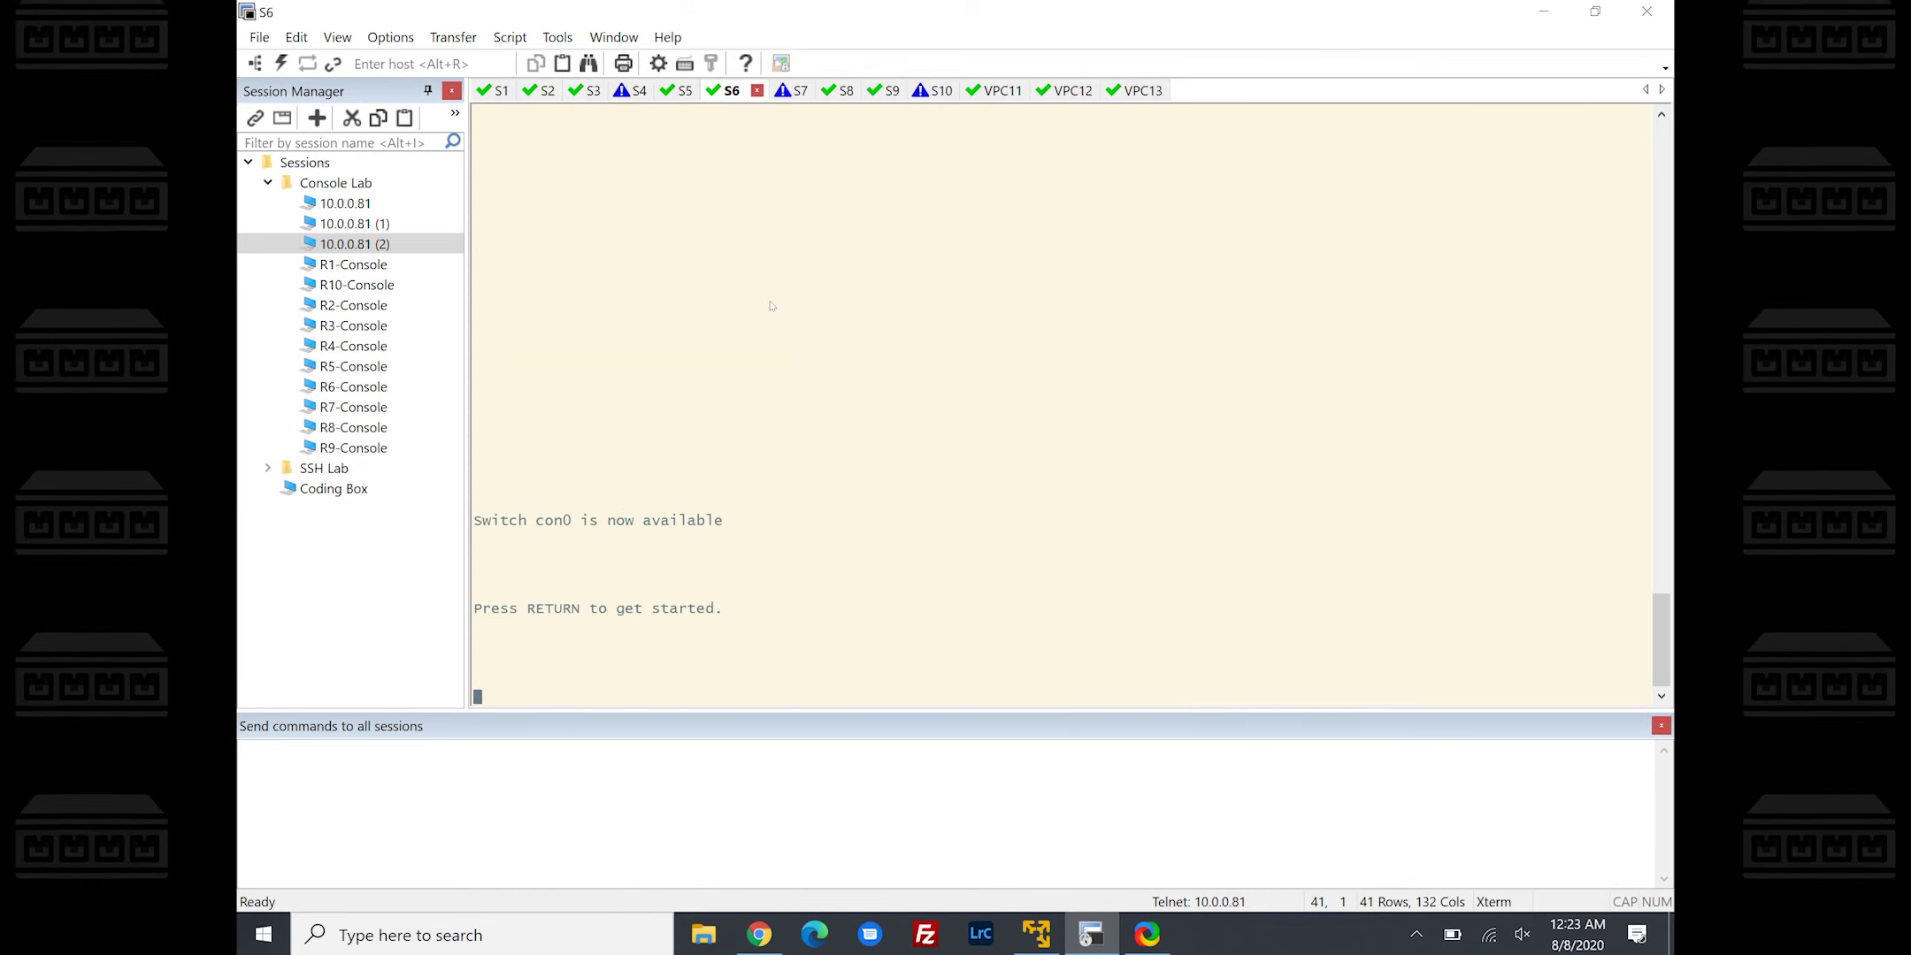
{"action": "key", "text": "Return"}
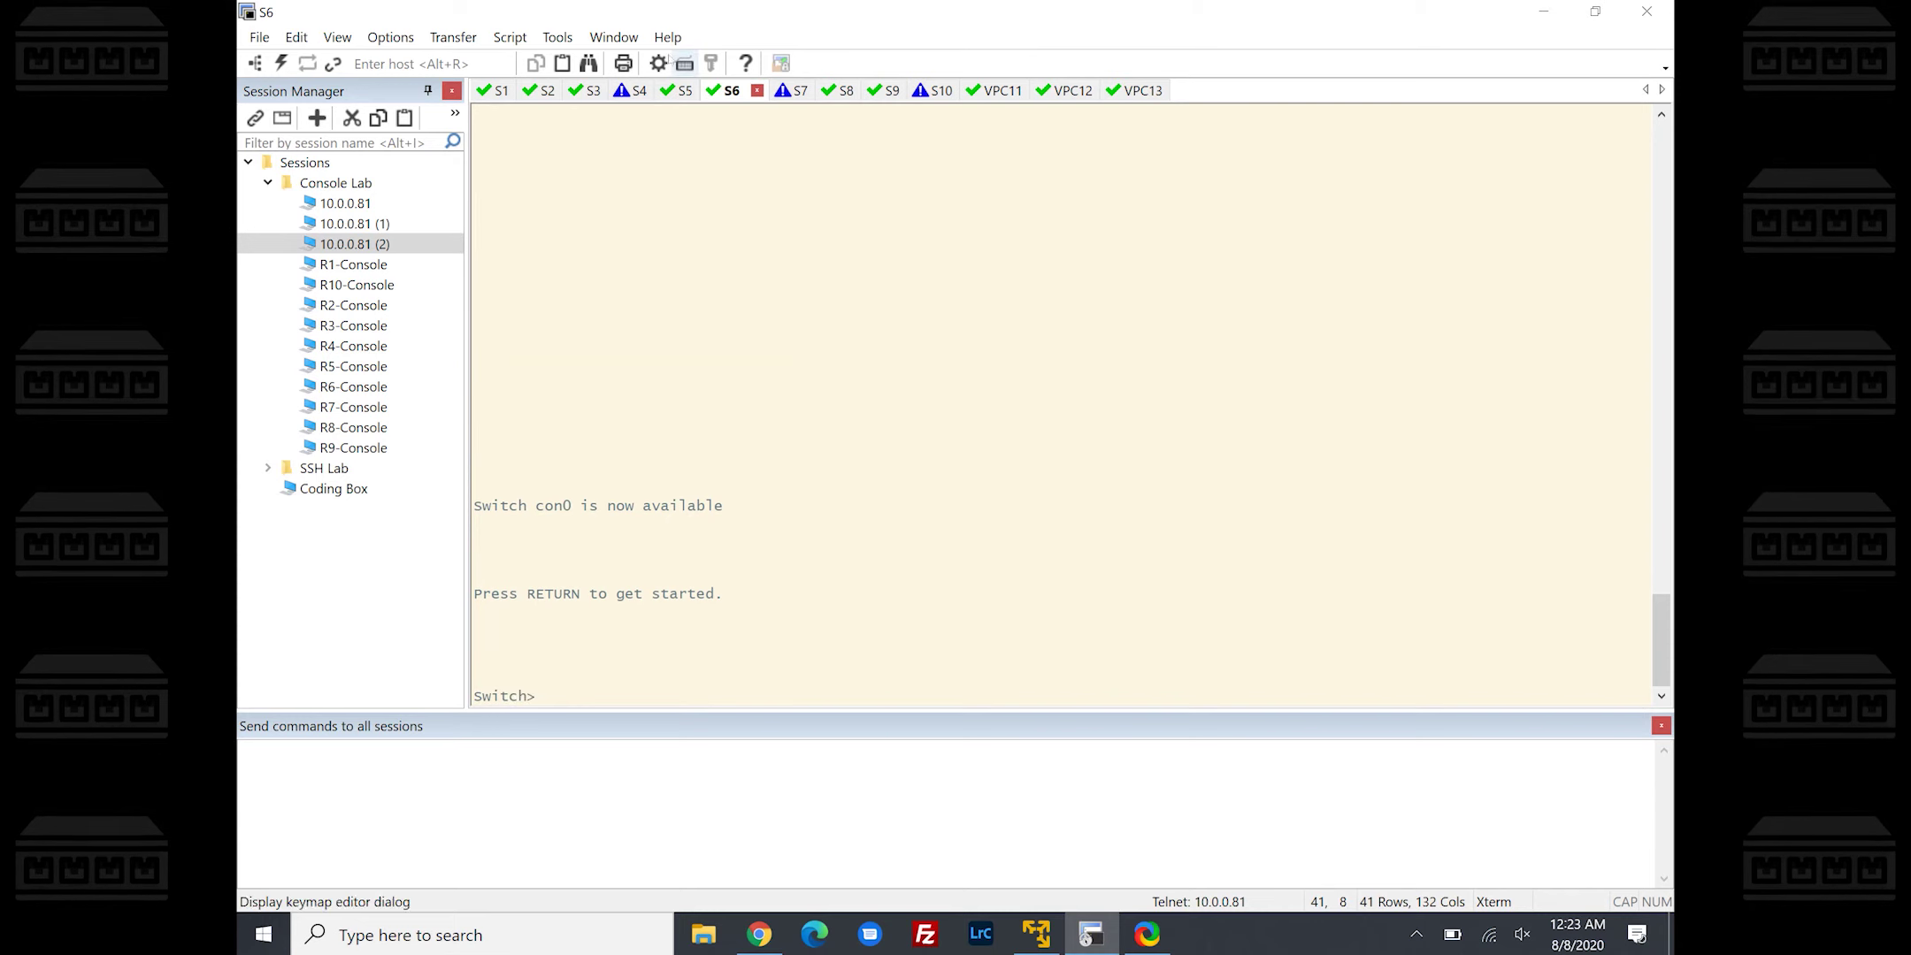
{"action": "key", "text": "alt+3"}
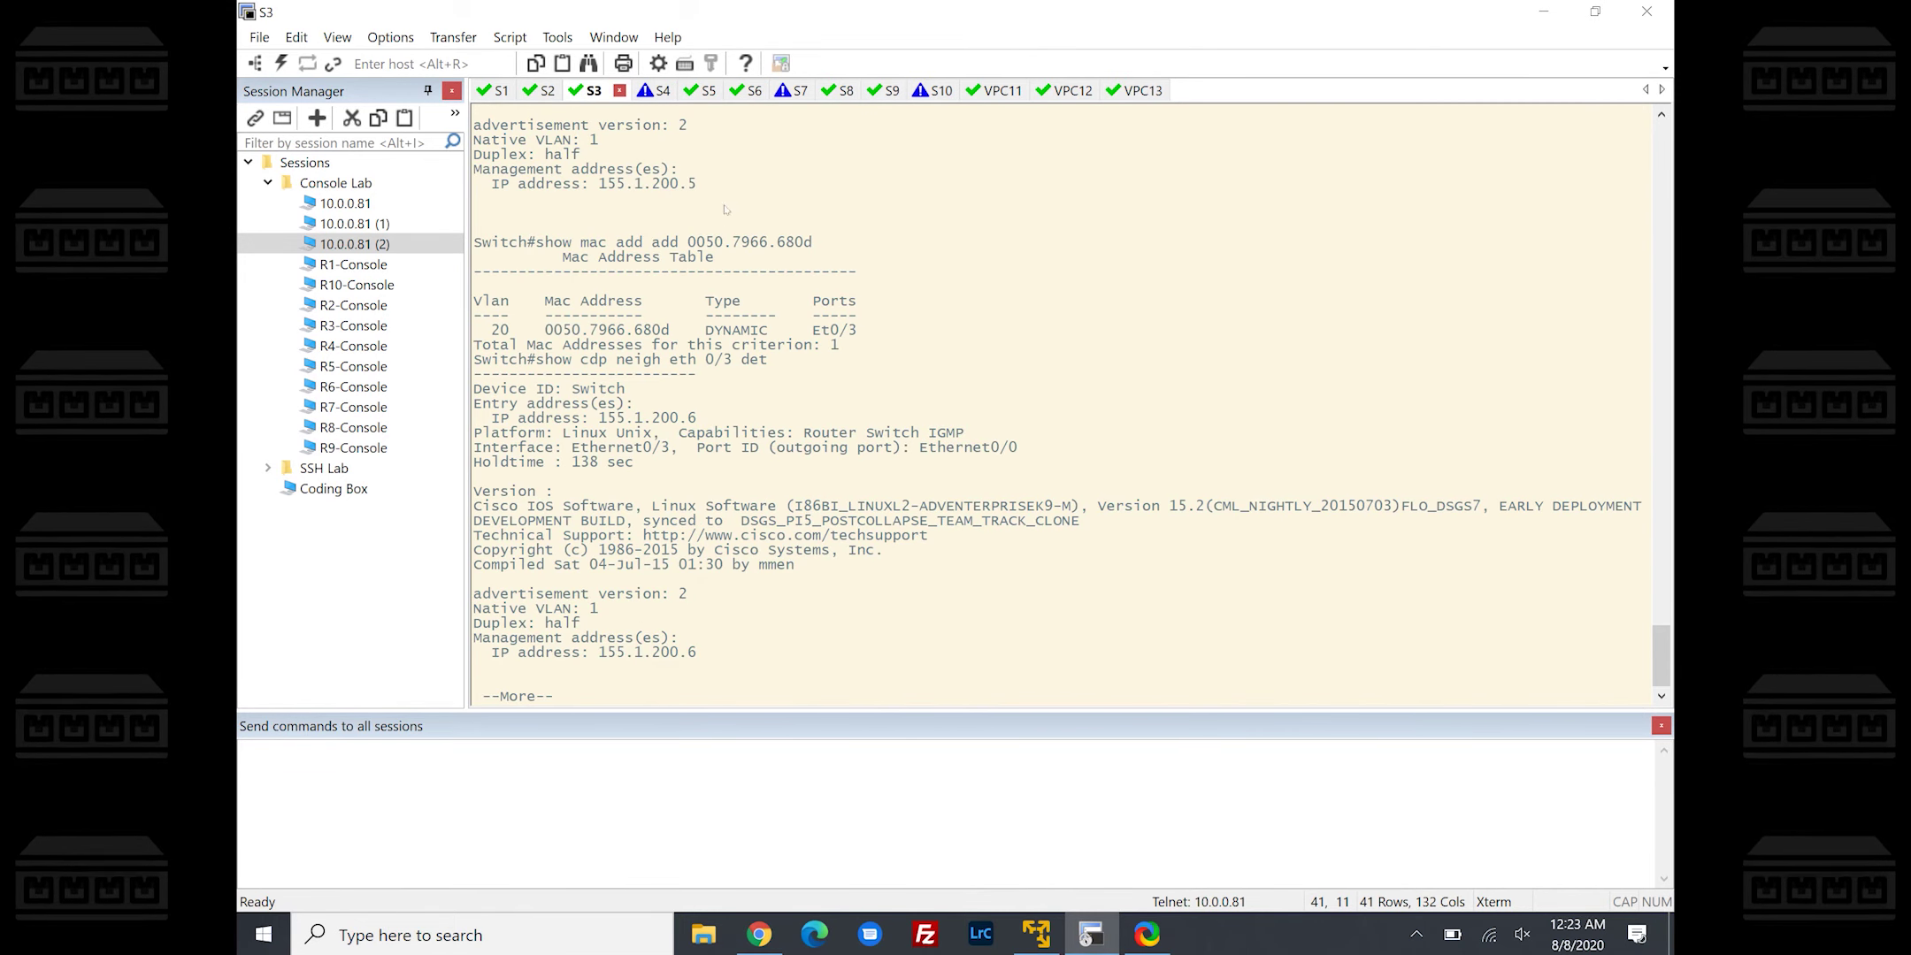
{"action": "left_click_drag", "start_coordinate": [688, 243], "coordinate": [812, 243]}
{"action": "key", "text": "ctrl+c"}
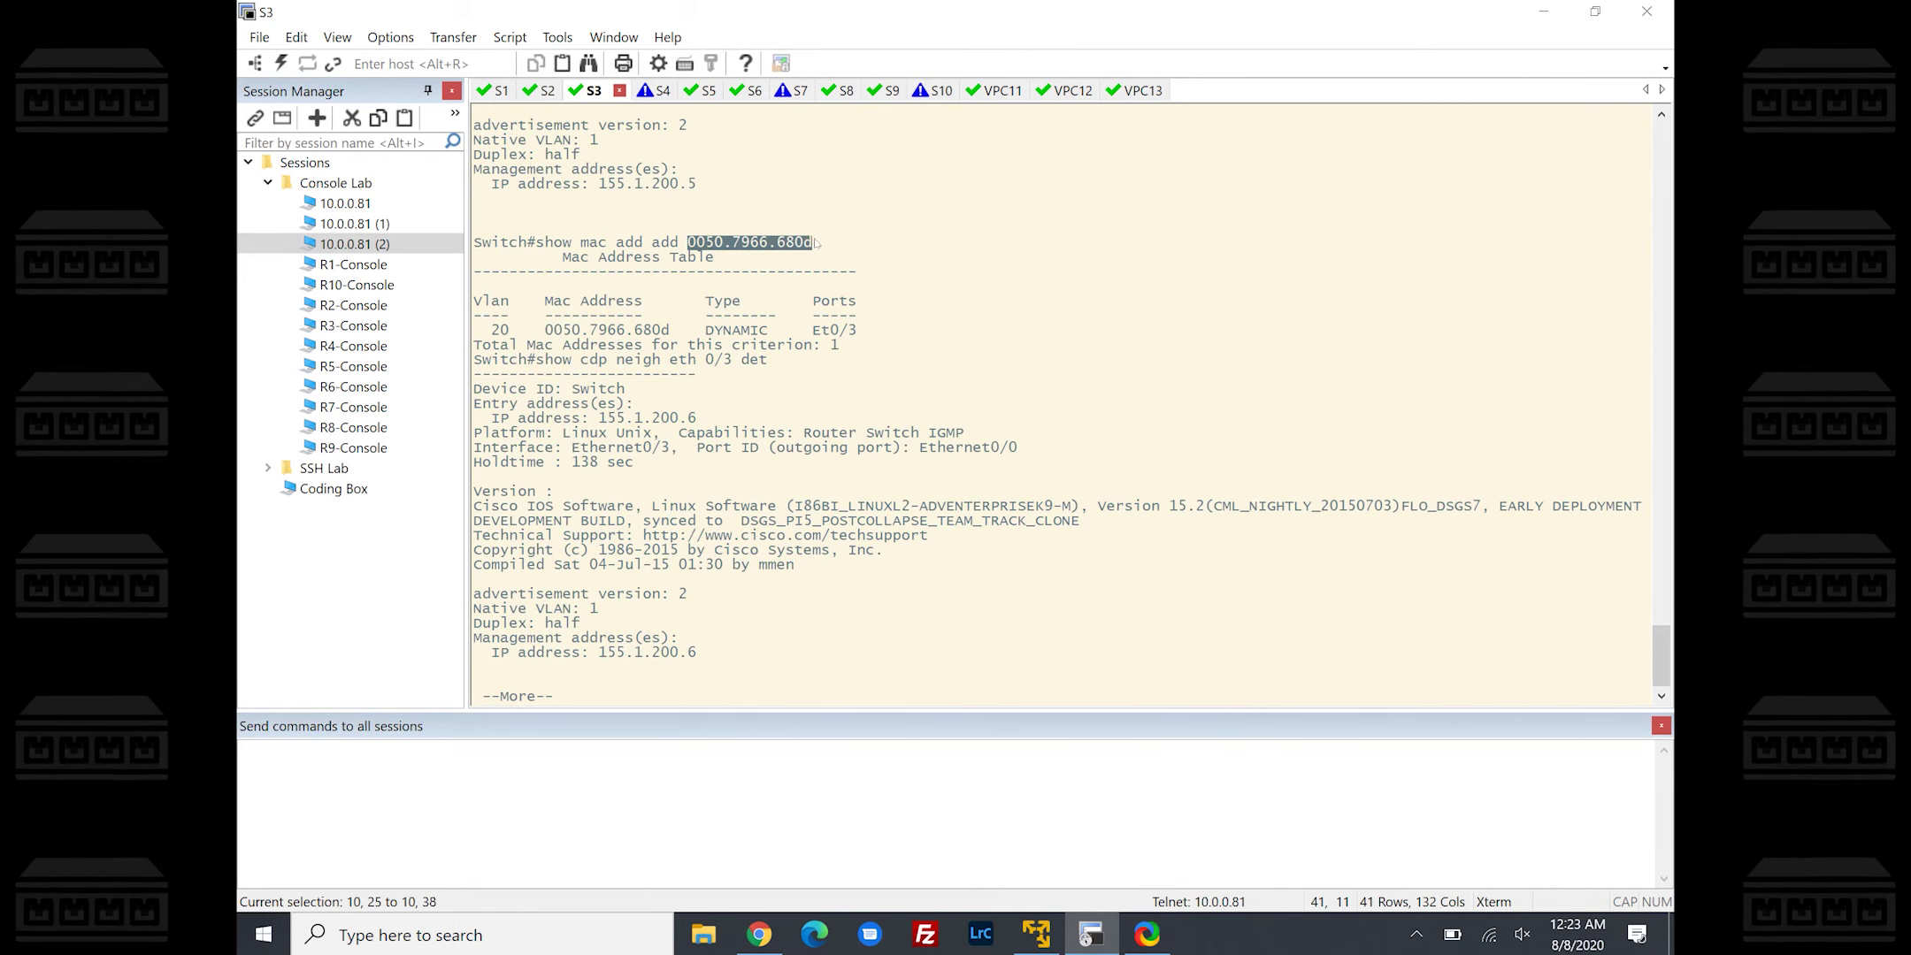
{"action": "left_click", "coordinate": [749, 95]}
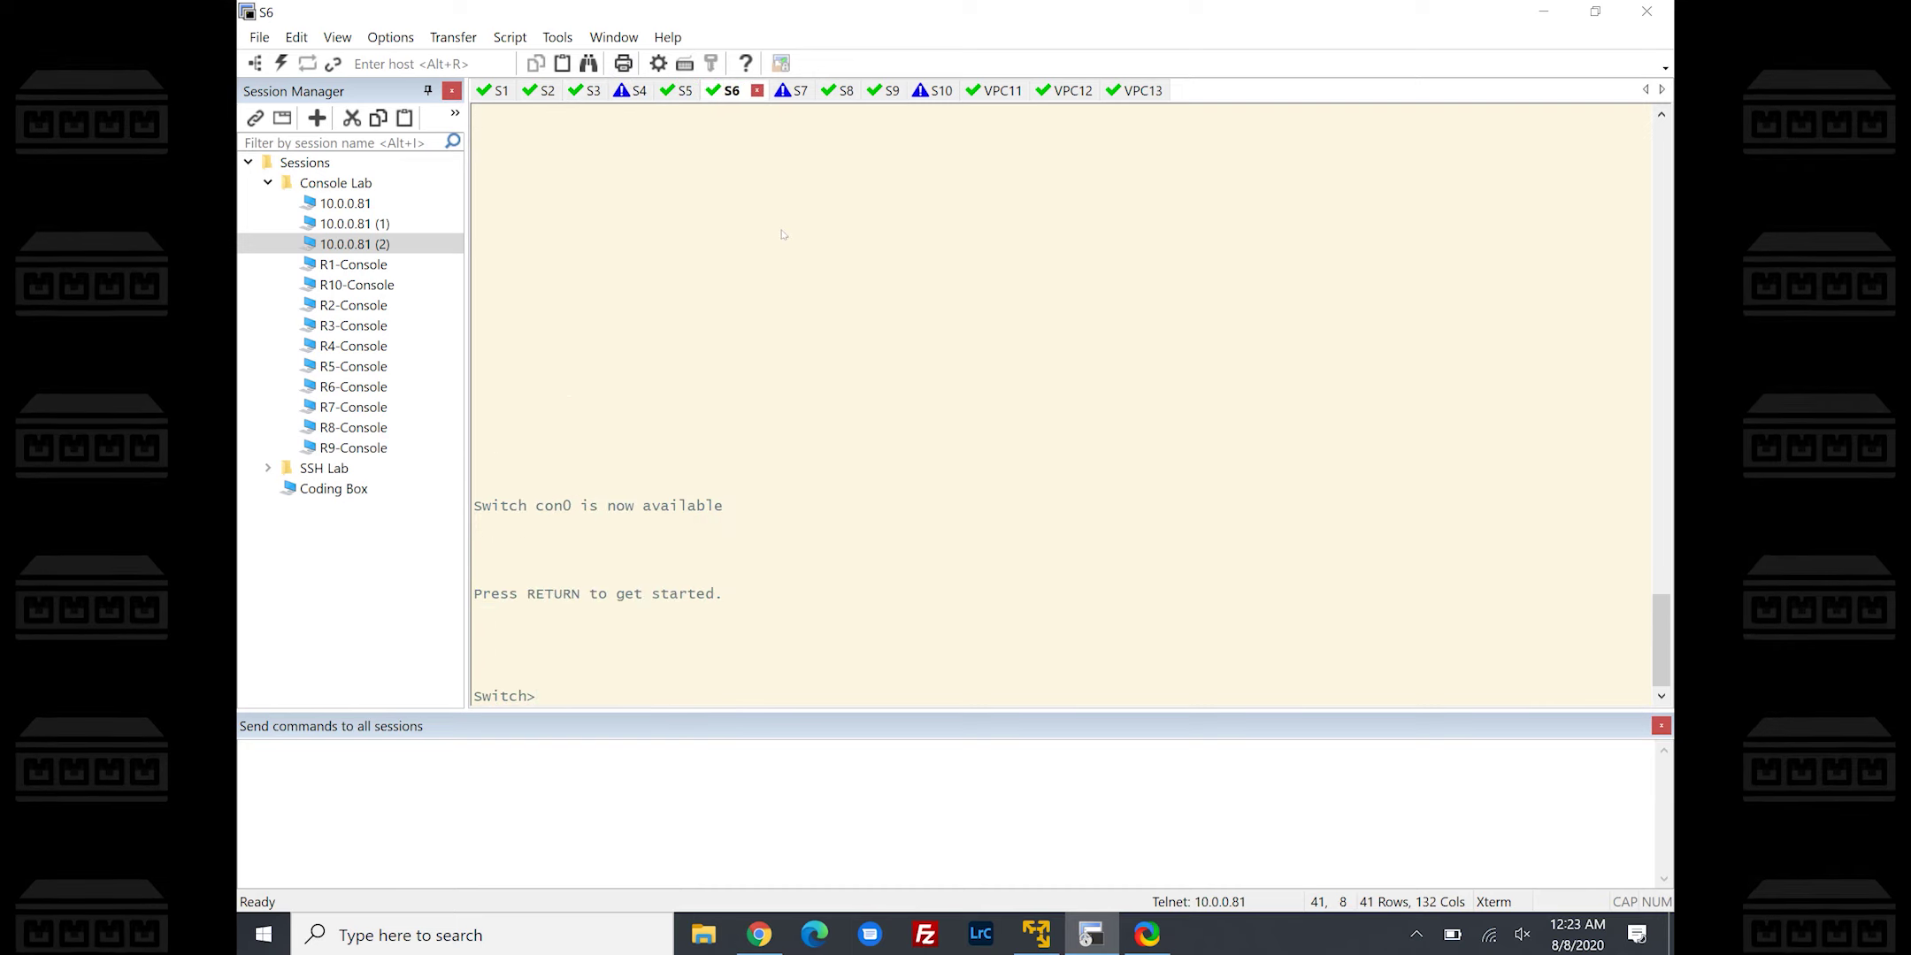
{"action": "type", "text": "en"}
{"action": "key", "text": "Return"}
{"action": "type", "text": "show"}
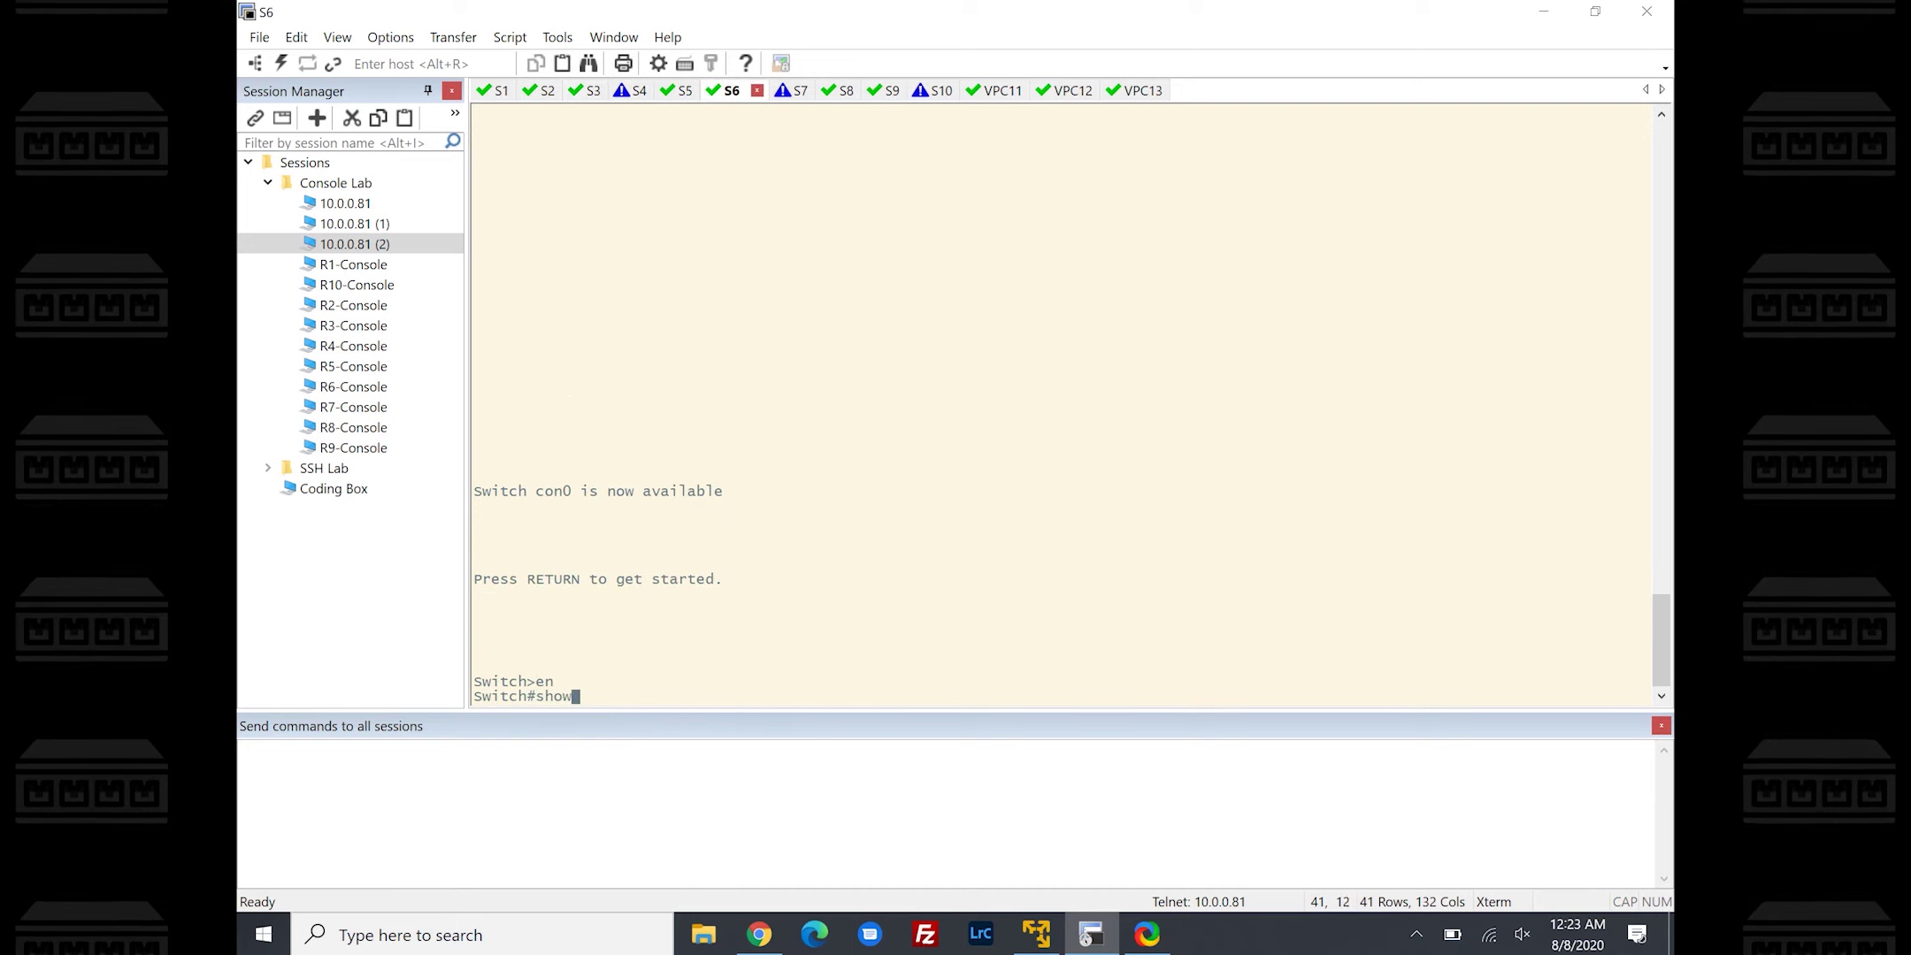
{"action": "type", "text": " mac add add"}
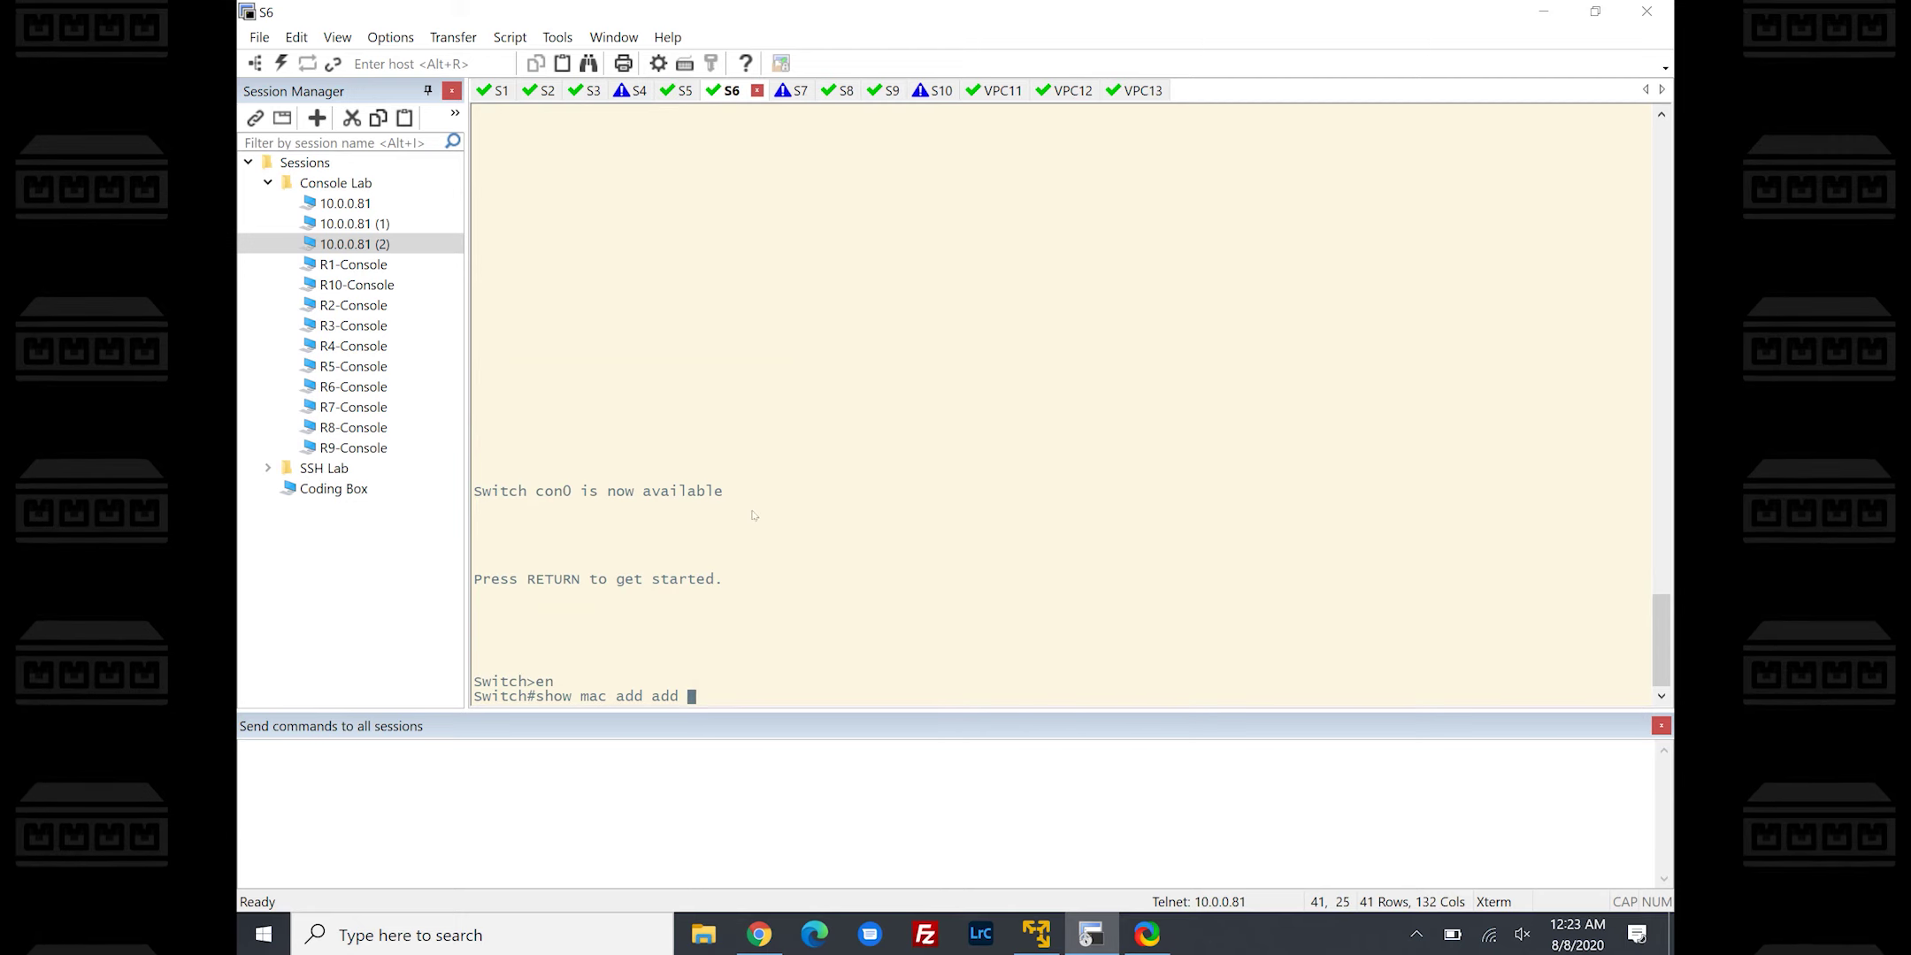
{"action": "right_click", "coordinate": [793, 201]}
{"action": "key", "text": "Return"}
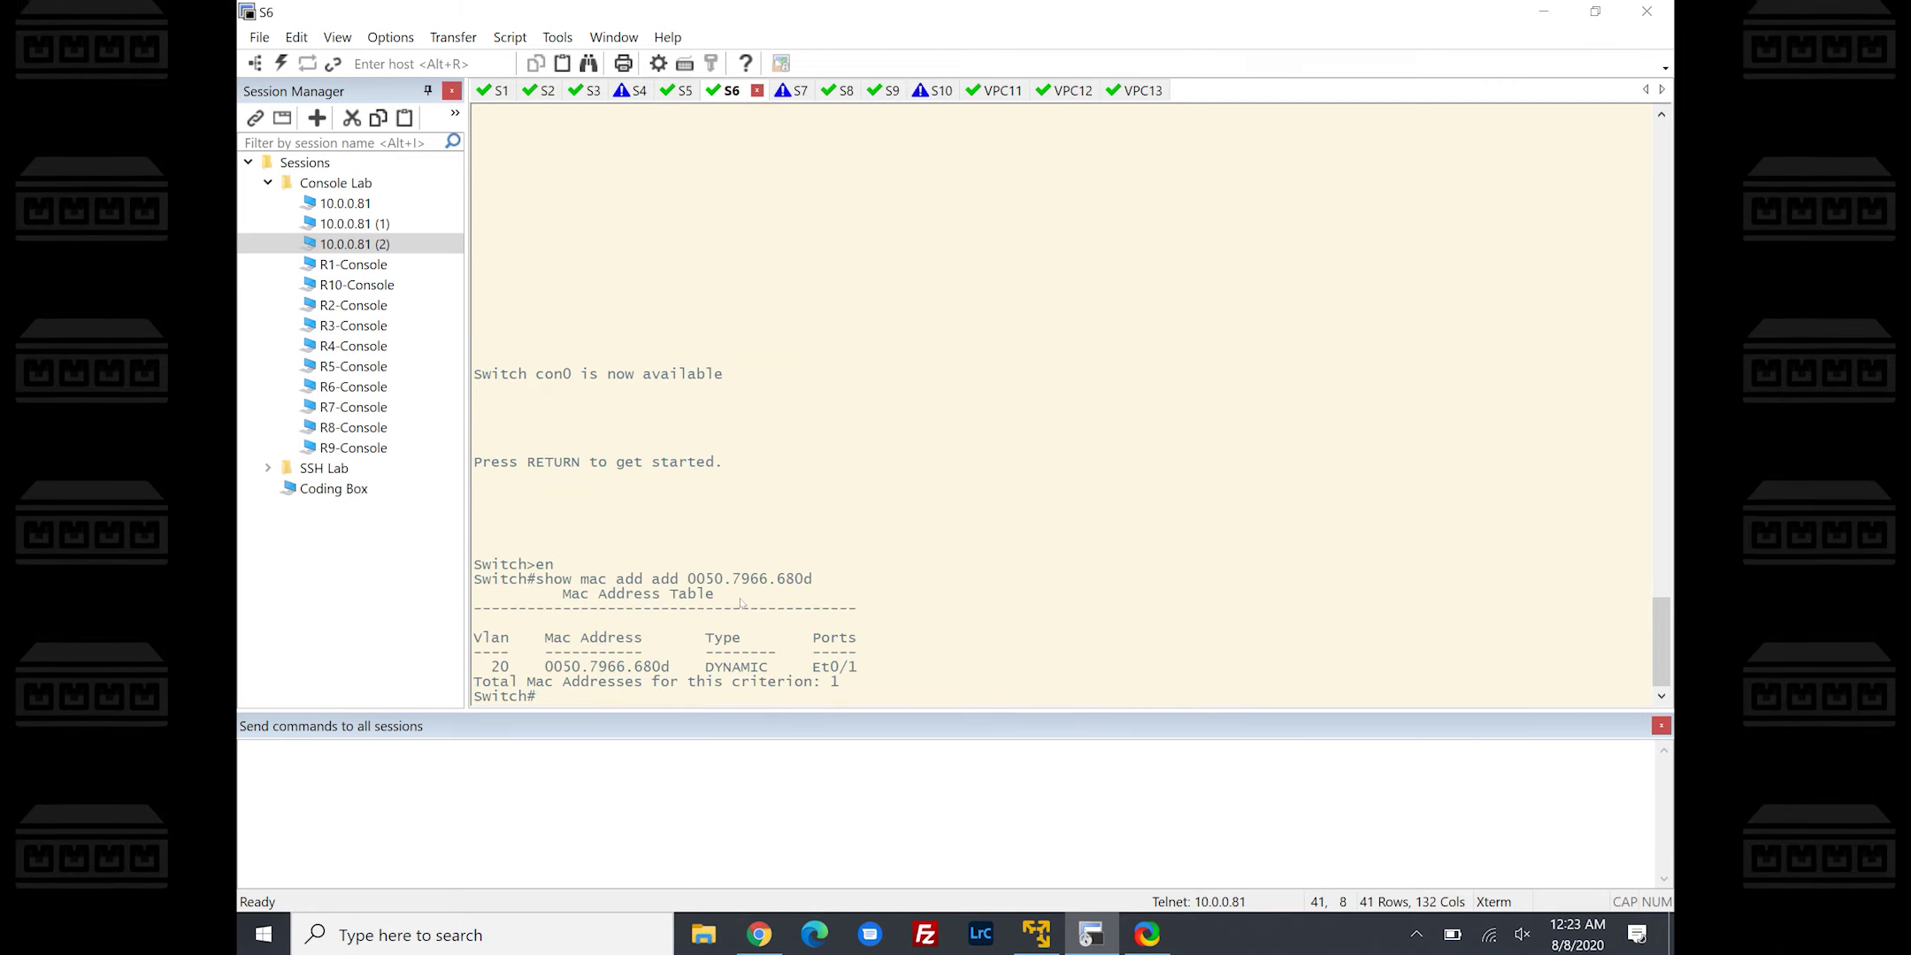
Check Eth 0/1's CDP neighbors and S6's interface status against the EVE-NG topology
{"action": "type", "text": "show "}
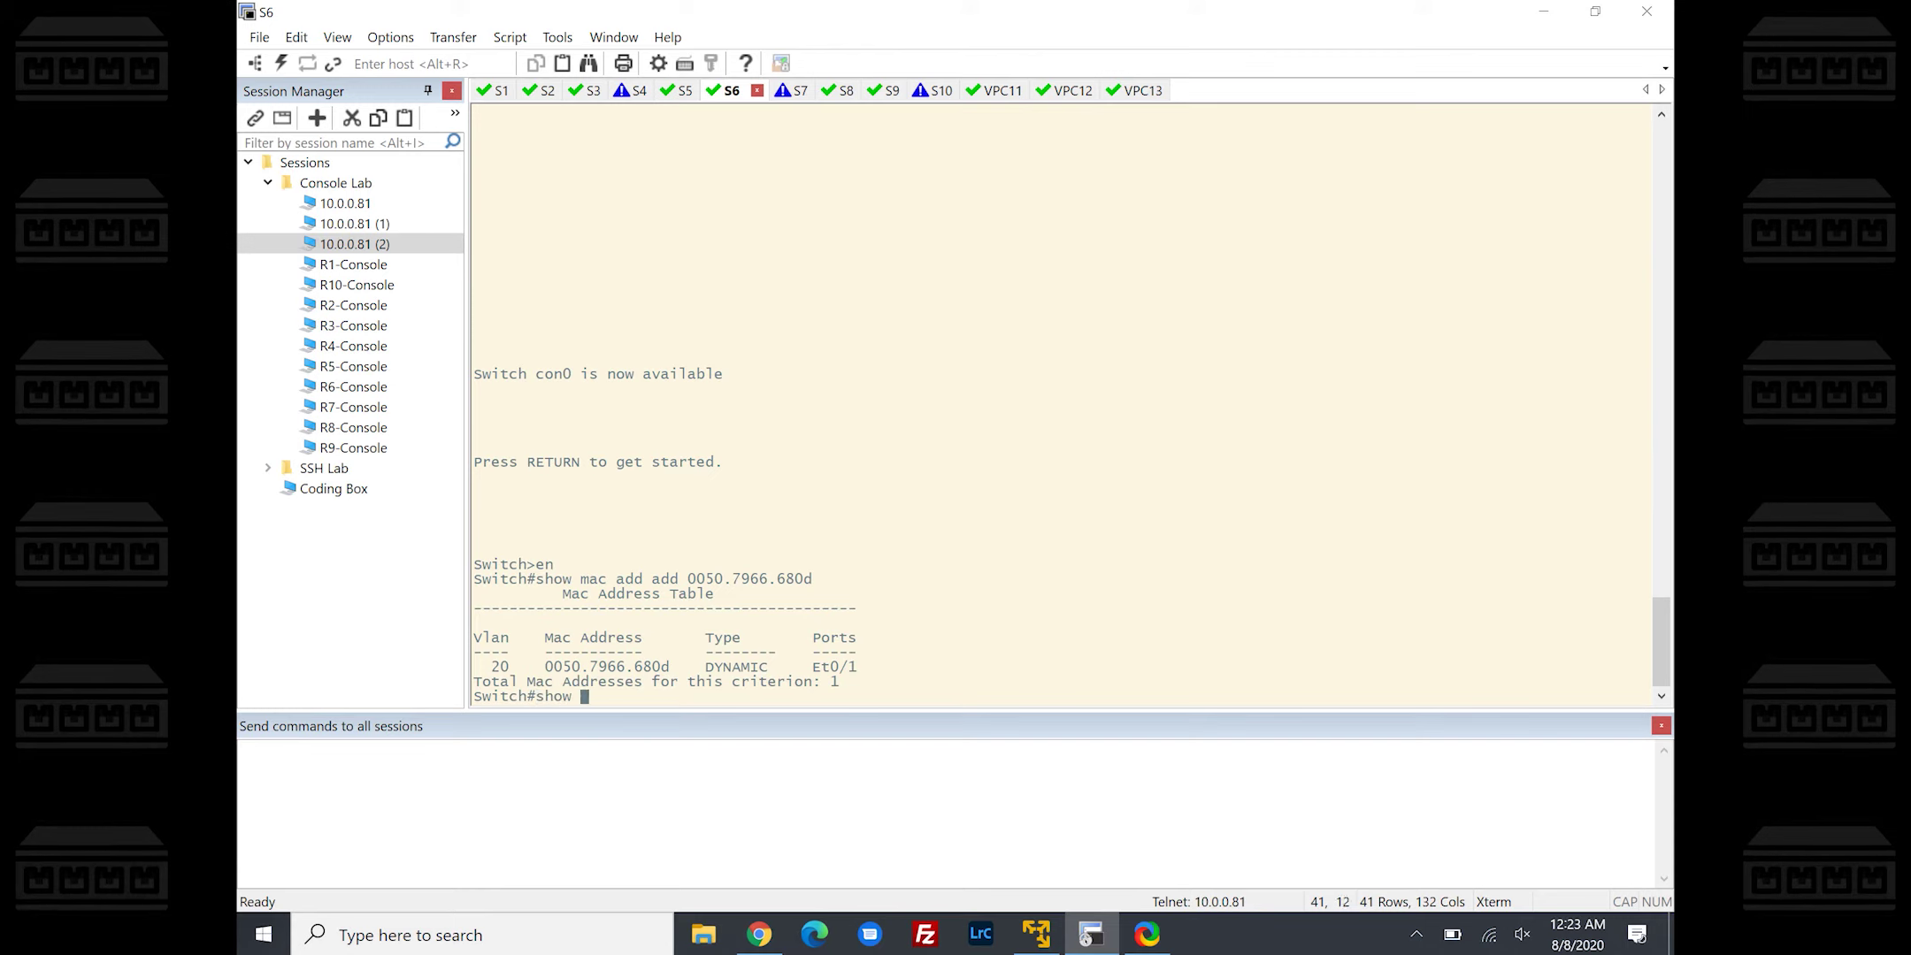
{"action": "type", "text": "cdp neigh eth "}
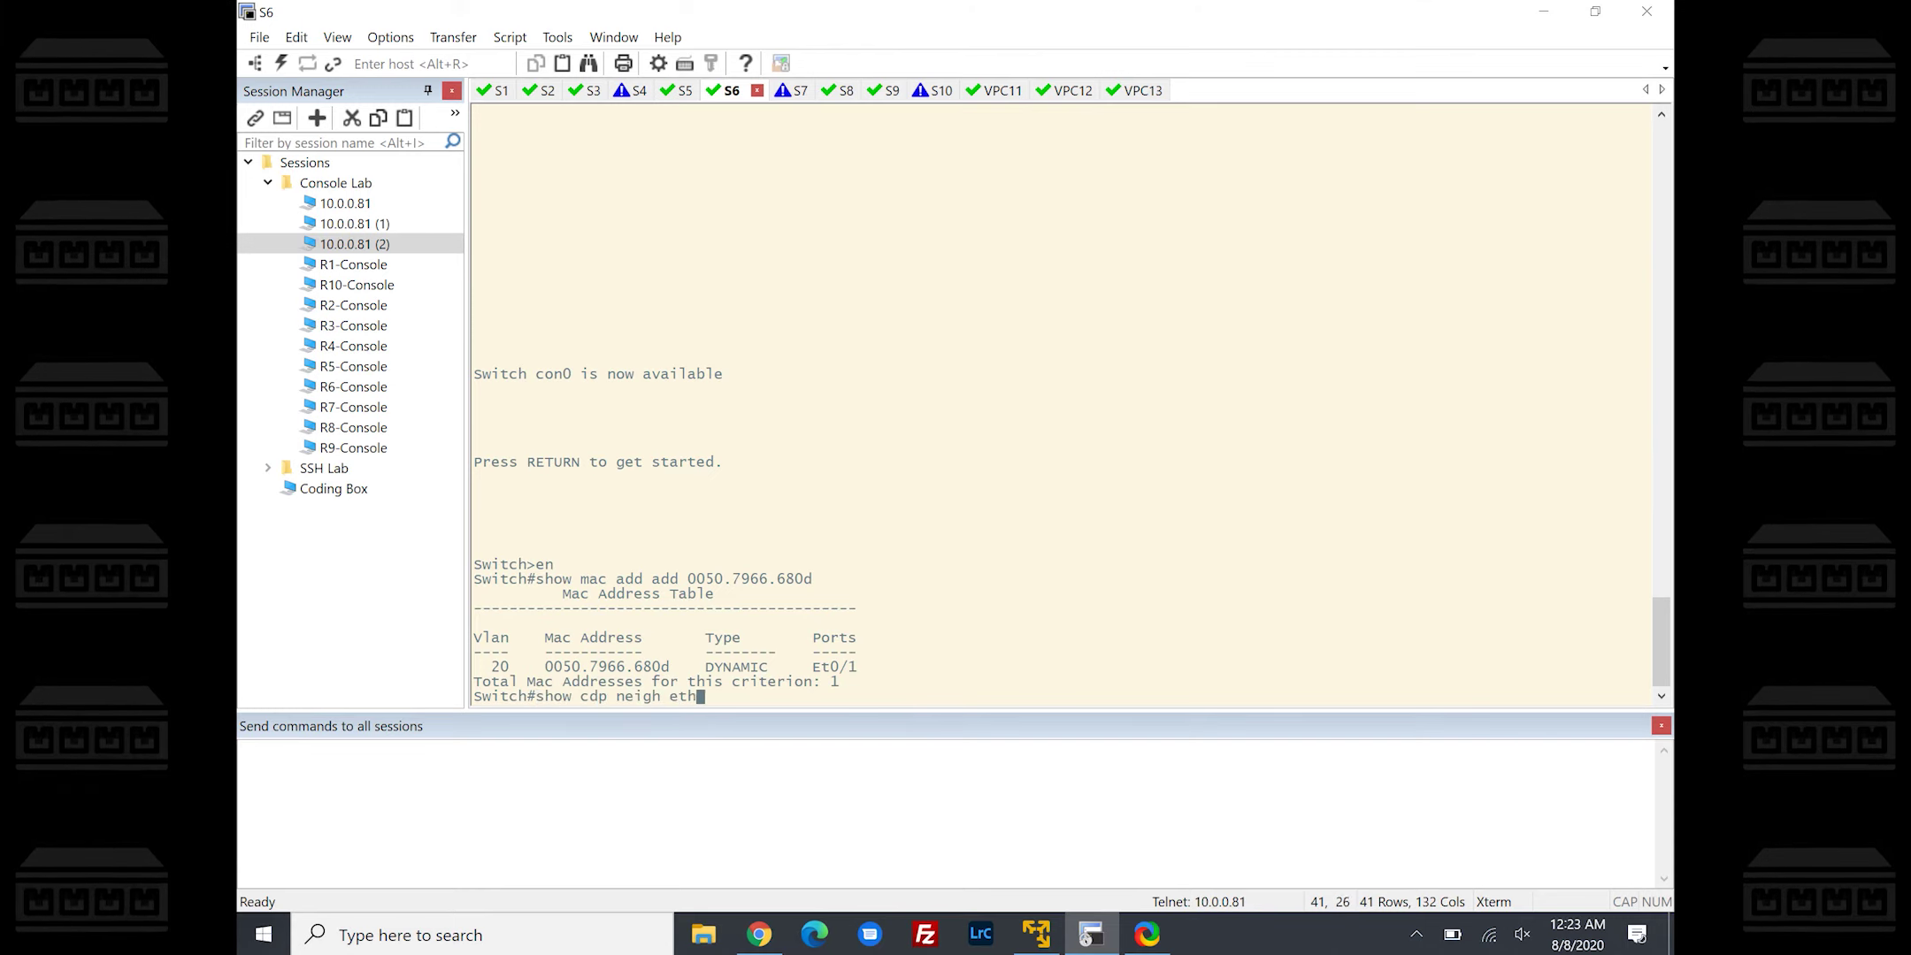
{"action": "type", "text": "0/1 det"}
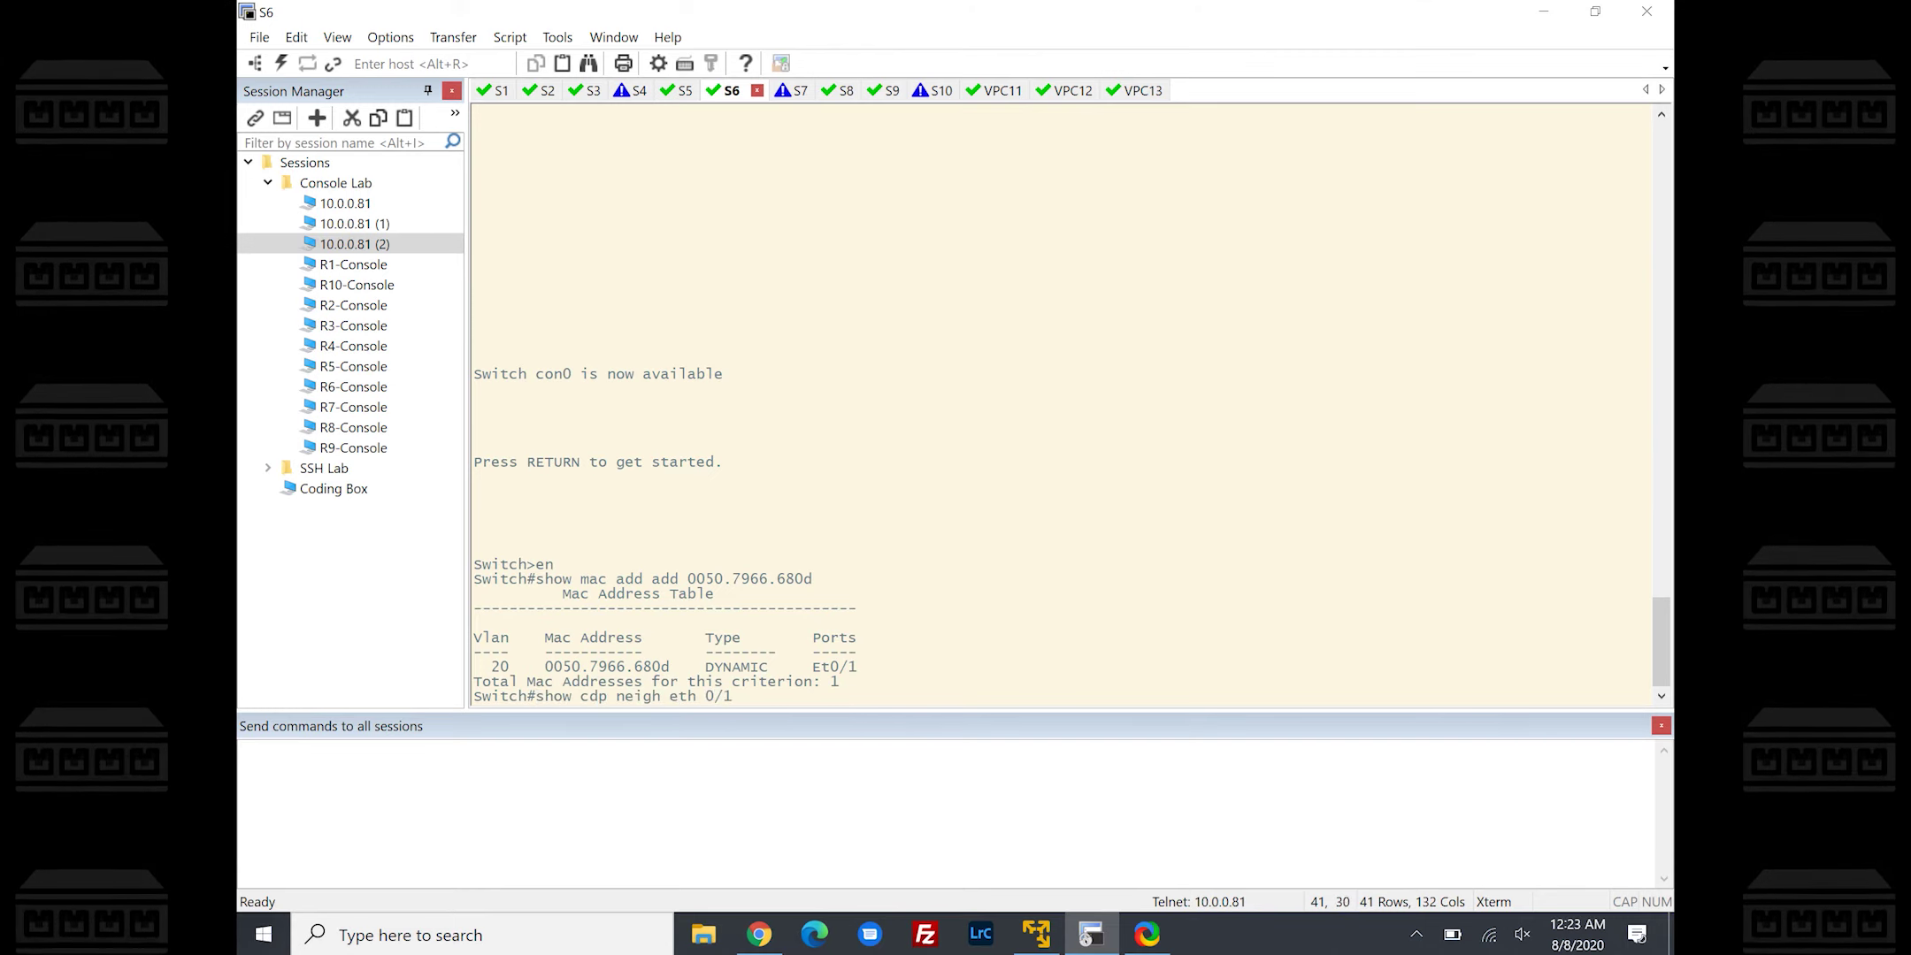
{"action": "key", "text": "Return"}
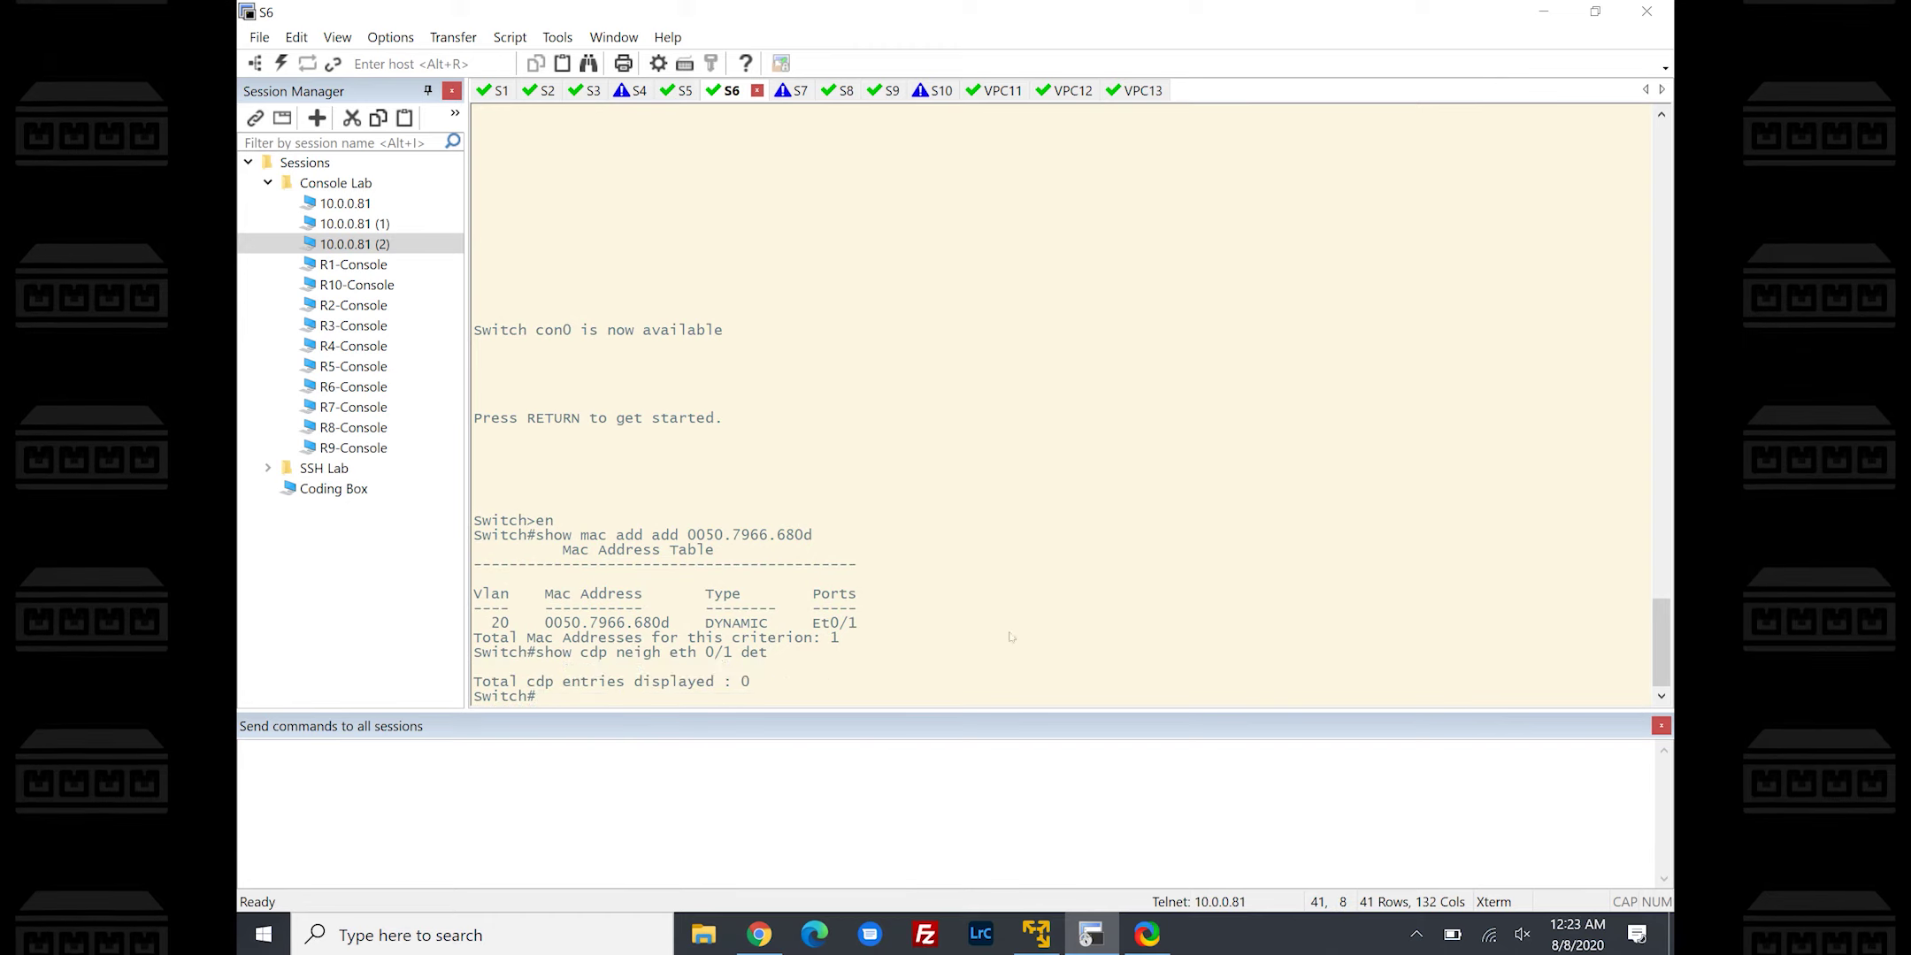
{"action": "type", "text": "show int stat"}
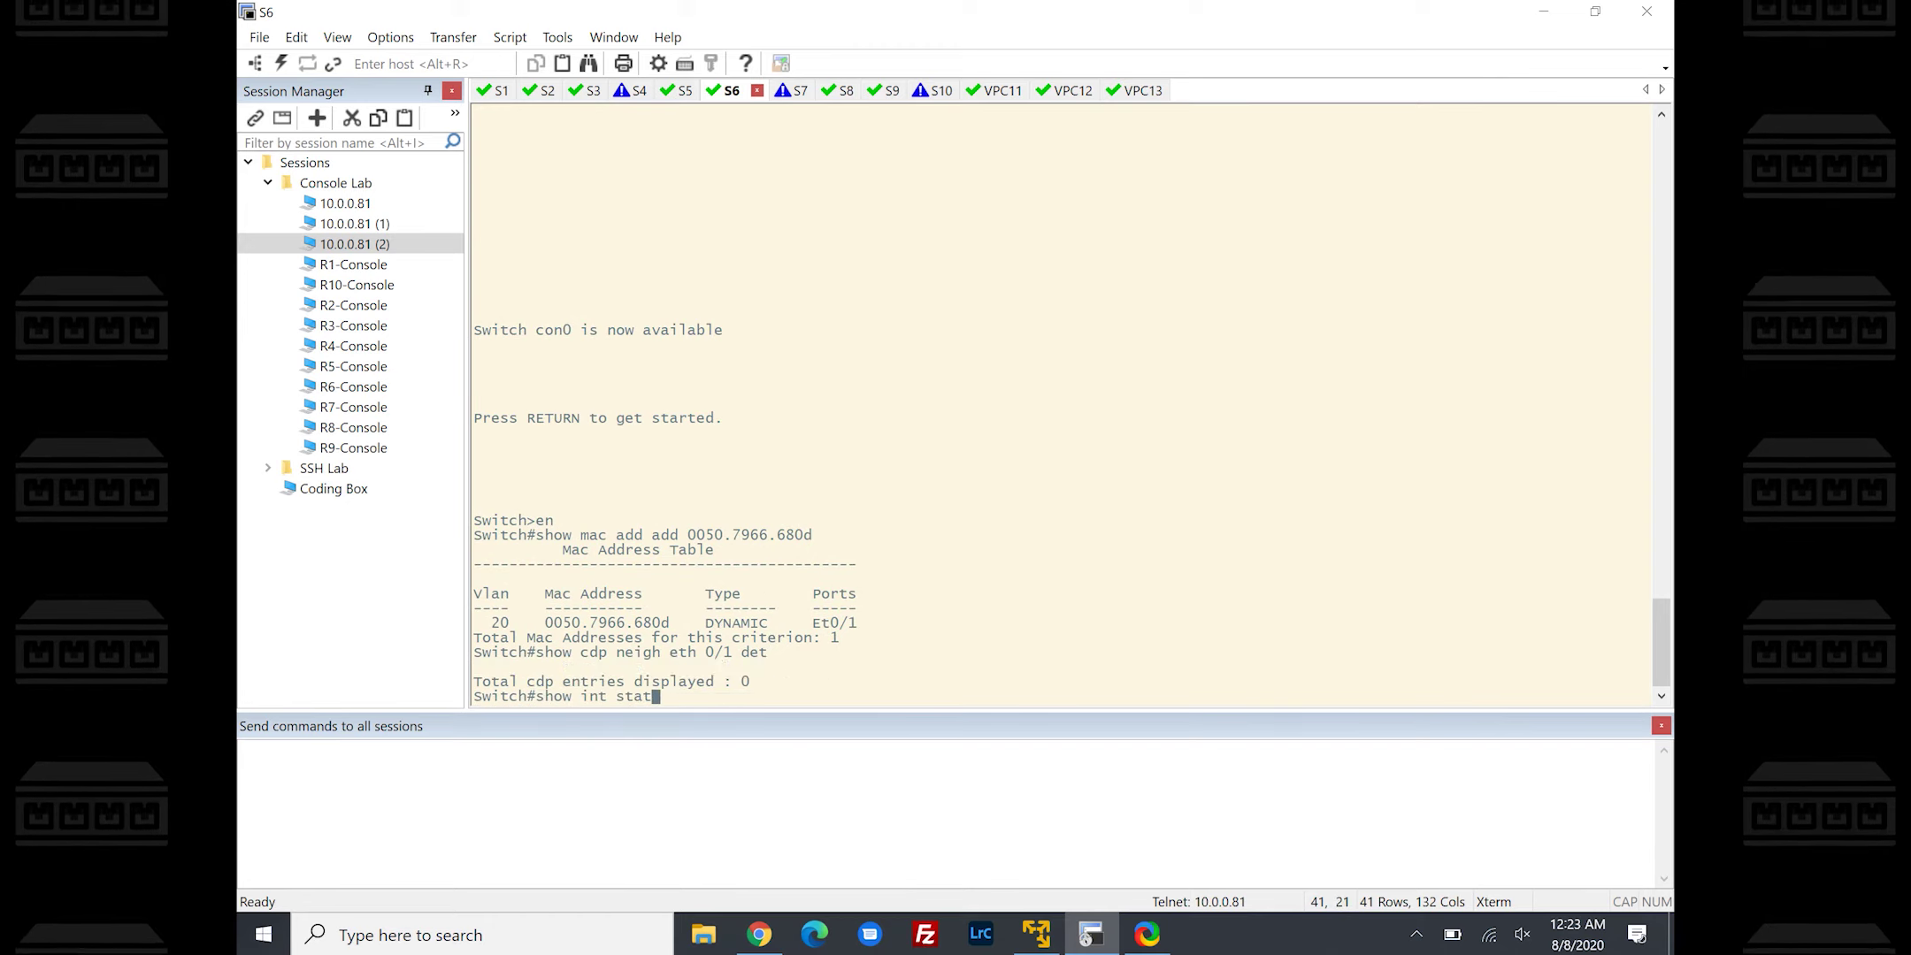
{"action": "key", "text": "Tab"}
{"action": "key", "text": "Return"}
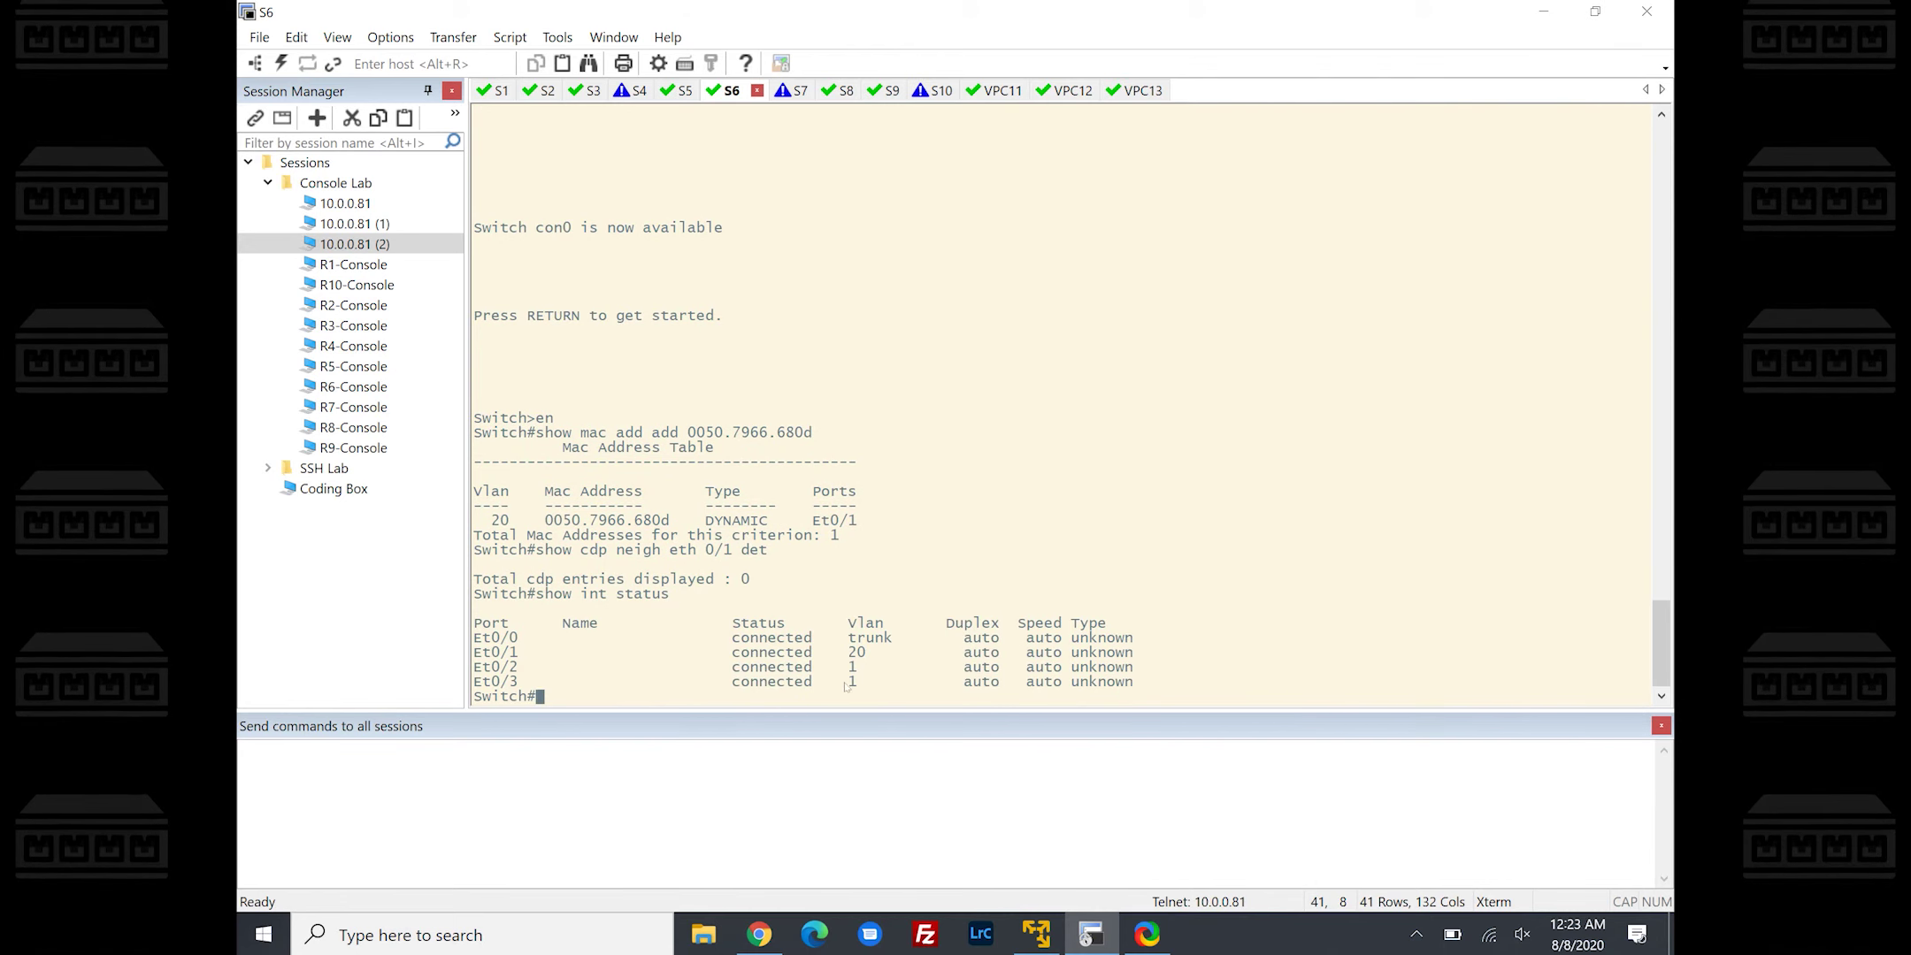
{"action": "key", "text": "alt+Tab"}
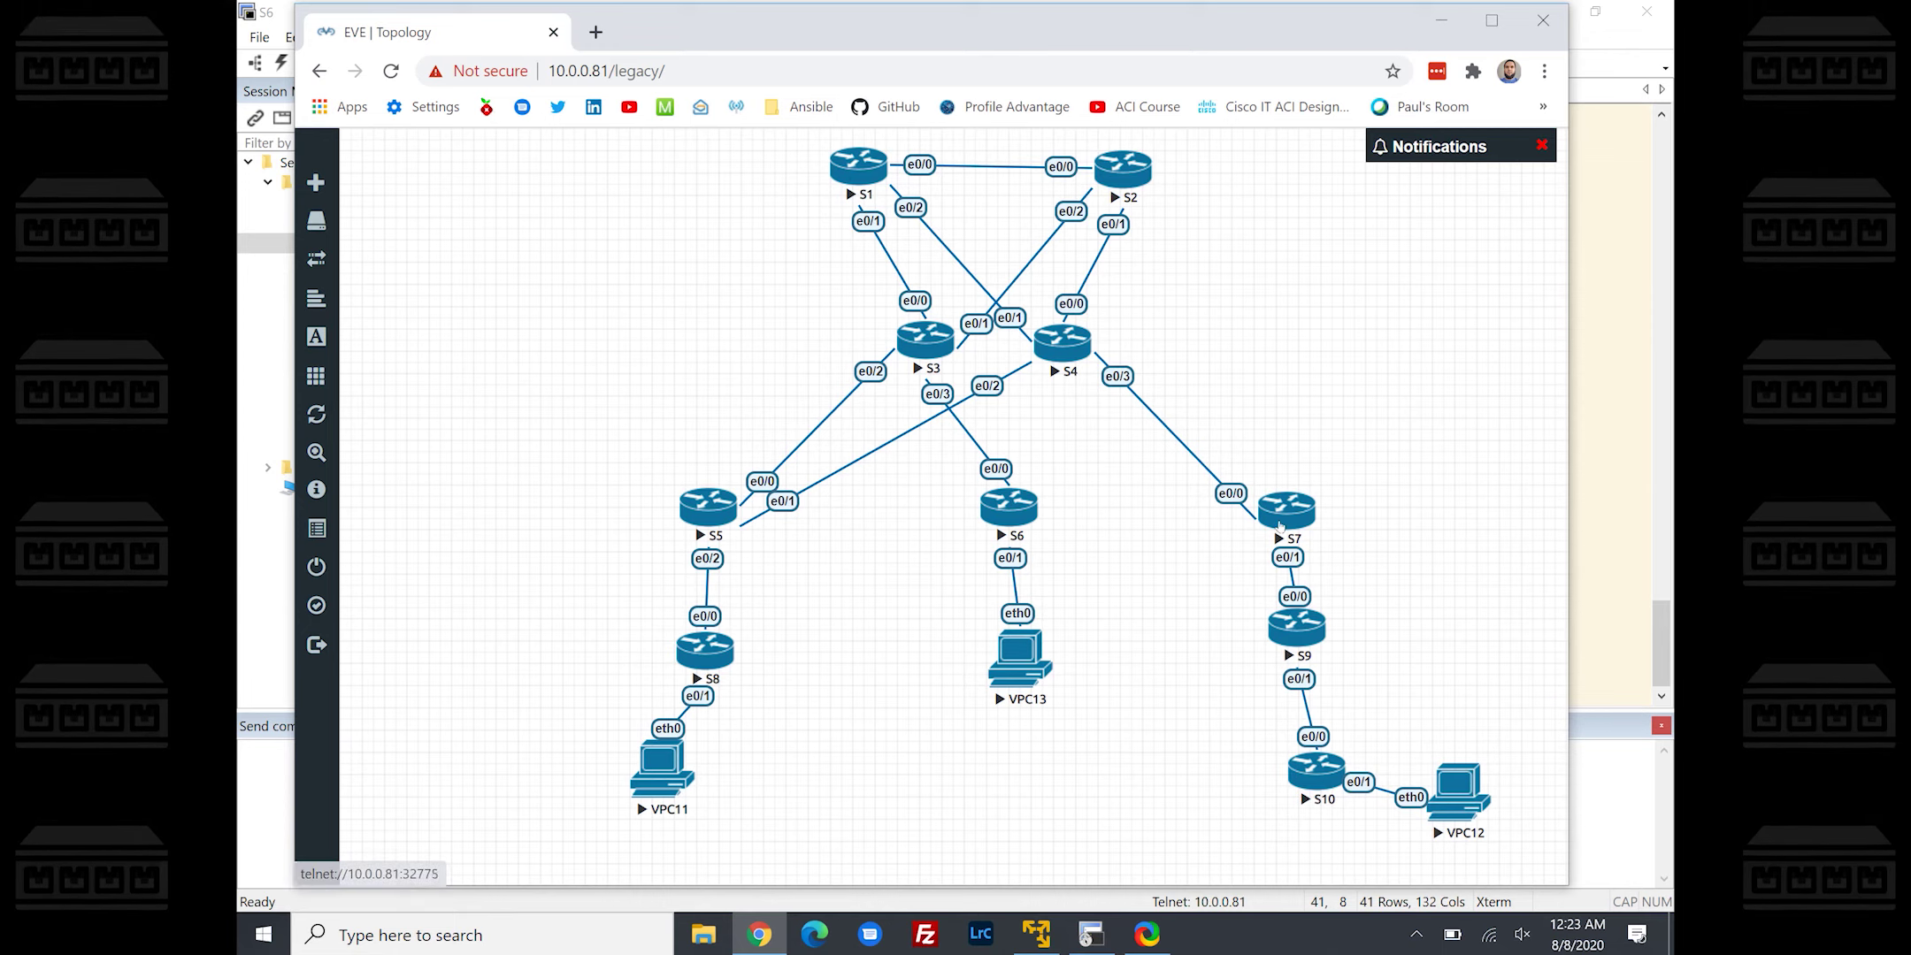
{"action": "left_click", "coordinate": [283, 227]}
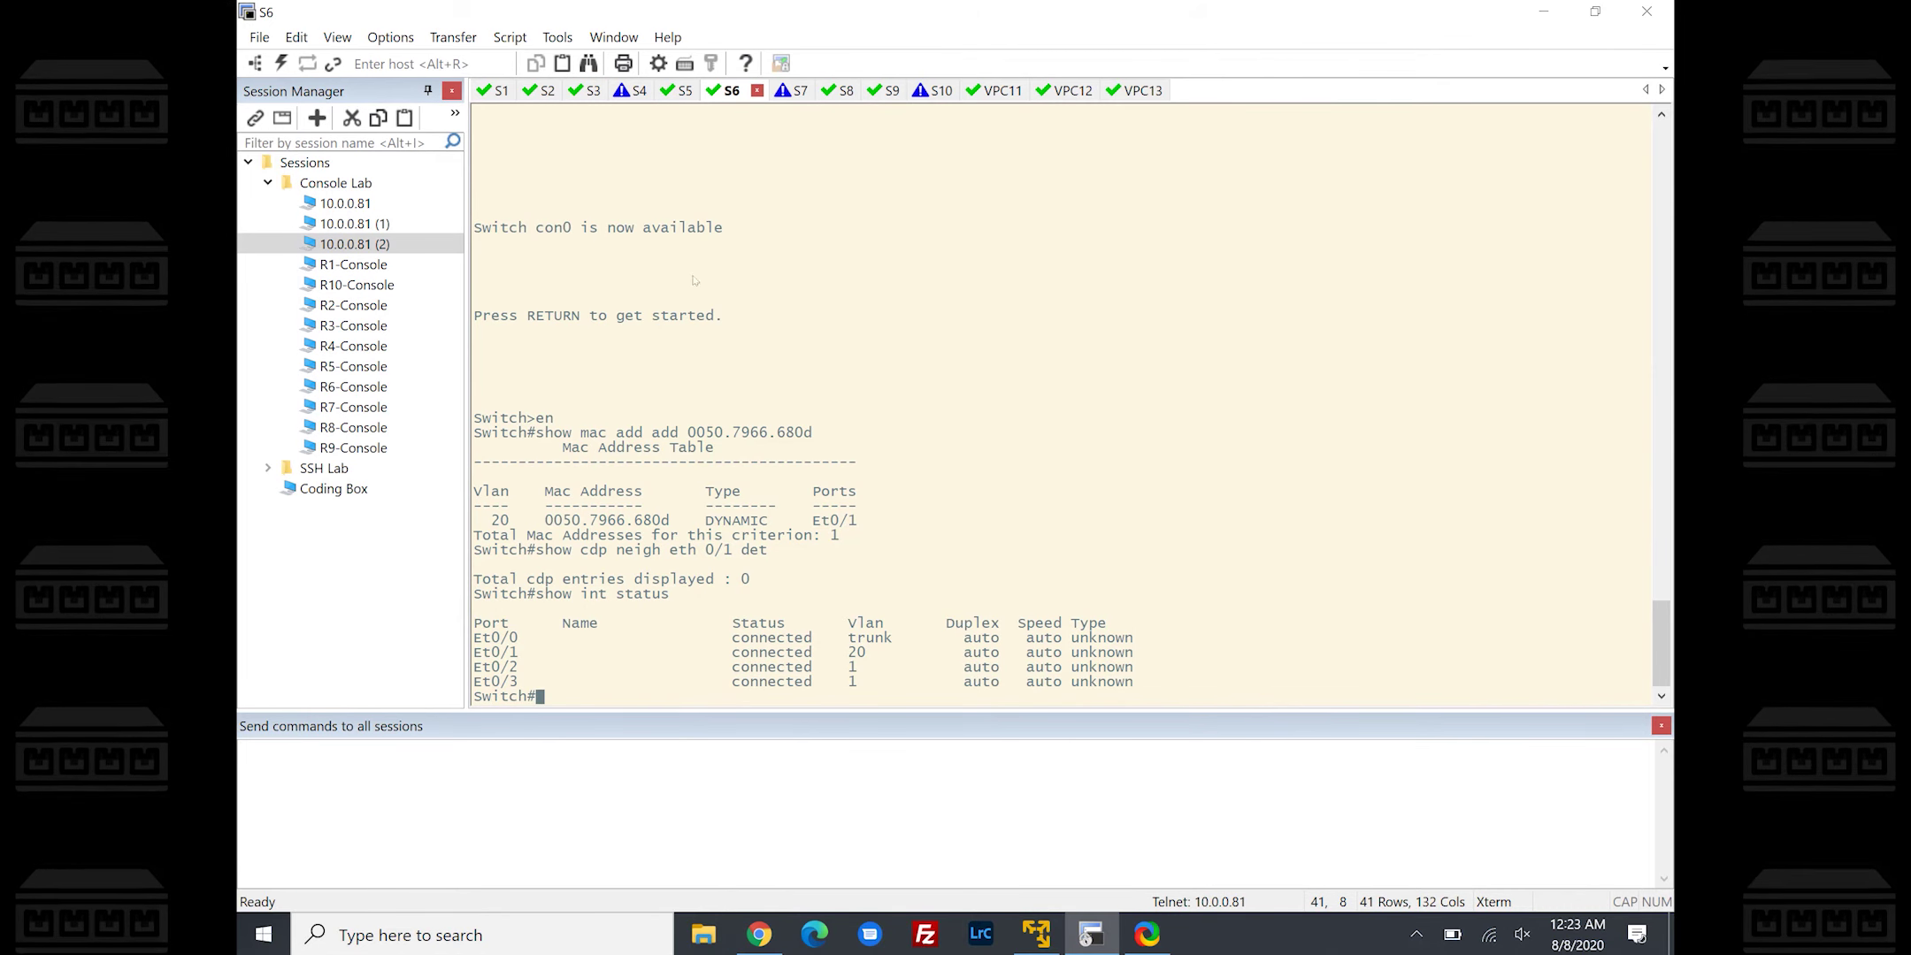
On S1, display the ARP table and copy host 155.1.30.10's MAC 0050.7966.680c
{"action": "left_click", "coordinate": [500, 89]}
{"action": "type", "text": "q"}
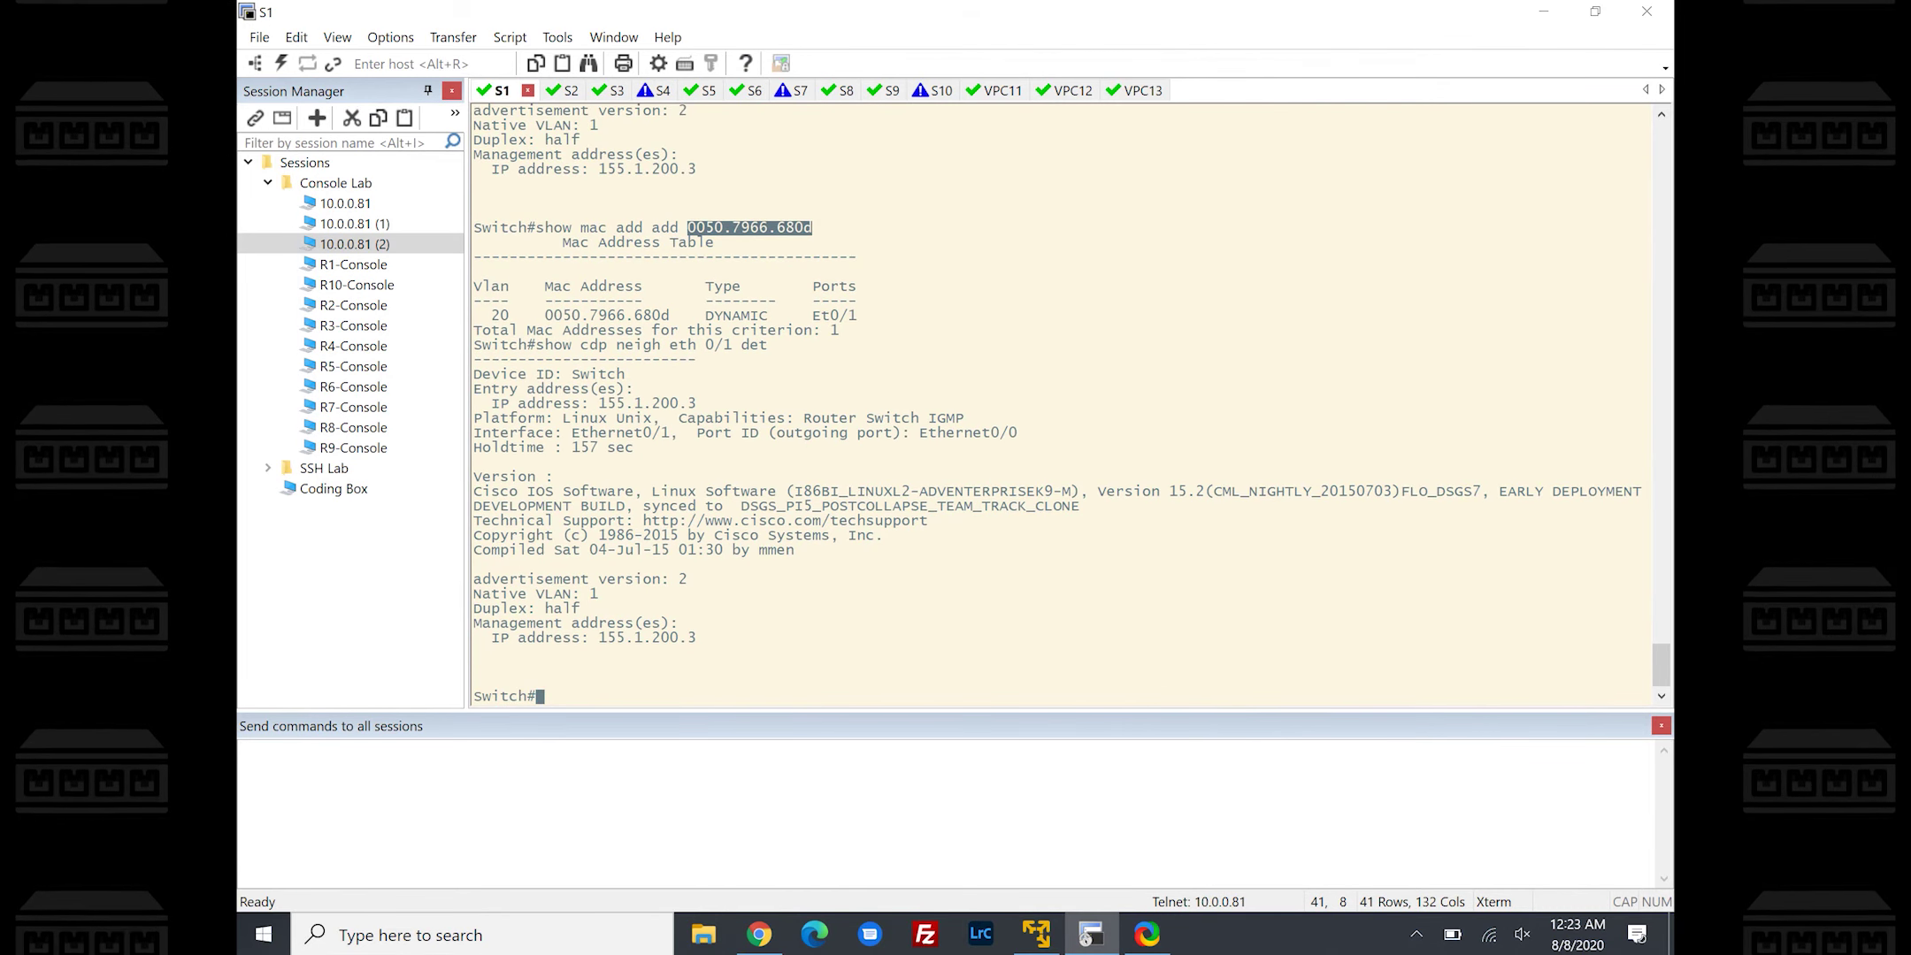
{"action": "type", "text": "show ma"}
{"action": "key", "text": "BackSpace"}
{"action": "key", "text": "BackSpace"}
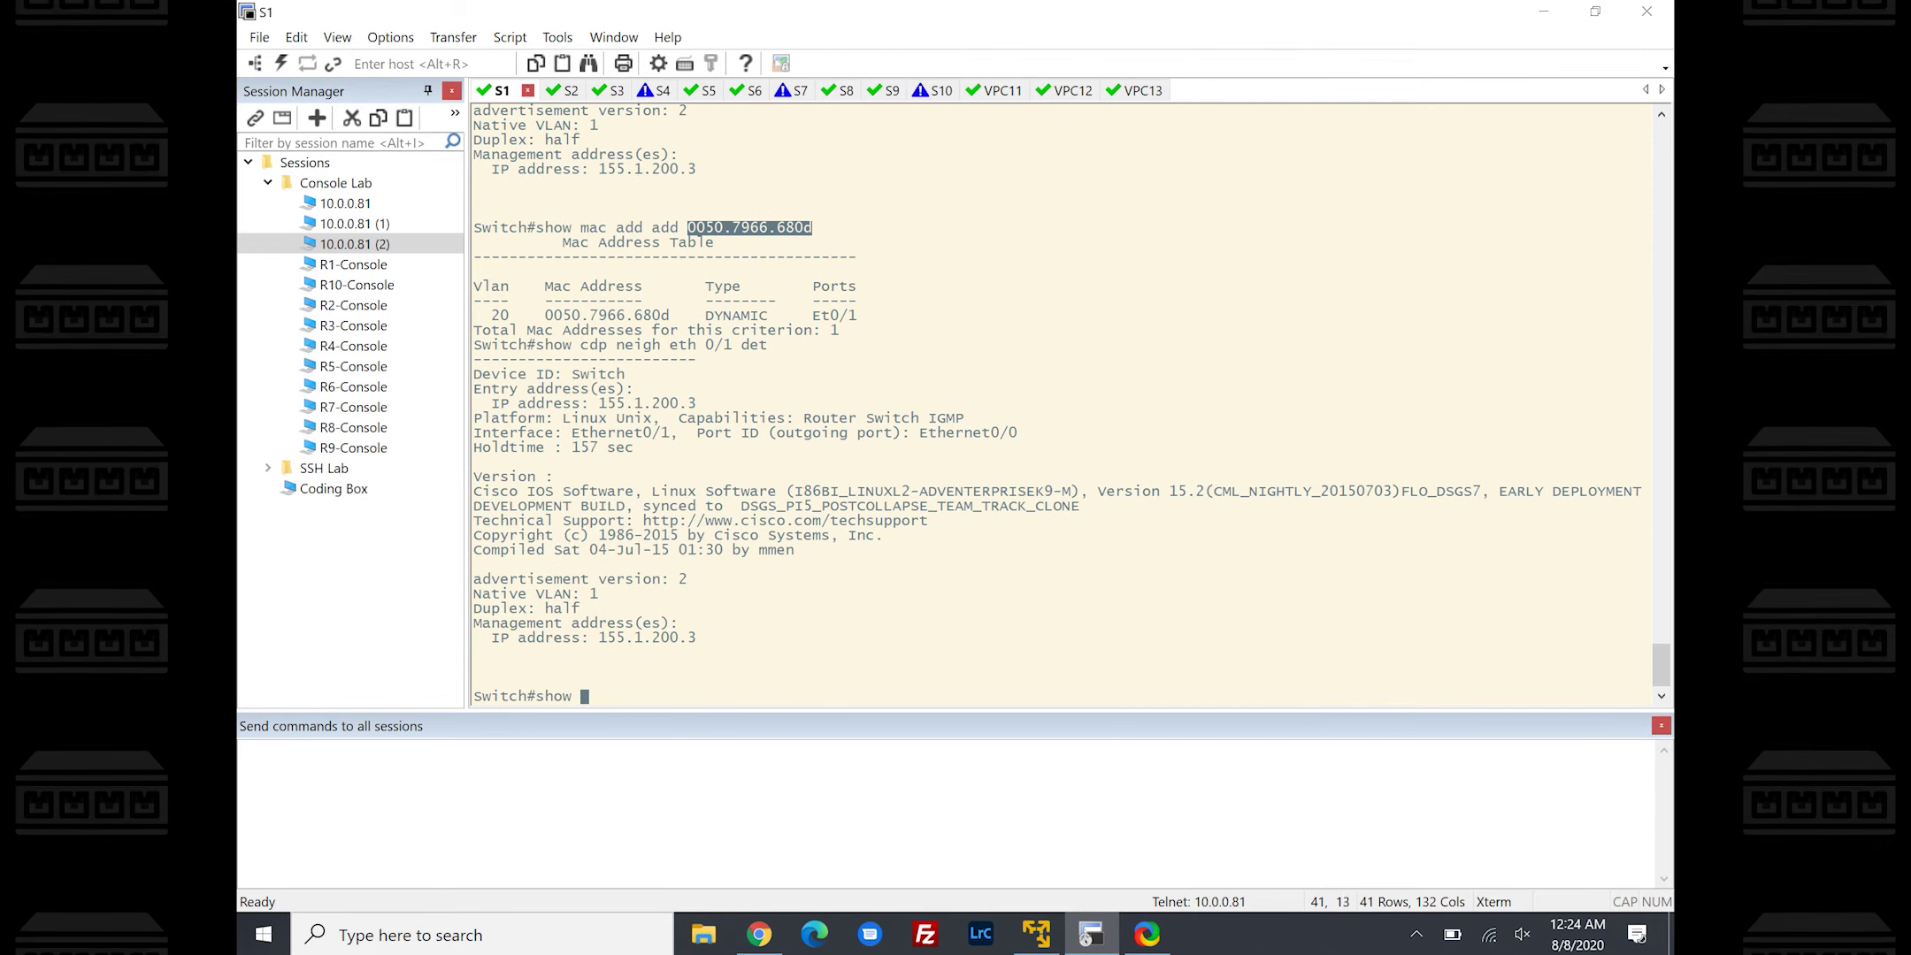
{"action": "type", "text": "ip arp"}
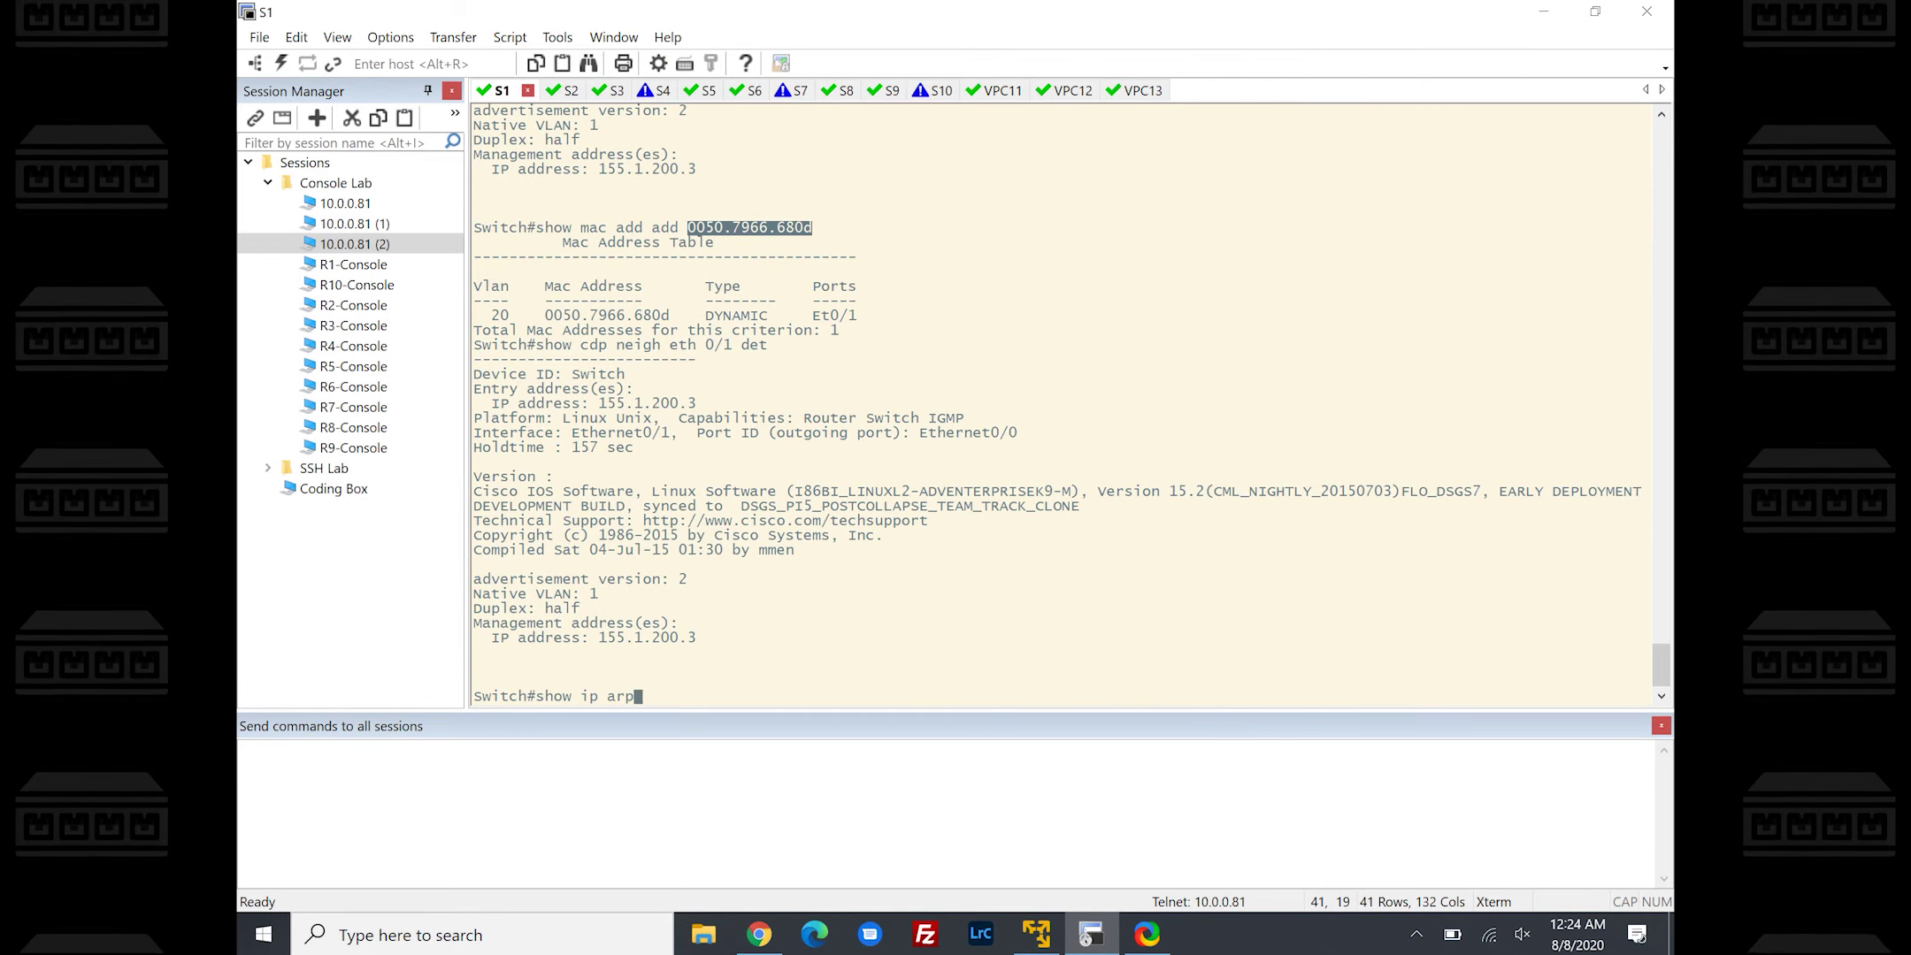
{"action": "key", "text": "Return"}
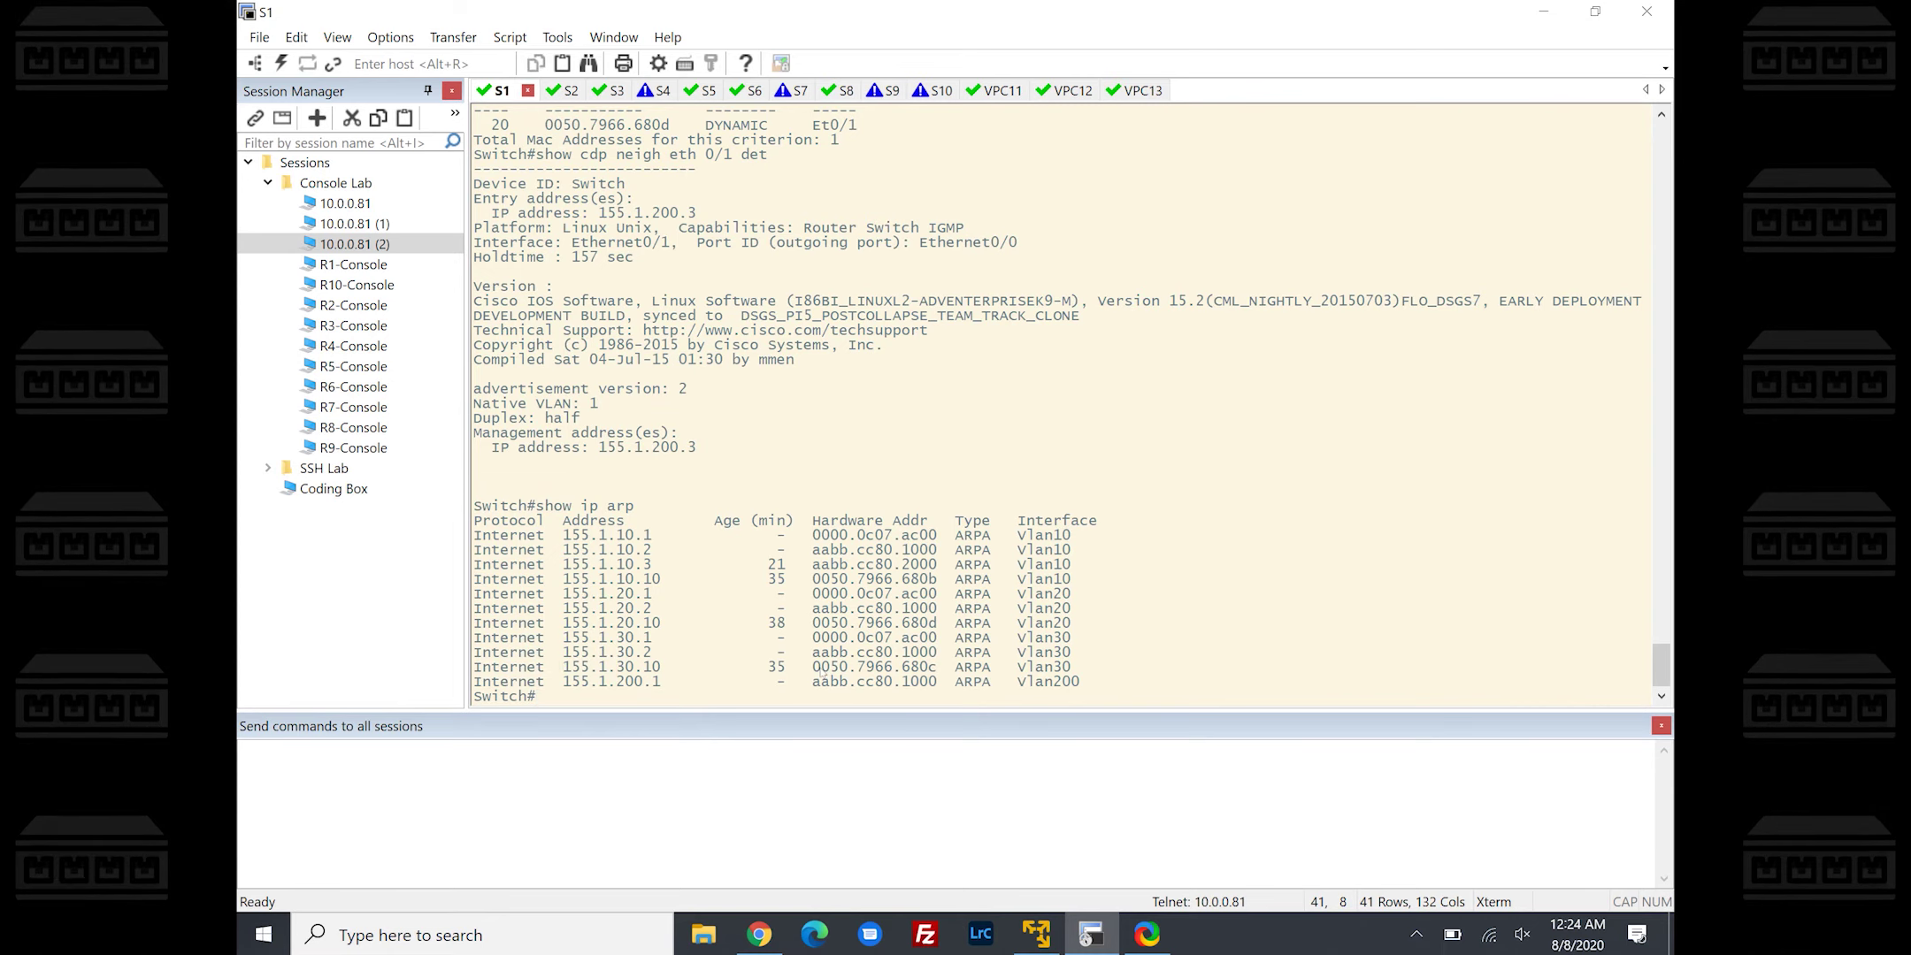
{"action": "left_click_drag", "start_coordinate": [813, 670], "coordinate": [890, 655]}
{"action": "double_click", "coordinate": [871, 667]}
{"action": "key", "text": "ctrl+c"}
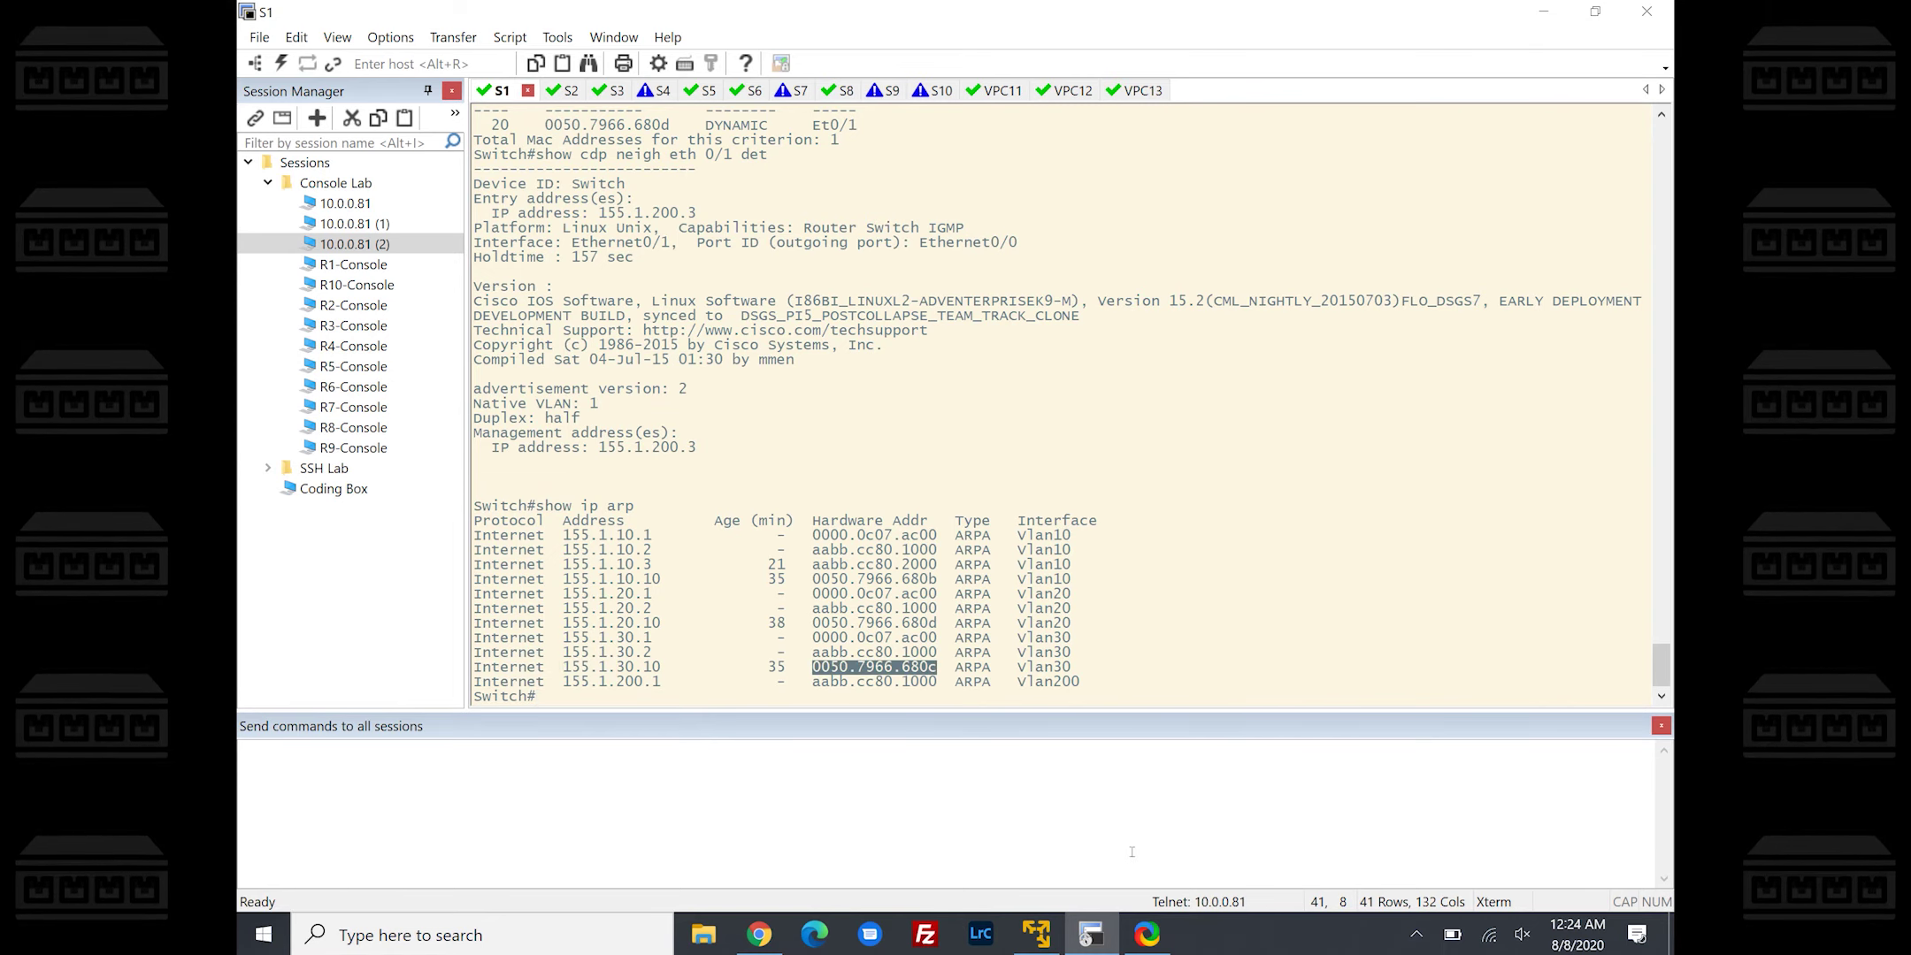
Ping host 155.1.30.10 from S1
{"action": "type", "text": "ping 155"}
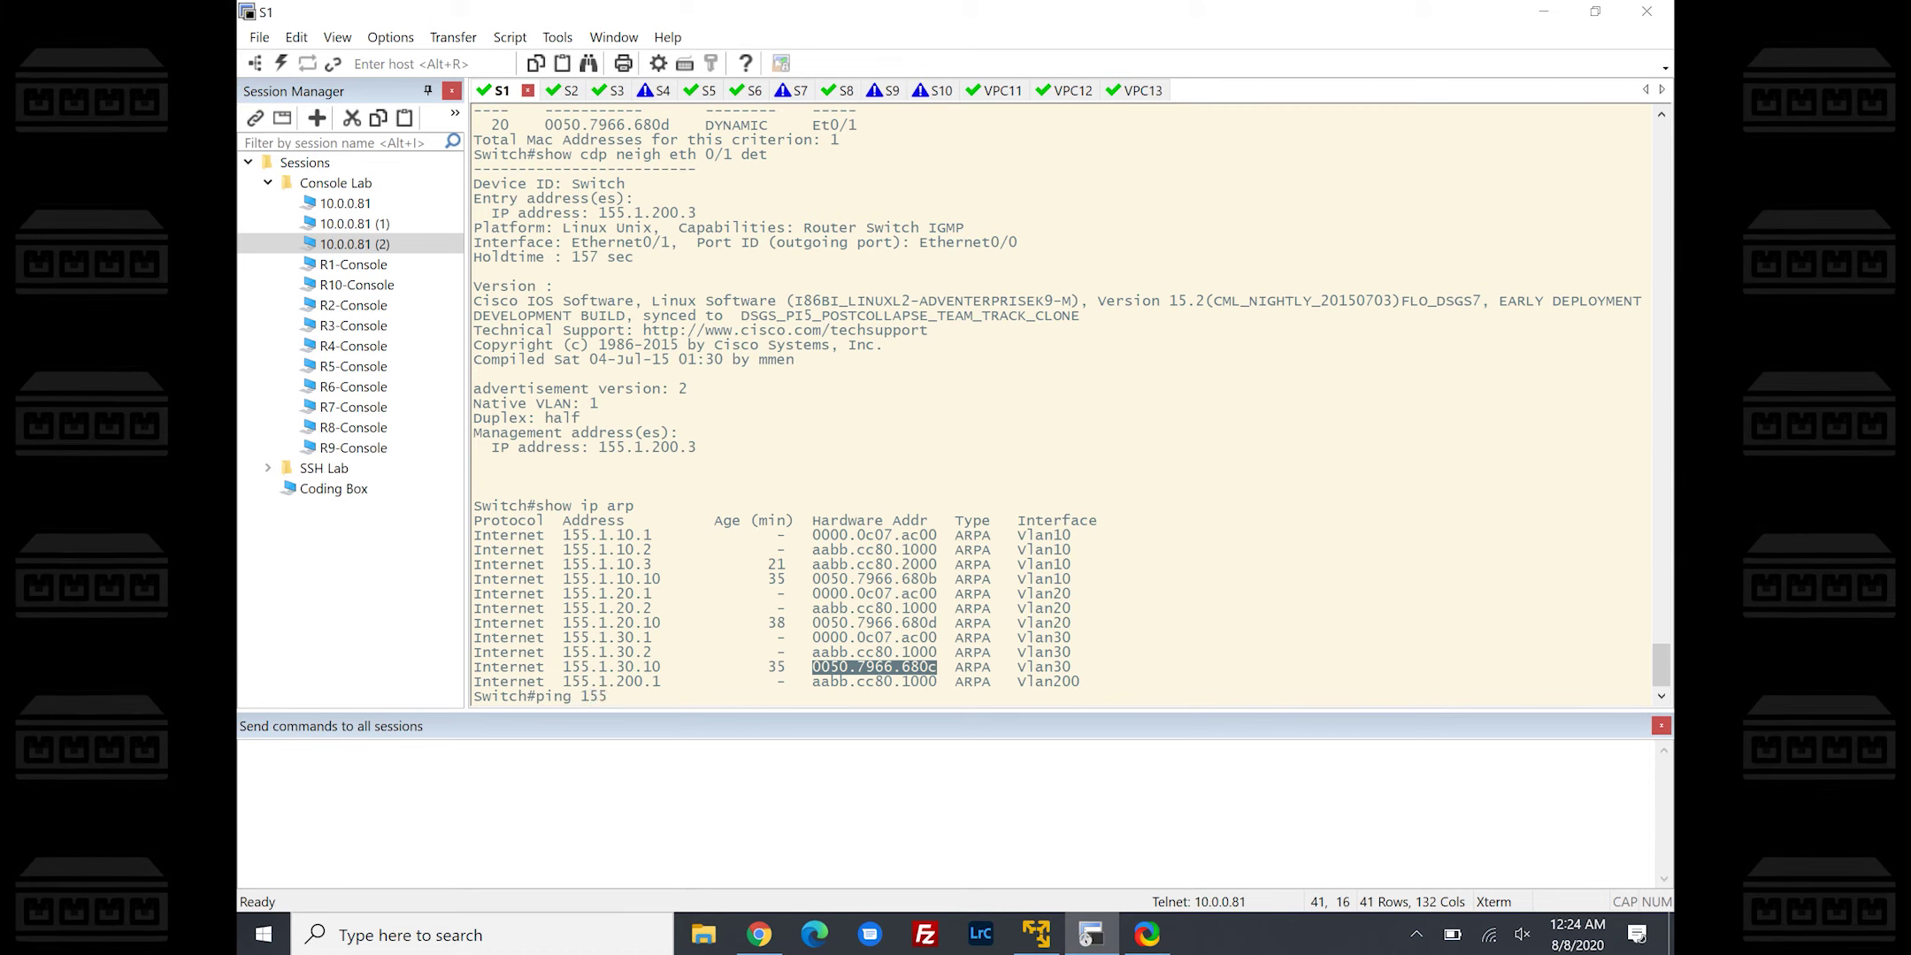
{"action": "type", "text": ".1.30.20"}
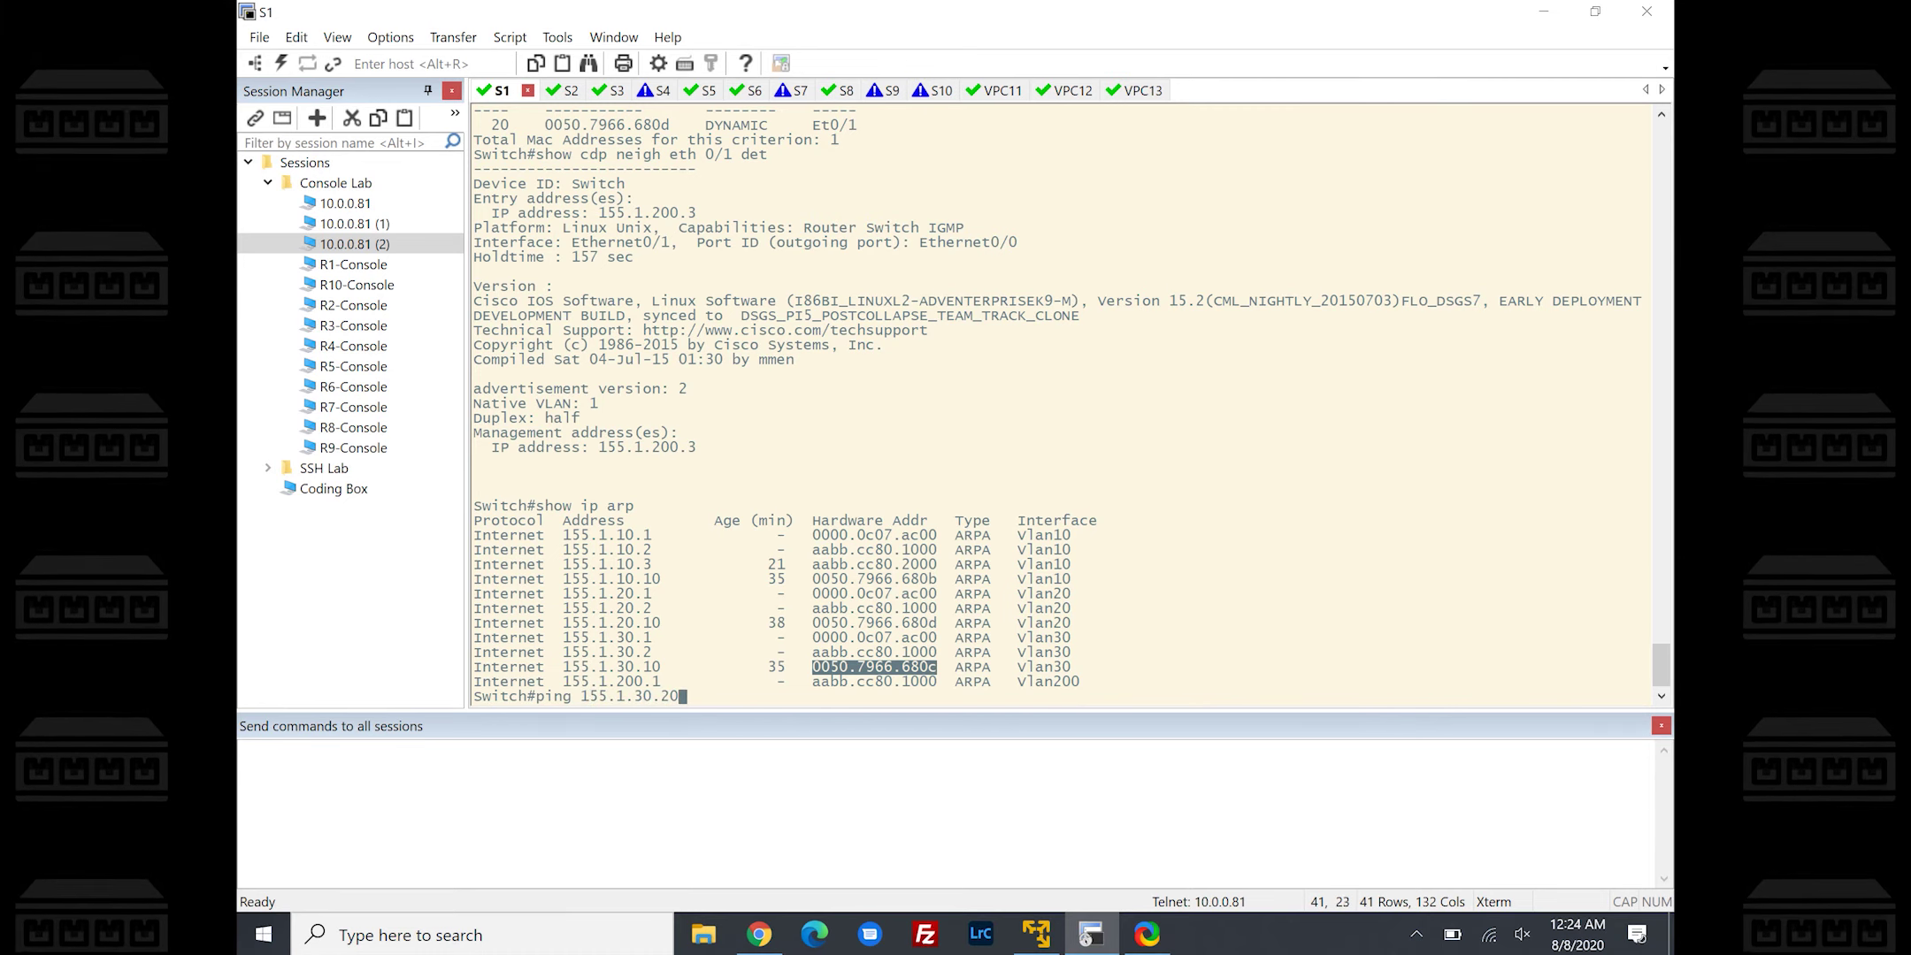
{"action": "key", "text": "BackSpace"}
{"action": "key", "text": "BackSpace"}
{"action": "type", "text": "10"}
{"action": "key", "text": "Return"}
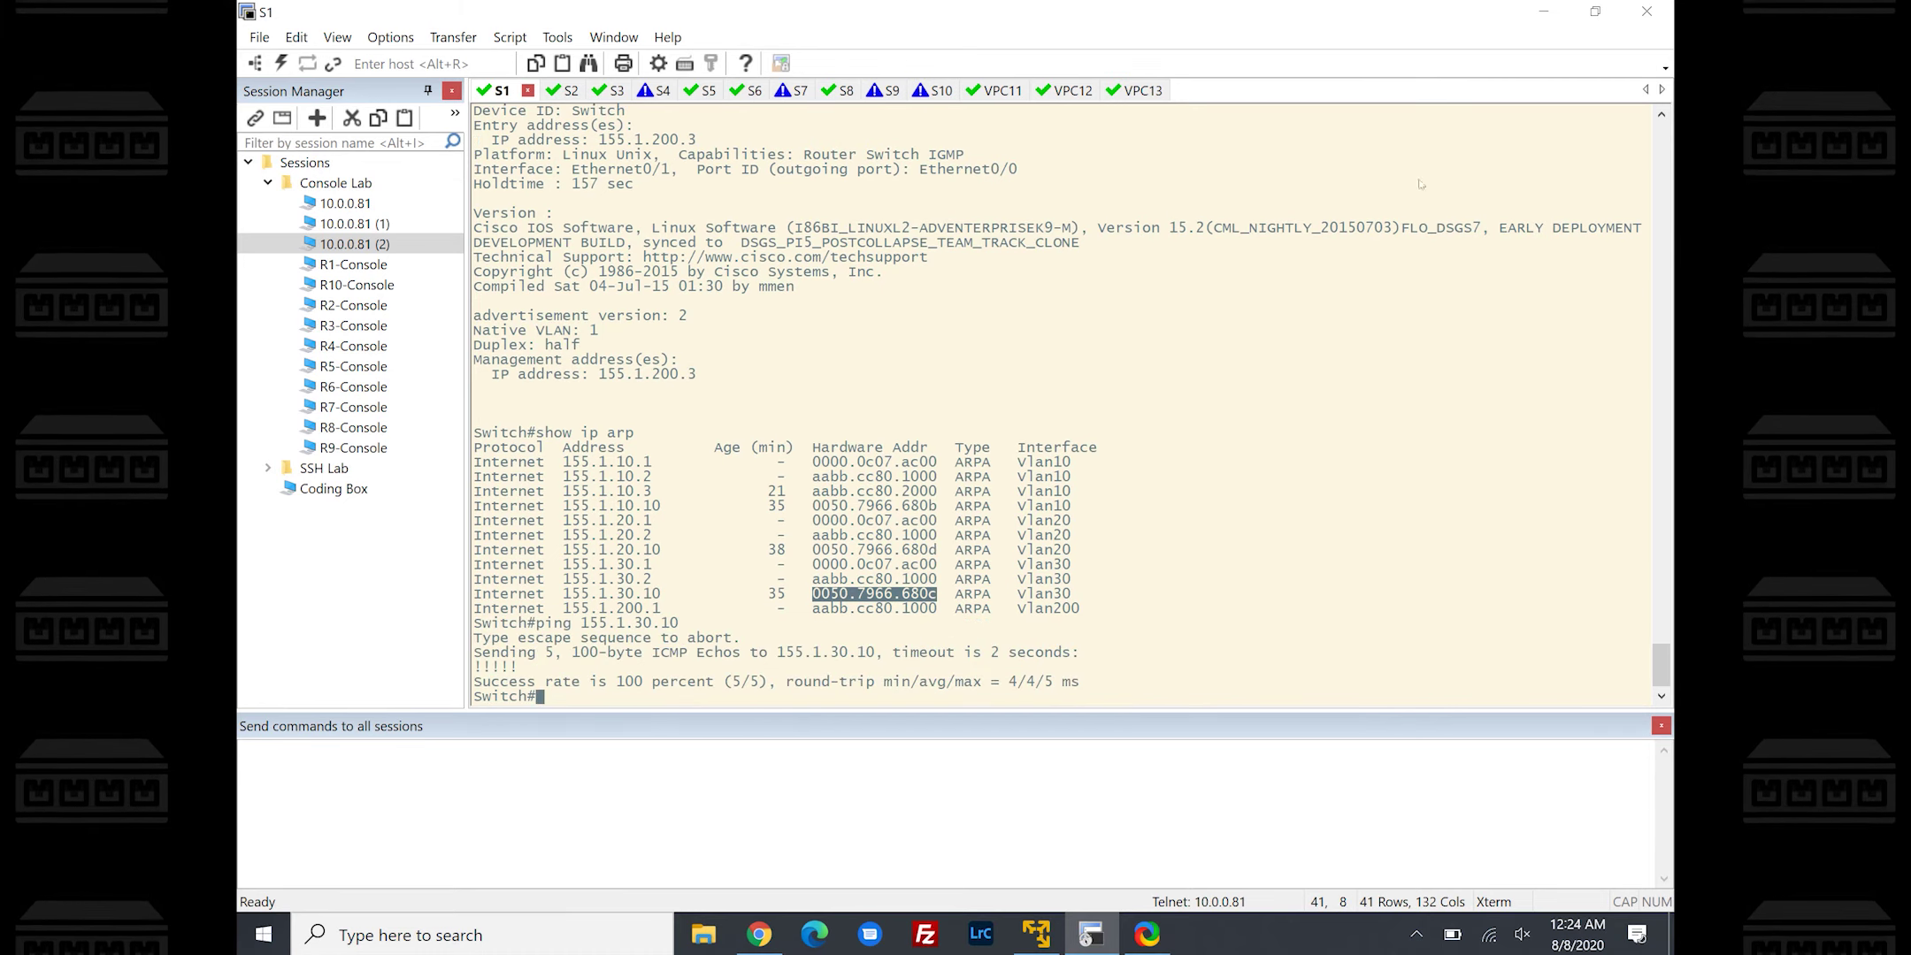
On S7, enter privileged mode and look up MAC 0050.7966.680c with 'show mac add add'
{"action": "left_click", "coordinate": [793, 92]}
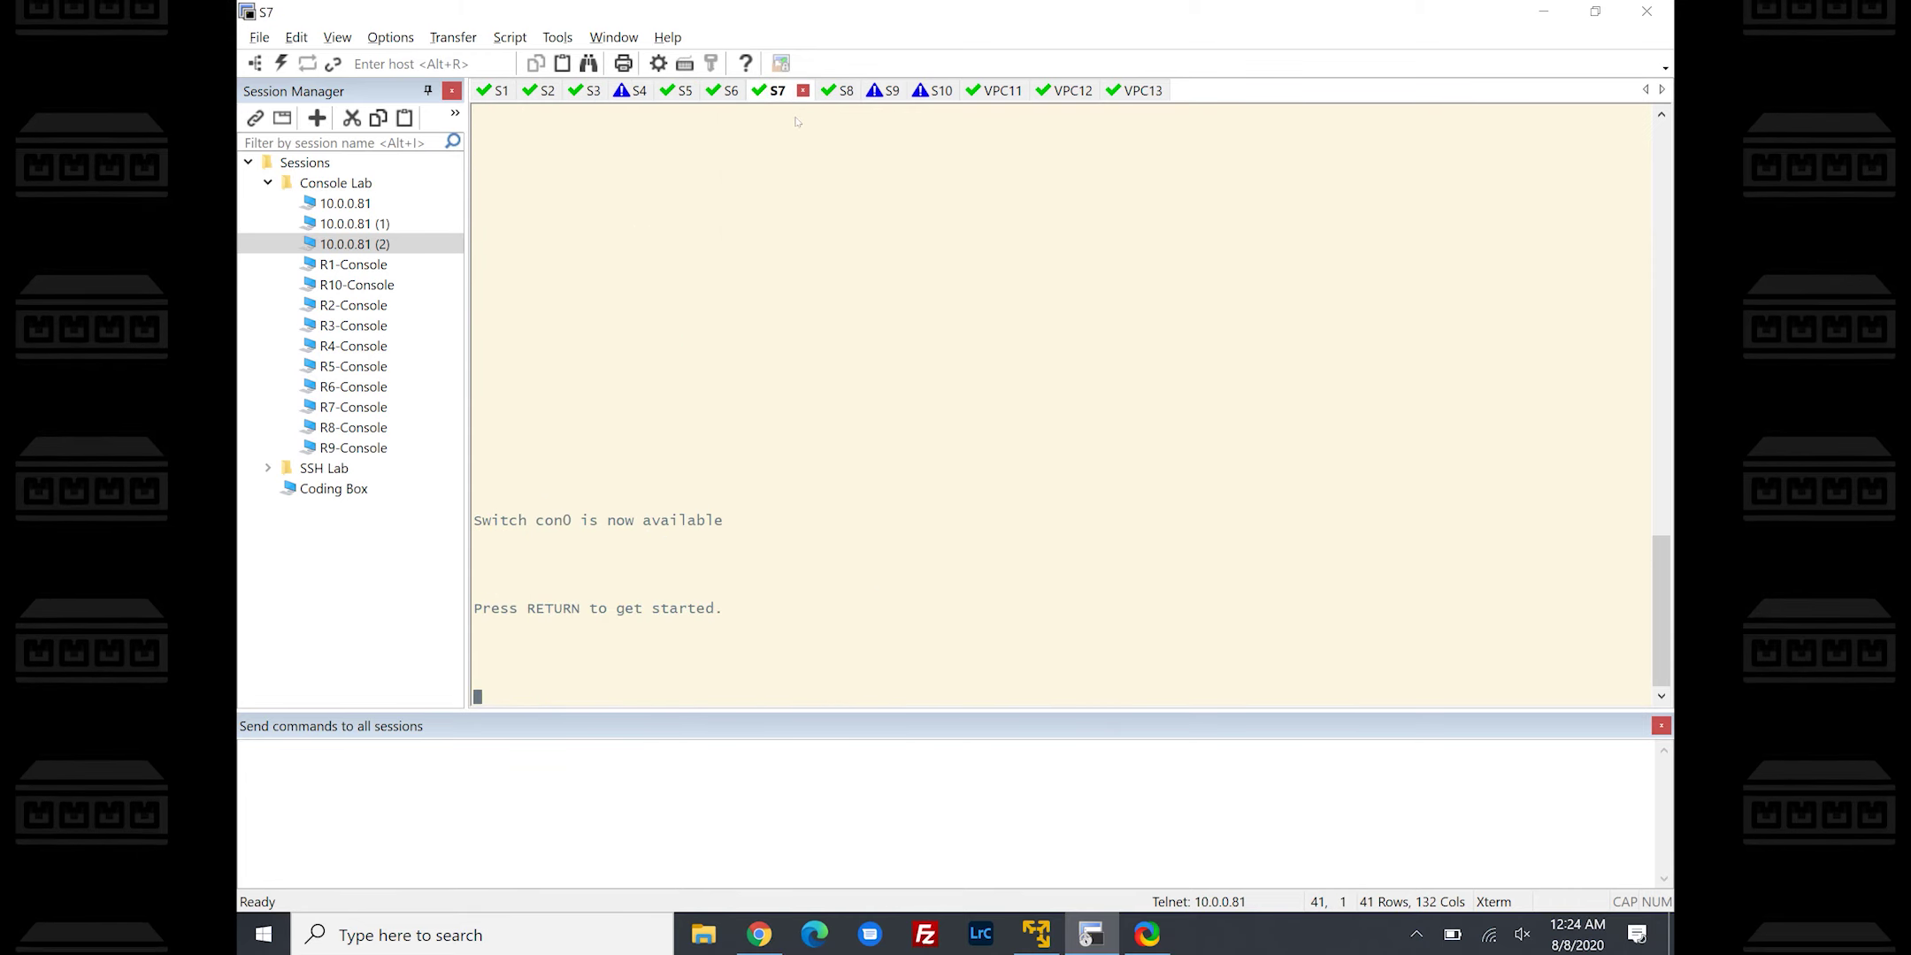
{"action": "key", "text": "alt+Tab"}
{"action": "key", "text": "alt+Tab"}
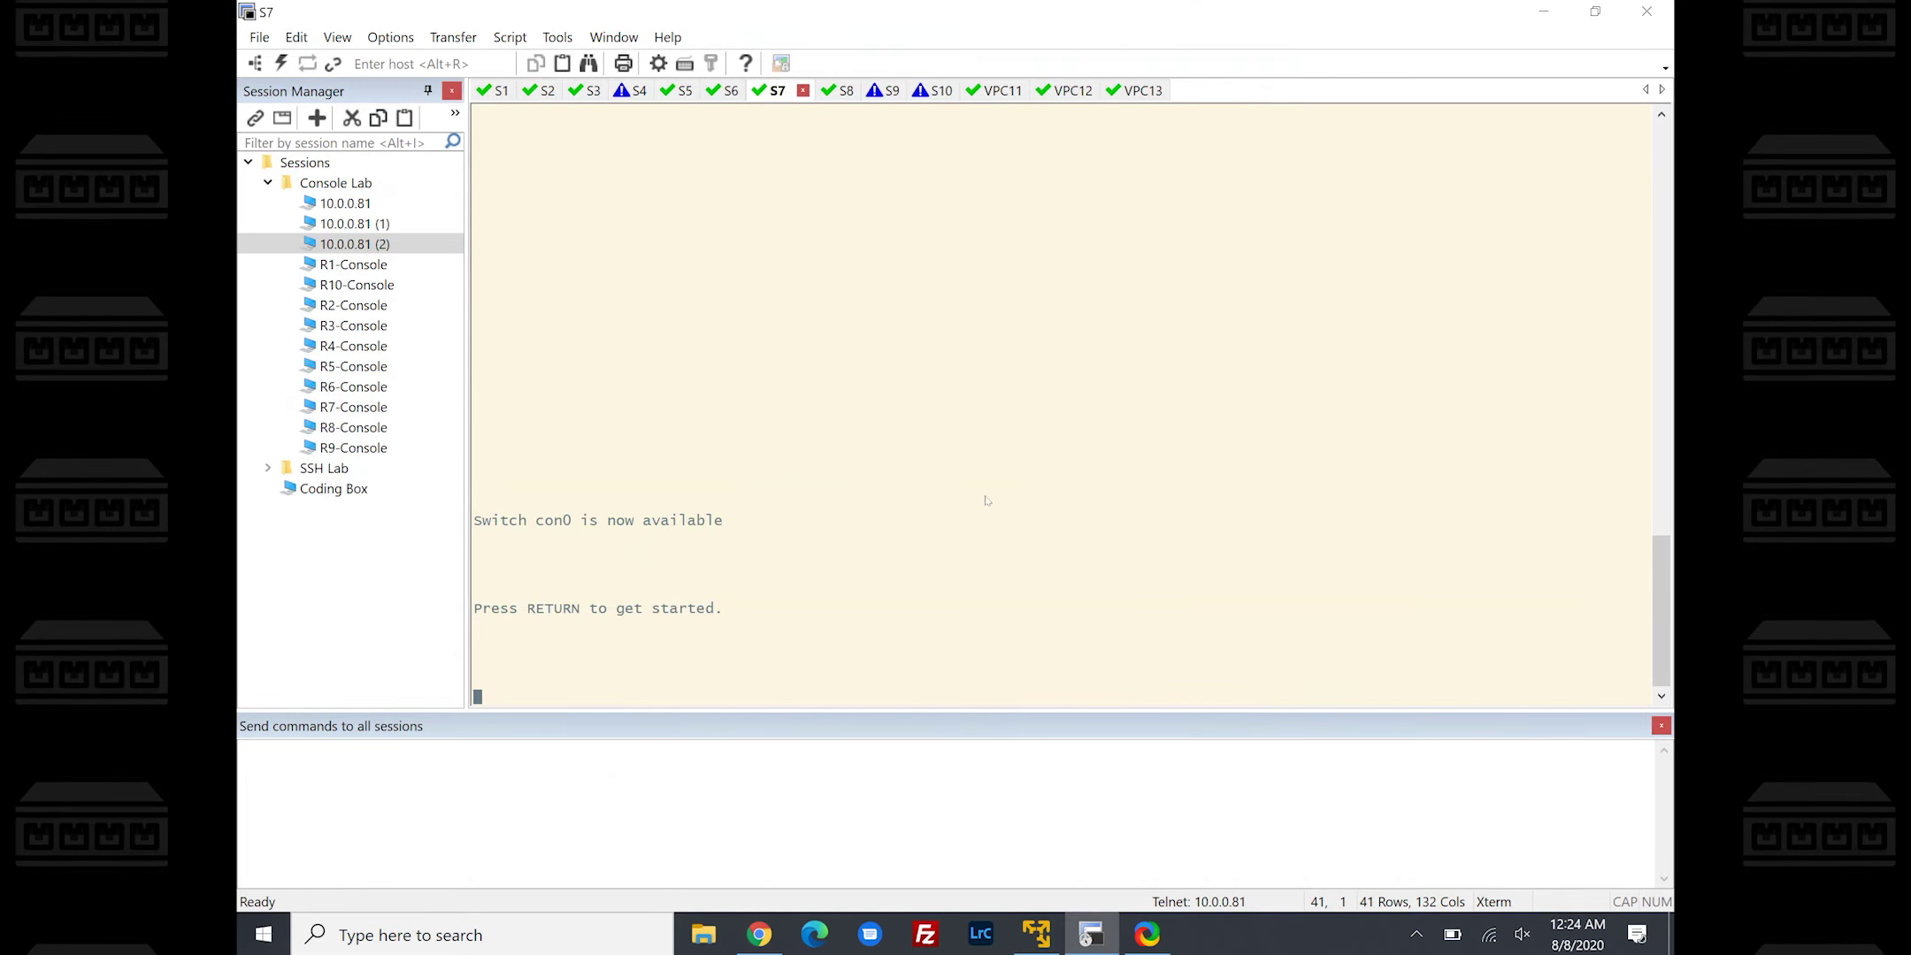
{"action": "key", "text": "Return"}
{"action": "type", "text": "en"}
{"action": "key", "text": "Return"}
{"action": "type", "text": "sh"}
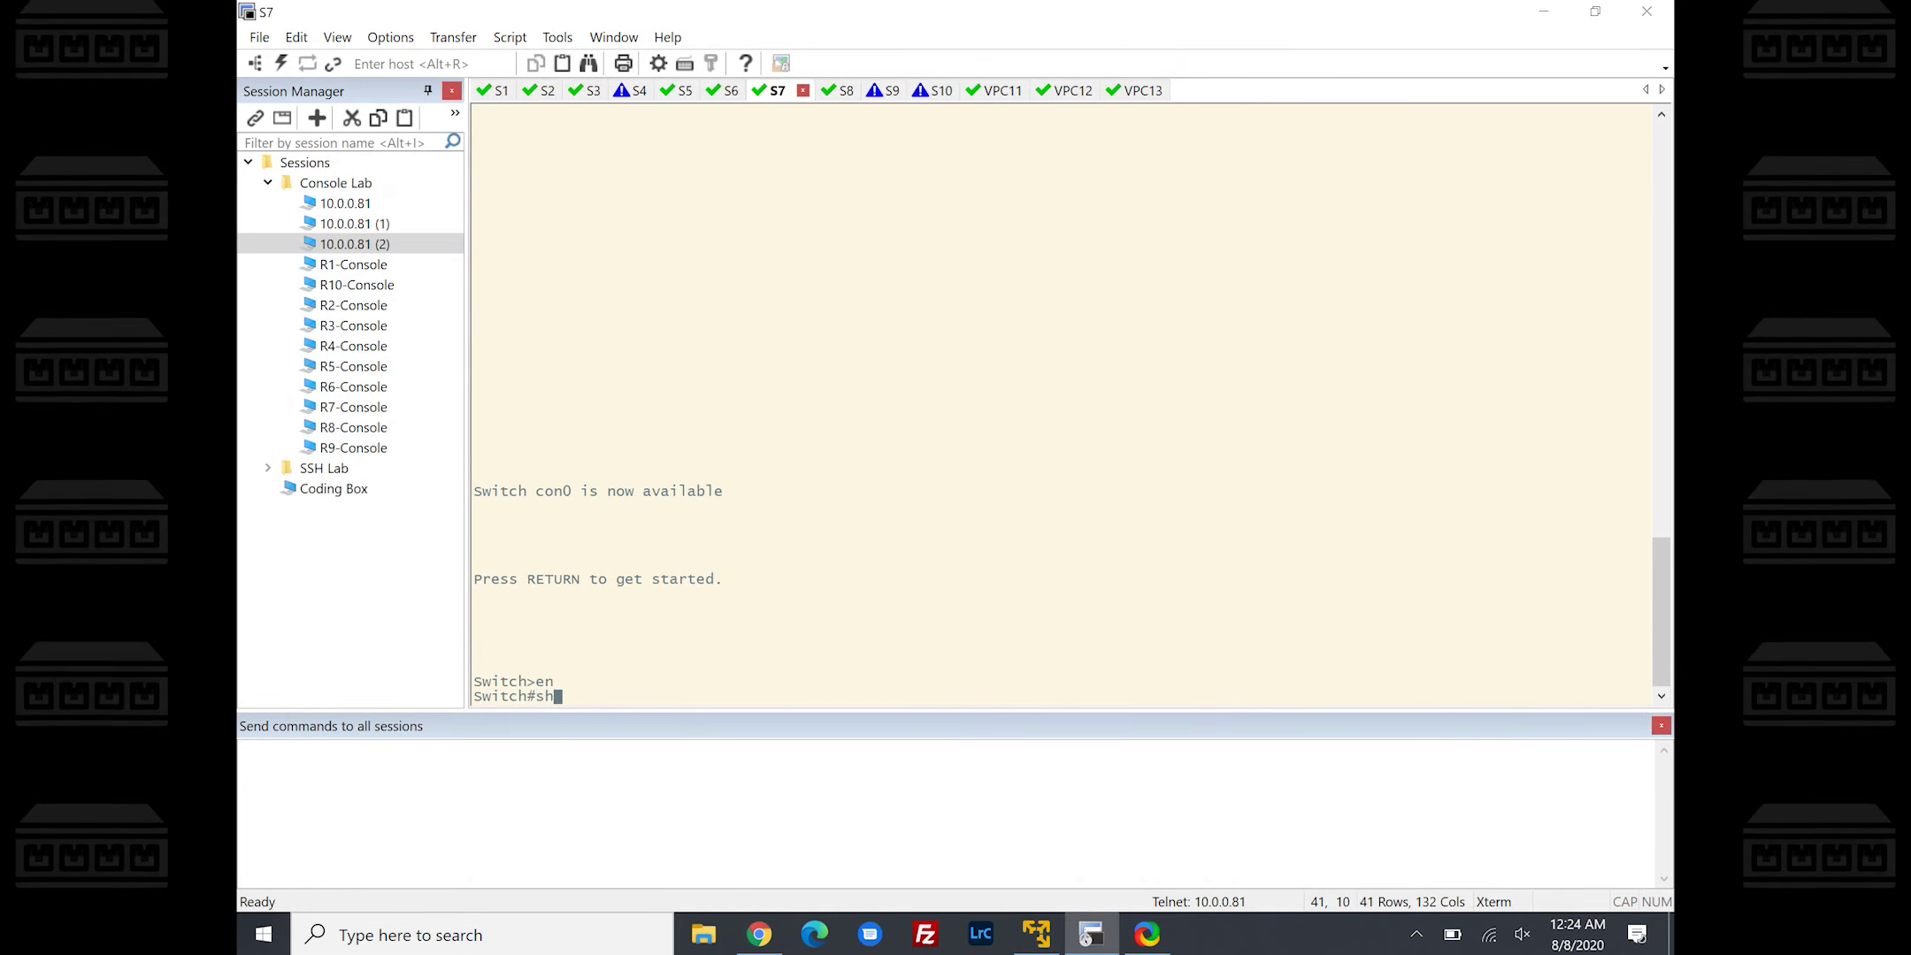
{"action": "type", "text": "ow mac add add"}
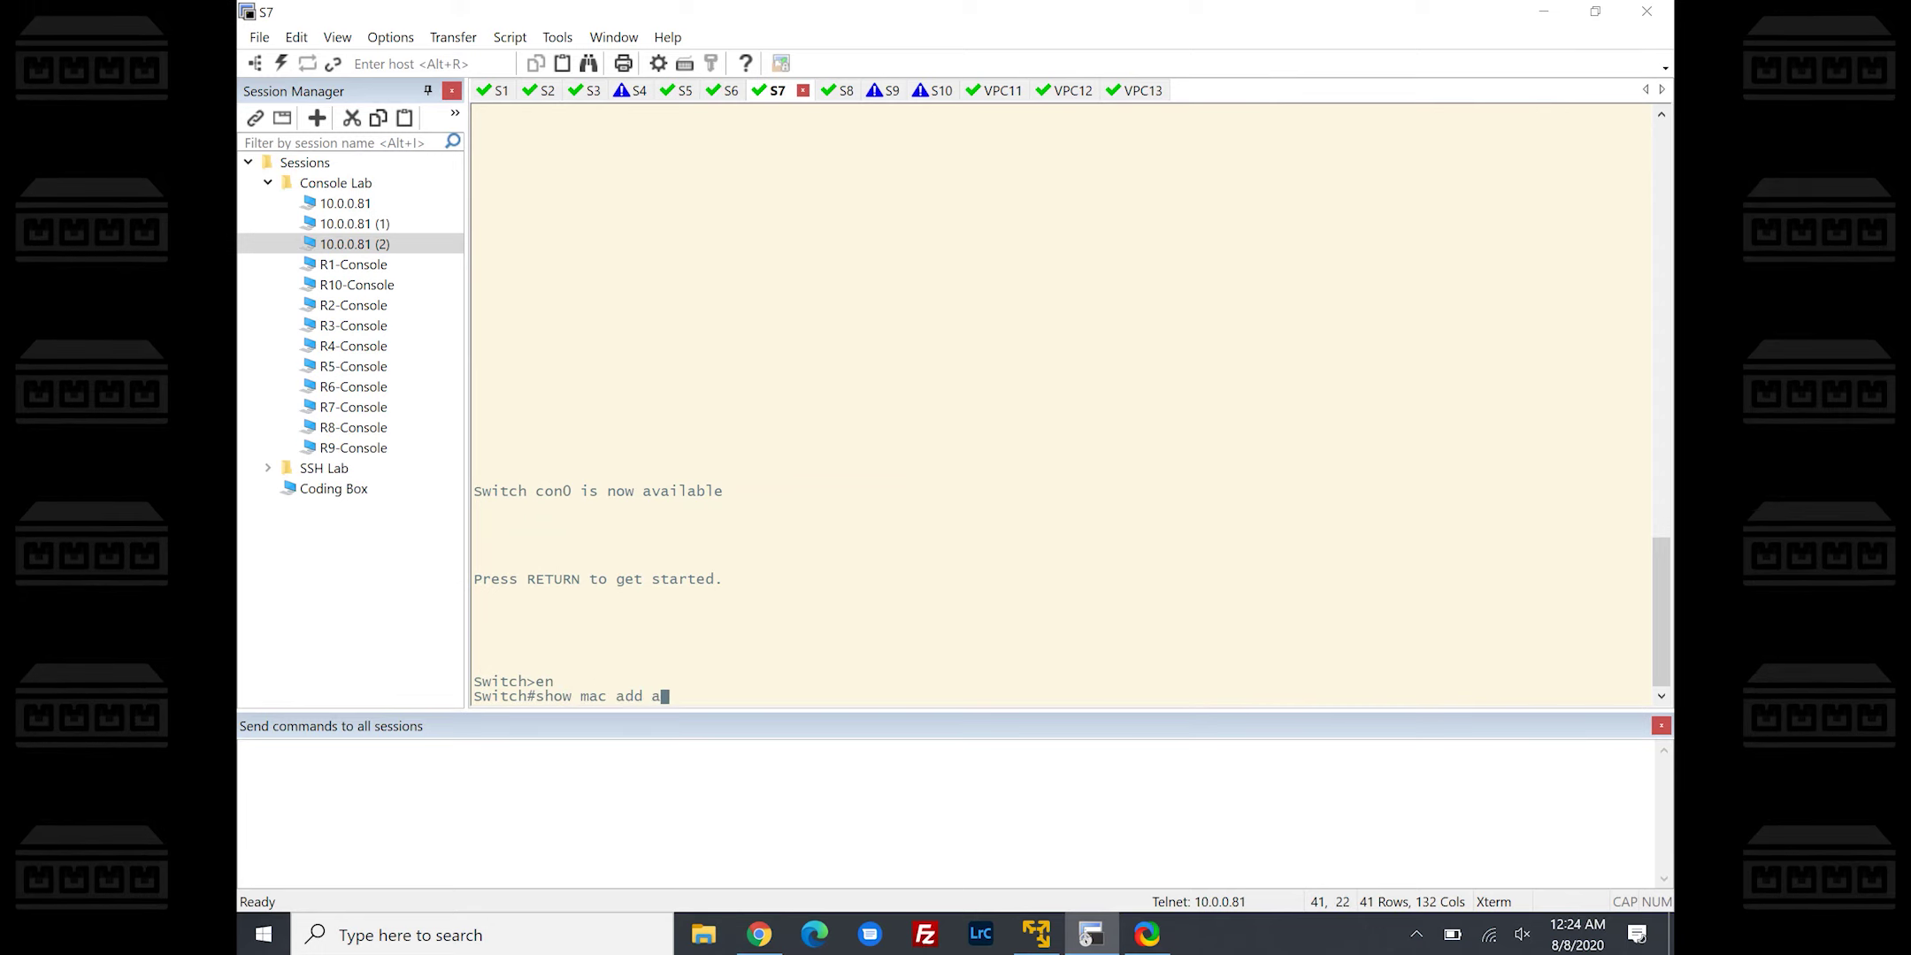
{"action": "right_click", "coordinate": [1059, 533]}
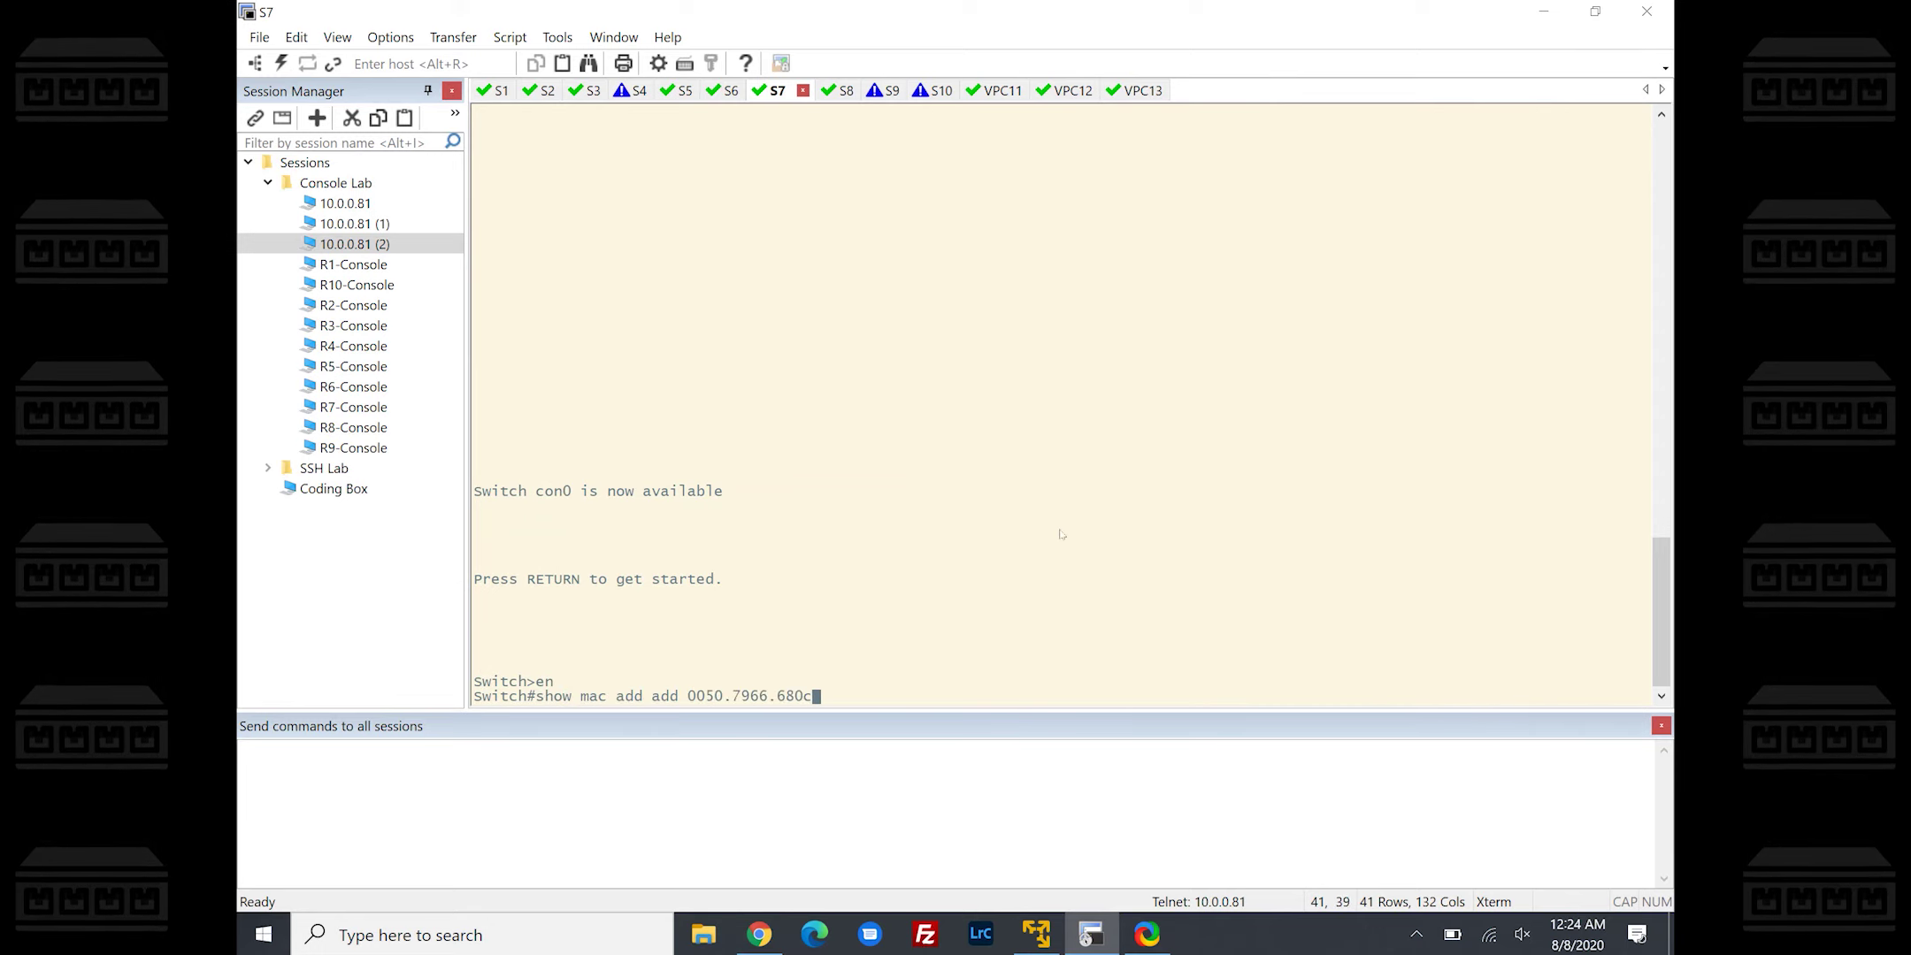
{"action": "key", "text": "Return"}
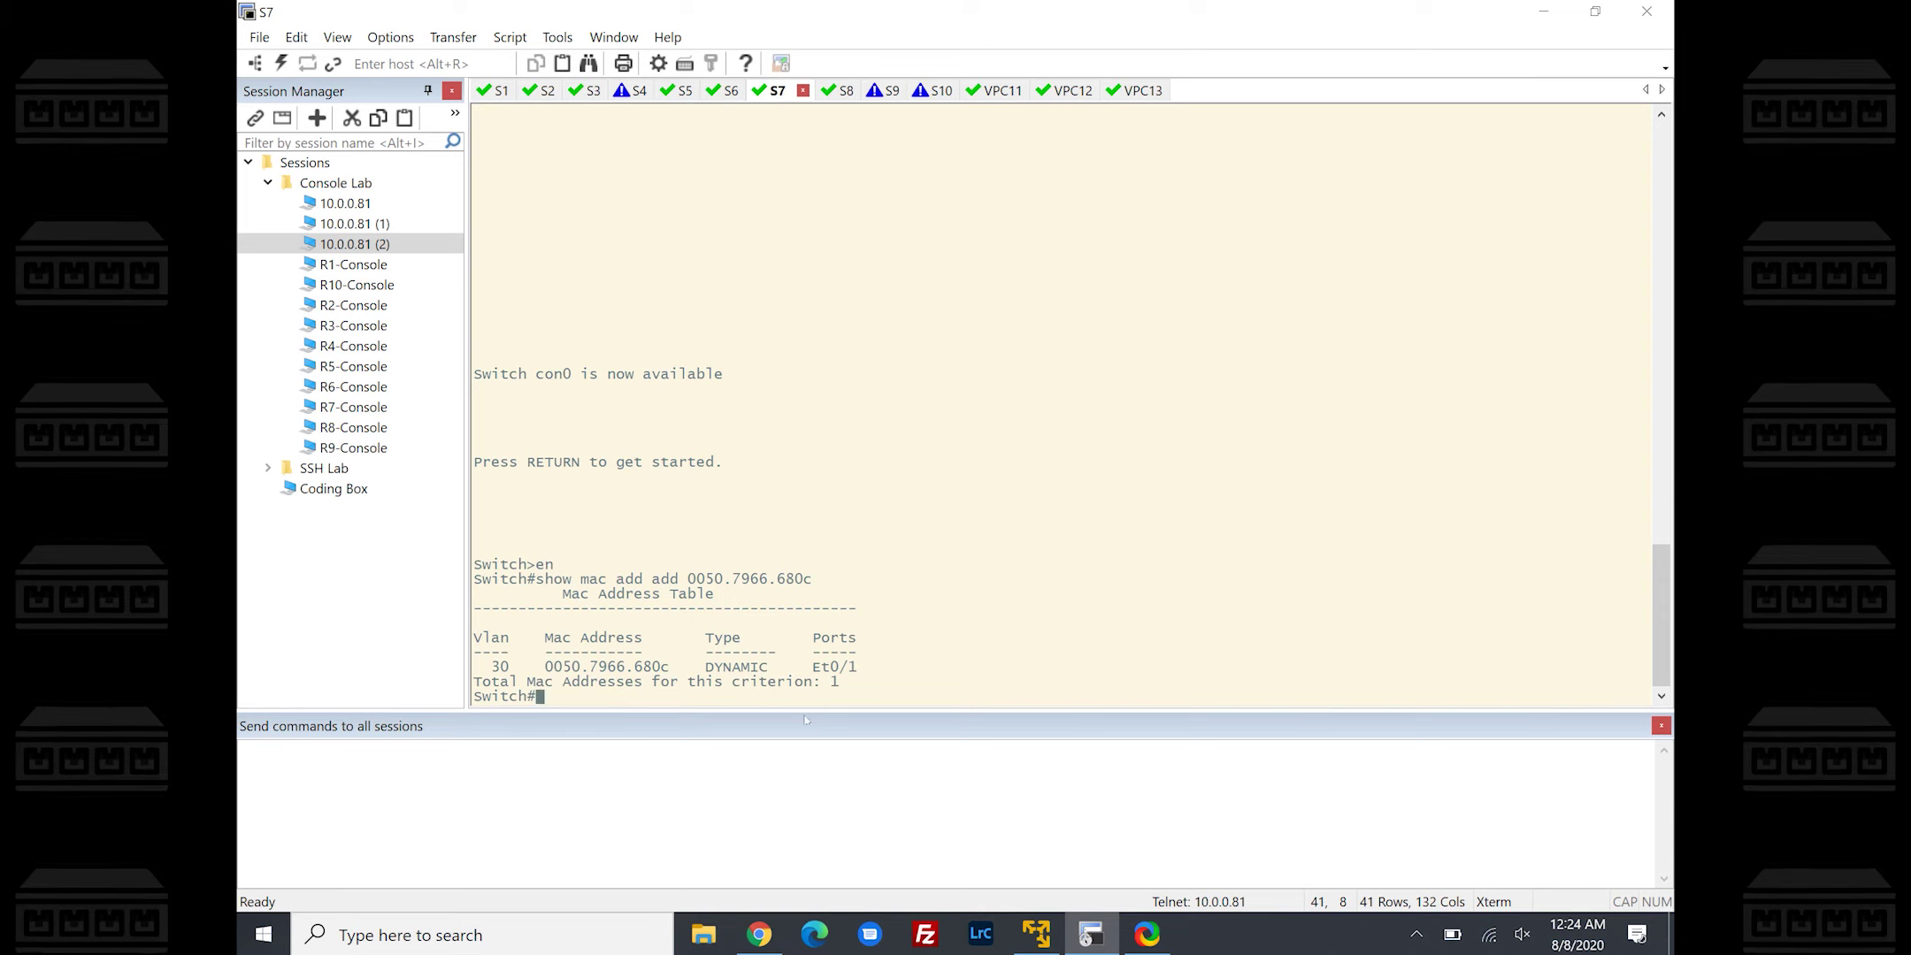
List S7's CDP neighbour on Ethernet 0/1, then rerun the command with 'det' for detail
{"action": "type", "text": "show cdp neigh "}
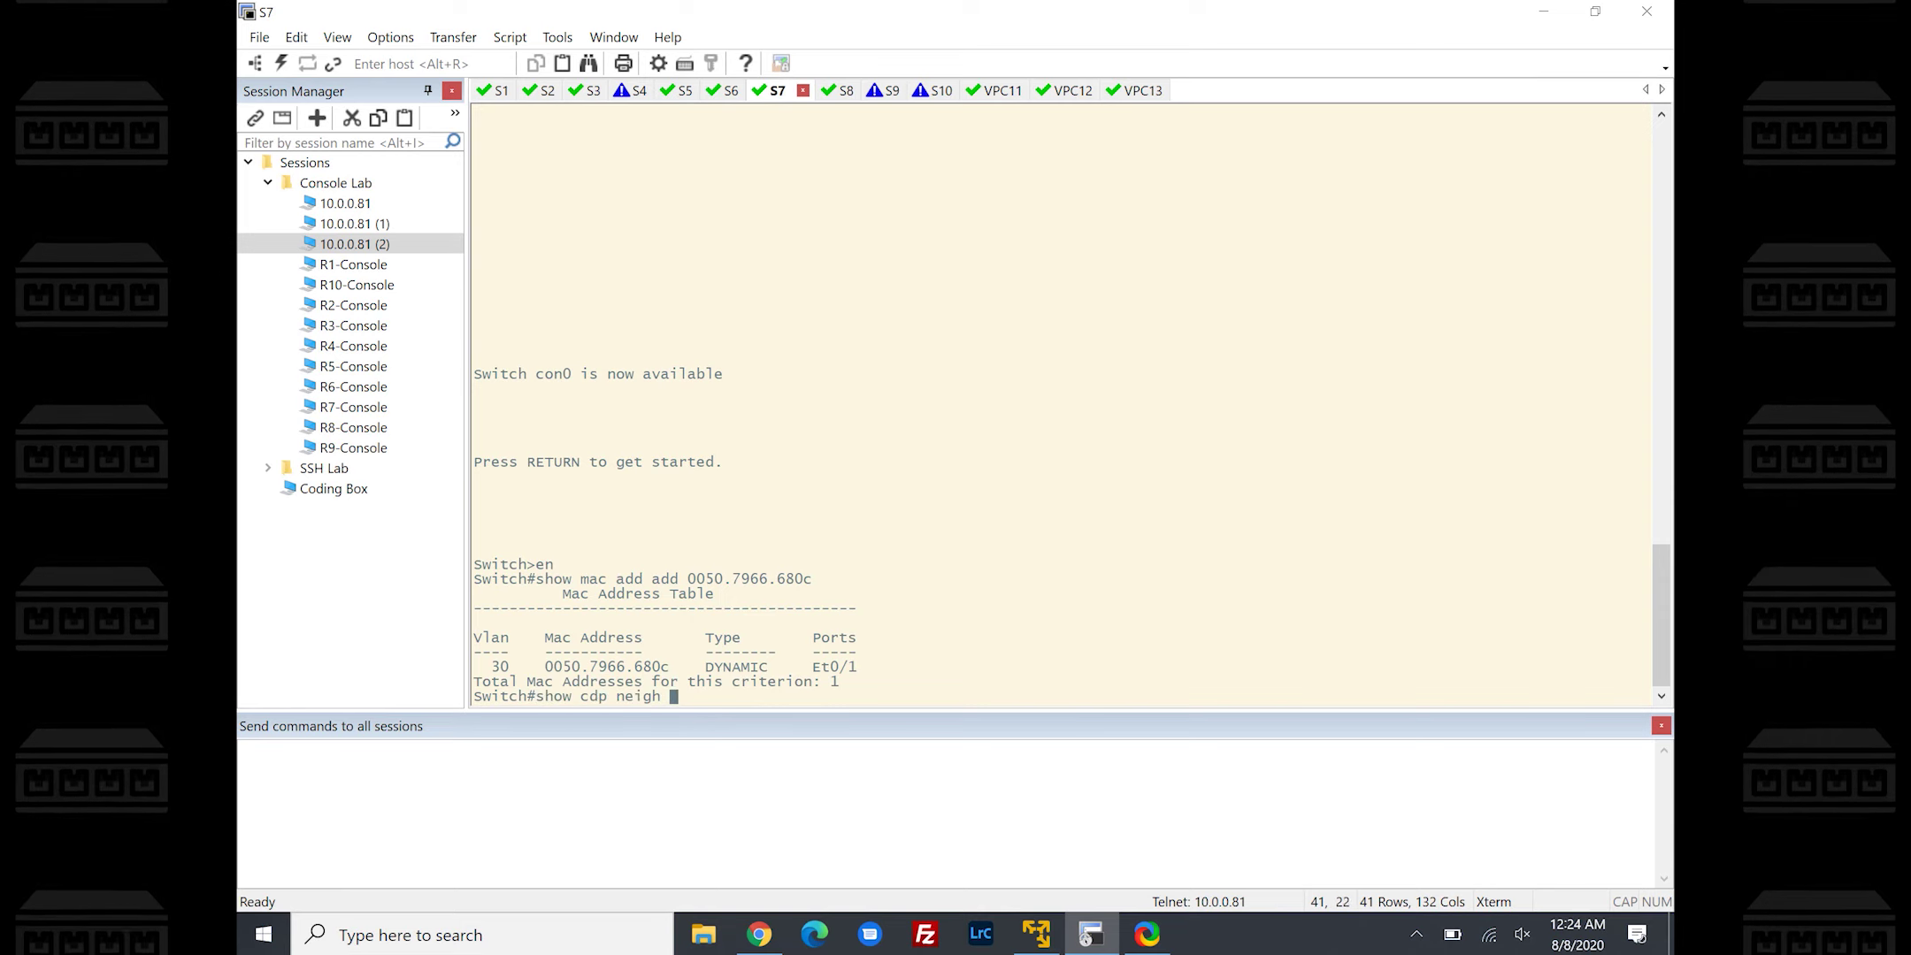
{"action": "type", "text": "eth 0/"}
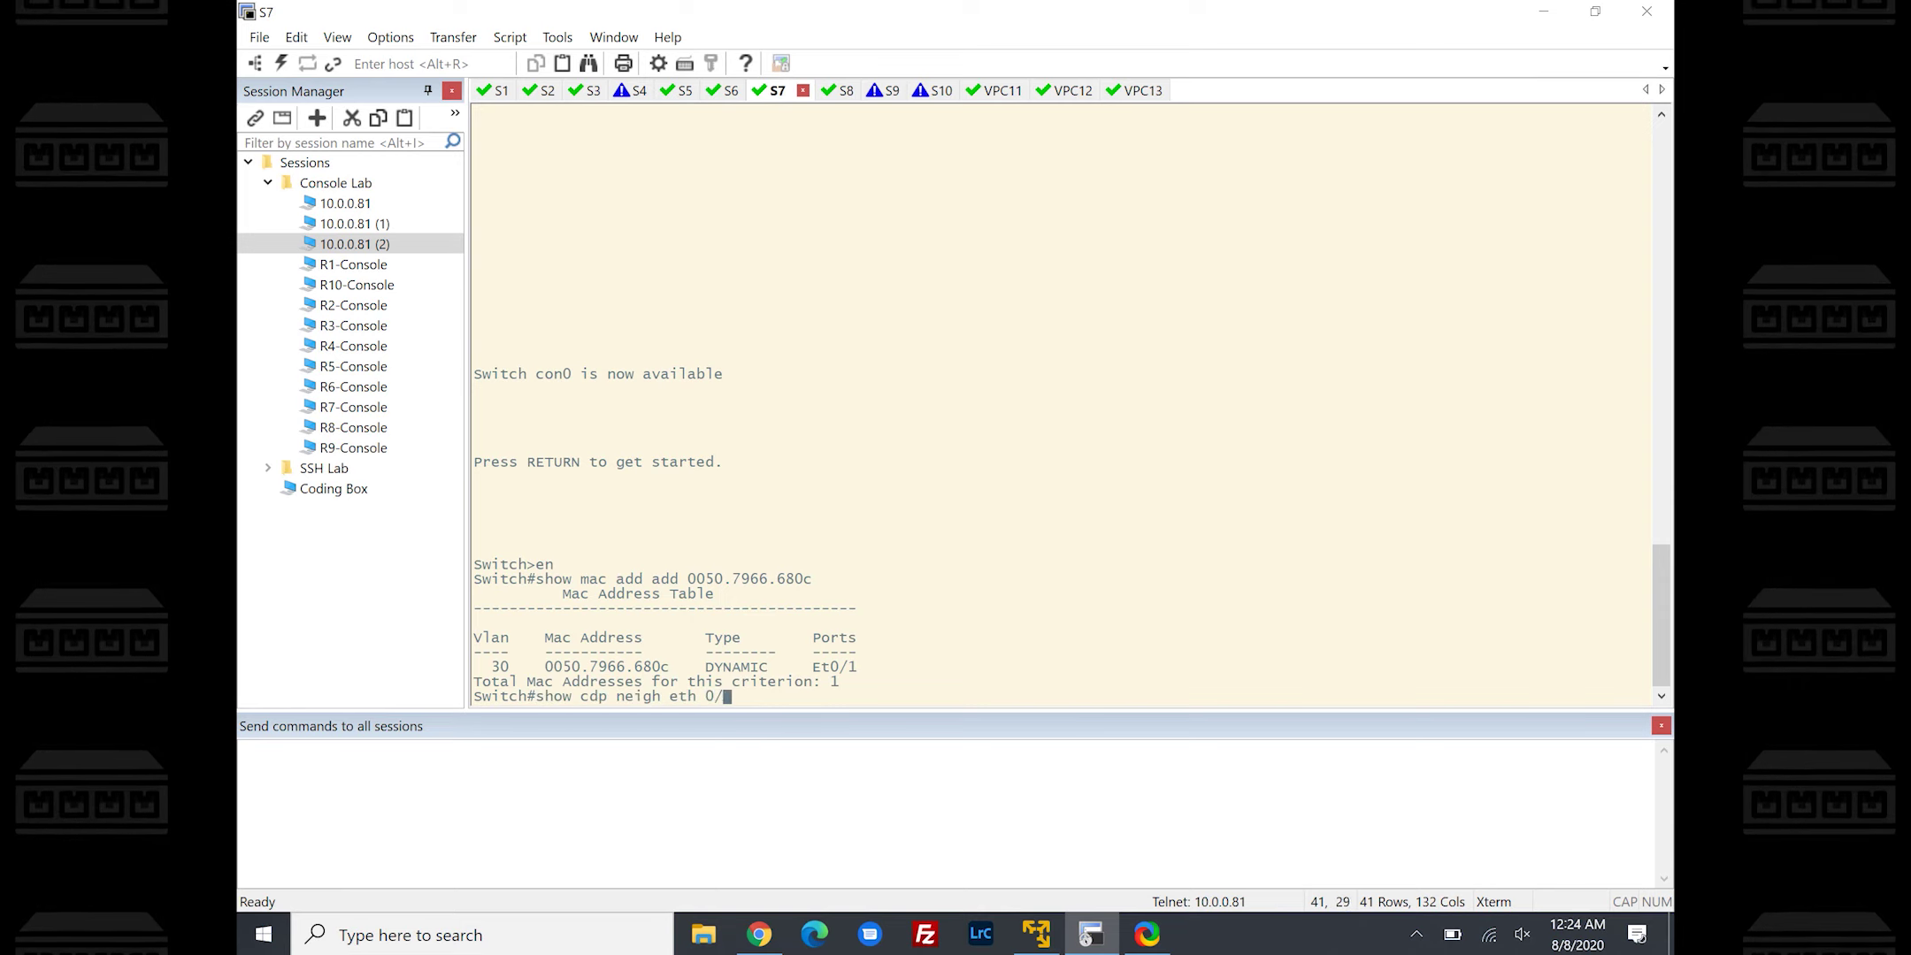
{"action": "type", "text": "1"}
{"action": "key", "text": "Return"}
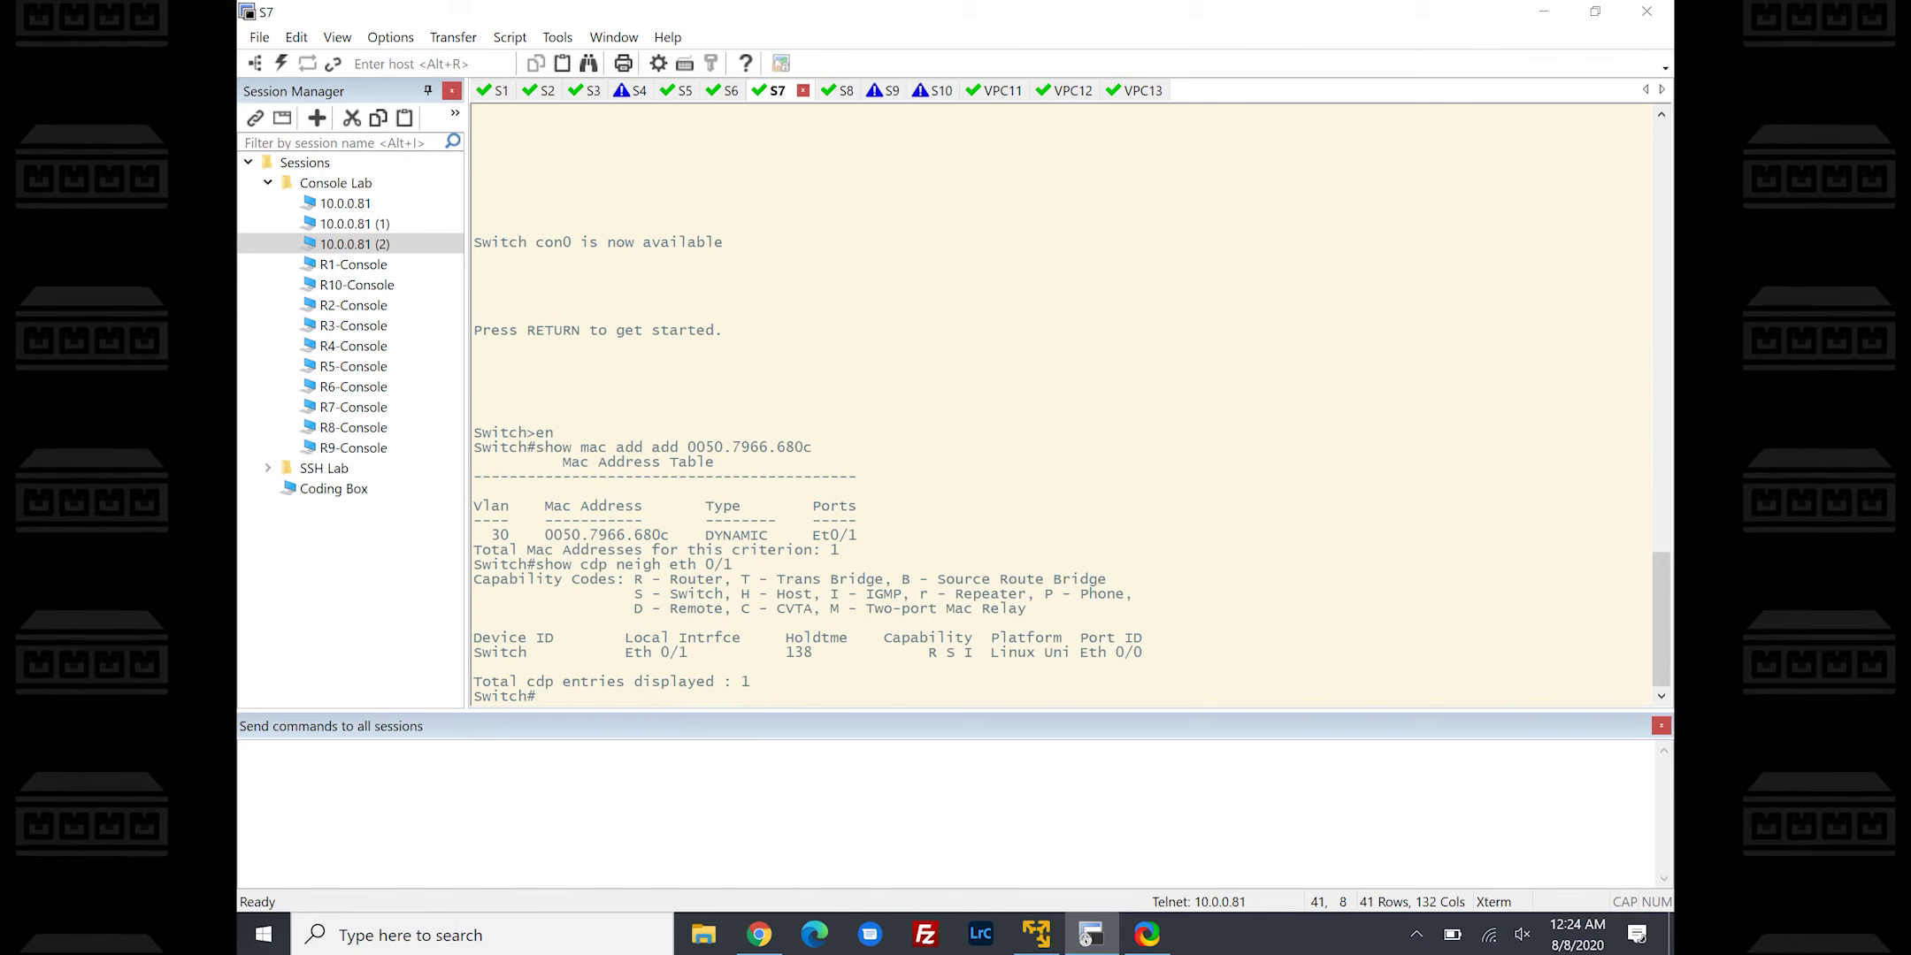
{"action": "key", "text": "Up"}
{"action": "type", "text": "det"}
{"action": "key", "text": "Return"}
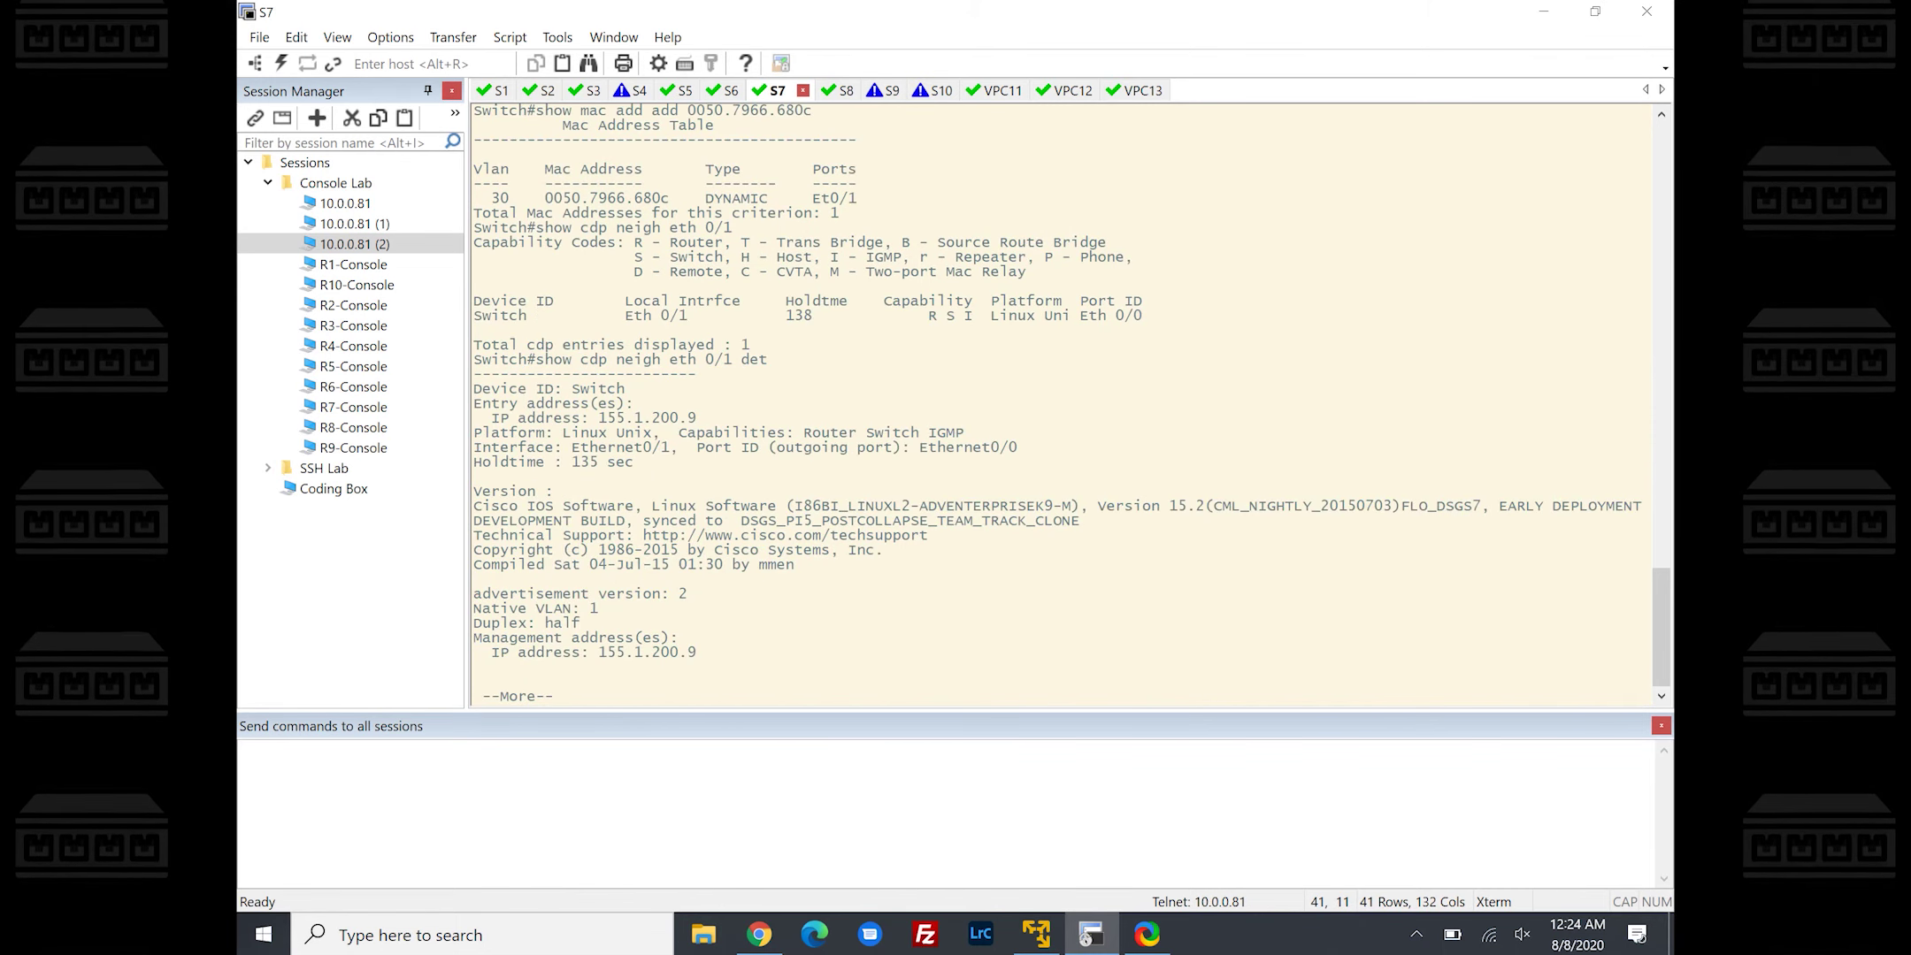
On the S9 console, enter privileged exec mode, briefly entering and exiting configuration mode
{"action": "left_click", "coordinate": [884, 90]}
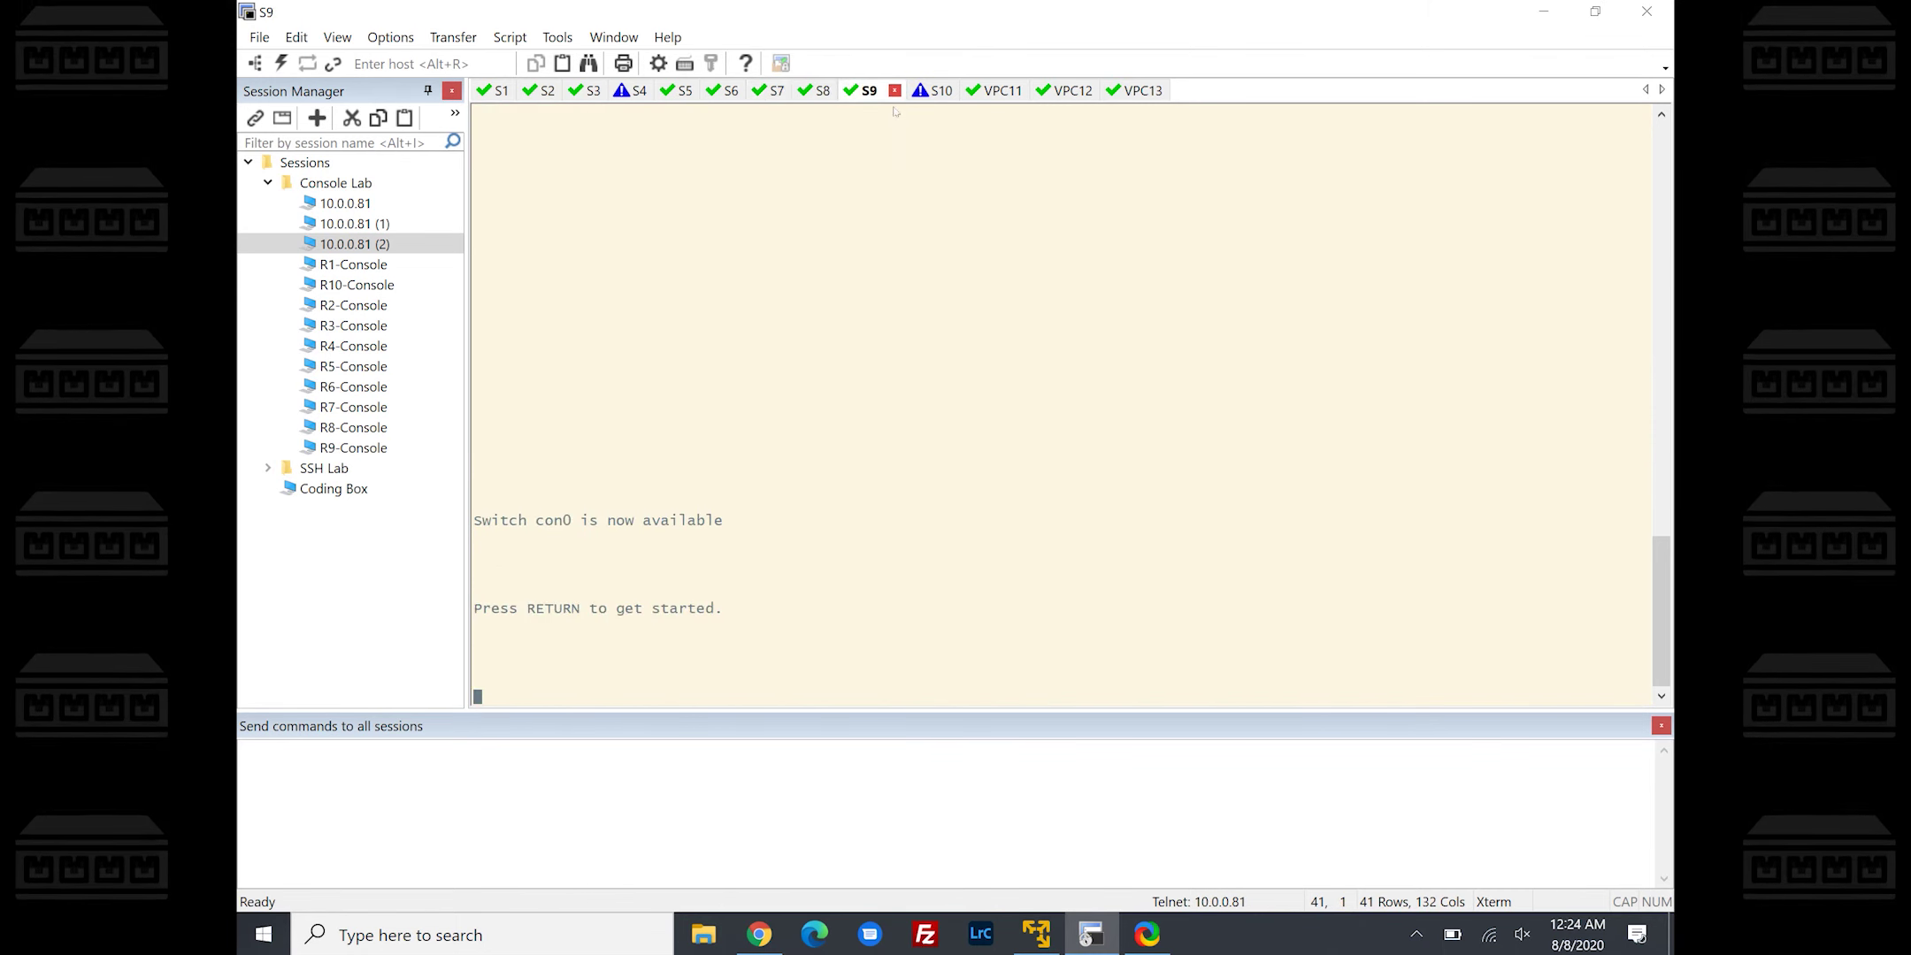
{"action": "key", "text": "Return"}
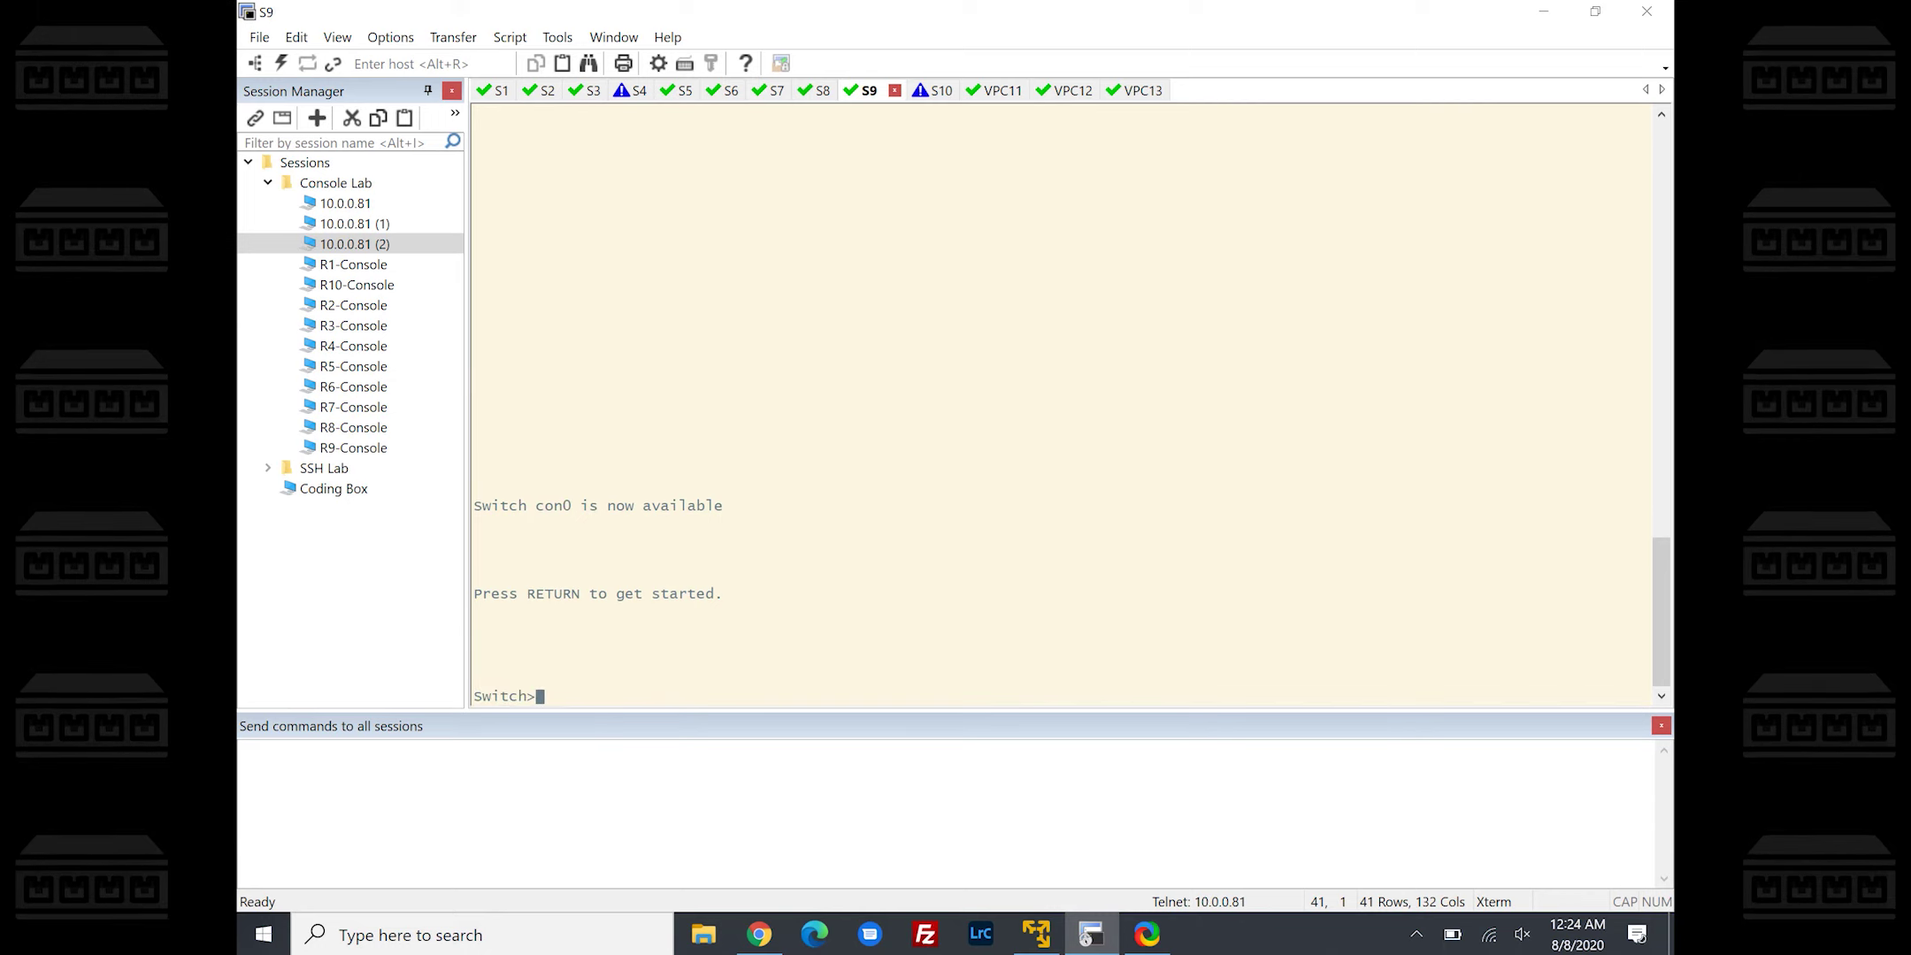
{"action": "type", "text": "en"}
{"action": "key", "text": "Return"}
{"action": "type", "text": "conf t"}
{"action": "key", "text": "Return"}
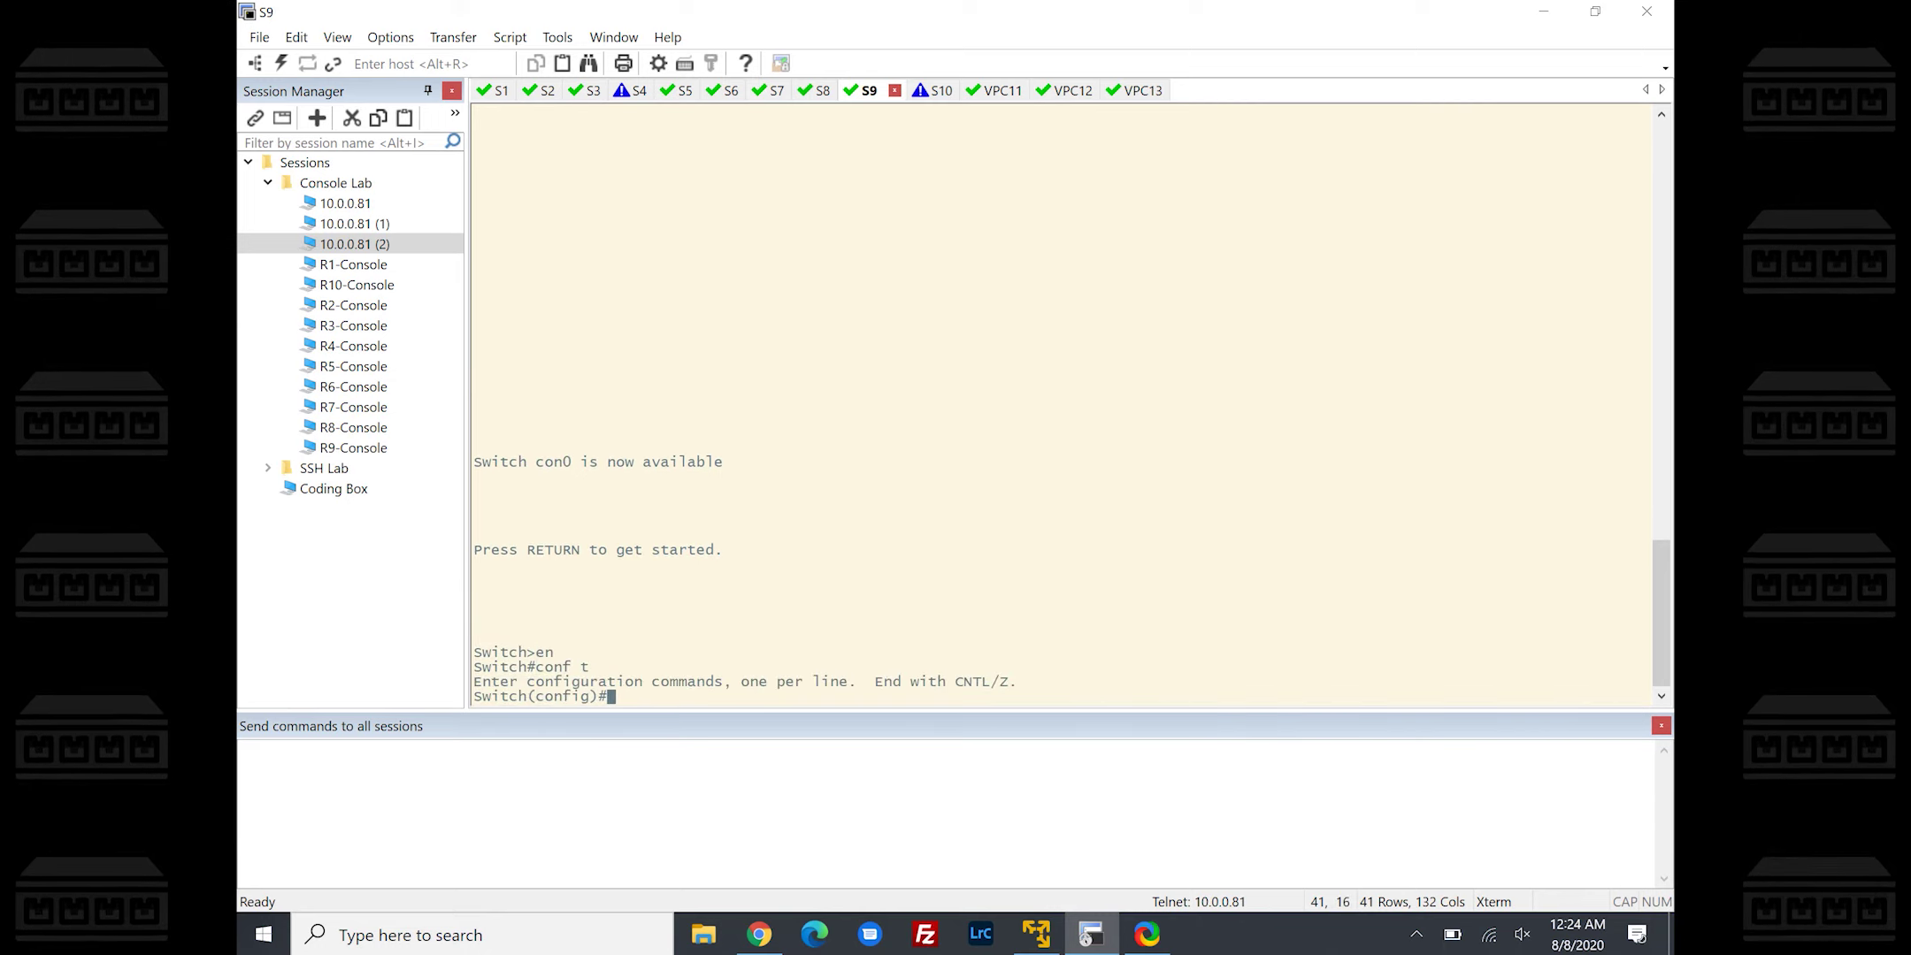
{"action": "type", "text": "exit"}
{"action": "key", "text": "Return"}
Look up MAC 0050.7966.680c on S9, copying the address from S7's output
{"action": "type", "text": "show "}
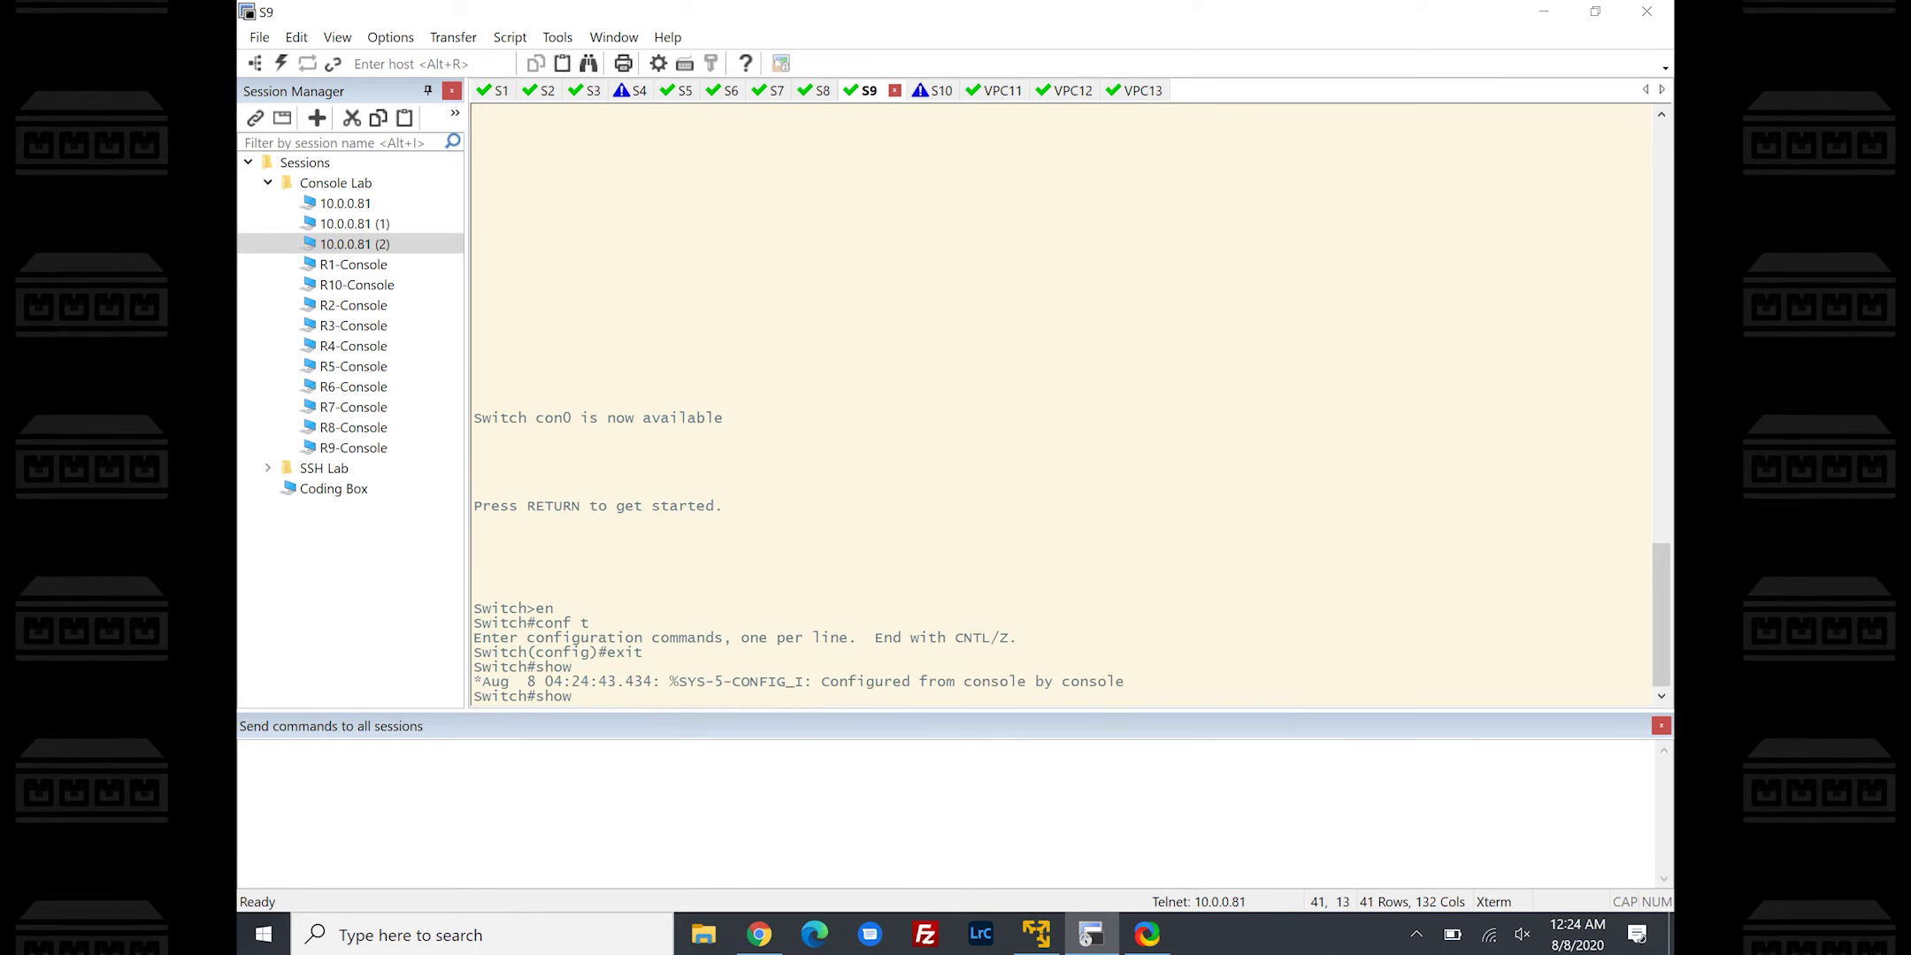
{"action": "type", "text": "mac add add"}
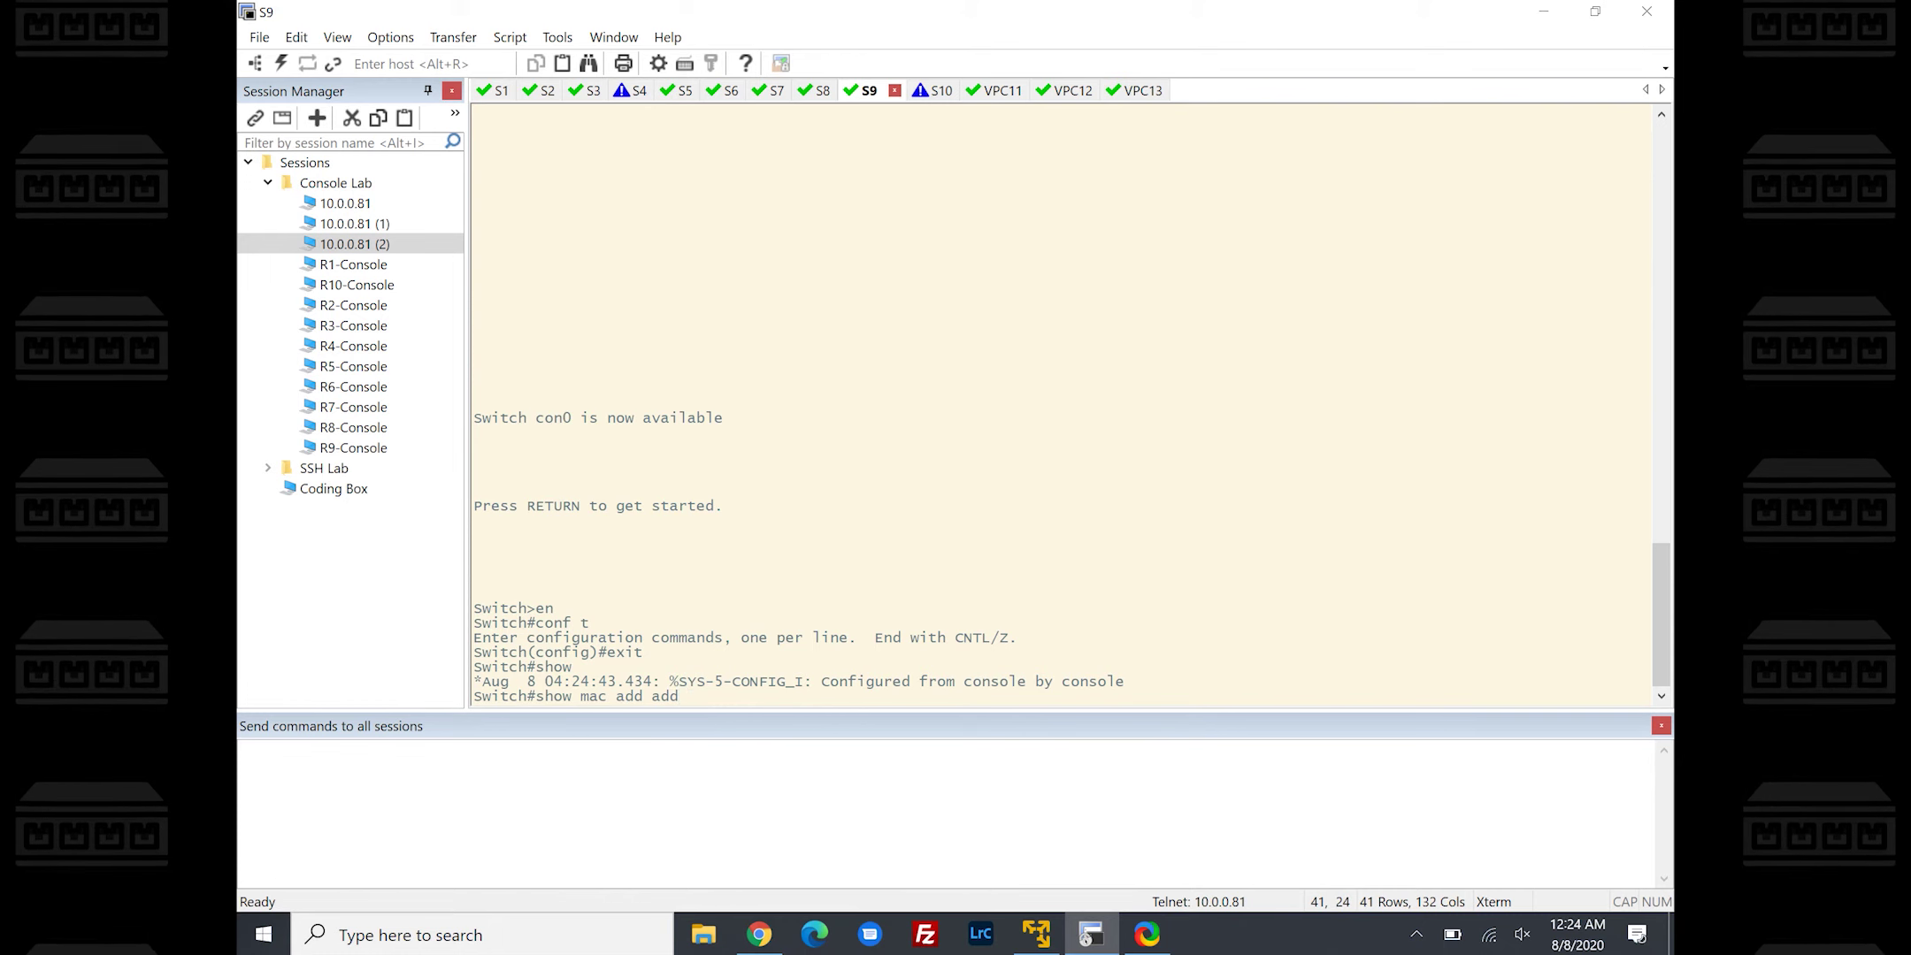
{"action": "key", "text": "alt+7"}
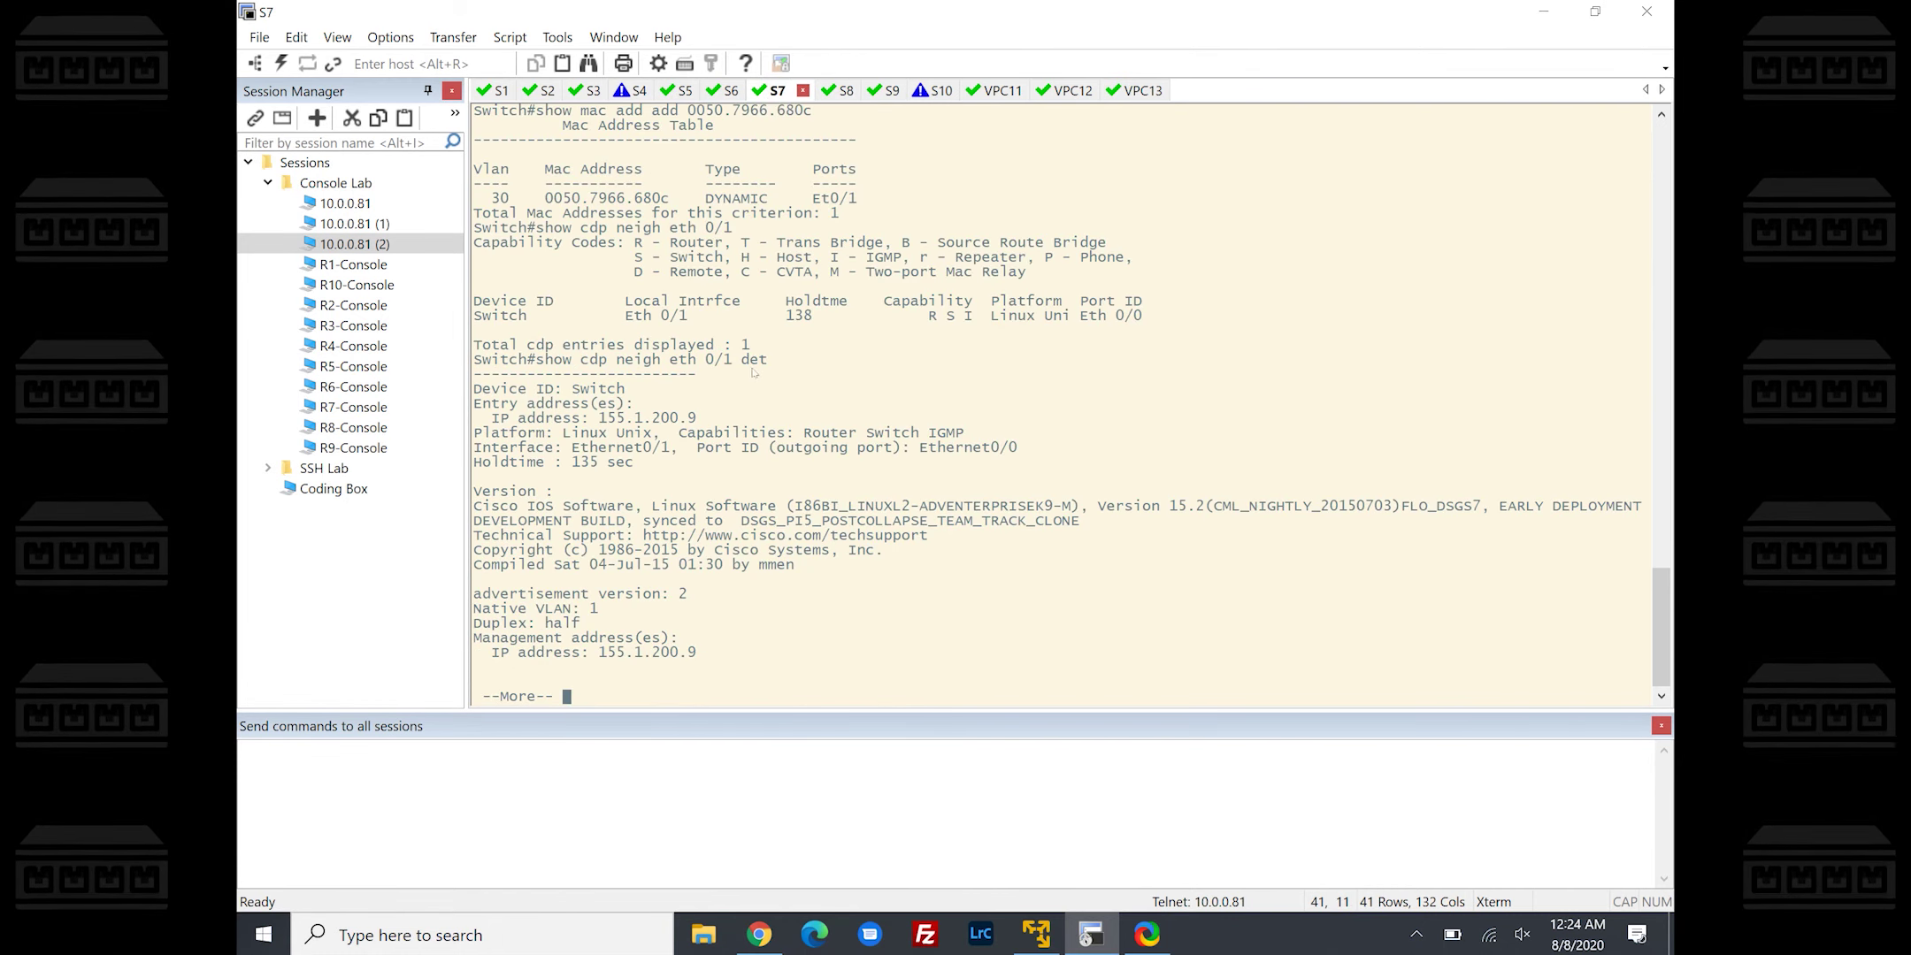
{"action": "scroll", "coordinate": [763, 442], "scroll_direction": "up", "scroll_amount": 1}
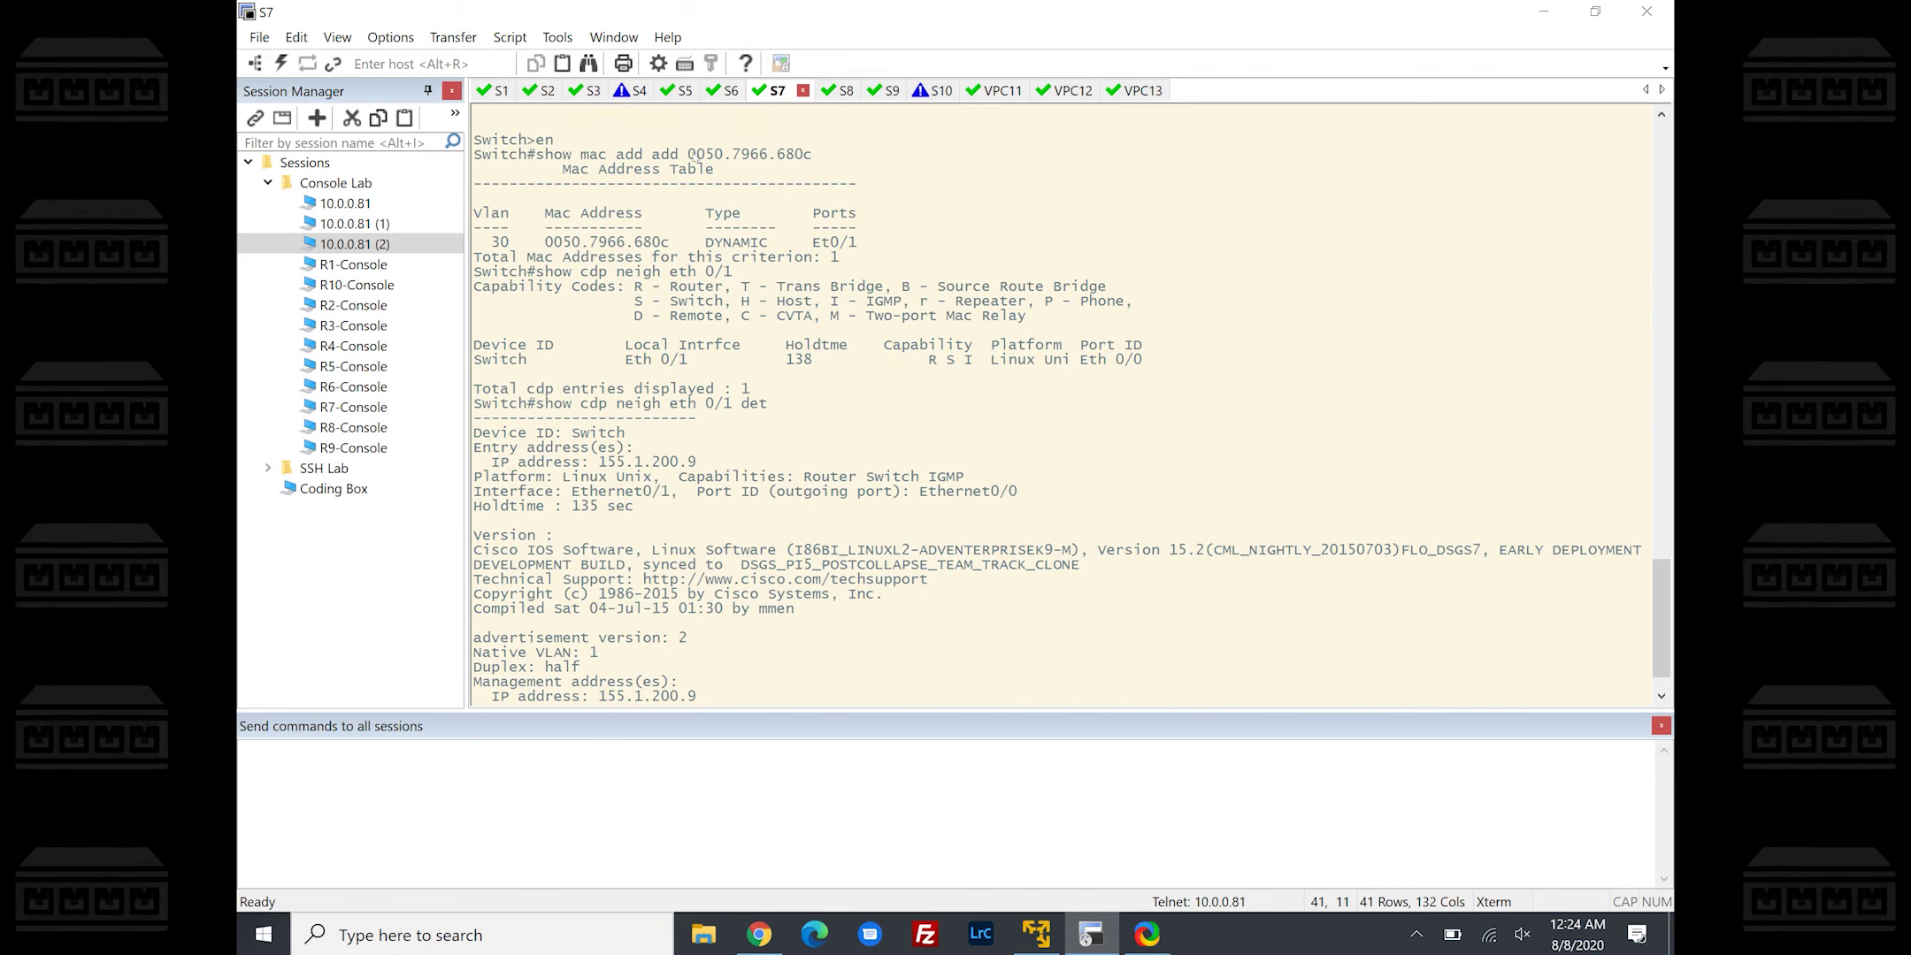
{"action": "left_click_drag", "start_coordinate": [689, 156], "coordinate": [811, 162]}
{"action": "key", "text": "ctrl+c"}
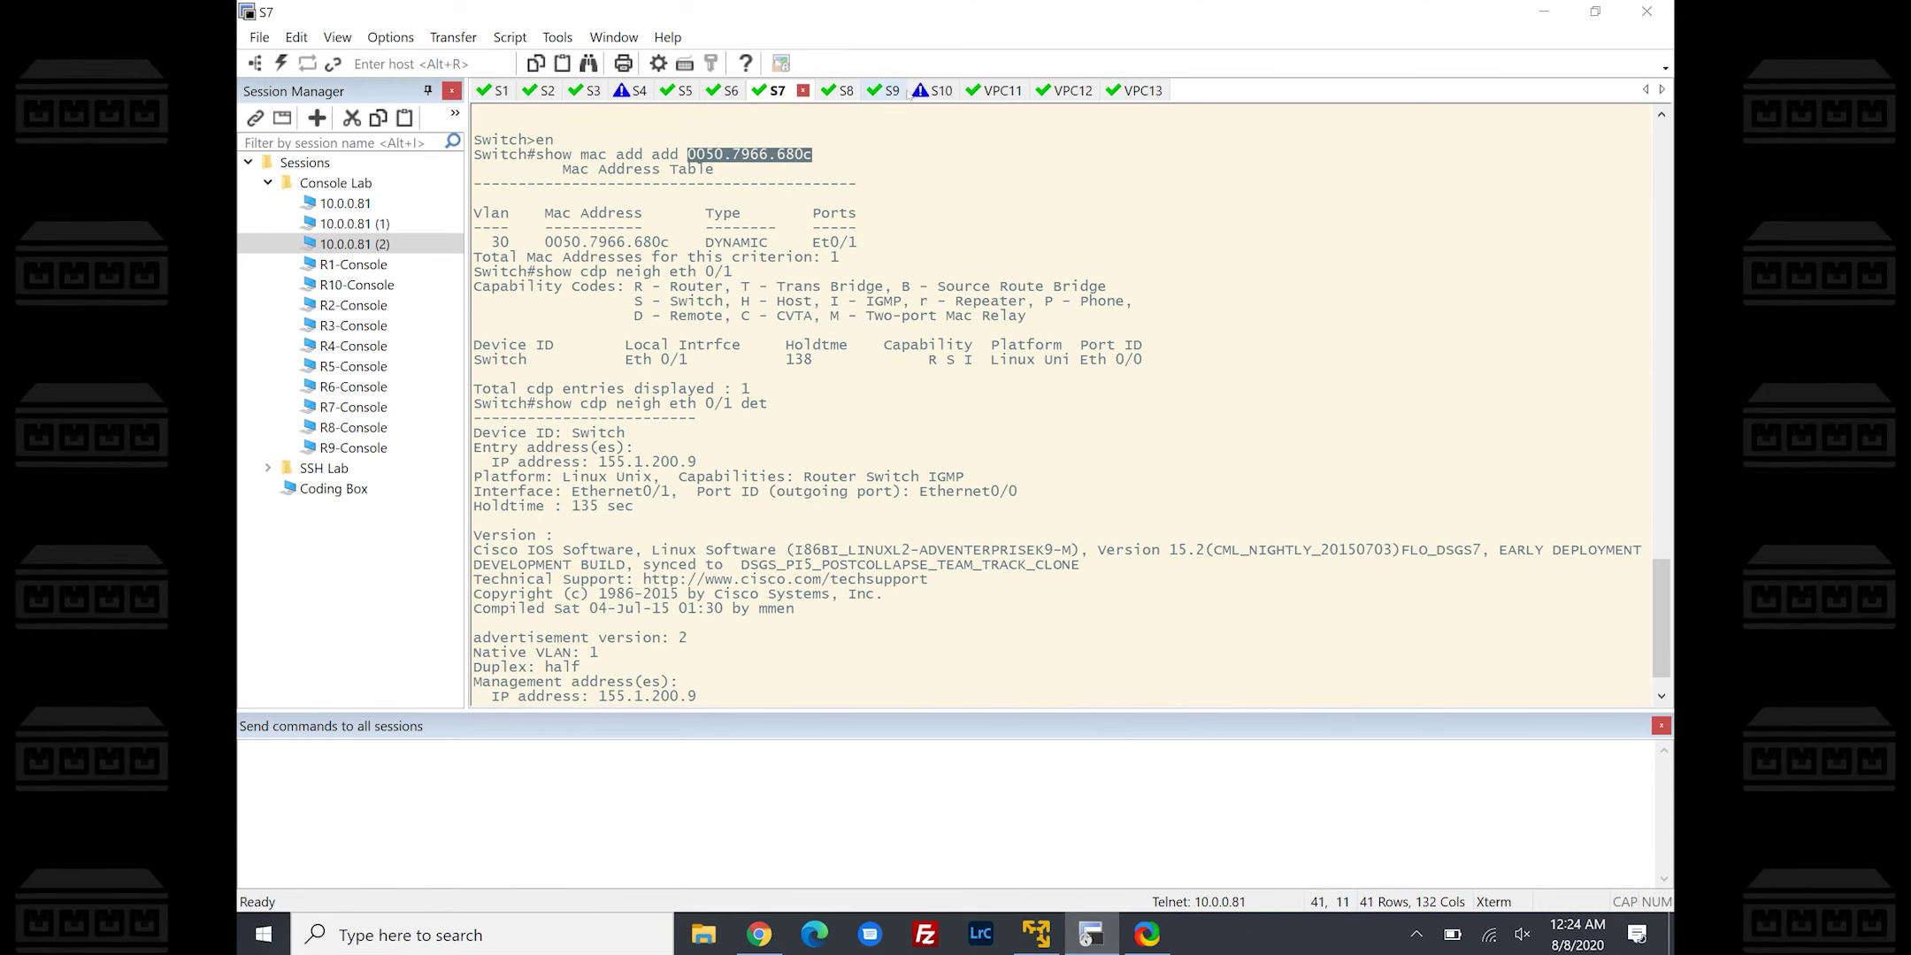
{"action": "left_click", "coordinate": [876, 92]}
{"action": "right_click", "coordinate": [908, 323]}
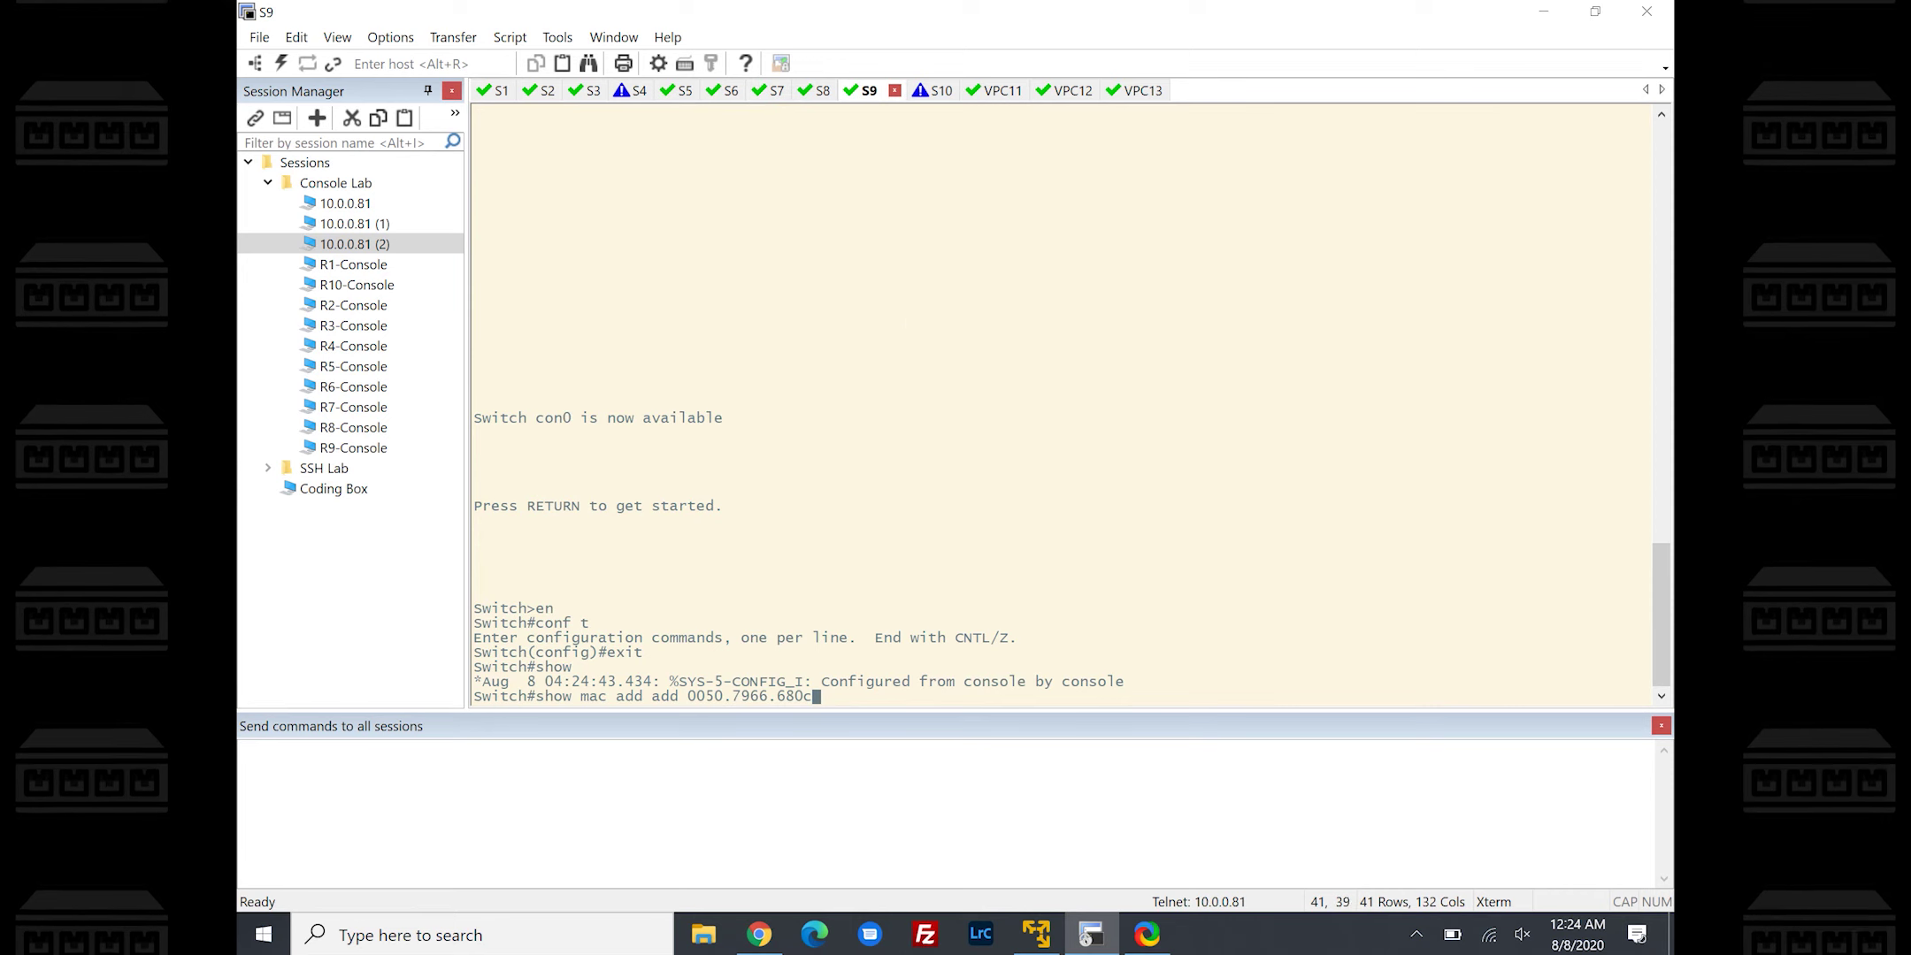
{"action": "key", "text": "Return"}
Show S9's CDP neighbour detail for ether 0/1, then bring up the S10 console
{"action": "type", "text": "sho"}
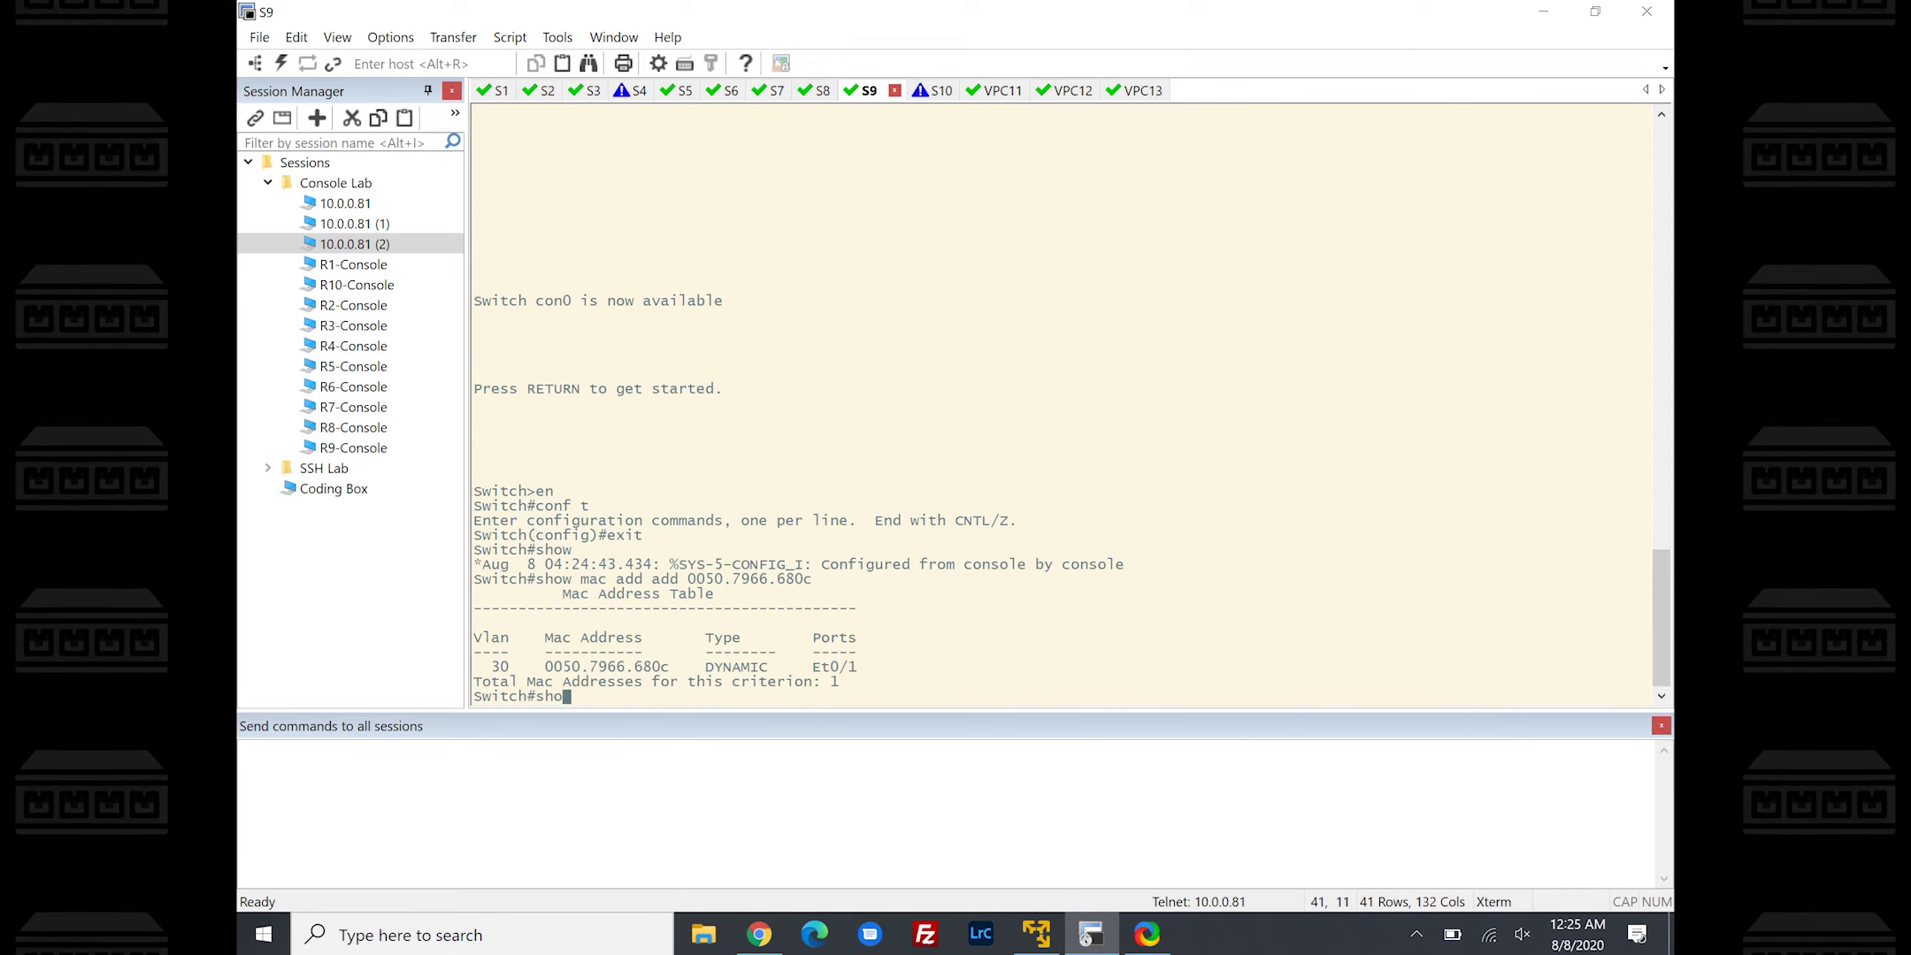
{"action": "type", "text": "w cdp ne"}
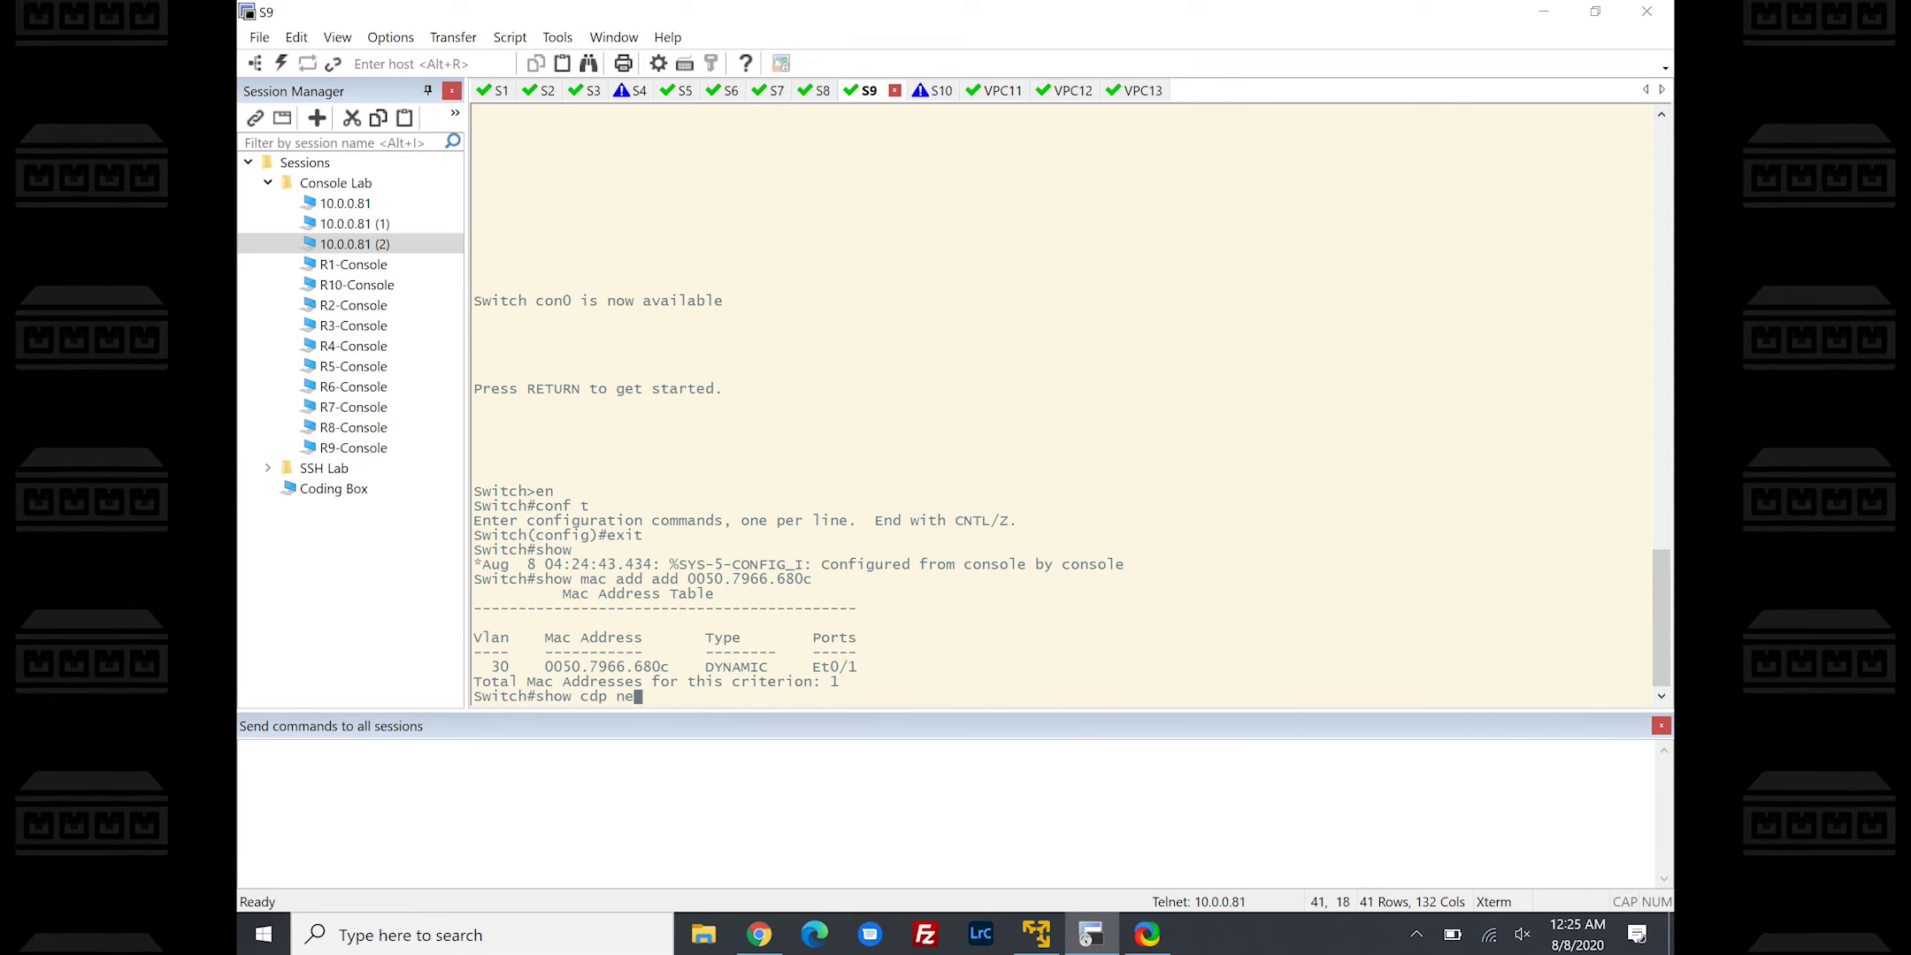
{"action": "type", "text": "igh int"}
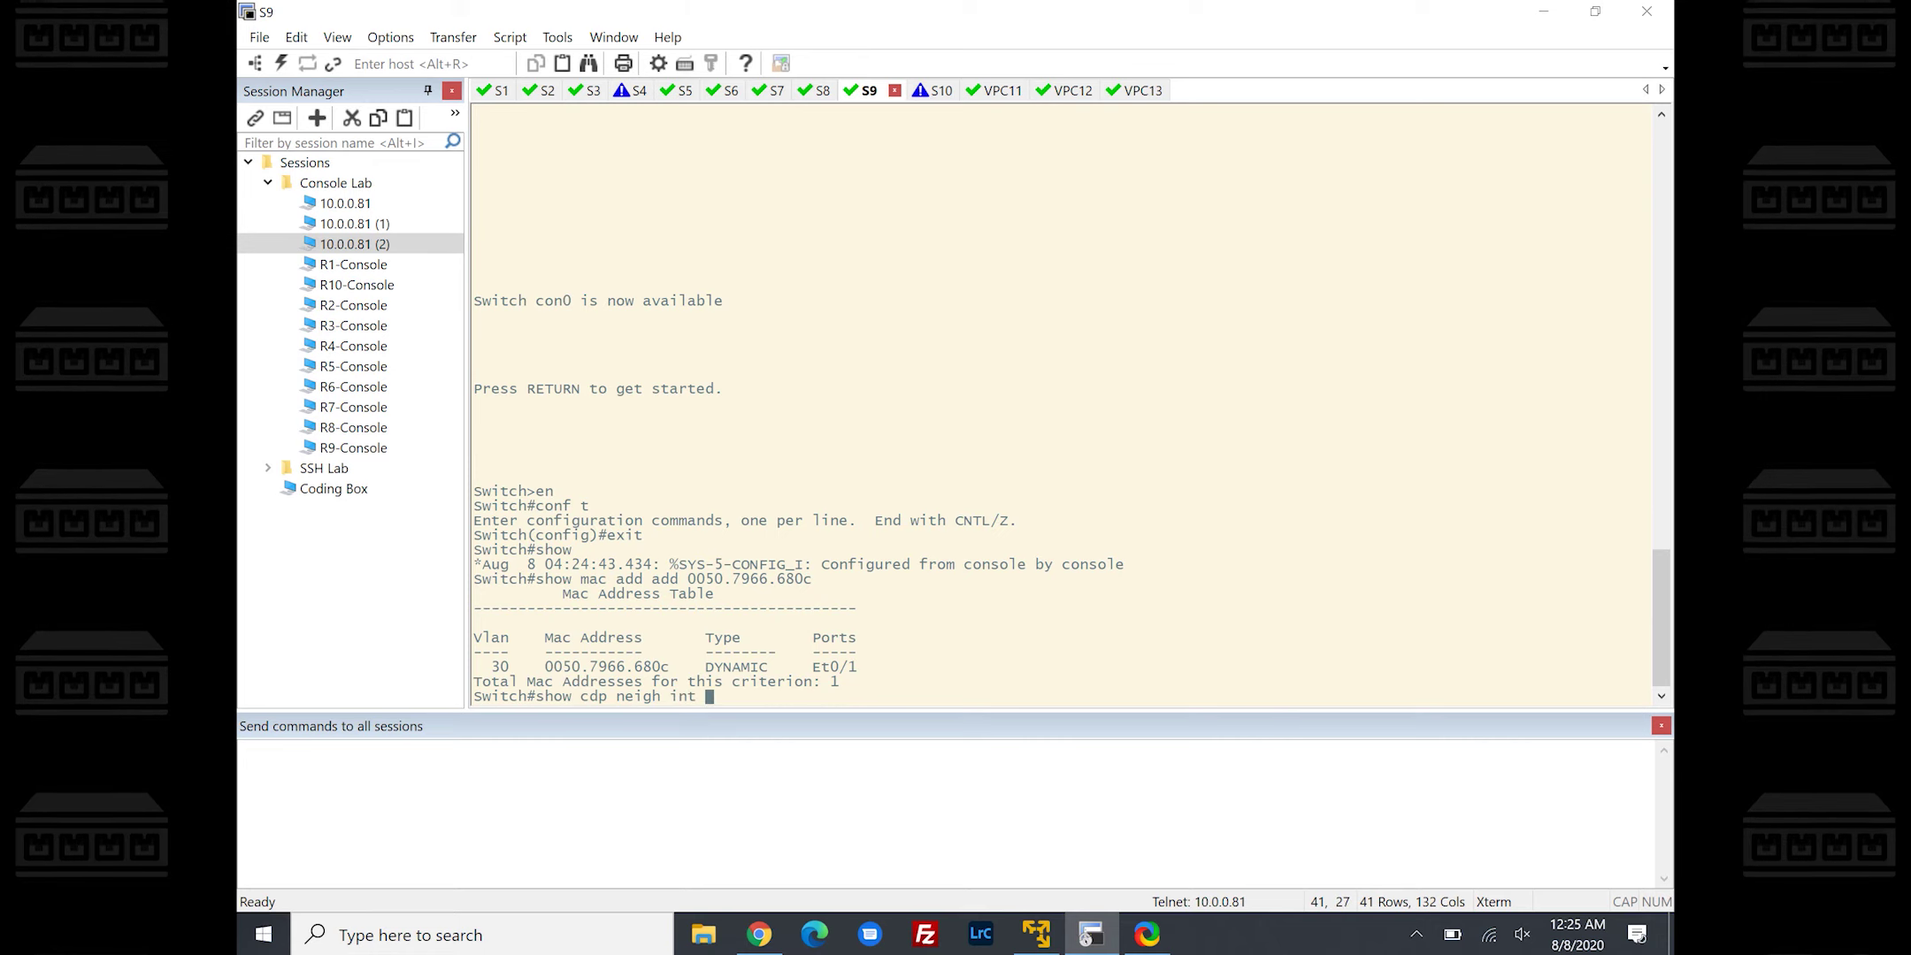
{"action": "key", "text": "BackSpace"}
{"action": "key", "text": "BackSpace"}
{"action": "key", "text": "BackSpace"}
{"action": "key", "text": "BackSpace"}
{"action": "type", "text": "ether "}
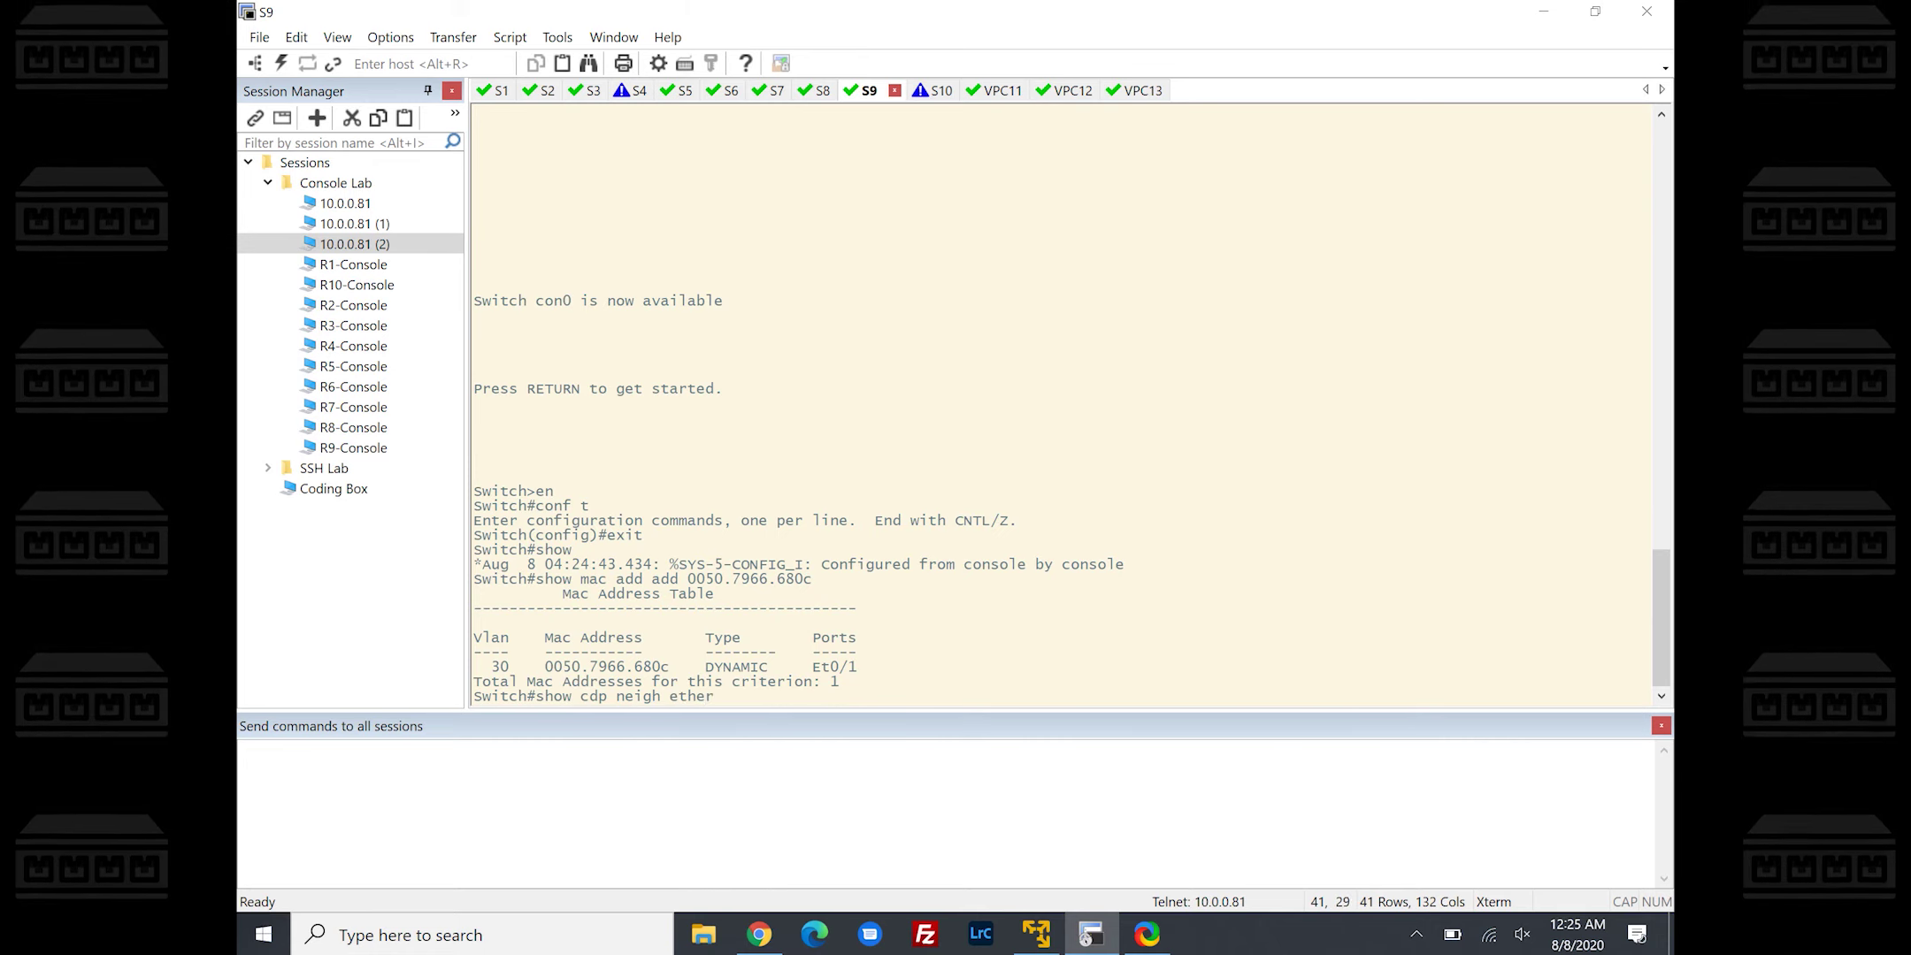
{"action": "type", "text": "0/1"}
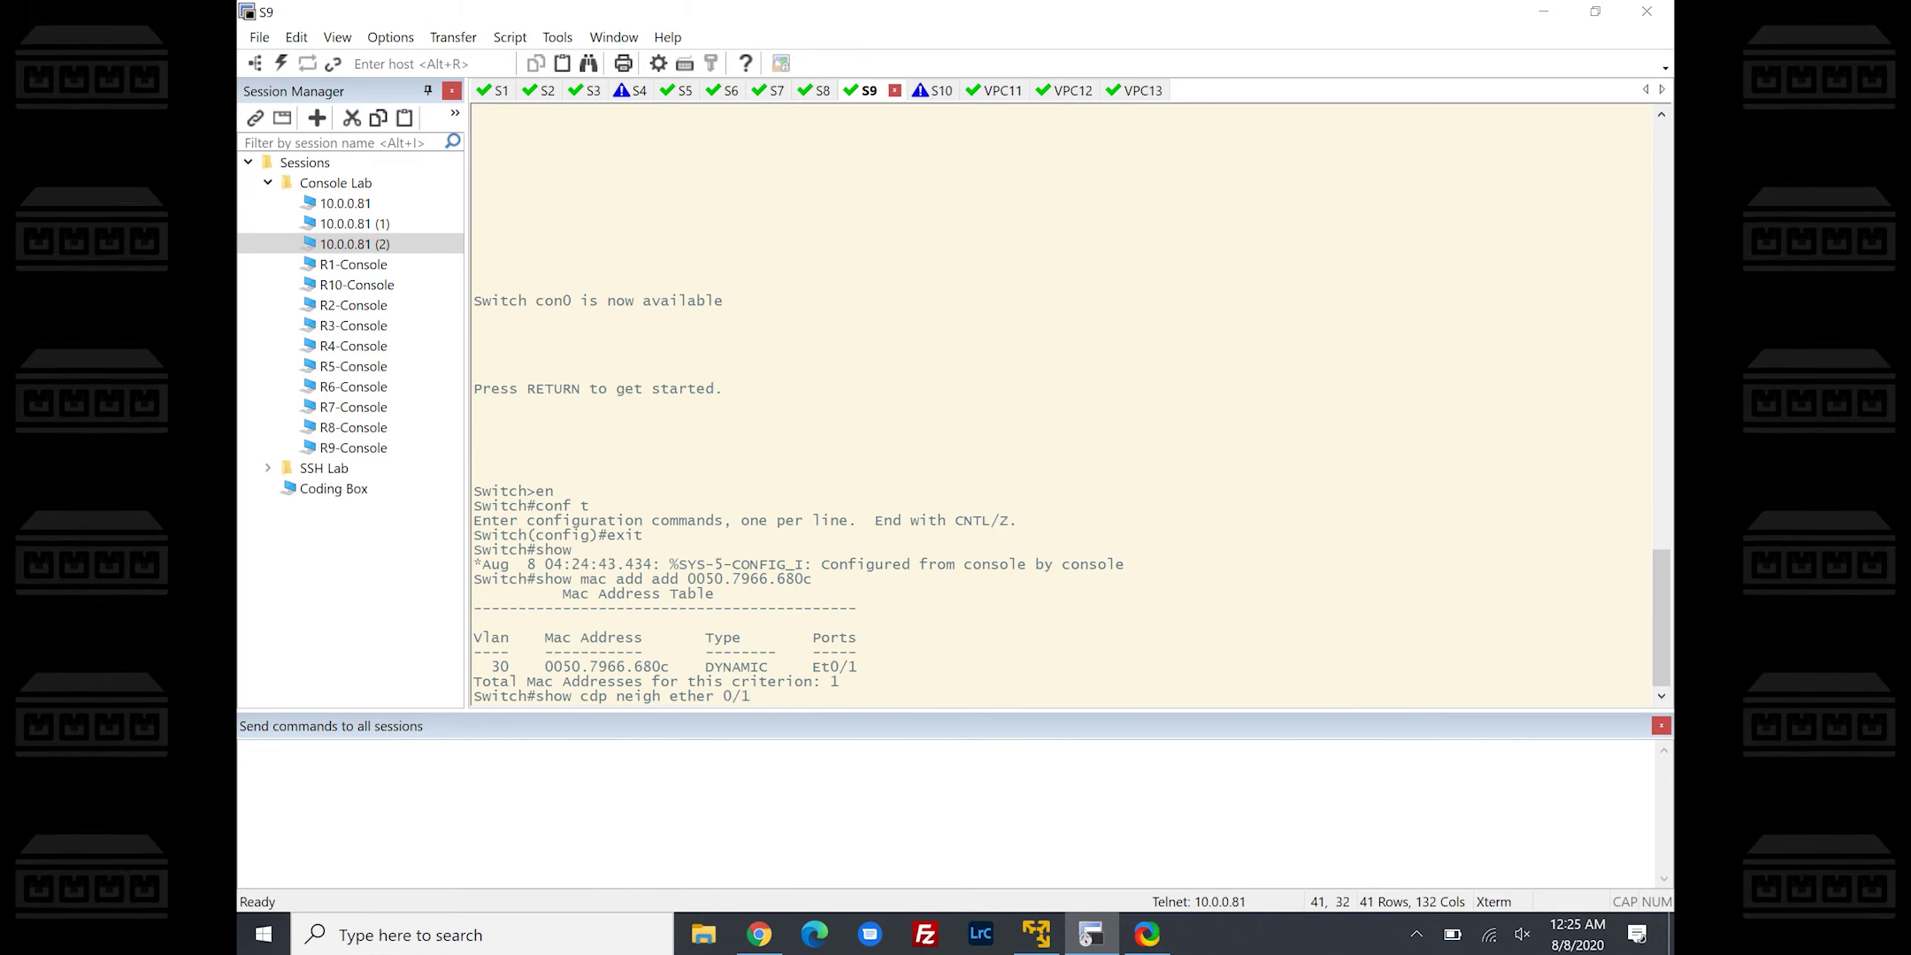
{"action": "type", "text": " det"}
{"action": "key", "text": "Return"}
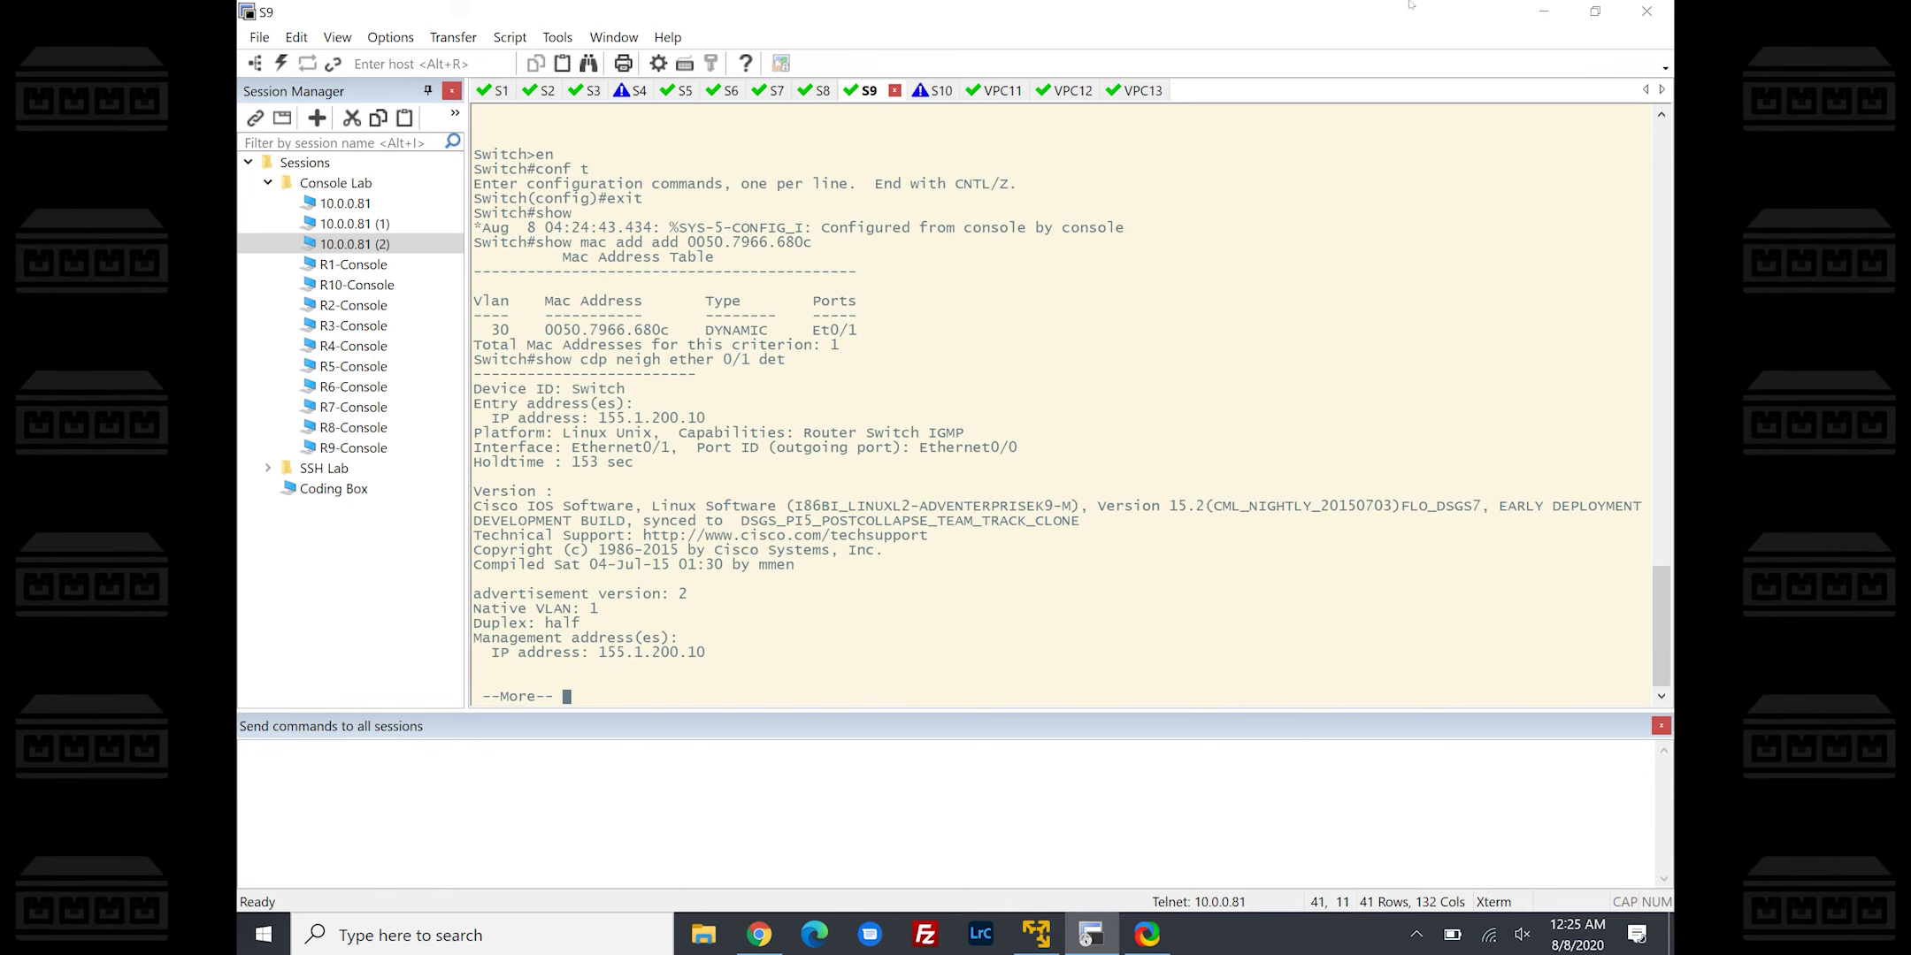
{"action": "left_click", "coordinate": [931, 89]}
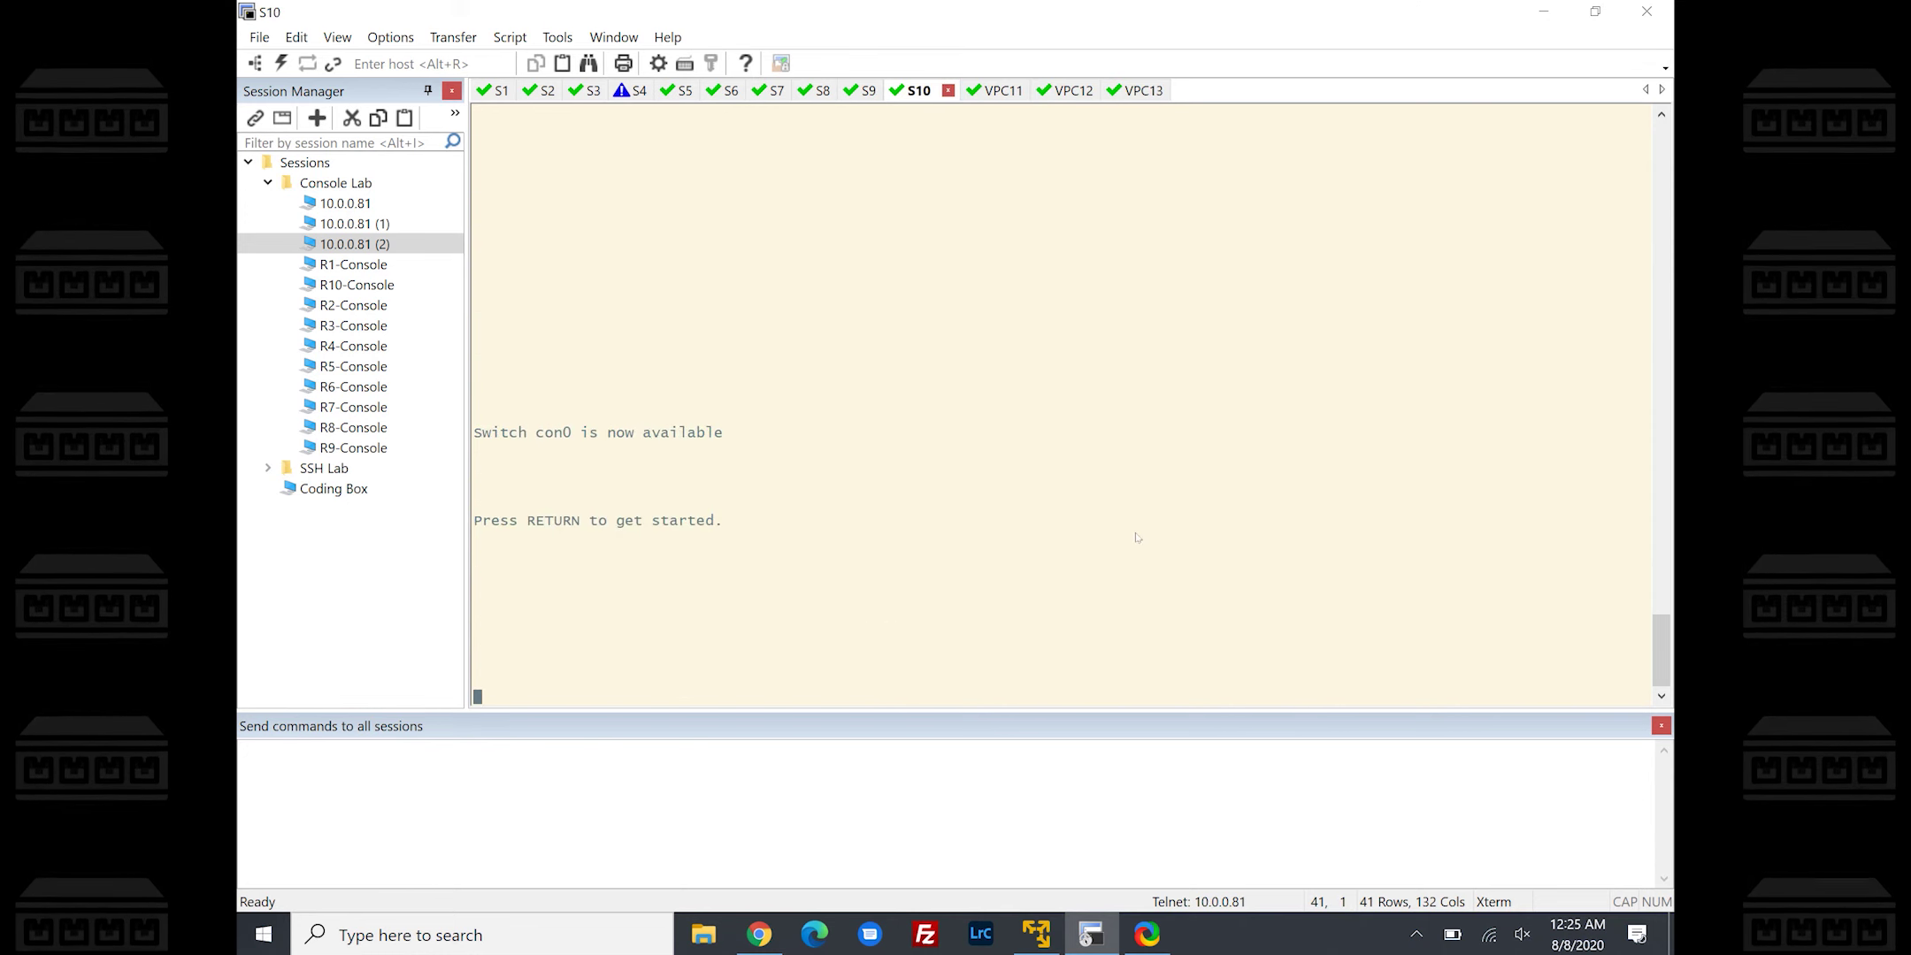
On S10, enter privileged mode and look up MAC 0050.7966.680c copied from S9's output
{"action": "key", "text": "Return"}
{"action": "type", "text": "e"}
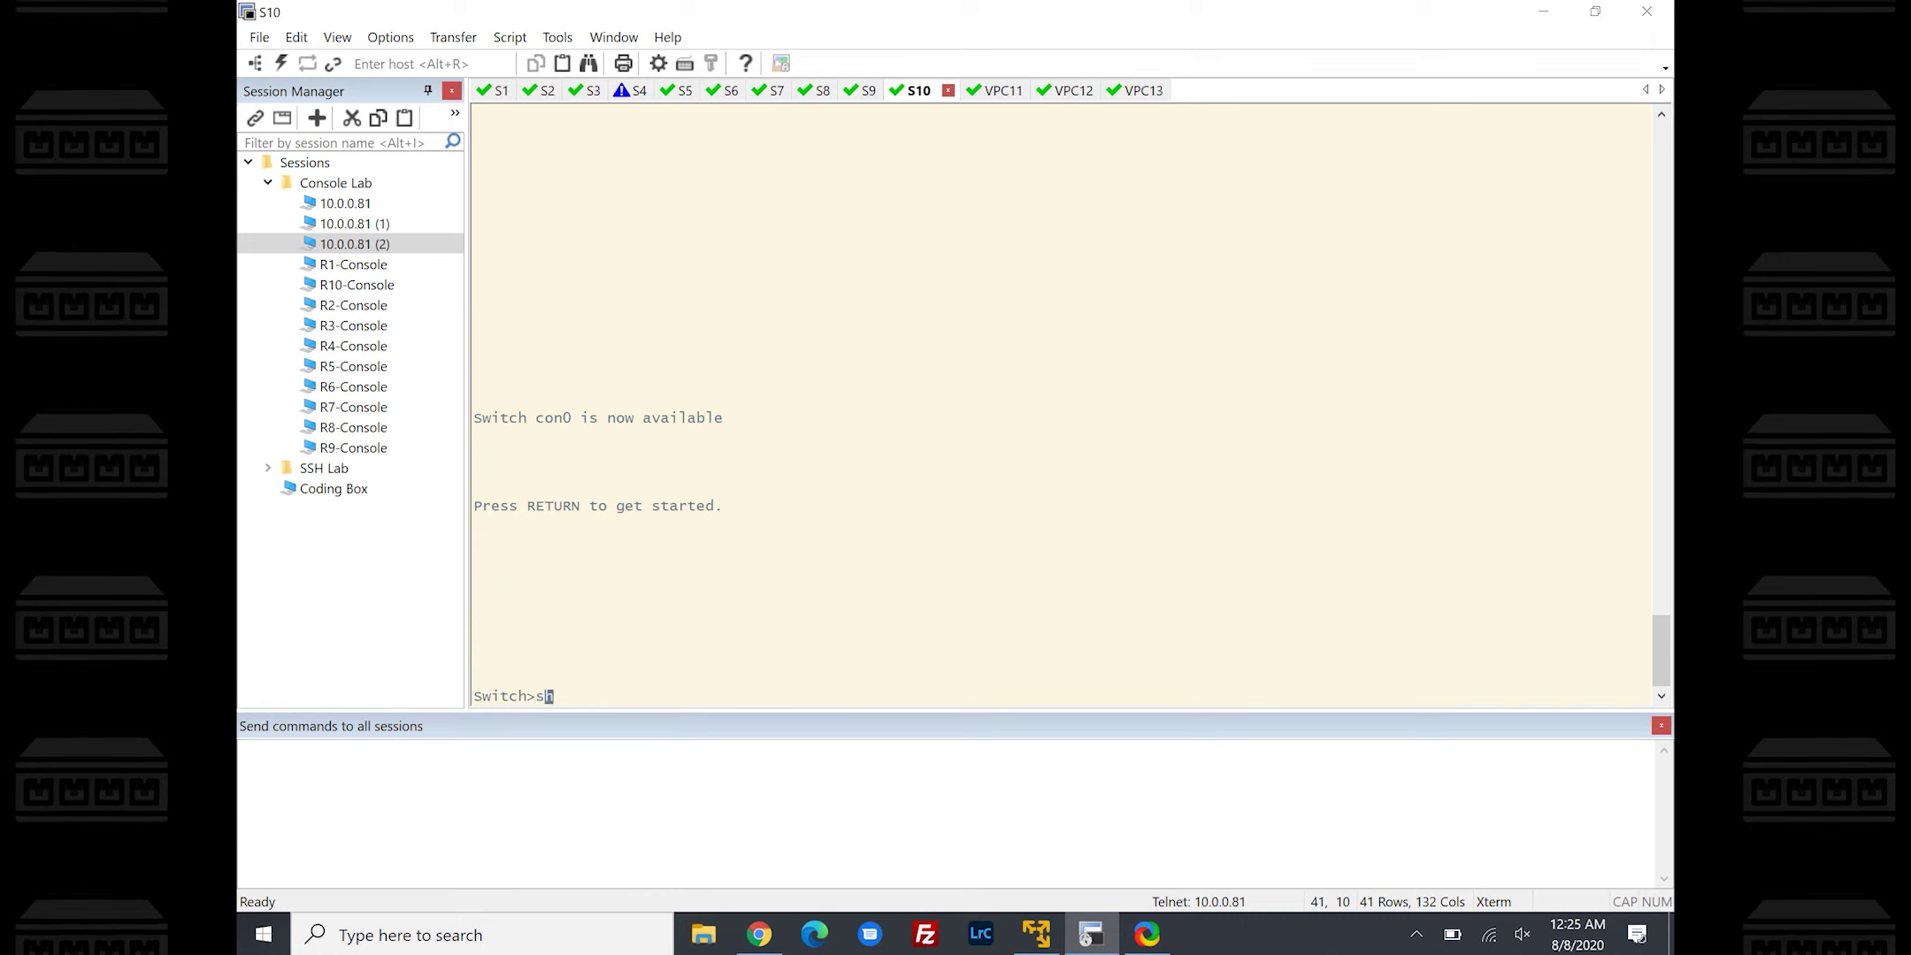
{"action": "type", "text": "n"}
{"action": "key", "text": "Return"}
{"action": "type", "text": "show mac"}
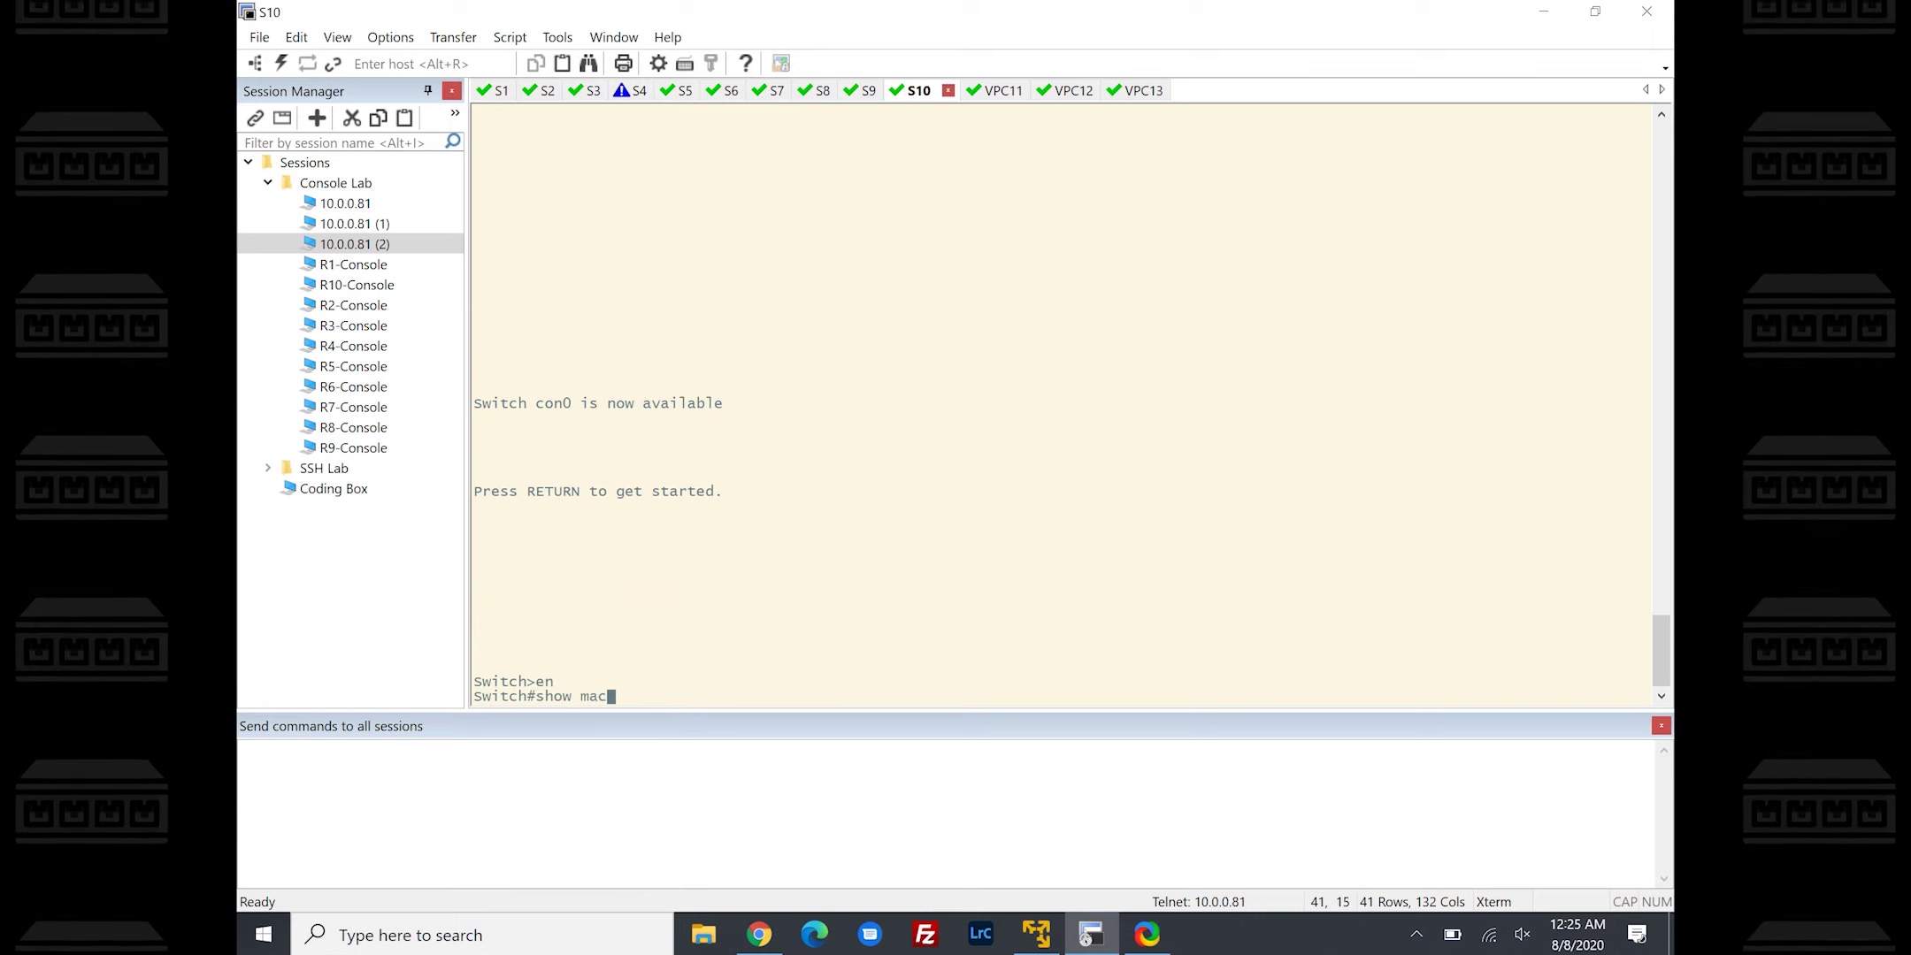
{"action": "type", "text": " add add"}
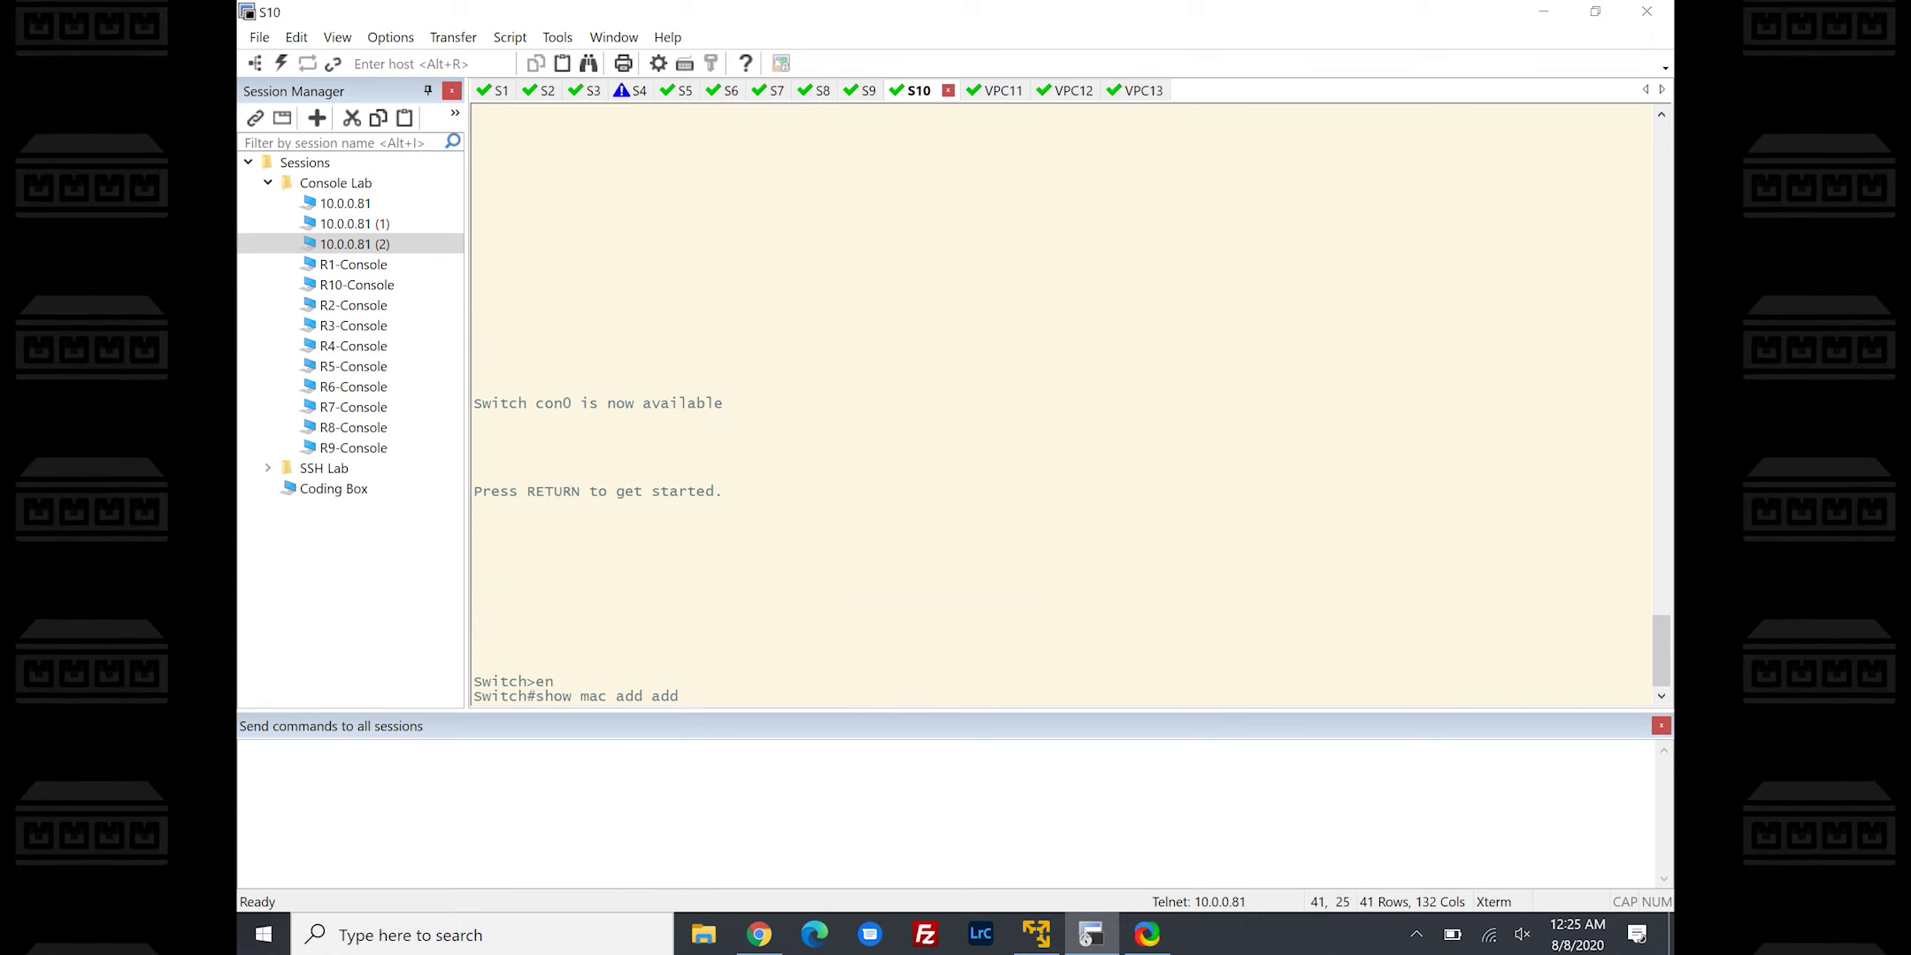
{"action": "left_click", "coordinate": [863, 90]}
{"action": "scroll", "coordinate": [926, 315], "scroll_direction": "up", "scroll_amount": 3}
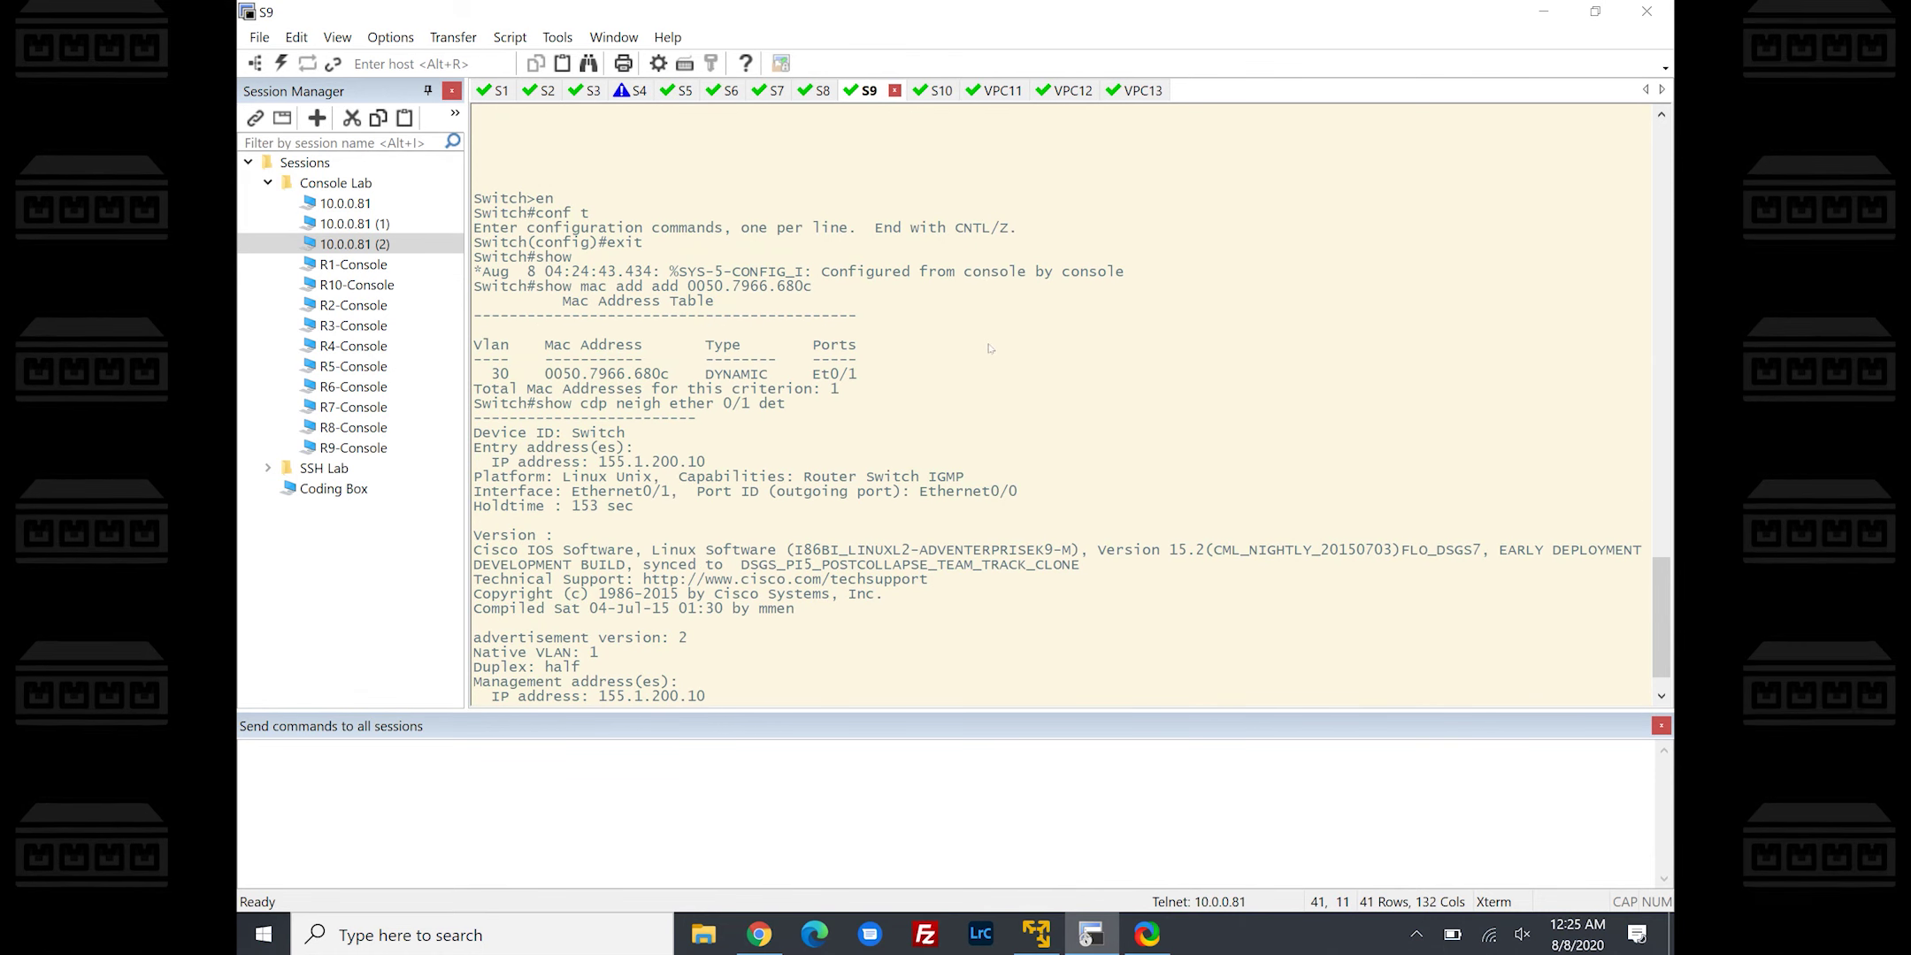
{"action": "scroll", "coordinate": [925, 315], "scroll_direction": "down", "scroll_amount": 2}
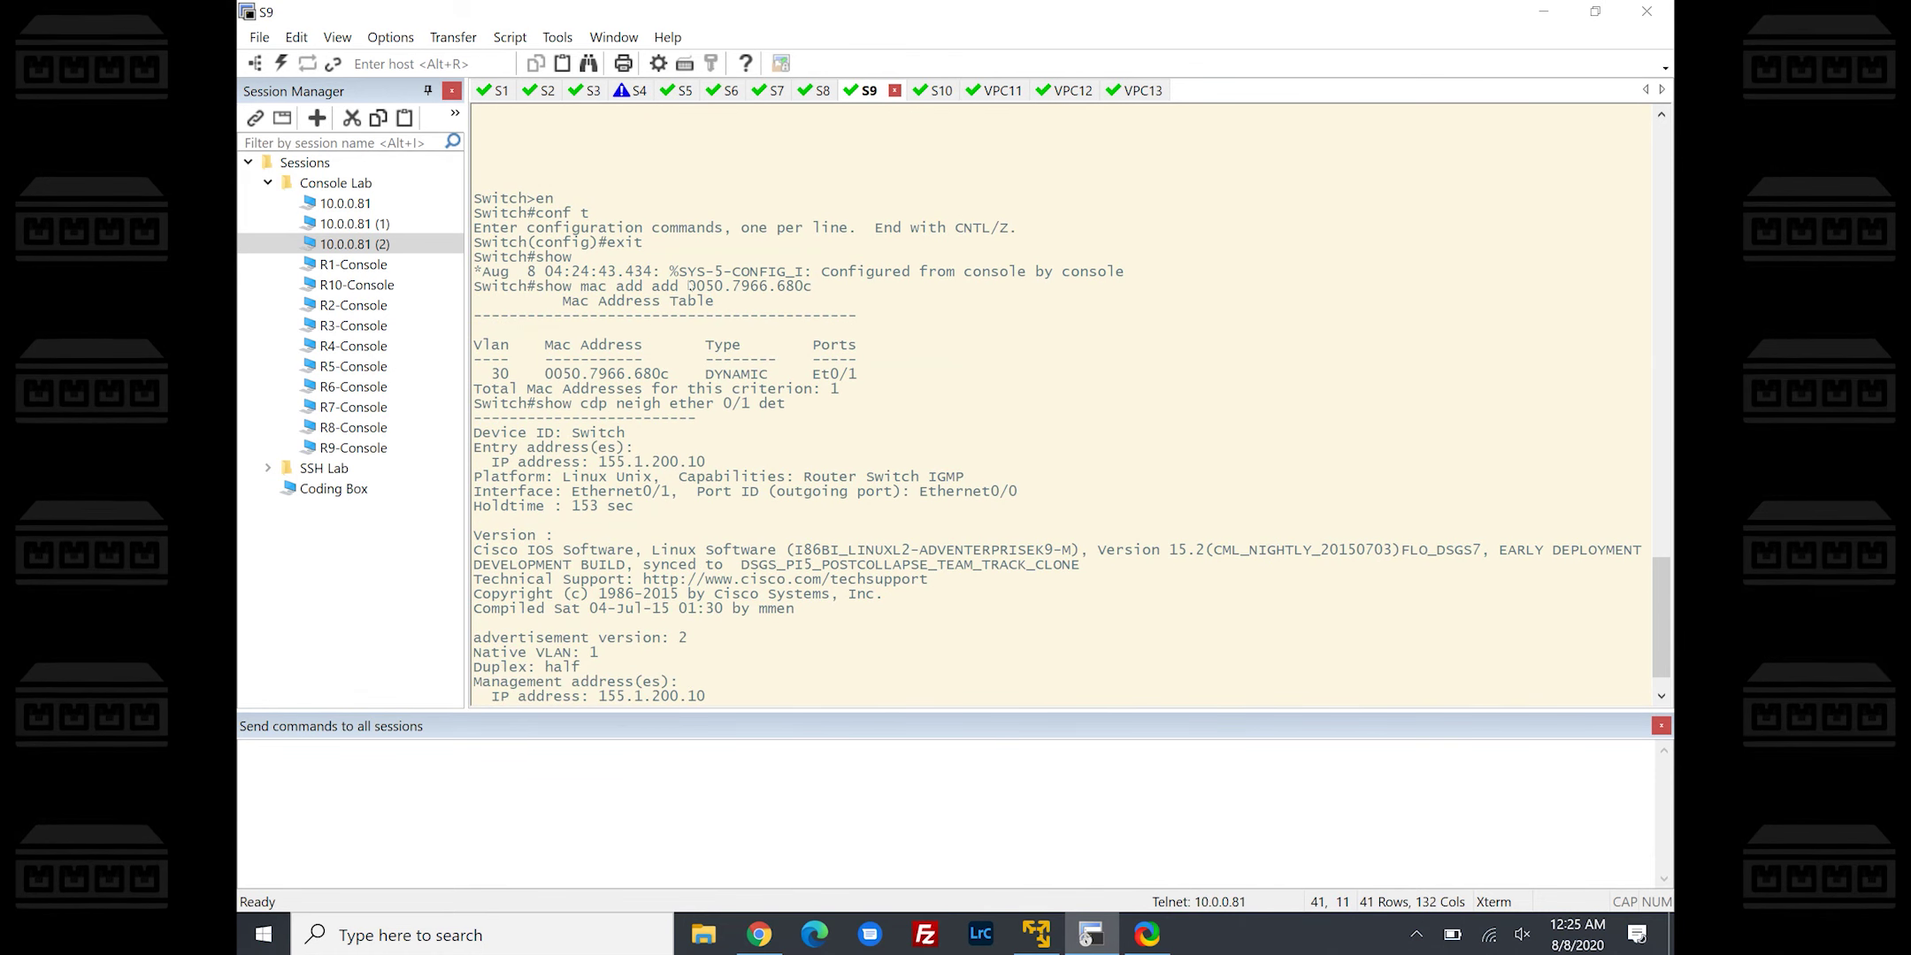
{"action": "left_click_drag", "start_coordinate": [689, 286], "coordinate": [811, 286]}
{"action": "key", "text": "ctrl+c"}
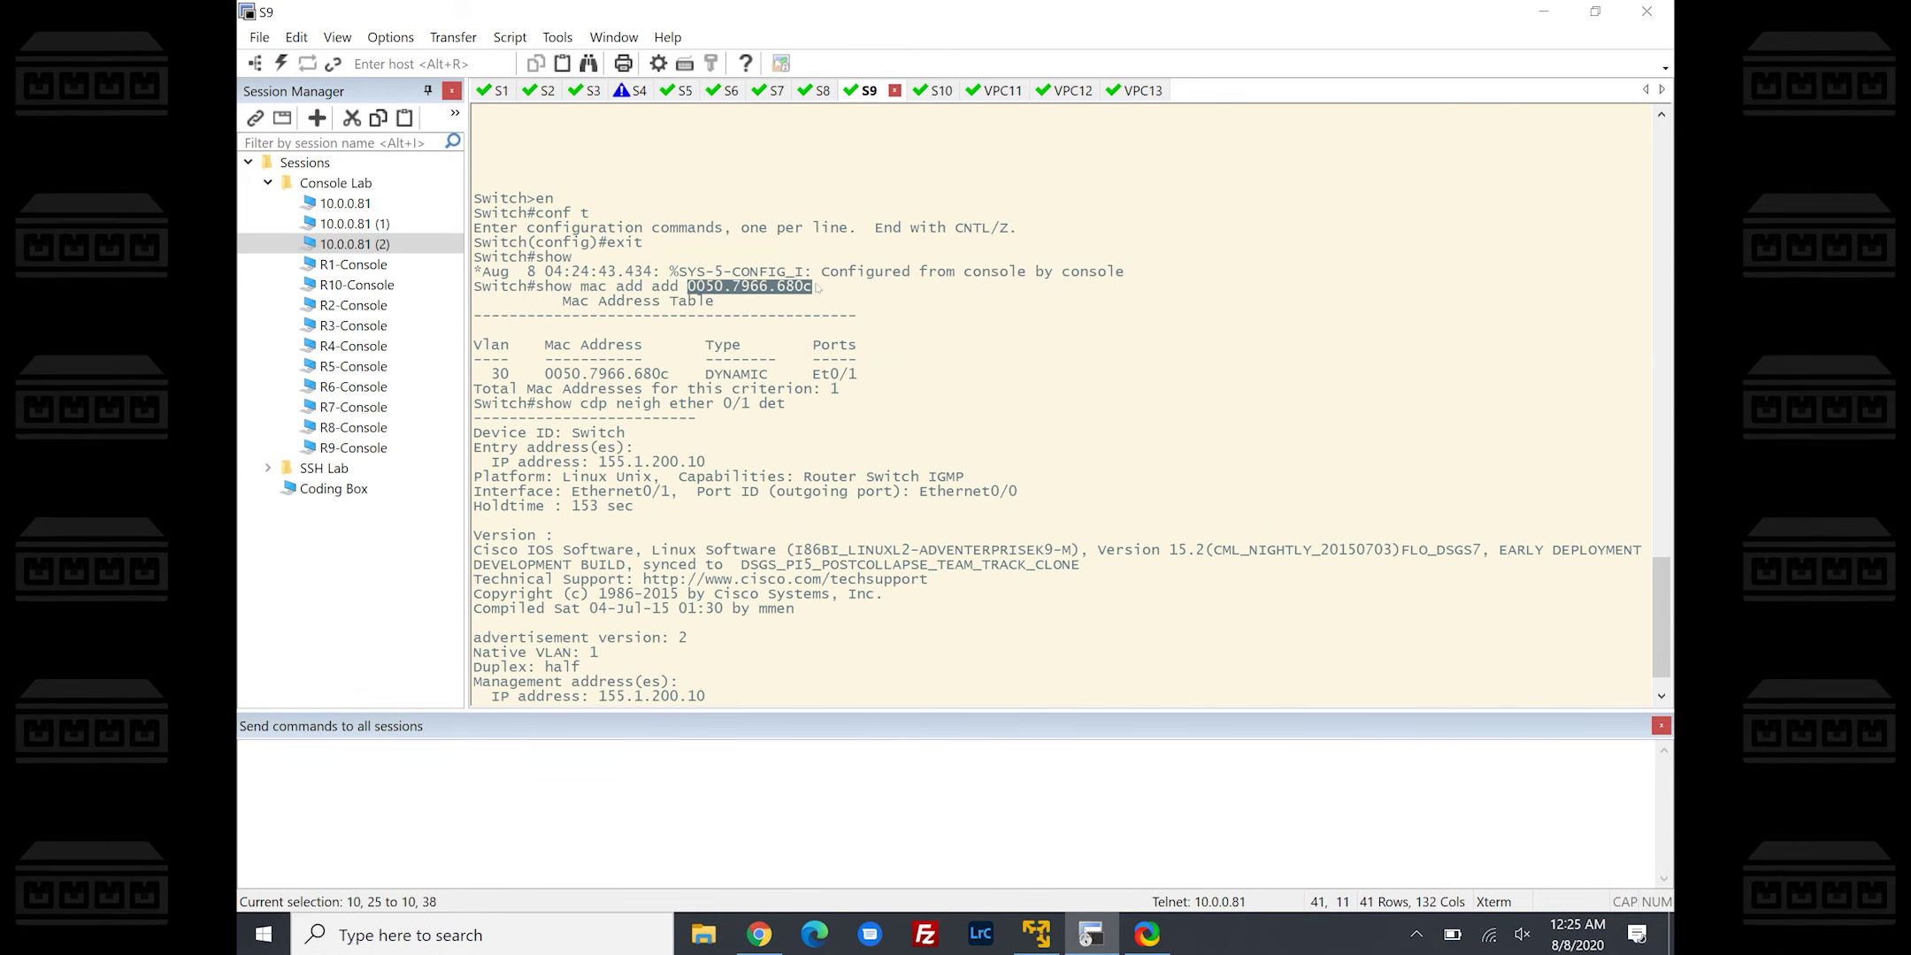
{"action": "left_click", "coordinate": [929, 90]}
{"action": "key", "text": "shift+Insert"}
{"action": "key", "text": "Return"}
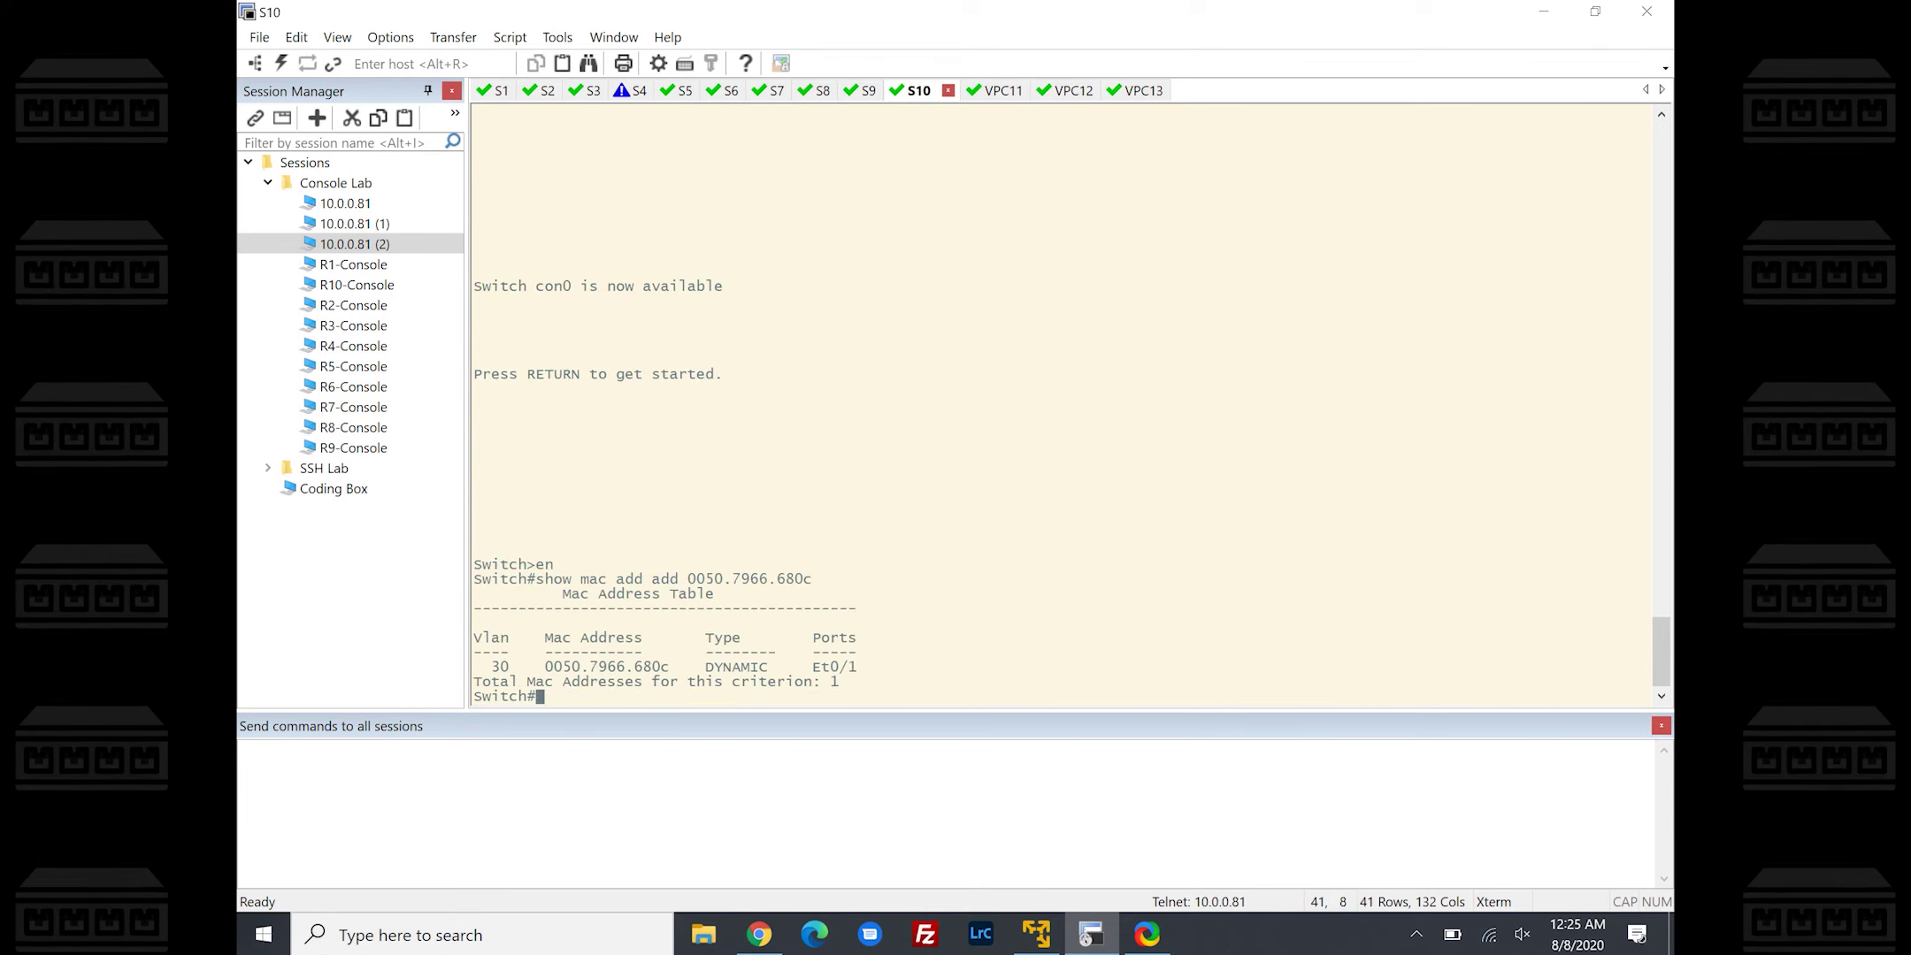
Check S10's CDP neighbours on eth 0/1 and list all interface status
{"action": "type", "text": "show cdp"}
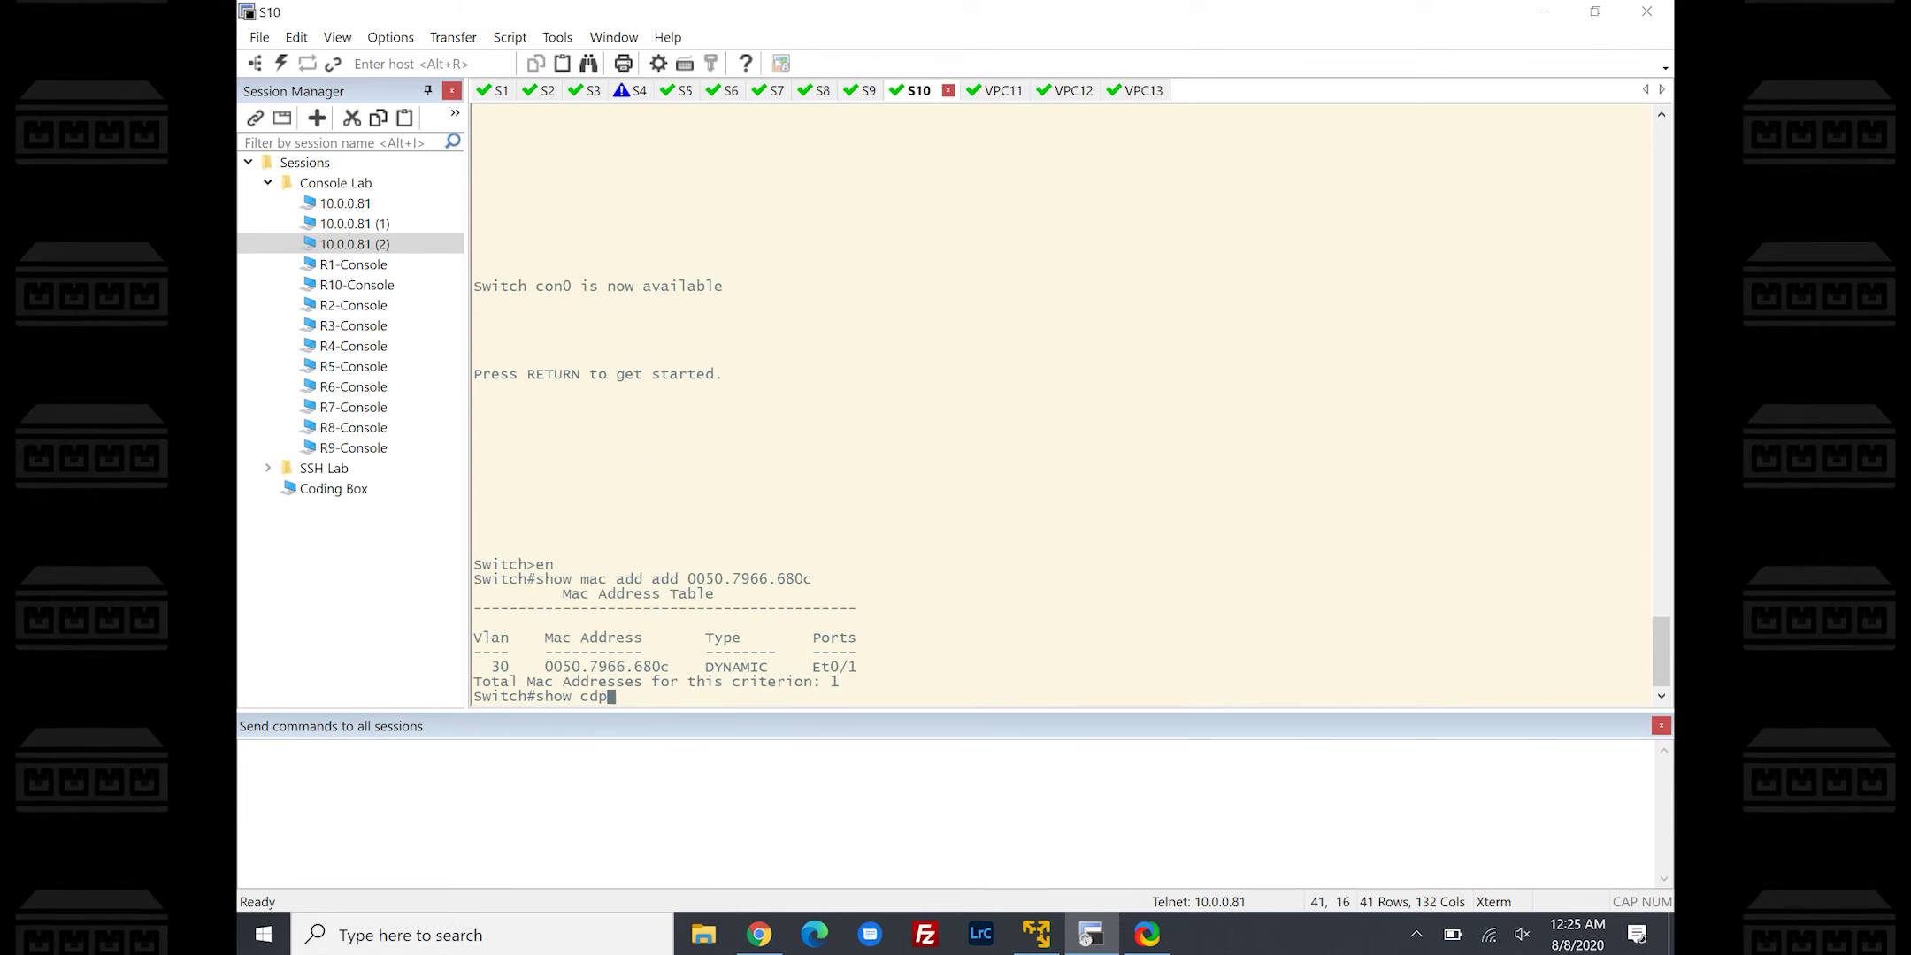
{"action": "type", "text": " neigh eth "}
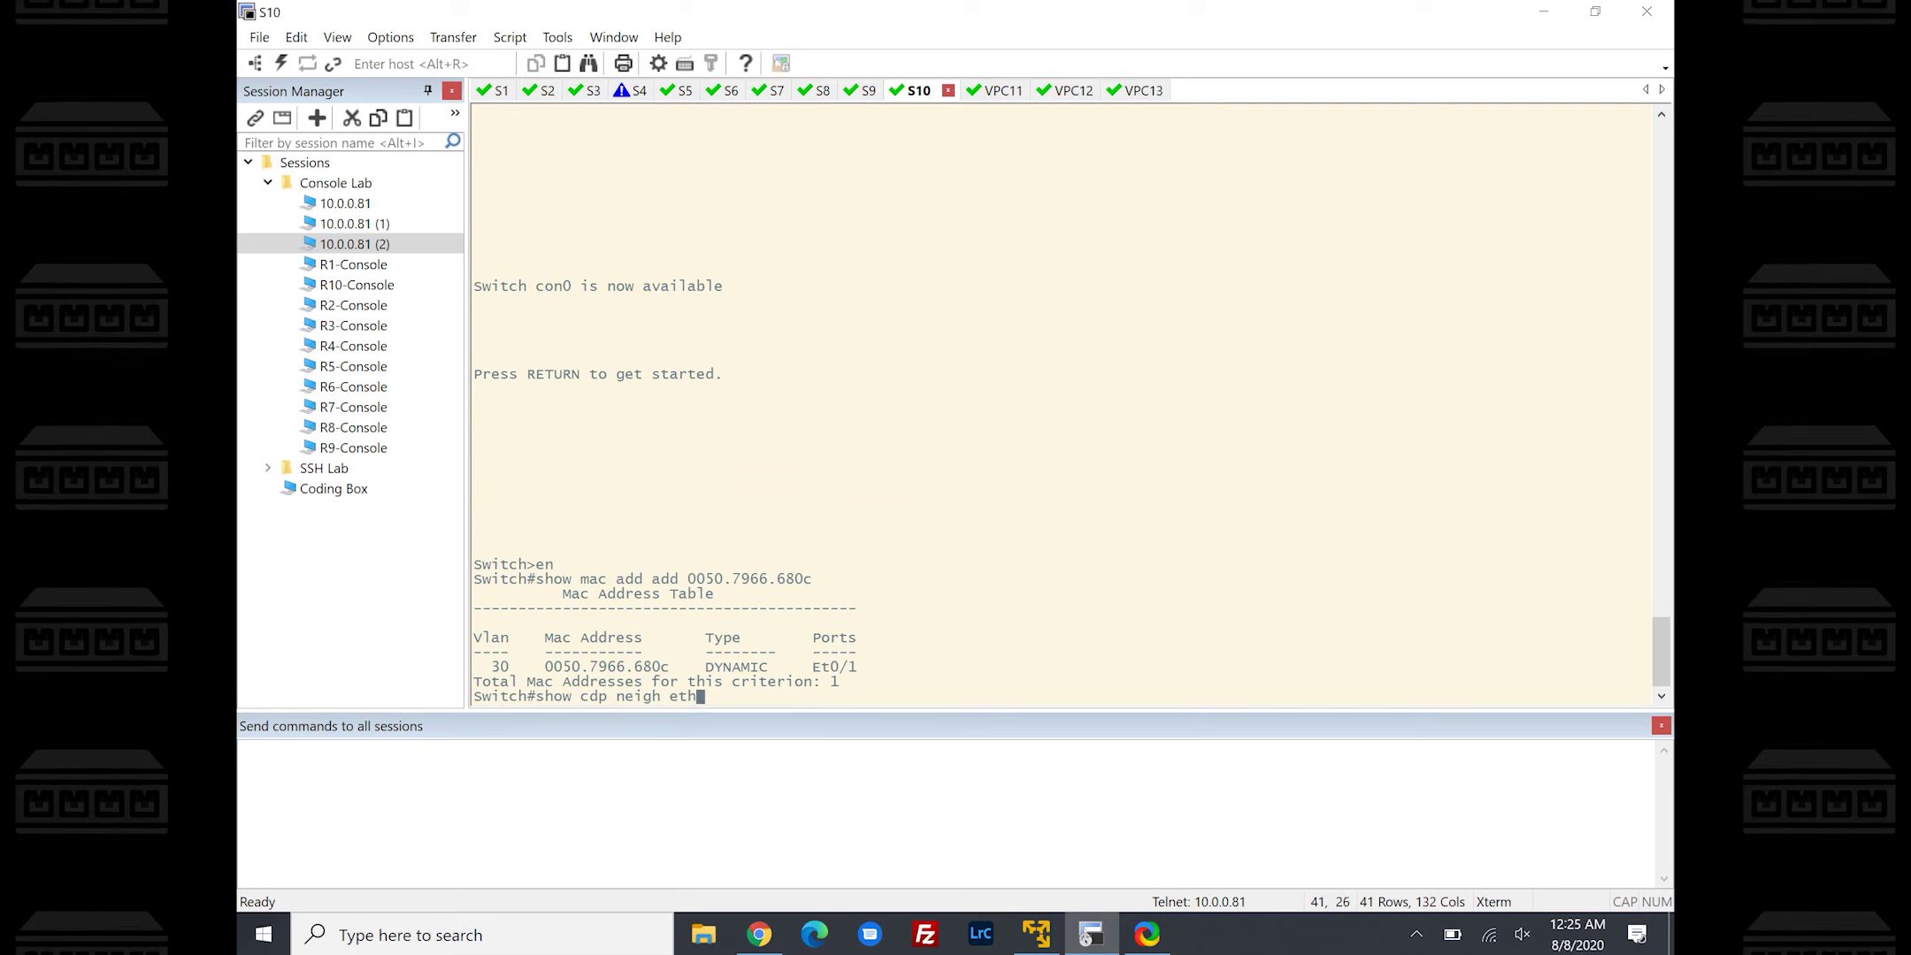
{"action": "type", "text": "0/1"}
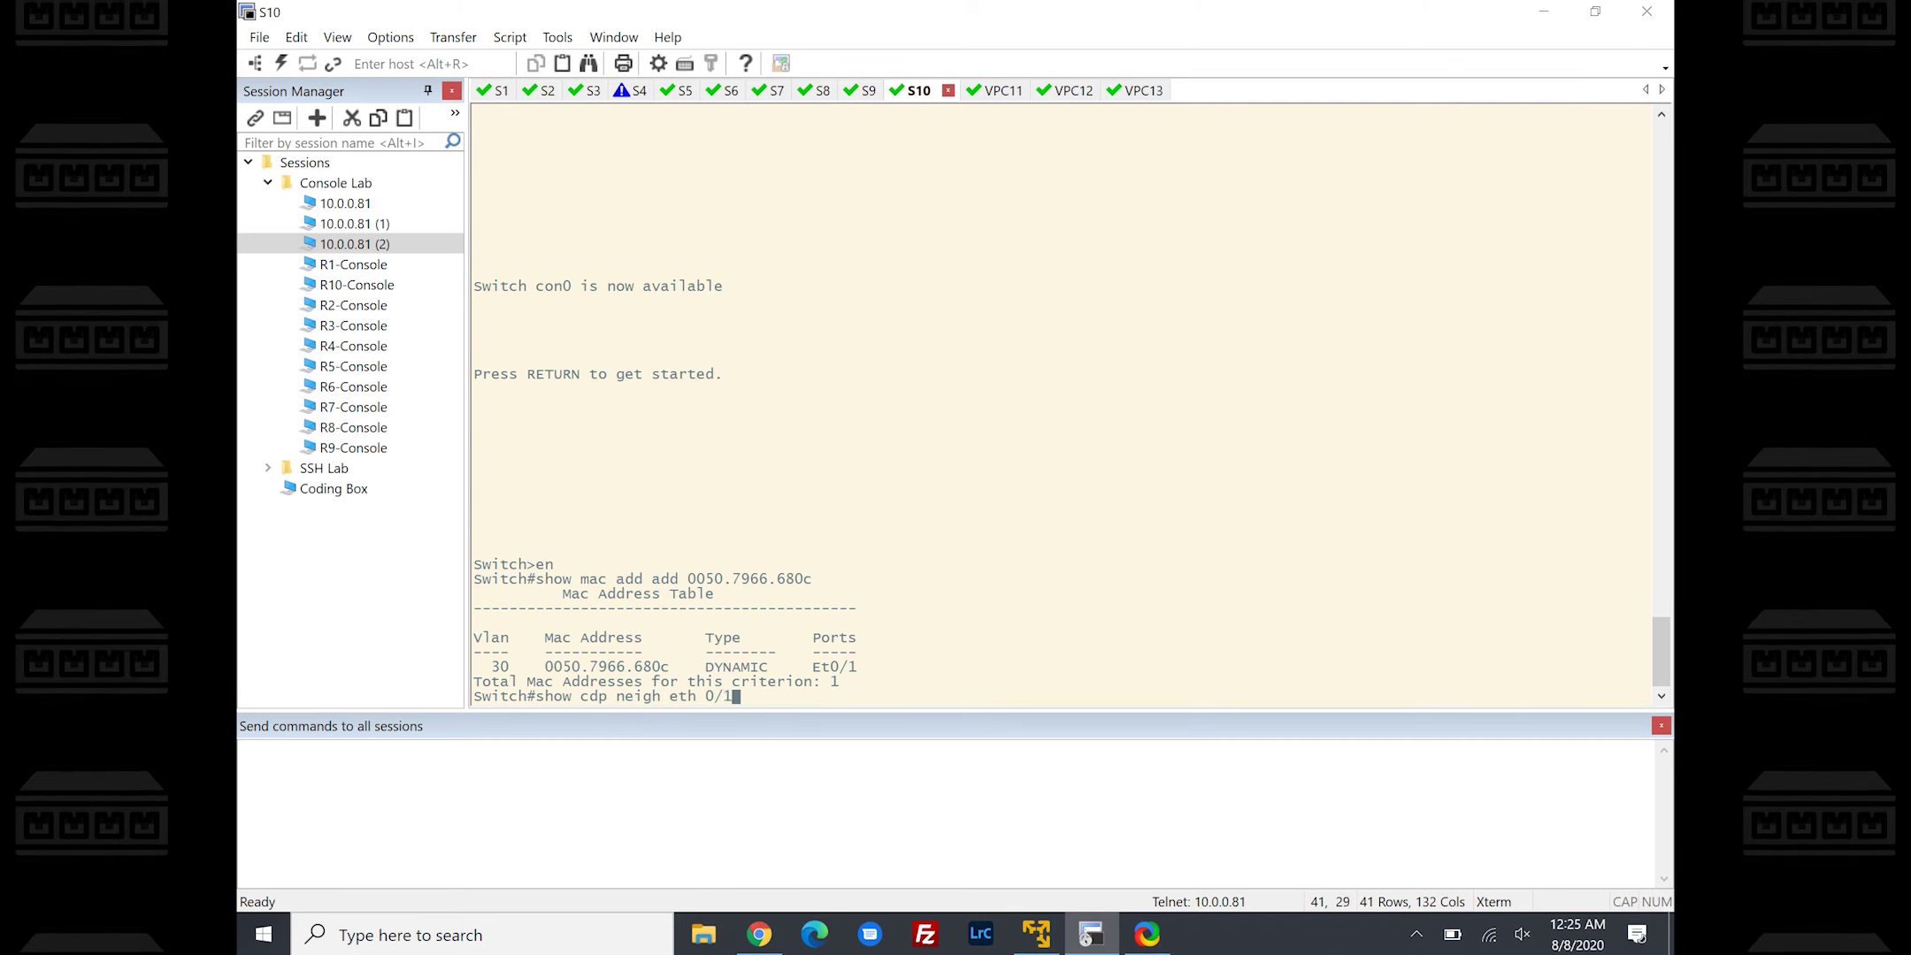
{"action": "key", "text": "Return"}
{"action": "type", "text": "s"}
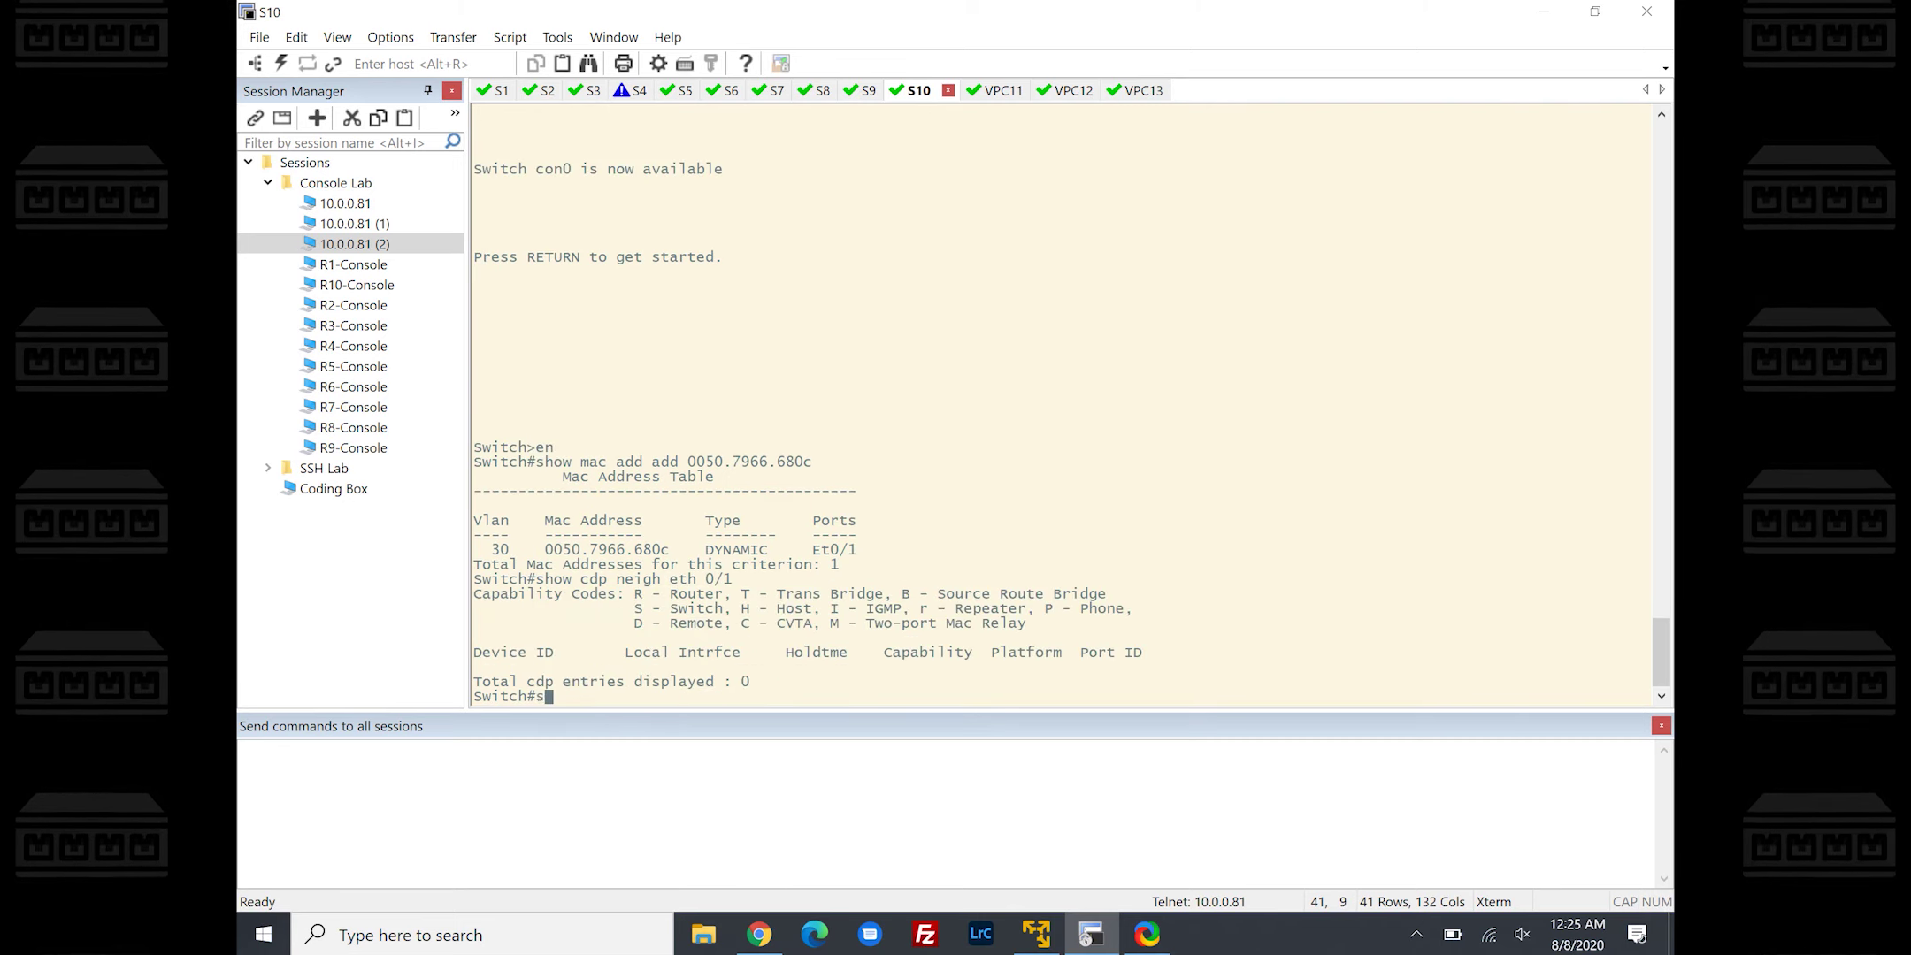
{"action": "type", "text": "how int status"}
{"action": "key", "text": "Return"}
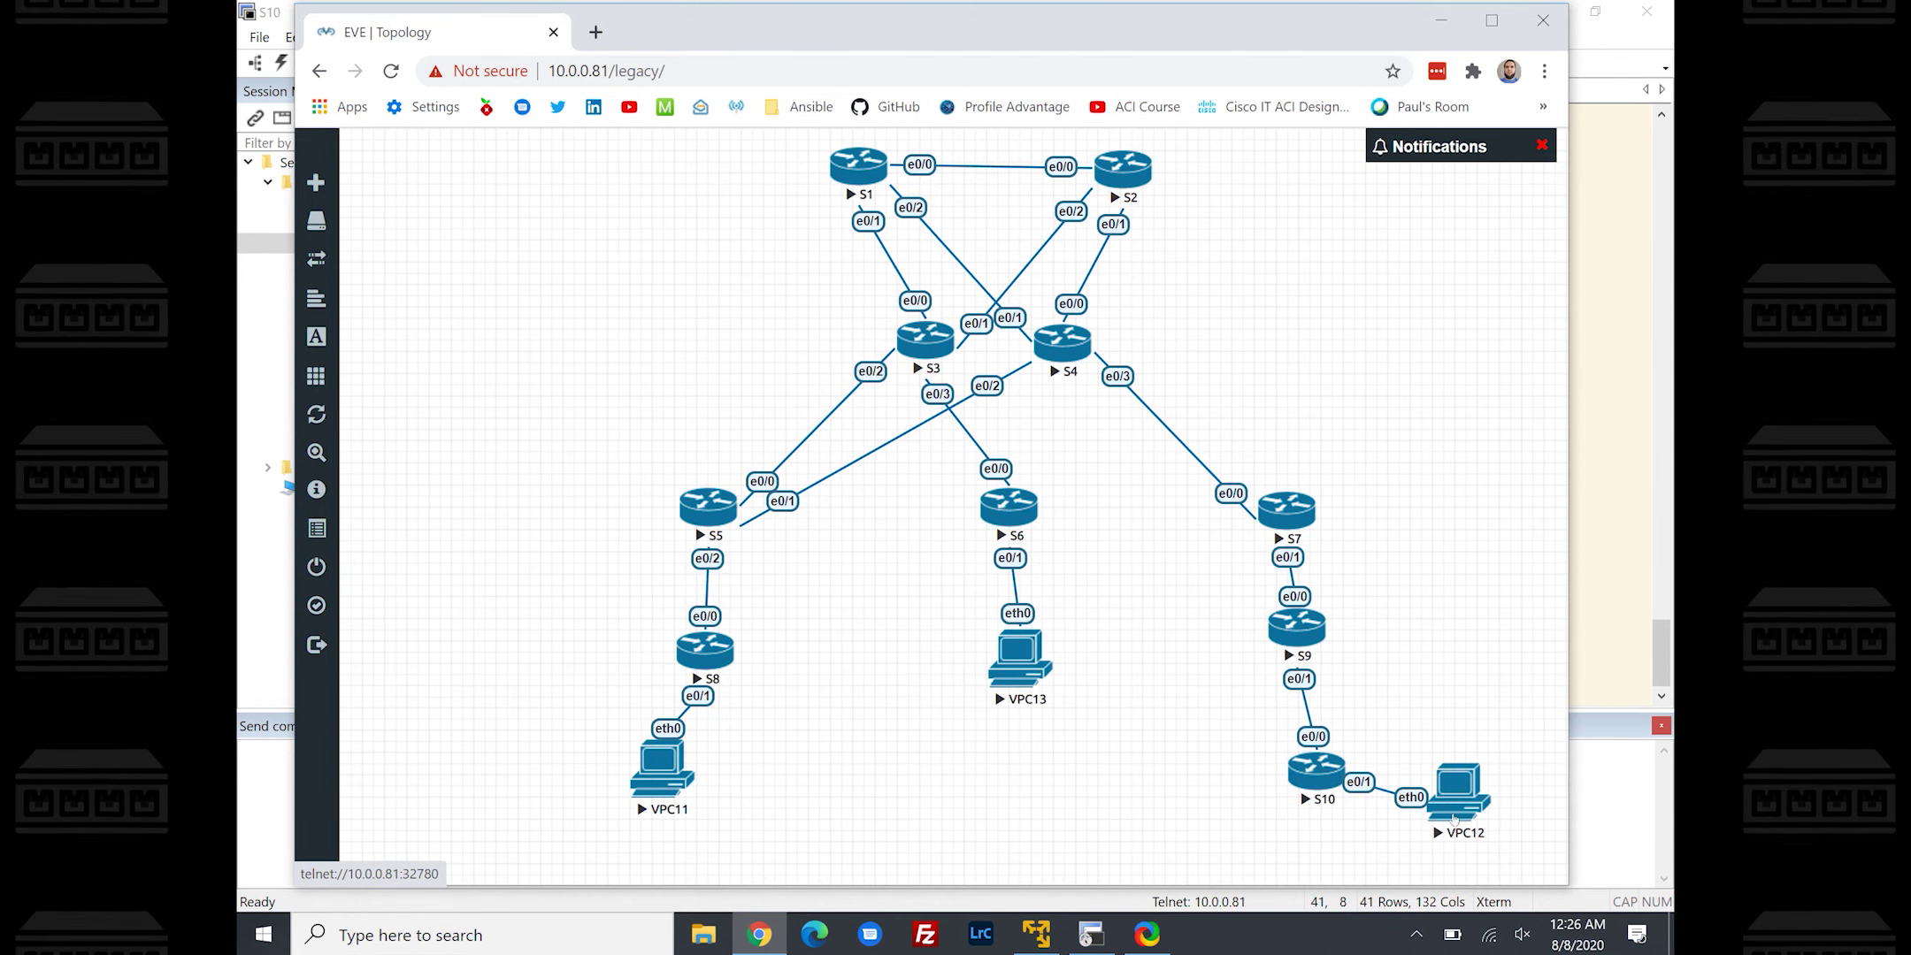
Box-select S10 and VPC12 on the EVE-NG topology map, then clear the selection
{"action": "left_click_drag", "start_coordinate": [1350, 803], "coordinate": [1460, 827]}
{"action": "left_click", "coordinate": [1323, 783]}
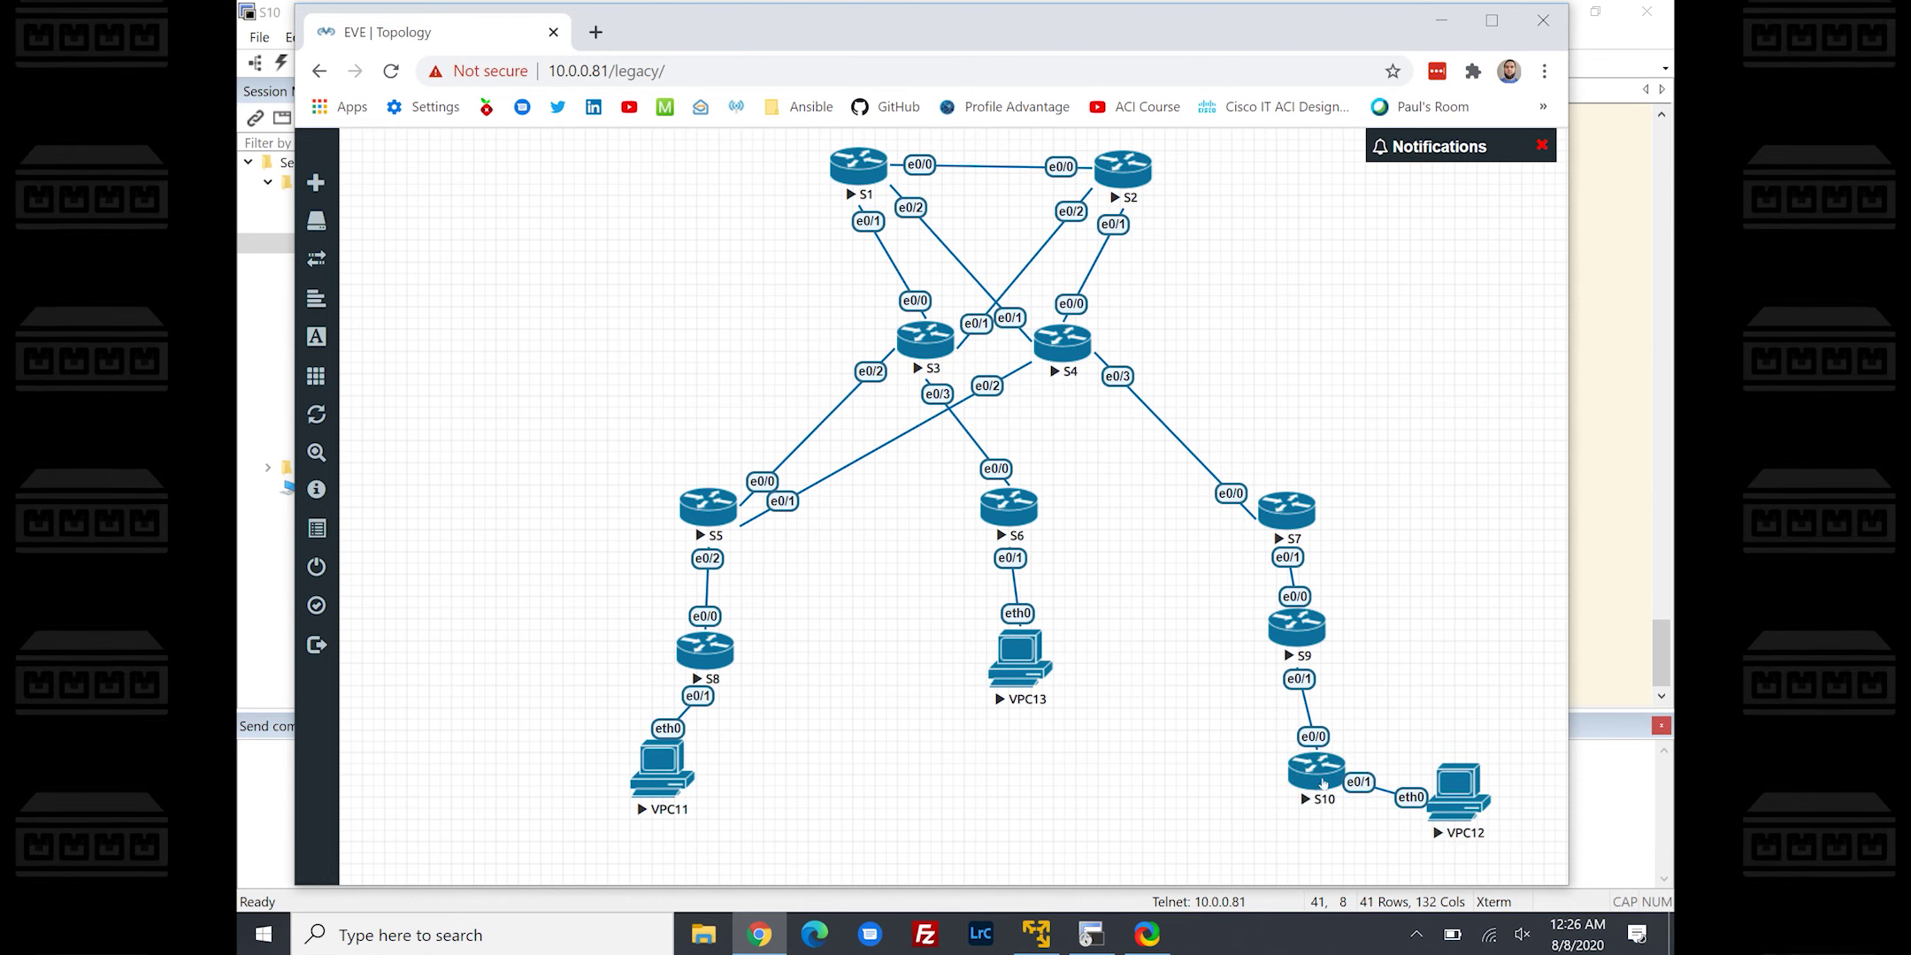